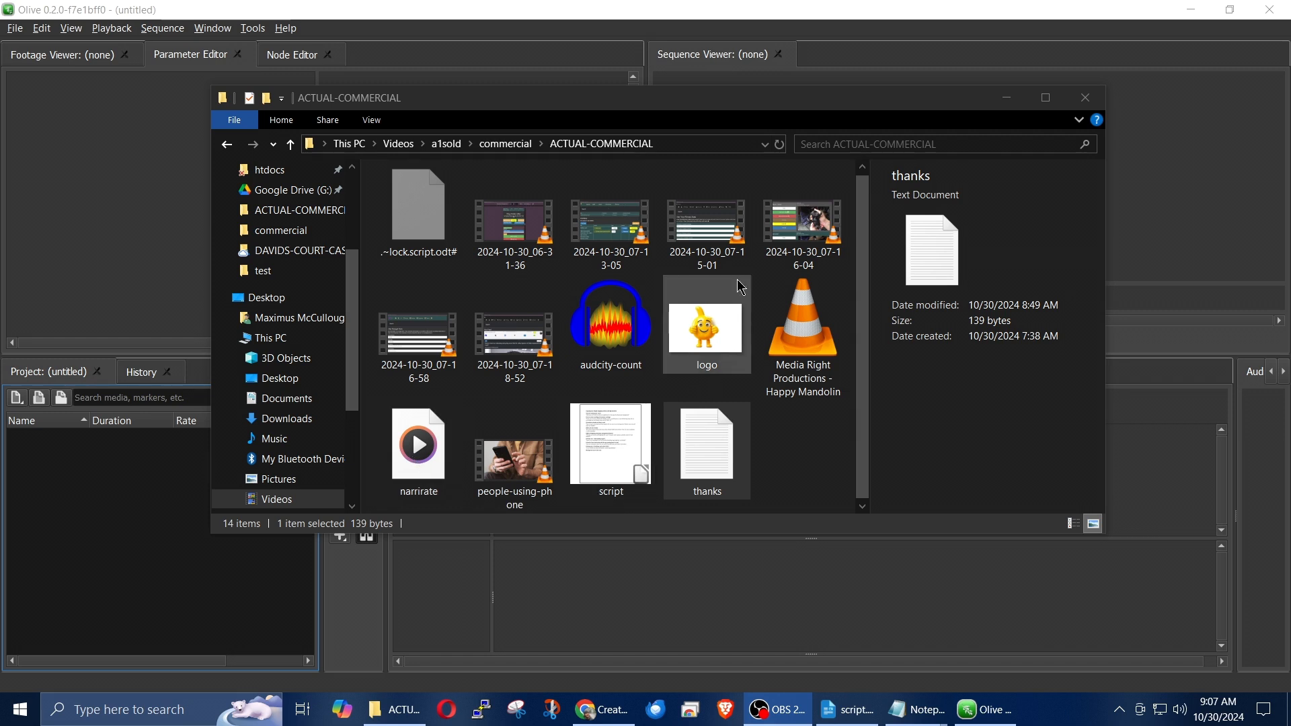
Import the six screen recordings, logo, narrirate and people-using-phone files from the ACTUAL-COMMERCIAL folder into the project, leaving out audcity-count and the music
click(696, 339)
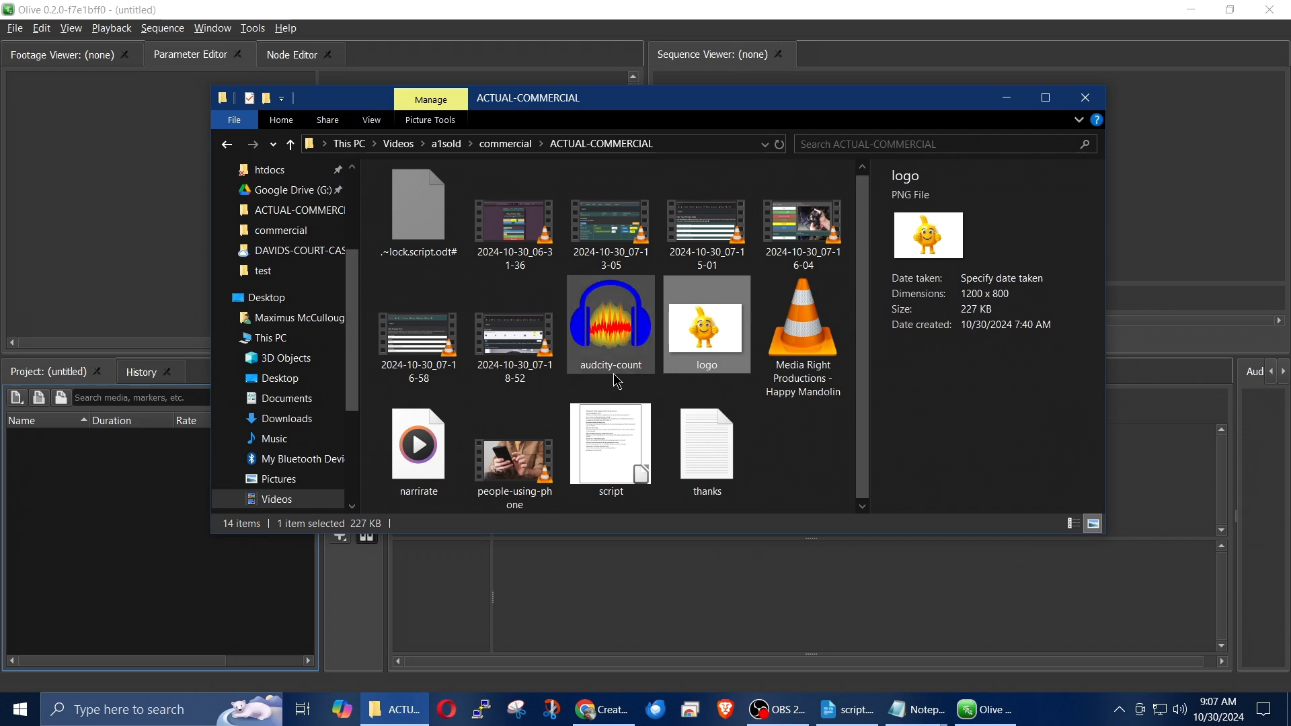
click(522, 232)
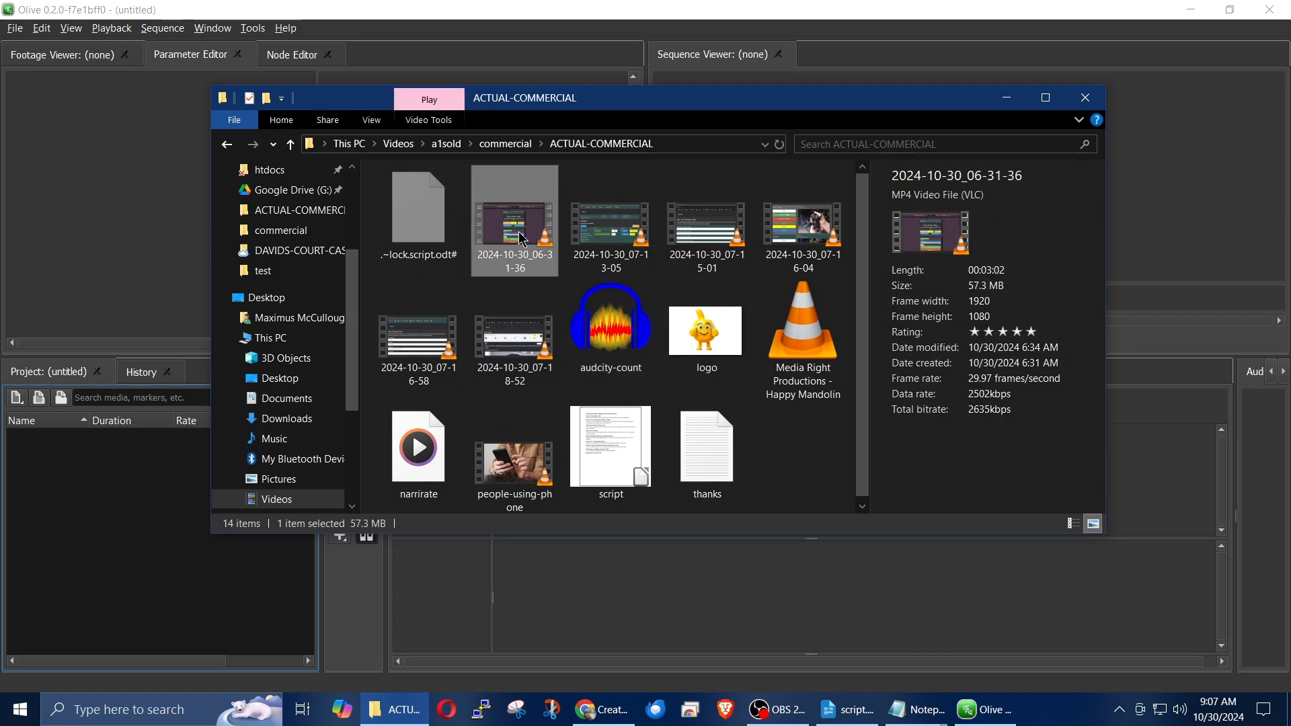
shift+click(544, 479)
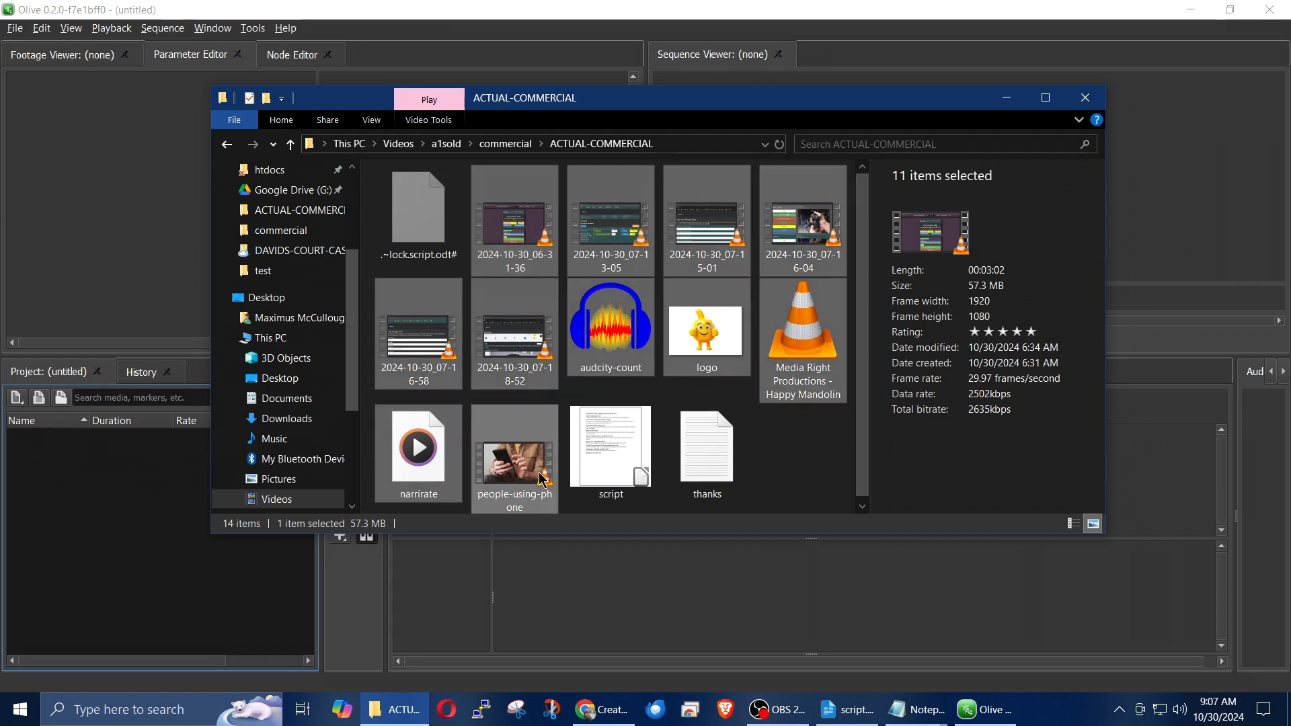
ctrl+click(622, 335)
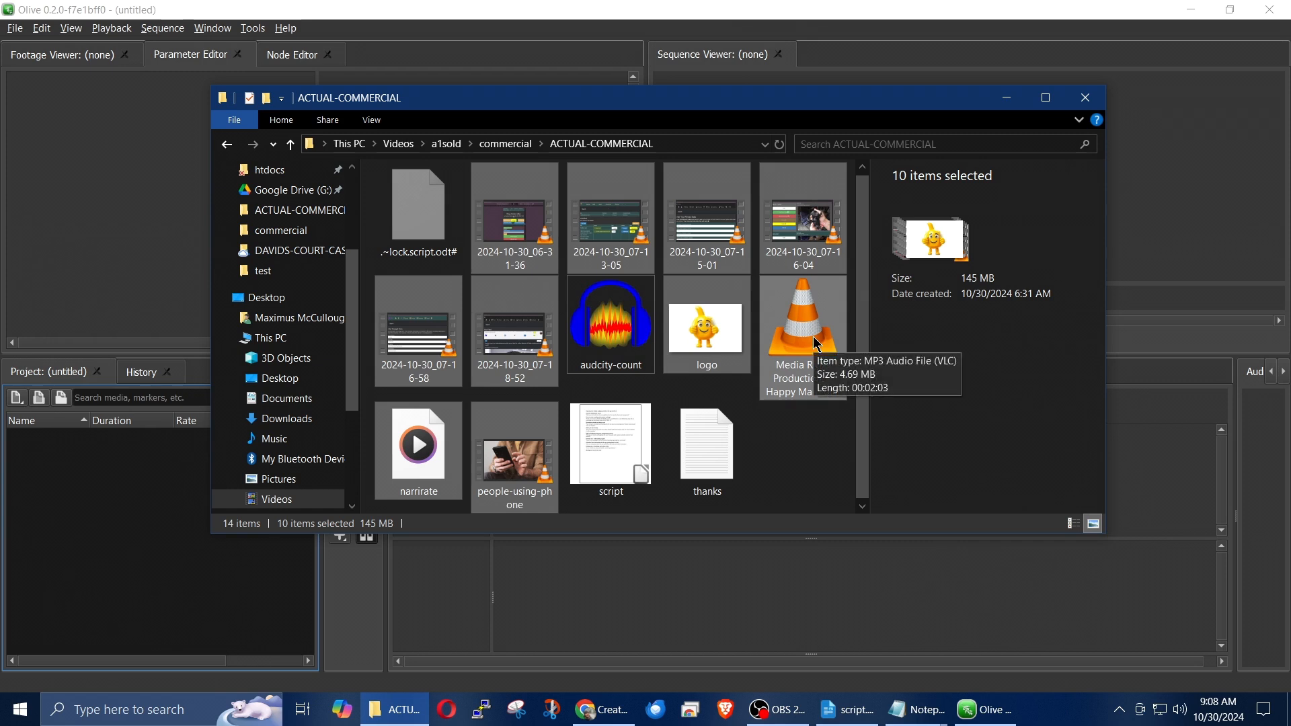
ctrl+click(786, 367)
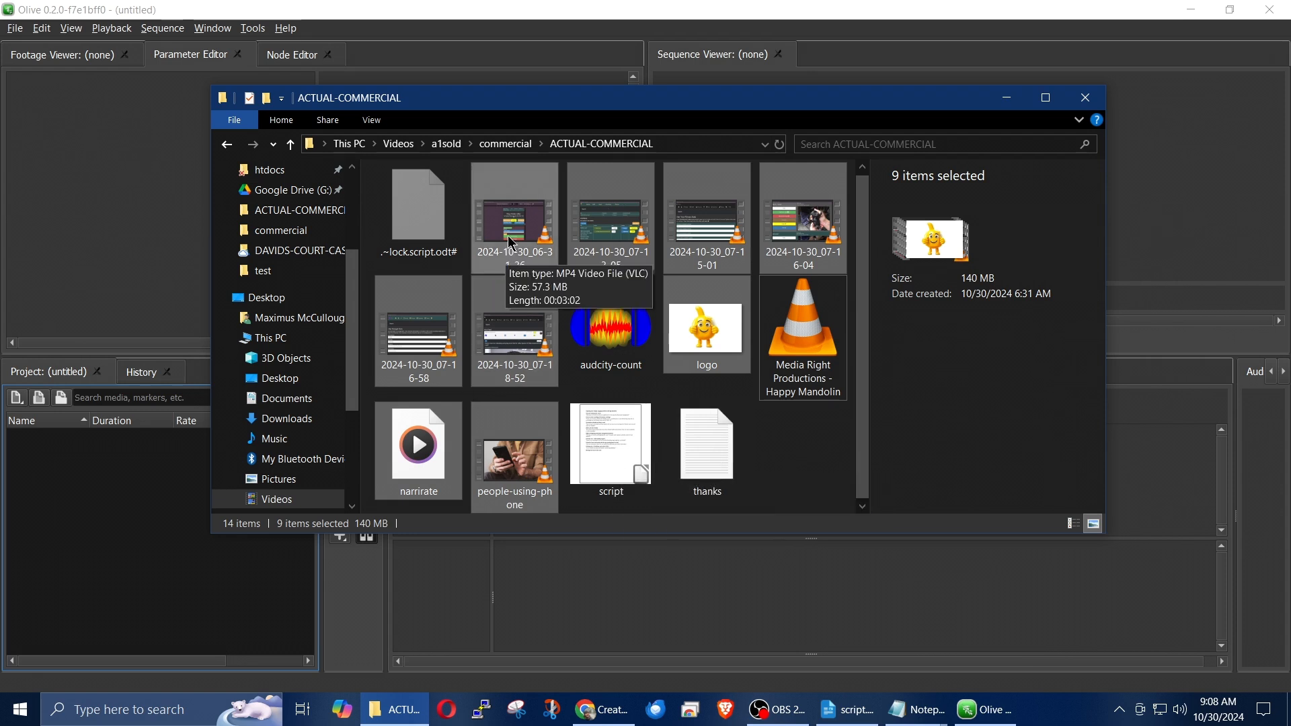
drag(511, 243, 104, 570)
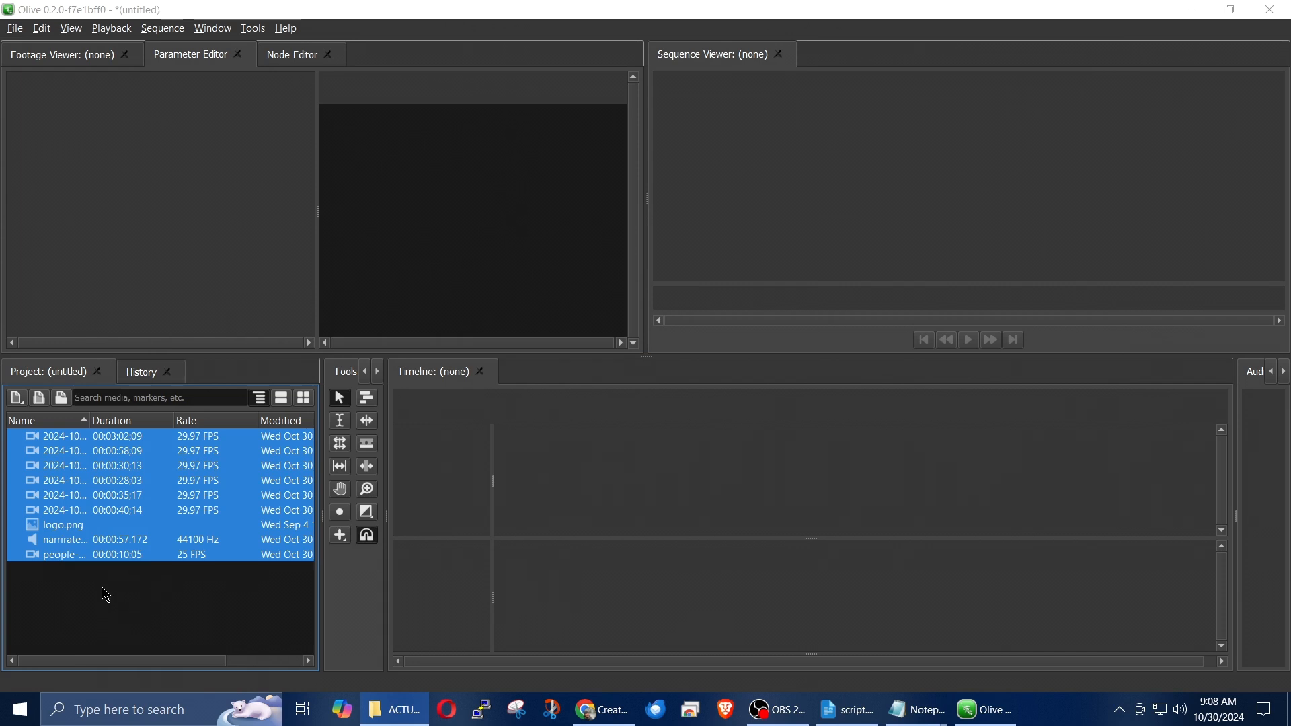
click(57, 557)
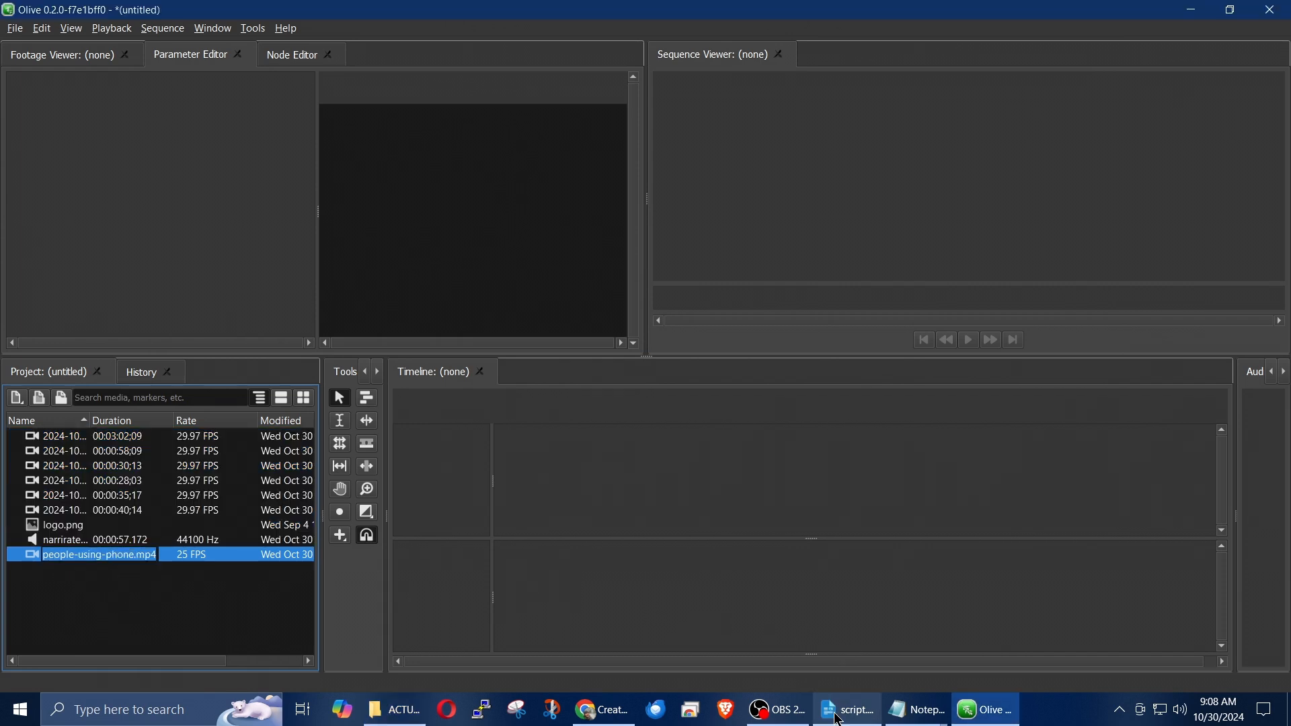
Switch to script.odt in LibreOffice Writer and read the narrator's opening line, then return to the video editor
click(846, 710)
scroll(529, 504, up, 10)
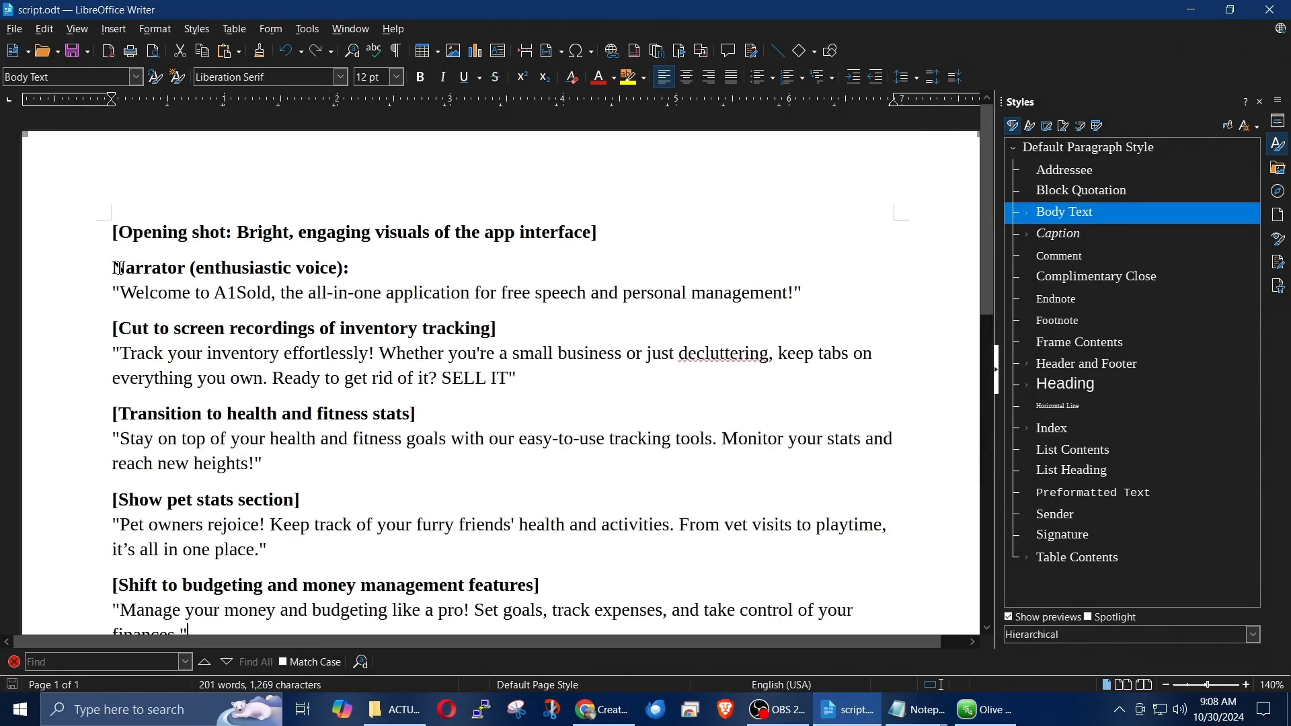
drag(100, 263, 795, 292)
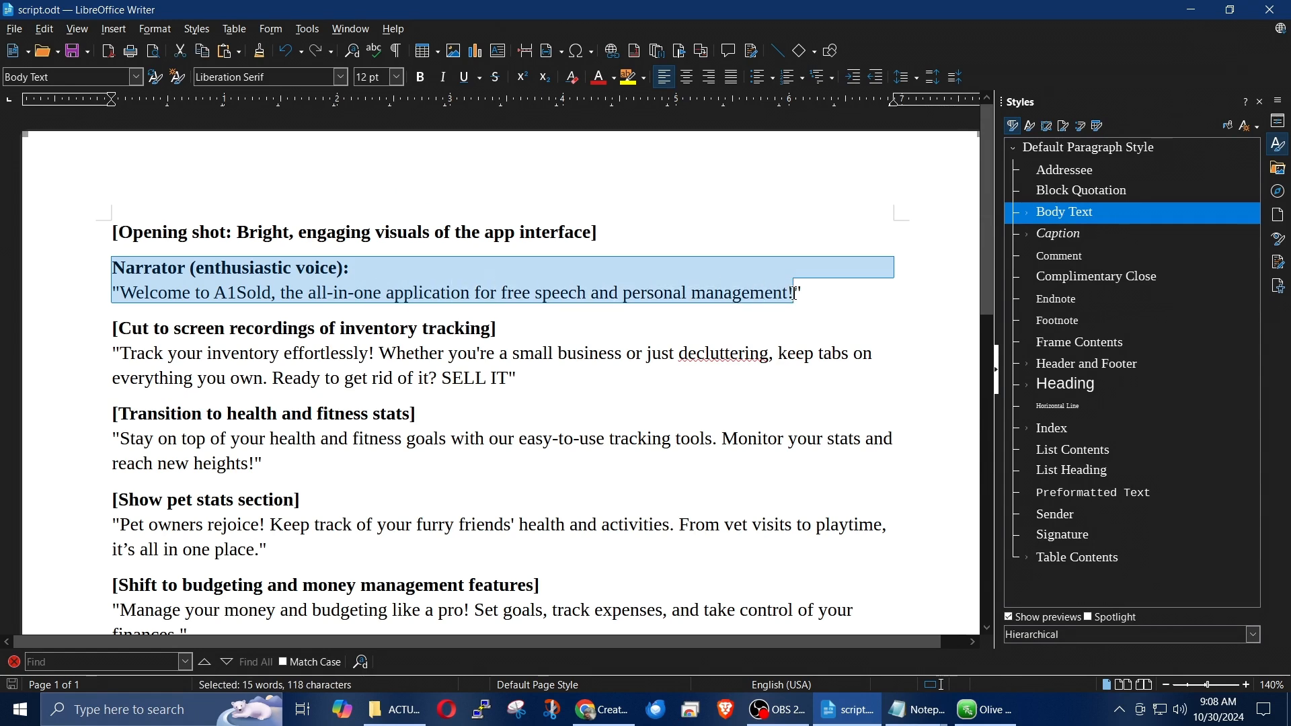
click(1191, 10)
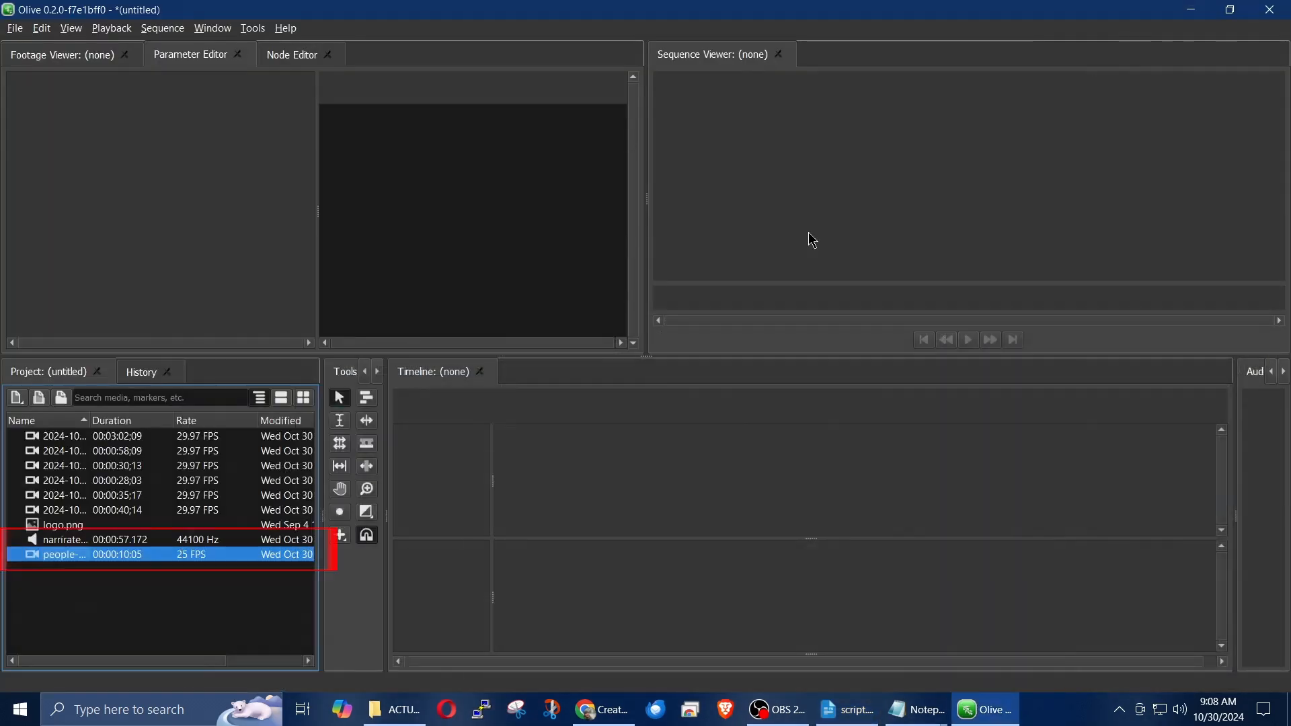
drag(72, 541, 612, 571)
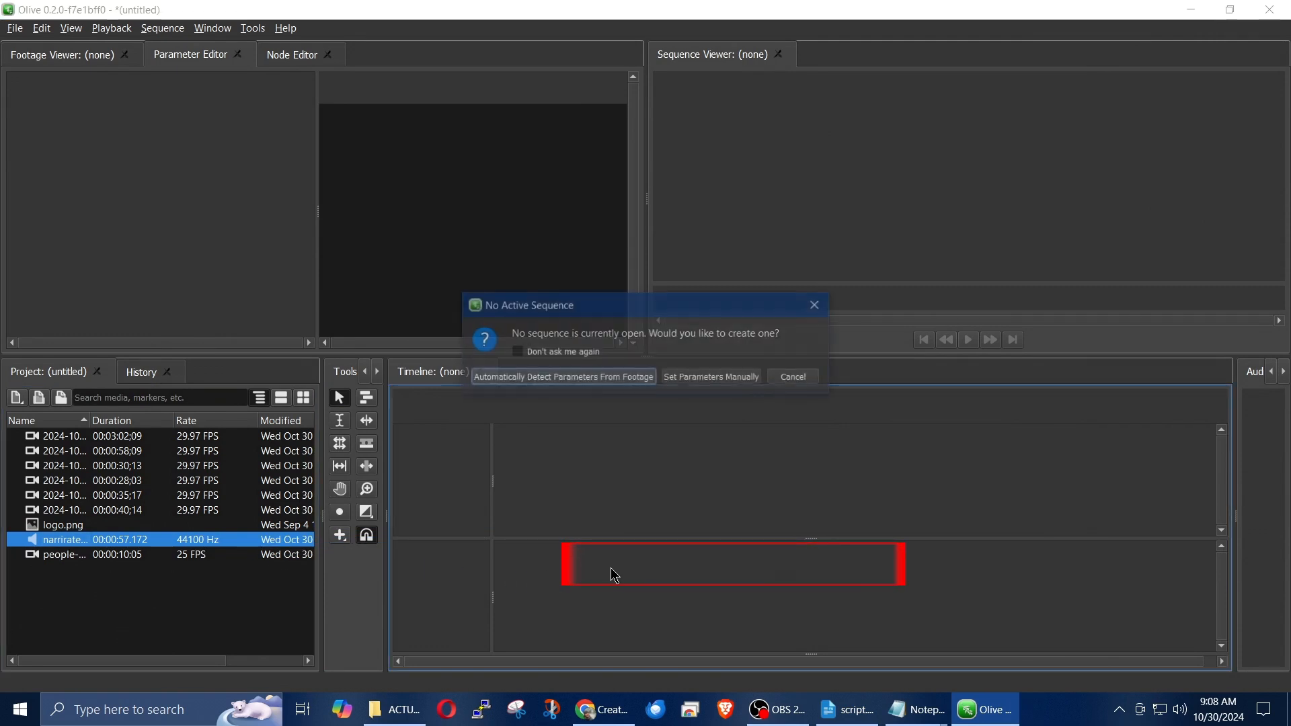
click(567, 378)
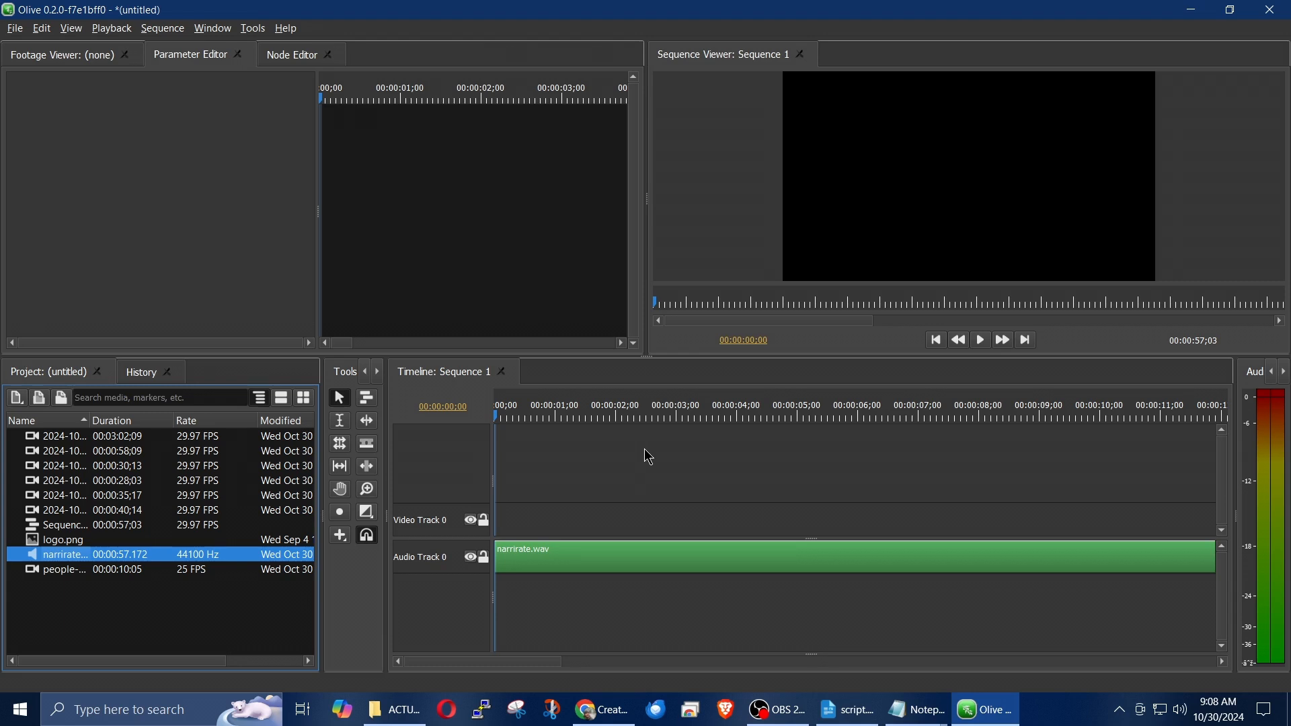
key(ctrl+z)
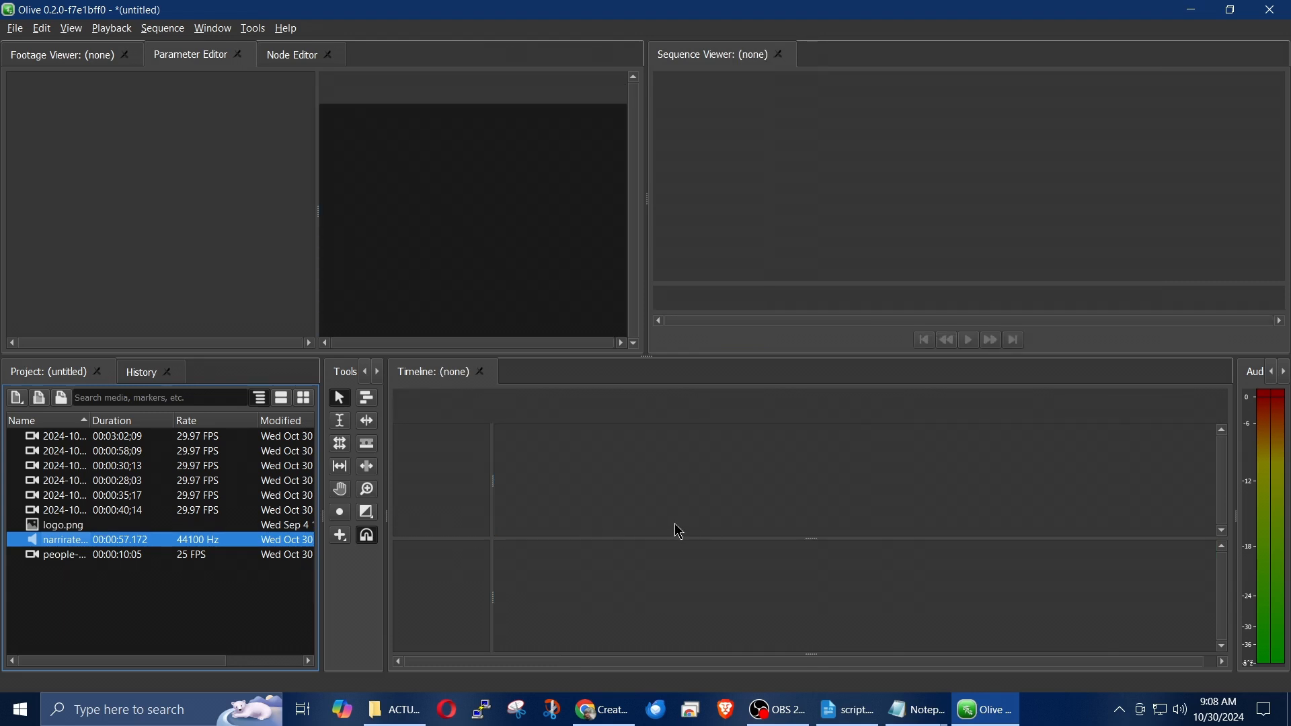
Create a sequence from the 2024-10-30_07-18-52.mp4 recording, with its parameters detected automatically from the footage
click(59, 511)
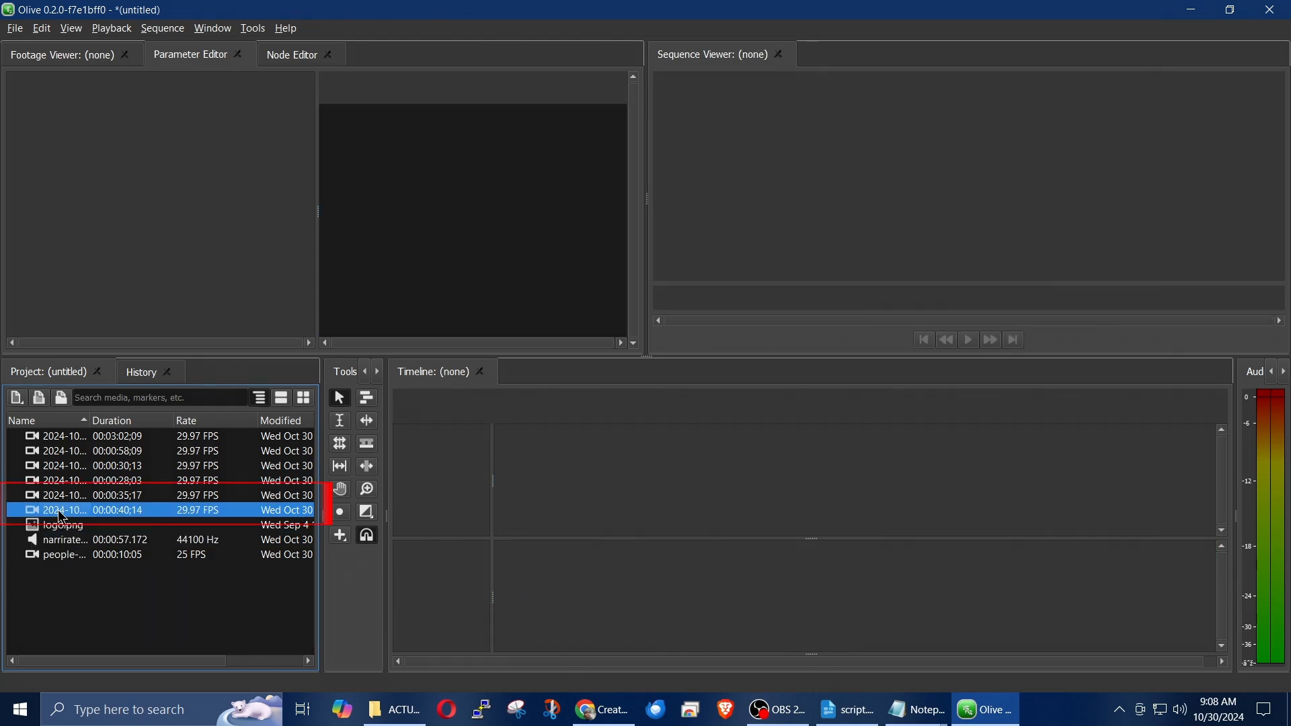
drag(106, 504, 598, 503)
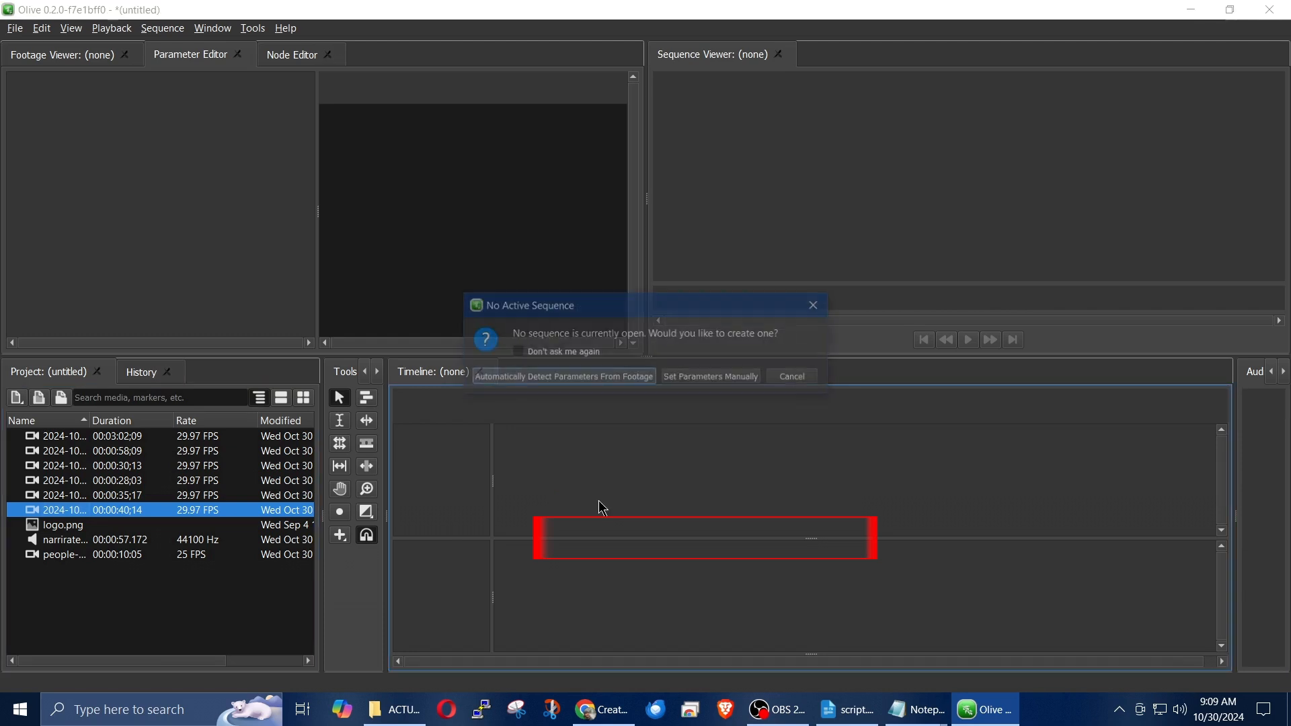
click(566, 379)
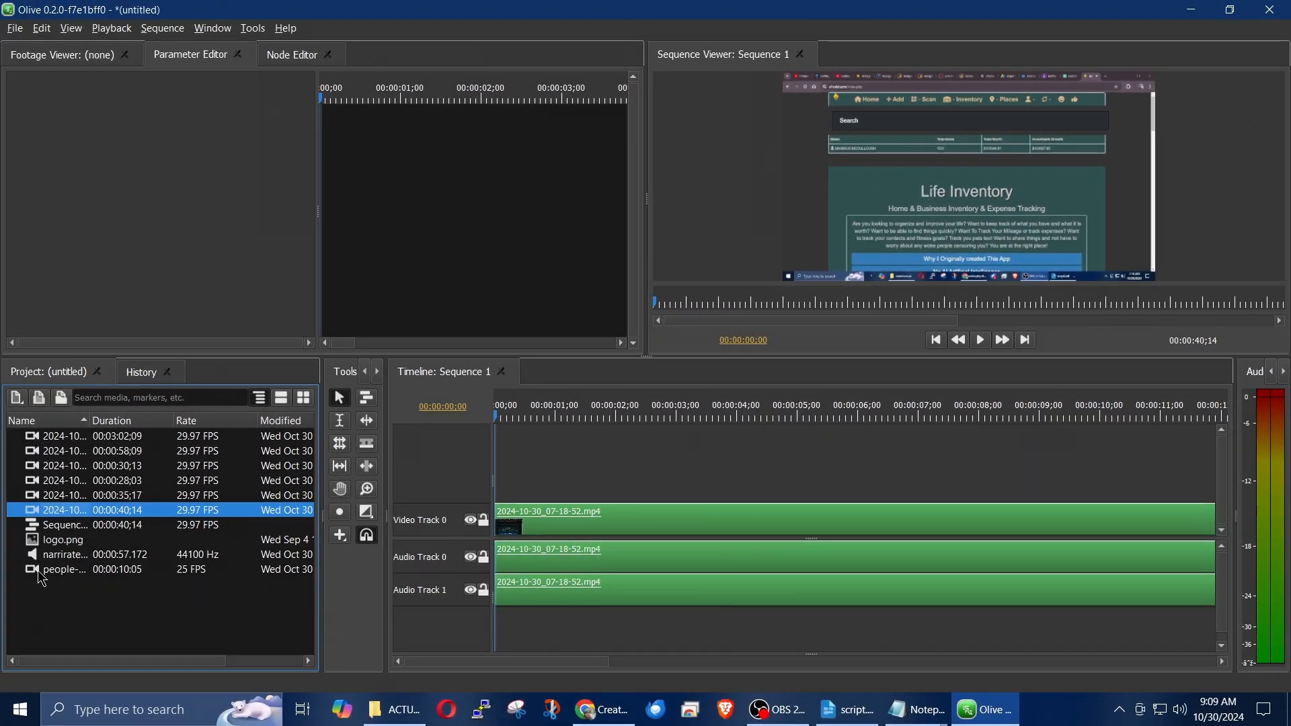
Place narrirate.wav at the start of Audio Track 2, below the recording's own audio, and play the sequence's opening seconds
click(48, 557)
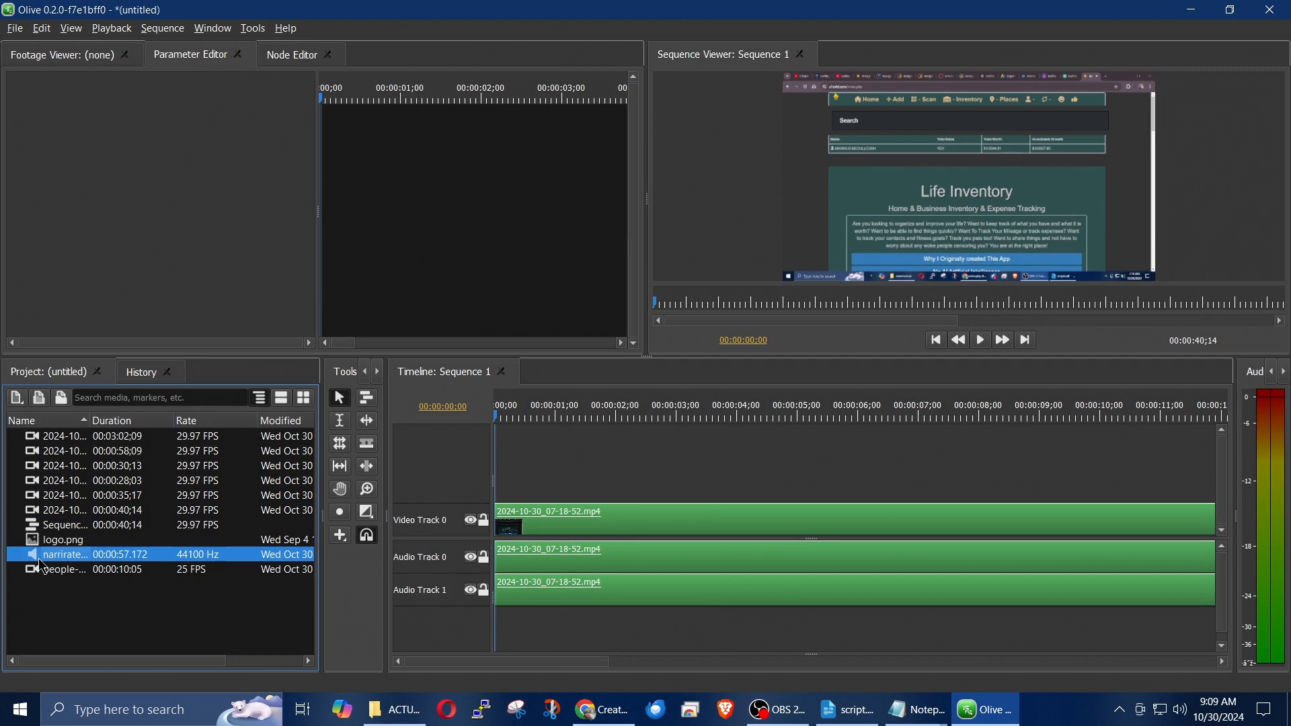
drag(40, 558, 531, 624)
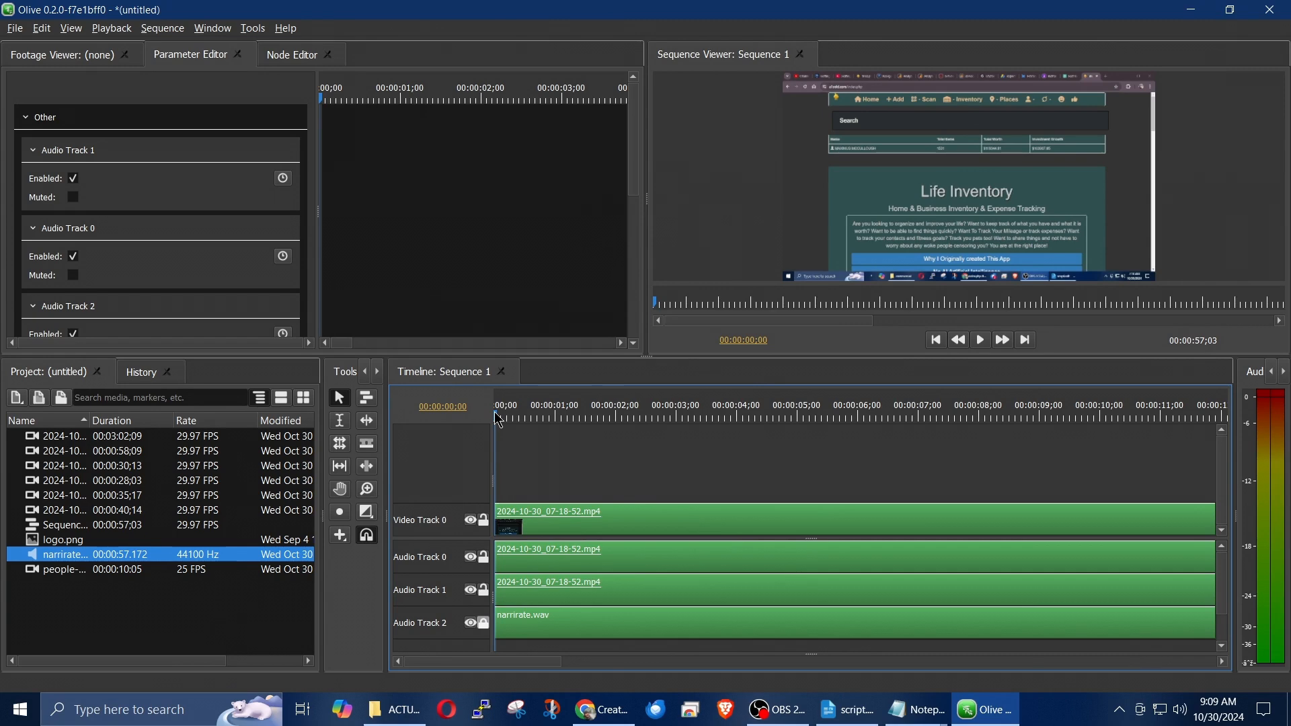
key(space)
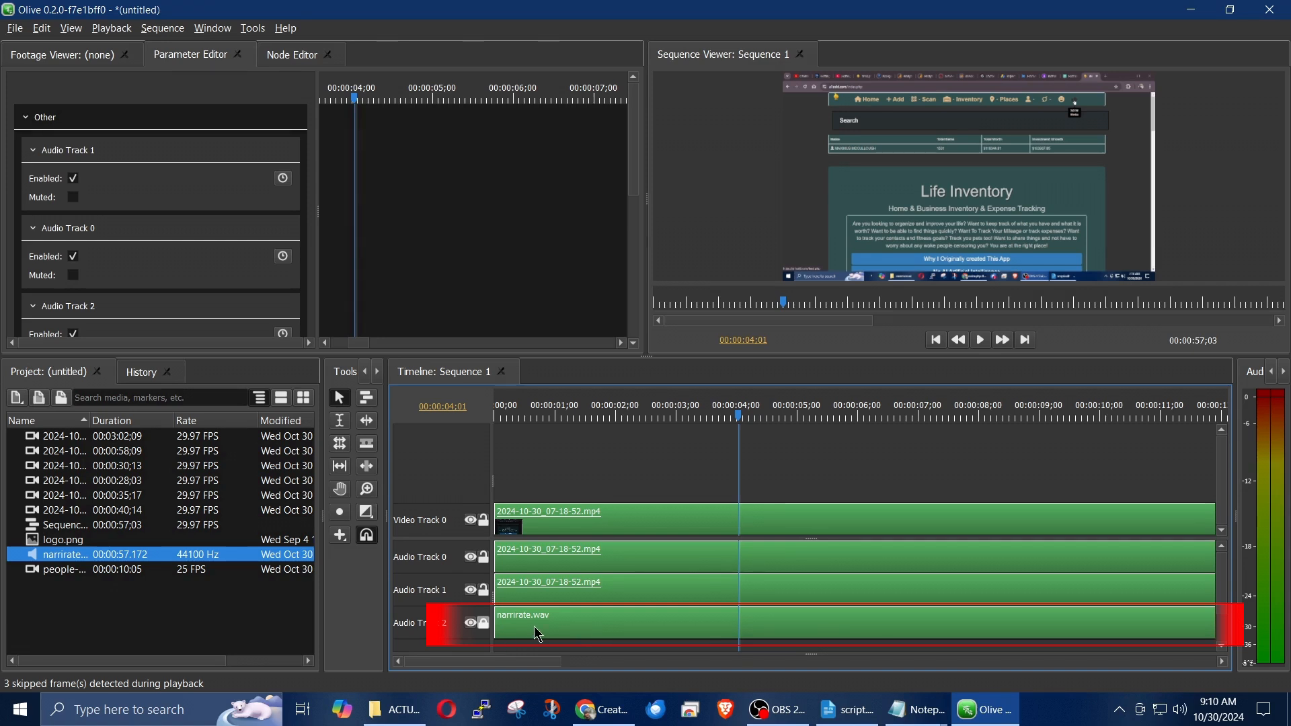
Unlink the 2024-10-30_07-18-52.mp4 clip, delete its audio from Audio Tracks 0 and 1, and return the playhead to the start
click(634, 527)
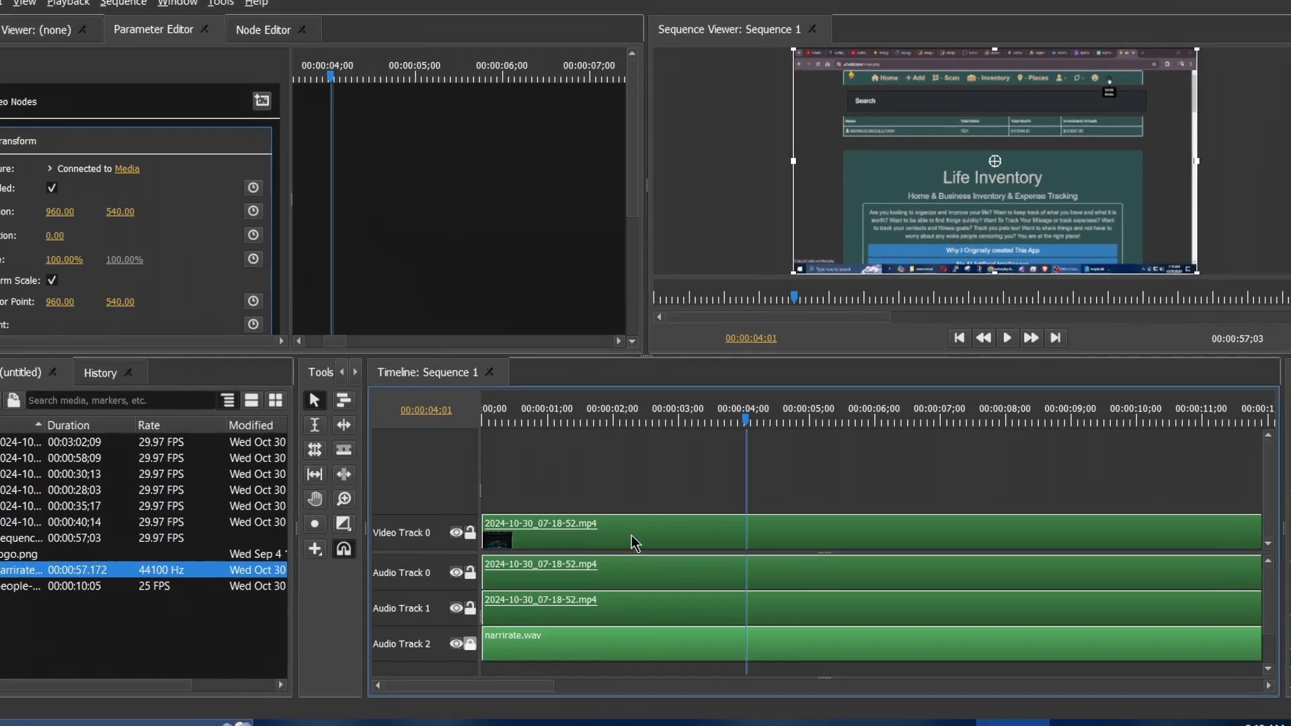
right_click(632, 522)
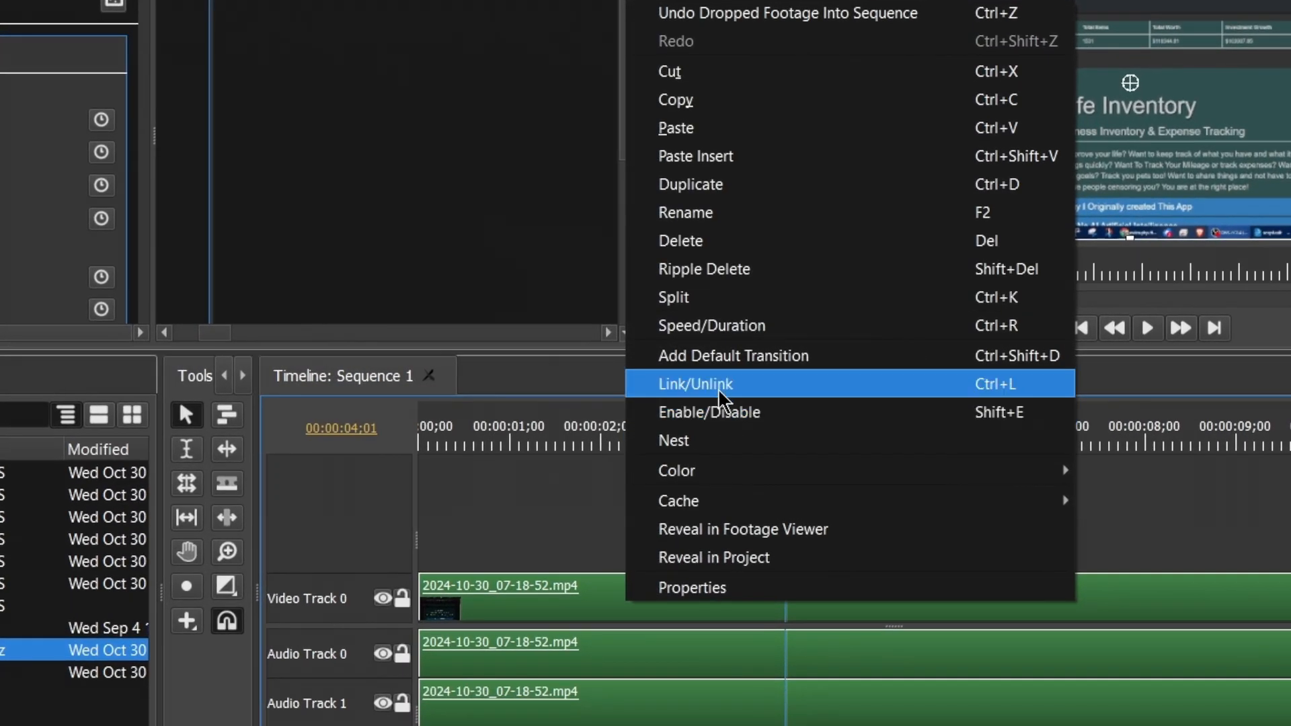
click(720, 397)
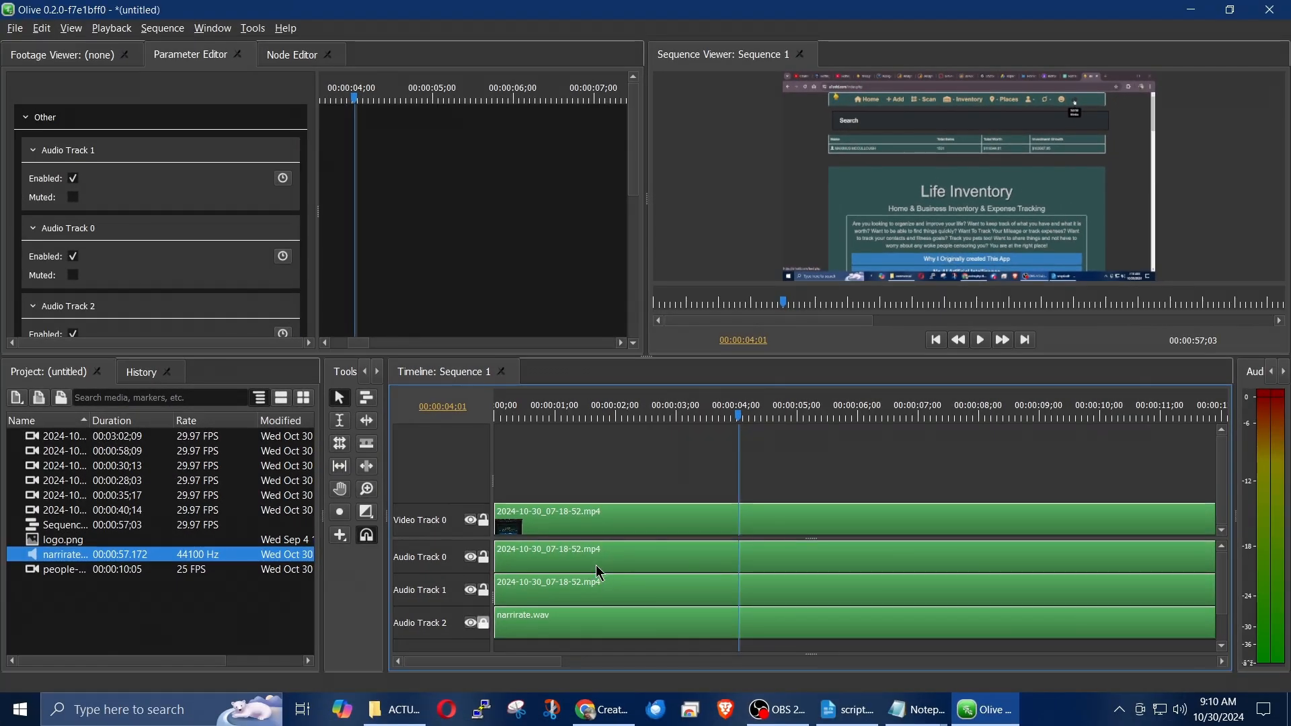
click(599, 569)
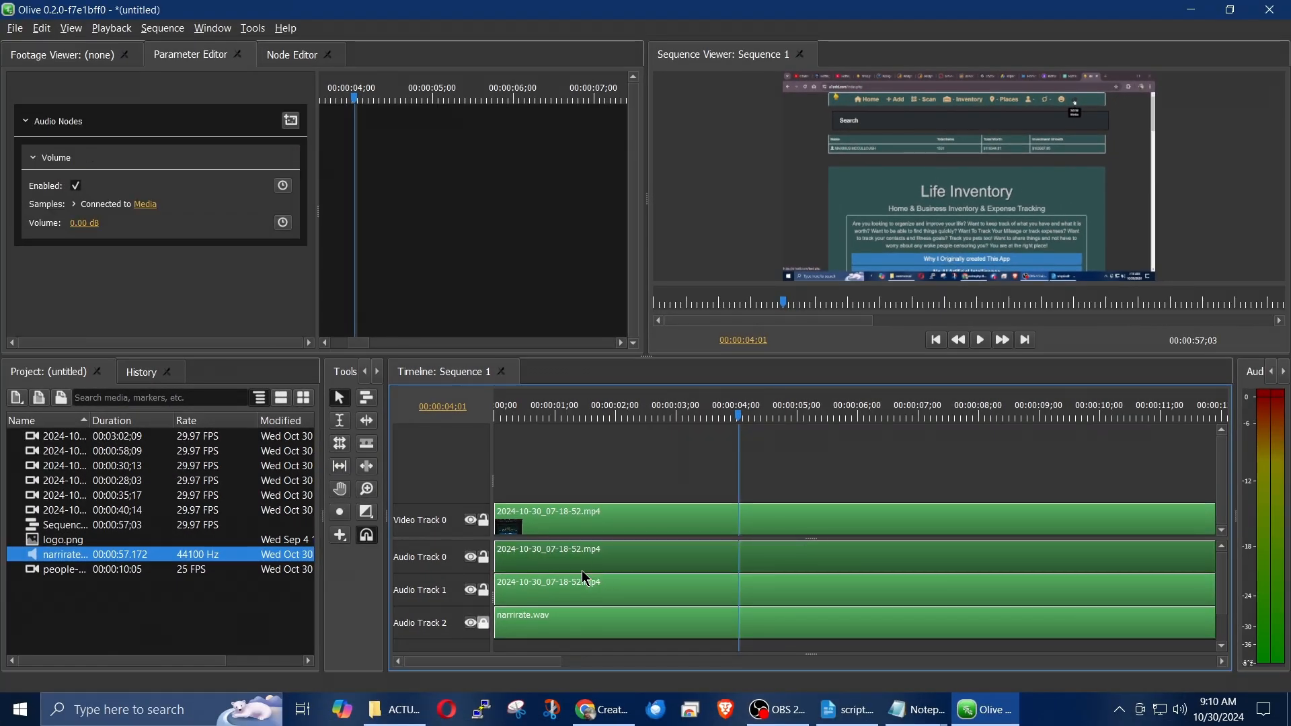
key(Delete)
click(565, 597)
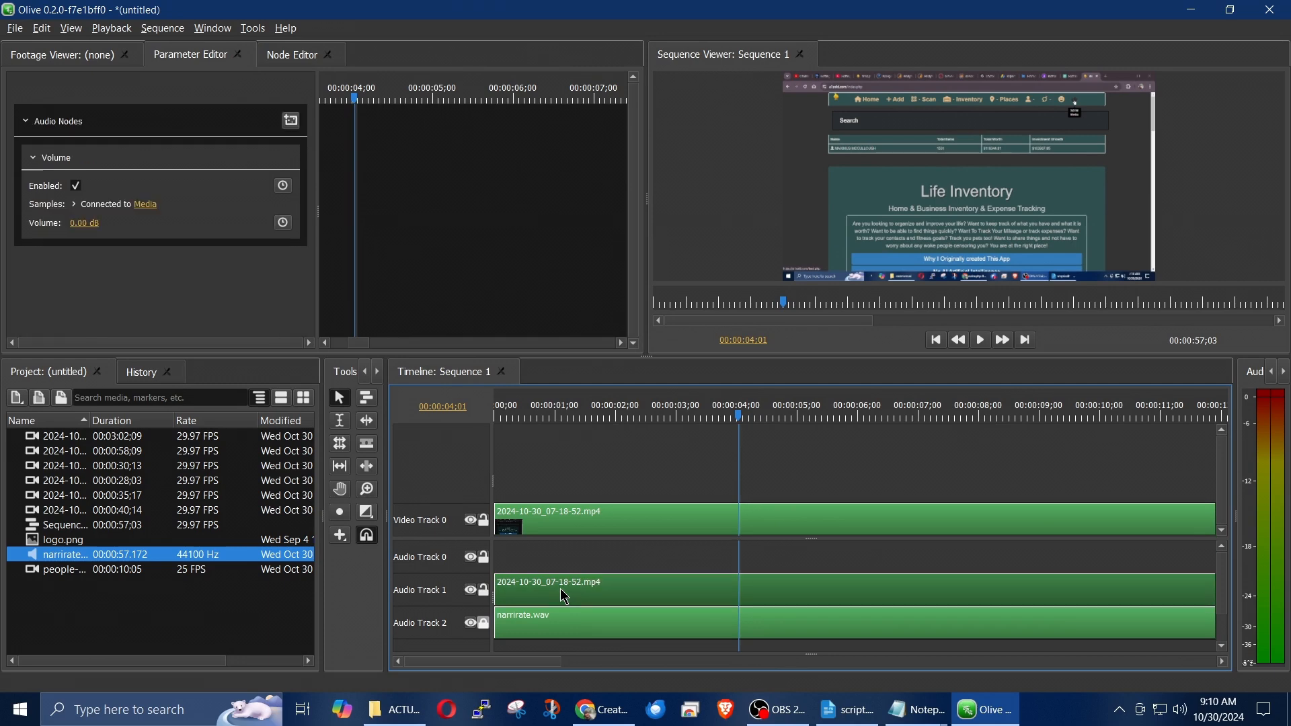
key(Delete)
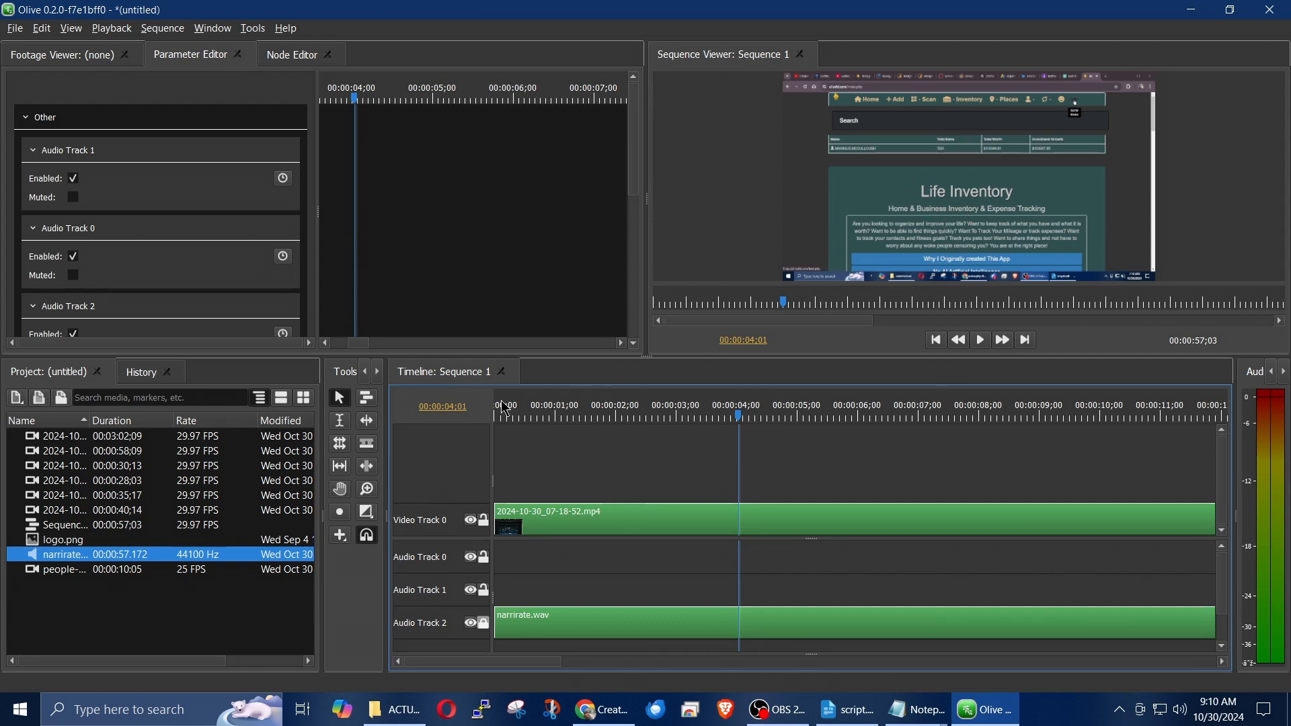
key(Home)
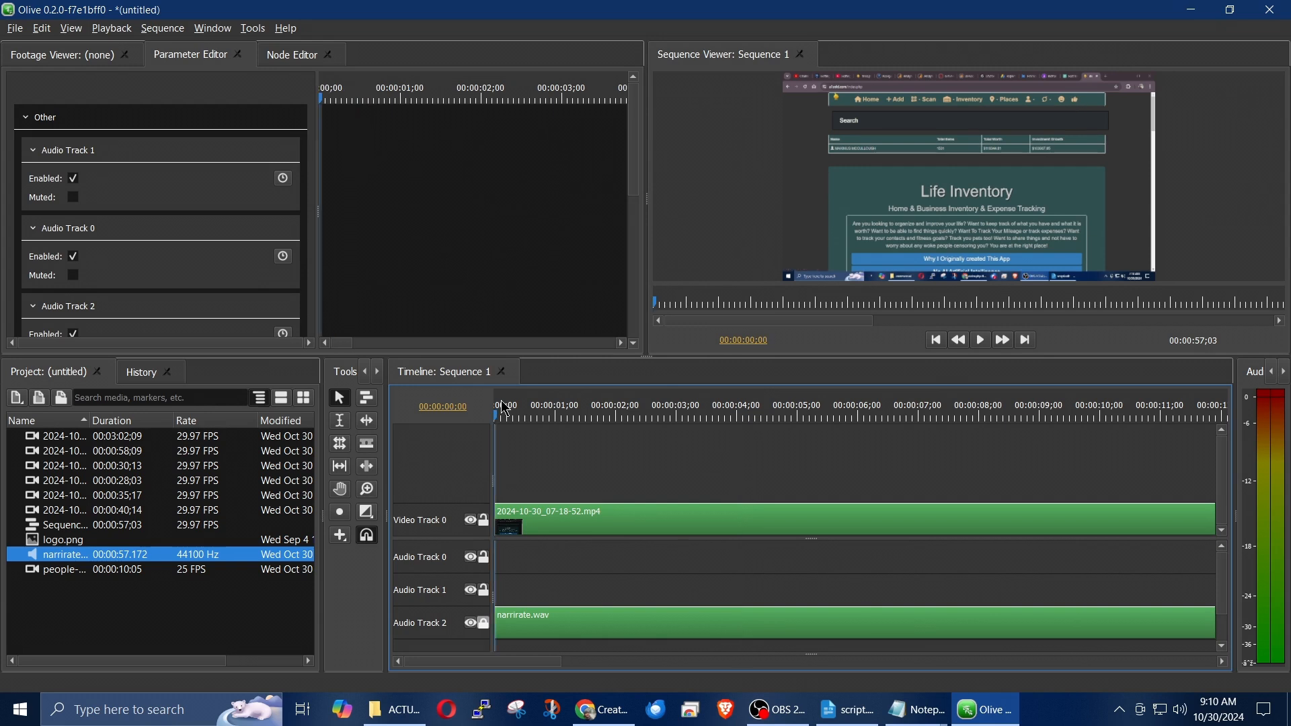
Read the script's "Welcome to A1Sold" and "Track your inventory effortlessly" lines in LibreOffice Writer, then return to the timeline
click(849, 710)
click(193, 293)
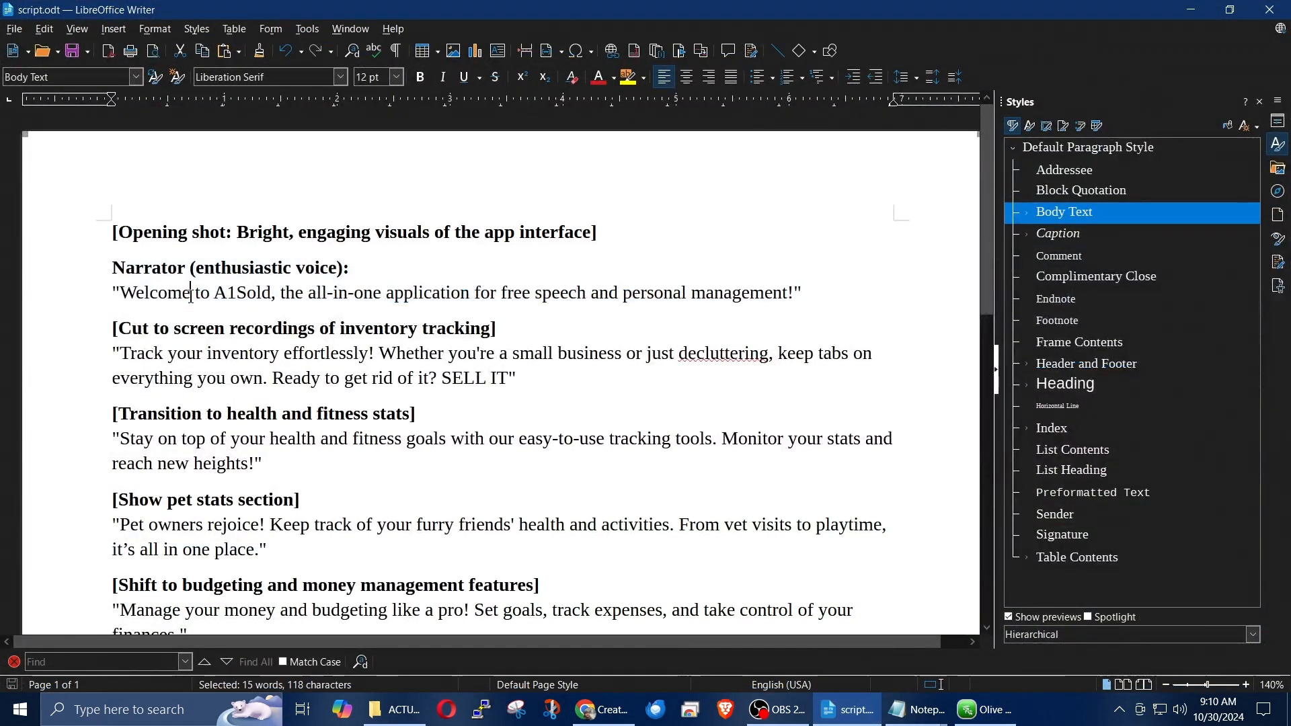
drag(119, 293, 795, 297)
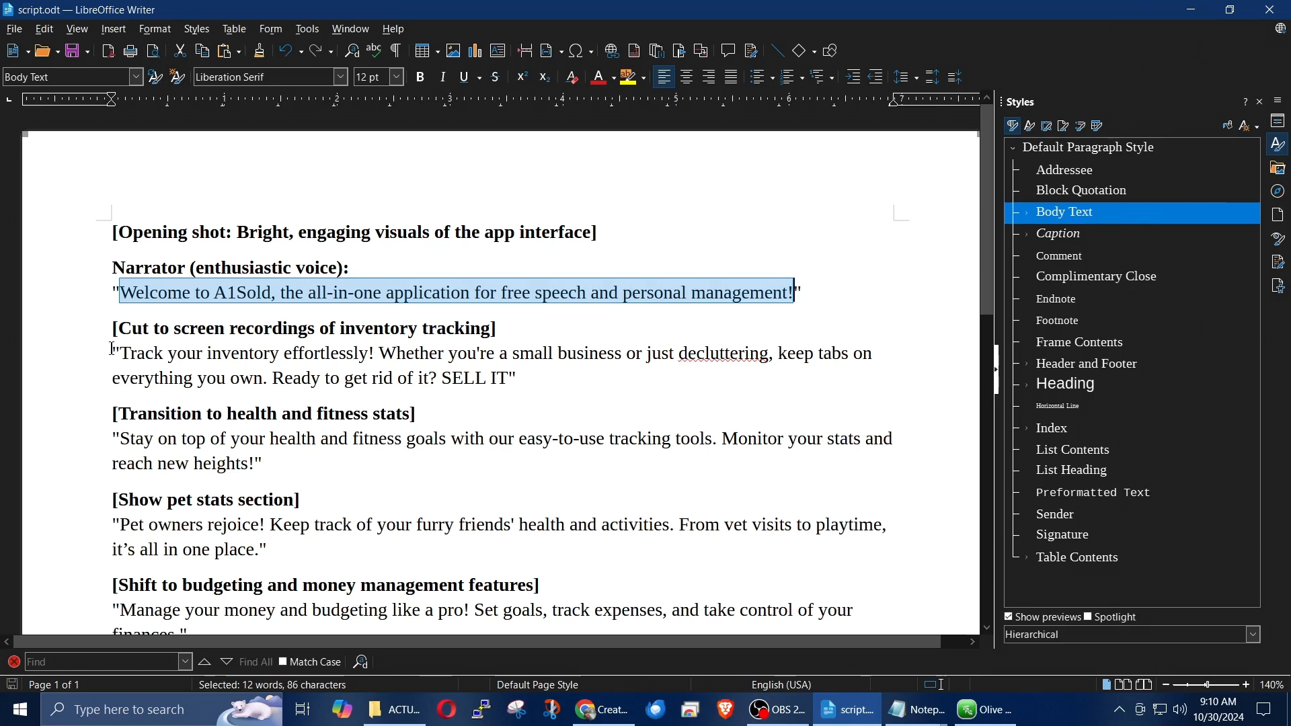
drag(123, 354, 360, 355)
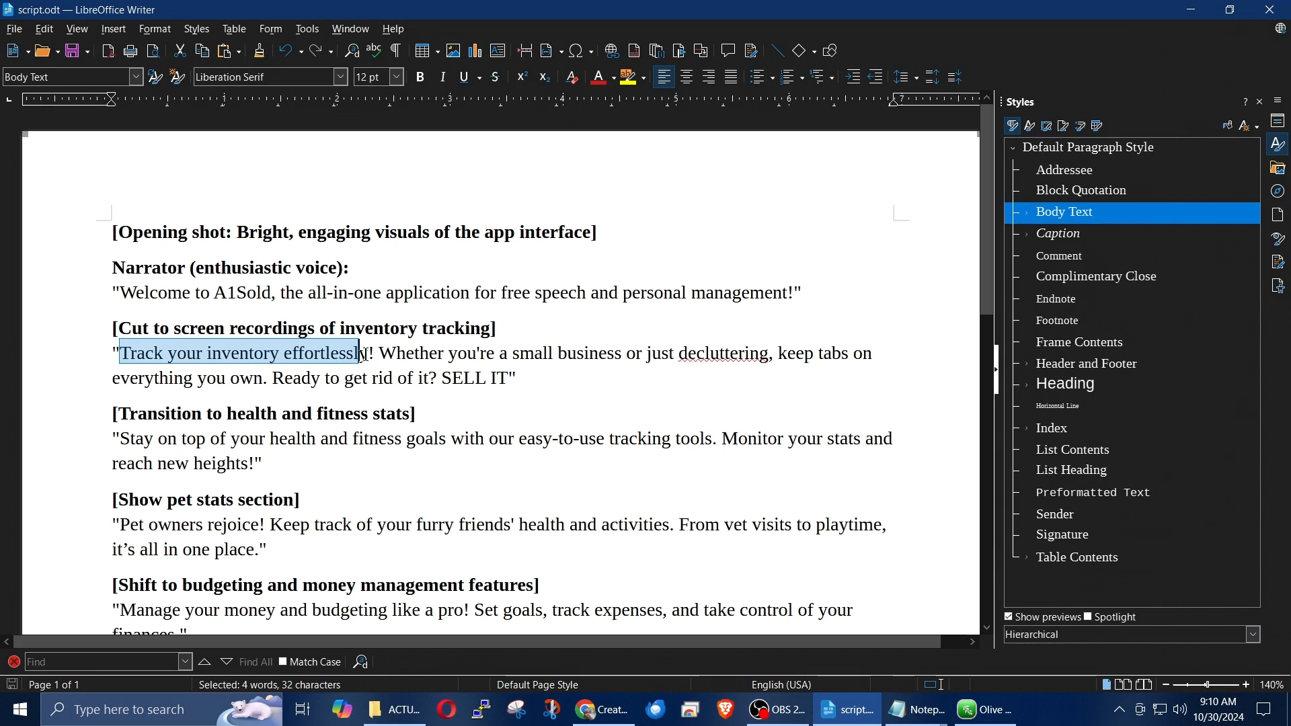
click(1192, 9)
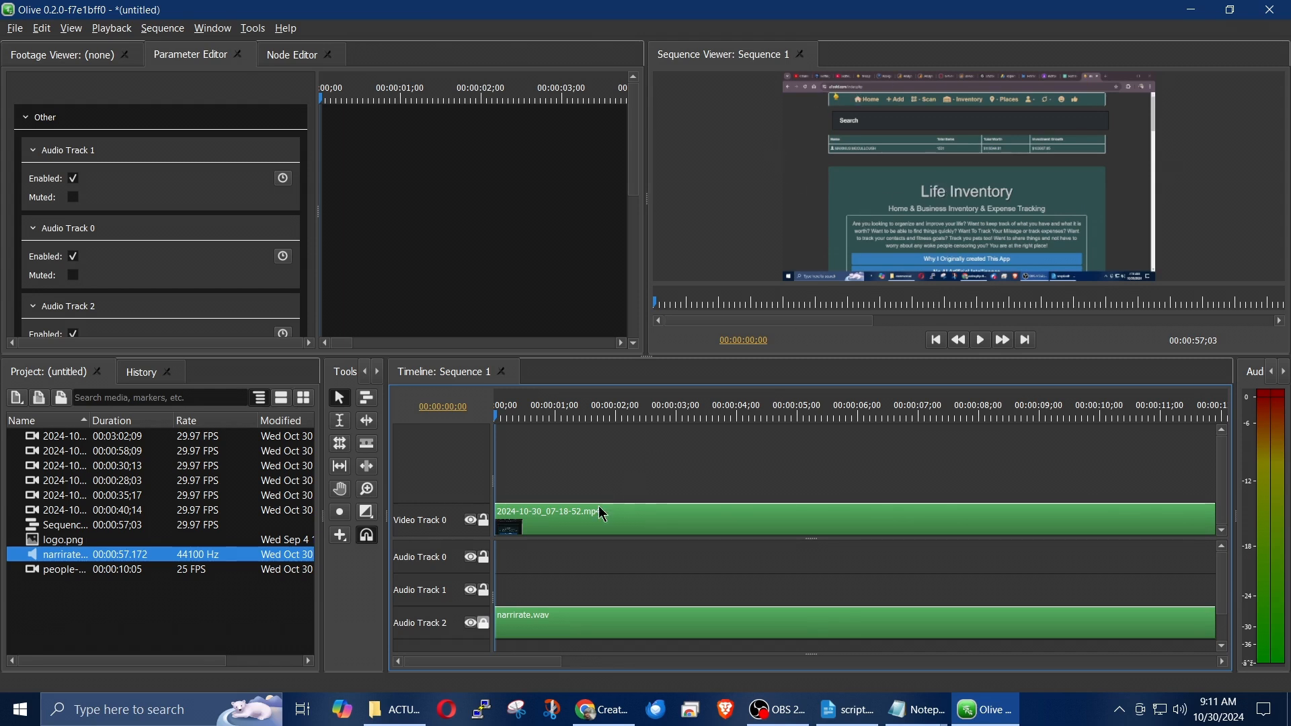
Enlarge the clip on Video Track 0, trying a scale of 120% before setting it to 110%
click(582, 527)
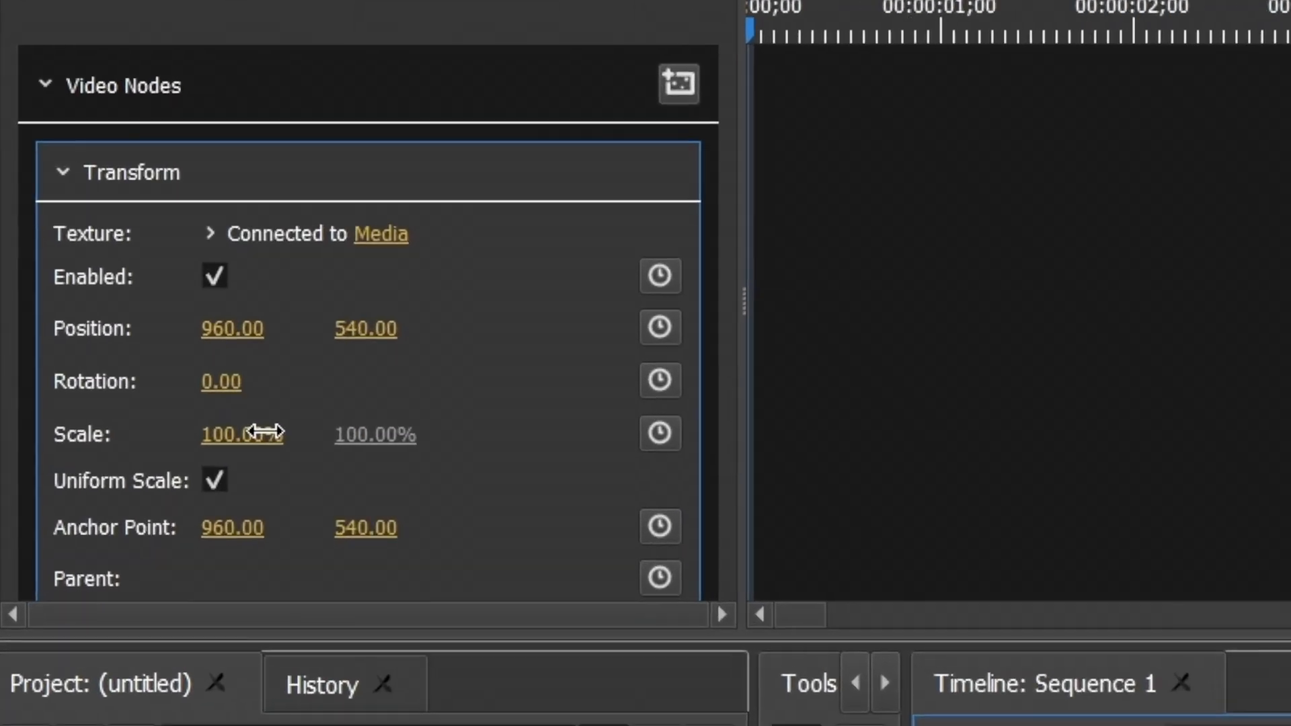
click(117, 266)
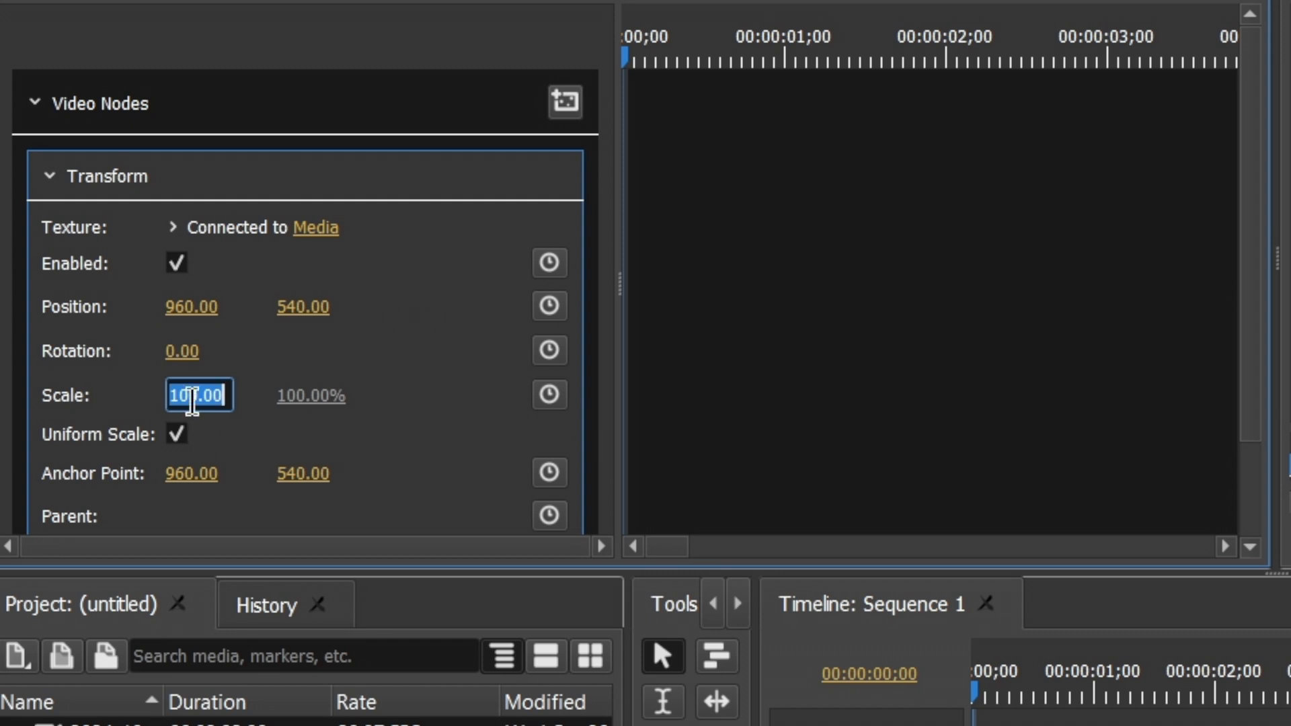
click(186, 398)
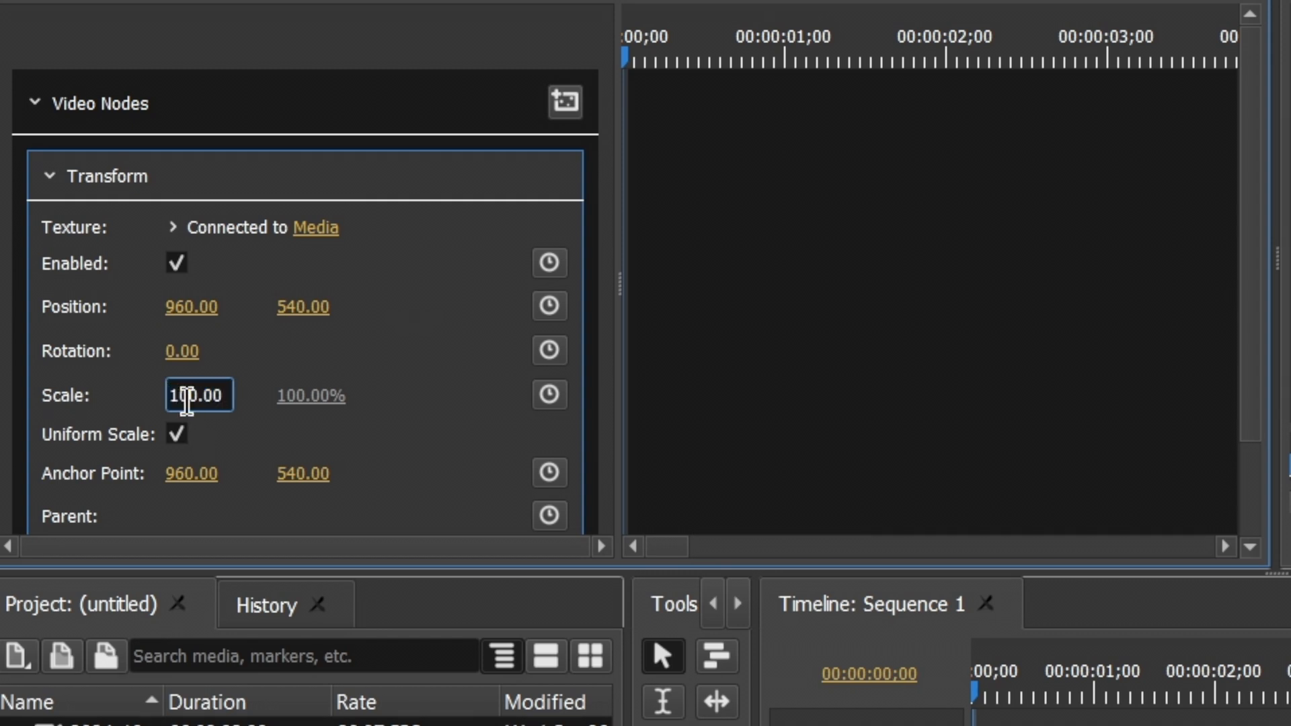
double_click(186, 398)
text(120)
key(Return)
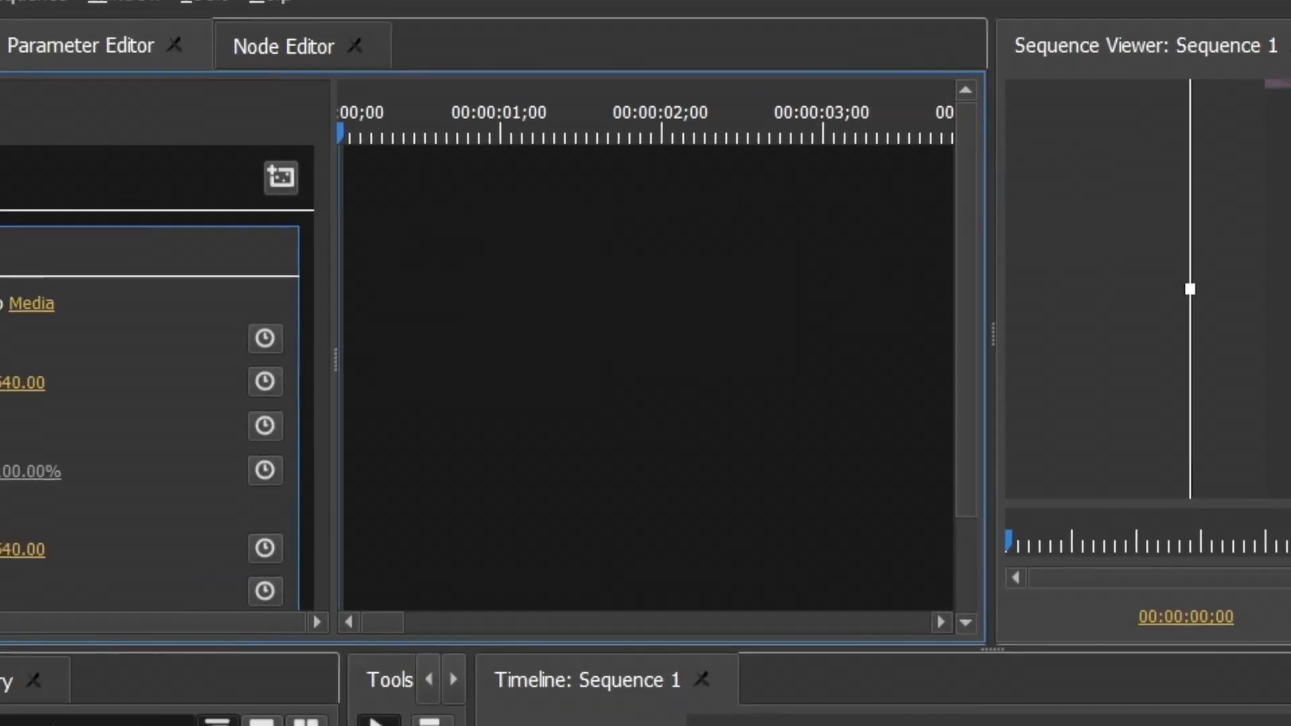
click(186, 462)
text(110)
key(Return)
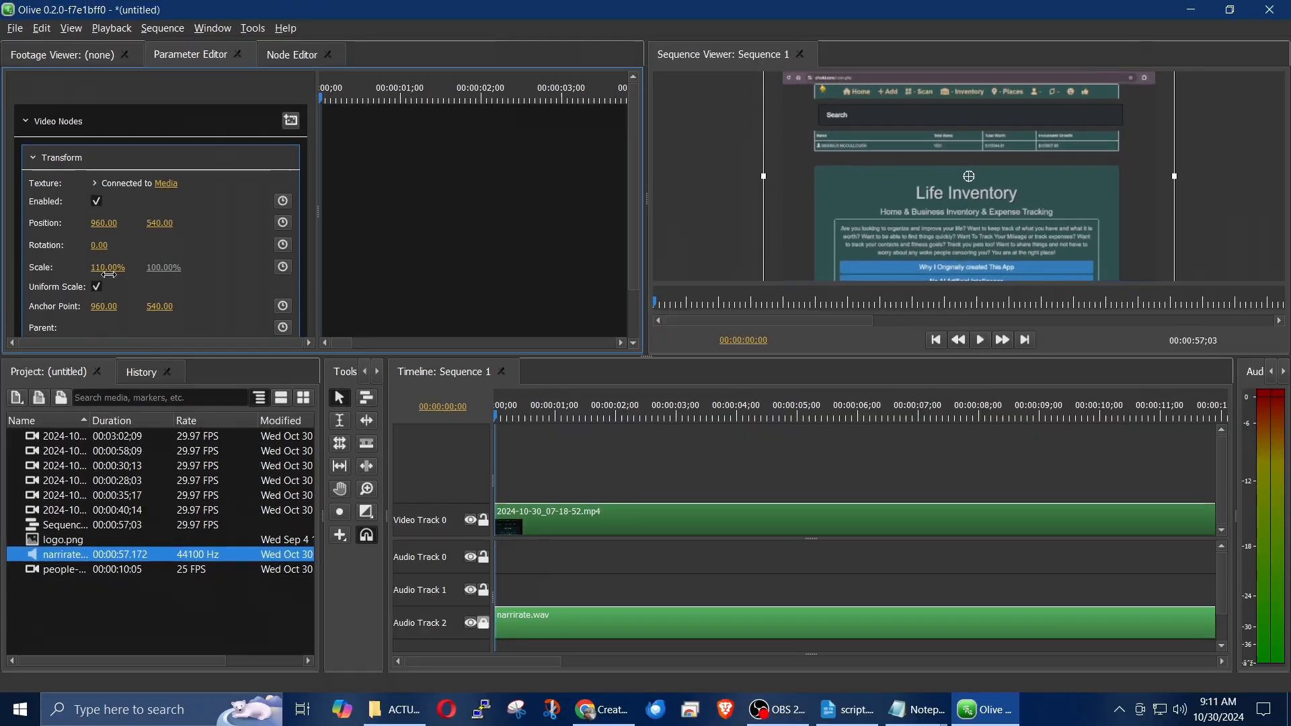
Try scales of 127%, 110% and 115% on the clip on Video Track 0
drag(216, 470, 352, 489)
drag(179, 283, 151, 282)
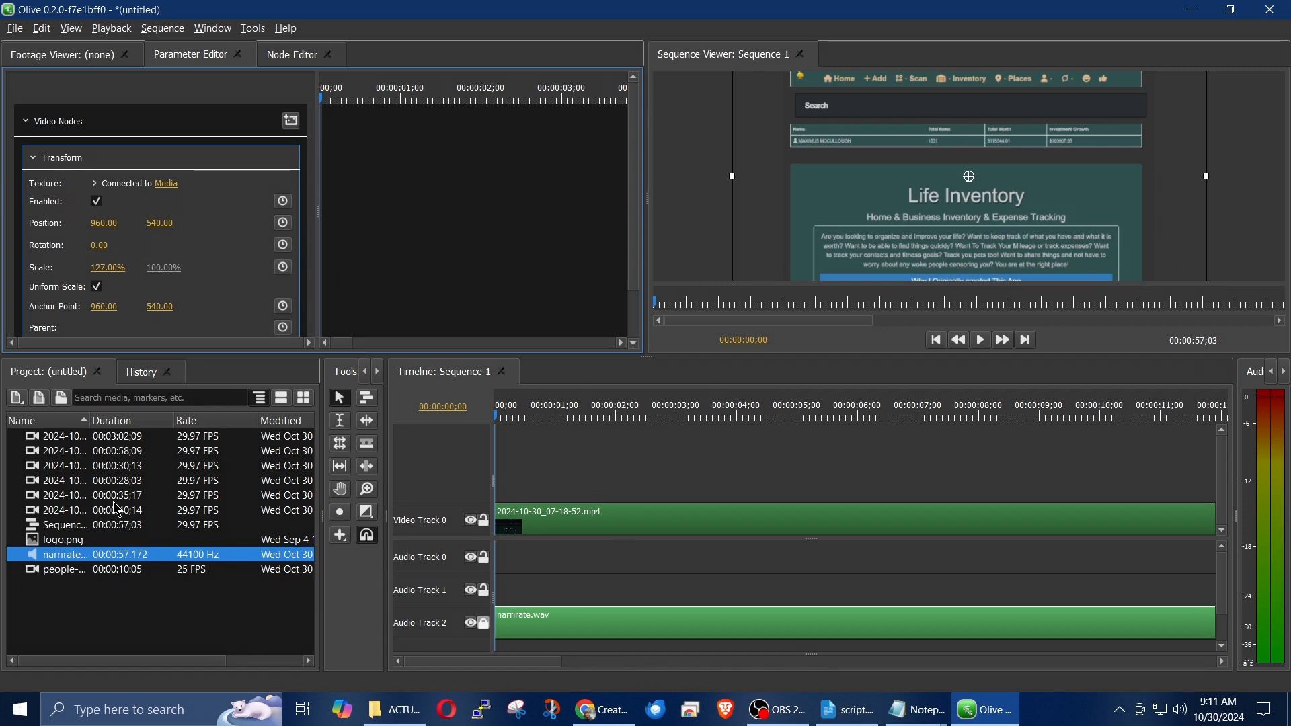
click(108, 269)
text(110)
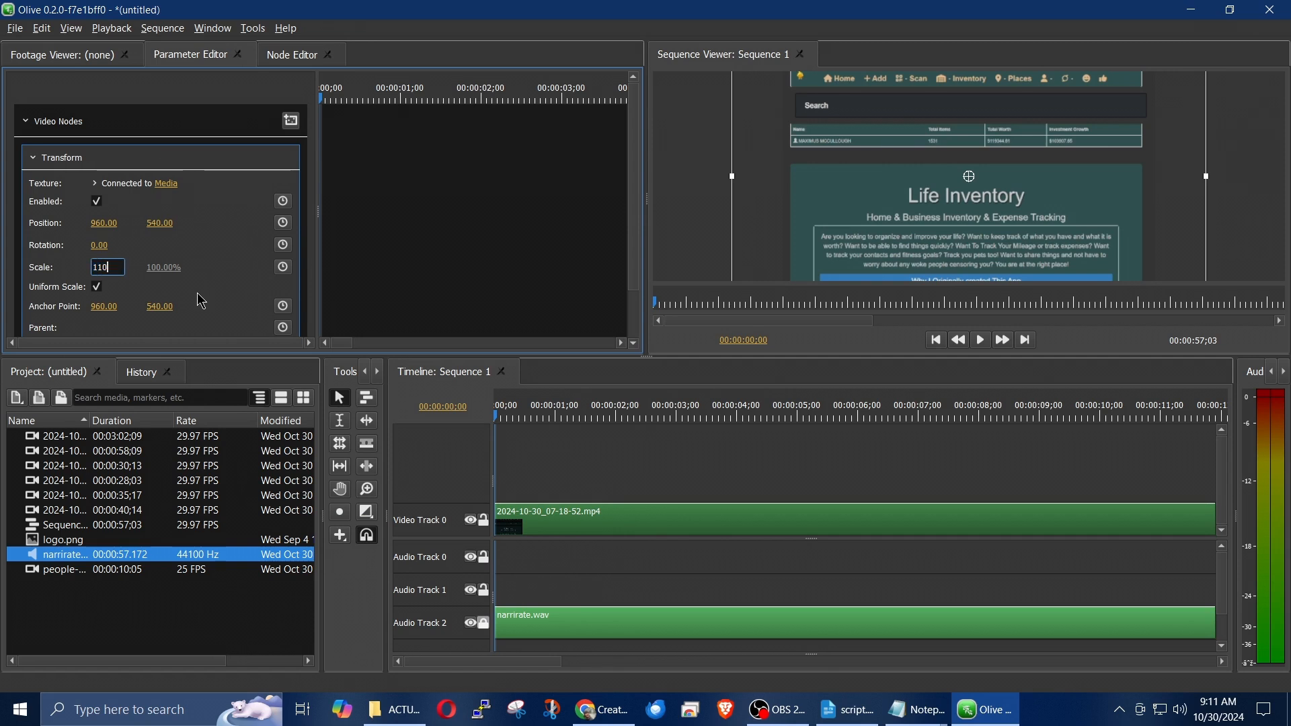
key(Return)
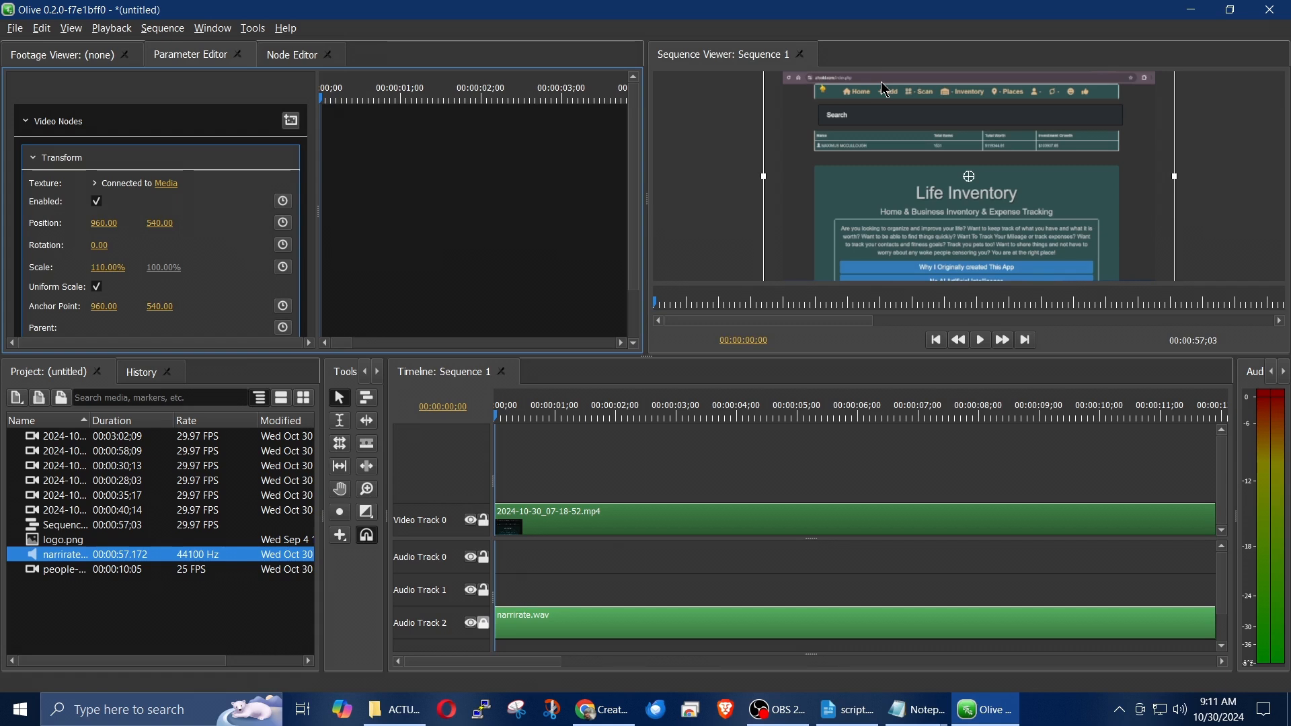
click(100, 268)
text(115)
key(Return)
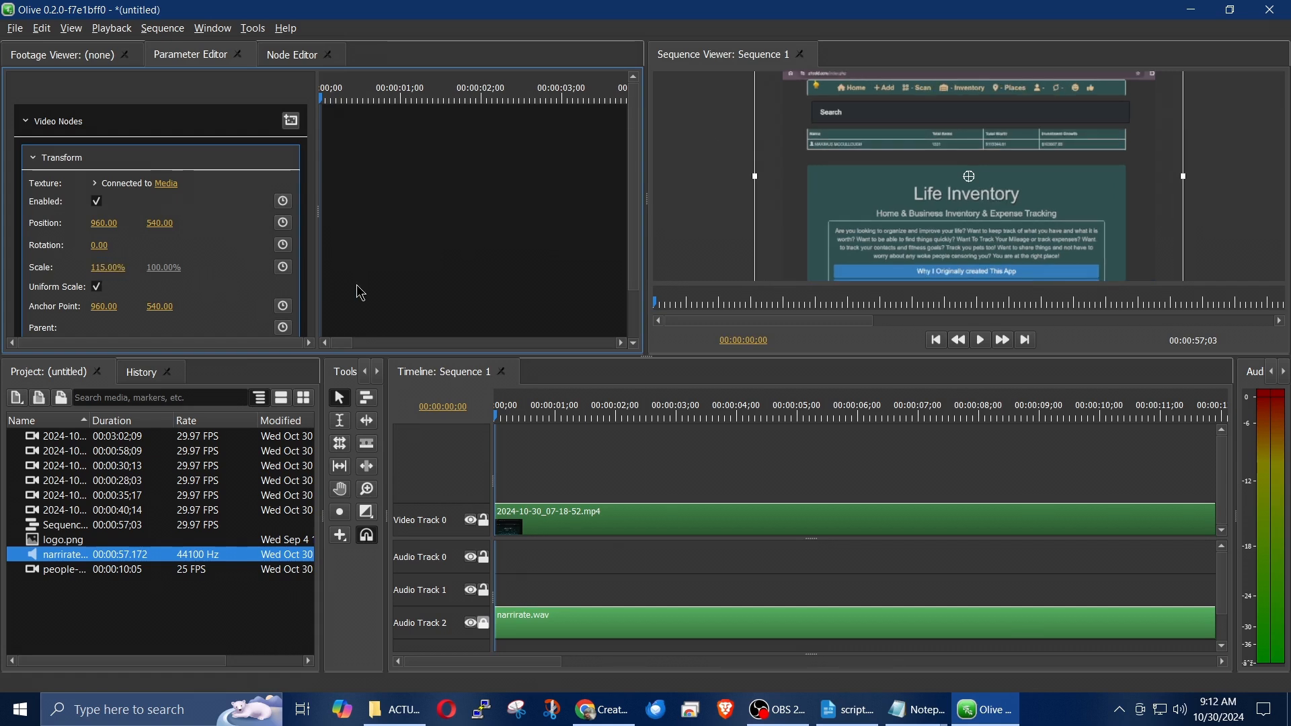
Set the clip's scale to 120% and its vertical position to 506
click(103, 269)
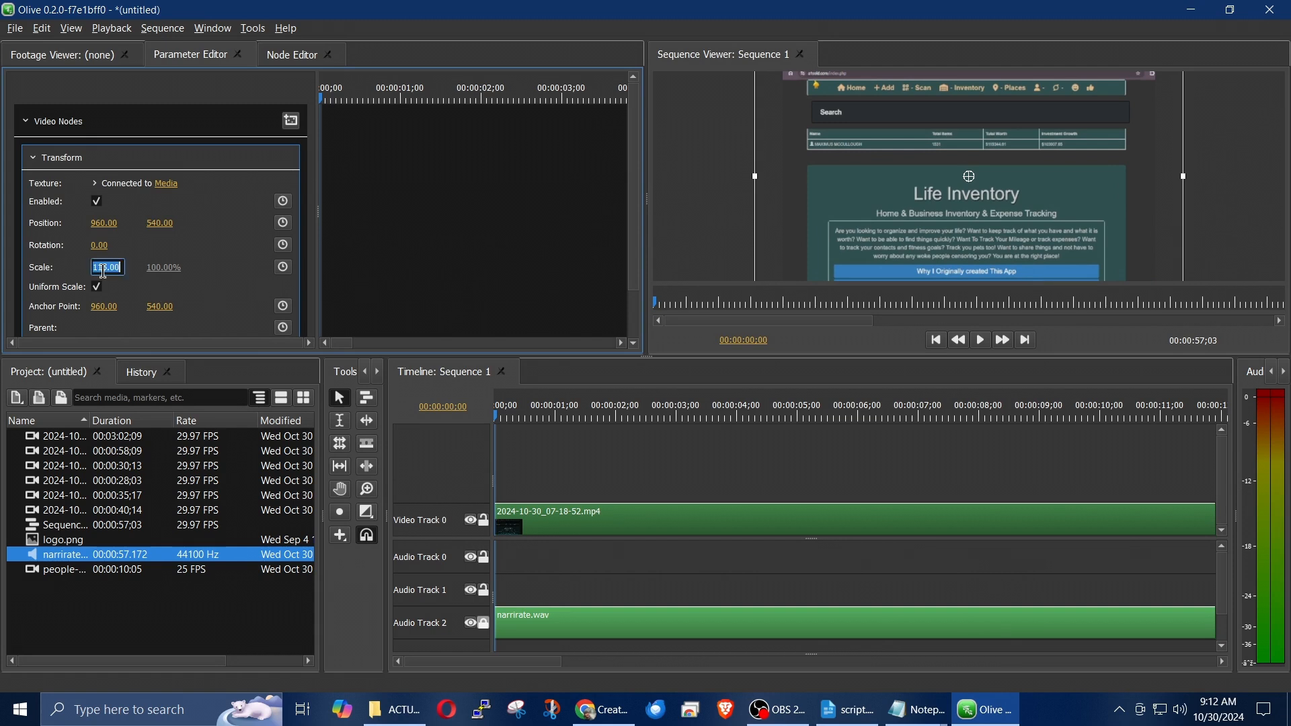
text(120)
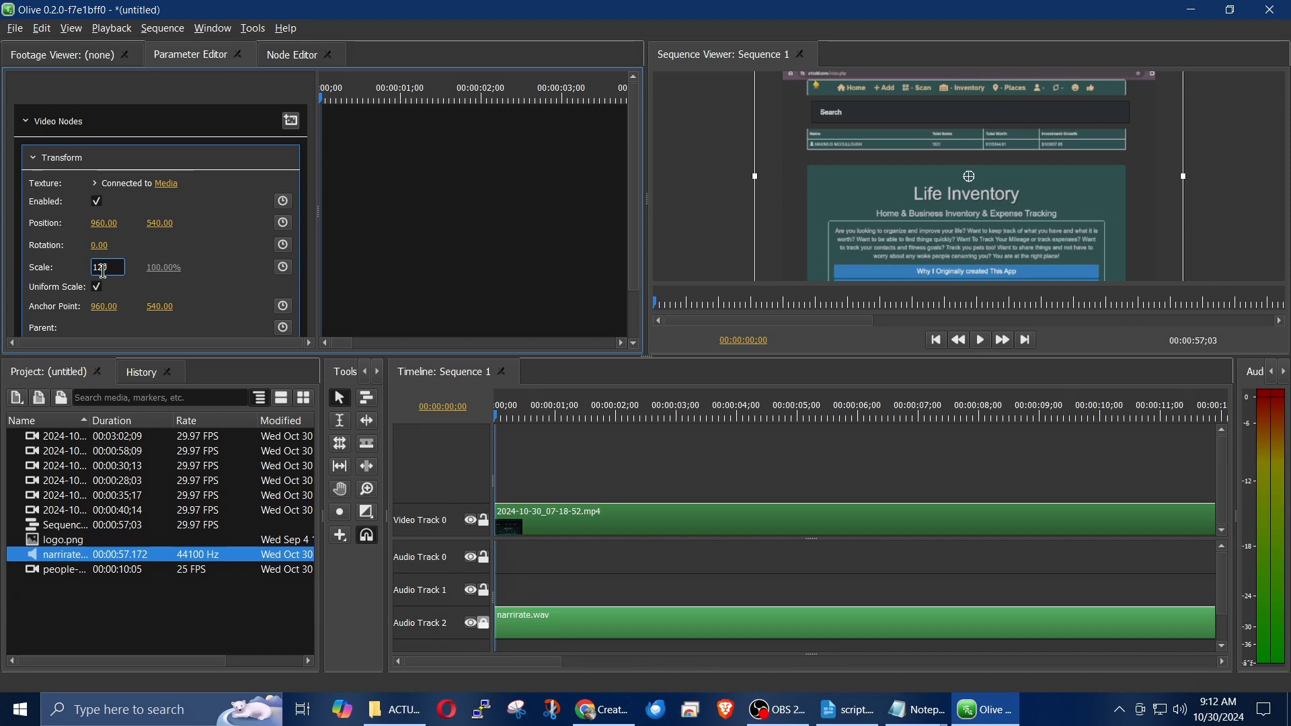
key(Return)
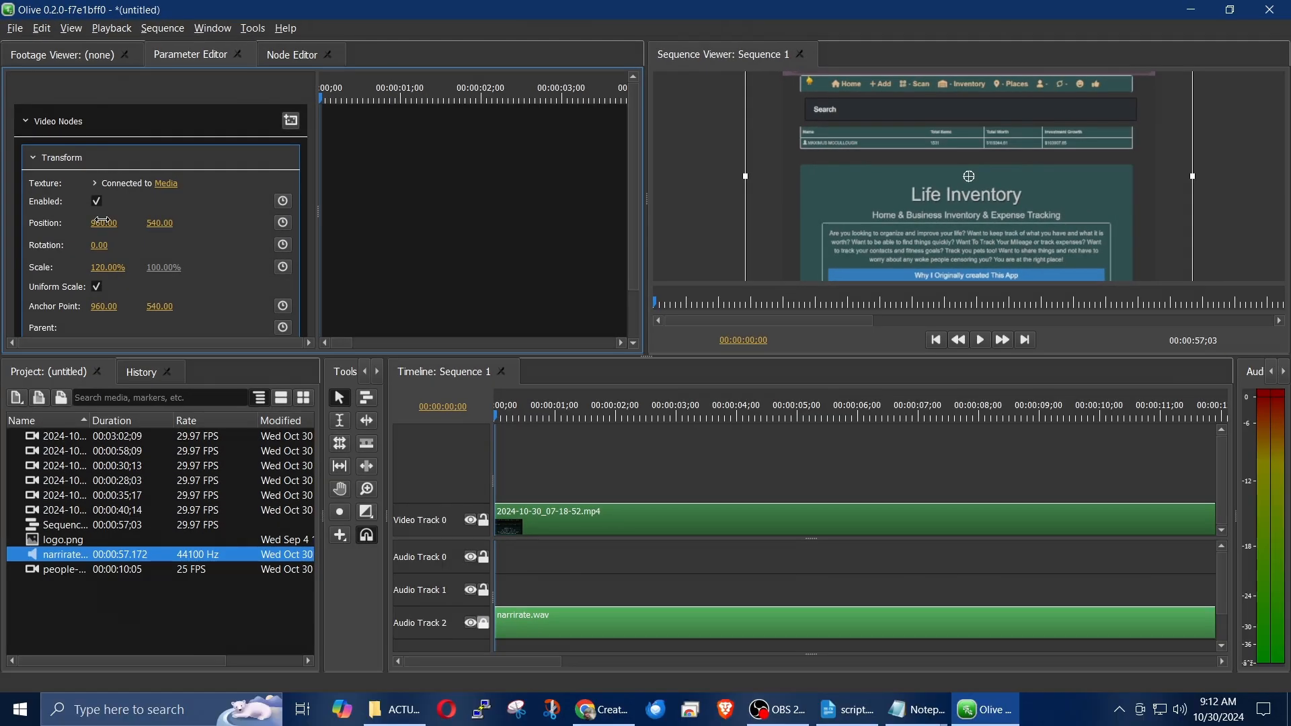
mouse_move(107, 232)
mouse_down()
mouse_move(95, 223)
mouse_move(154, 221)
mouse_move(83, 204)
mouse_move(101, 215)
mouse_up()
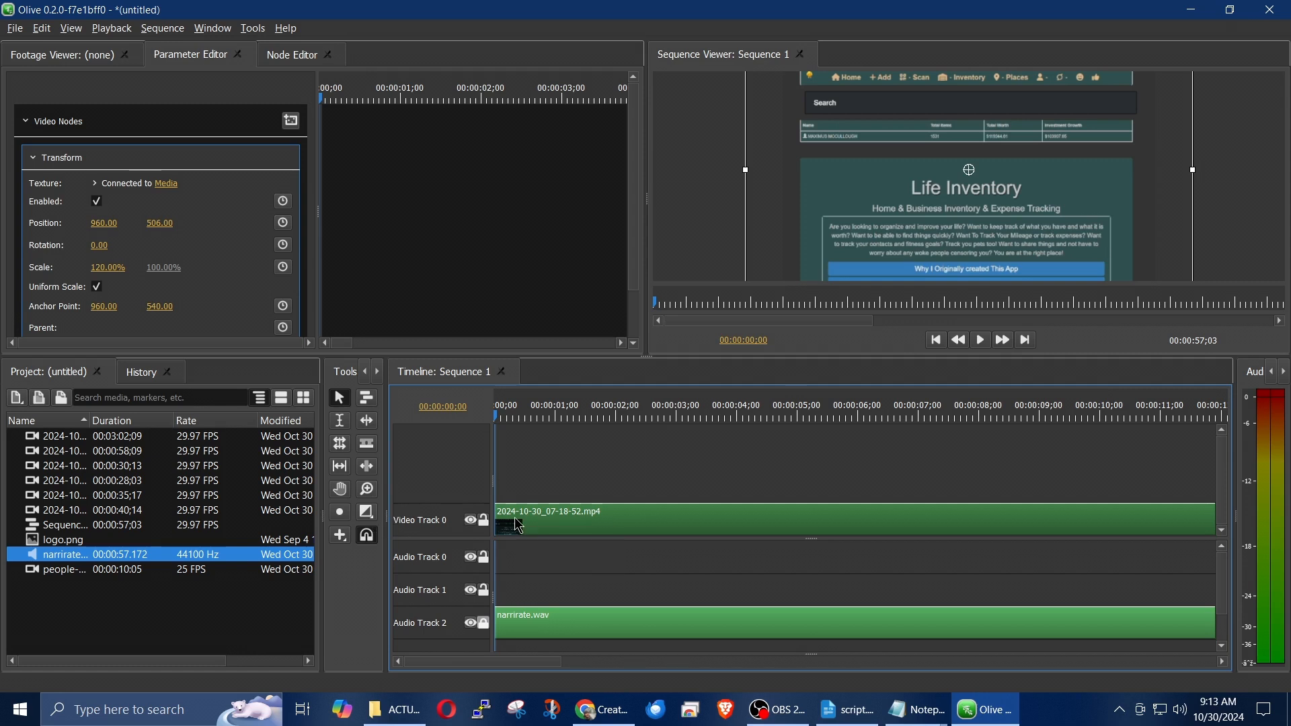
Add a Dip To Color transition at the start of the clip on Video Track 0 and play it back
right_click(367, 512)
mouse_move(389, 521)
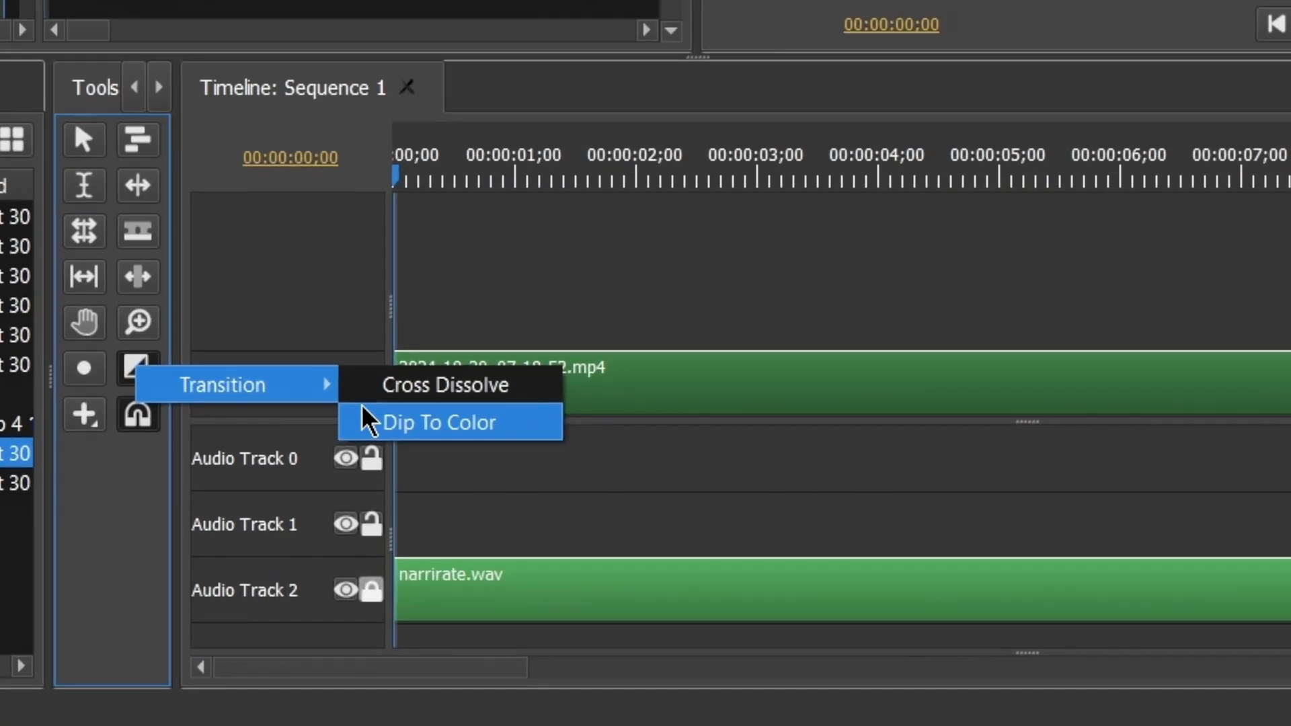
click(366, 420)
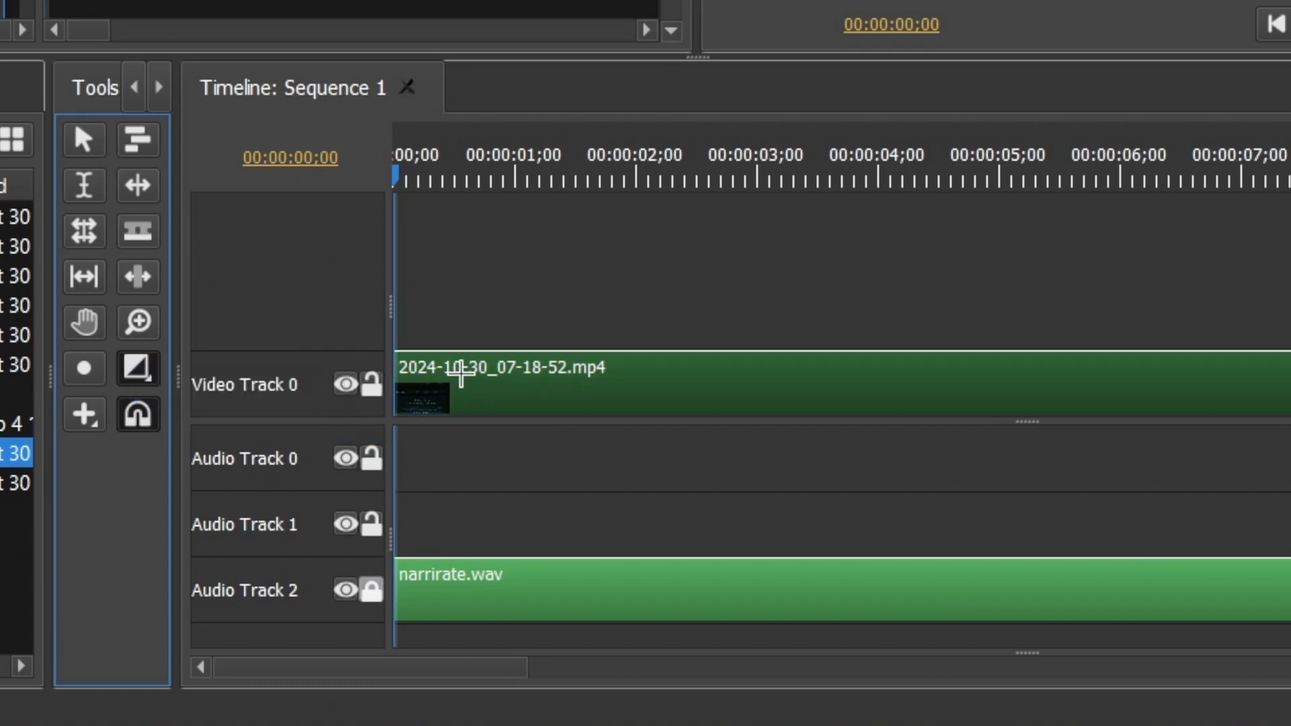
drag(415, 397, 551, 385)
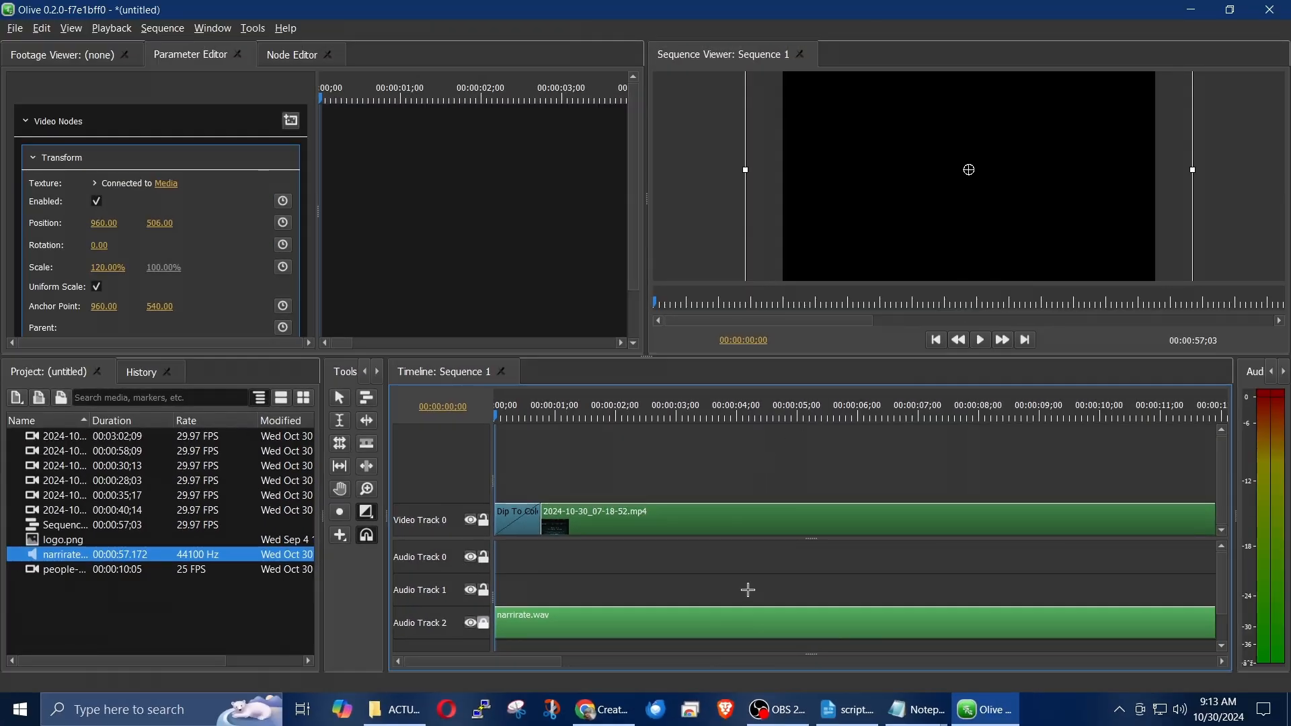
key(space)
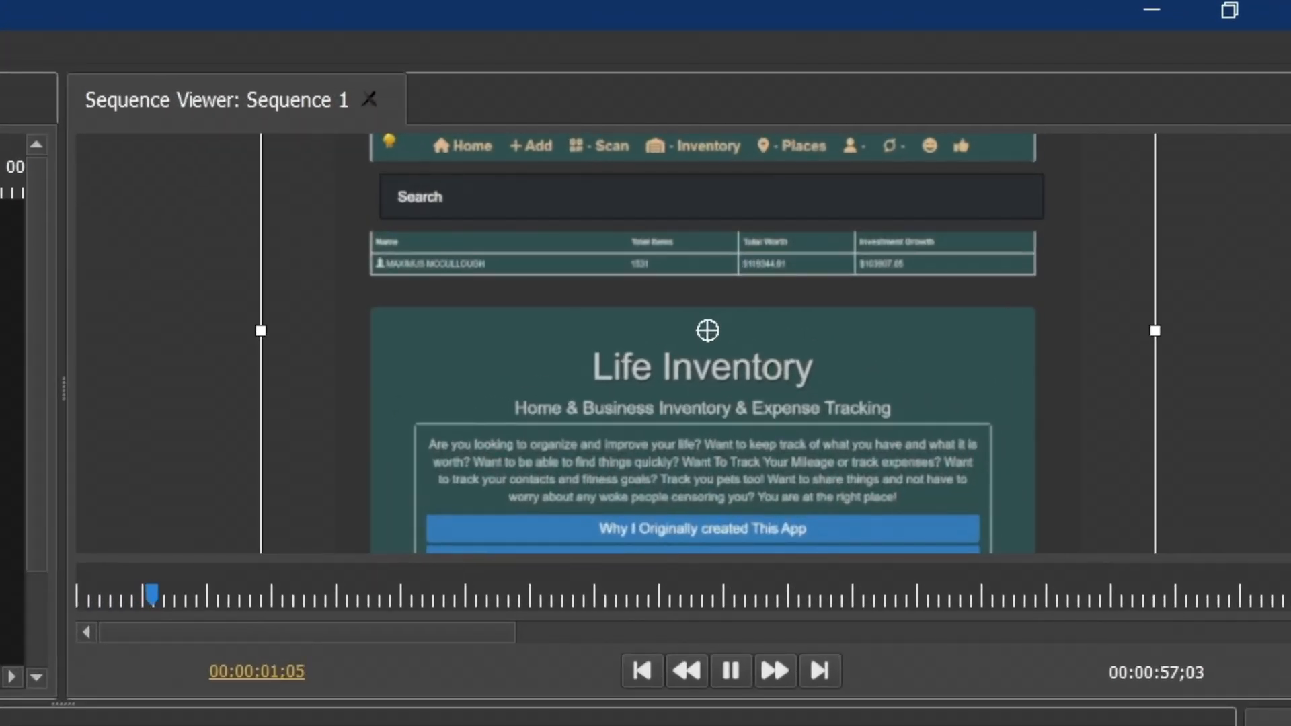
key(space)
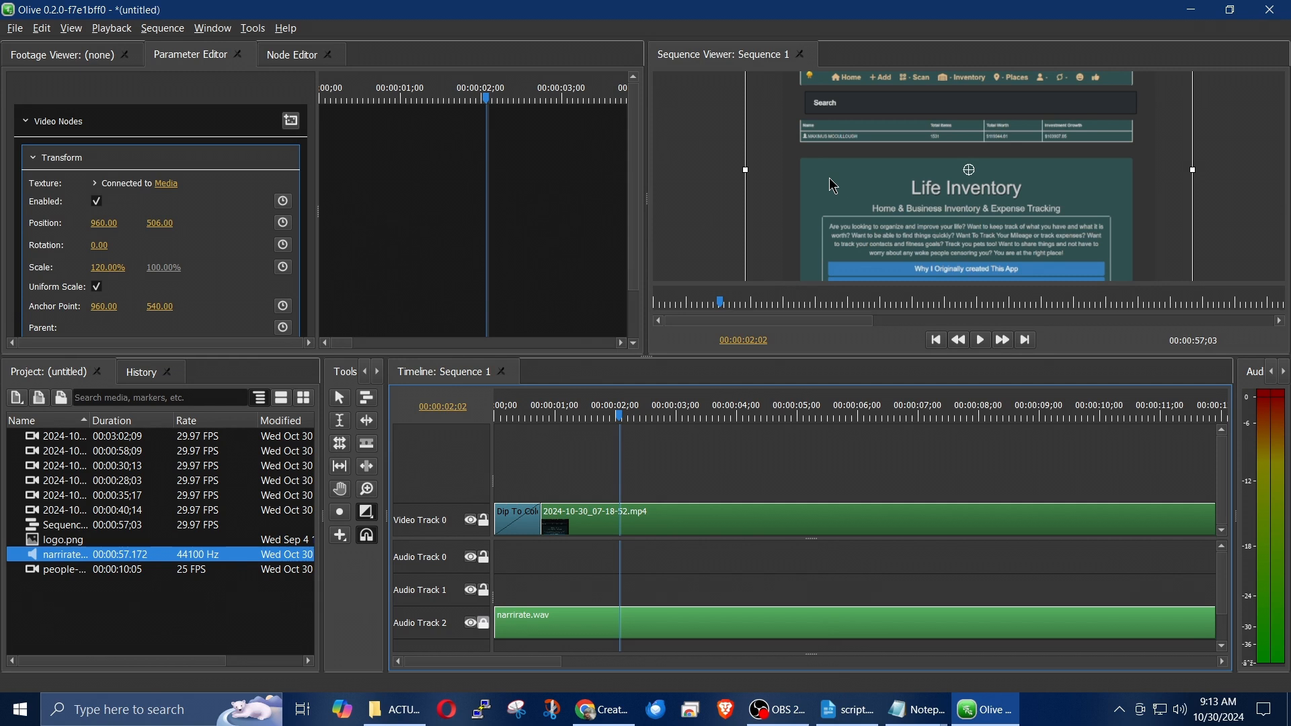
Play the opening seconds to find the cut point and split the clip on Video Track 0 at 00:00:02;07
key(space)
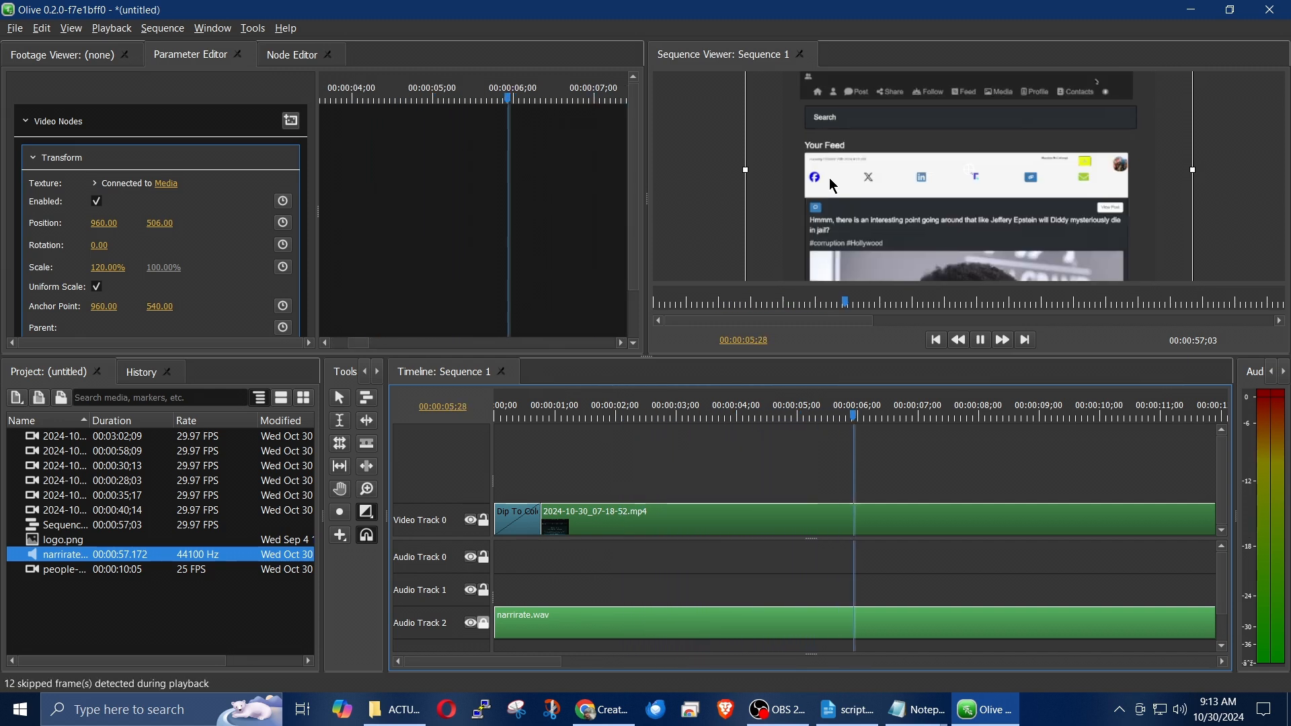
key(space)
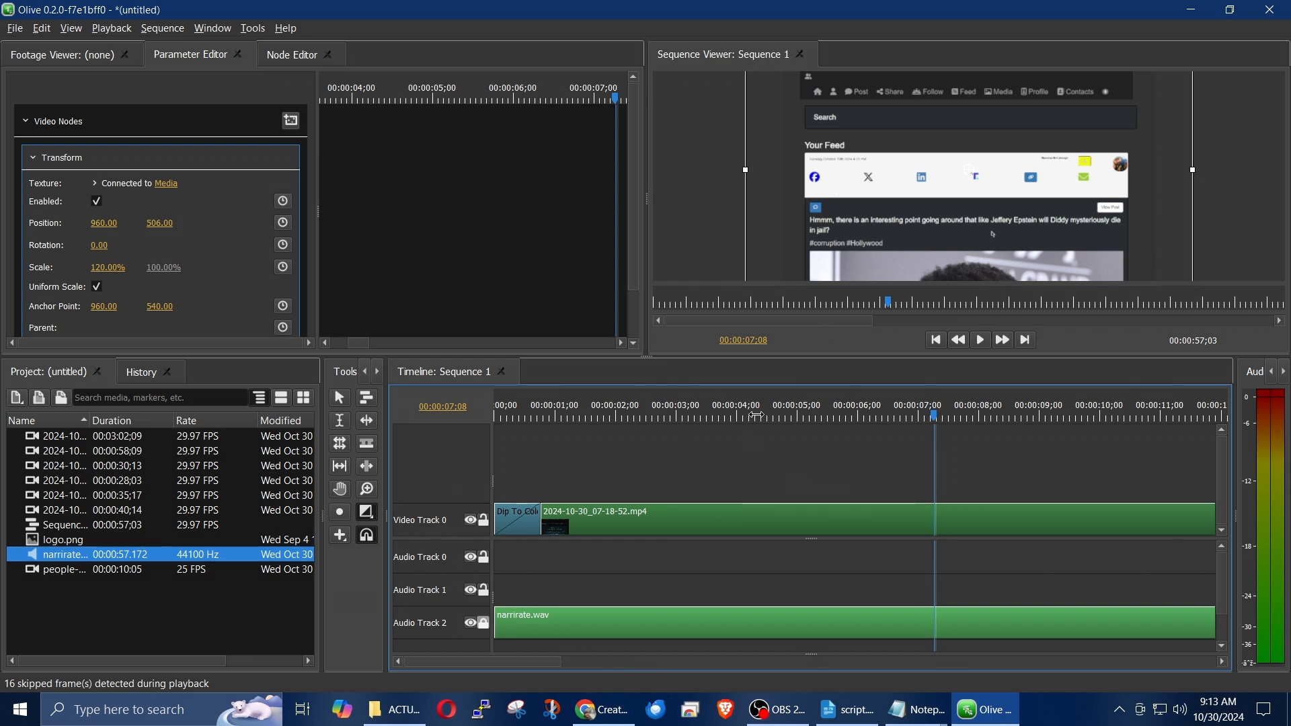
click(564, 409)
key(space)
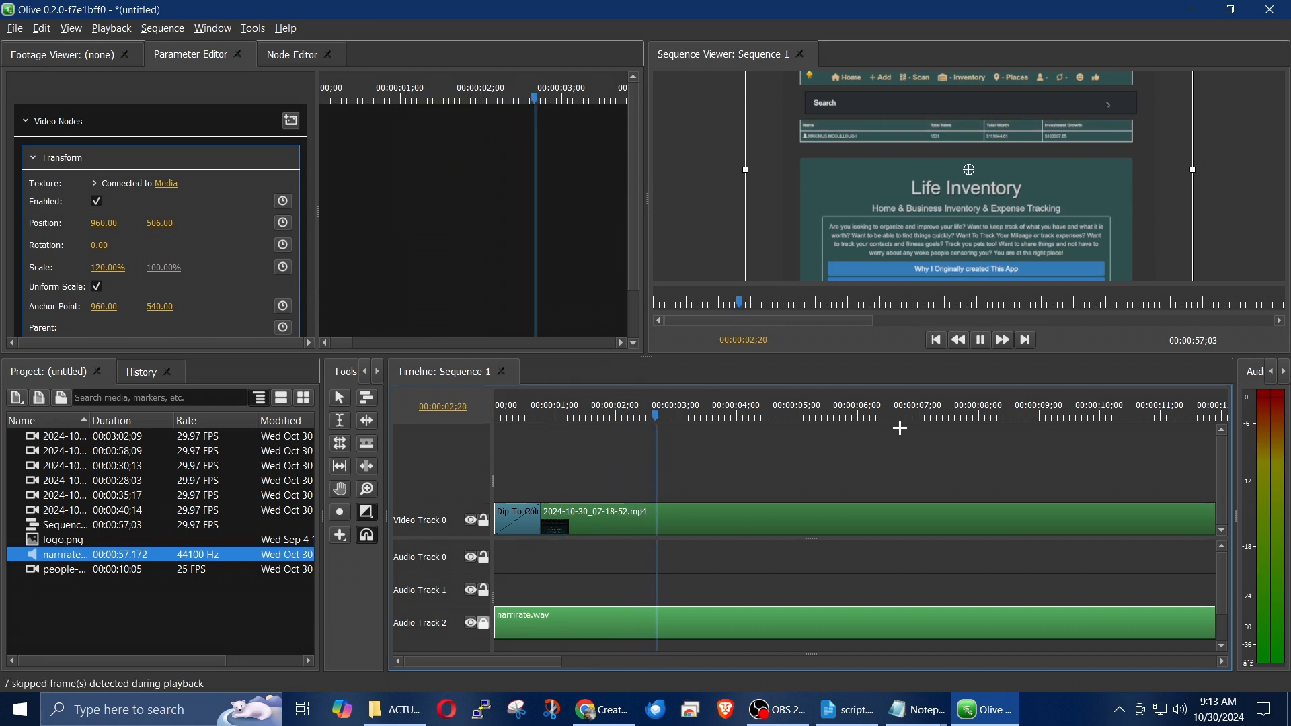
key(space)
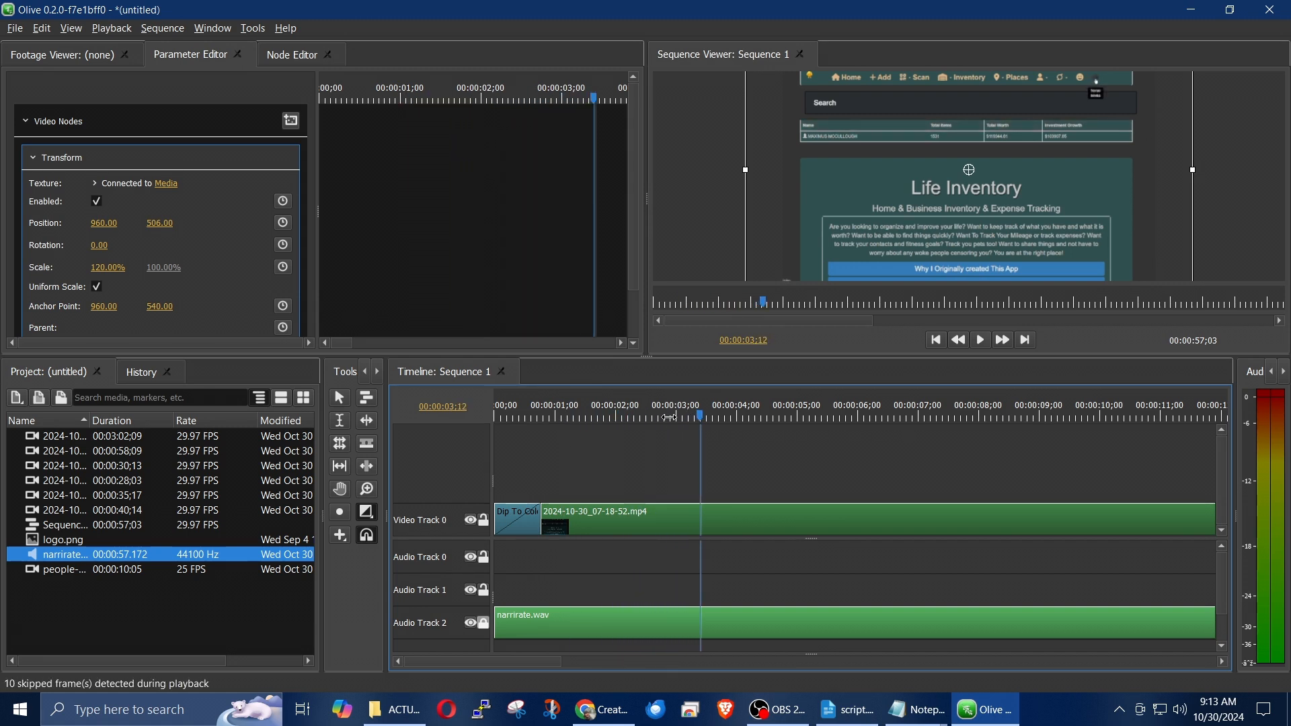
click(632, 414)
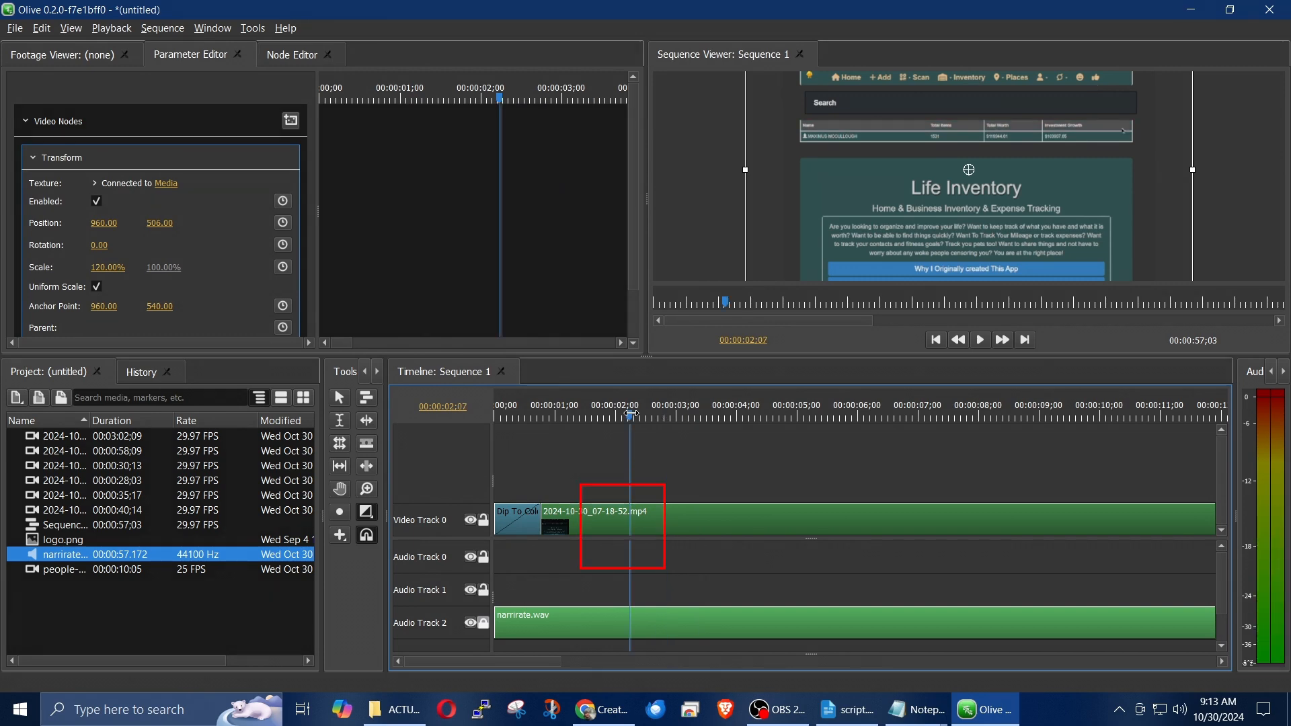
key(ctrl+k)
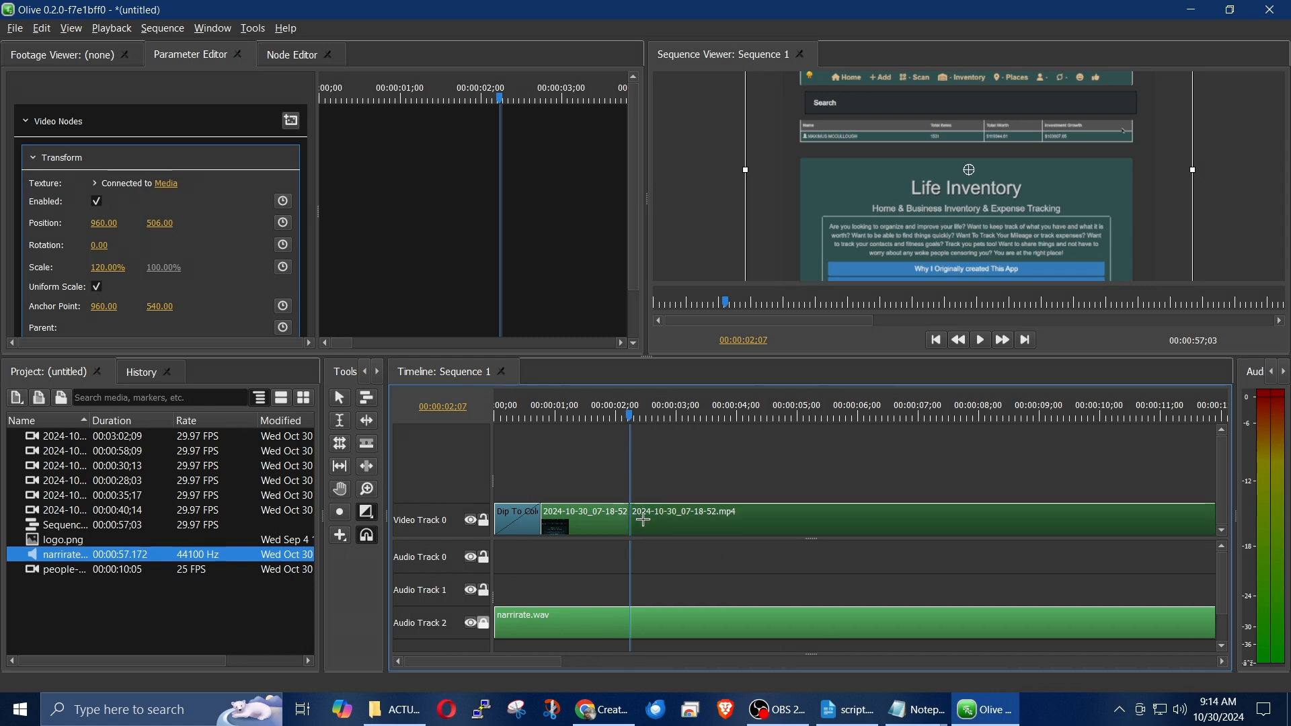
Play further into the recording and delete the part of the clip after the split on Video Track 0
click(839, 416)
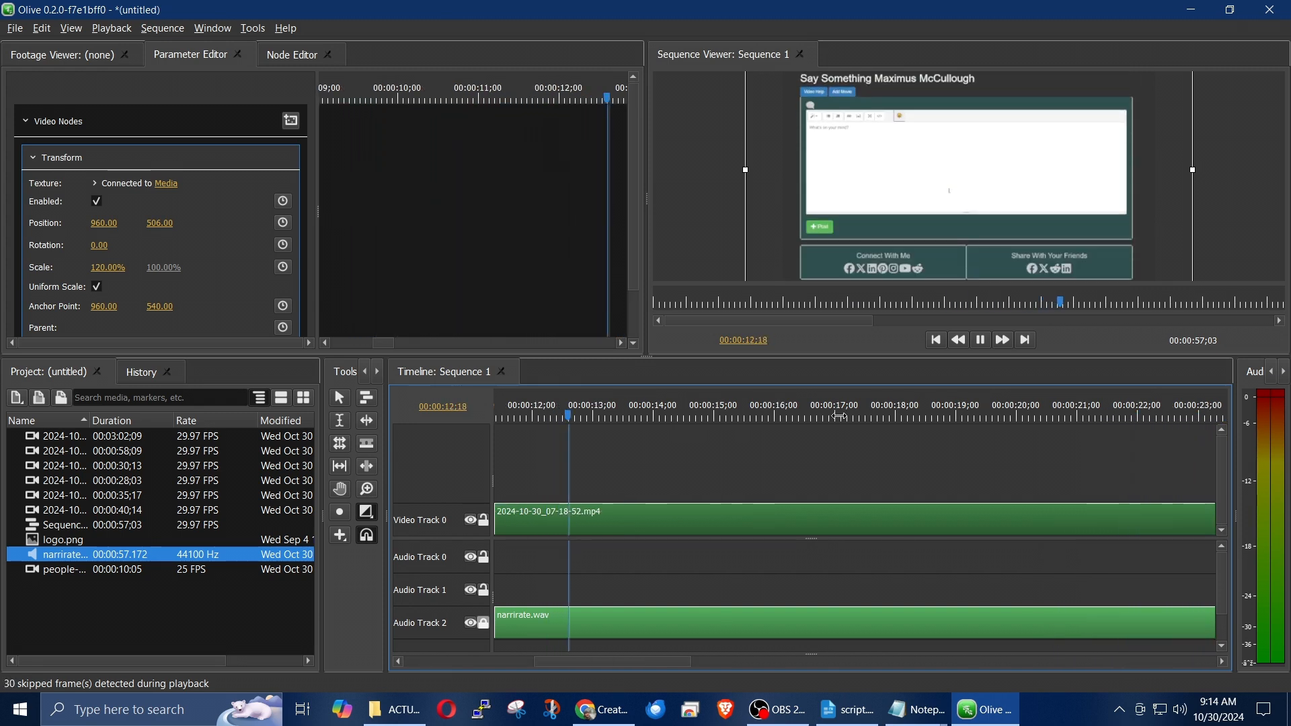
key(space)
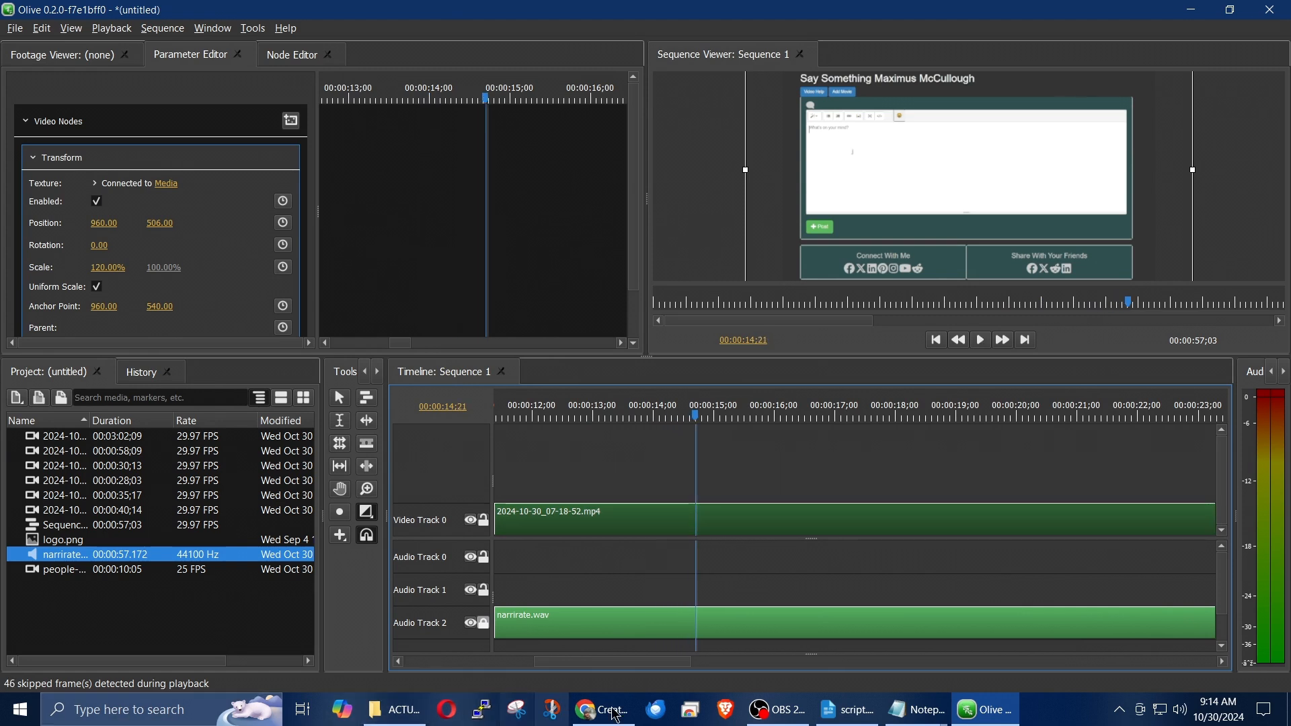
drag(631, 664, 502, 664)
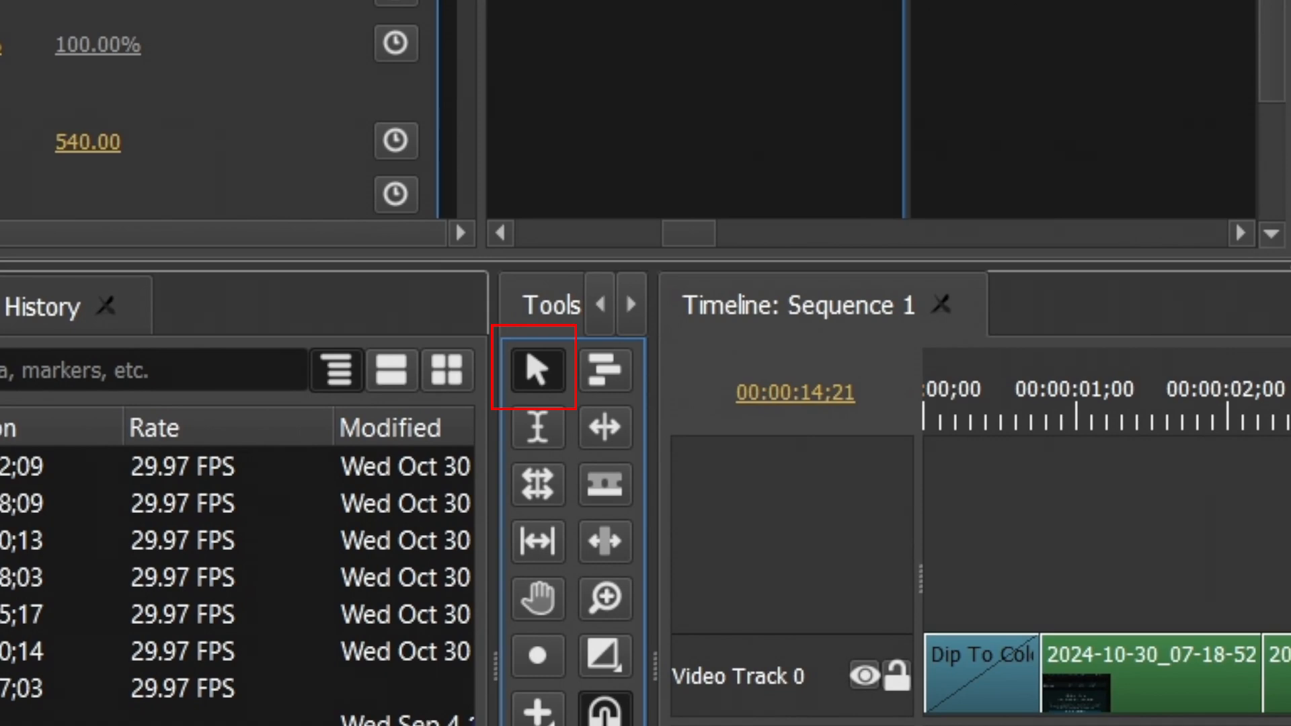
click(1211, 538)
key(ctrl+a)
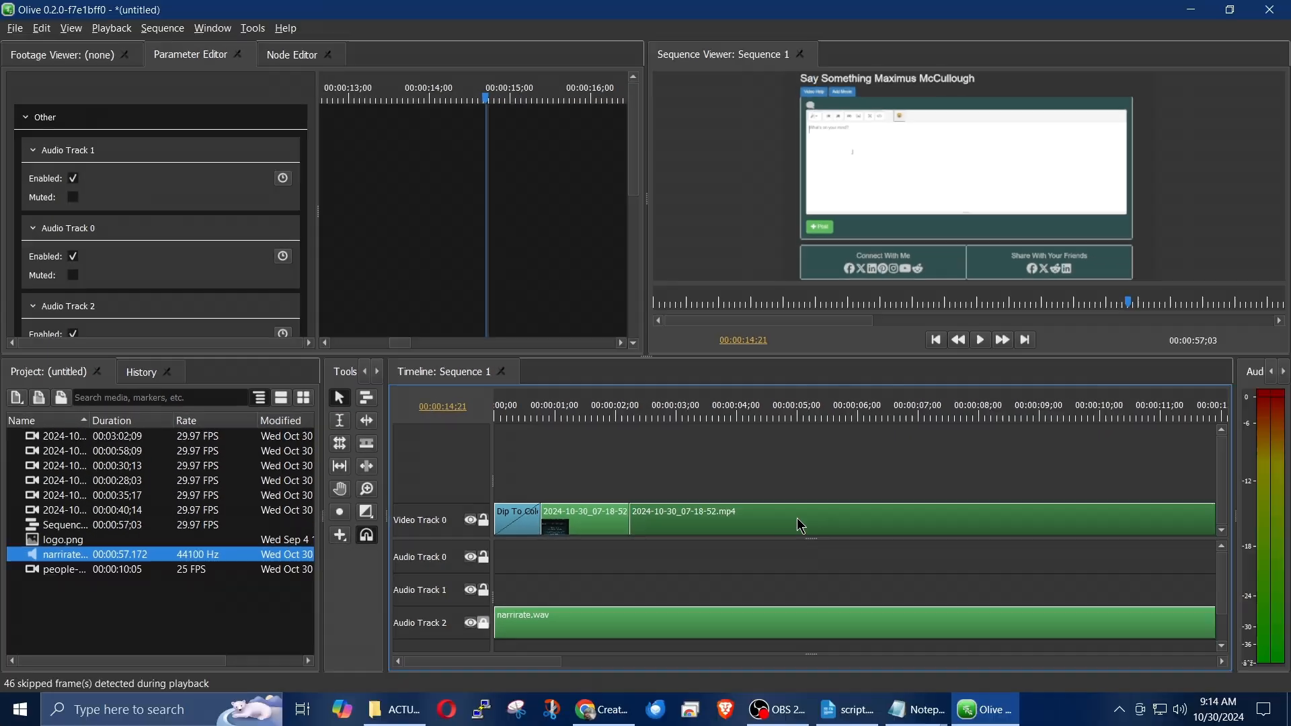
key(Delete)
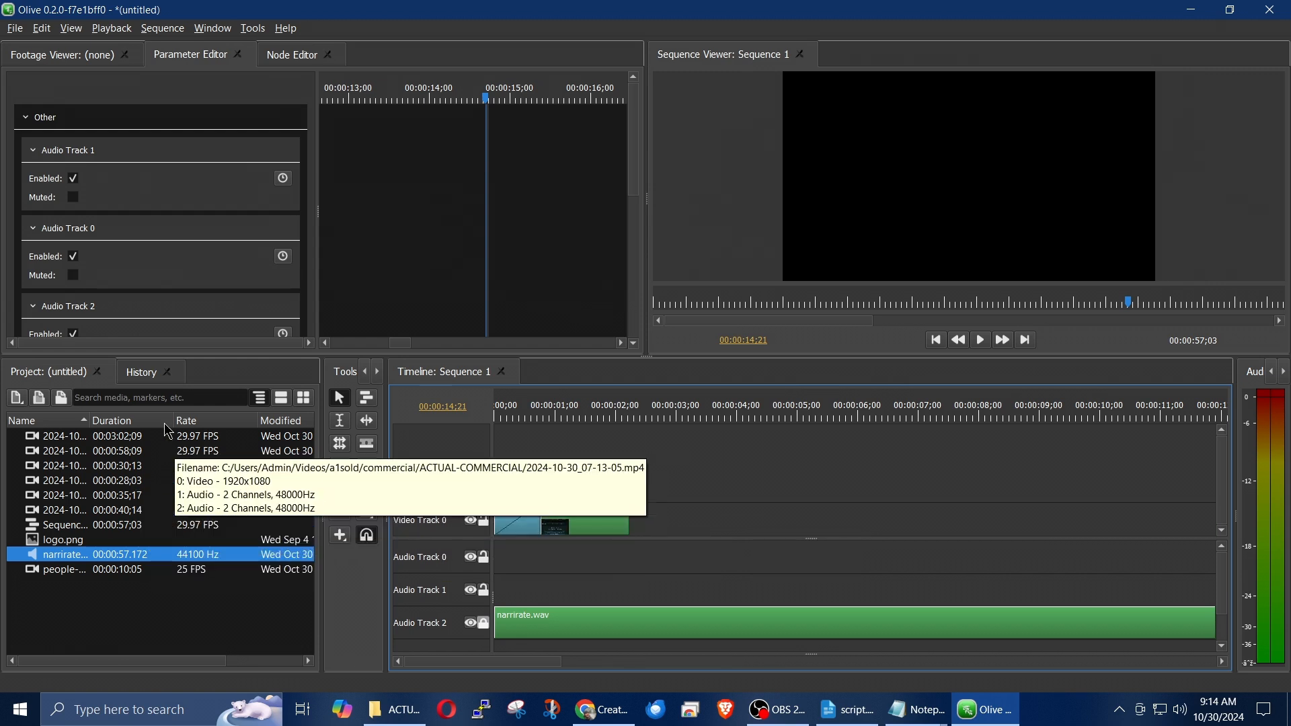
Widen the project's name column and place 2024-10-30_07-16-58.mp4 directly after the first clip on Video Track 0
drag(92, 420, 168, 419)
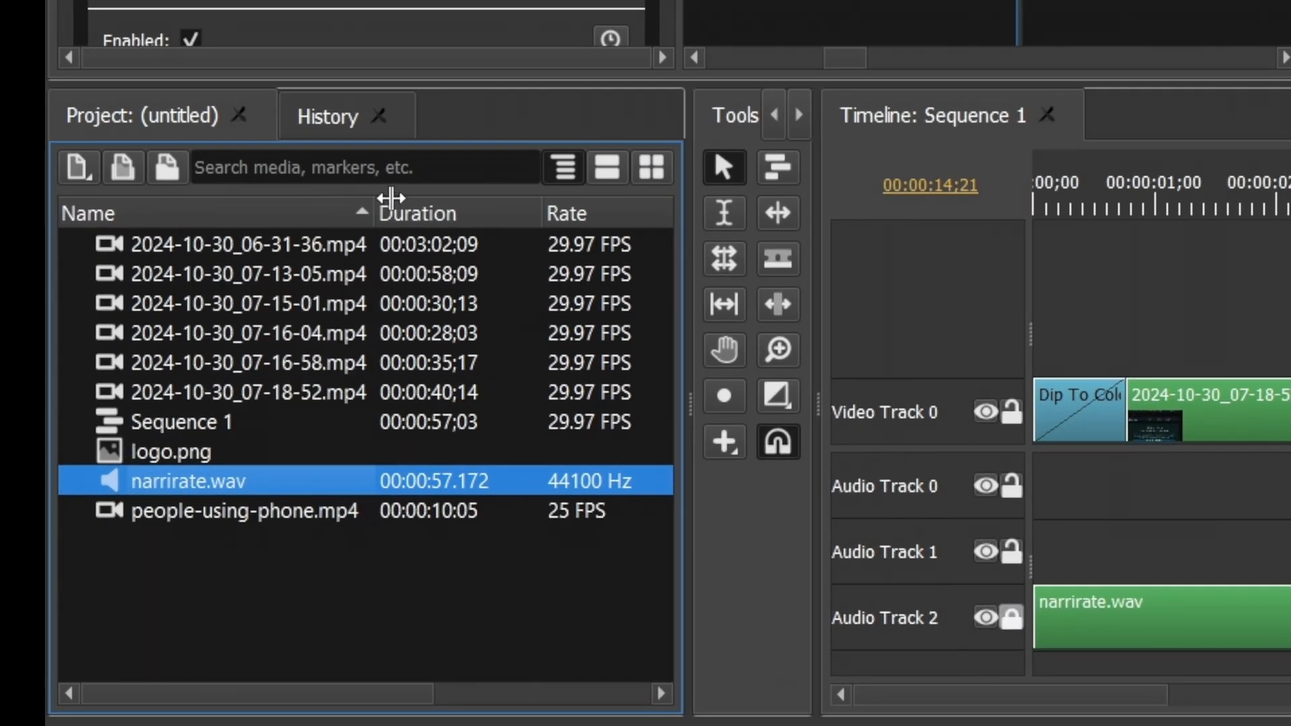
drag(391, 197, 410, 199)
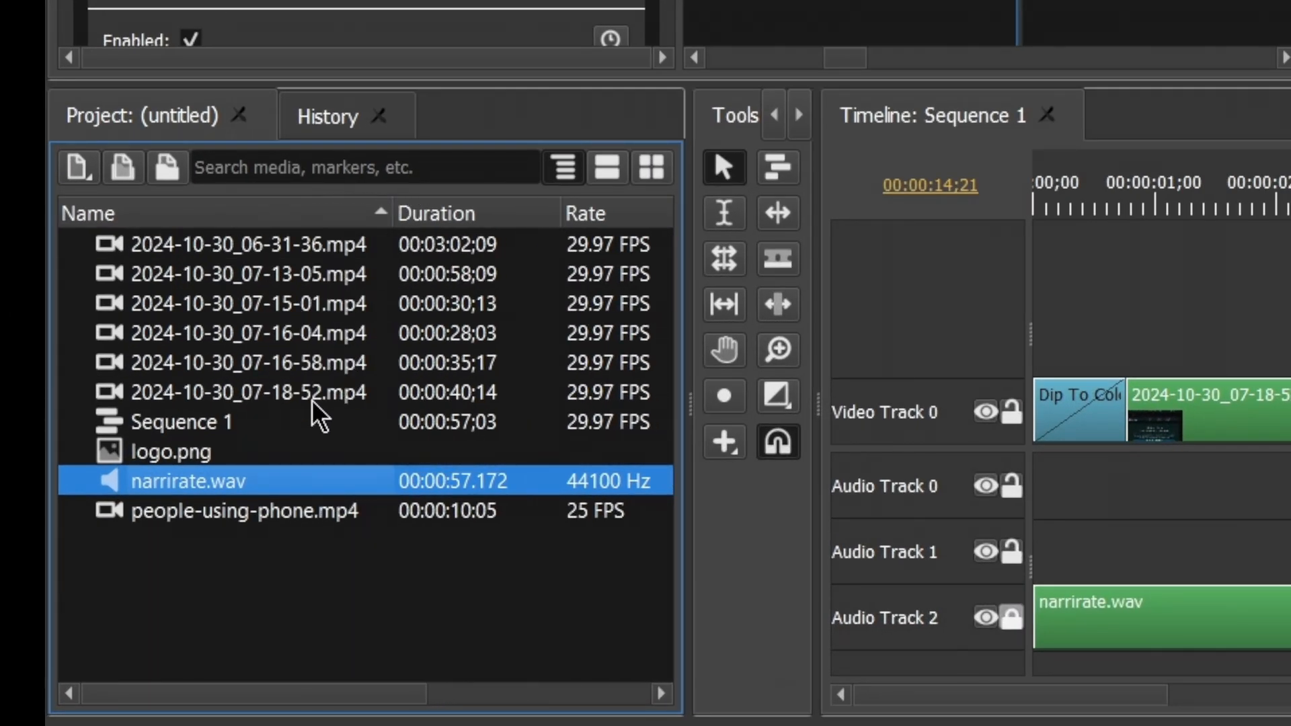
click(237, 364)
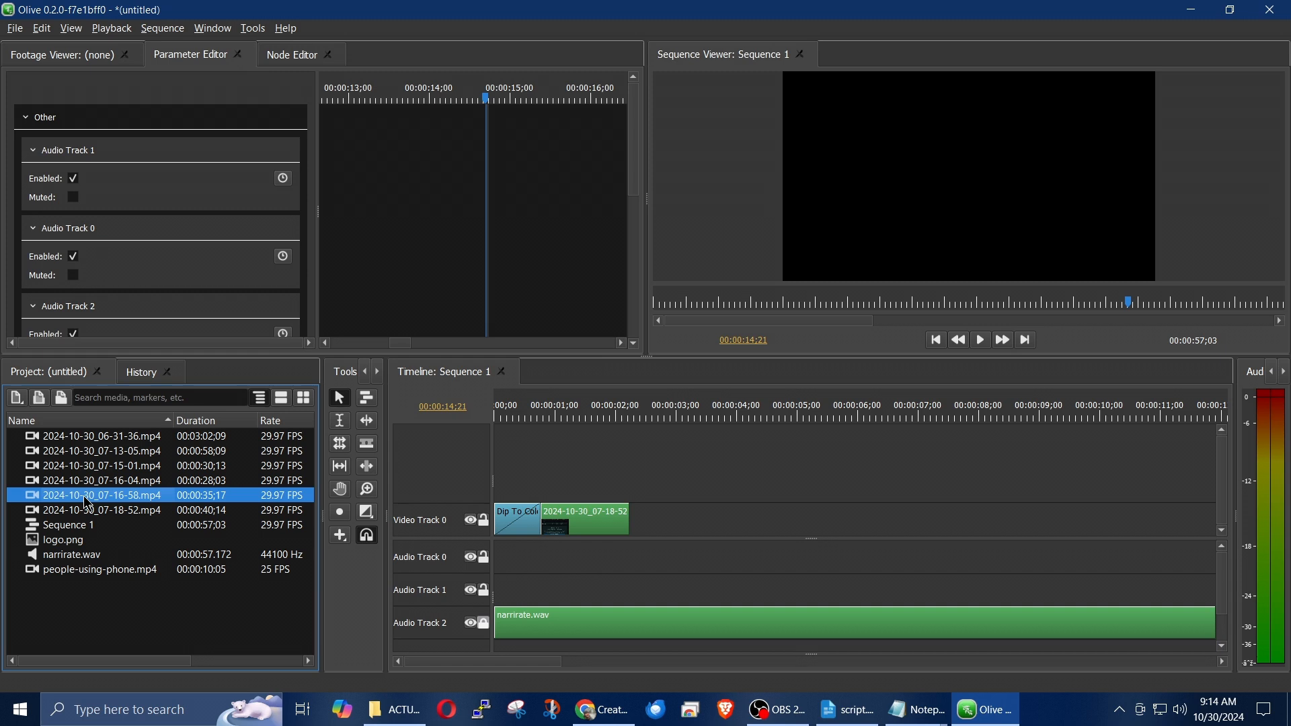
drag(87, 503, 674, 511)
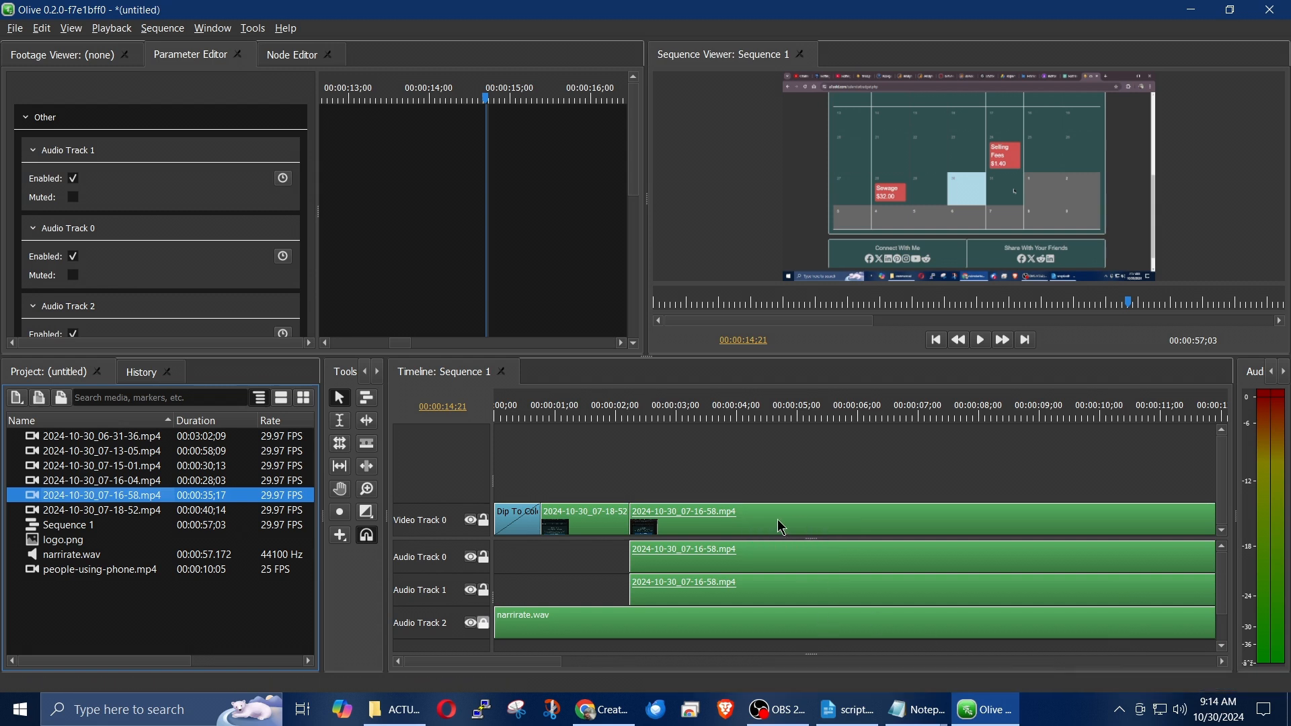
Unlink the 2024-10-30_07-16-58.mp4 clip and delete its audio from Audio Tracks 0 and 1
click(768, 517)
right_click(768, 517)
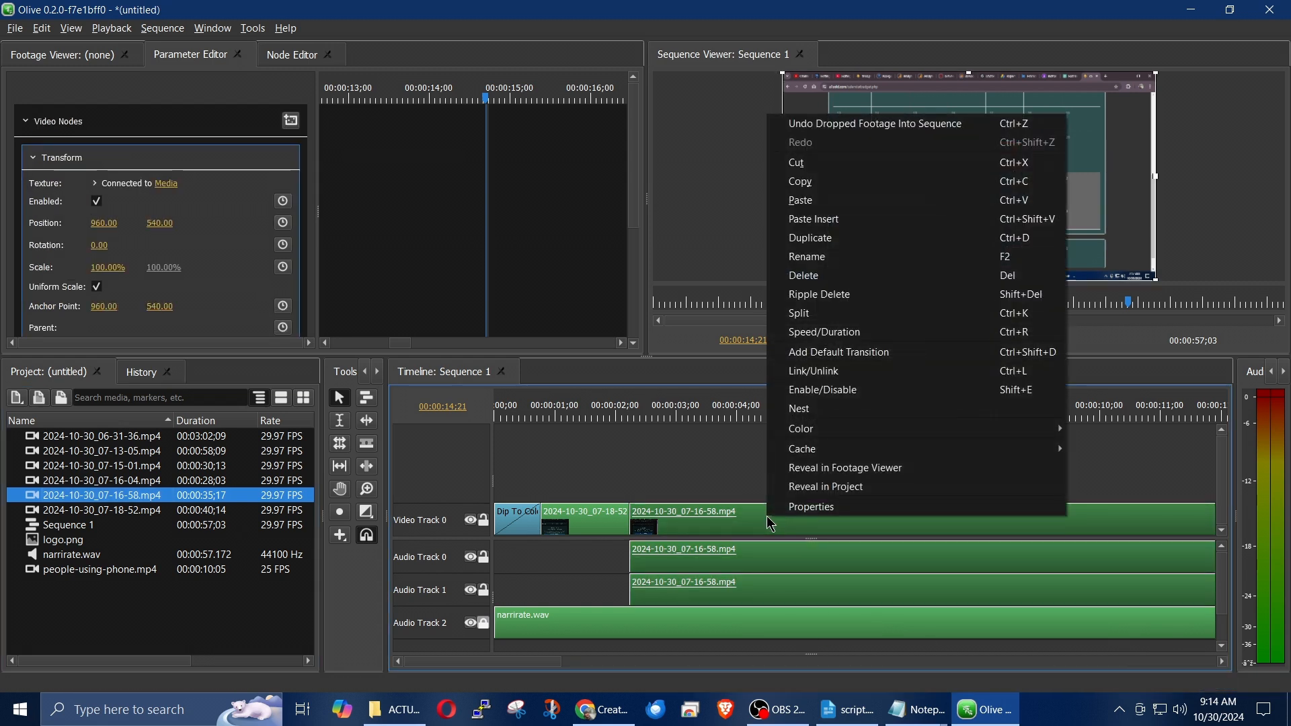
click(842, 374)
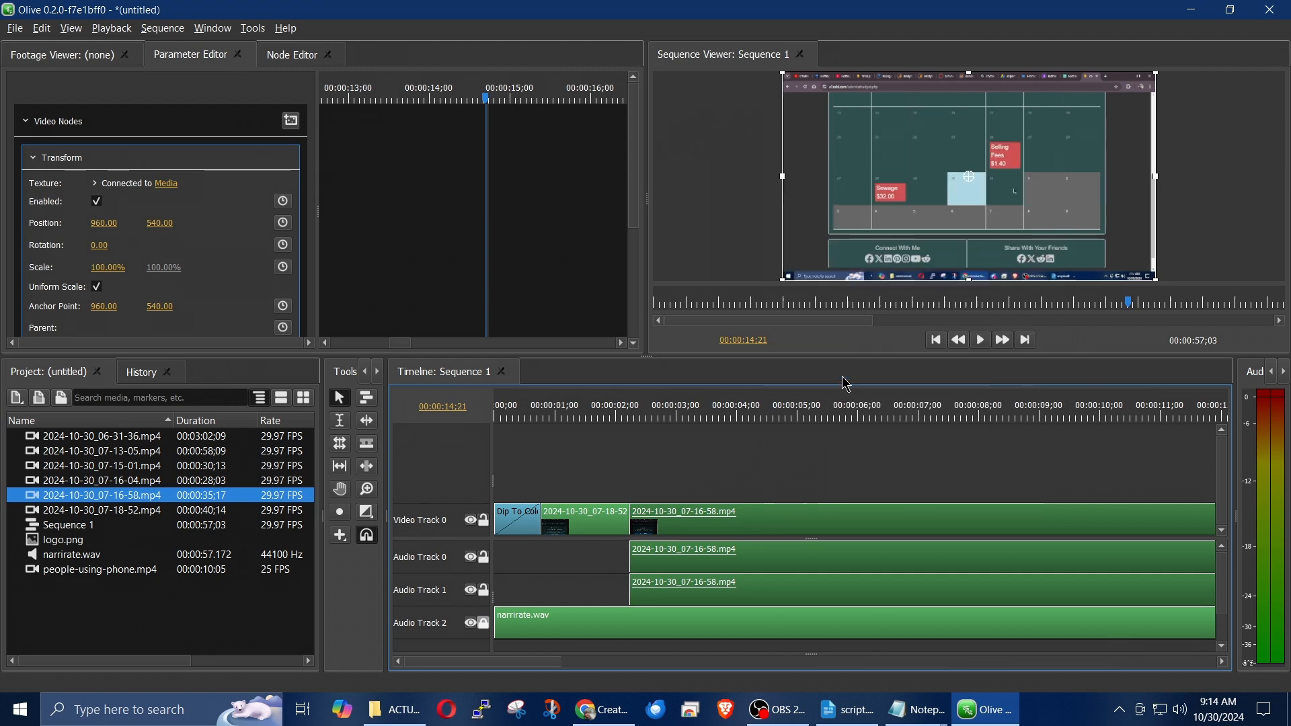
click(563, 576)
click(744, 561)
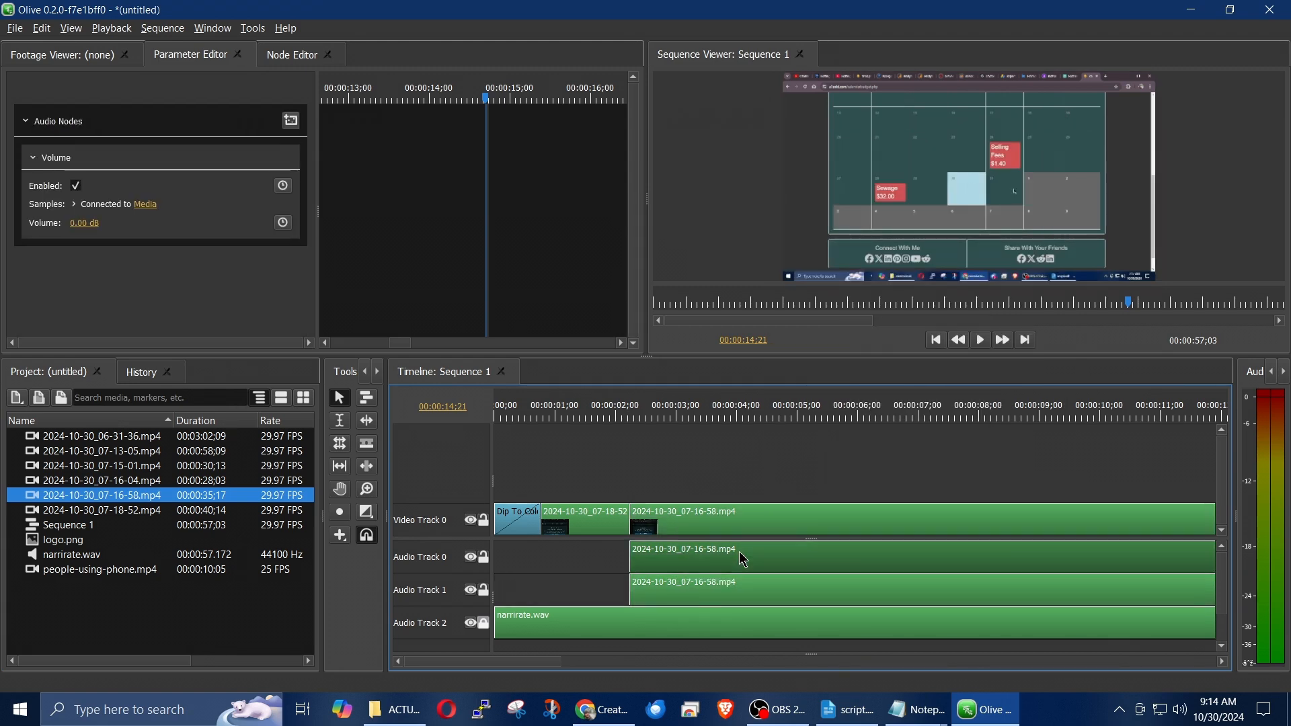
key(Delete)
click(775, 595)
key(Delete)
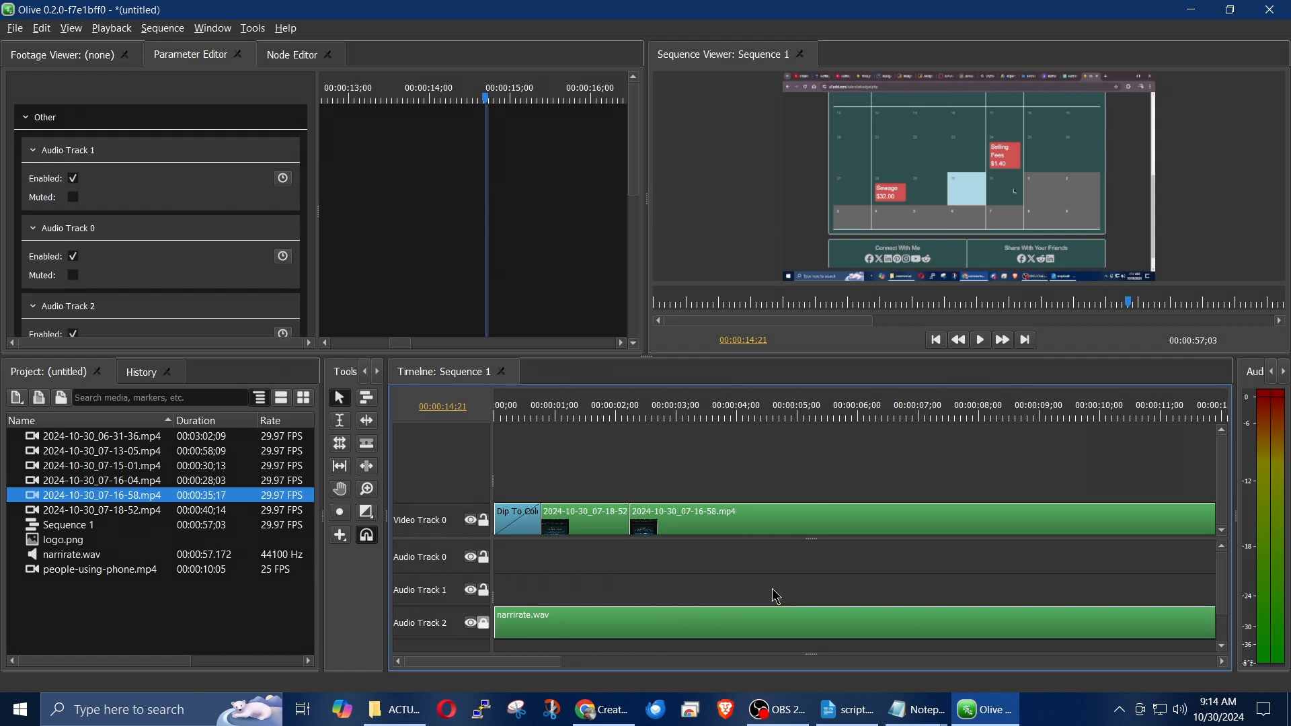
Play the sequence across the cut between the two clips, from 00:00:01;29 to 00:00:04;23
click(617, 415)
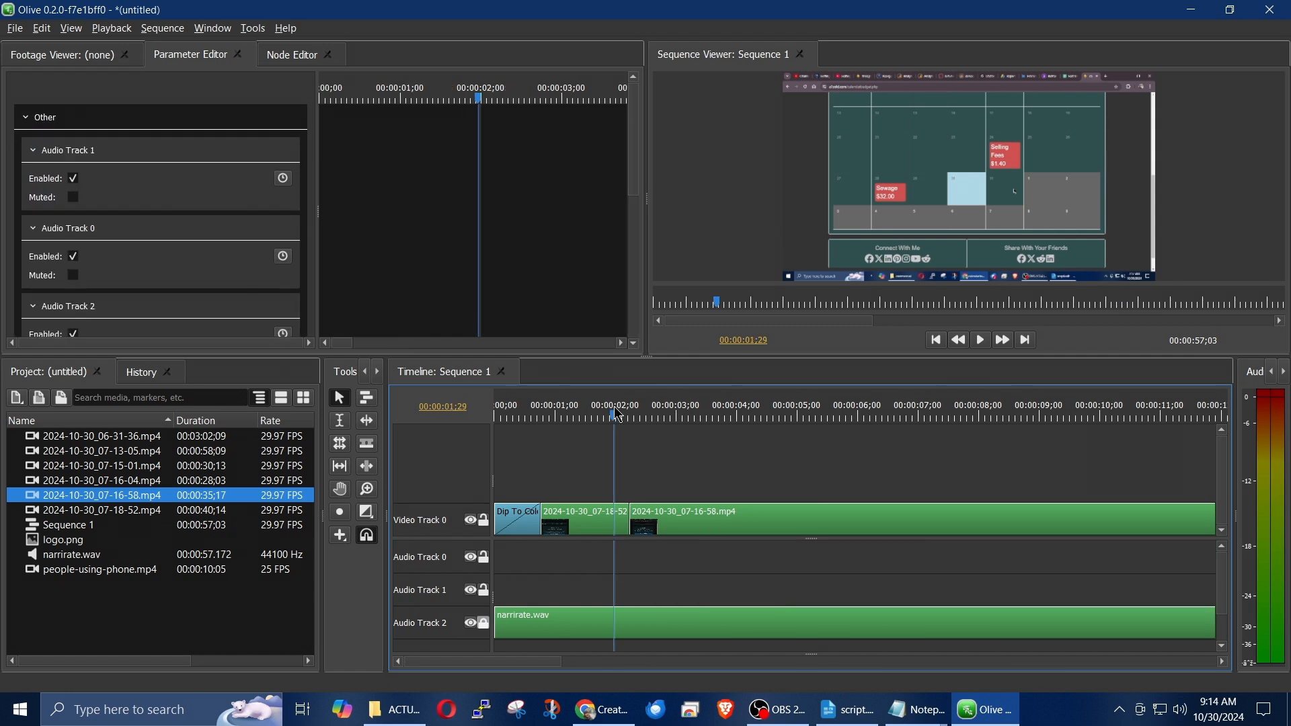
key(space)
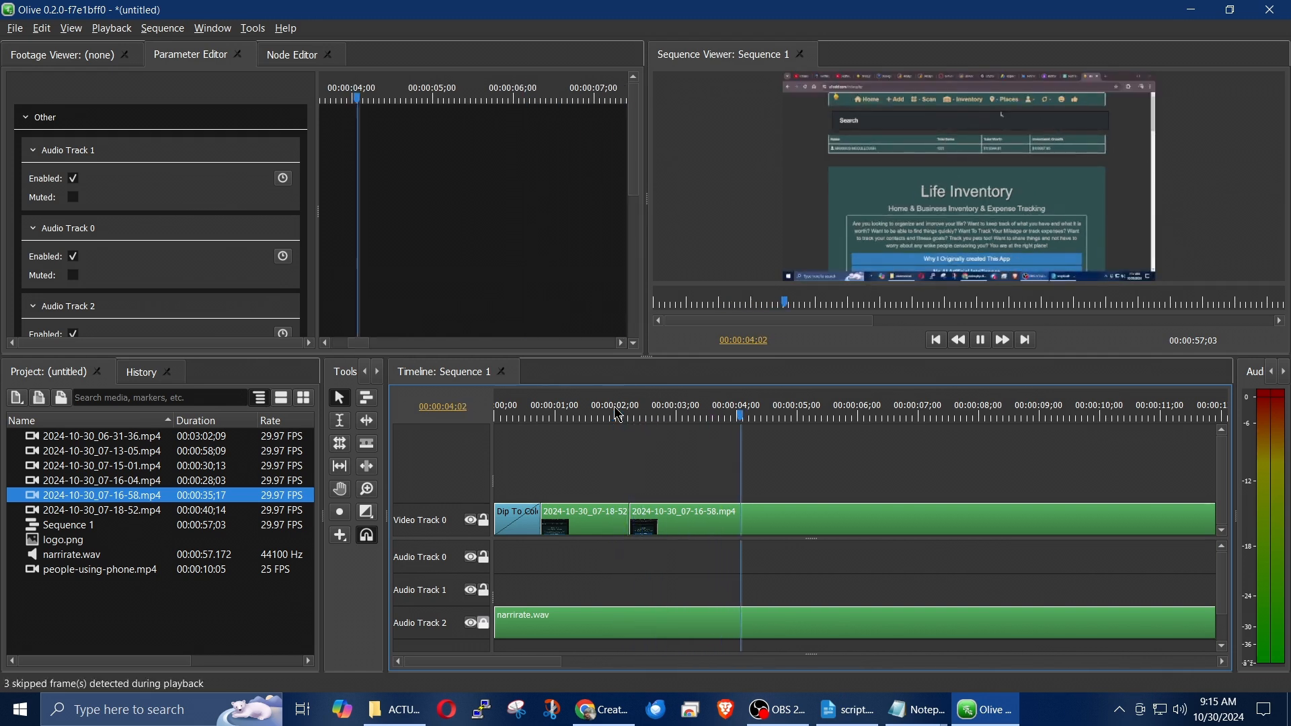
key(space)
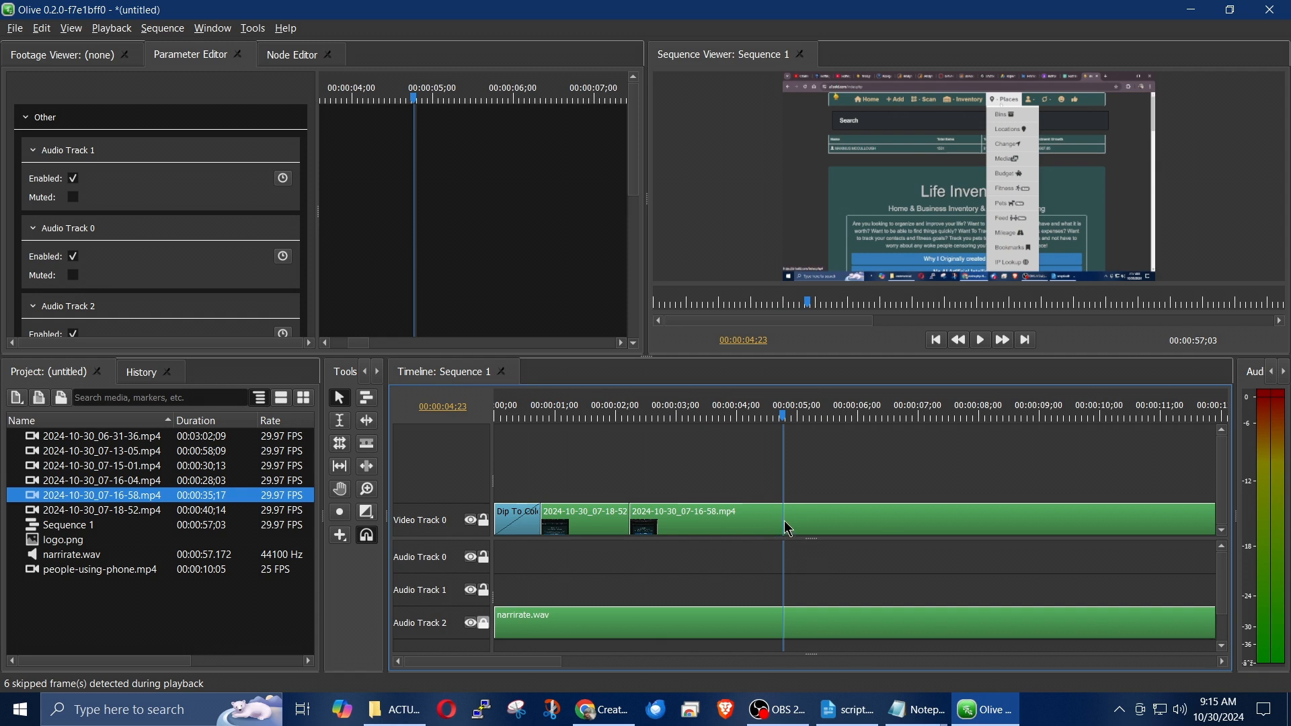
Set the scale of the 2024-10-30_07-16-58.mp4 clip on Video Track 0 to 120%, matching the first clip
click(789, 529)
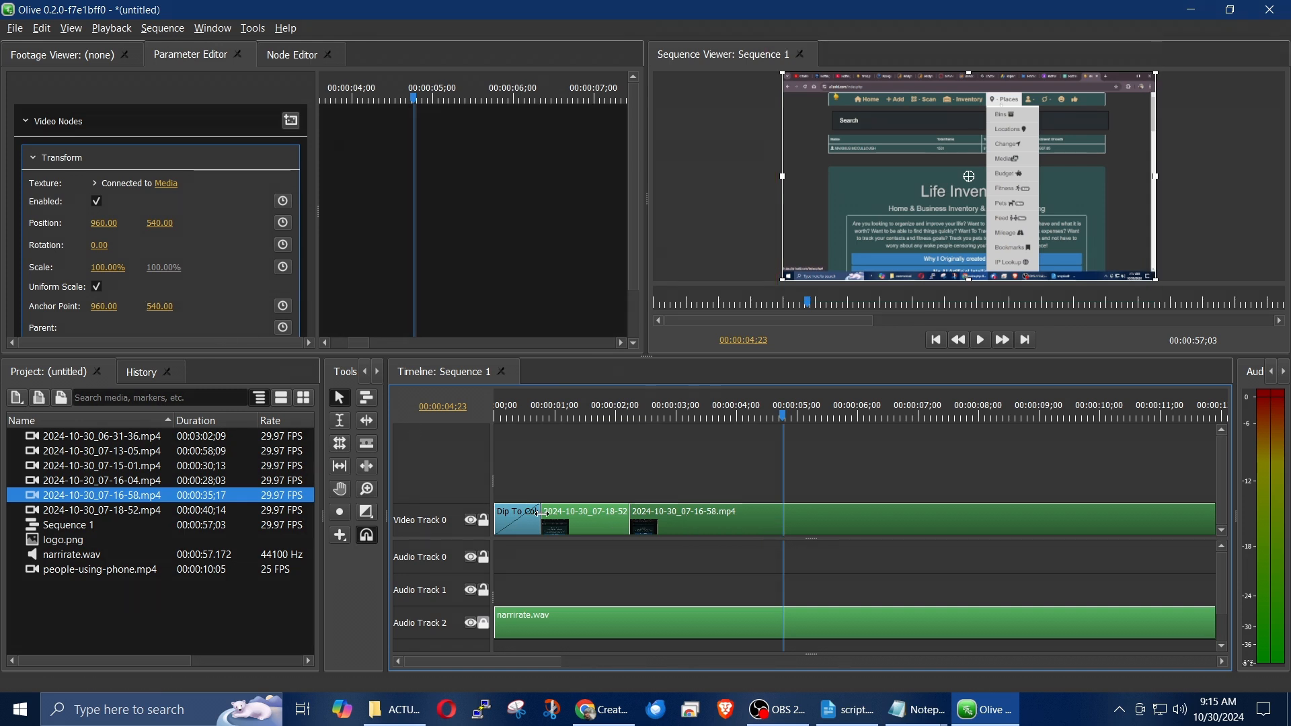
click(580, 516)
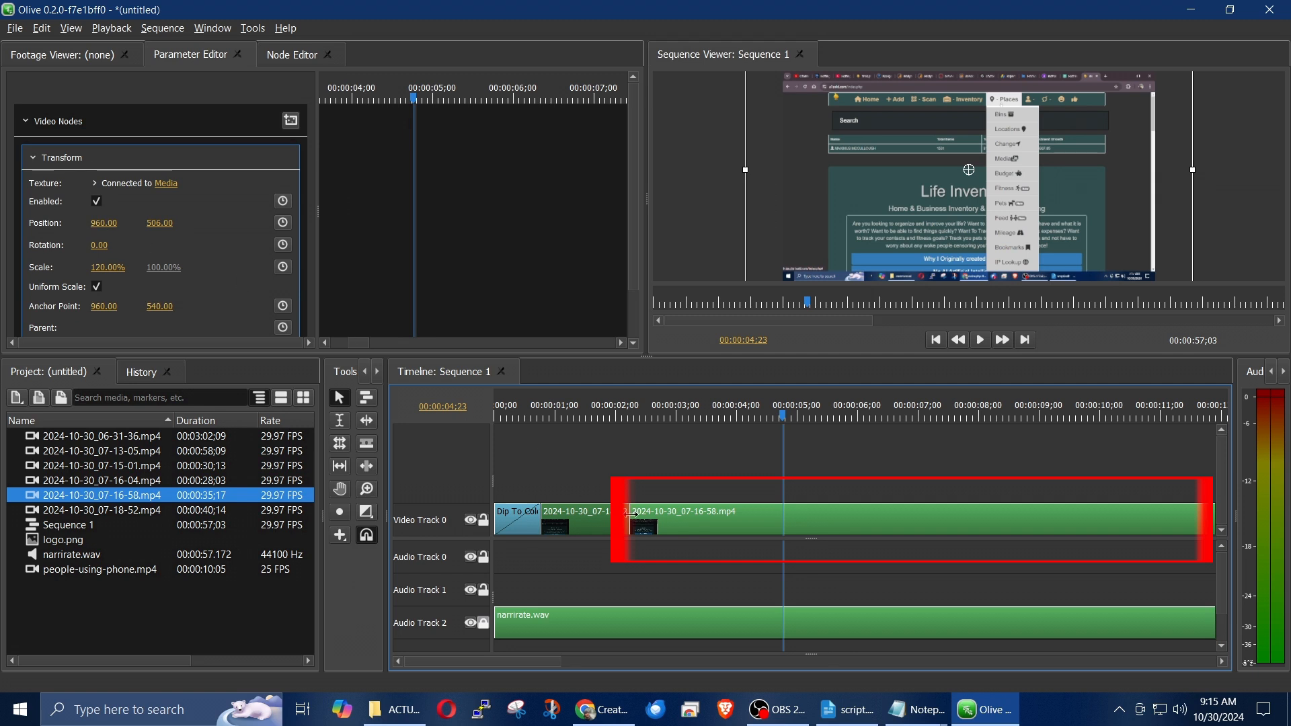
click(727, 517)
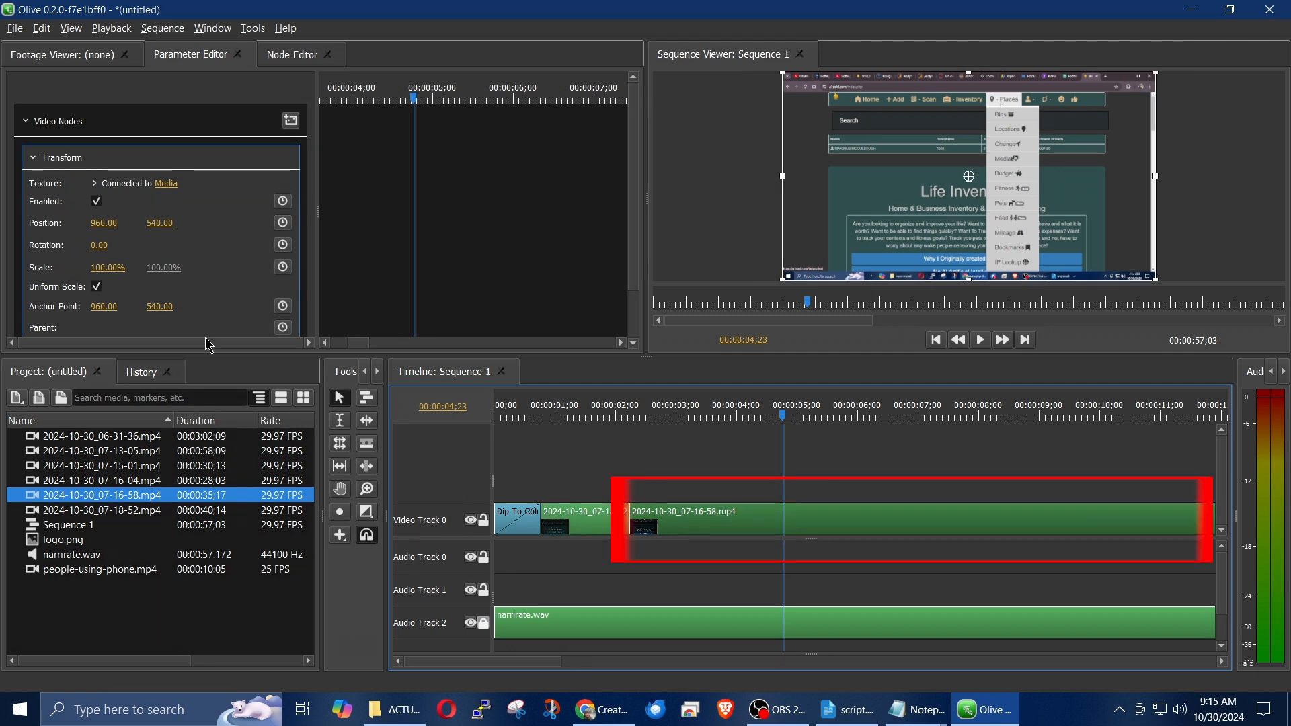
click(101, 267)
text(120)
key(Return)
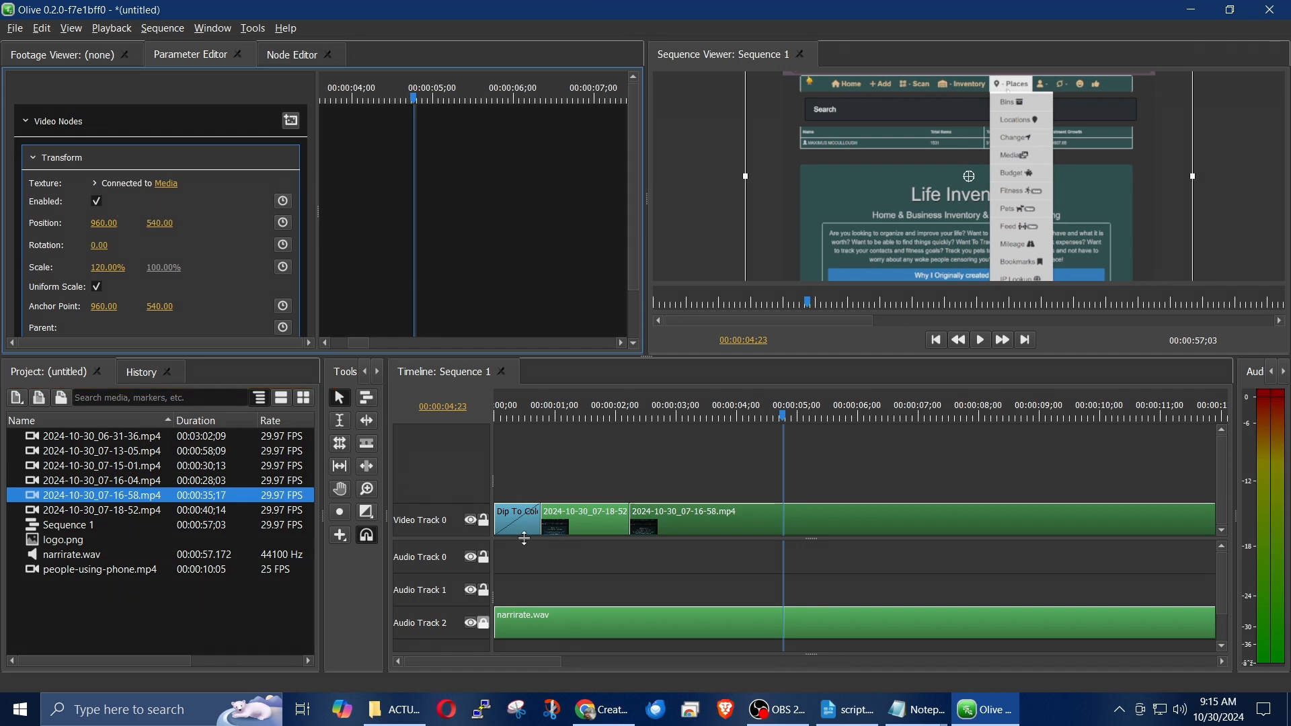
Set the vertical position of the 2024-10-30_07-16-58.mp4 clip to 506, matching the first clip
click(566, 521)
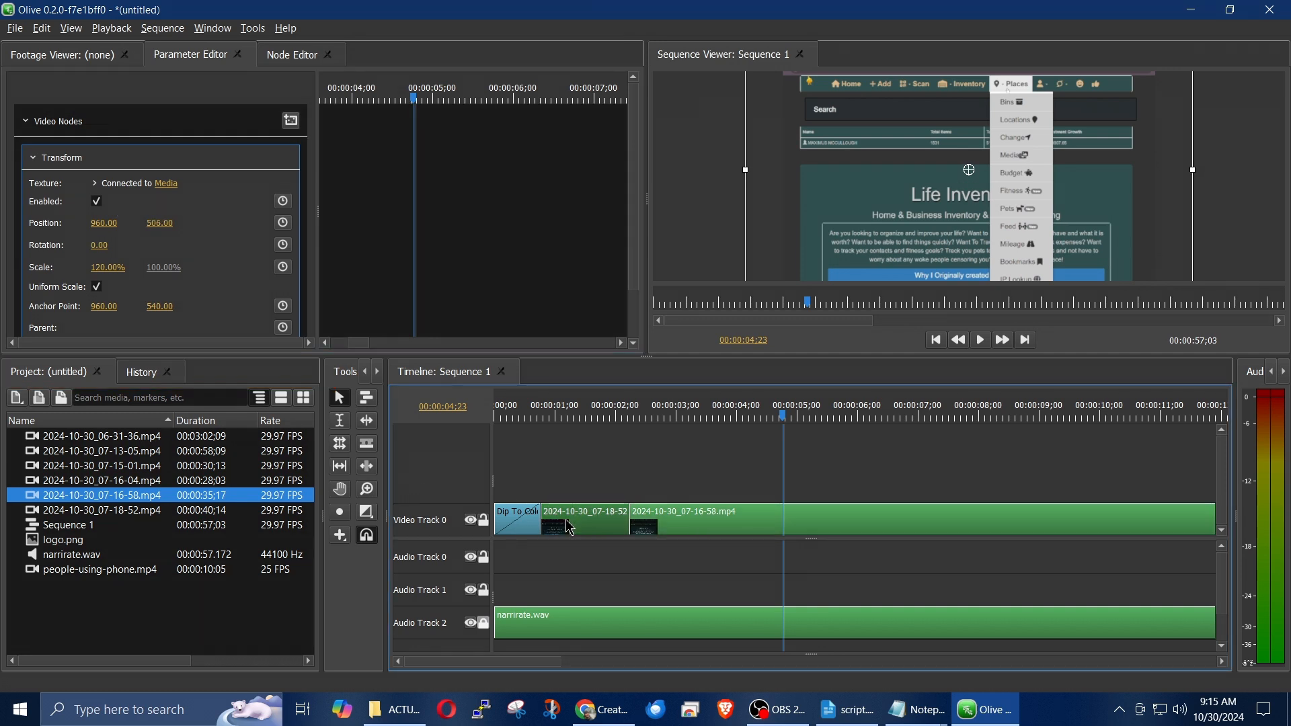
click(679, 514)
click(155, 225)
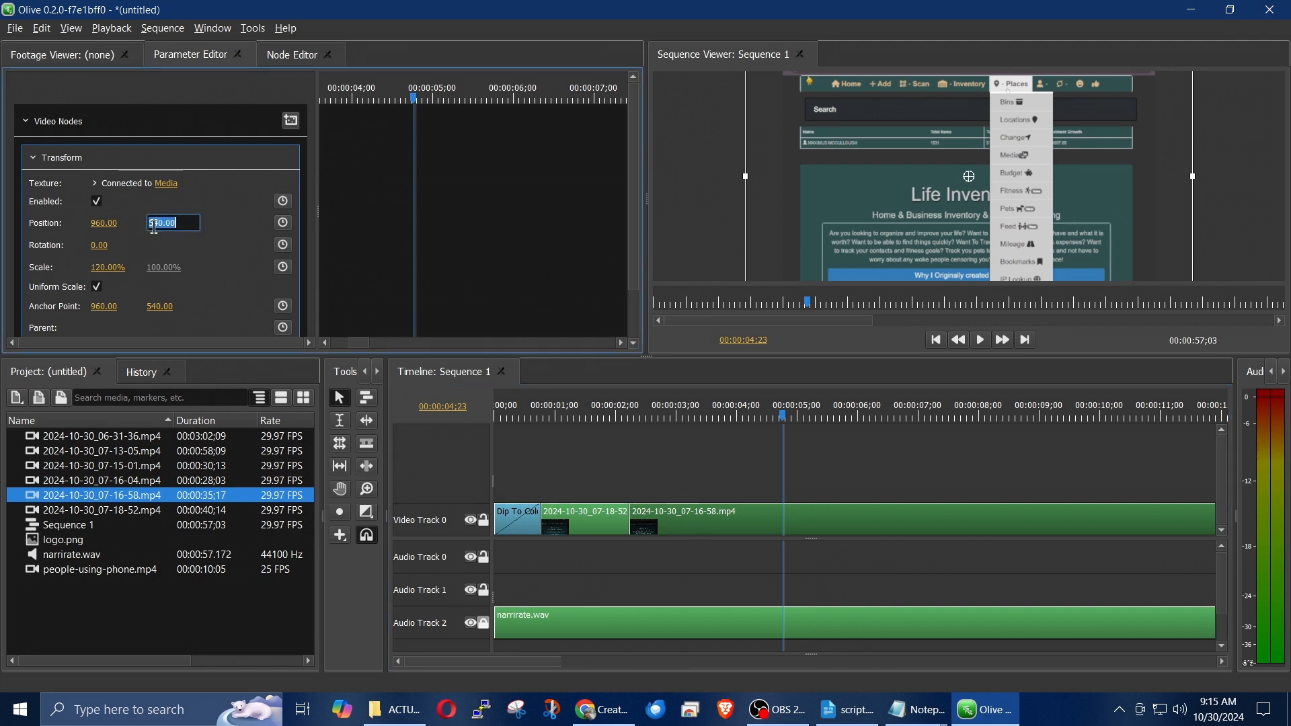
text(506)
key(Return)
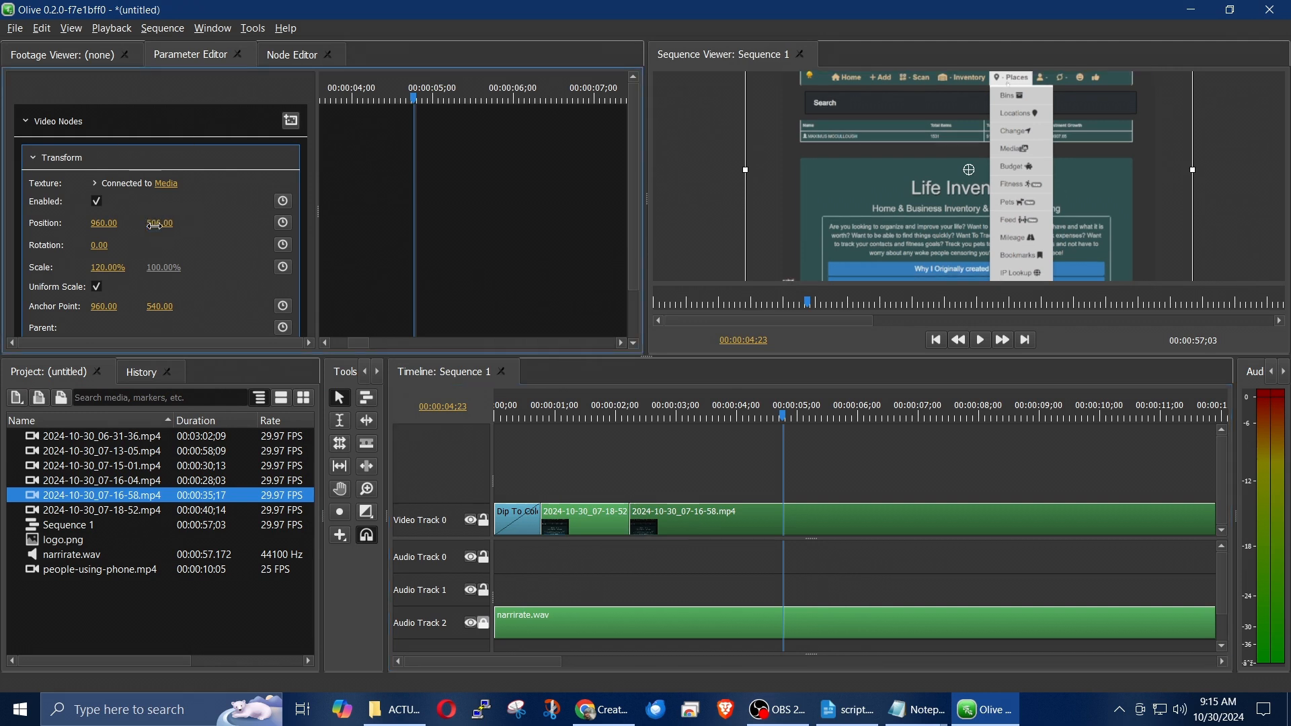
Play the sequence across the cut from about 00:00:02;00 to 00:00:04;11
click(616, 417)
key(space)
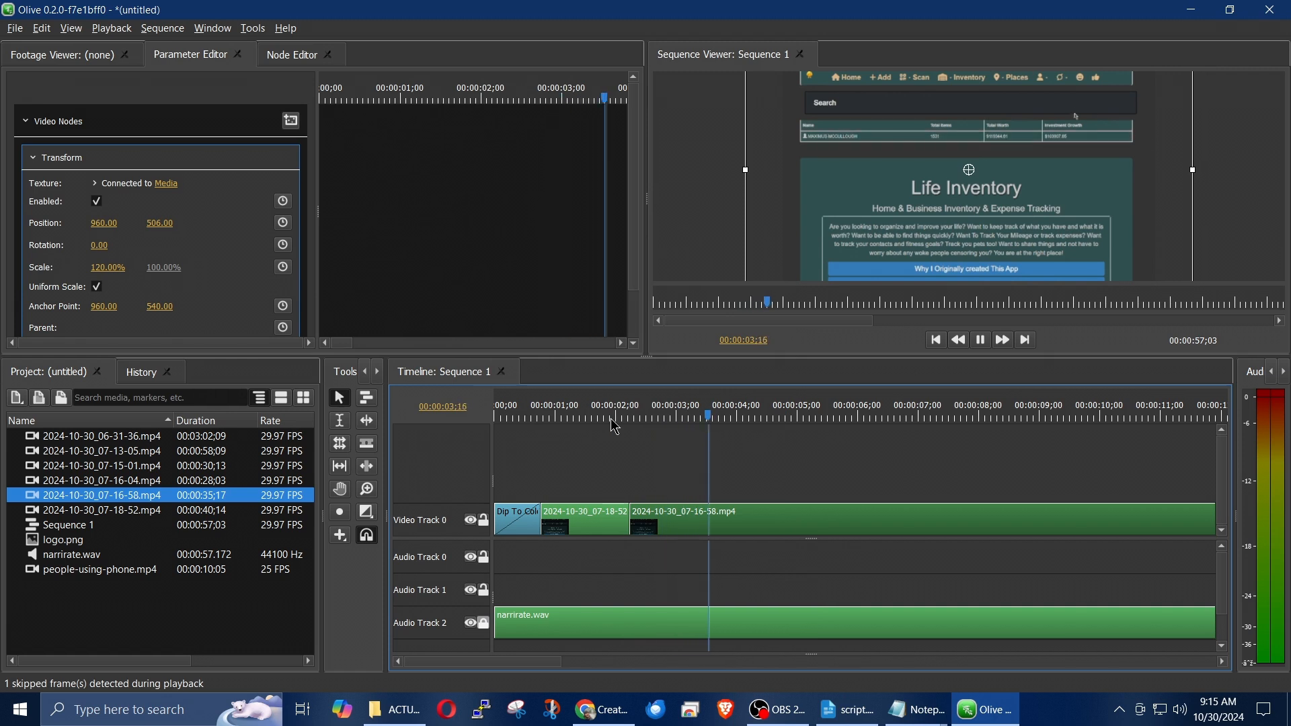
key(space)
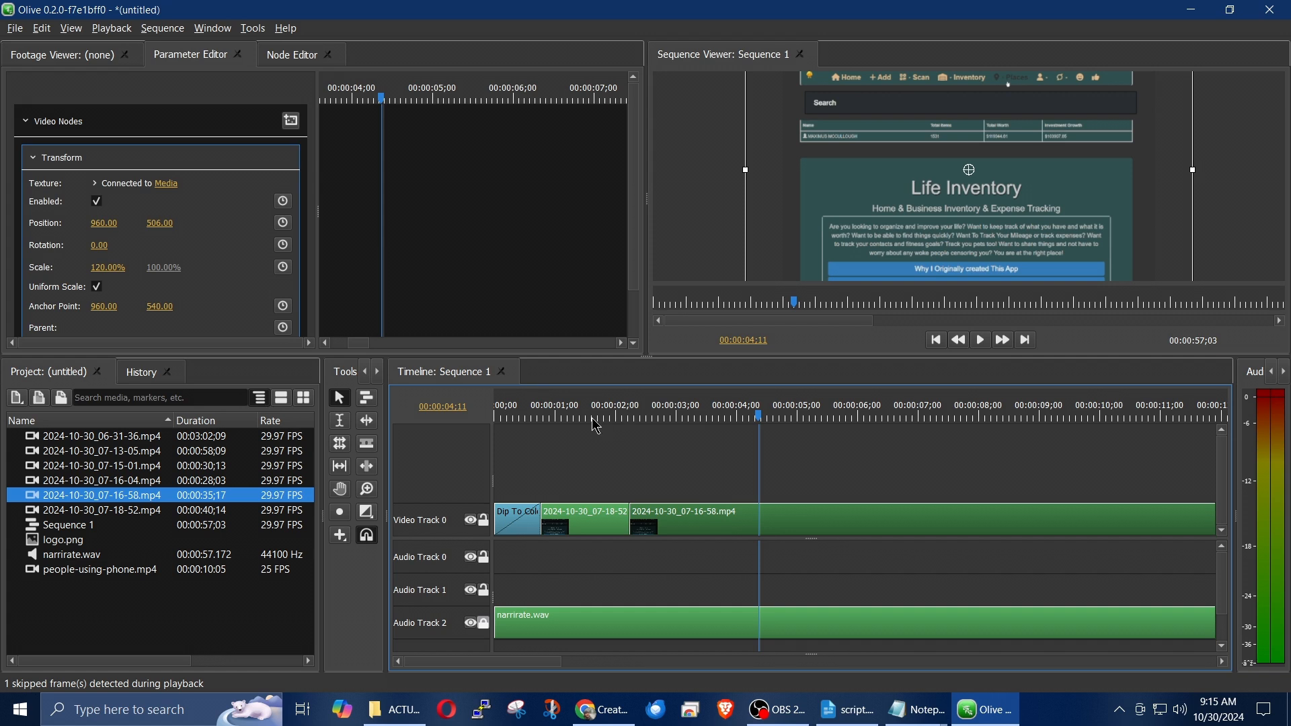
Switch to the script in LibreOffice Writer, check the lines around the cut to inventory tracking, and return to Olive
click(848, 710)
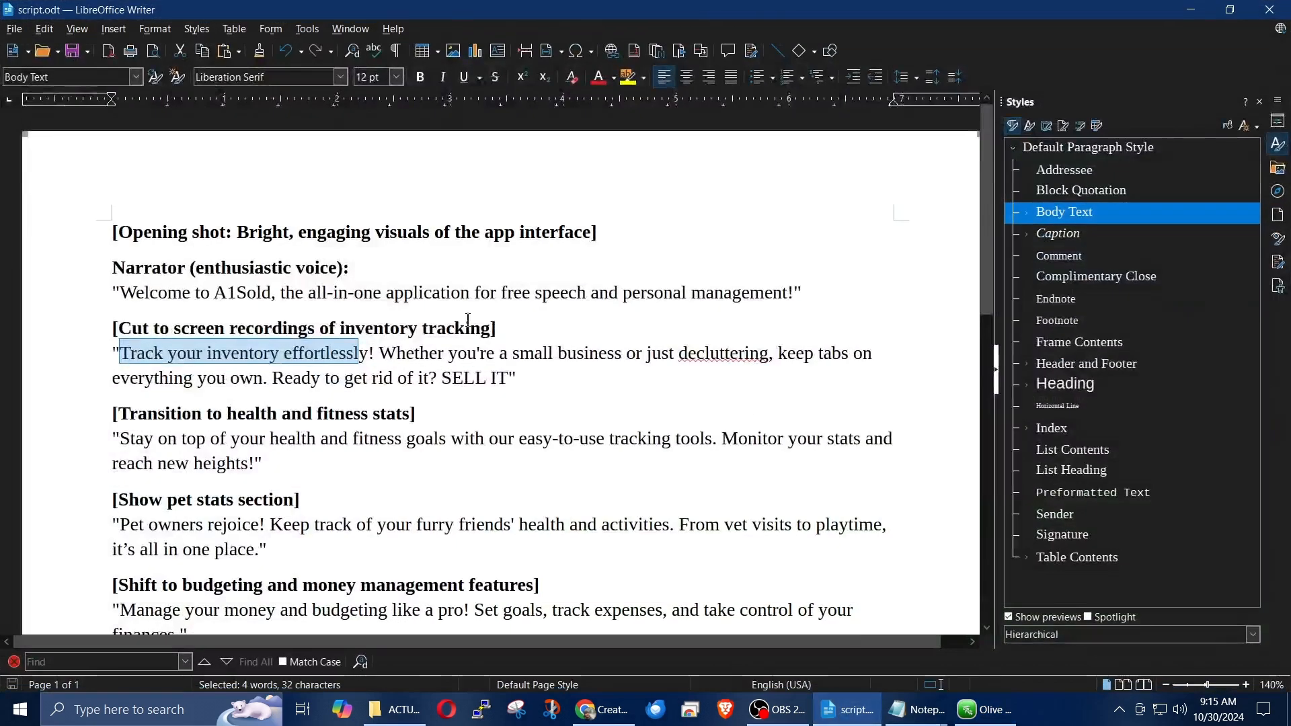
drag(148, 324, 576, 299)
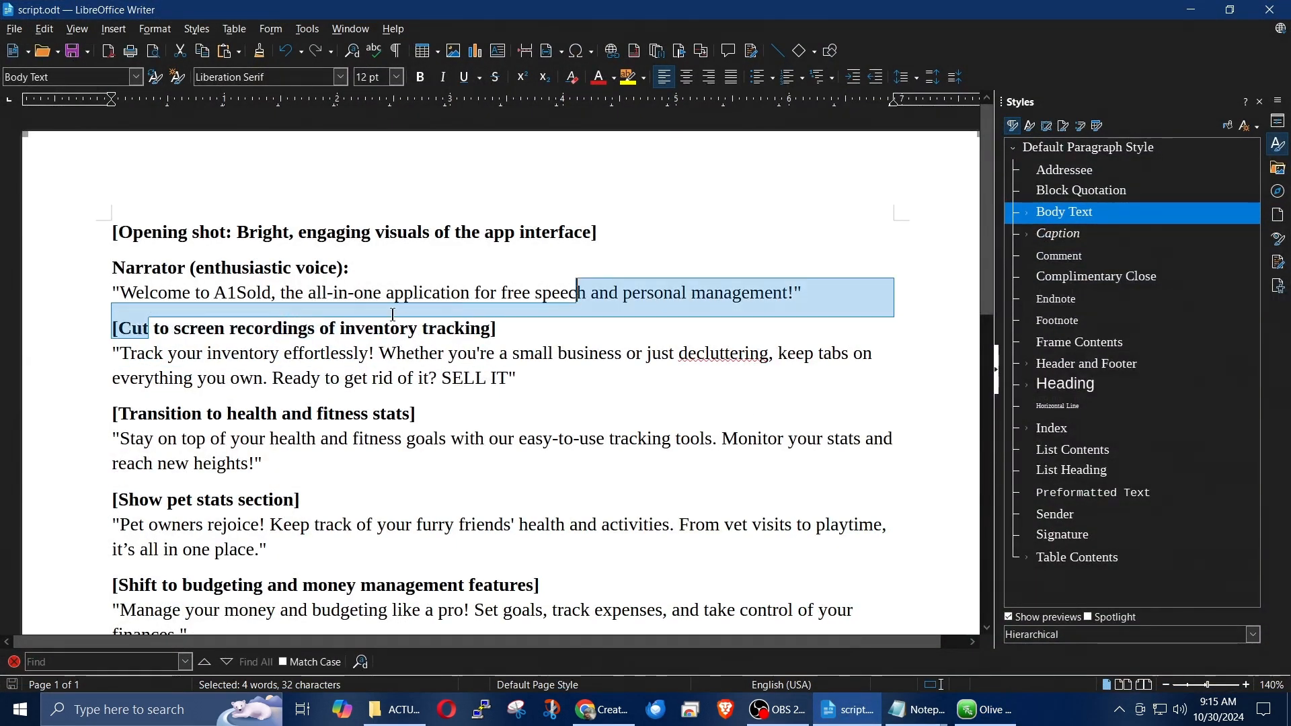
click(1191, 9)
Play the sequence twice from about 00:00:03;00 to compare the menu footage with the narration
click(675, 415)
key(space)
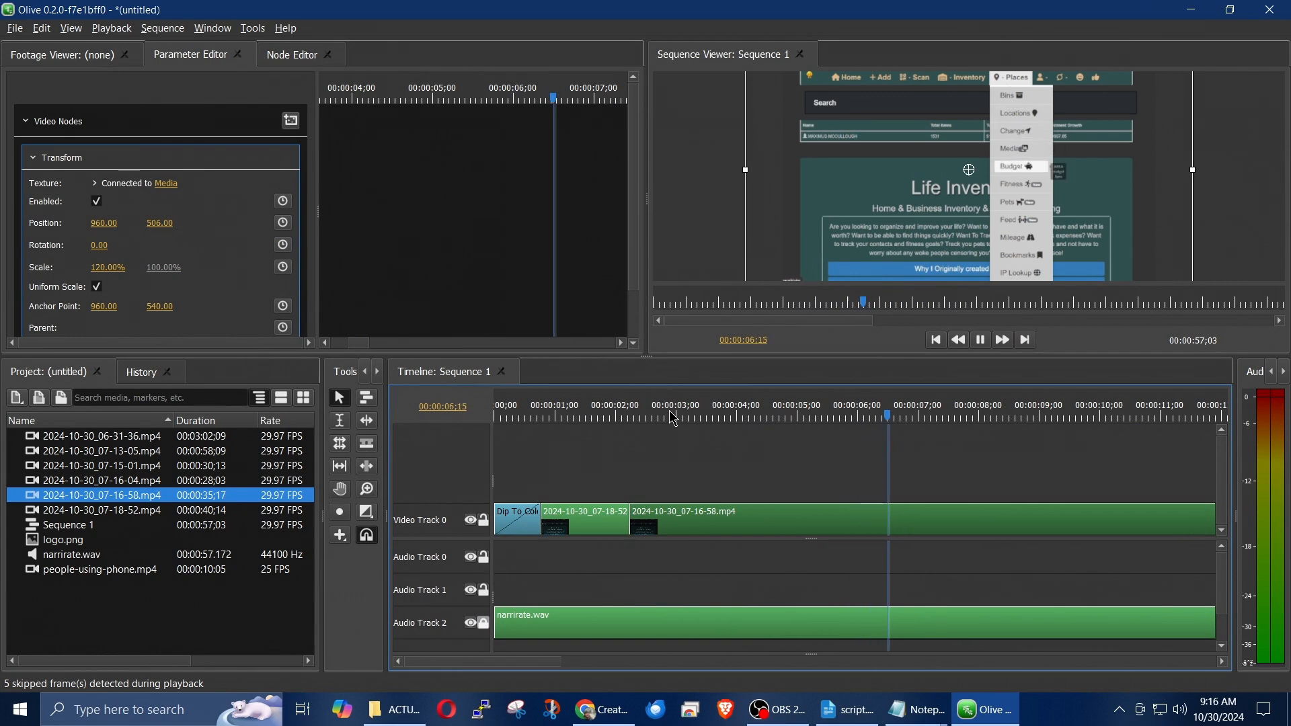
key(space)
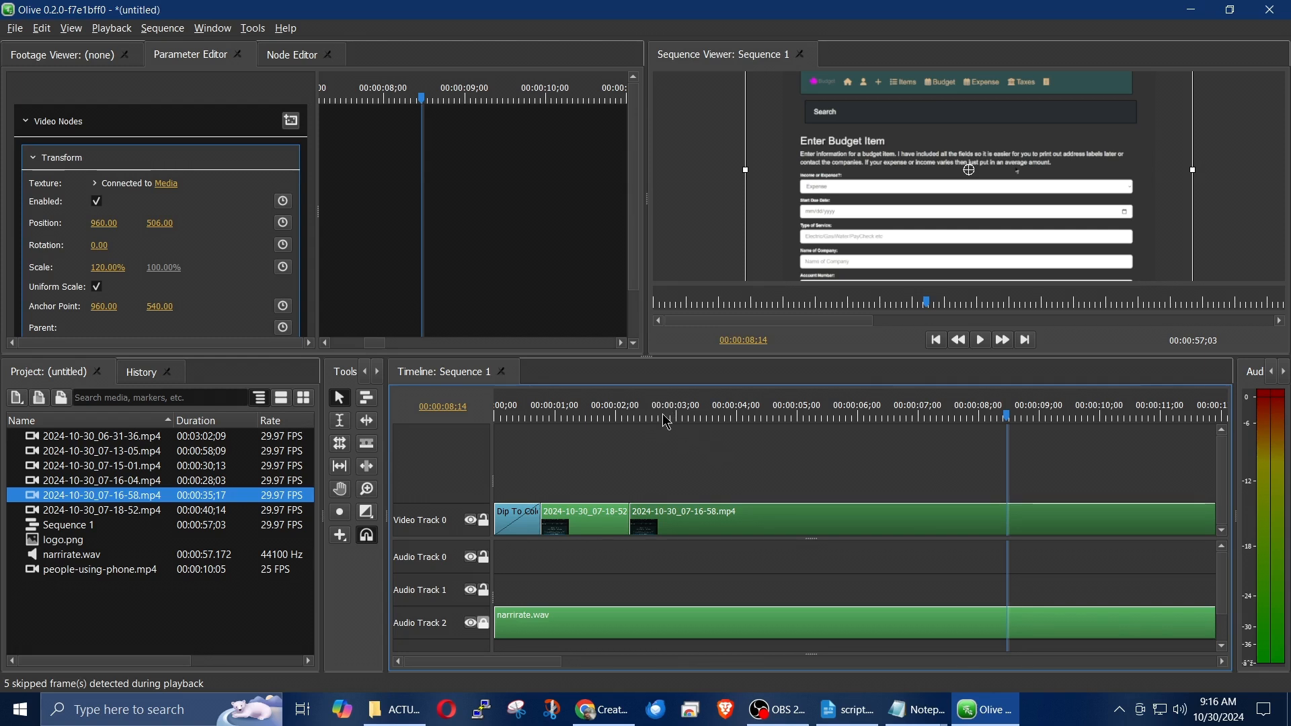
click(668, 421)
key(space)
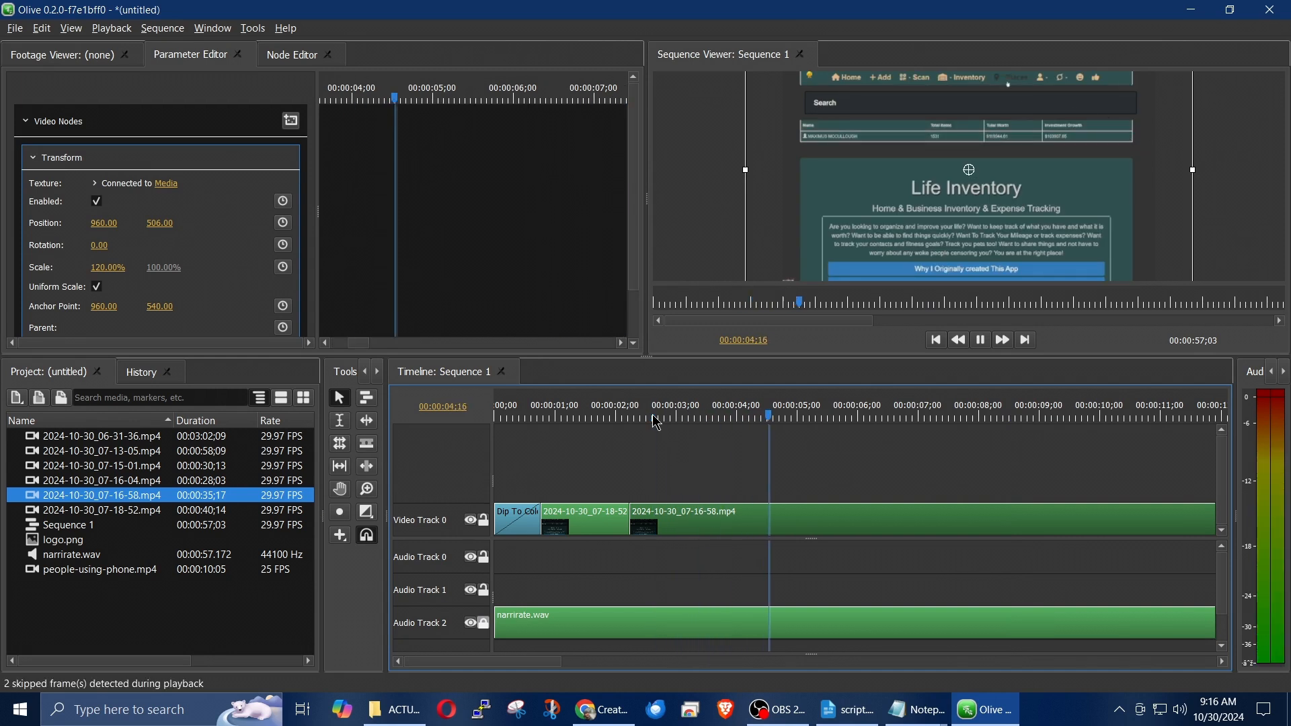
key(space)
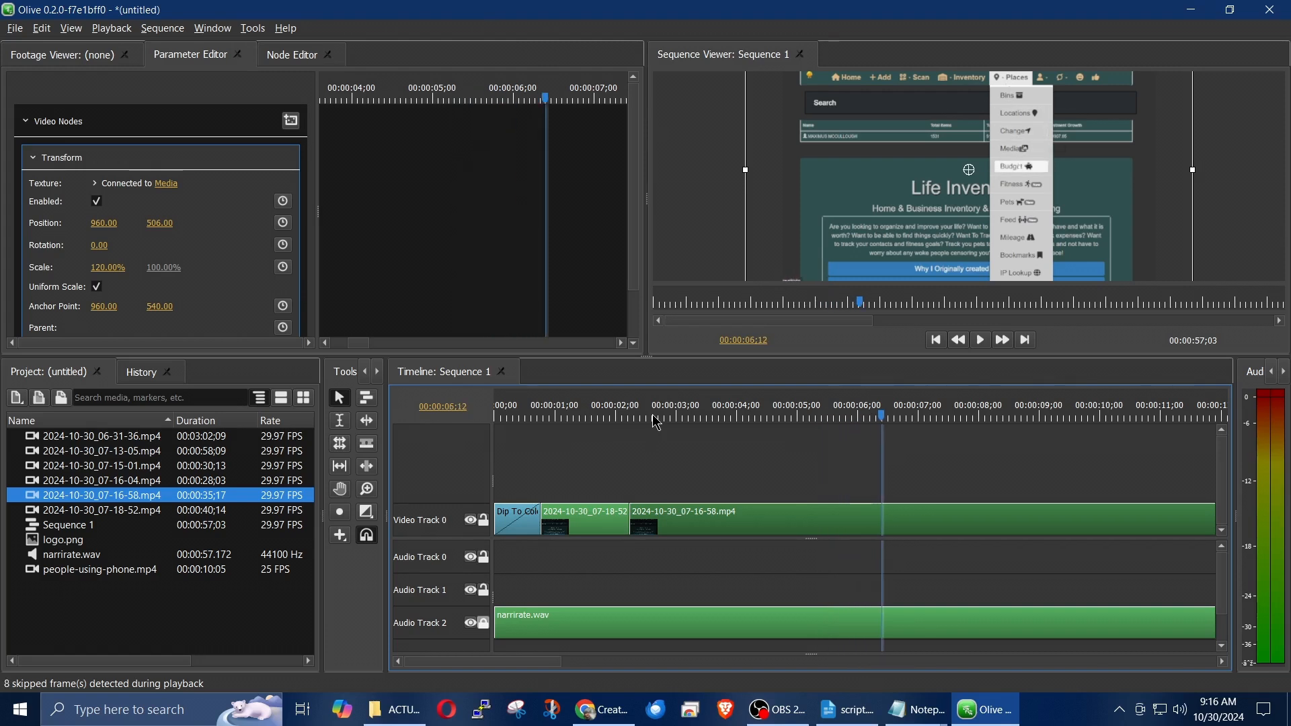
Split the 2024-10-30_07-16-58.mp4 clip at 00:00:04;04 and move its second part to start at about 00:00:09;07
click(893, 546)
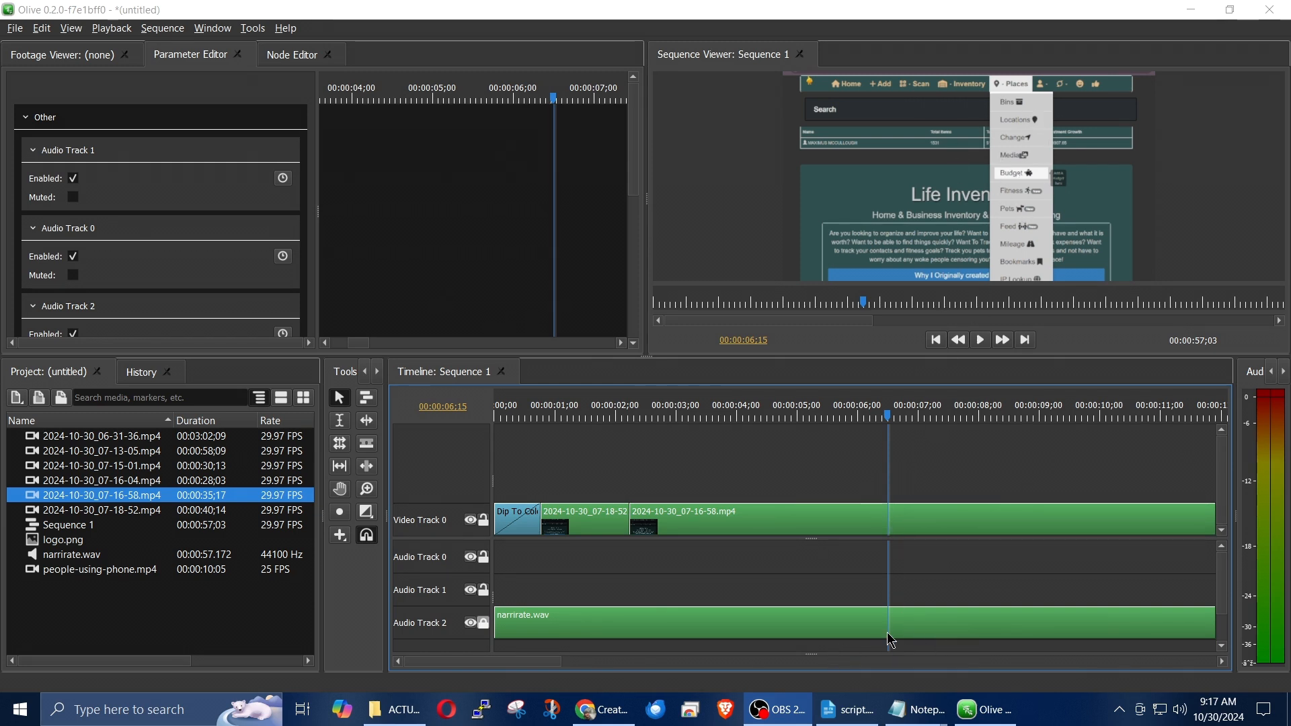
click(798, 419)
click(762, 418)
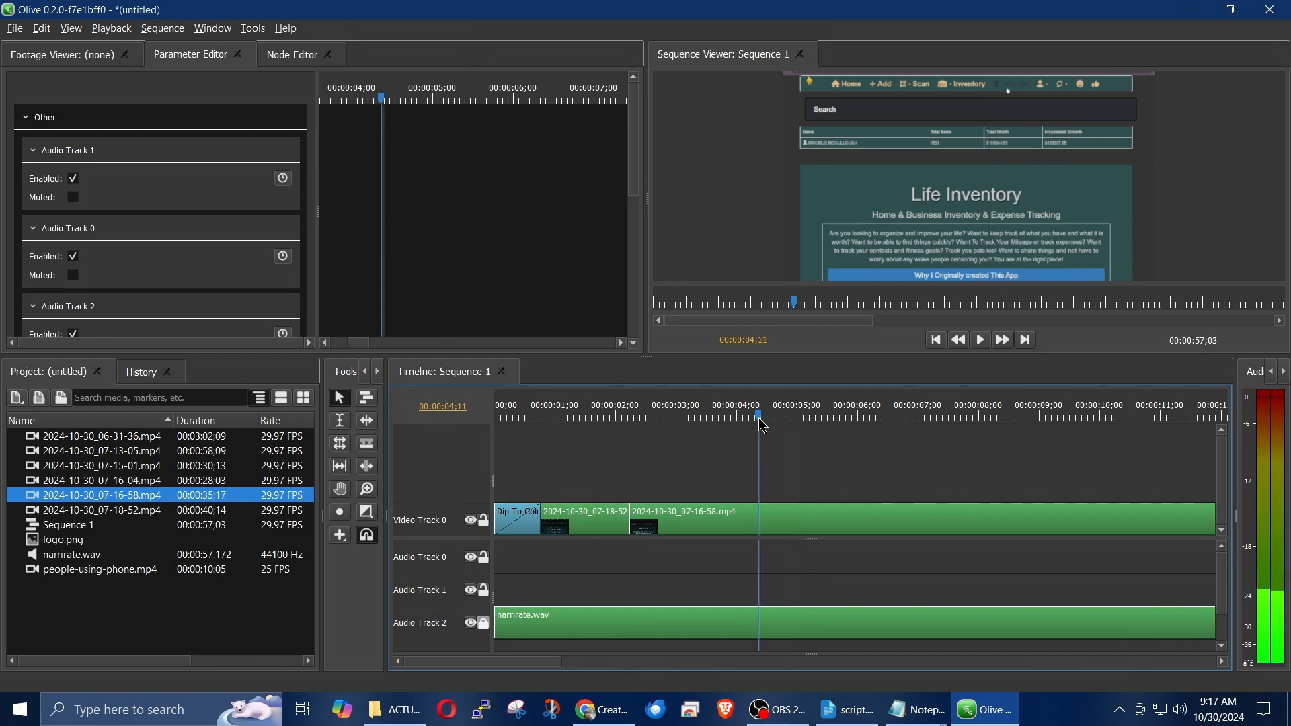
click(747, 418)
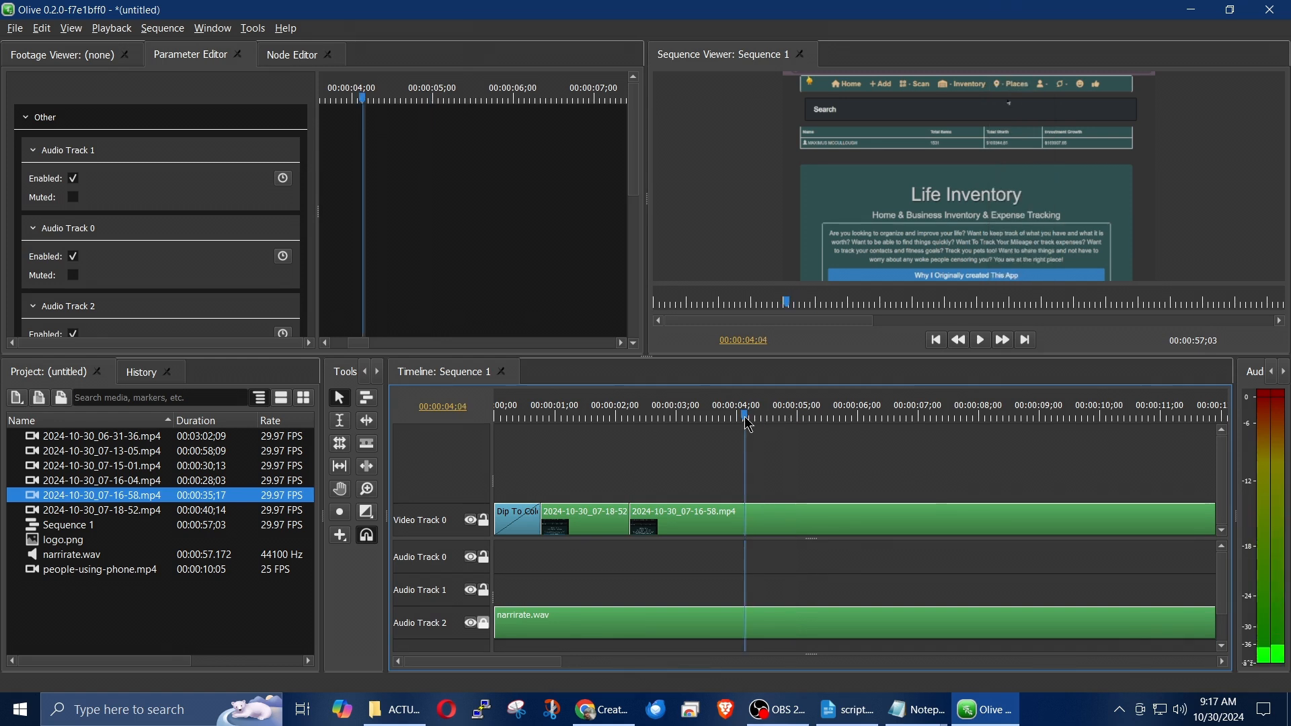
click(791, 528)
key(ctrl+k)
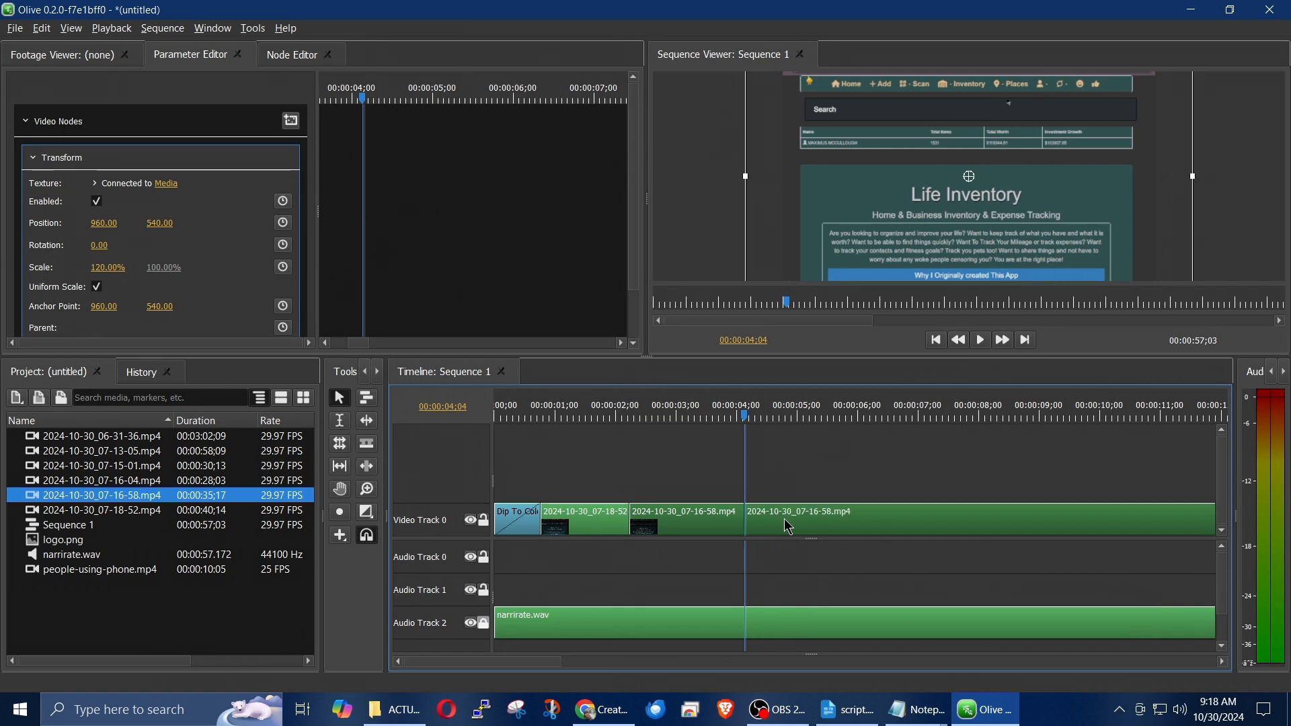
click(854, 483)
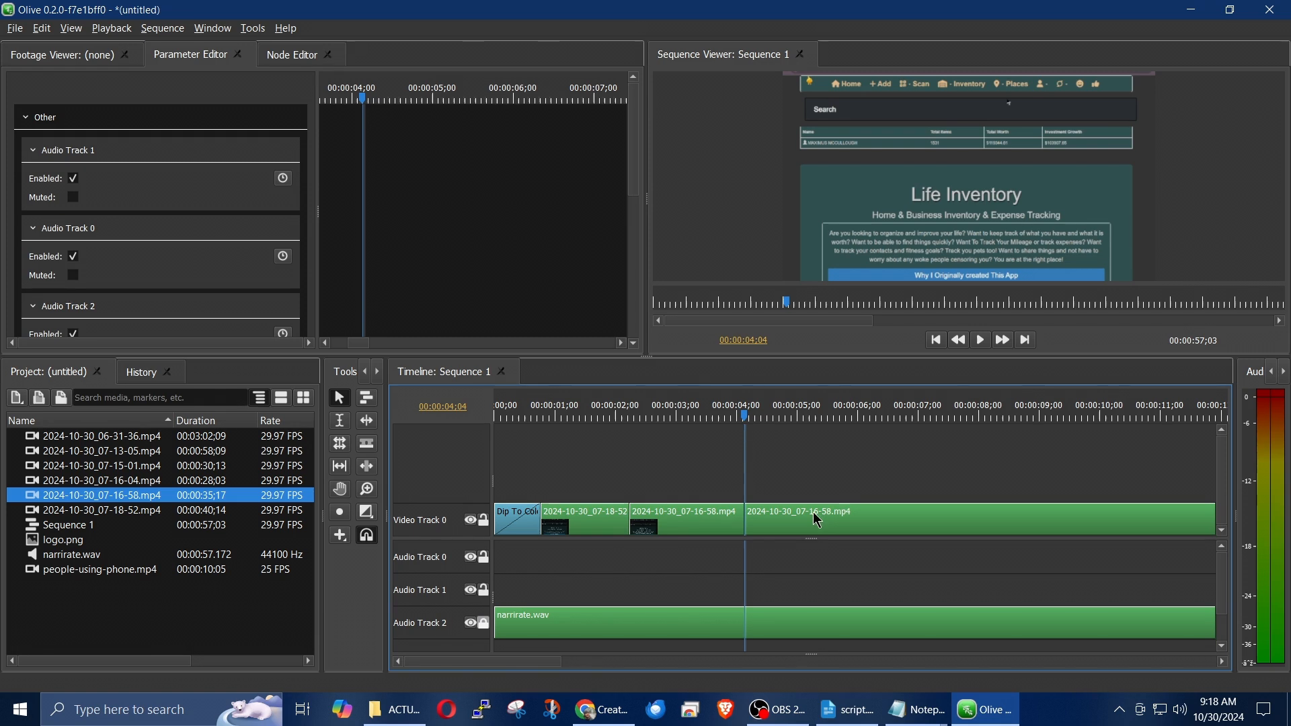
drag(804, 523, 1111, 524)
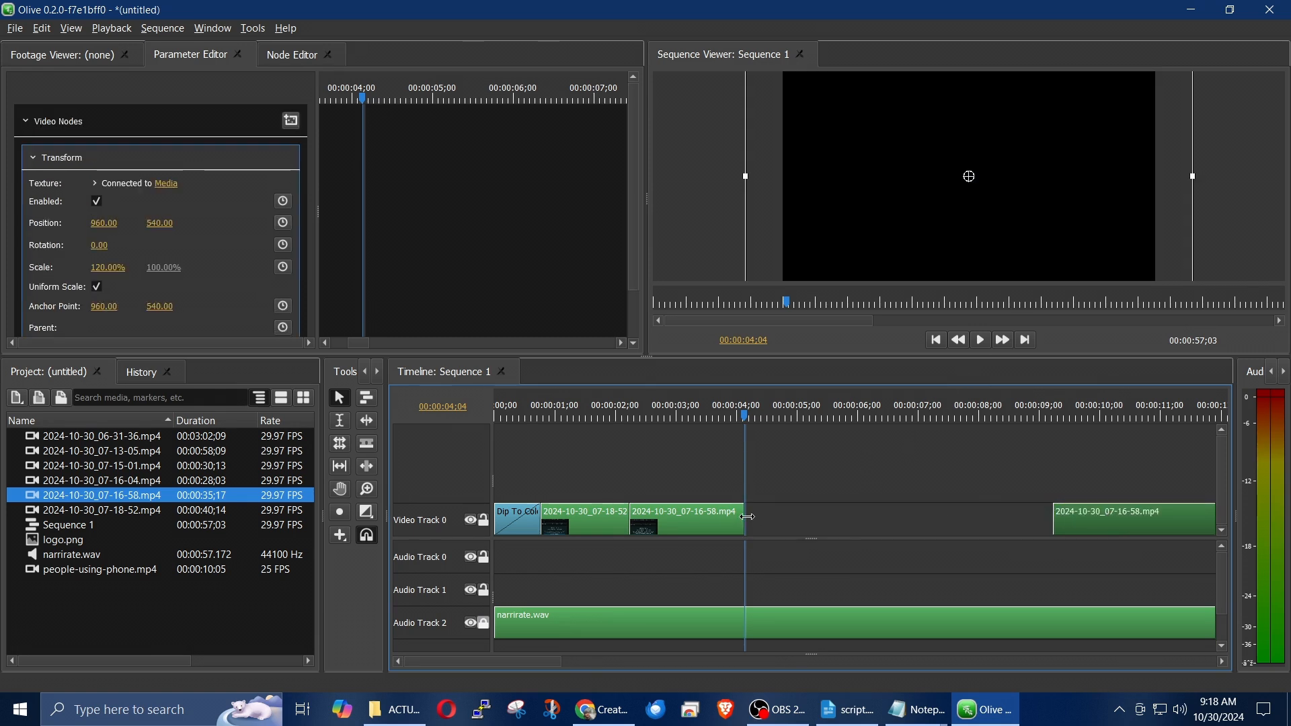
Set the speed of the first 2024-10-30_07-16-58.mp4 segment on Video Track 0 to 70%
click(700, 518)
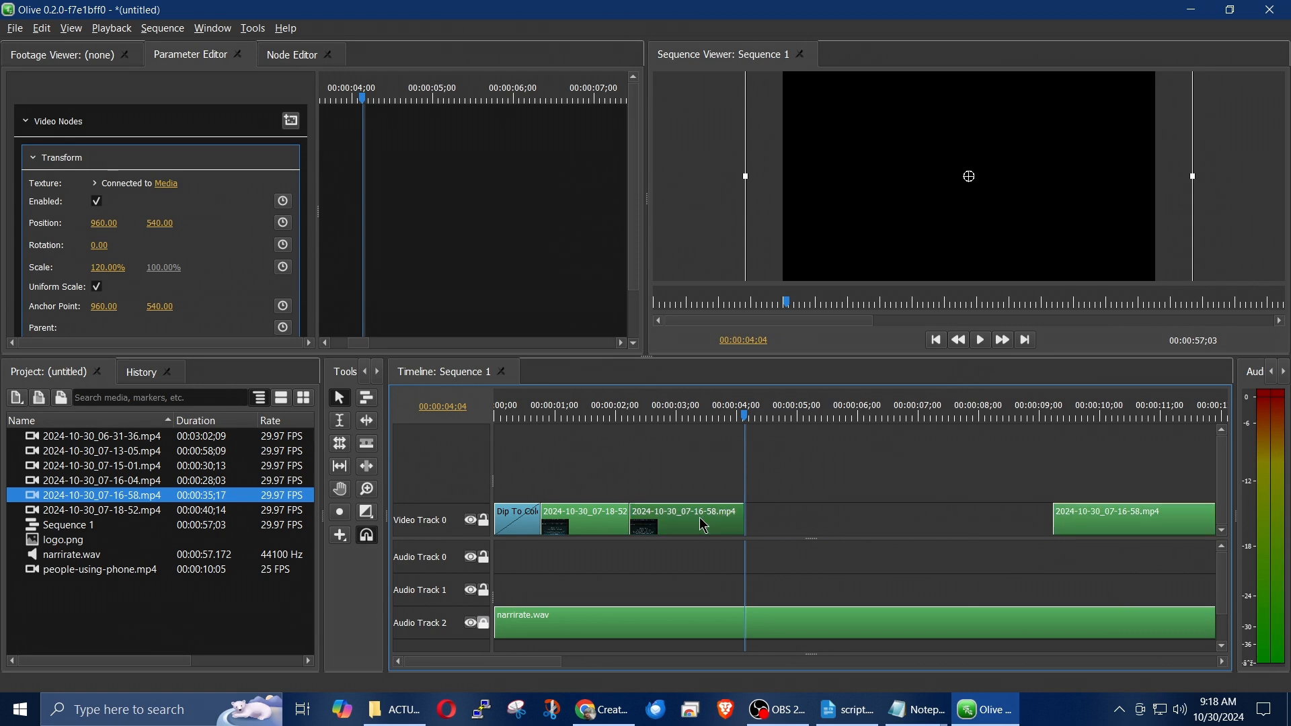
right_click(702, 520)
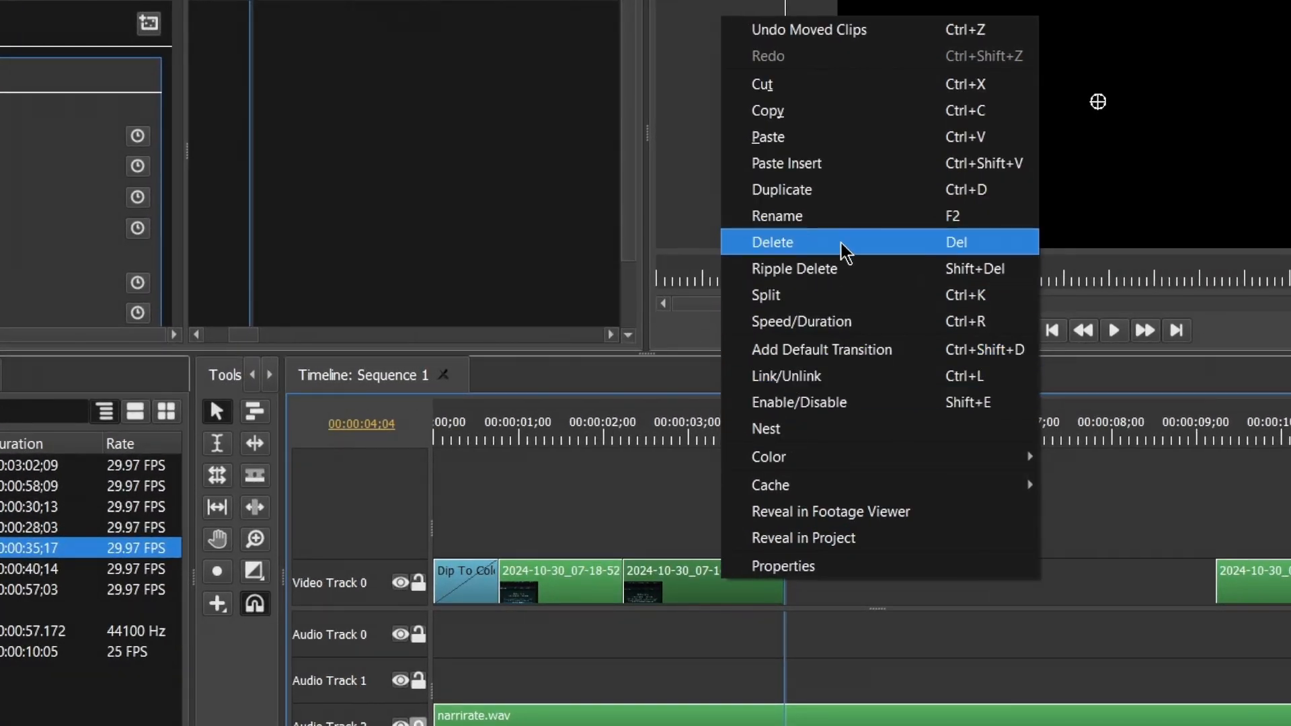
click(845, 321)
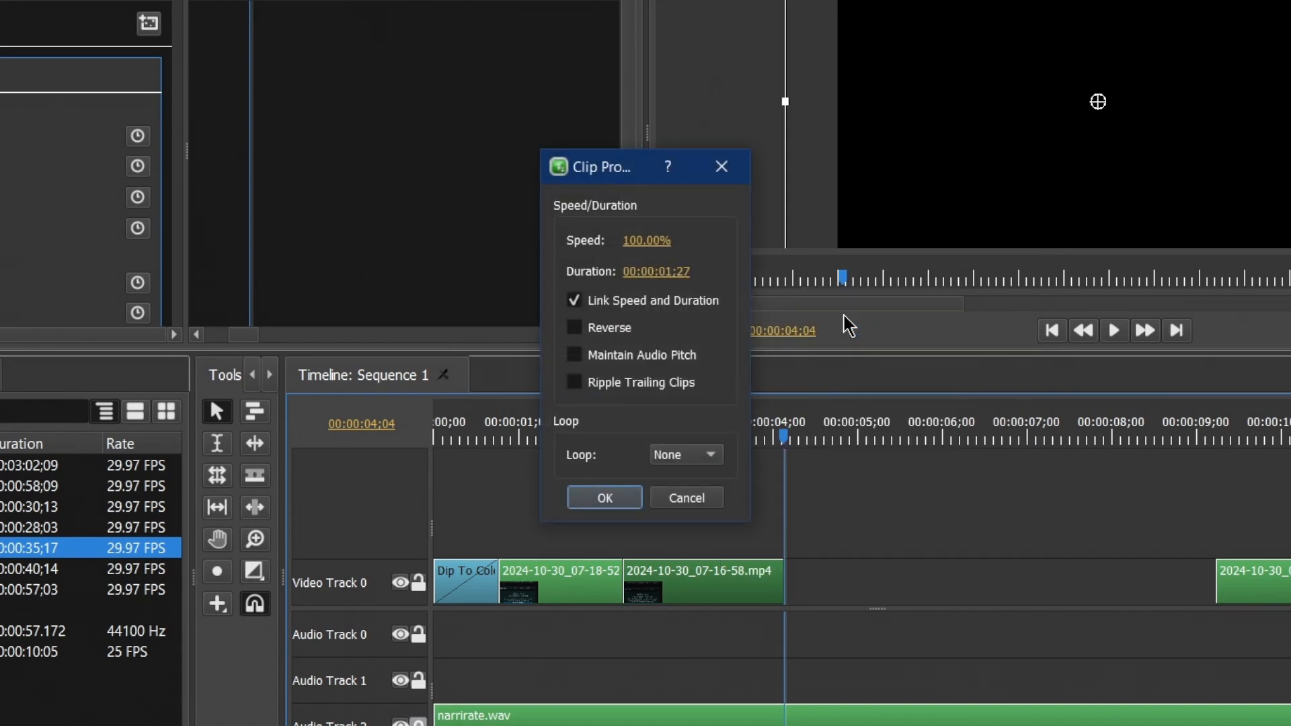
click(636, 245)
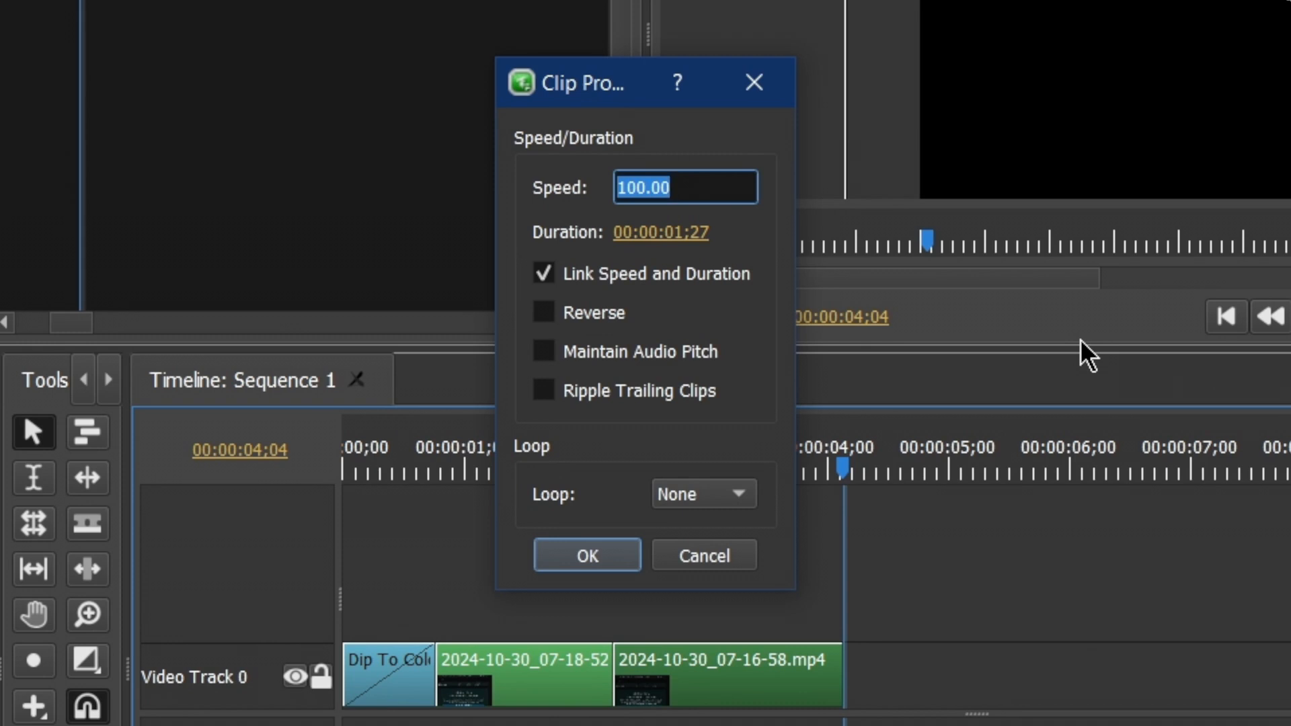
text(70)
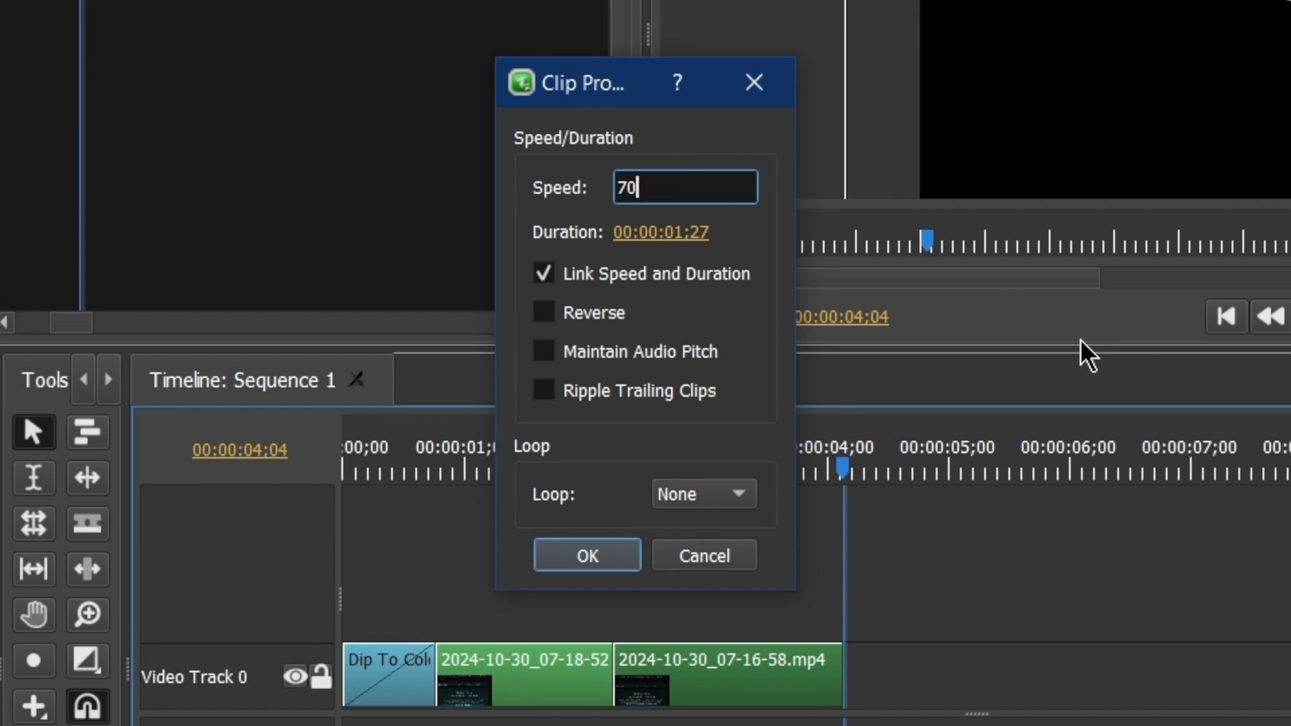
key(Return)
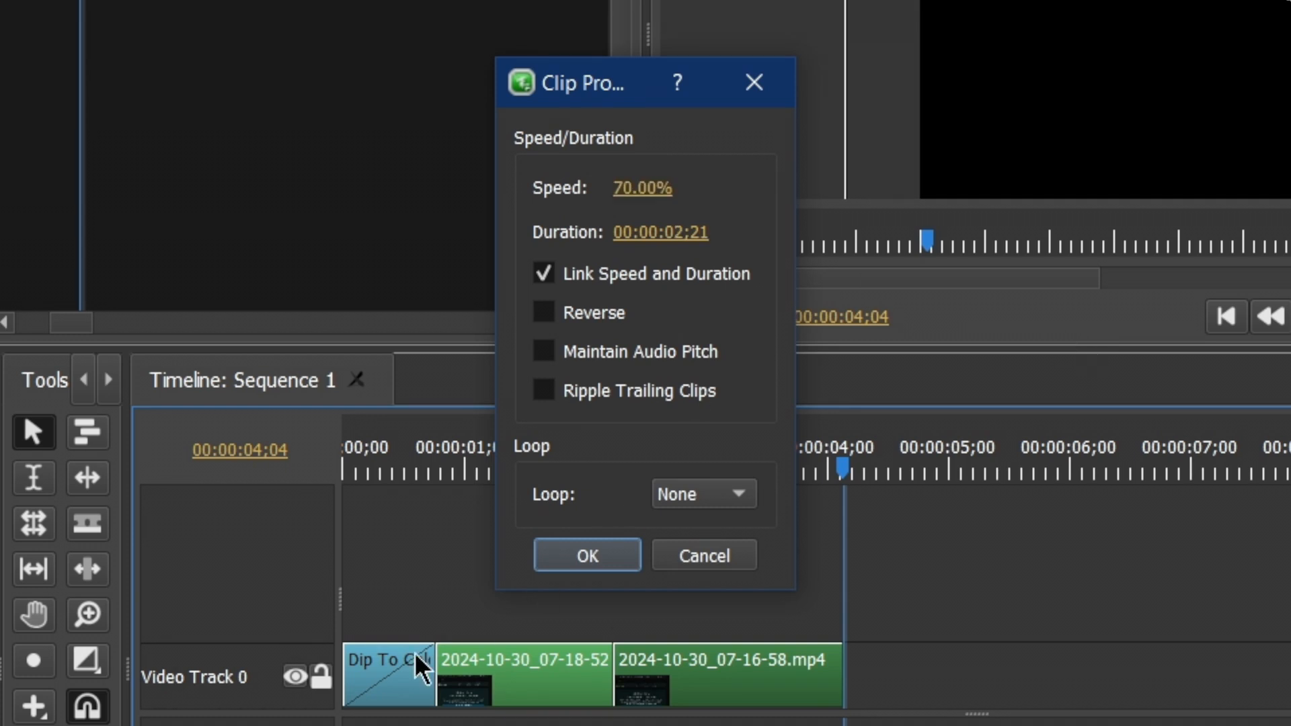
click(595, 550)
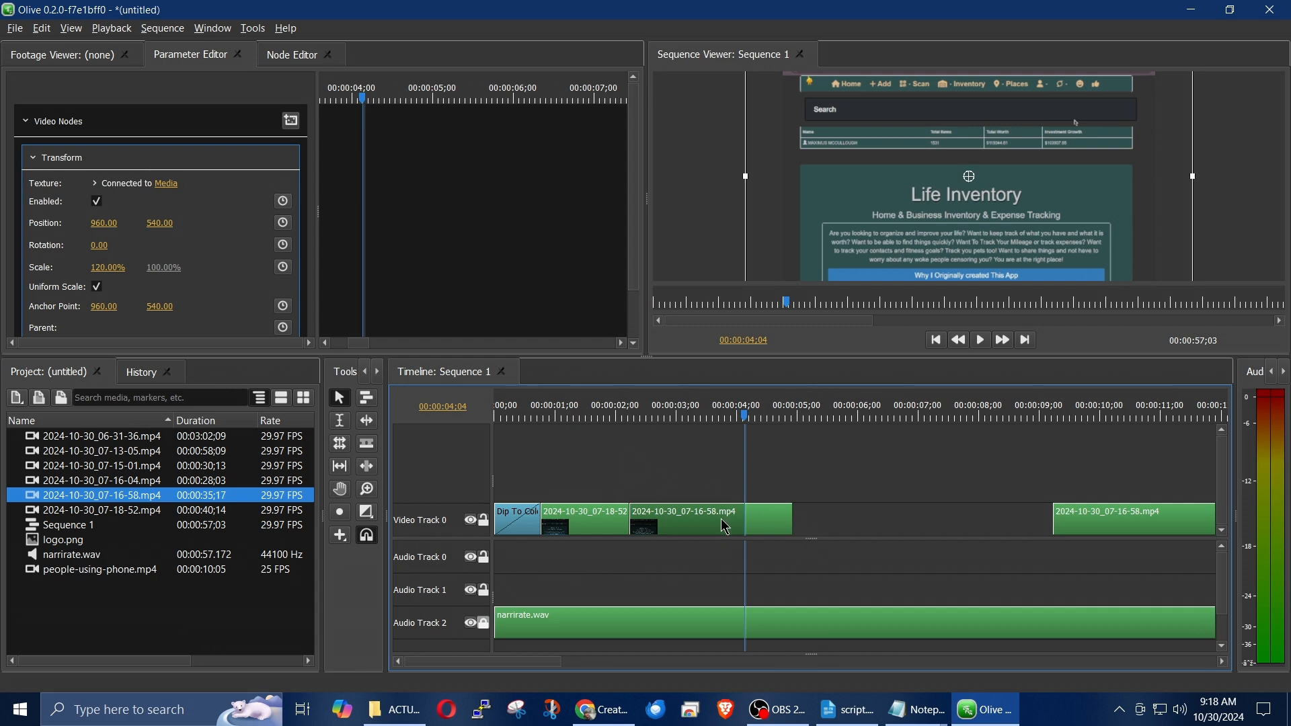
Check the end of the slowed segment and play the sequence from about 00:00:02;00 to 00:00:06;19
click(760, 419)
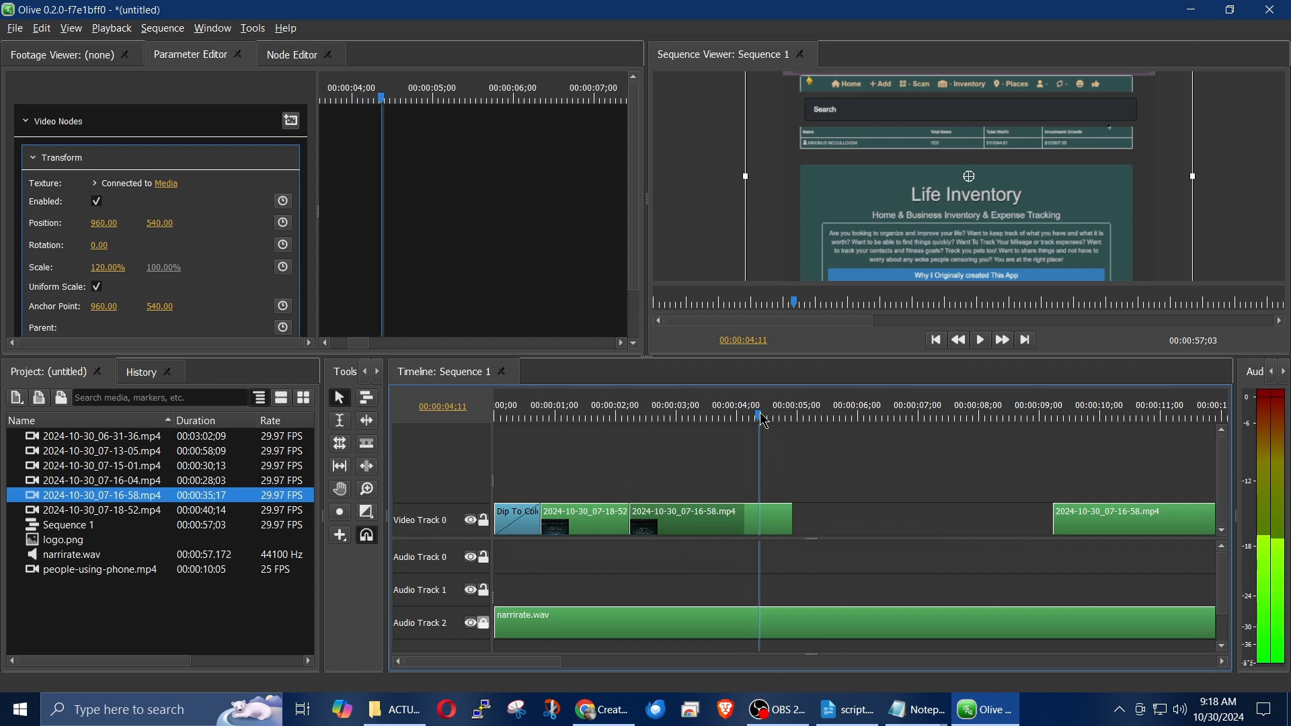
click(787, 415)
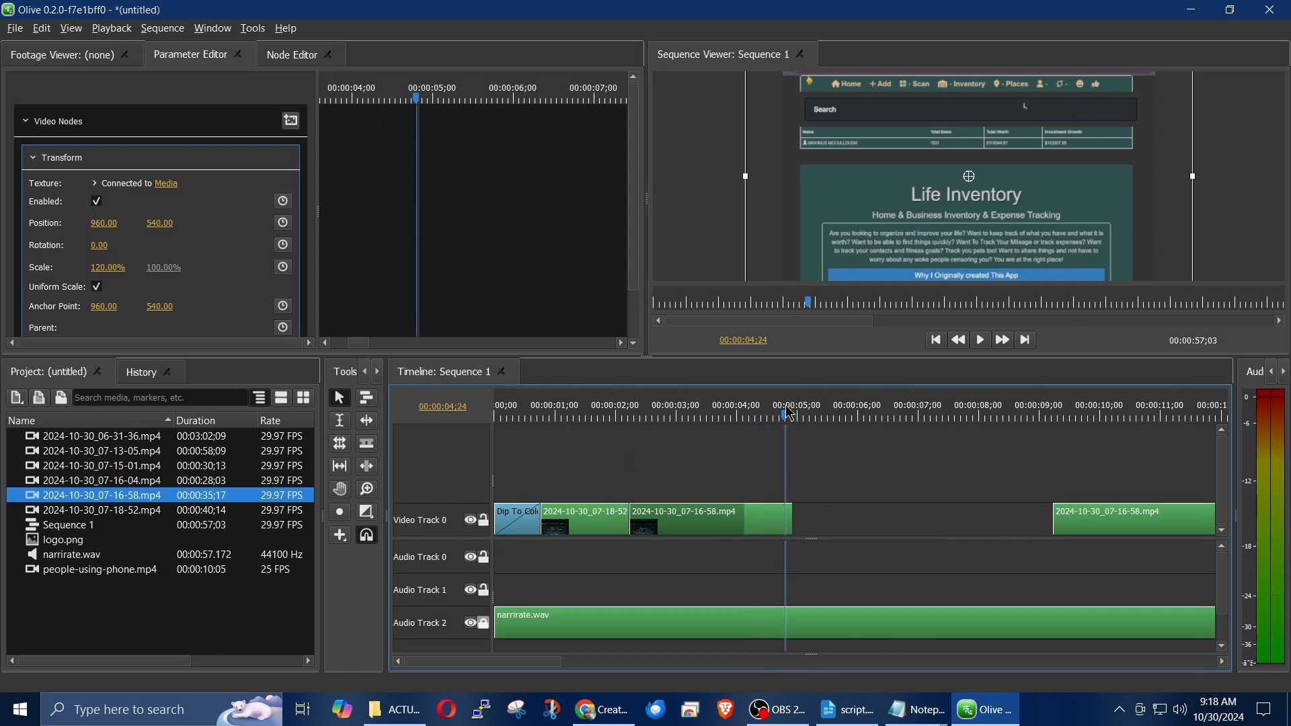
click(619, 418)
key(space)
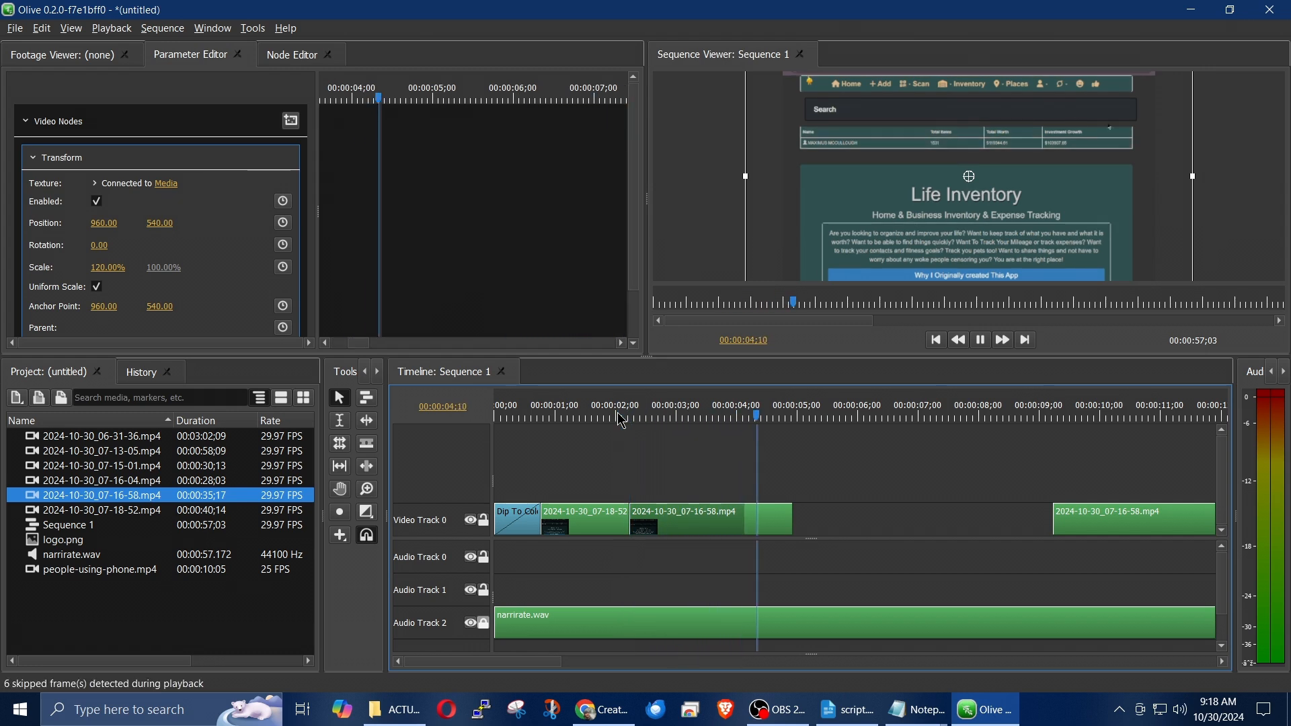
key(space)
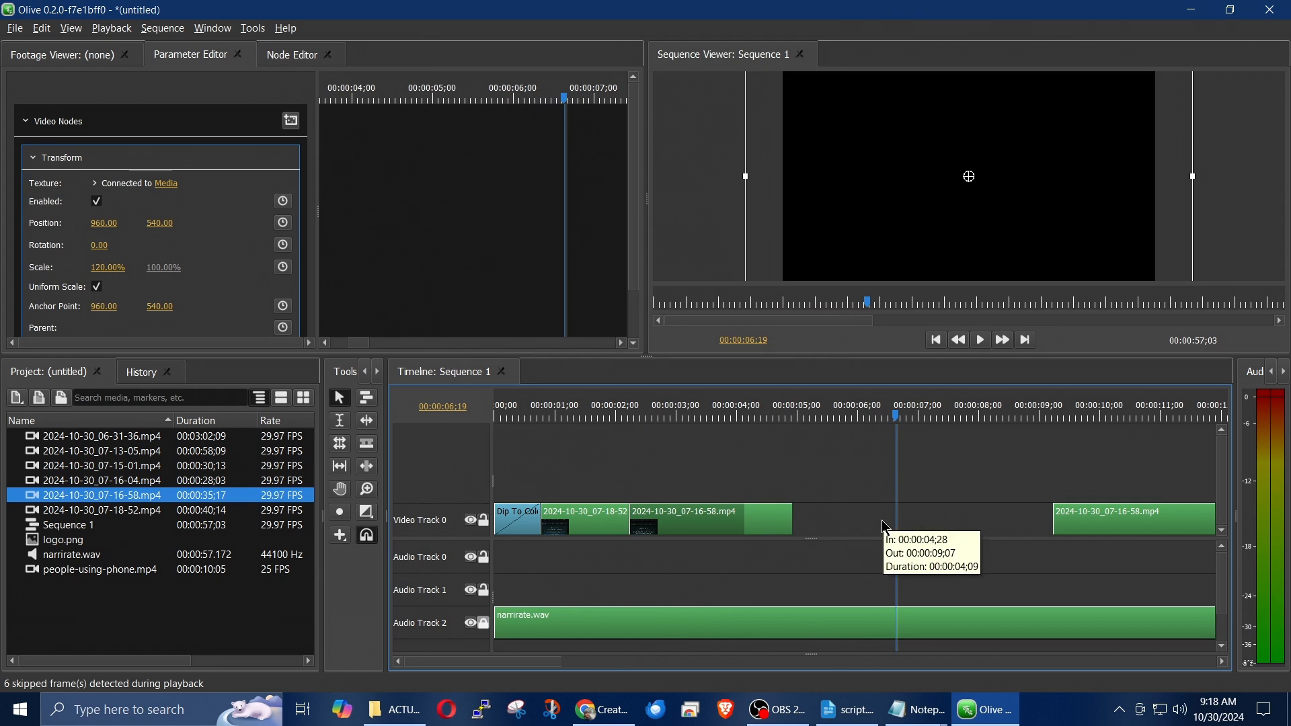
Set the speed of the first 2024-10-30_07-16-58.mp4 segment on Video Track 0 to 40%
right_click(678, 519)
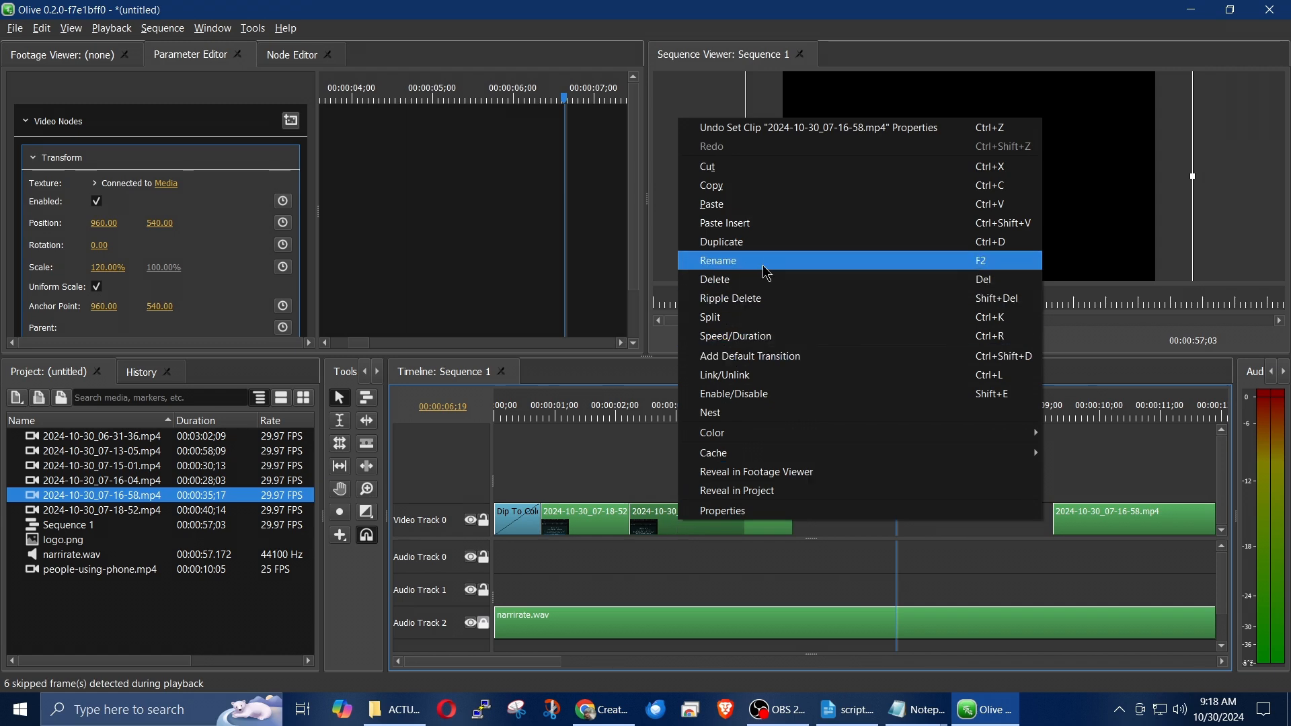
click(749, 337)
drag(648, 280, 645, 279)
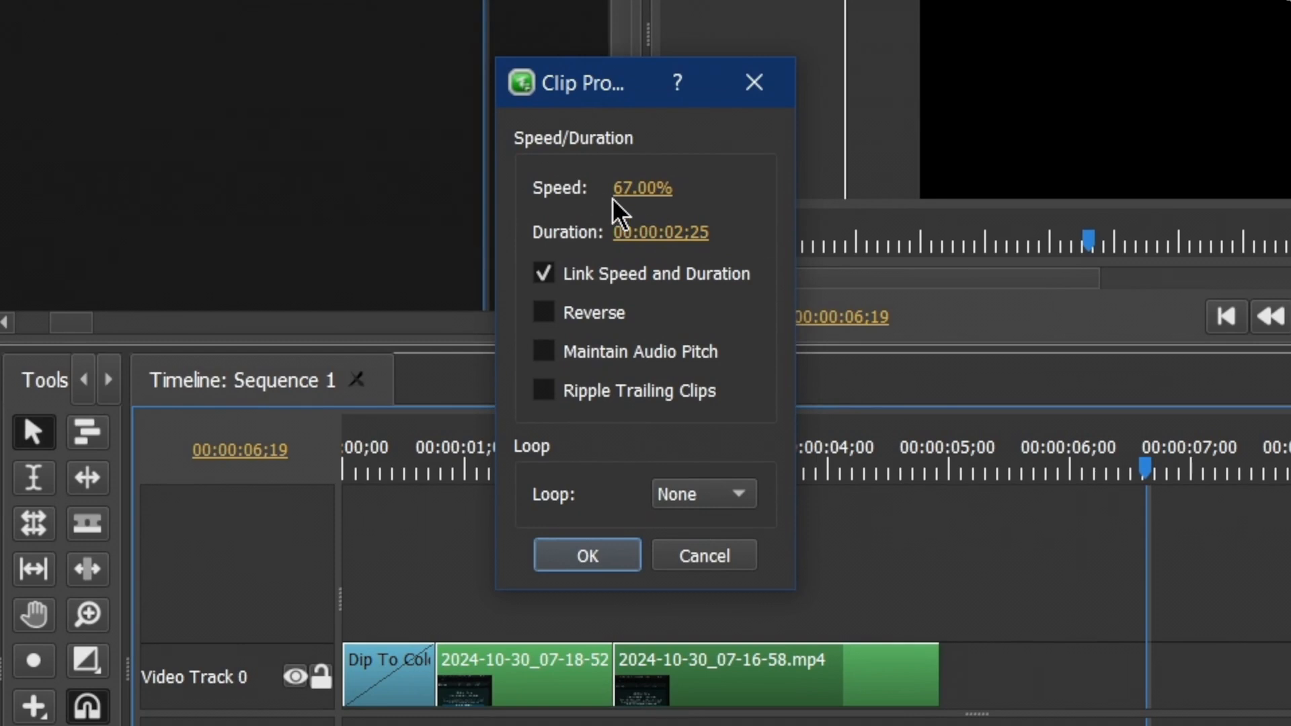
click(613, 195)
text(40)
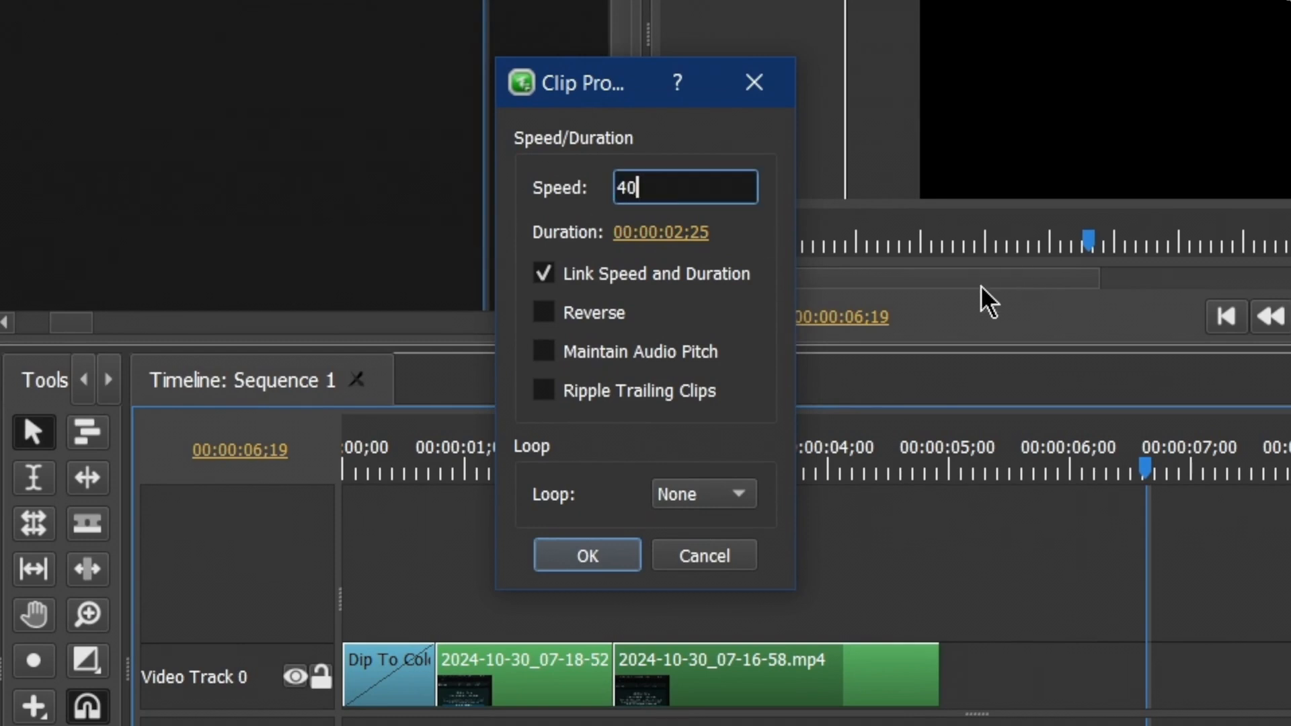
key(Return)
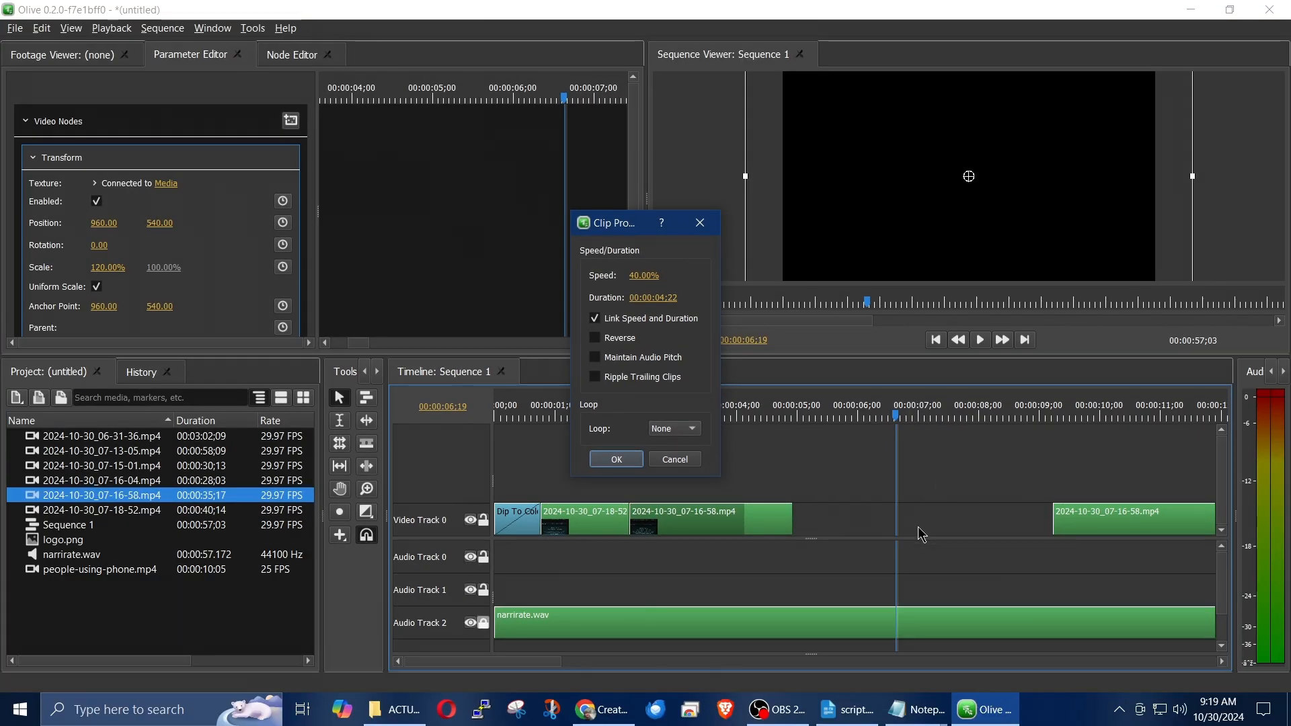
click(616, 461)
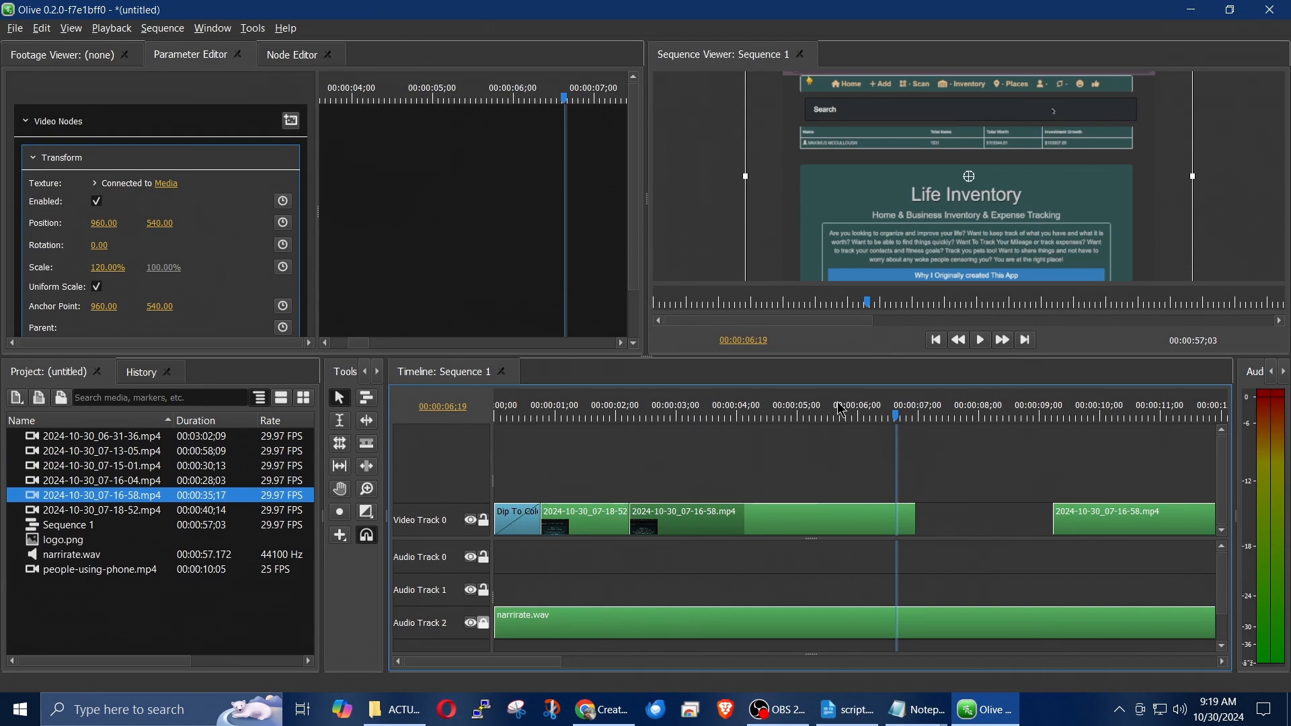
Play the end of the slowed 2024-10-30_07-16-58.mp4 segment against the narration, replaying it from just before 00:00:06;00
key(space)
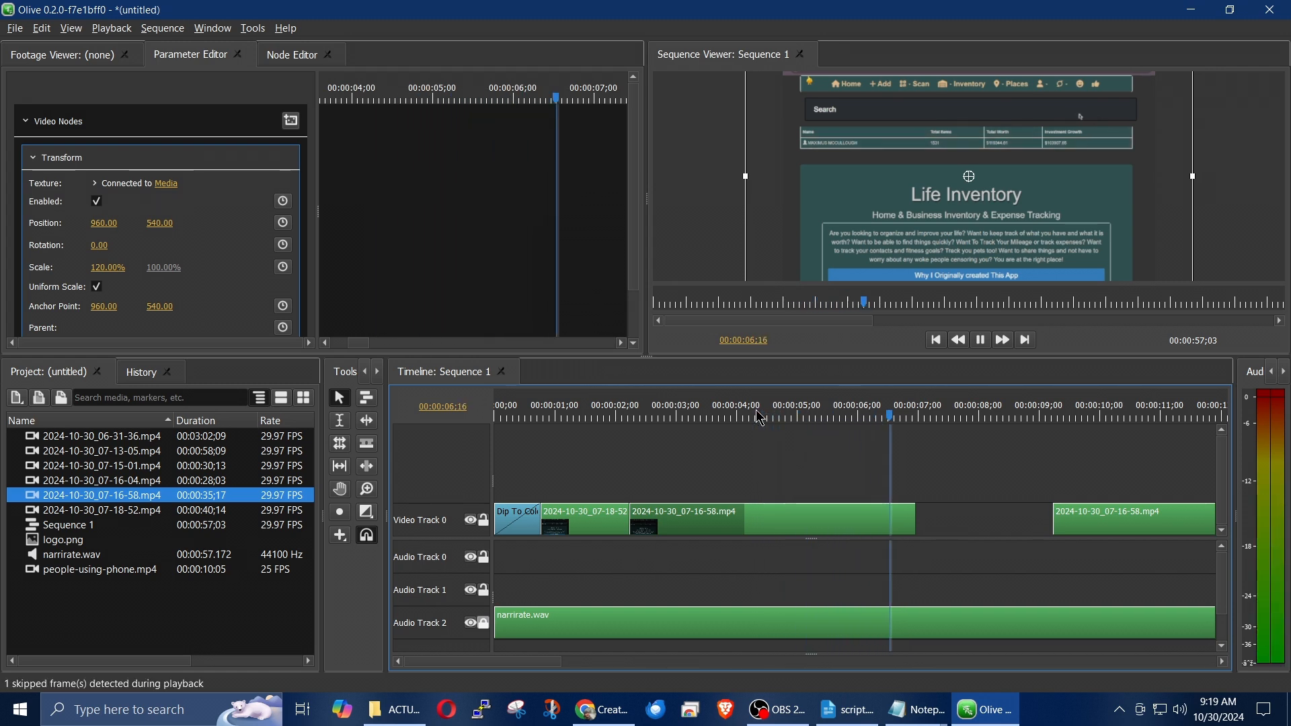
key(space)
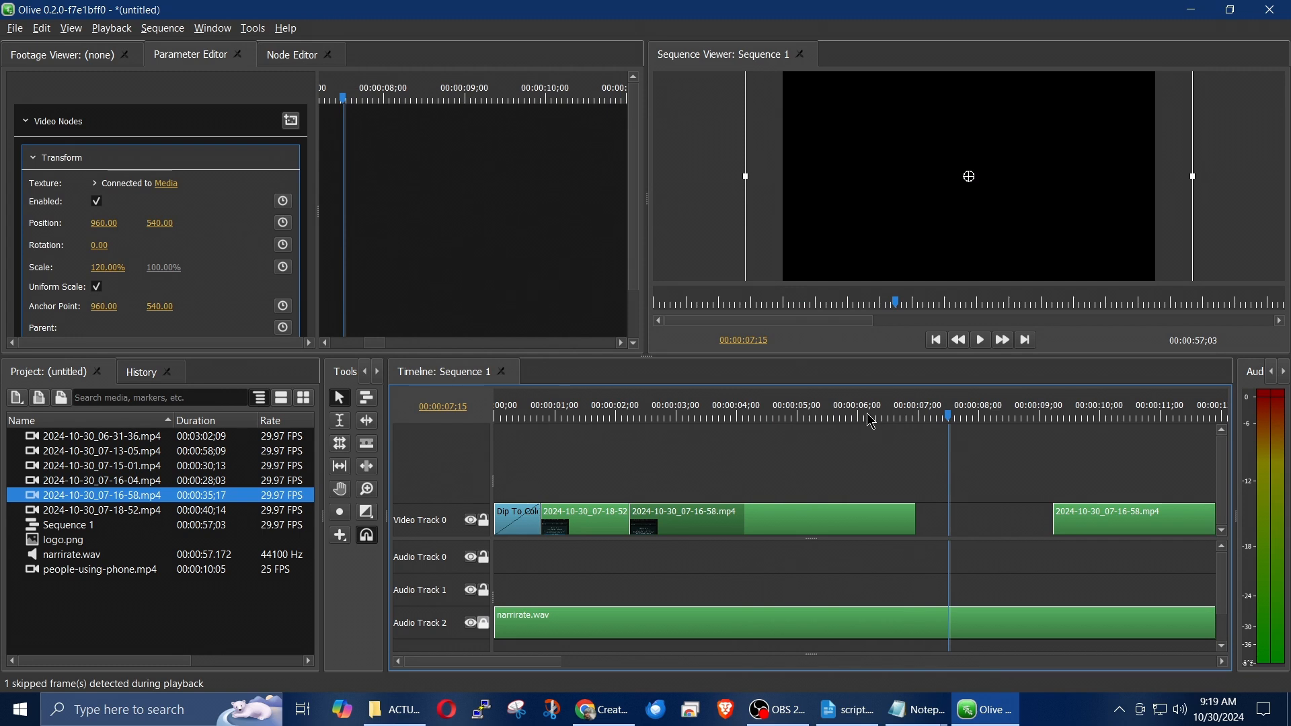
click(871, 418)
key(space)
click(846, 418)
key(space)
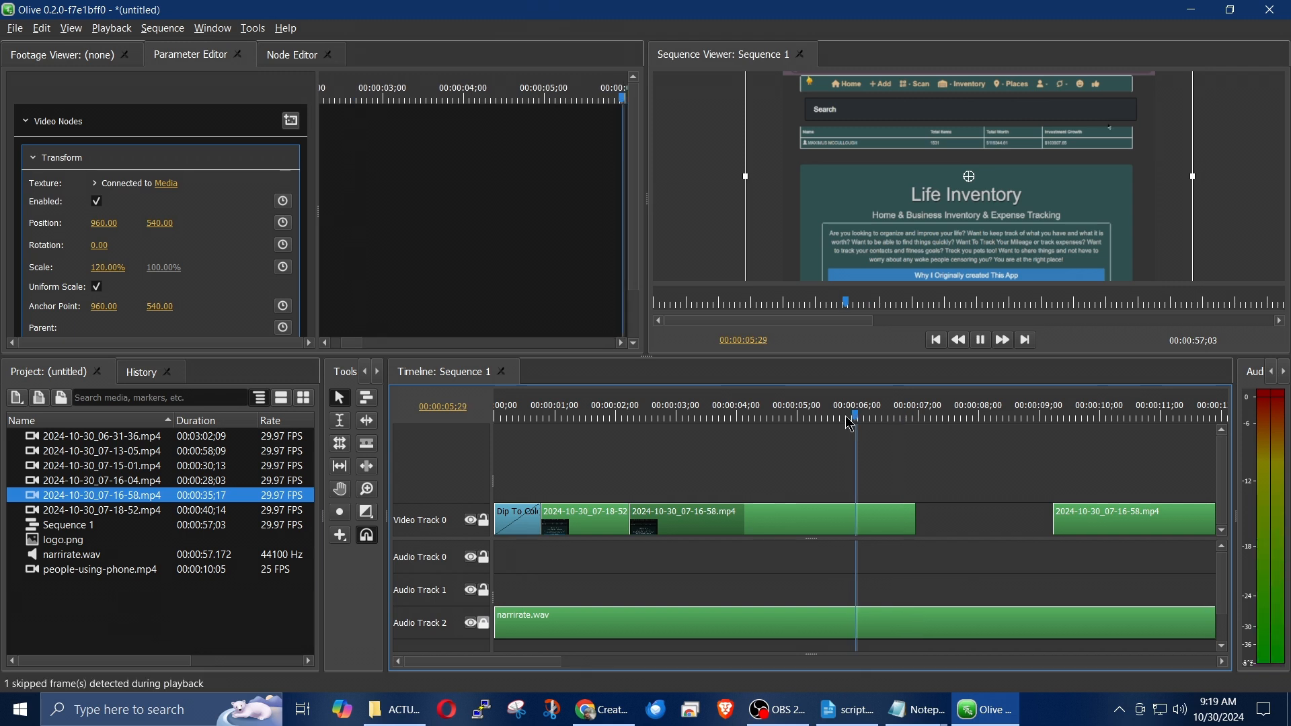
Split the slowed 2024-10-30_07-16-58.mp4 segment at 00:00:06;09 and delete the short piece after the cut
key(space)
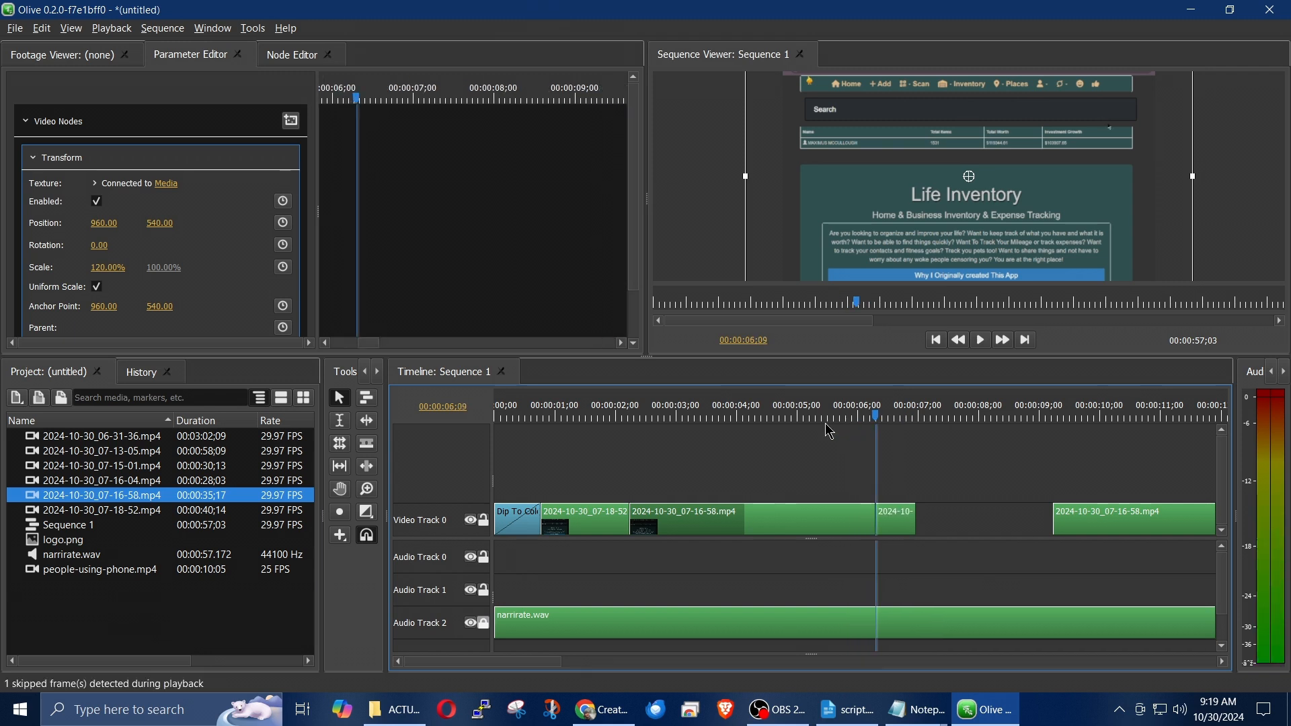
click(994, 458)
click(905, 524)
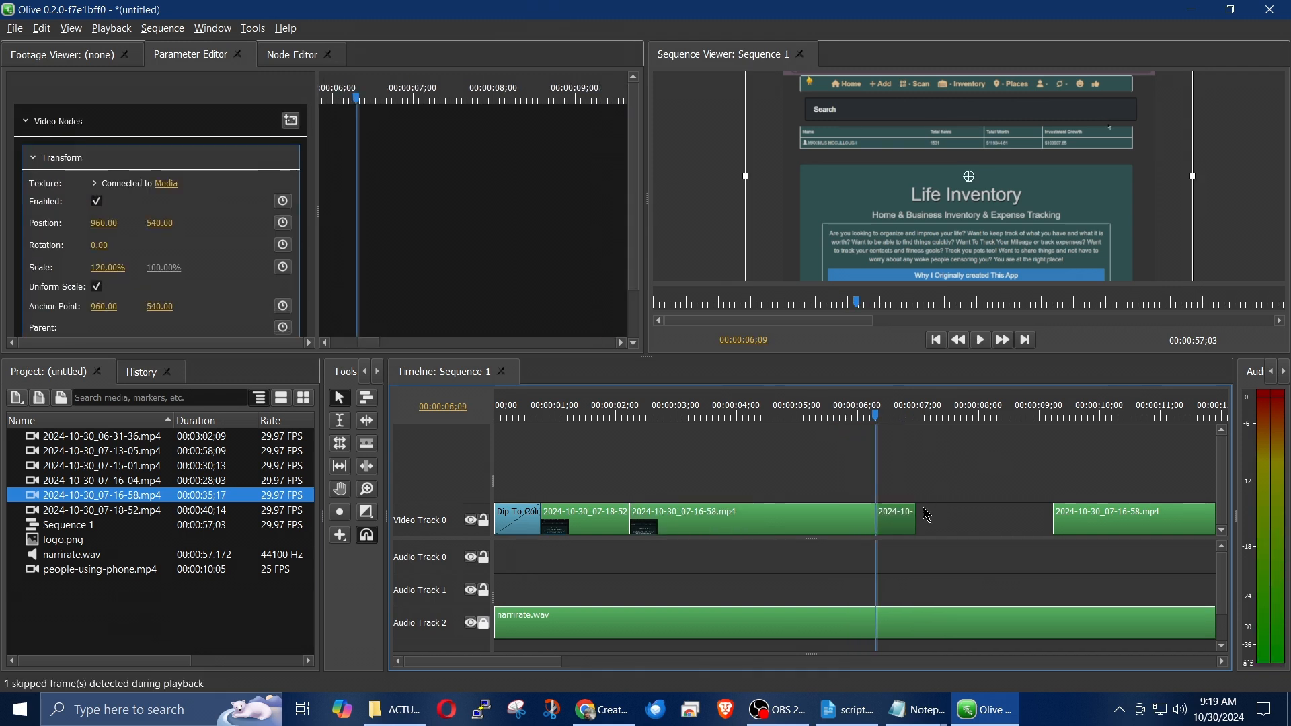
key(Delete)
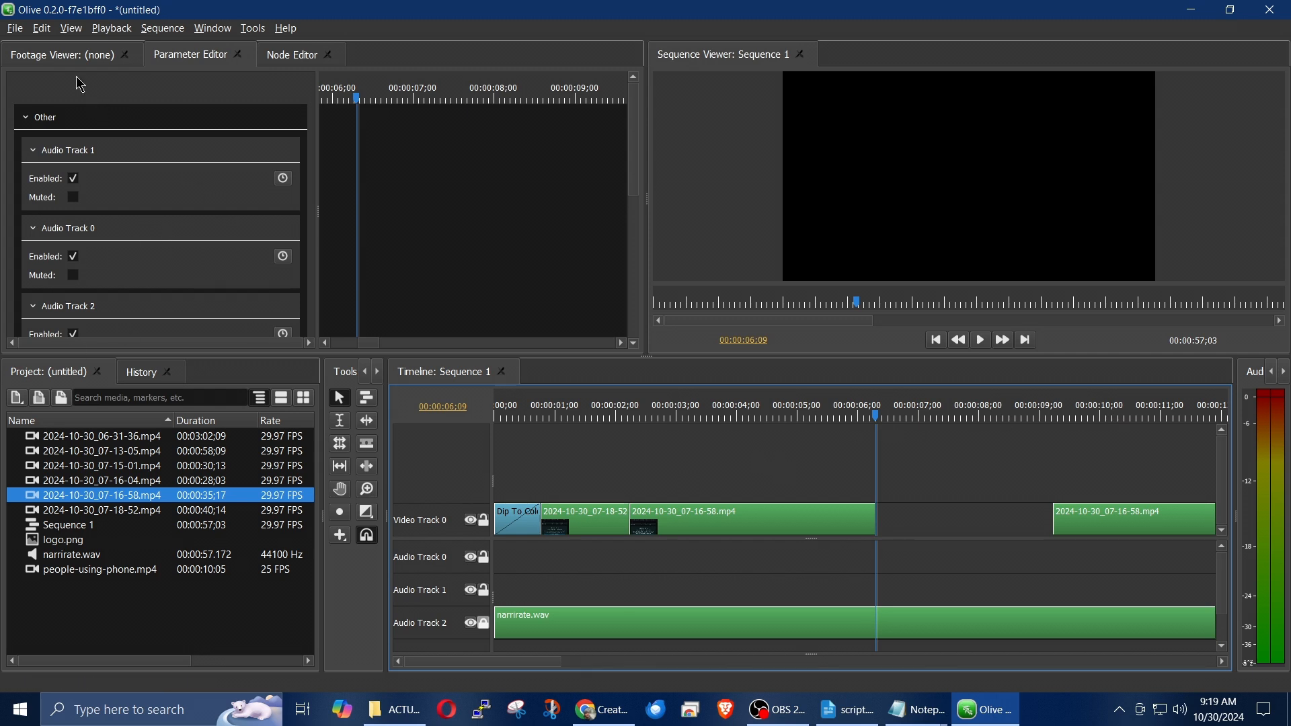
Switch to the ACTUAL-COMMERCIAL folder and preview the 2024-10-30_07-16-58 recording in VLC to check its content
click(42, 60)
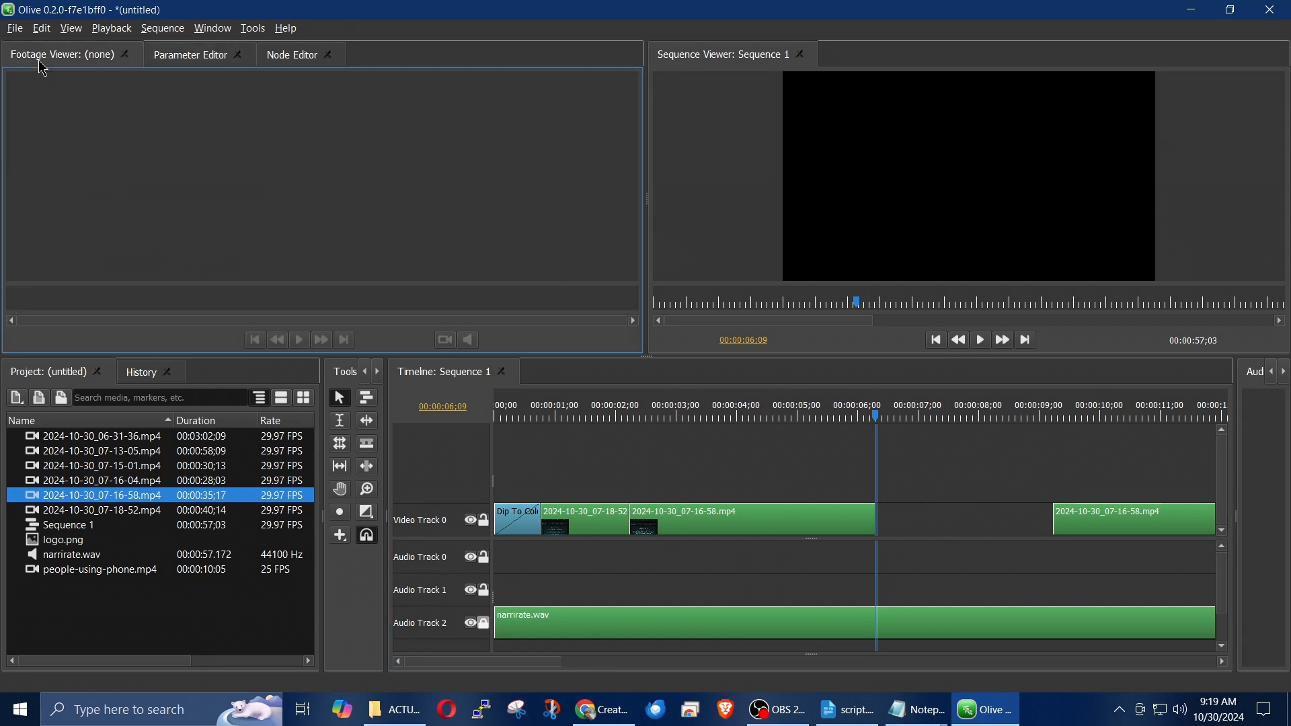
click(80, 498)
click(80, 501)
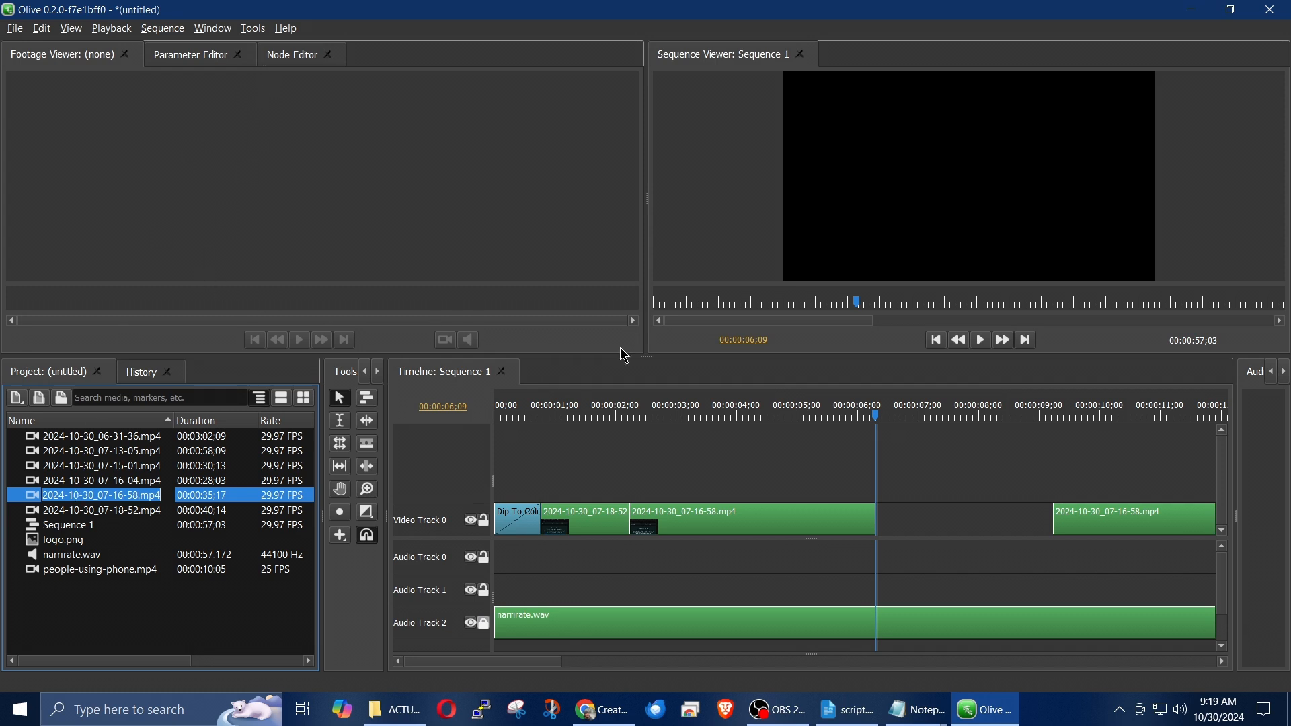
click(384, 713)
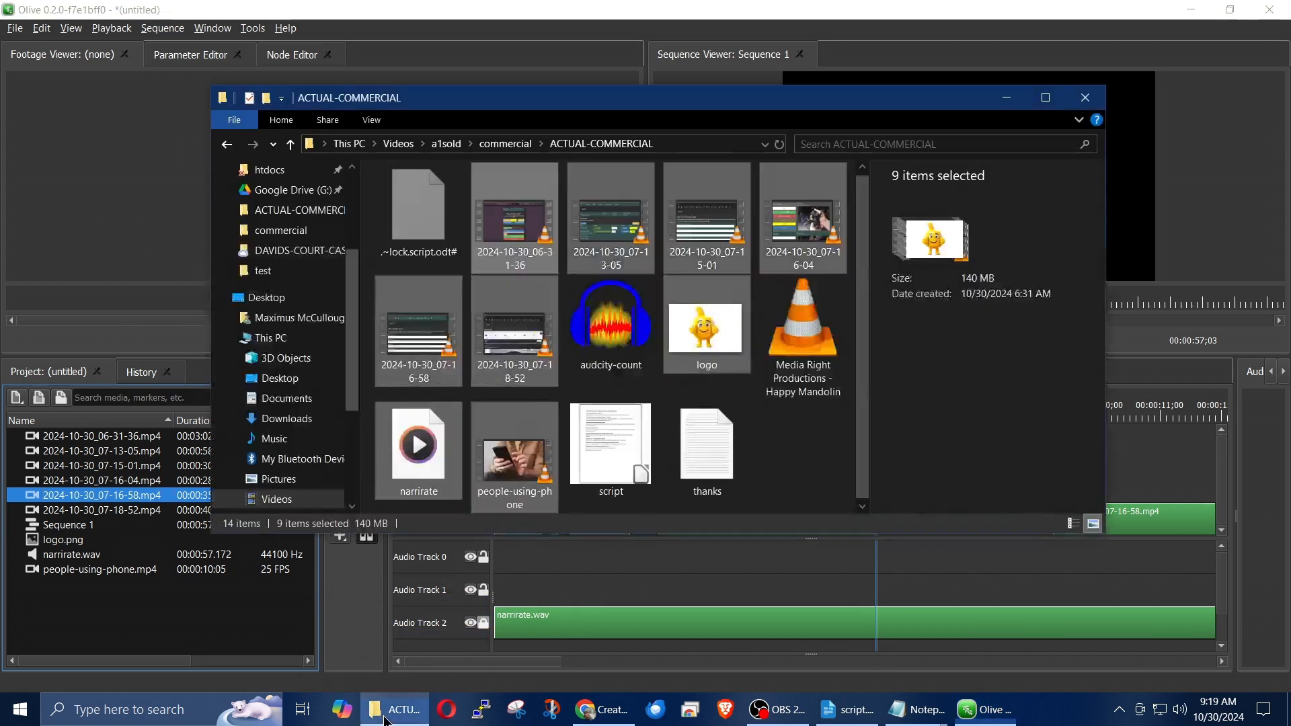
click(423, 349)
double_click(422, 348)
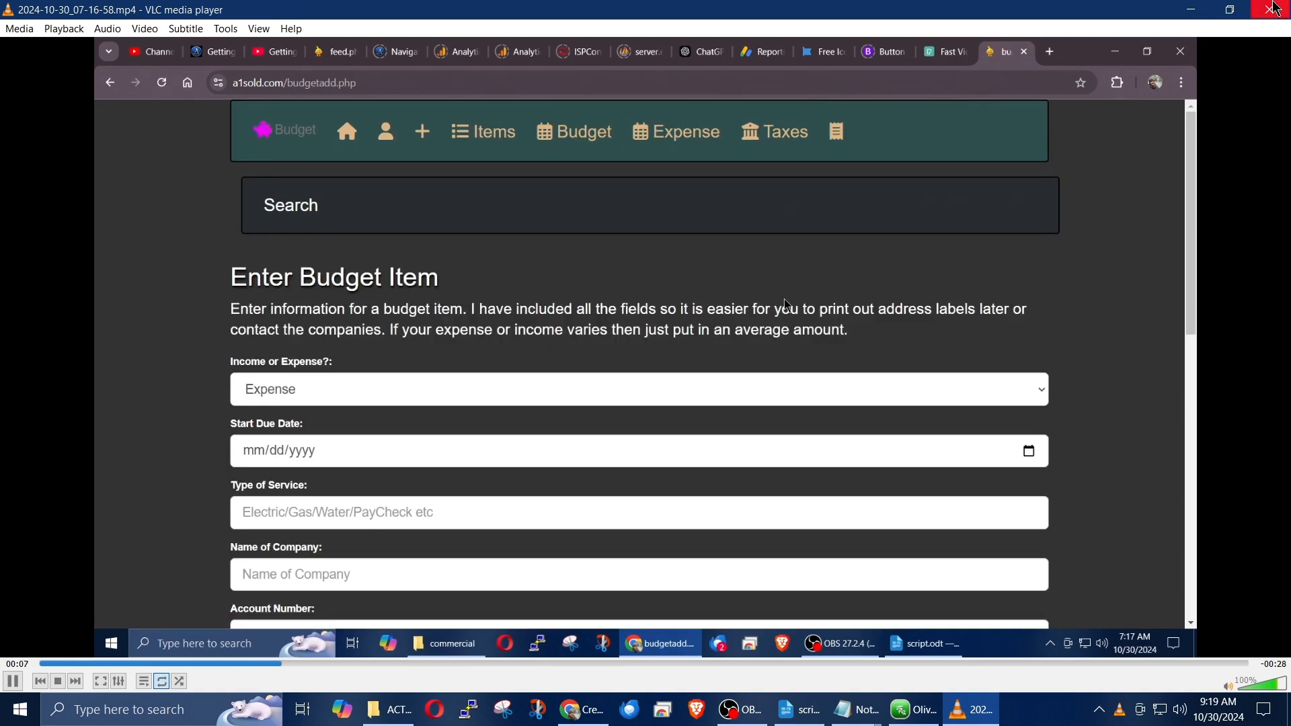
click(1274, 8)
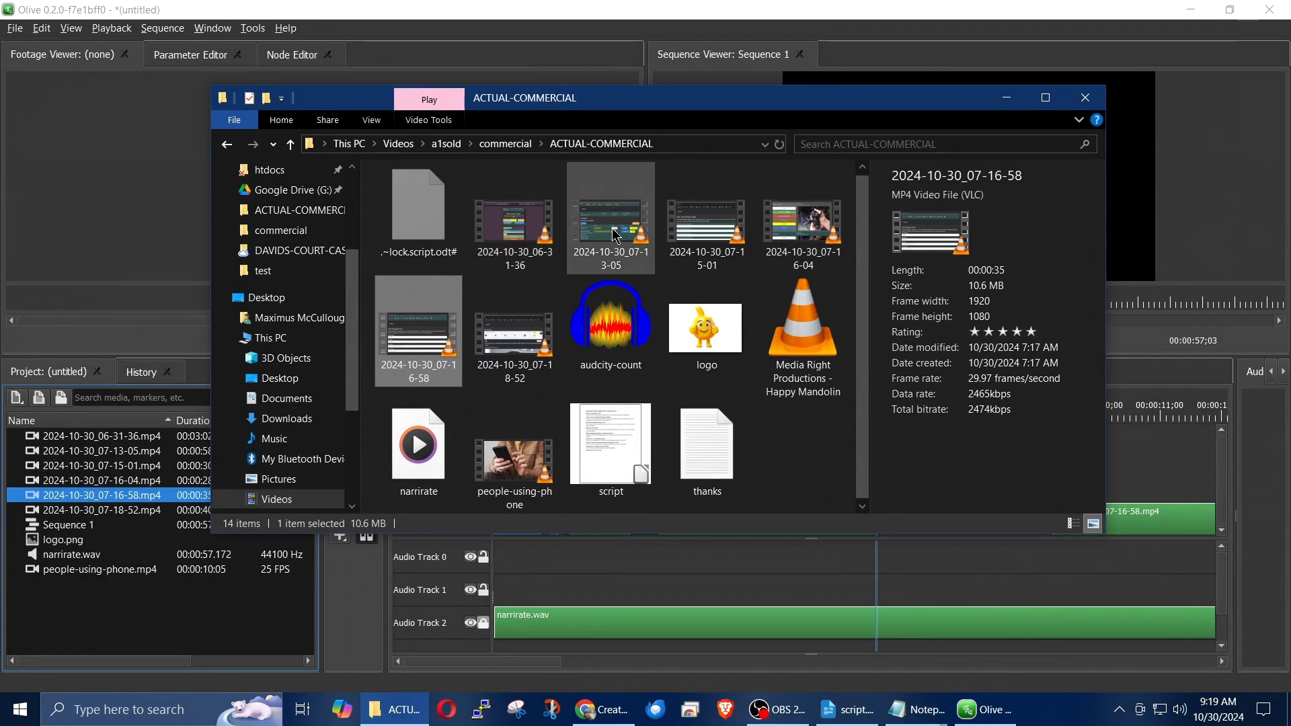
Open the 2024-10-30_07-16-04 recording briefly and skim through 2024-10-30_07-18-52 in VLC for suitable footage
double_click(794, 224)
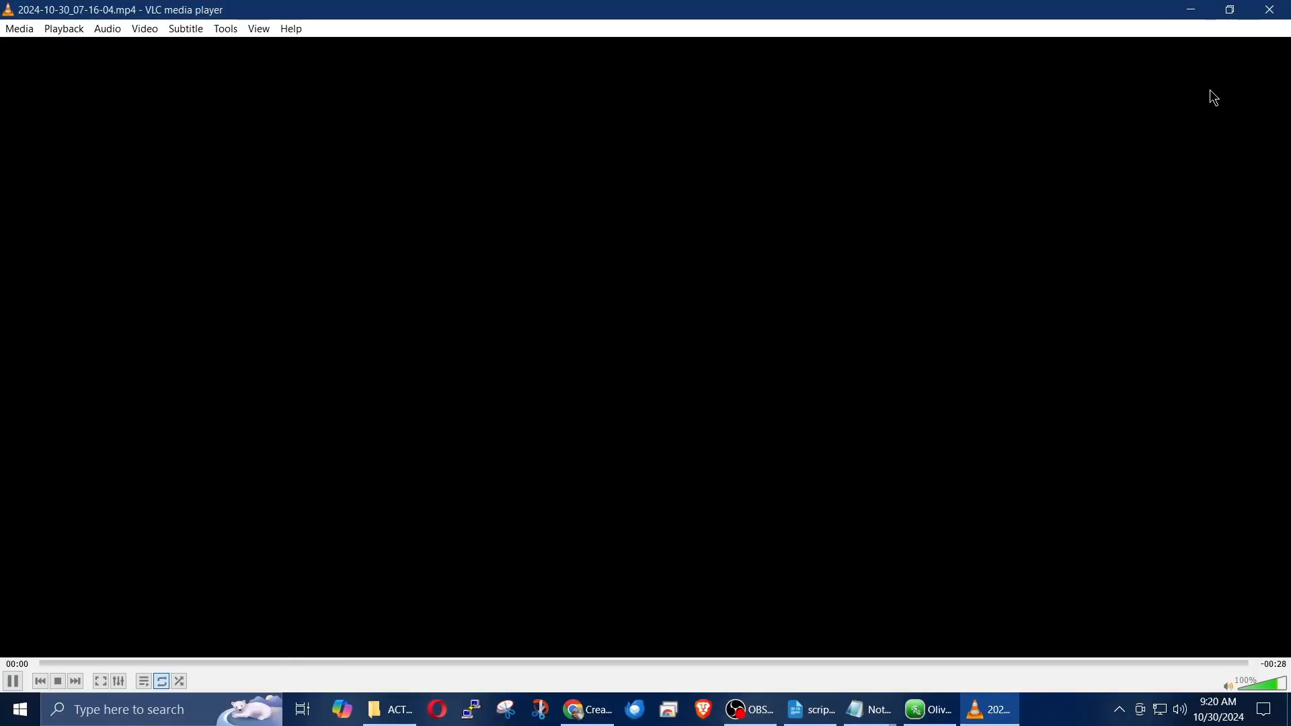
click(1272, 9)
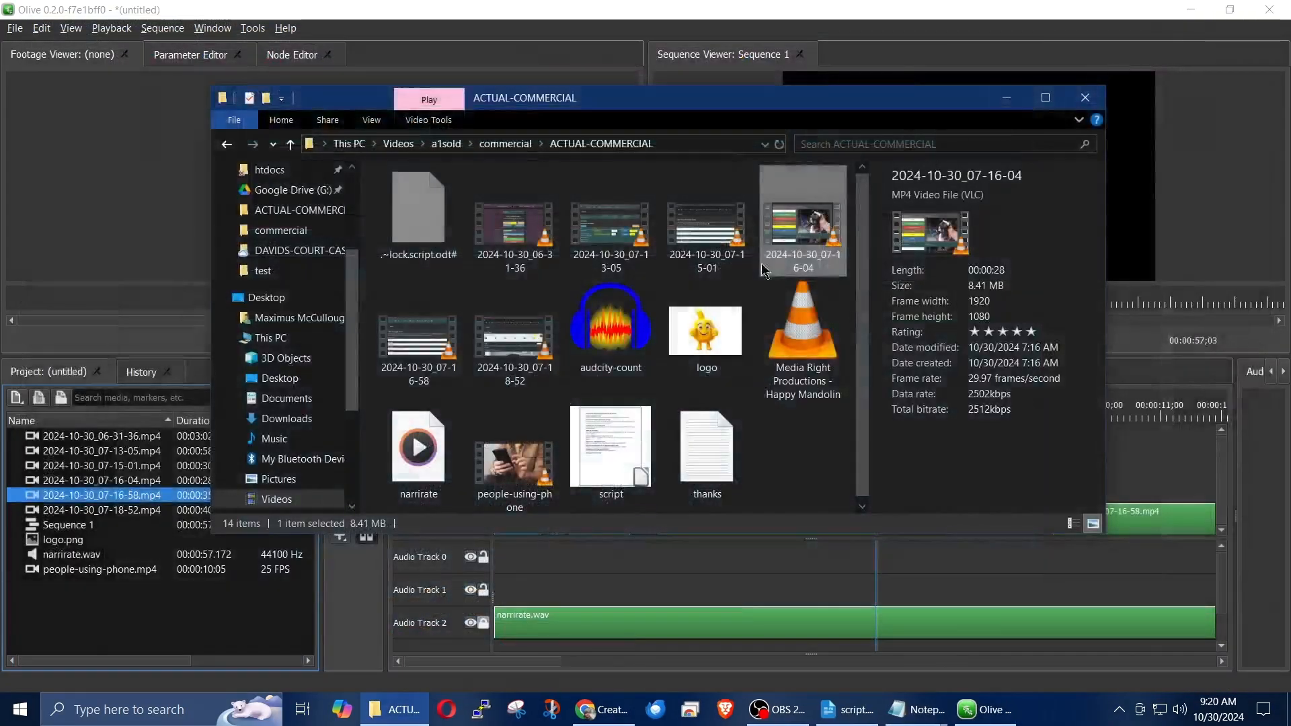
click(501, 345)
double_click(495, 339)
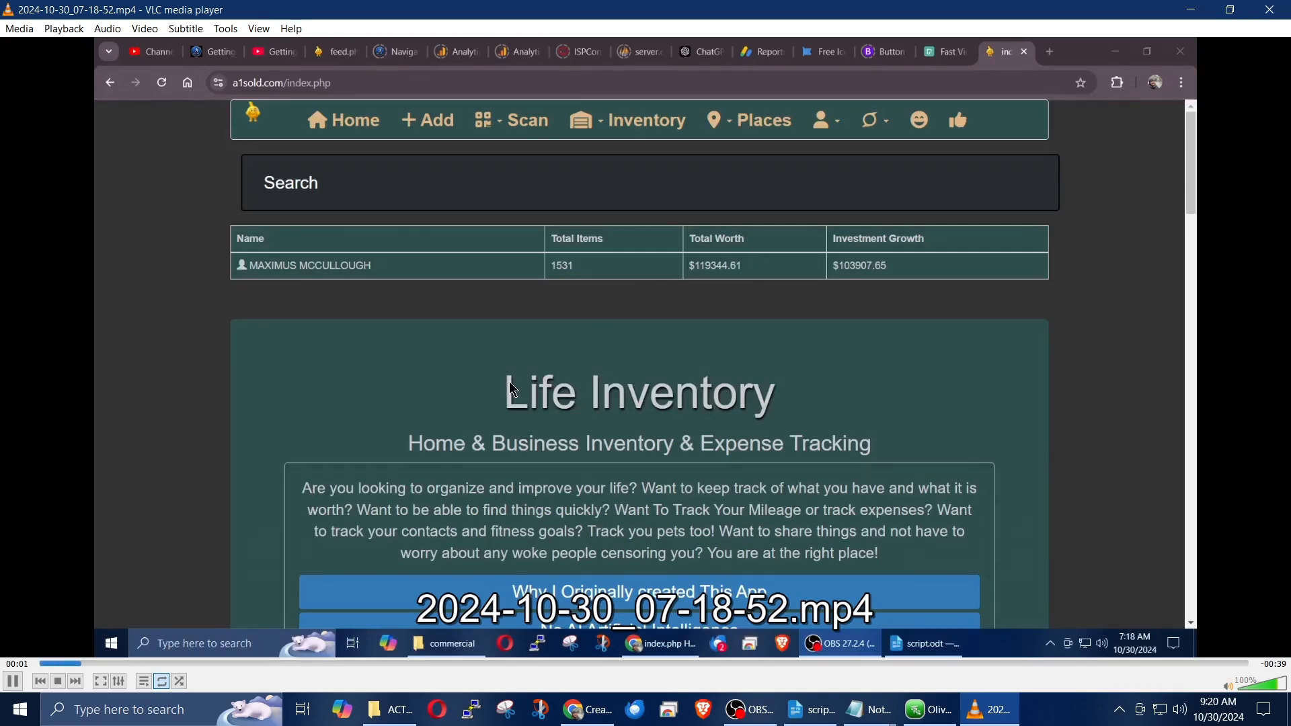
click(378, 665)
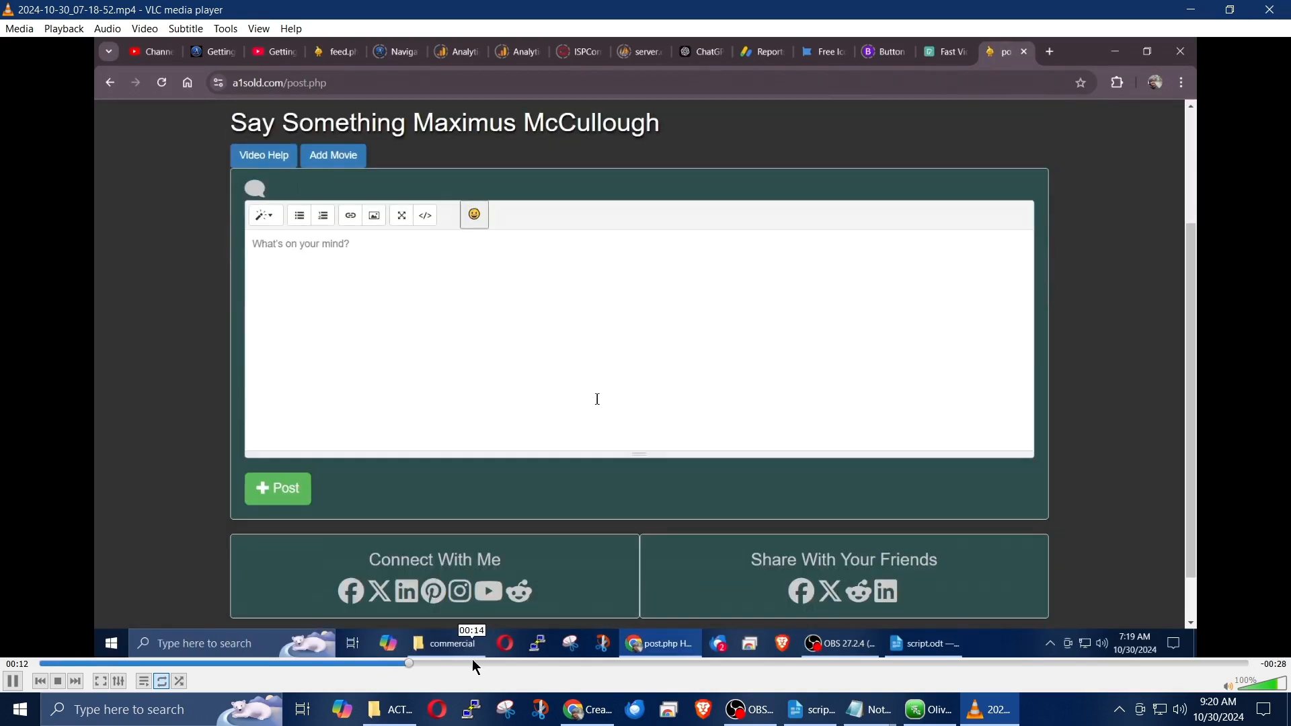
click(547, 664)
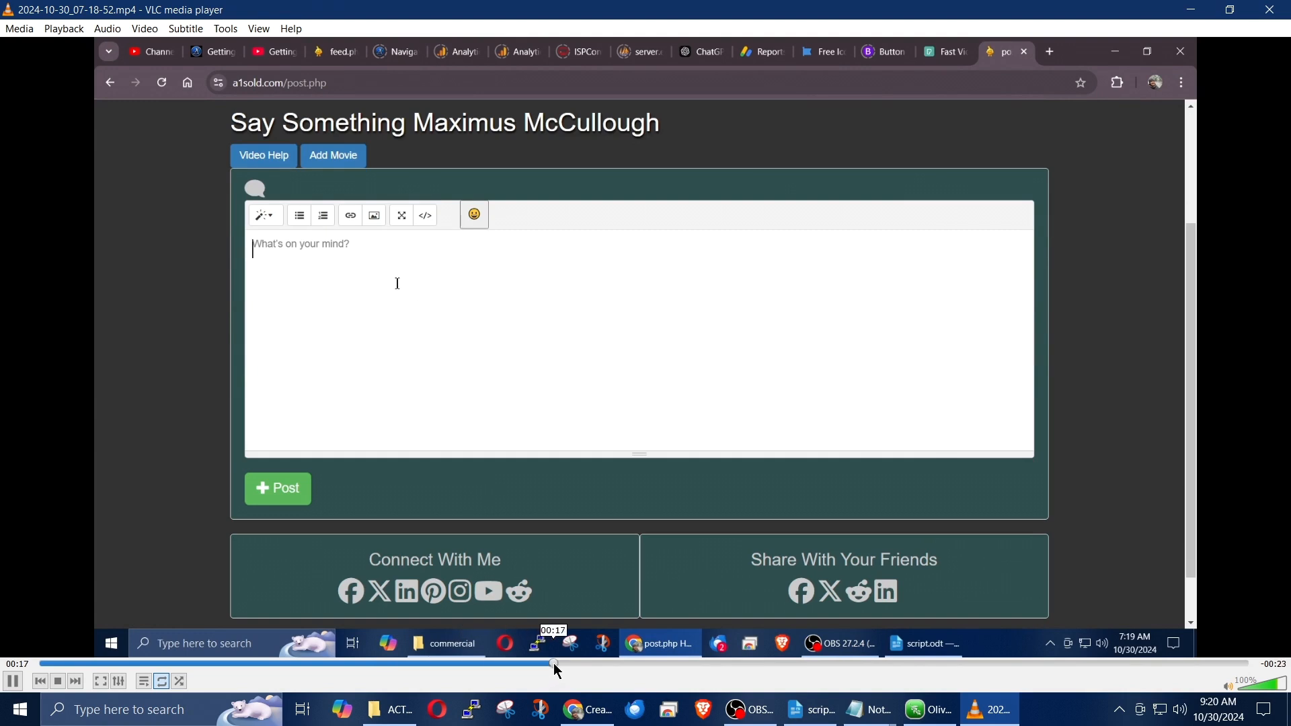
click(737, 666)
click(807, 666)
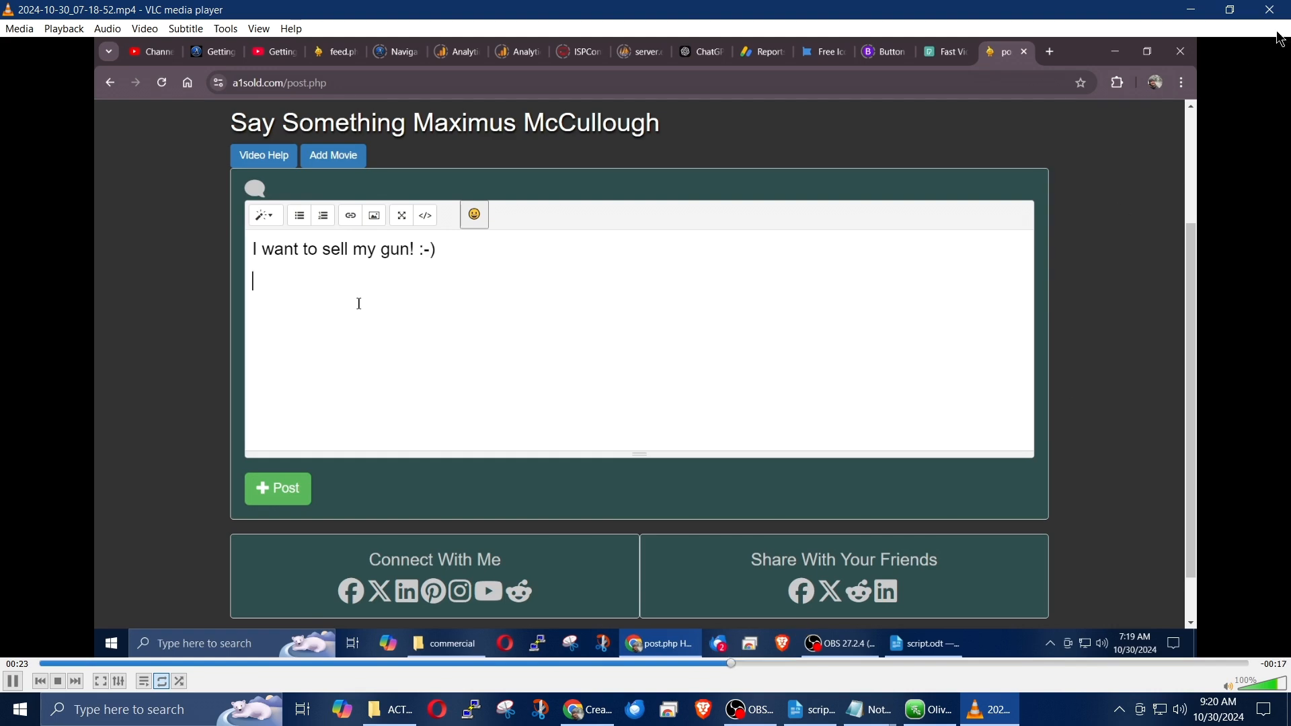
click(1271, 9)
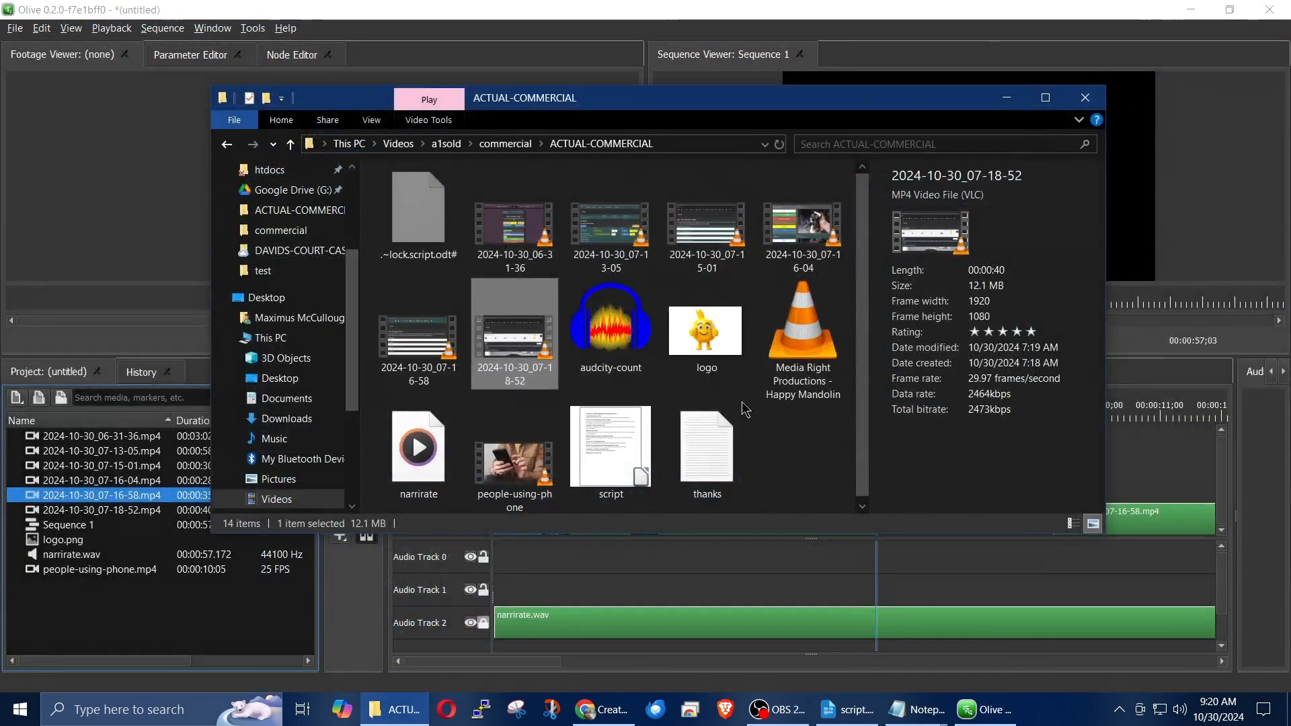
Preview the opening seconds of the 2024-10-30_07-13-05 recording in VLC to check its inventory footage
click(588, 229)
double_click(588, 228)
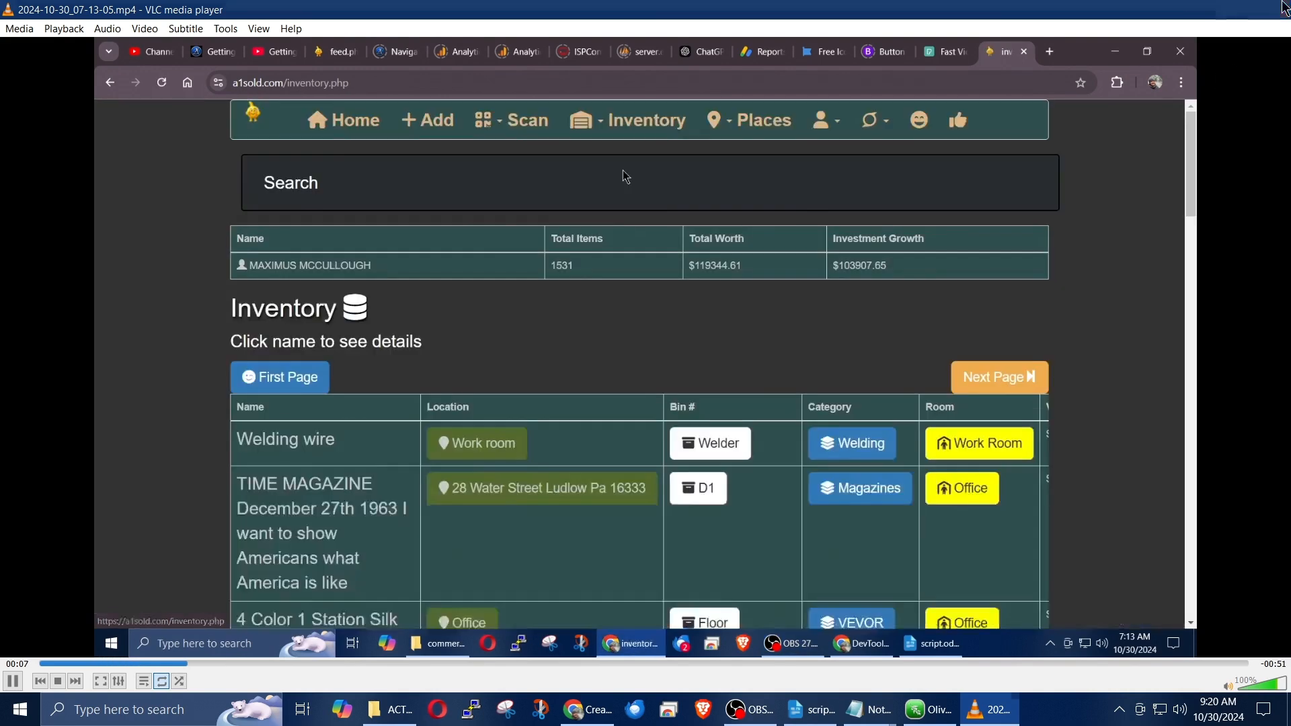
click(1285, 8)
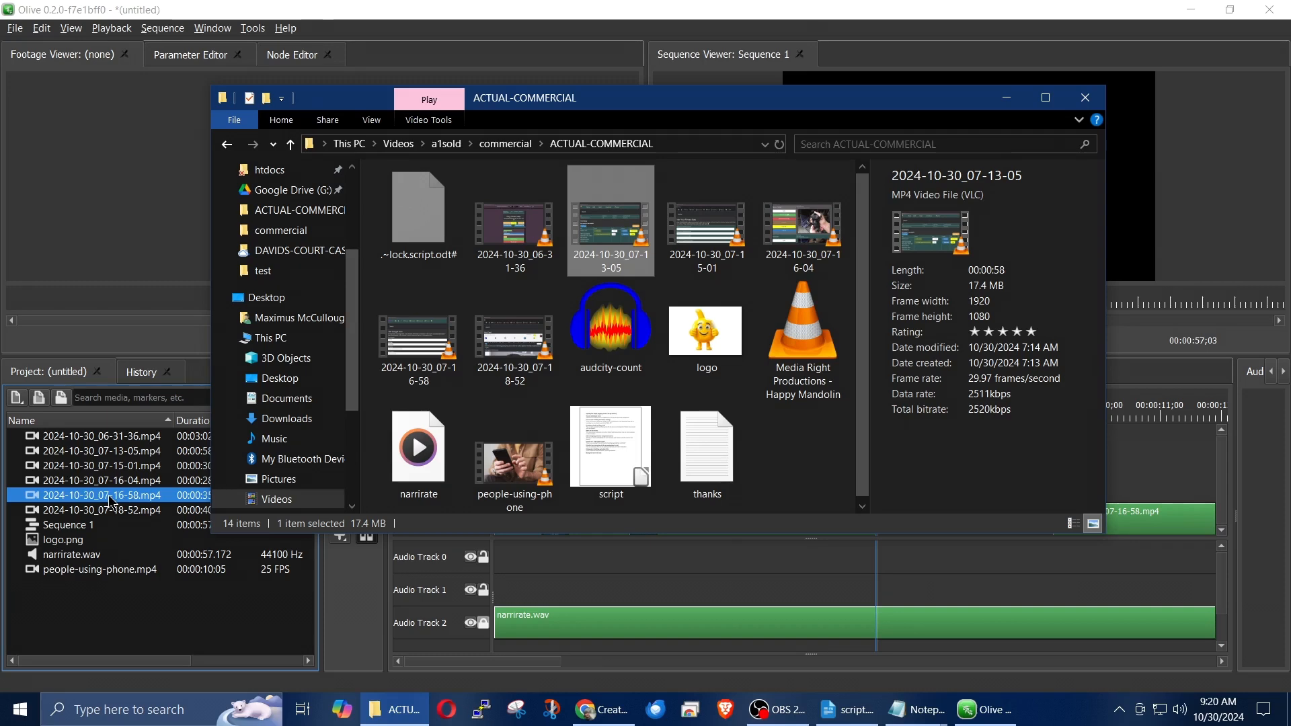
In Olive, delete the trailing 2024-10-30_07-16-58.mp4 segment and place 2024-10-30_07-13-05.mp4 on Video Track 0 at 00:00:06;09
click(111, 452)
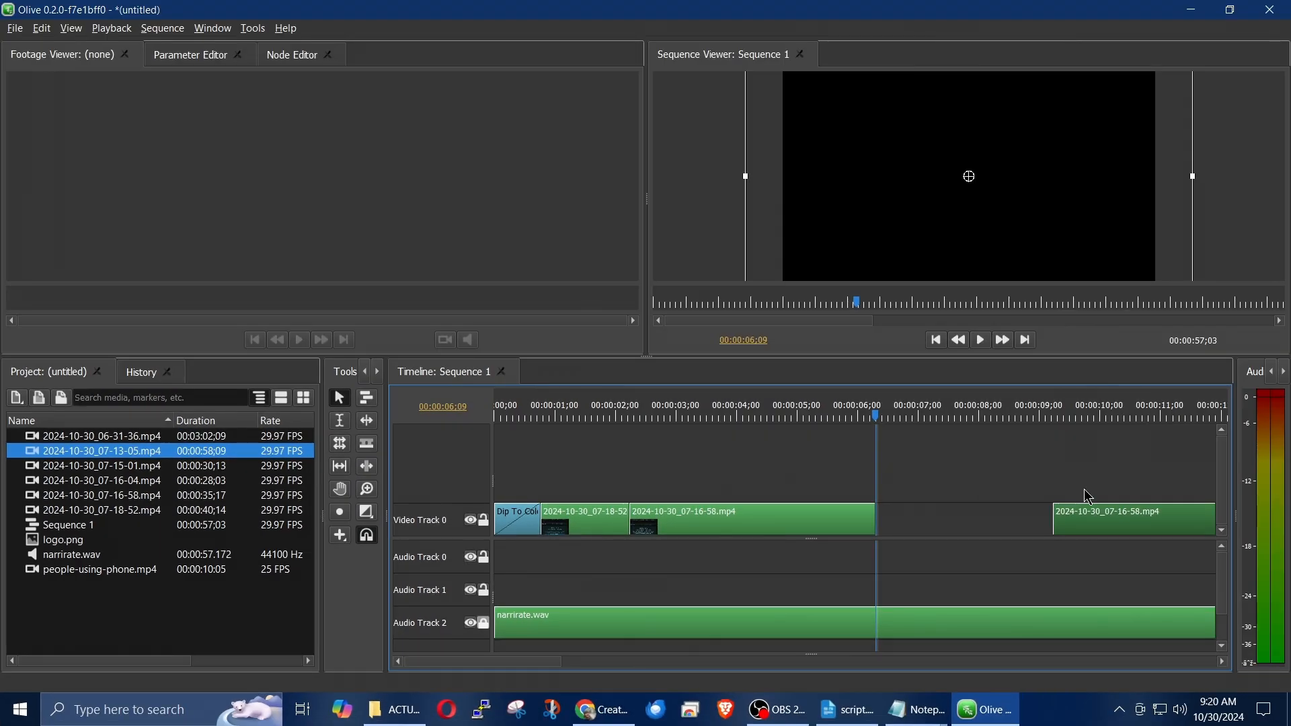
key(Delete)
drag(62, 455, 923, 522)
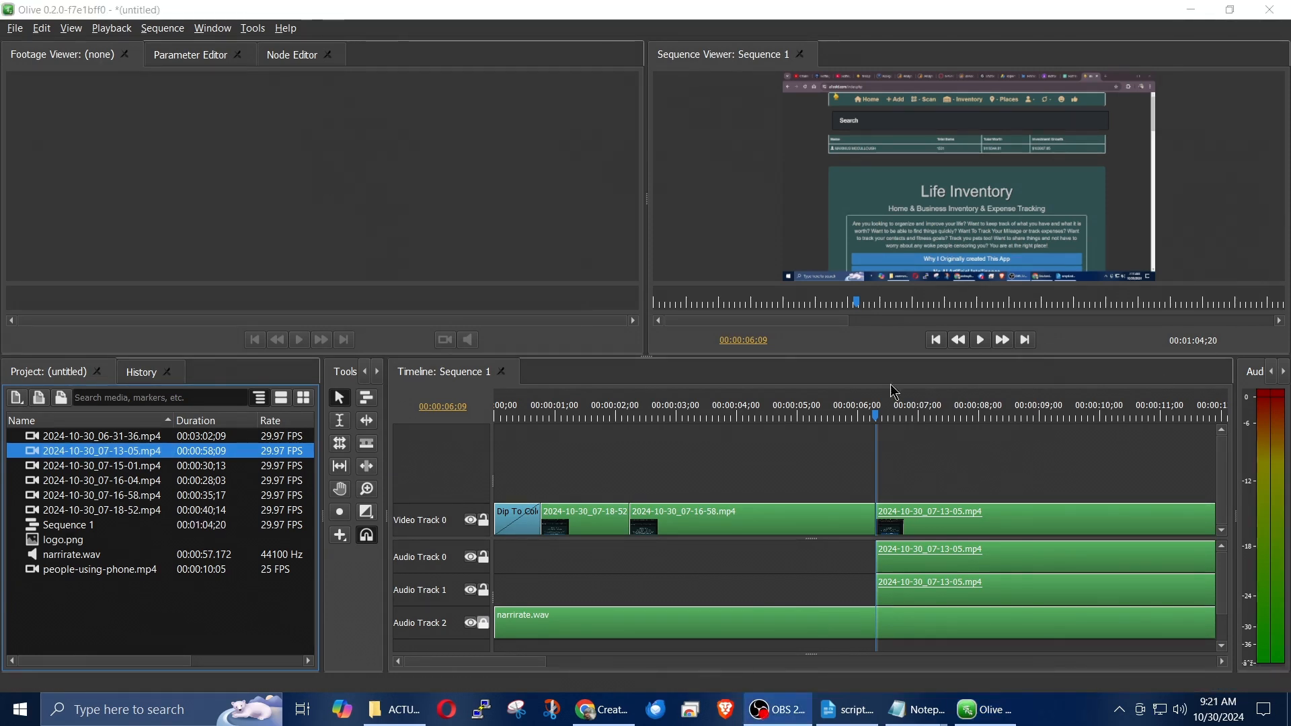
Play the sequence from 00:00:05;05 to 00:00:15;25 to compare the inserted inventory footage with the narration
click(809, 414)
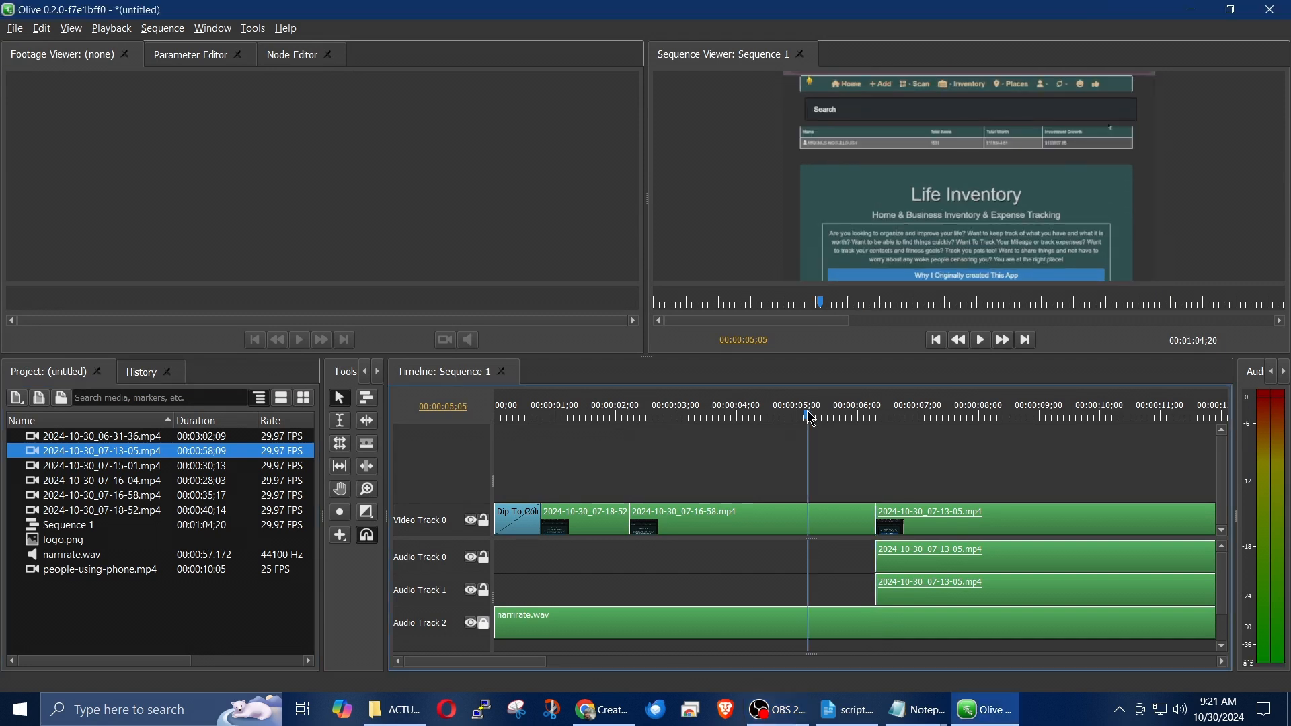
key(space)
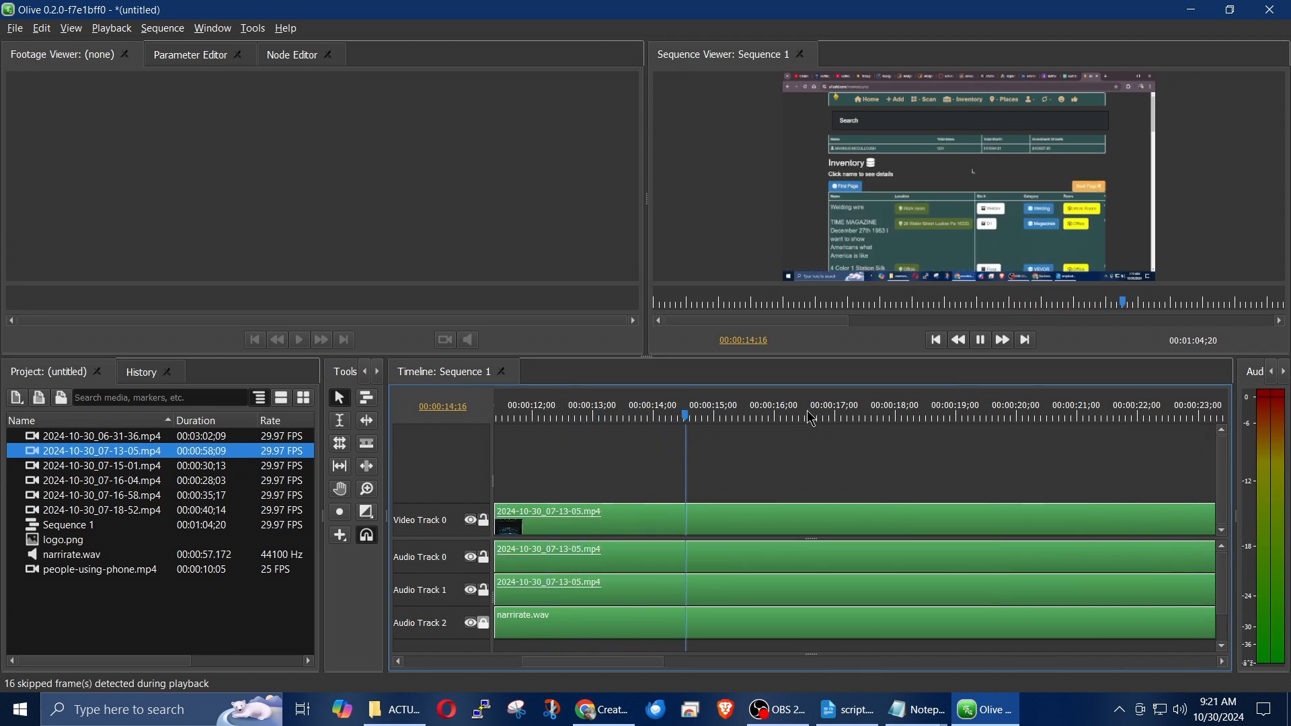
key(space)
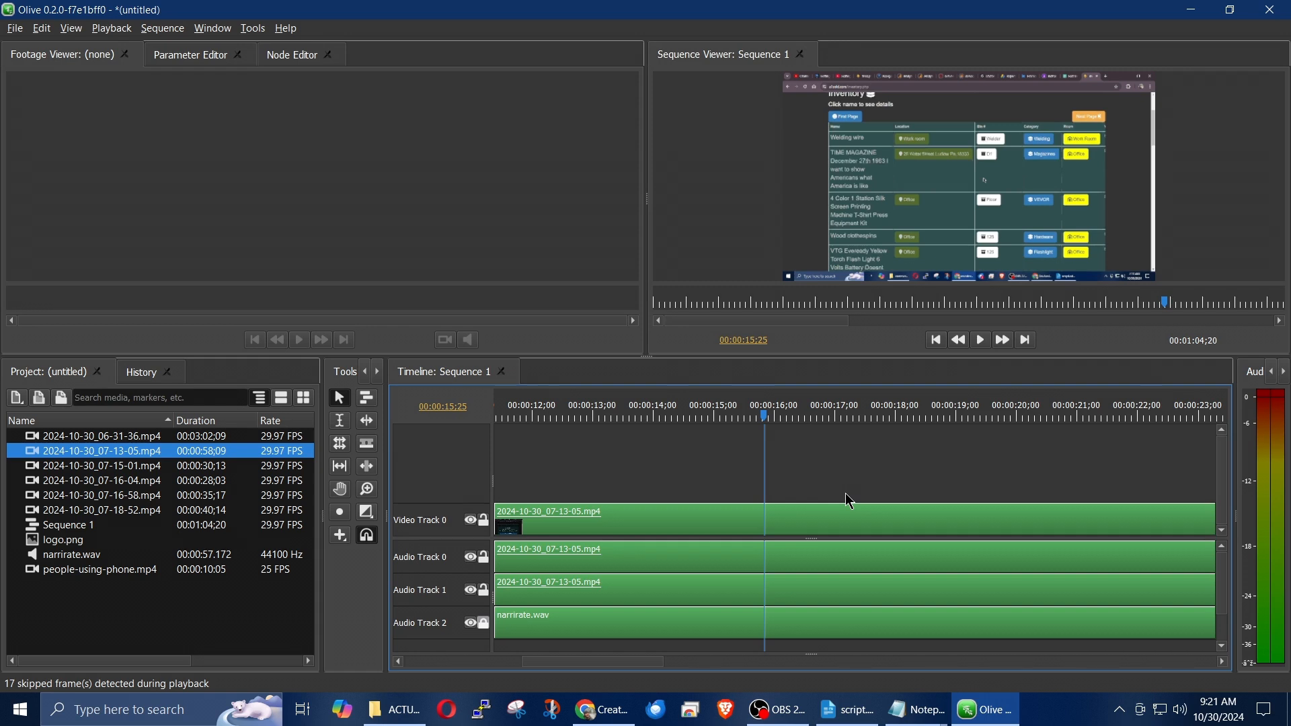
Unlink the 2024-10-30_07-13-05.mp4 clip and delete its audio from Audio Track 0 and Audio Track 1
click(796, 529)
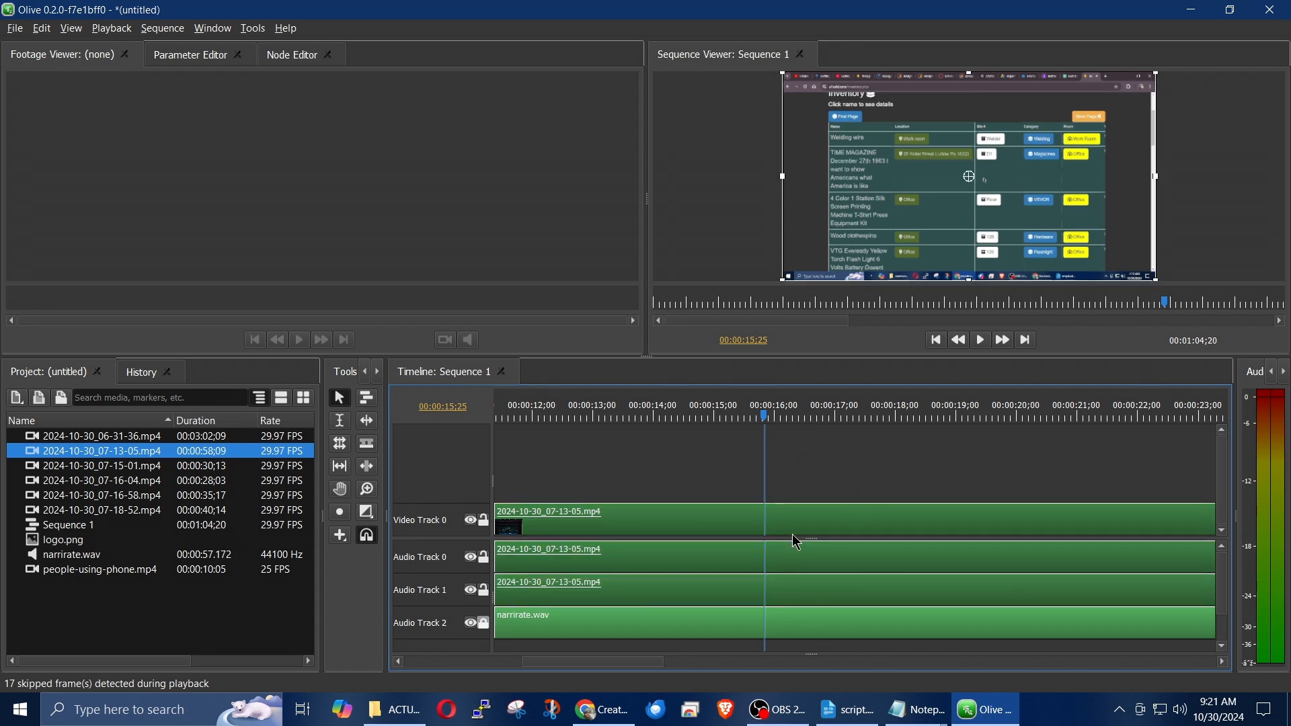
right_click(818, 524)
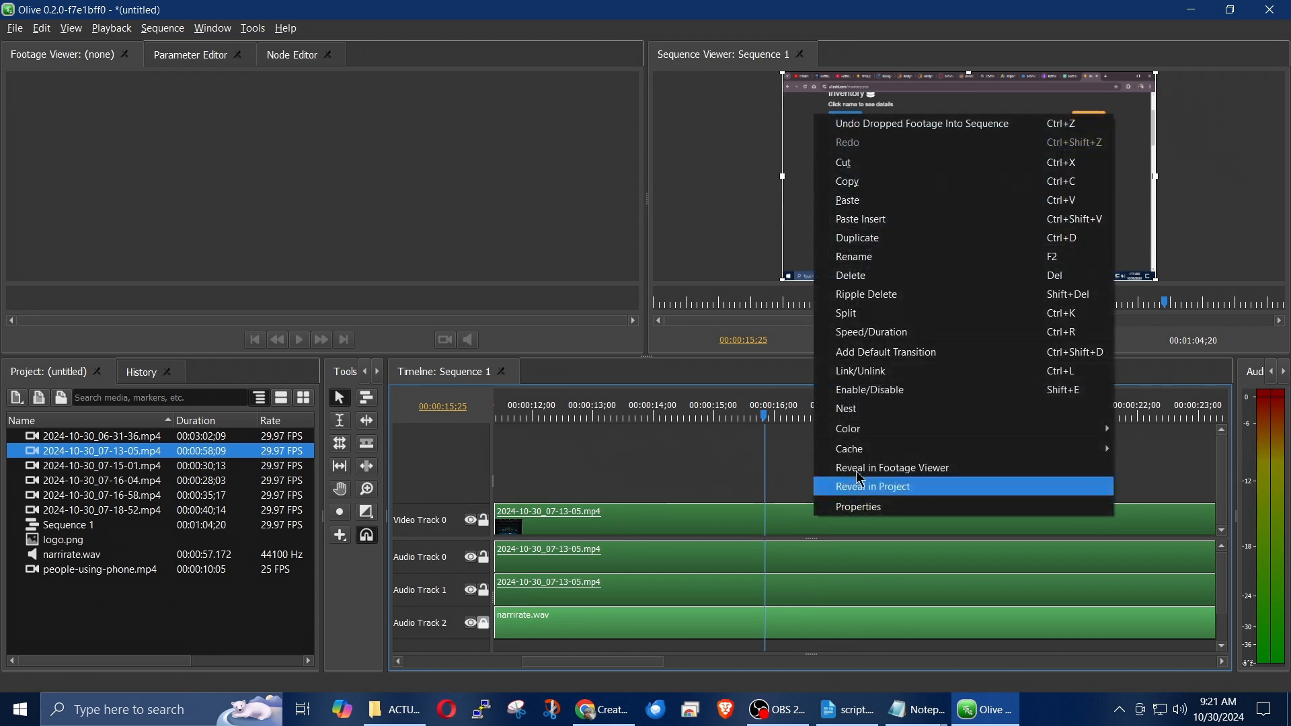
click(898, 378)
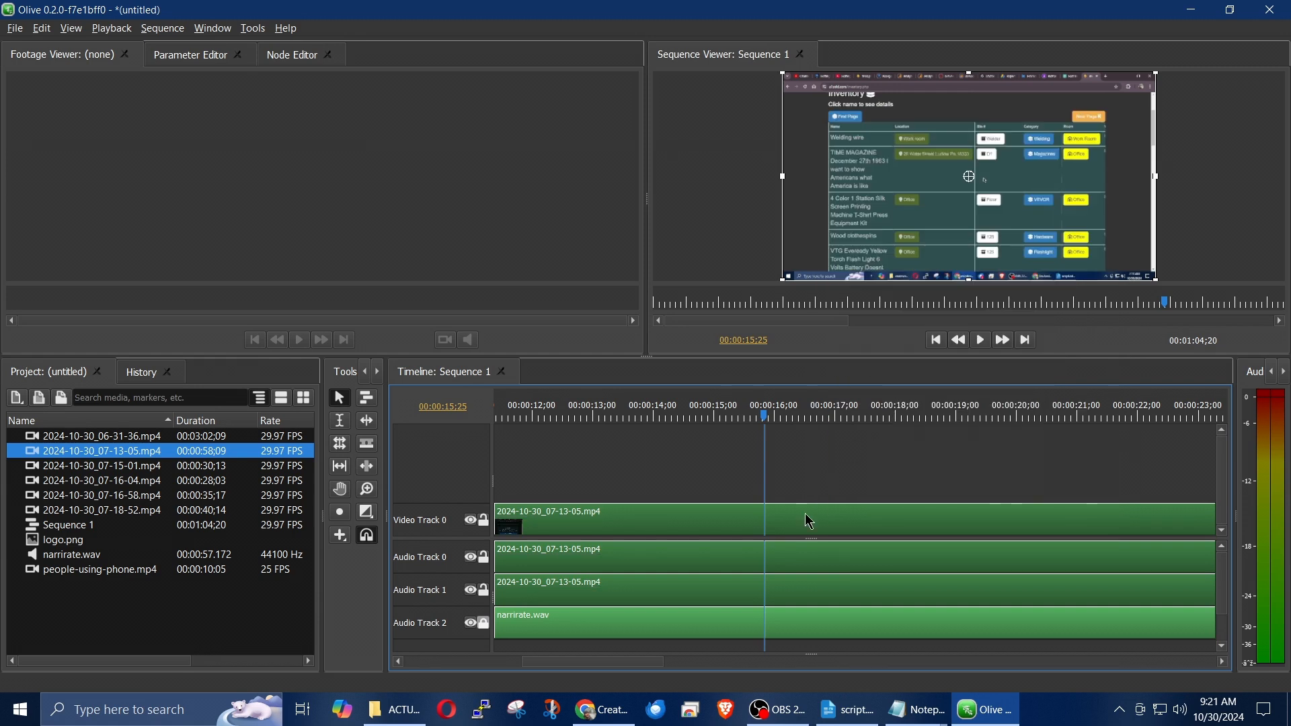
click(900, 481)
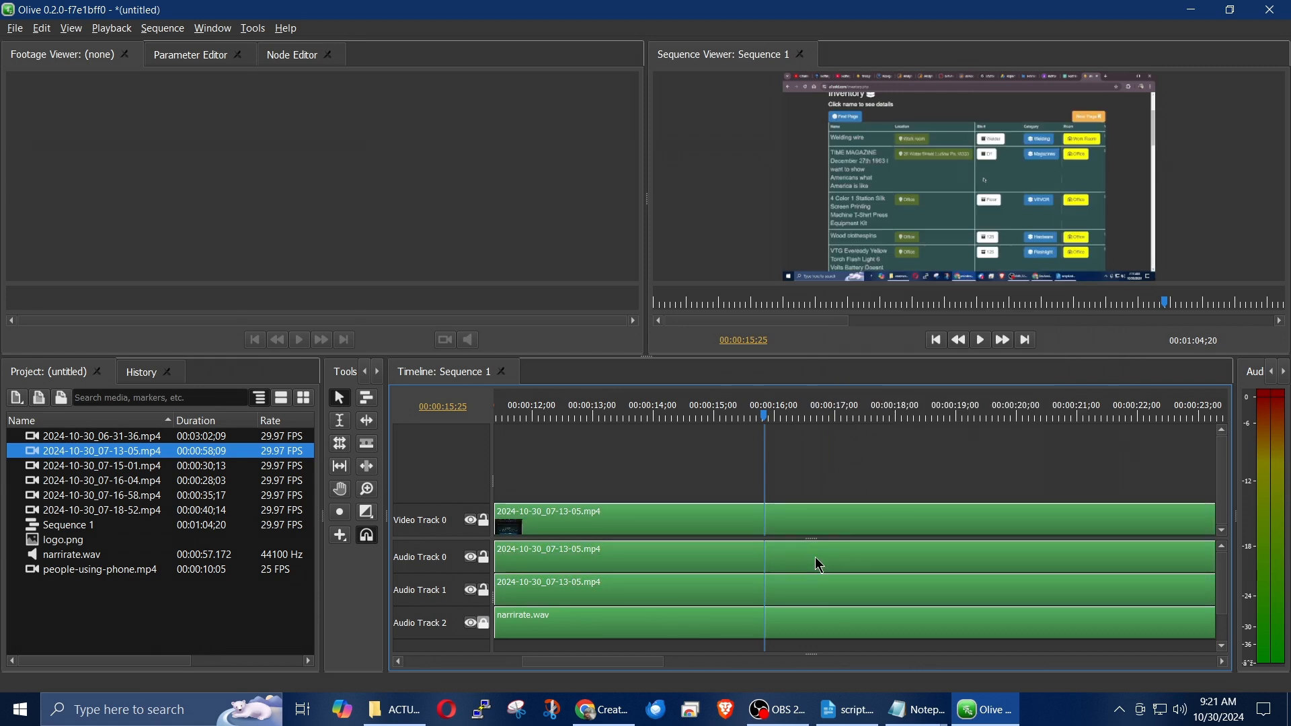
click(820, 565)
key(Delete)
click(820, 596)
key(Delete)
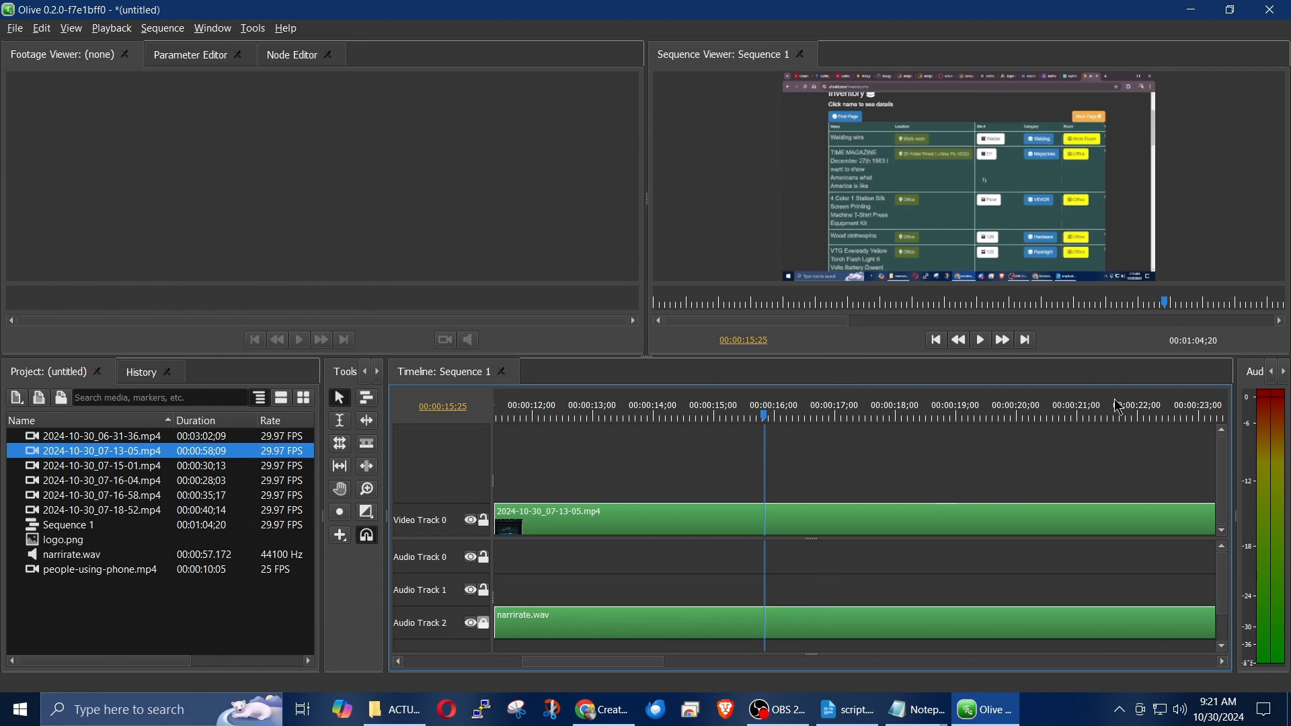
Set the speed of the 2024-10-30_07-13-05.mp4 clip on Video Track 0 to 200%
drag(614, 673, 516, 676)
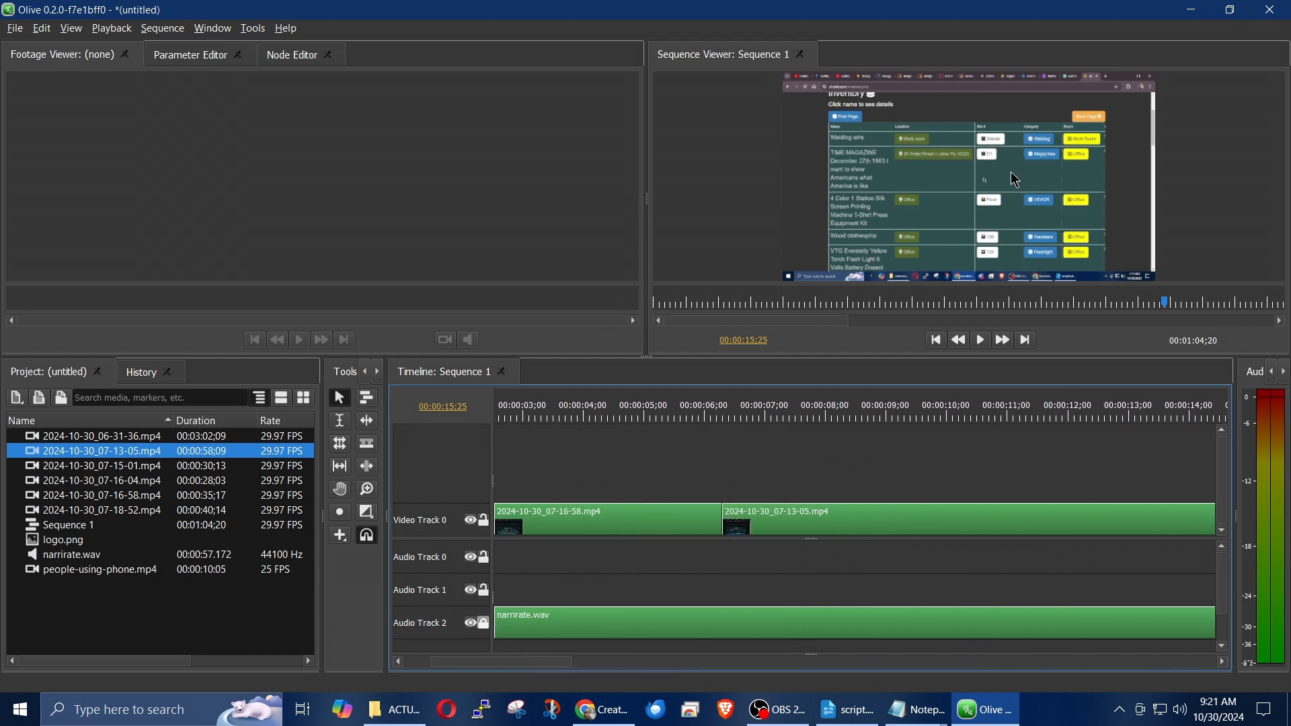
click(817, 524)
right_click(817, 524)
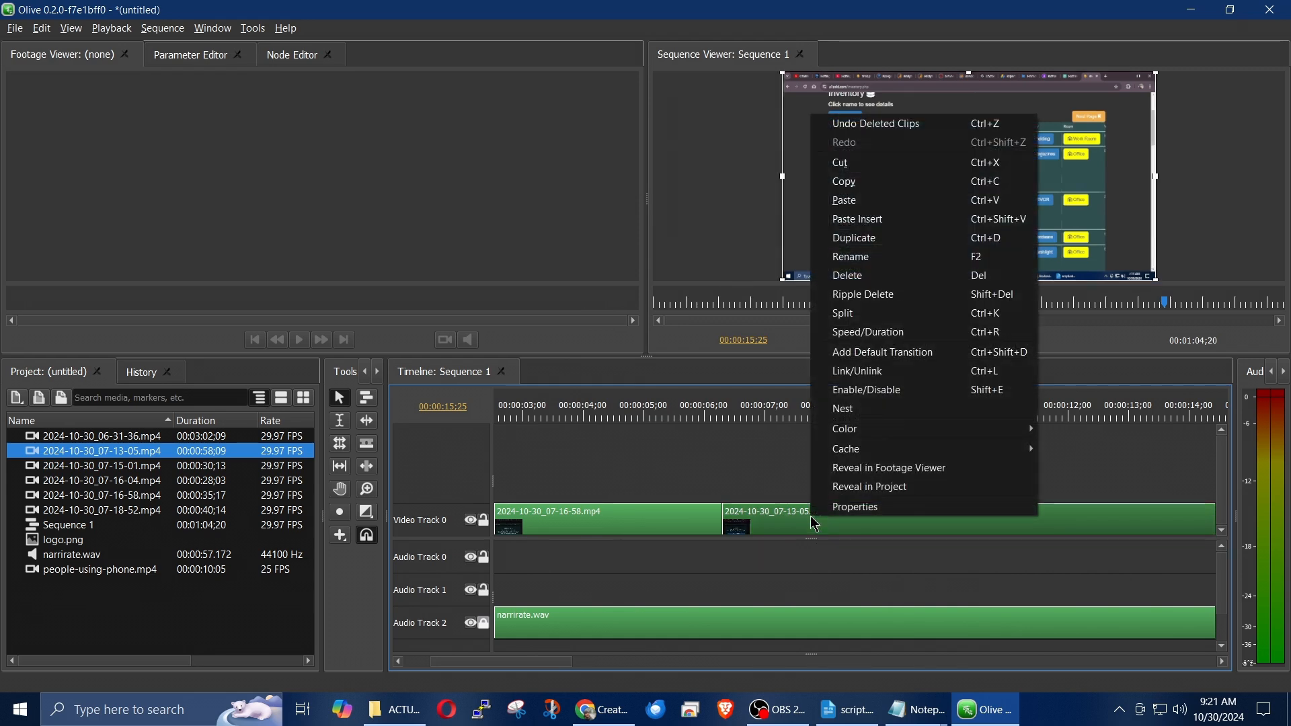
click(889, 338)
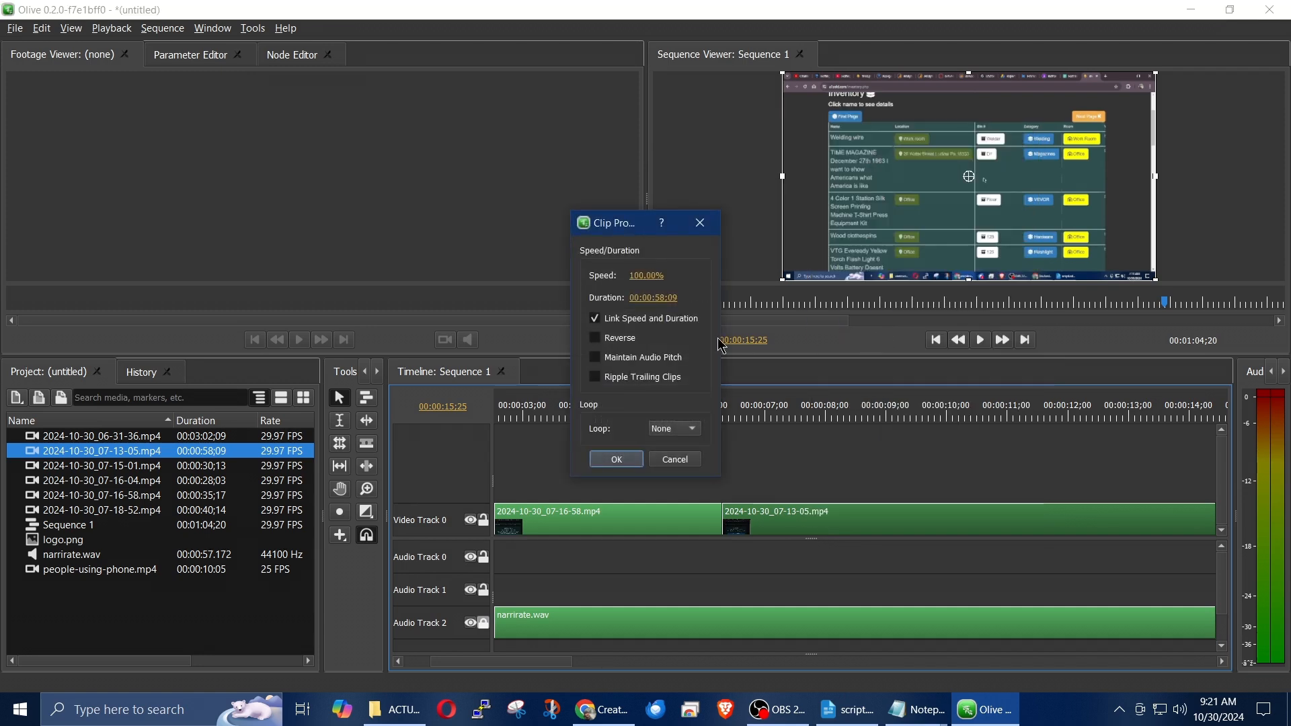
click(658, 277)
text(200)
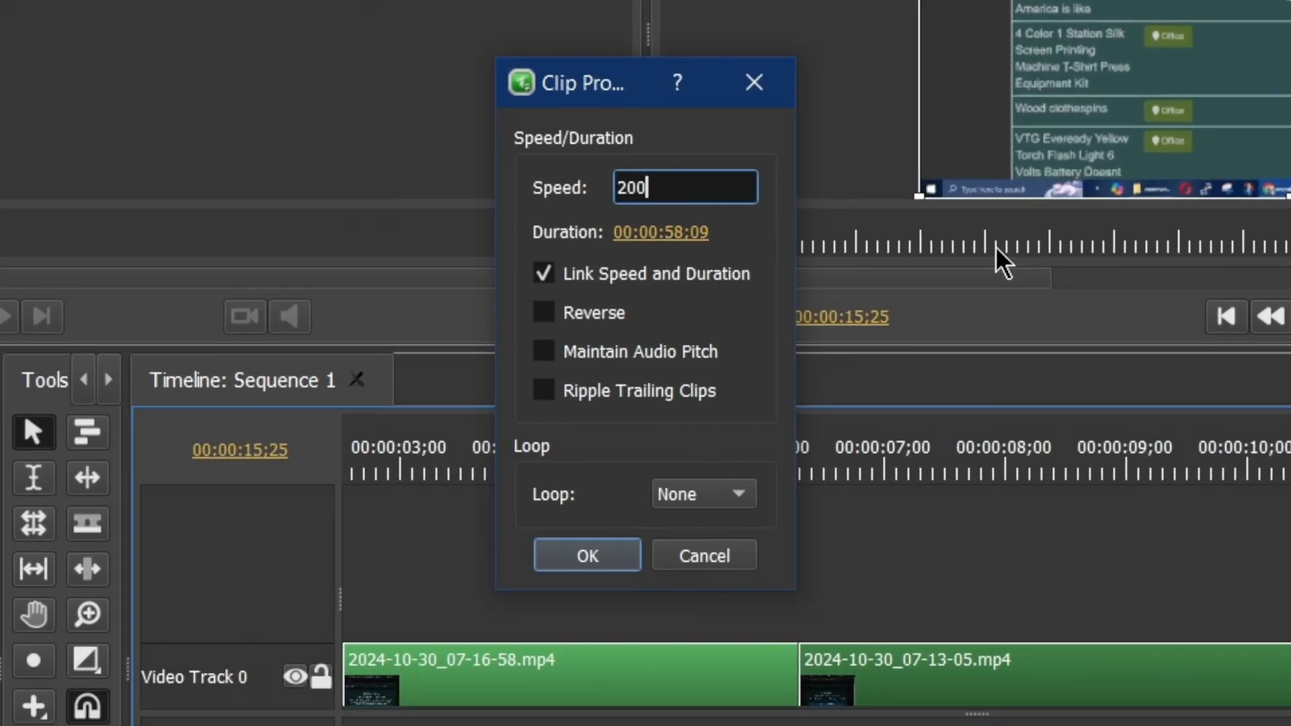
key(Return)
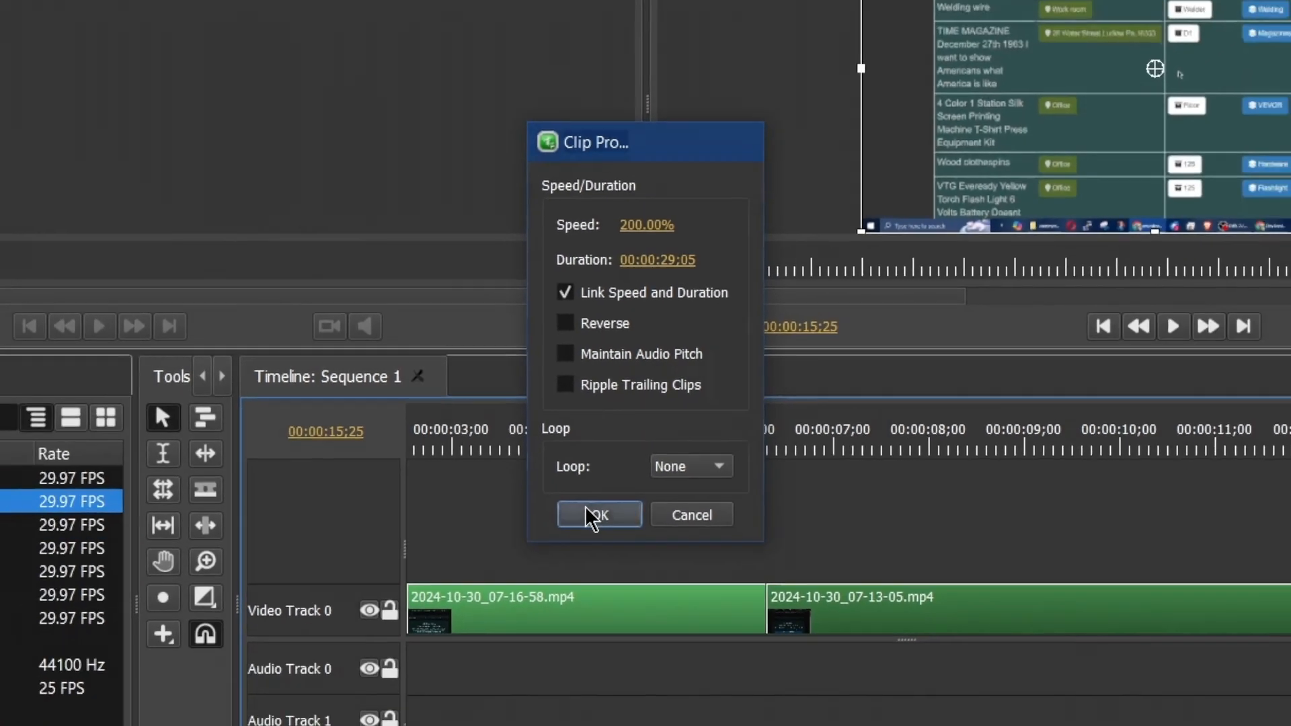
click(572, 550)
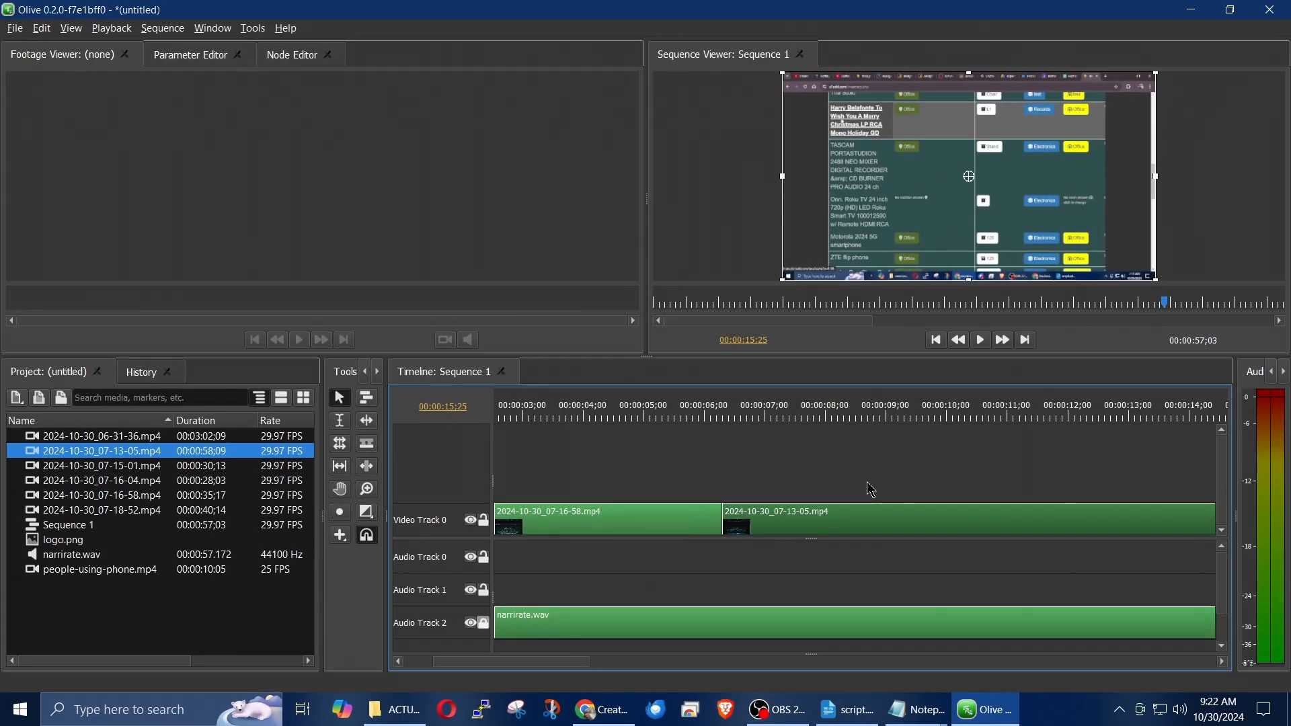
Play the sequence across the cut into 2024-10-30_07-13-05.mp4, up to 00:00:08;14, to check the sped-up footage
key(minus)
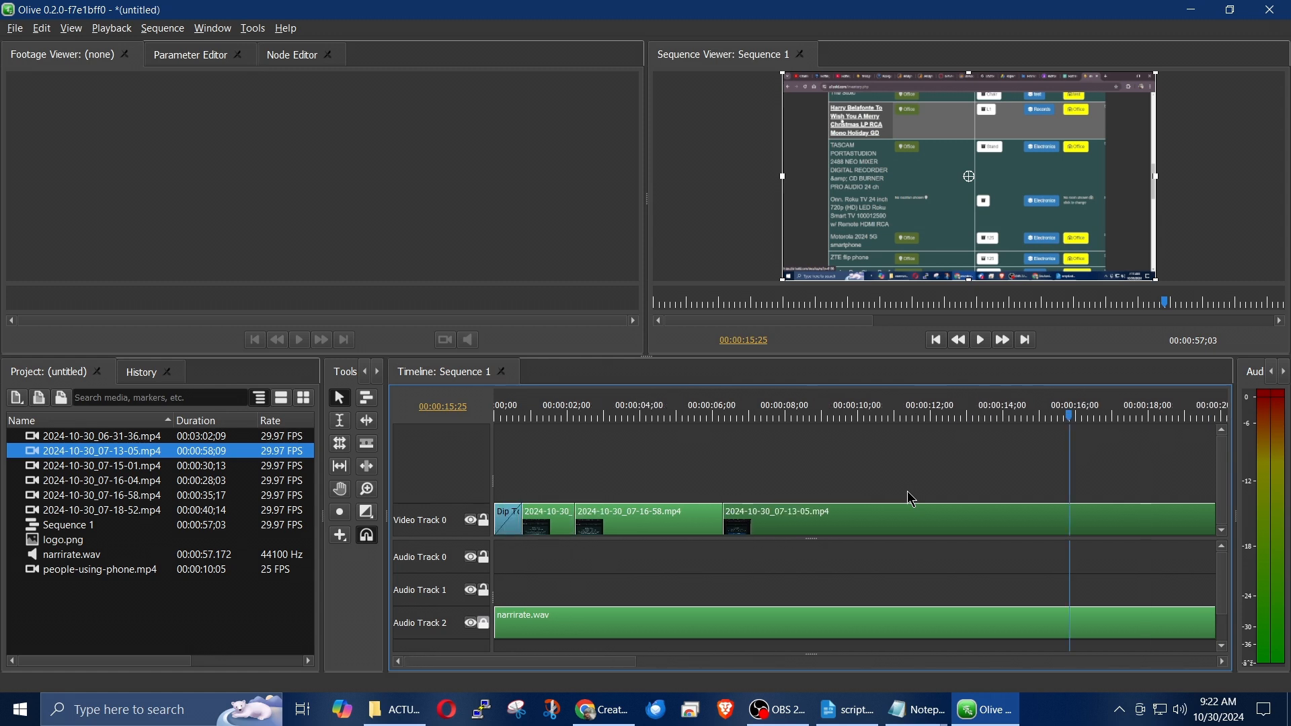
key(minus)
key(minus)
key(minus)
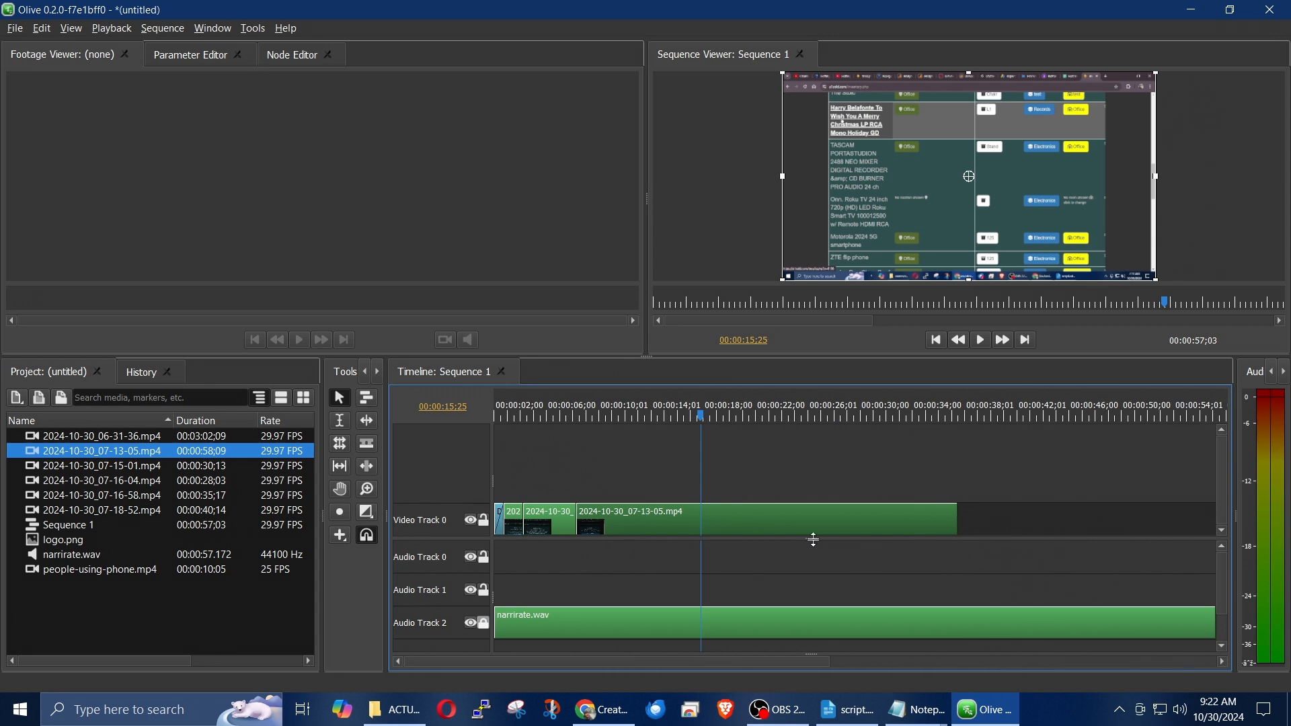
key(equal)
key(equal)
key(equal)
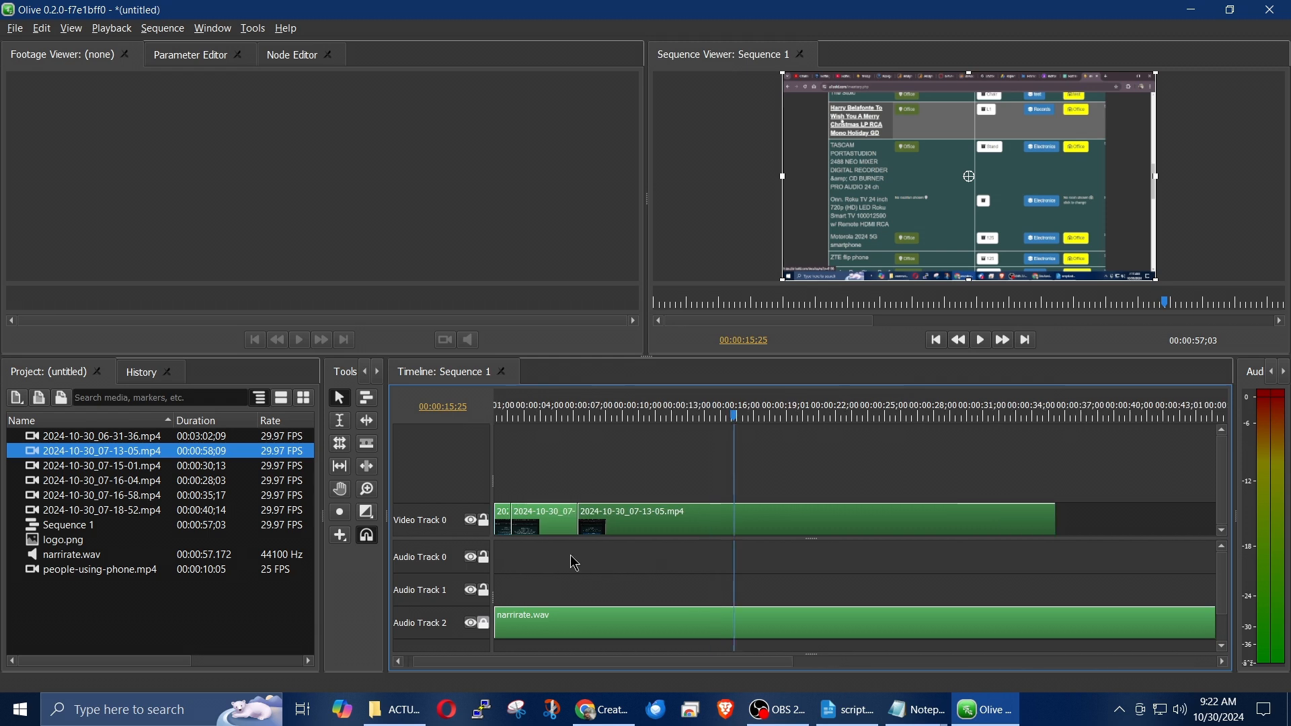
click(525, 418)
key(space)
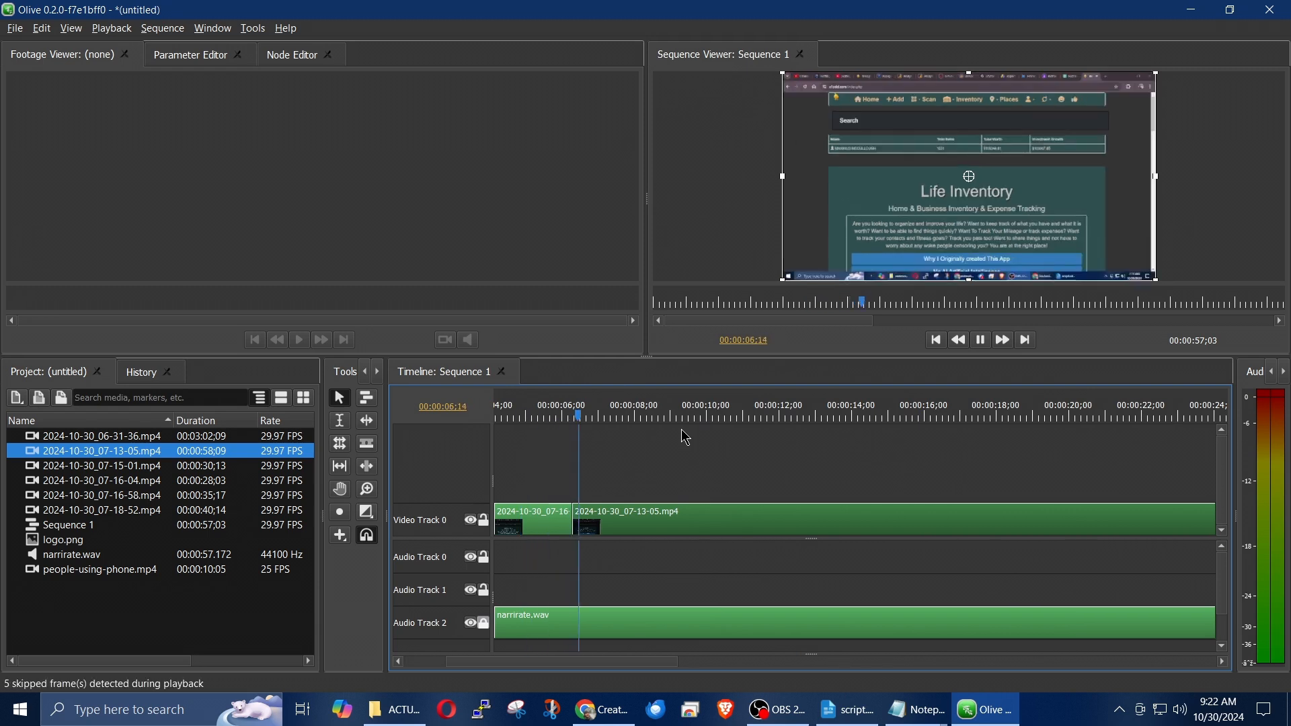
key(space)
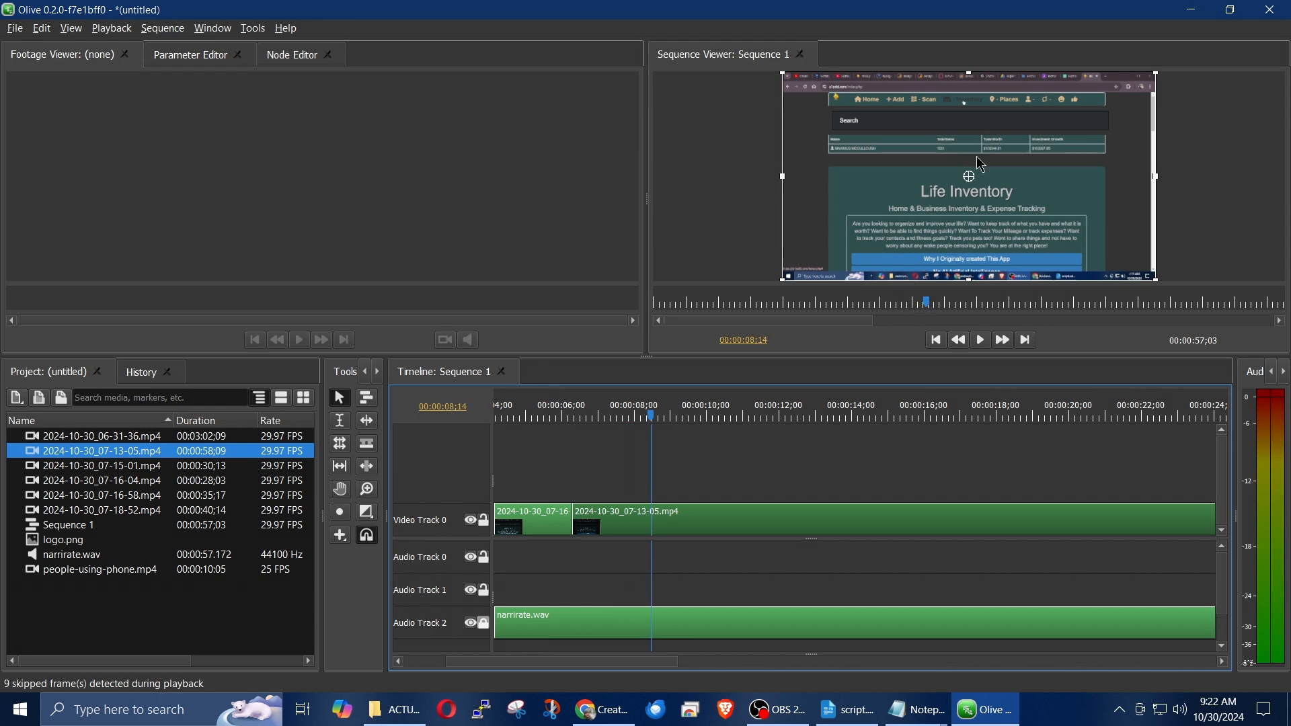
Set the scale of the 2024-10-30_07-13-05.mp4 clip to 120% to match the preceding 2024-10-30_07-16-58.mp4 segment
click(550, 522)
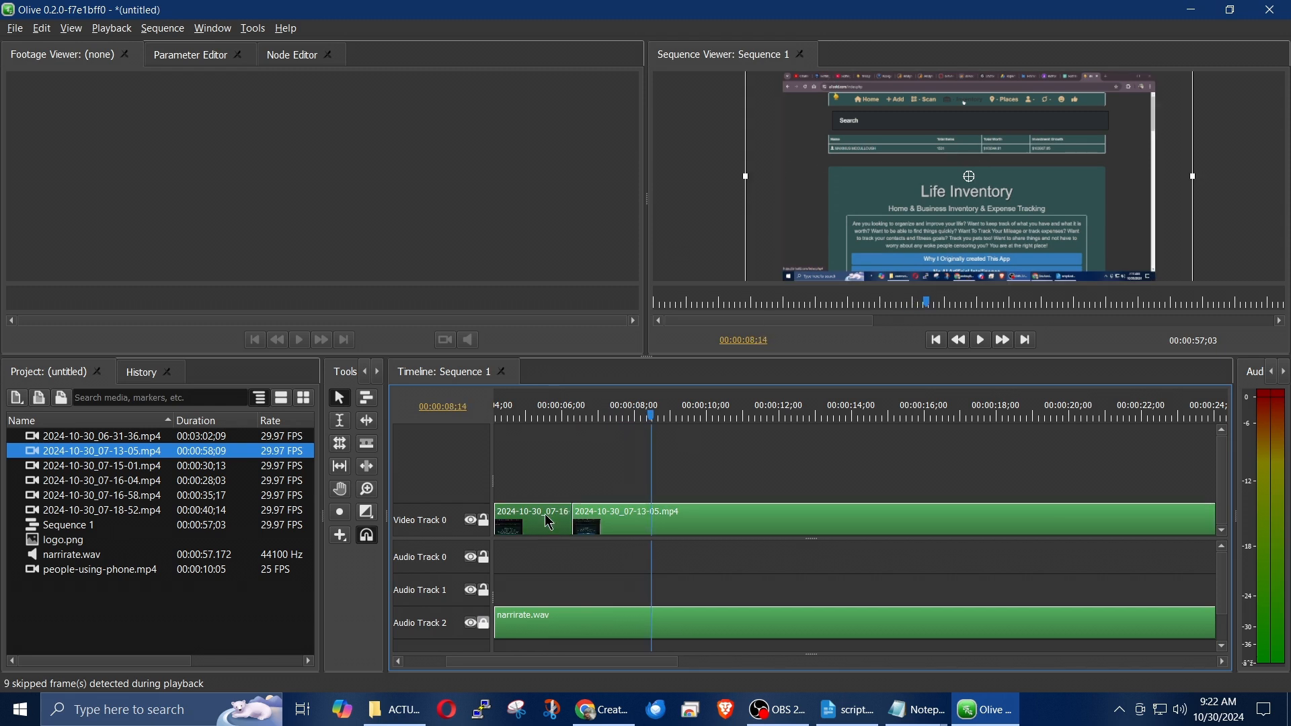
click(177, 57)
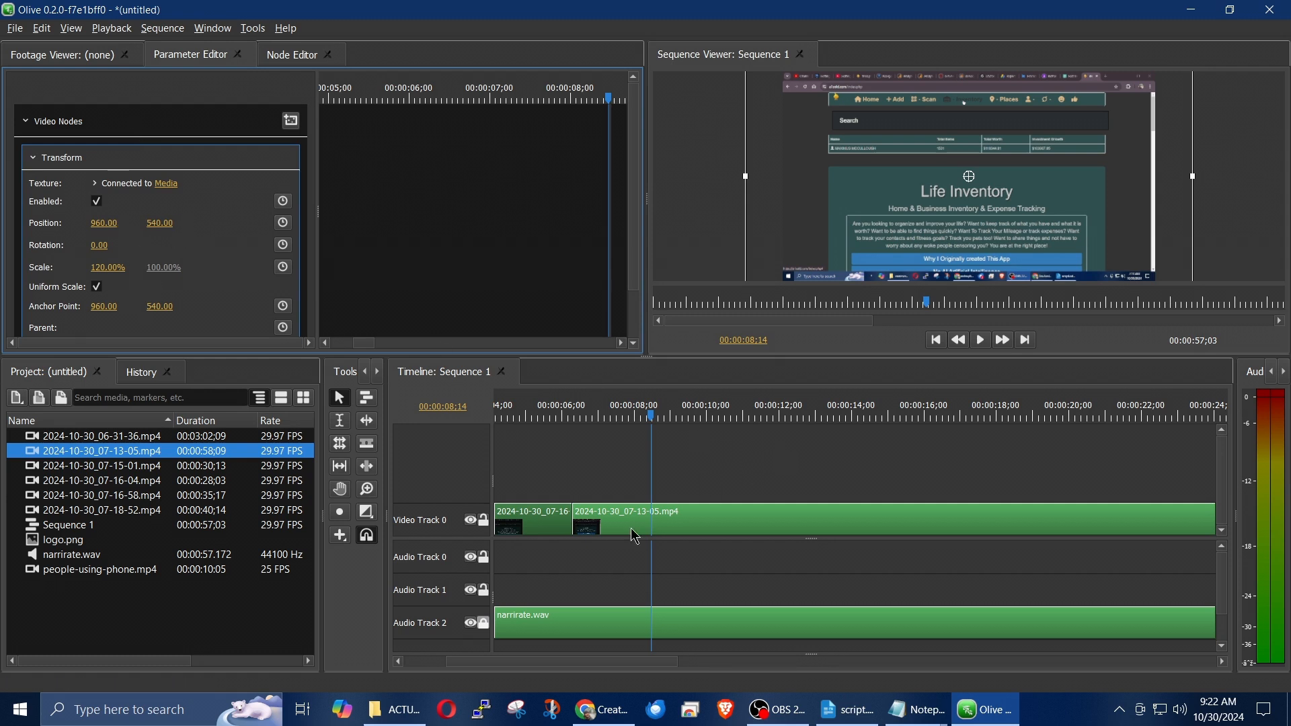
click(718, 521)
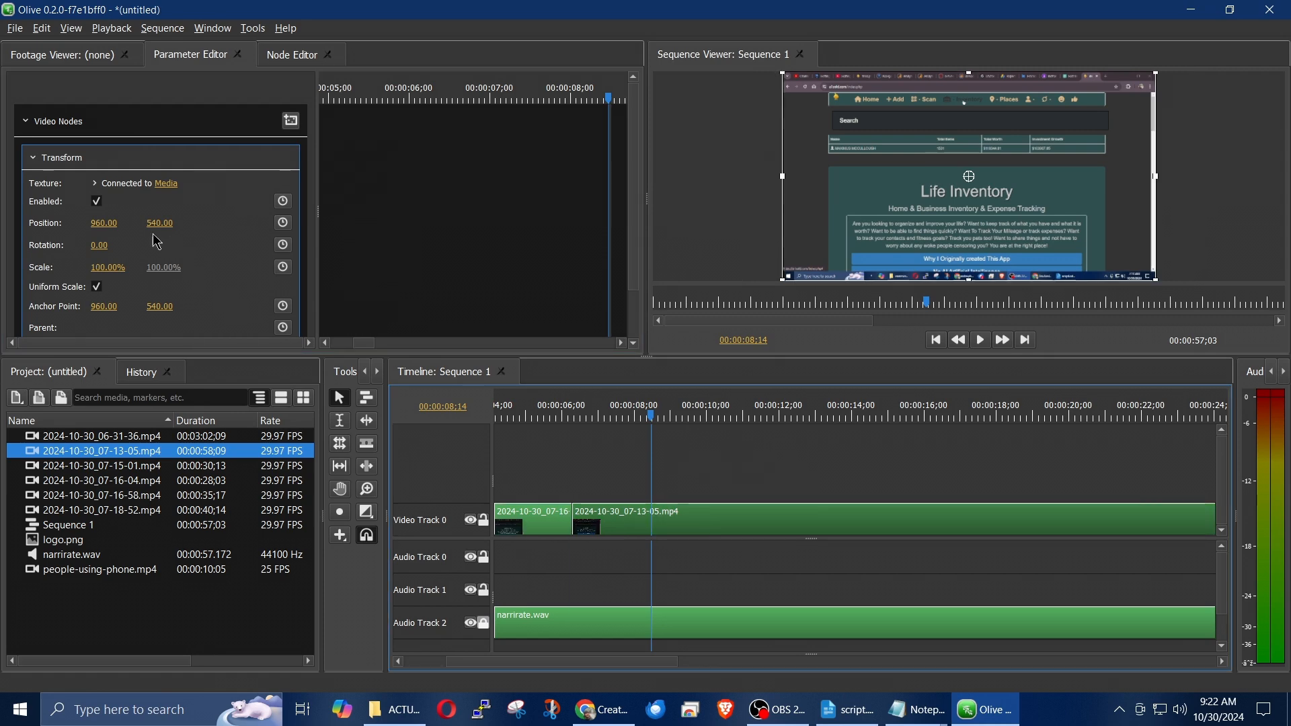
click(104, 269)
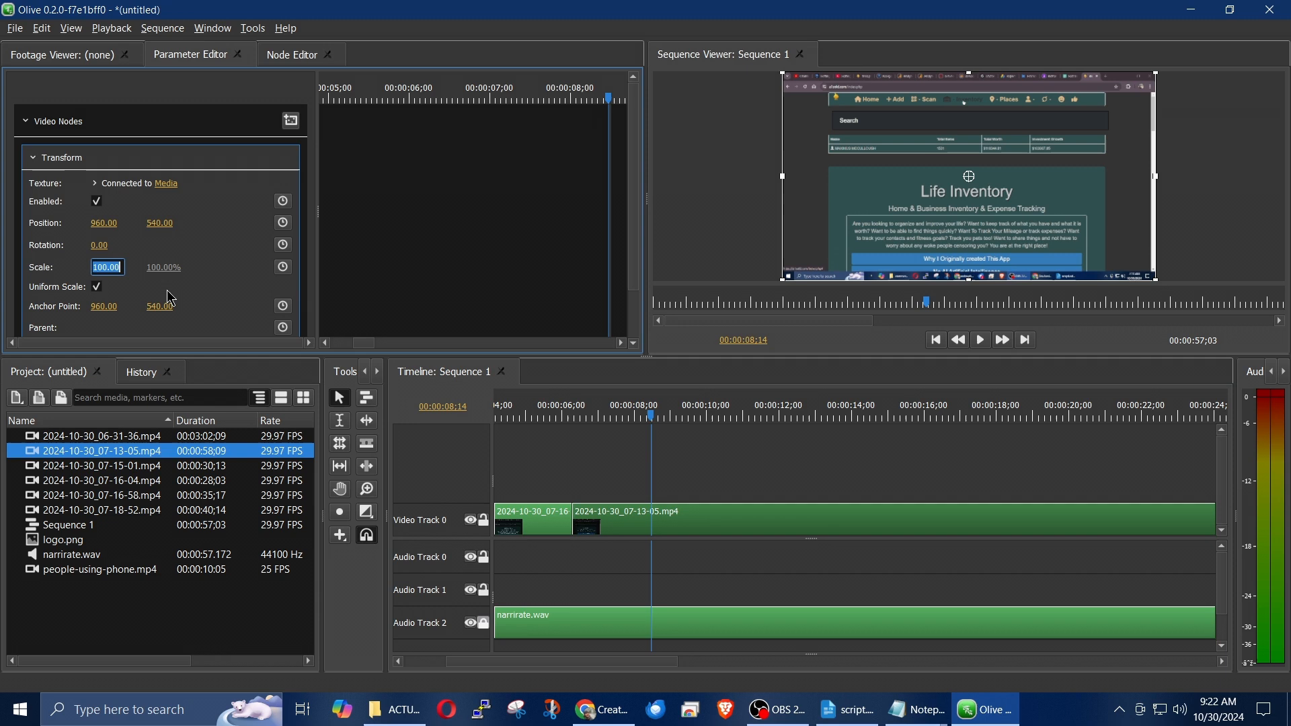
text(120)
key(Return)
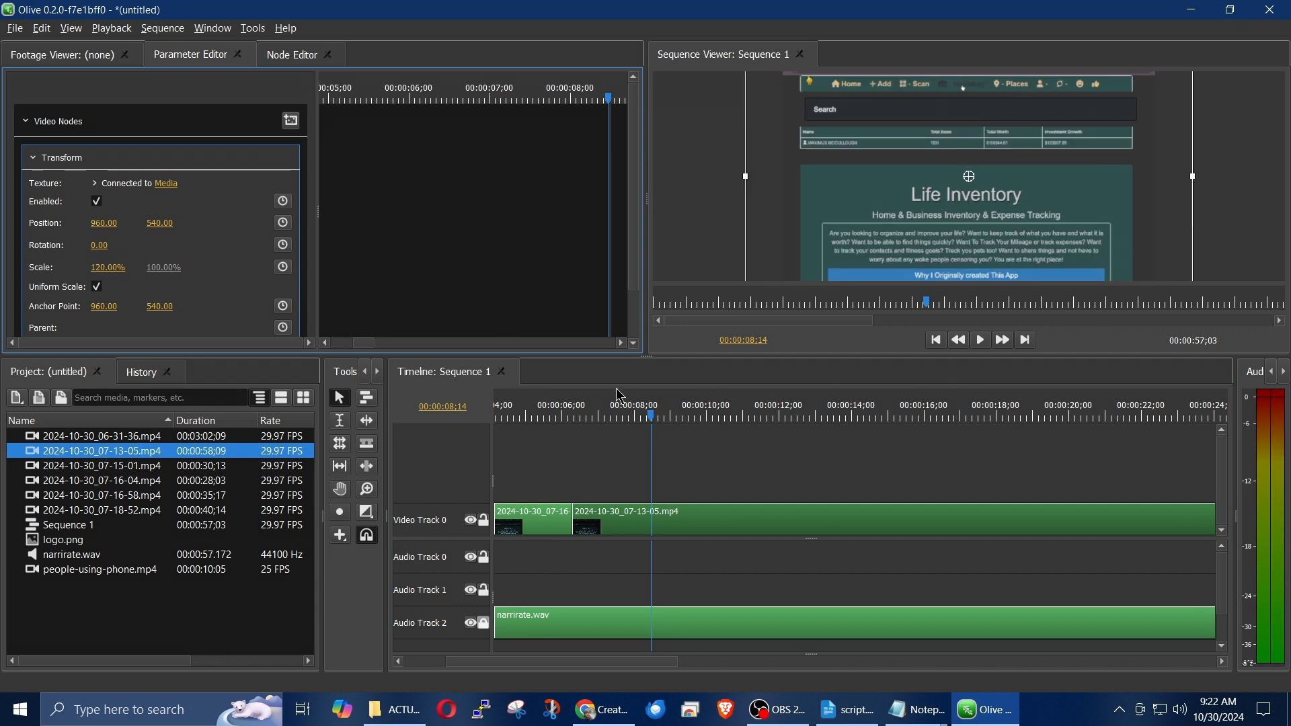
Set the vertical position of the 2024-10-30_07-16-58.mp4 segment just before the 07-13-05 clip to 506, matching the earlier segment
click(542, 528)
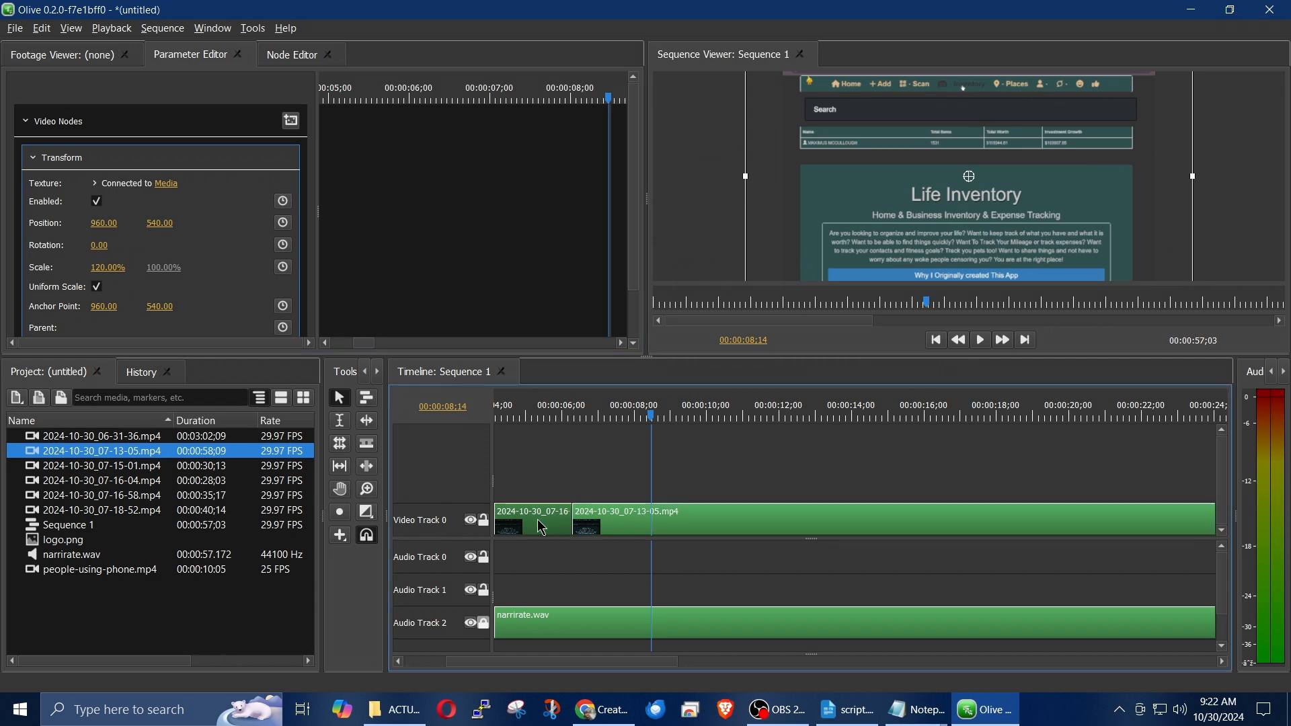
drag(642, 663, 567, 673)
click(555, 528)
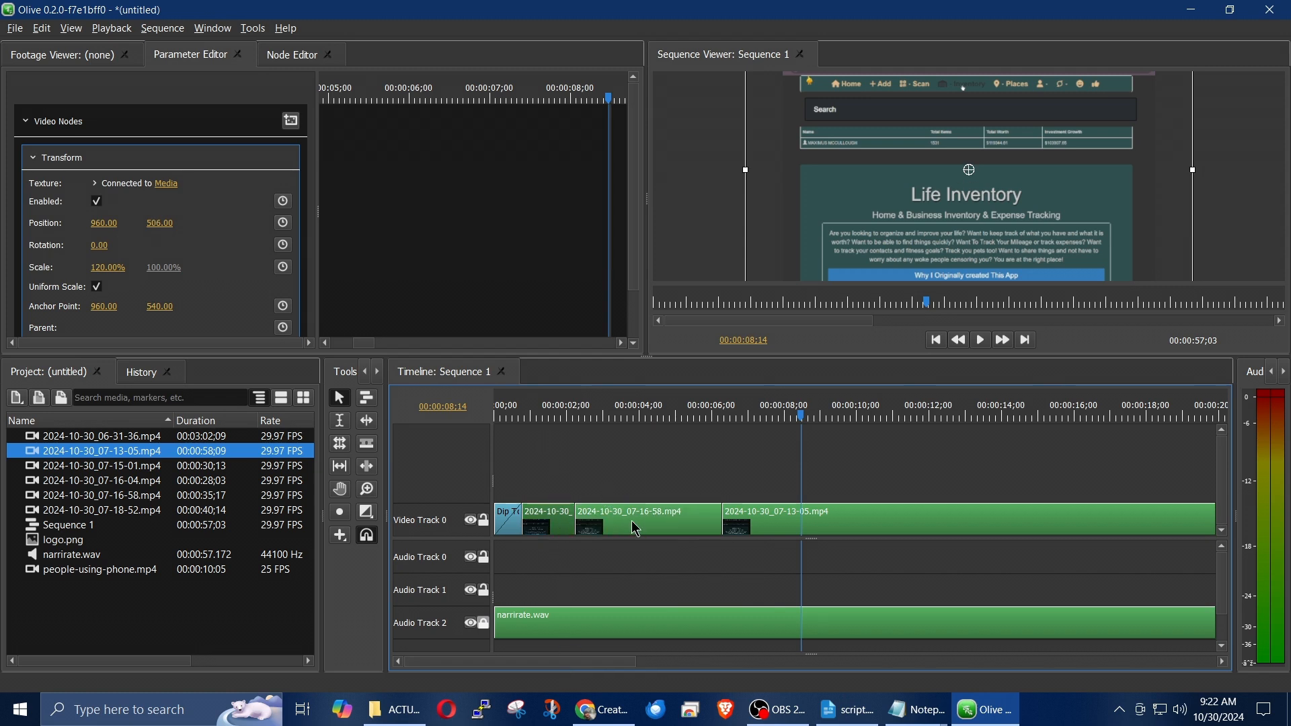
drag(161, 224, 177, 235)
click(173, 229)
text(506)
key(Return)
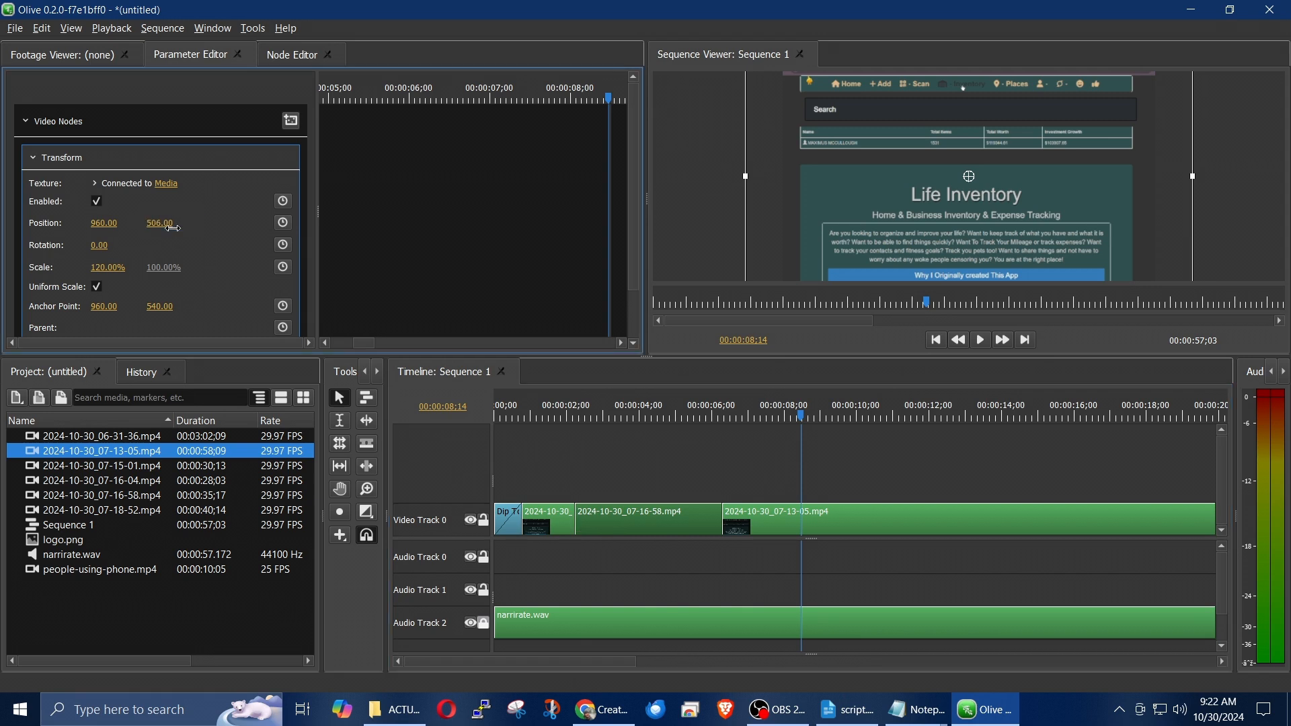
Set the vertical position of the 2024-10-30_07-13-05.mp4 clip to 506
click(831, 534)
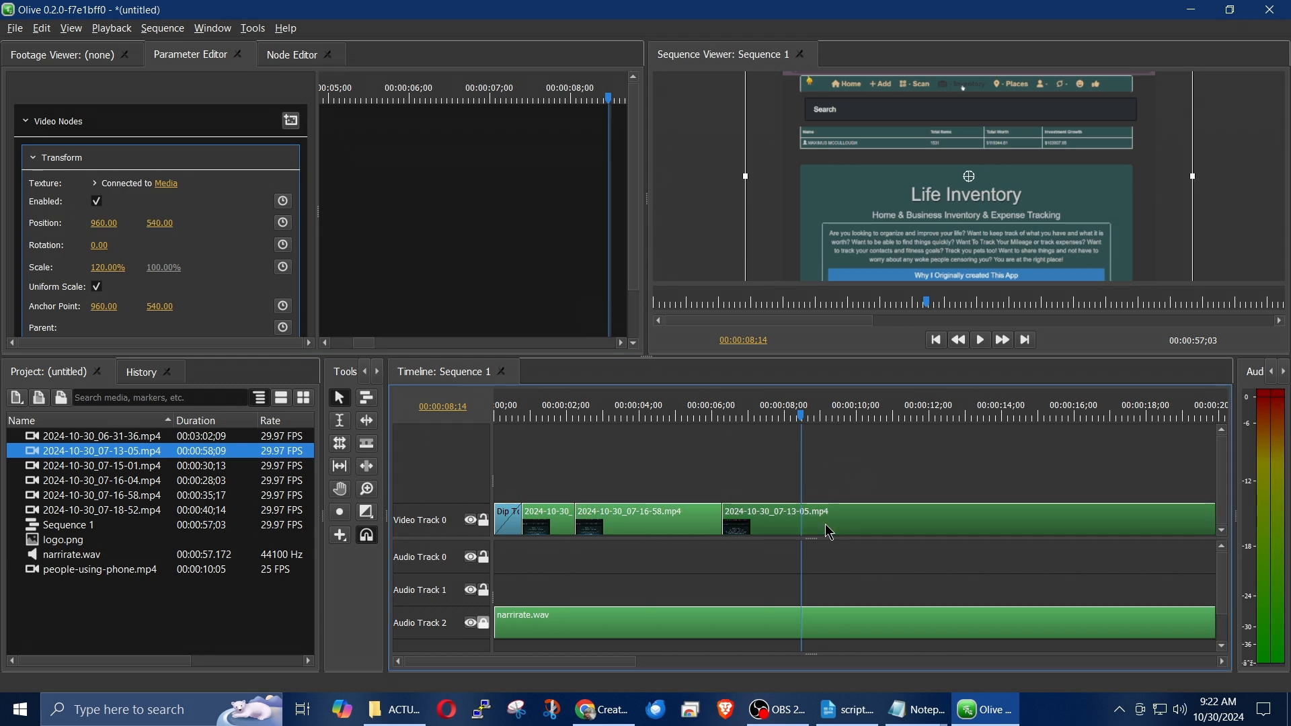
click(160, 224)
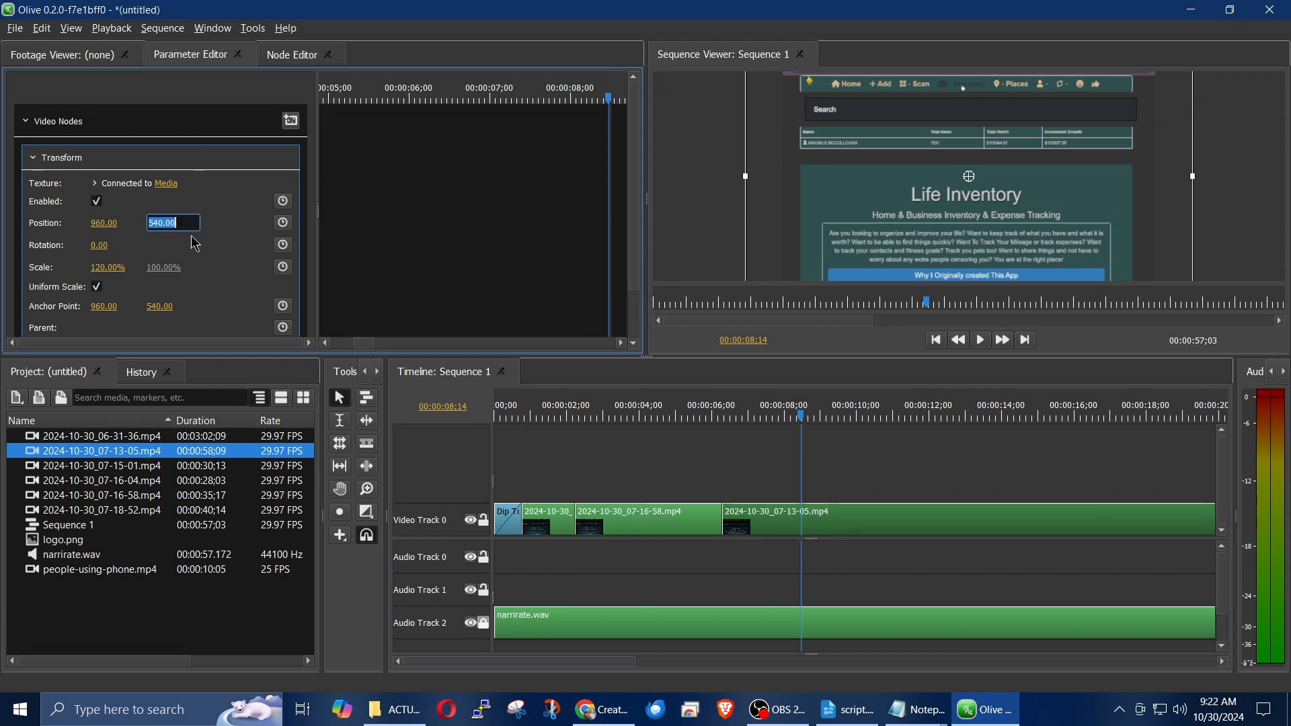
text(506)
key(Return)
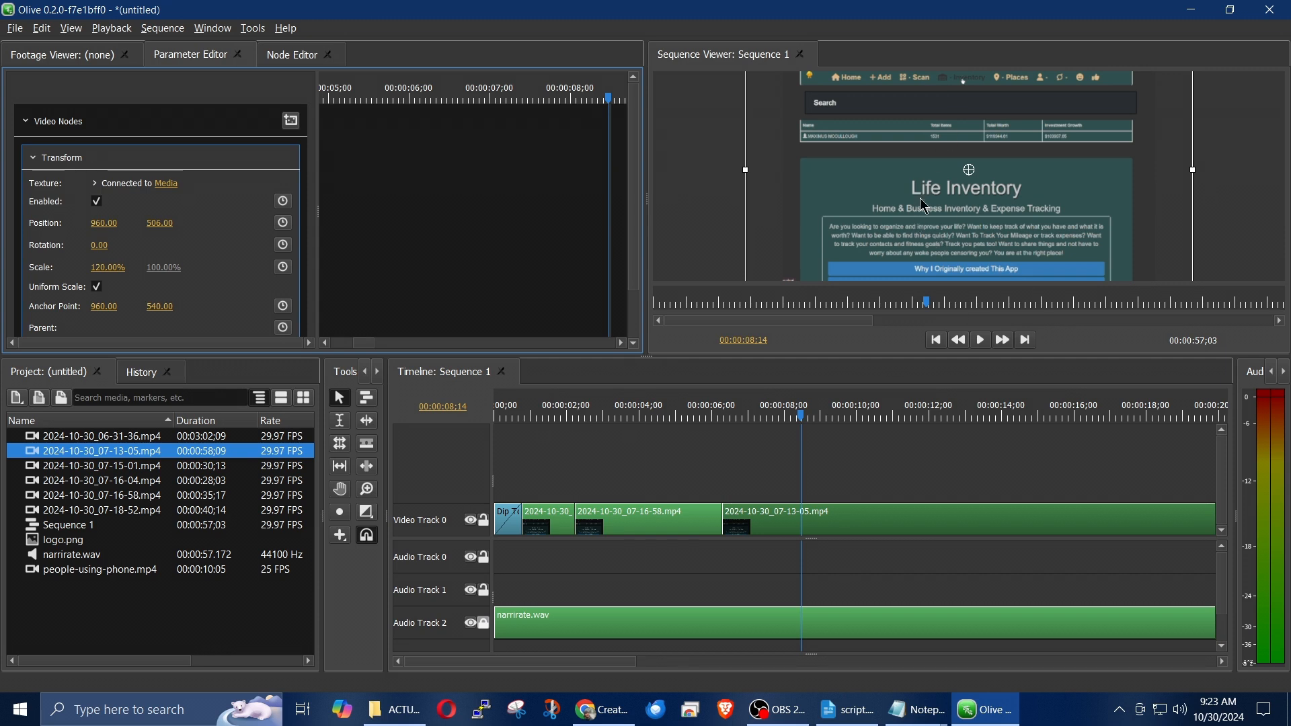
Play the sequence from 00:00:01;18 to about 00:00:16, replaying from about 00:00:14, to compare the inventory footage with the narration
click(553, 417)
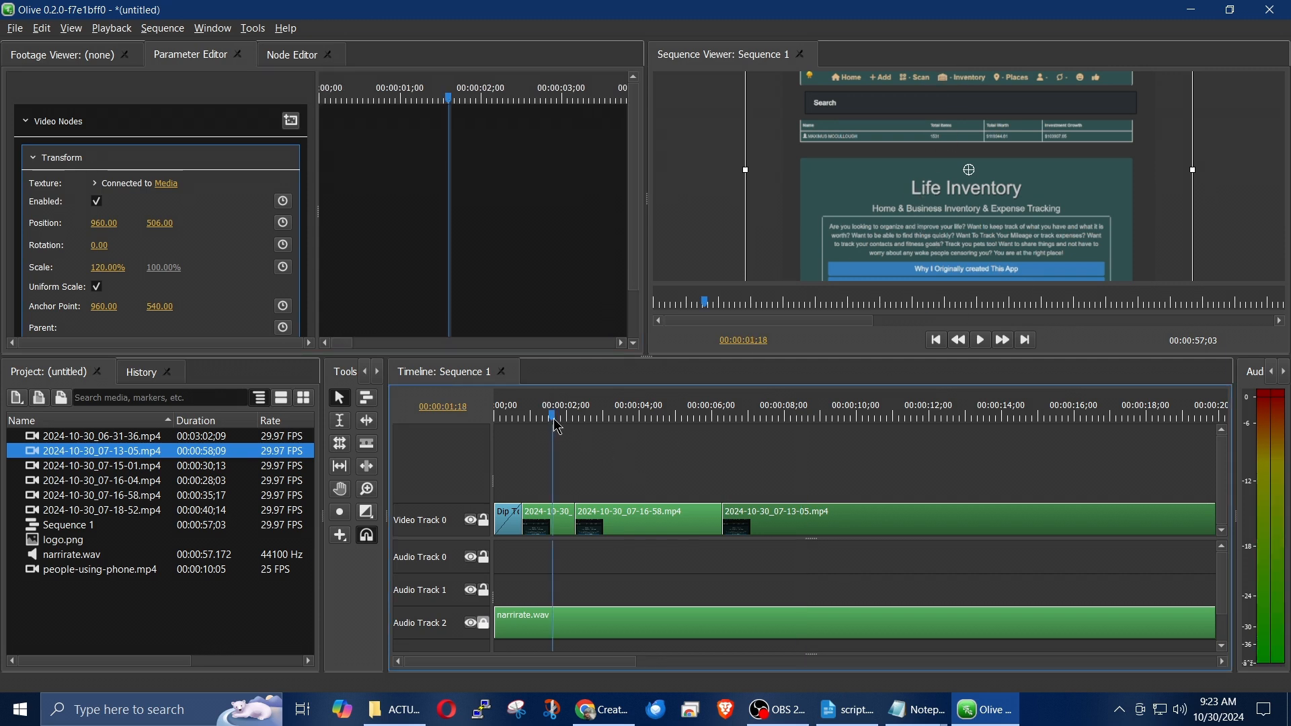
key(space)
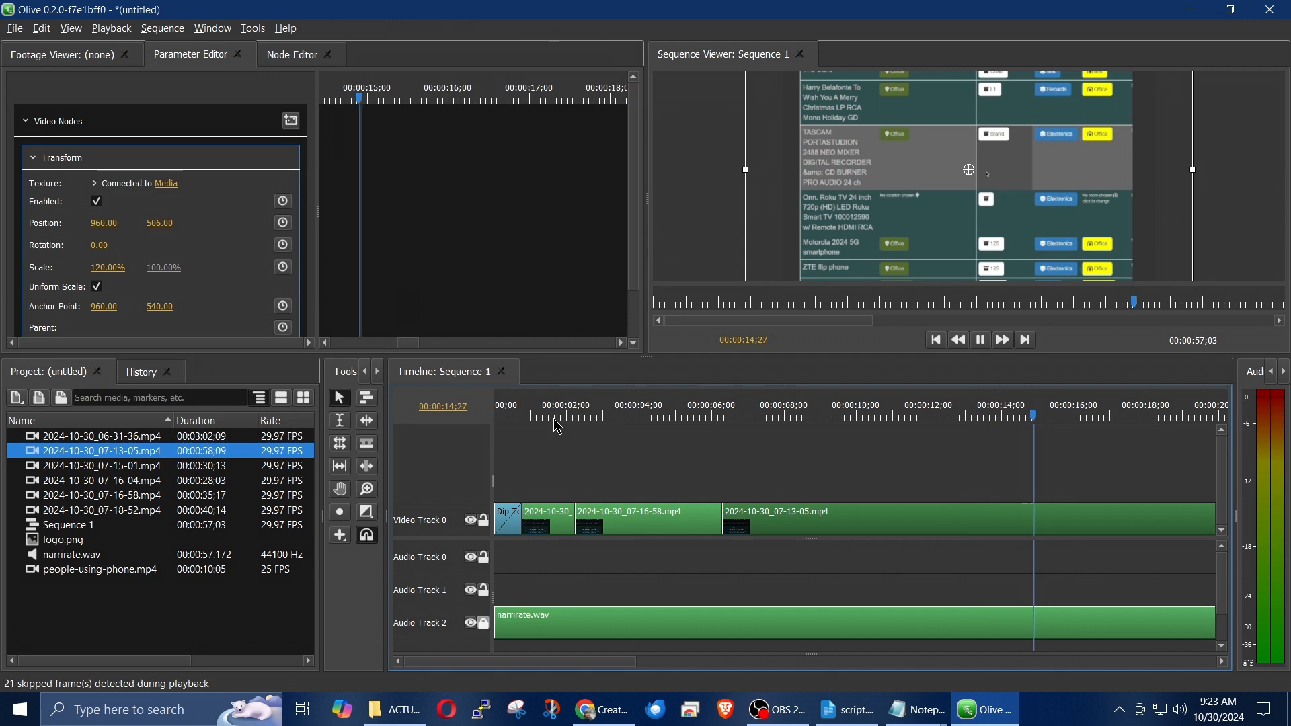
key(space)
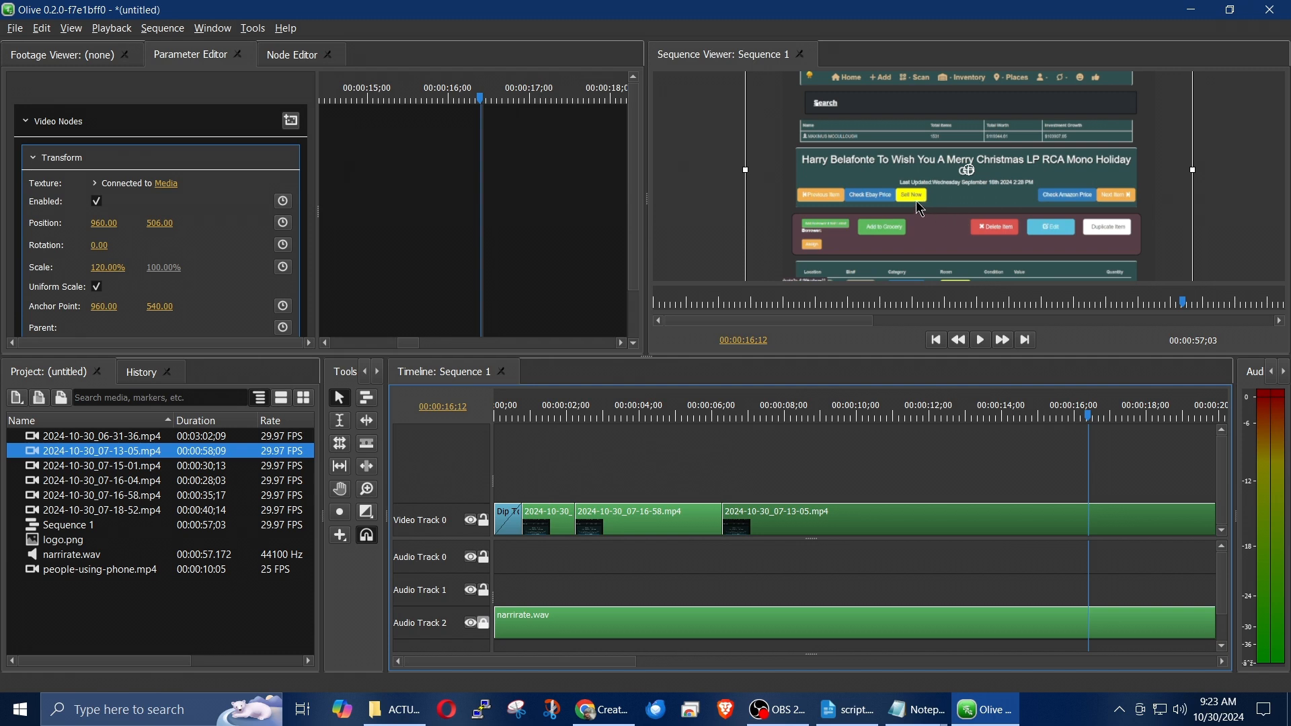
click(1007, 419)
key(space)
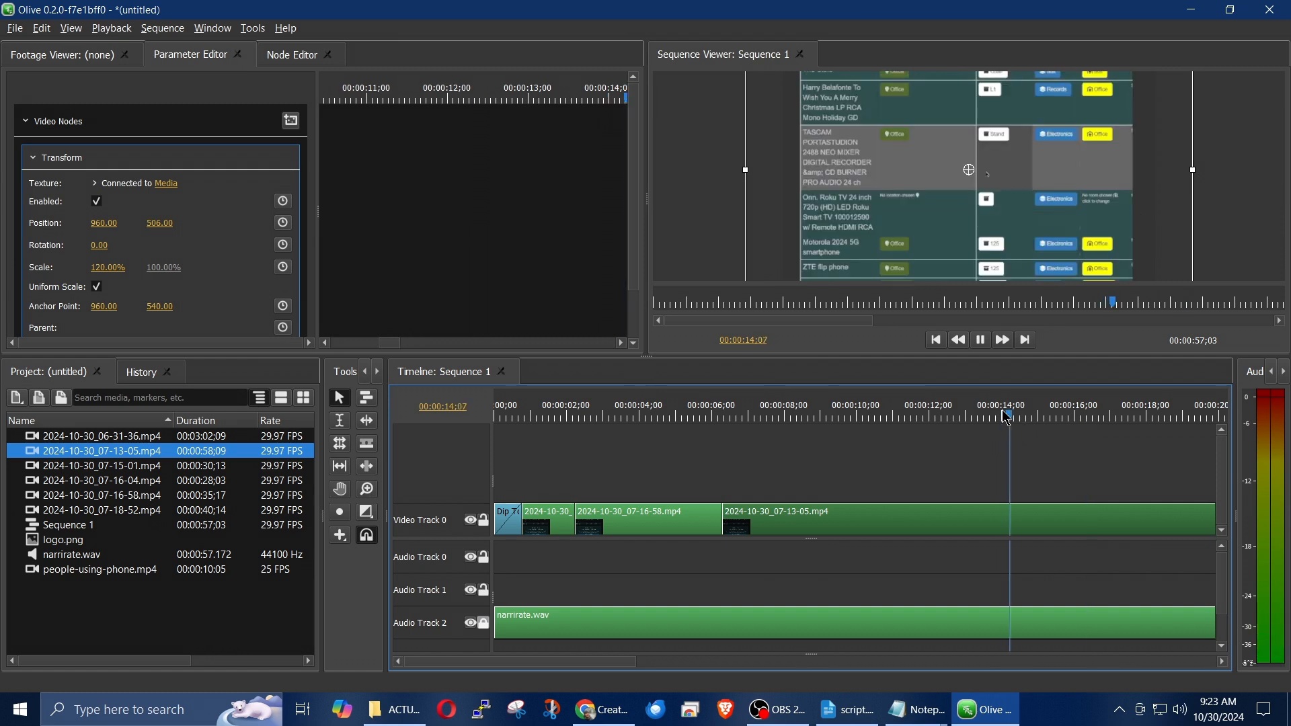
key(space)
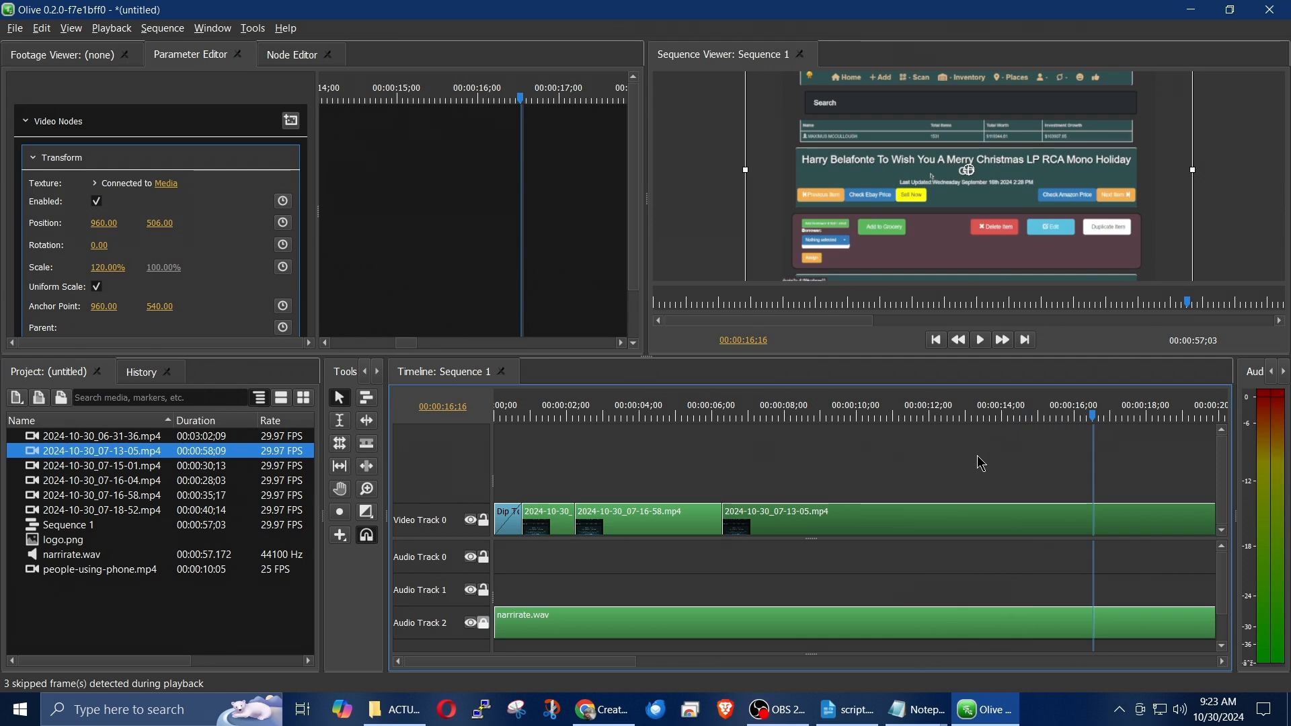
Set the speed of the 2024-10-30_07-13-05.mp4 clip to 210%
right_click(901, 524)
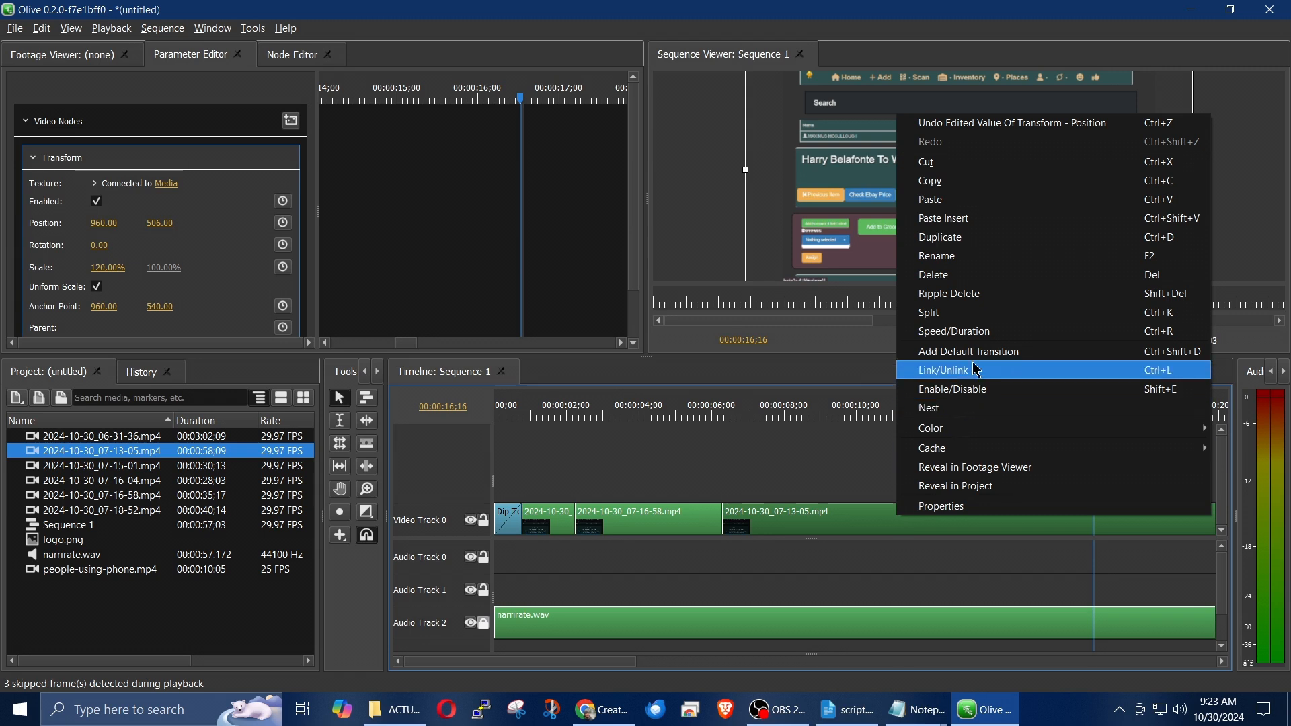
click(974, 339)
click(648, 276)
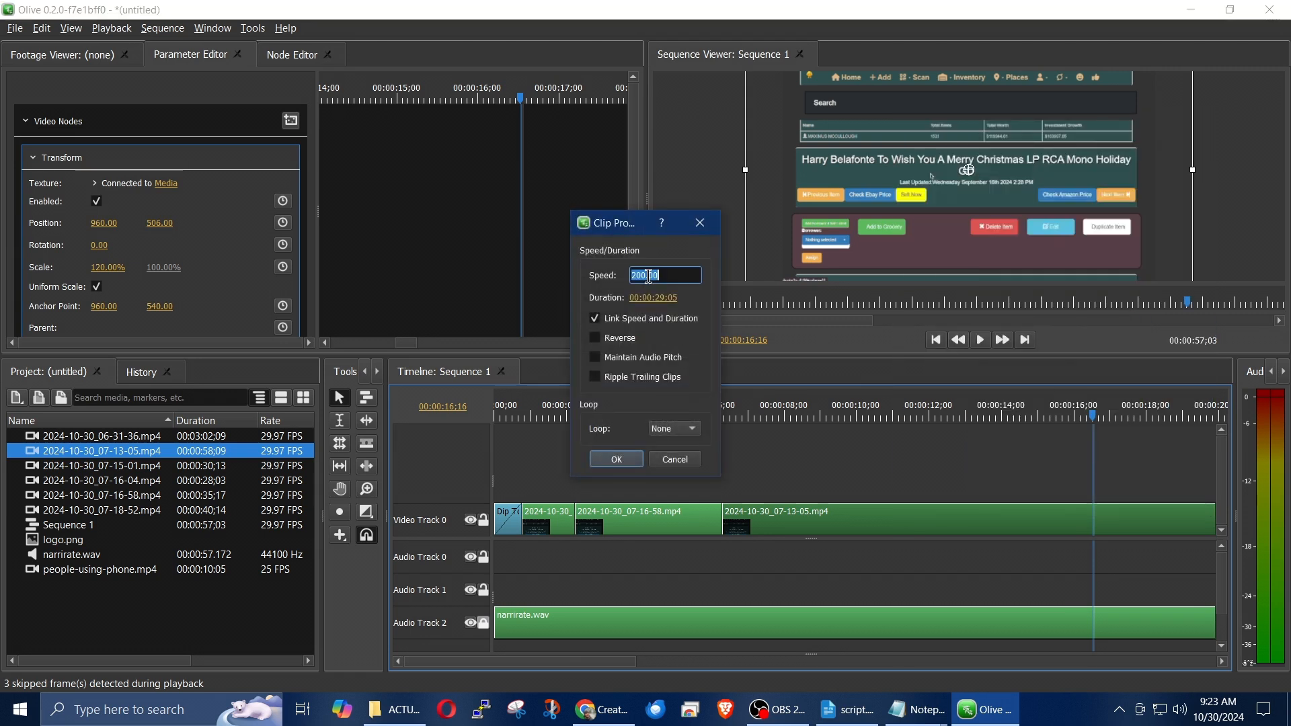
text(210)
key(Return)
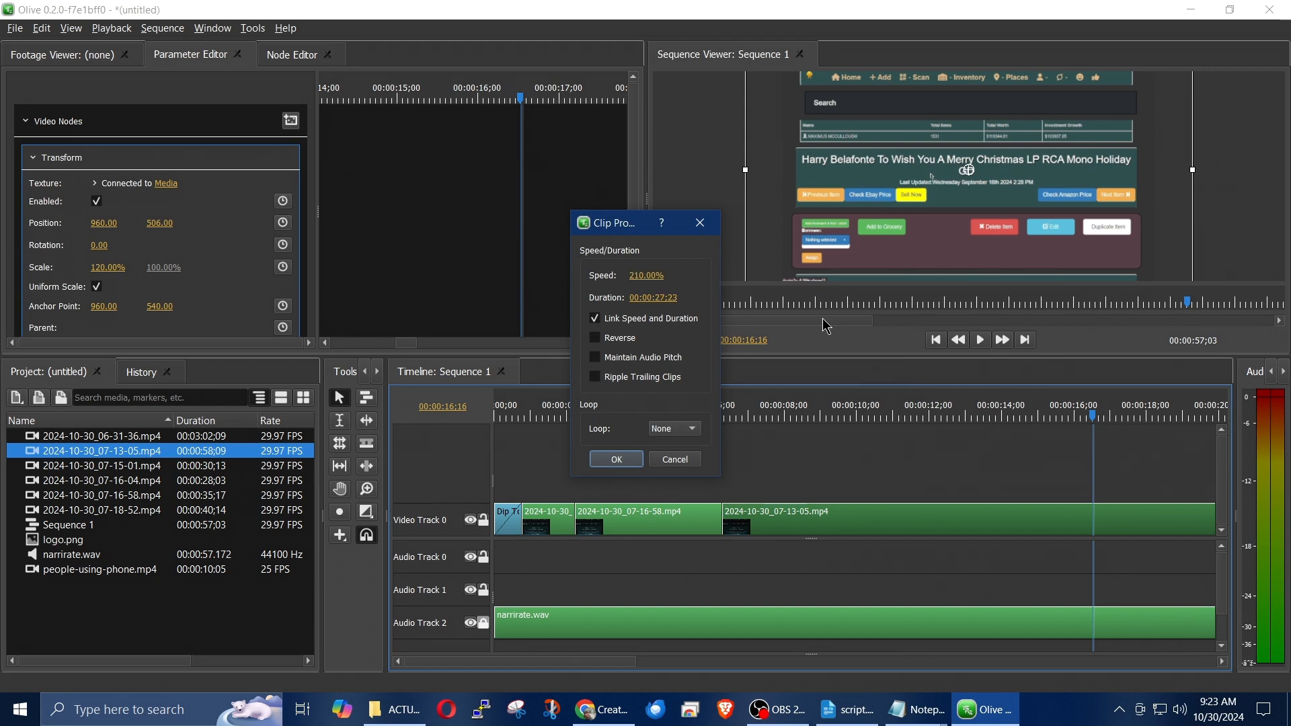
click(616, 459)
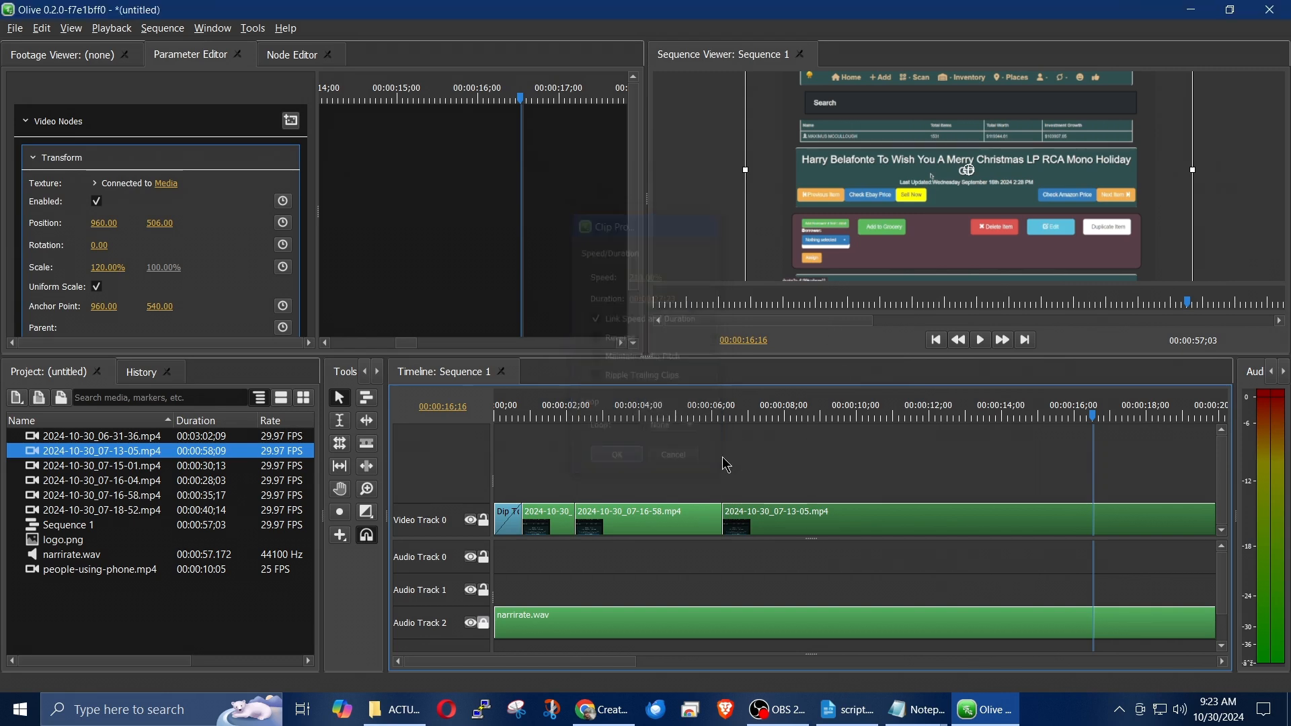
Play the sequence from about 00:00:06 to 00:00:25;24, replaying from about 00:00:25, to locate the Sell Now moment in the 2024-10-30_07-13-05.mp4 clip
click(713, 412)
key(space)
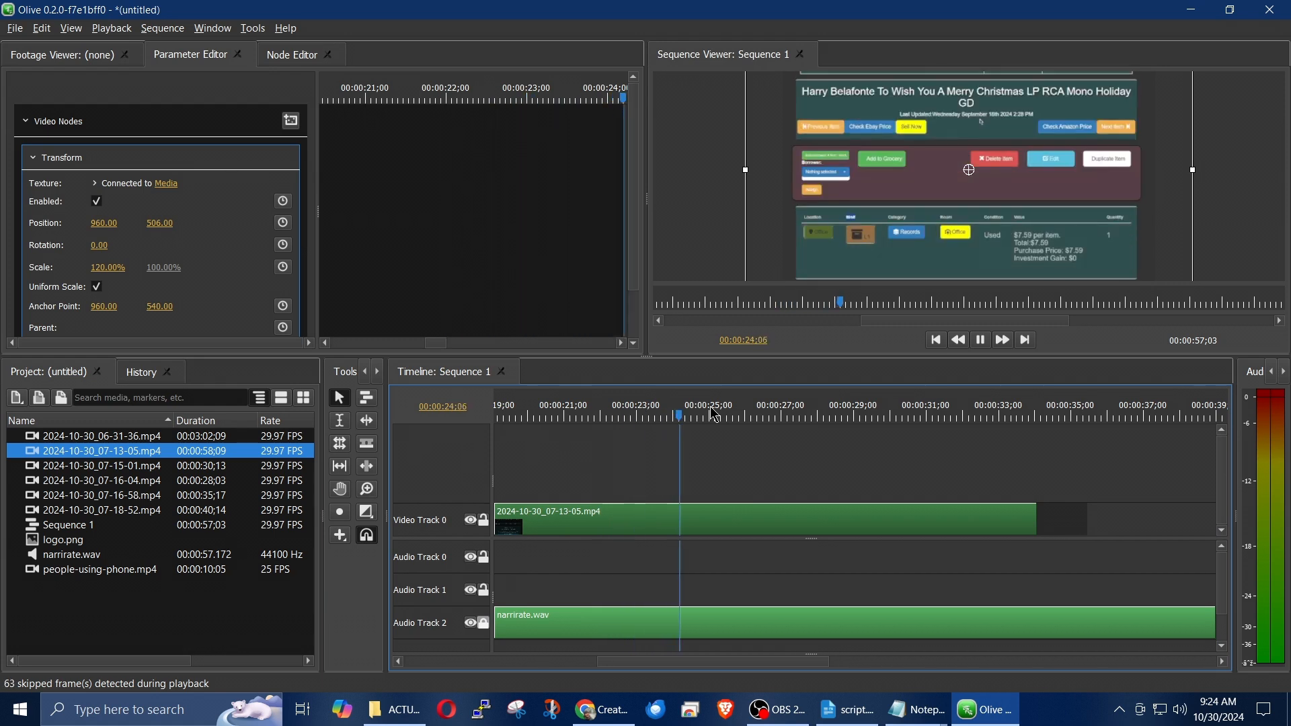
key(space)
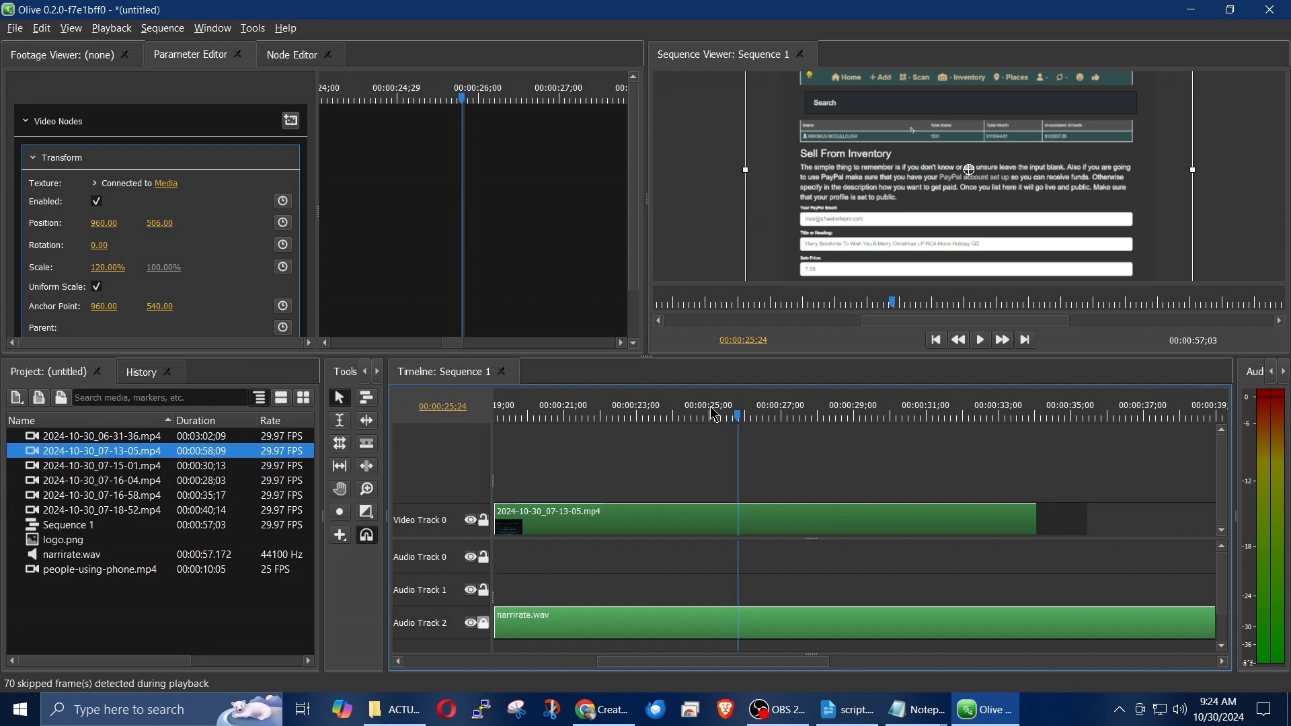
click(718, 418)
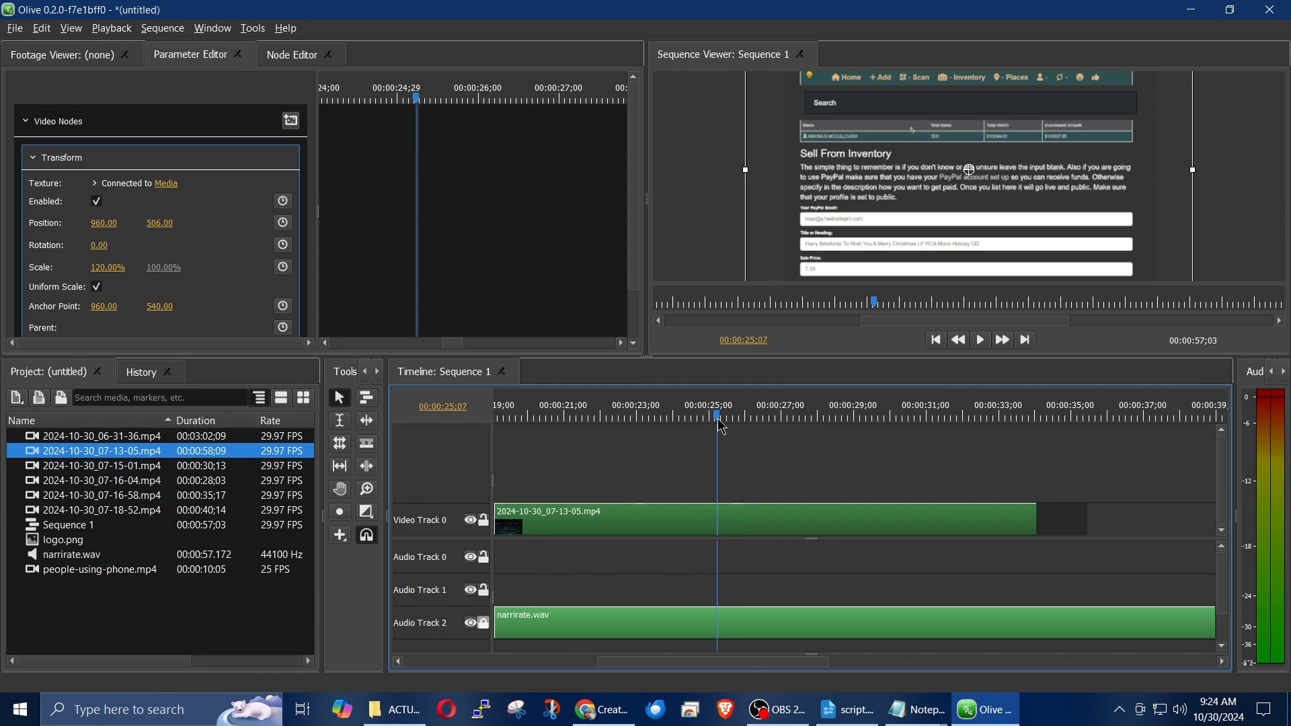
key(space)
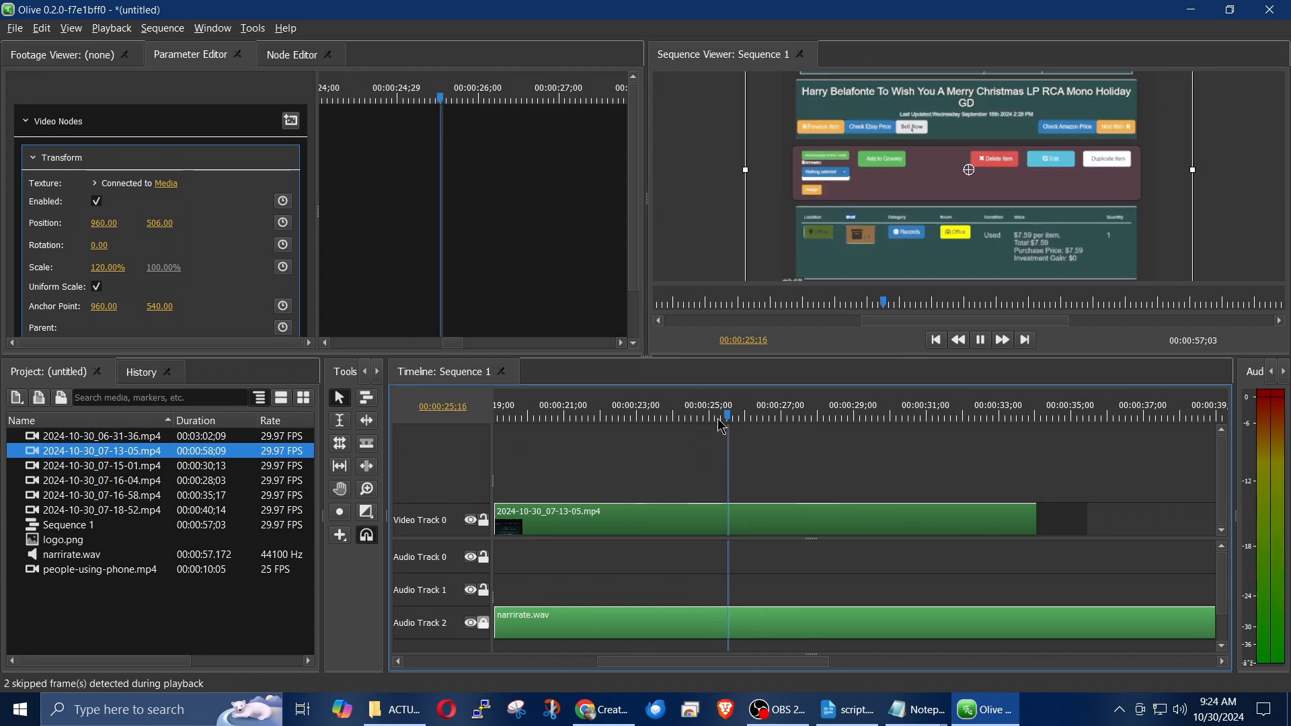
click(720, 422)
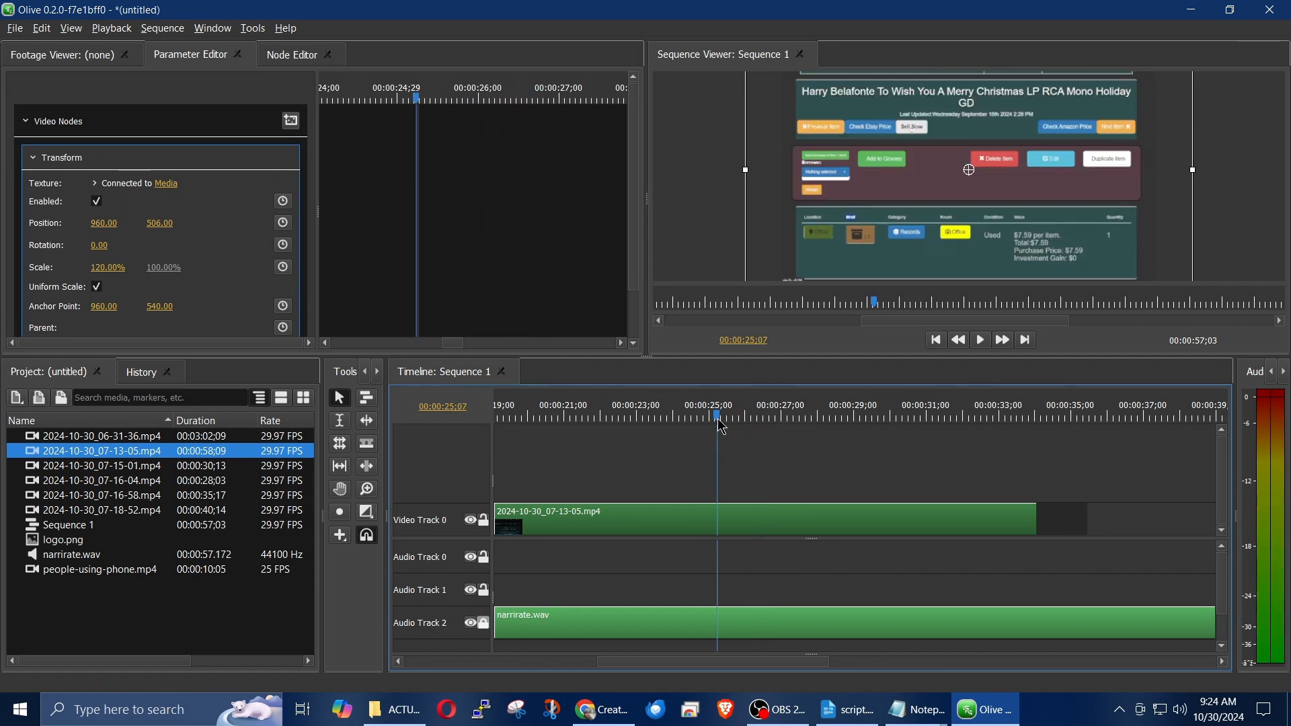
key(space)
click(699, 421)
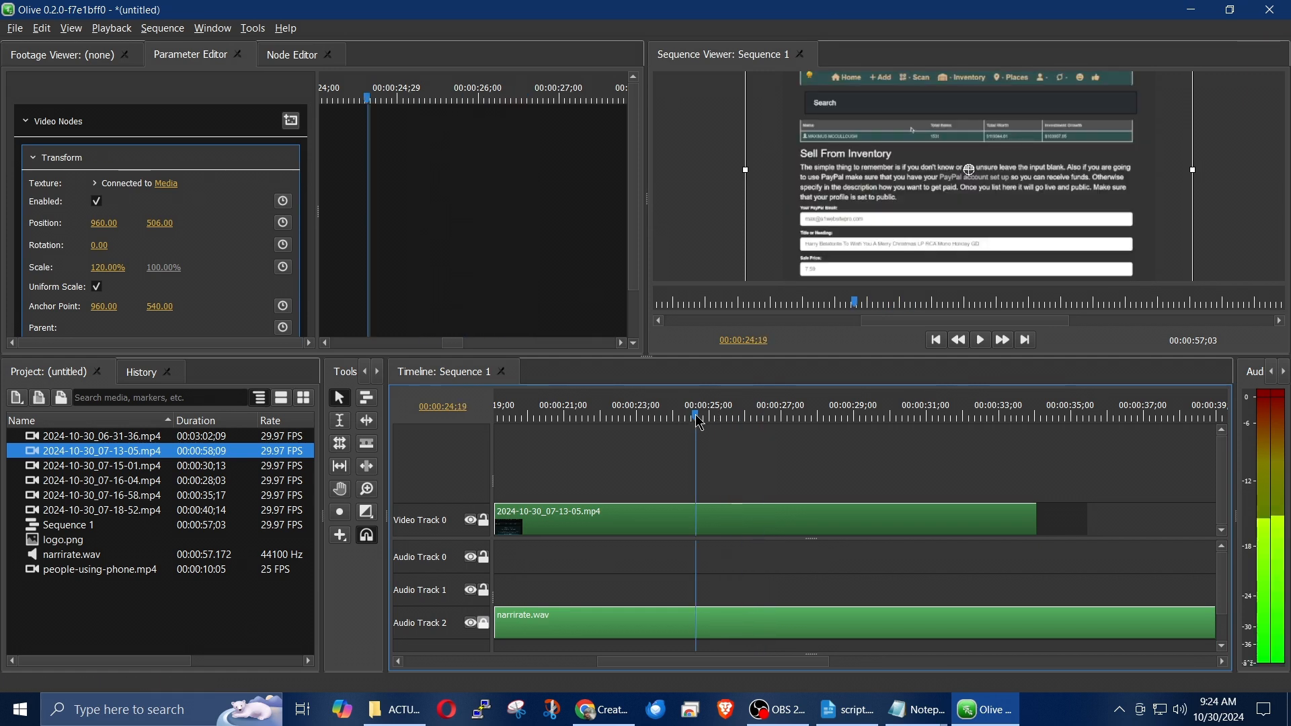
key(space)
key(space)
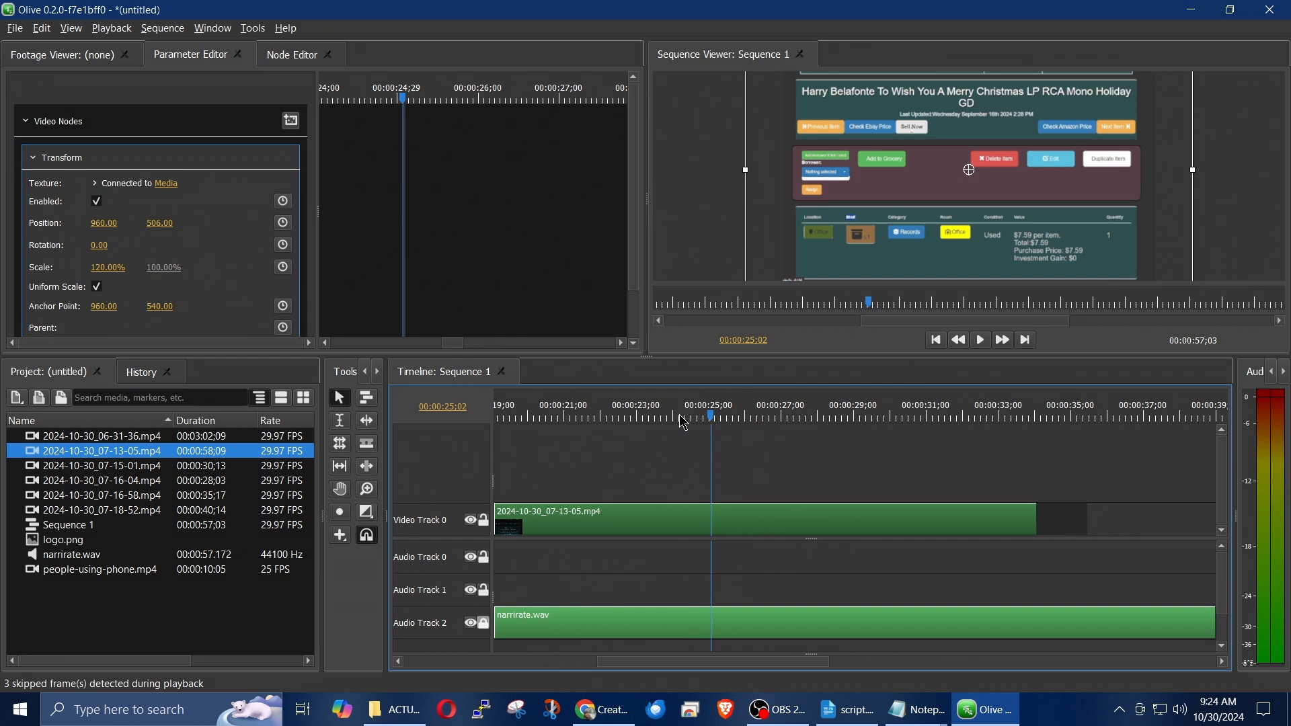
Split the 2024-10-30_07-13-05.mp4 clip at 00:00:24;17, just before Sell Now is used, and move the second part out to about 00:00:30
click(644, 411)
key(space)
key(space)
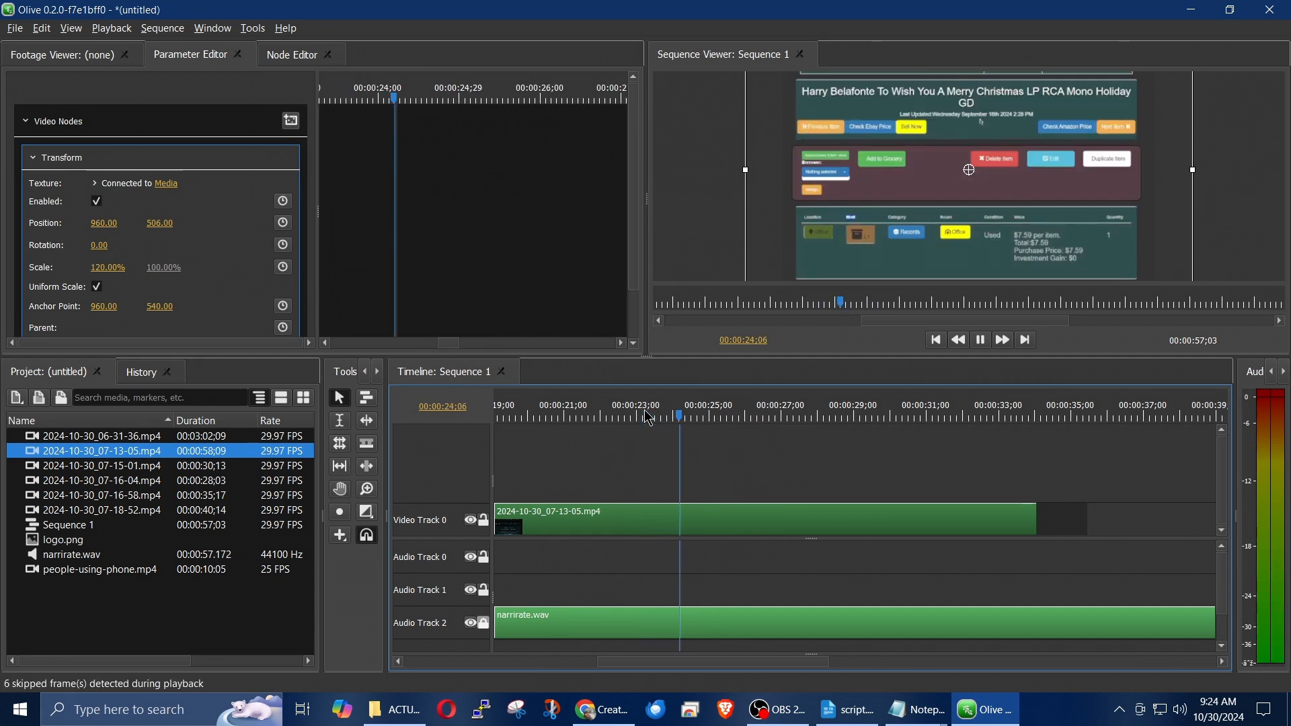
key(space)
key(space)
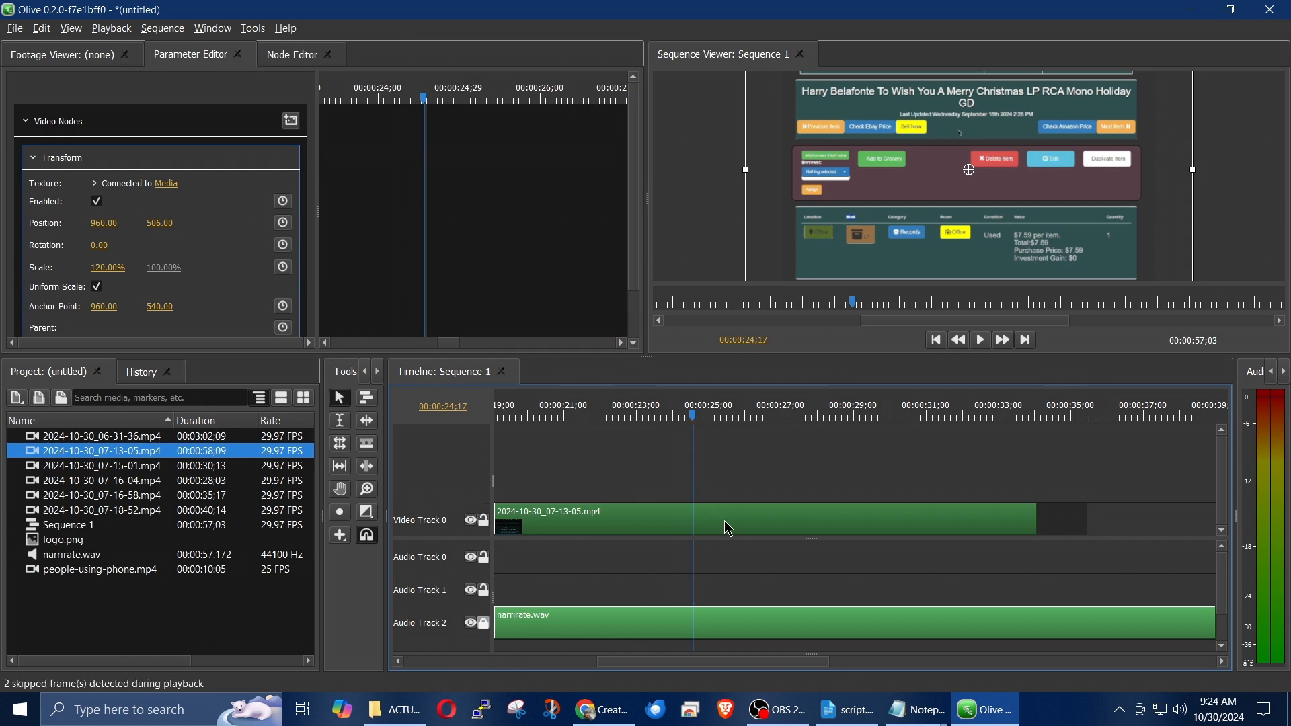
key(ctrl+k)
drag(754, 528, 927, 533)
key(ctrl+z)
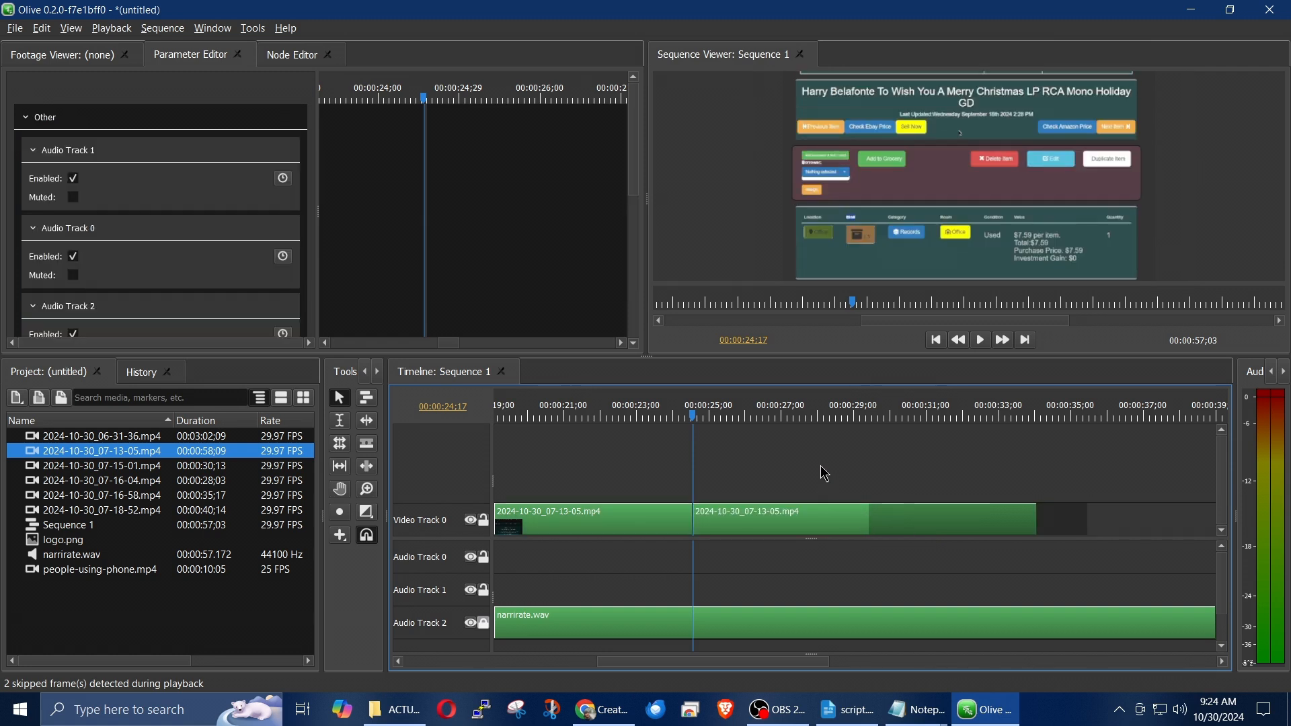
drag(783, 538, 861, 541)
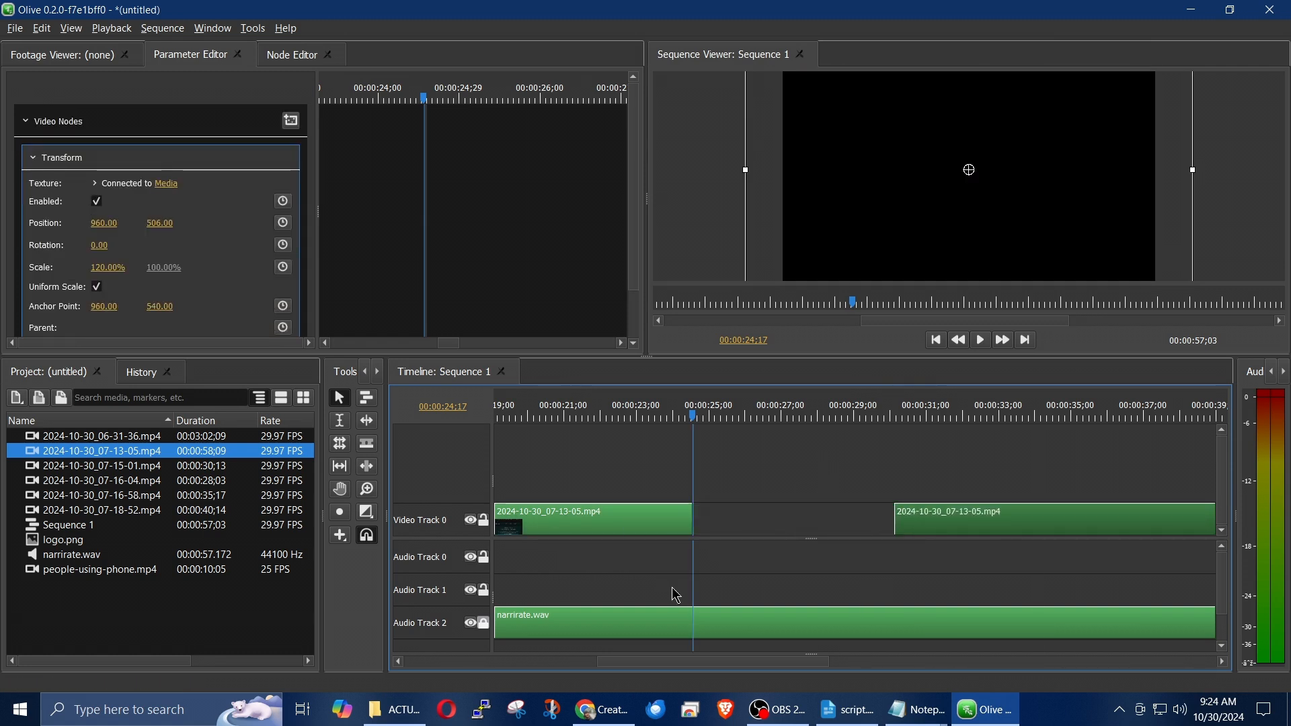
Split the first 2024-10-30_07-13-05.mp4 segment at 00:00:15;01, as the Harry Belafonte record is highlighted, and delete the part after the cut
drag(648, 665, 537, 678)
click(605, 417)
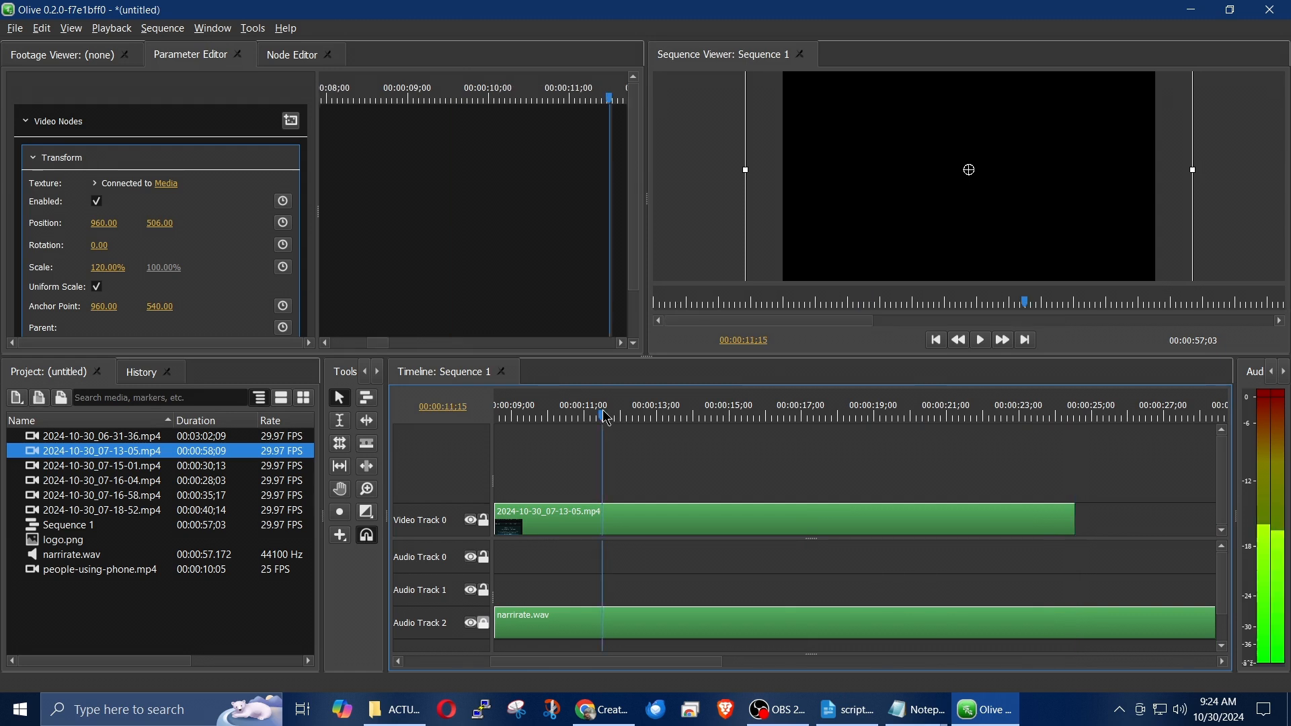
key(space)
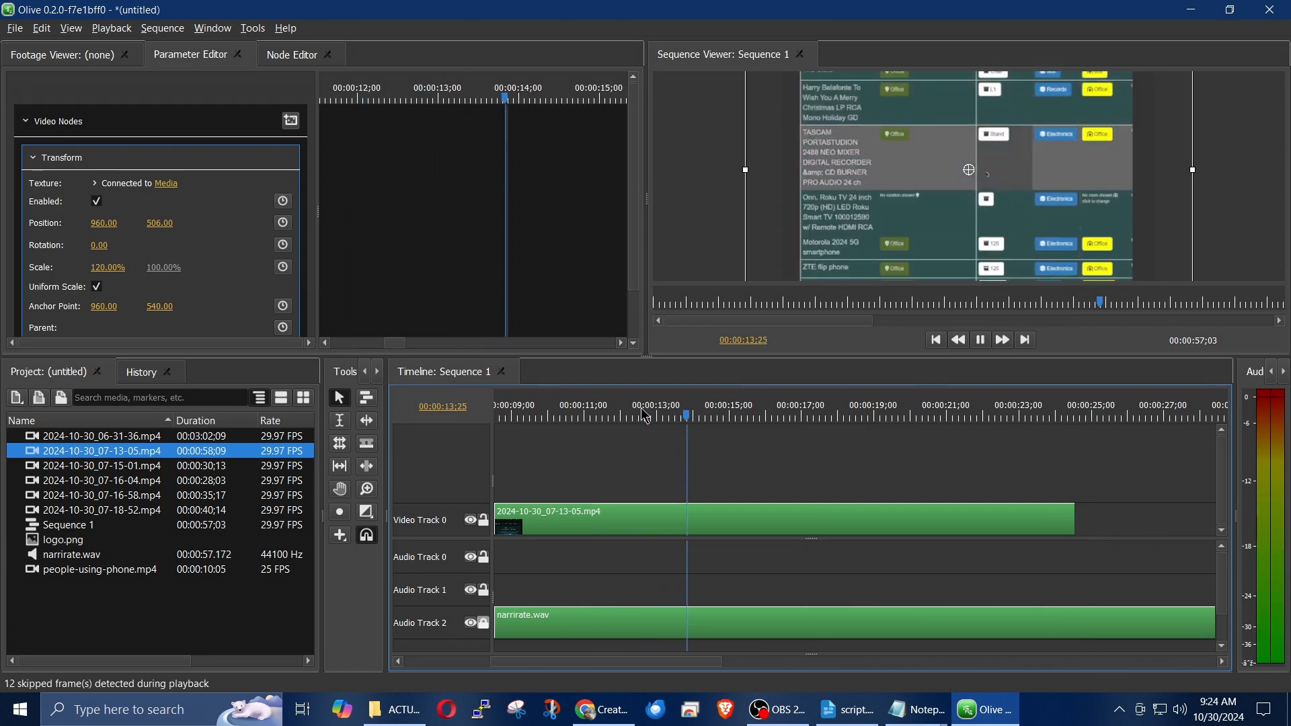
key(space)
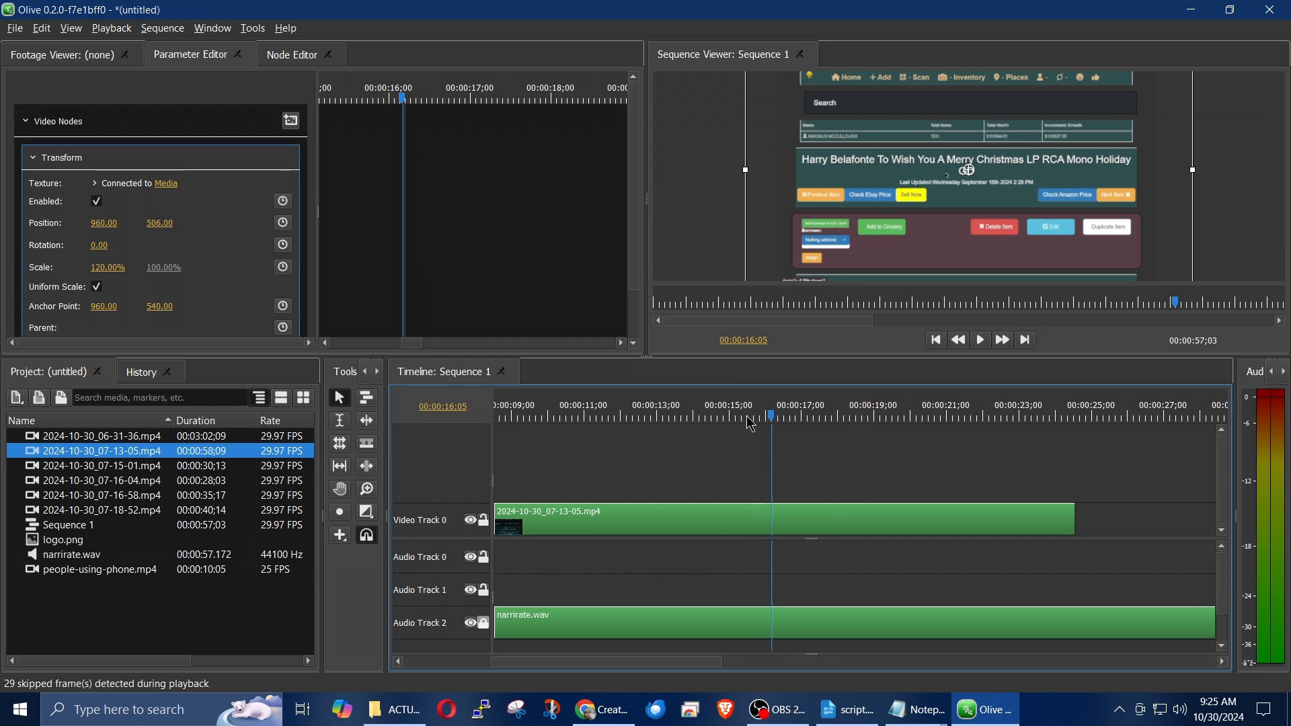
click(657, 421)
key(space)
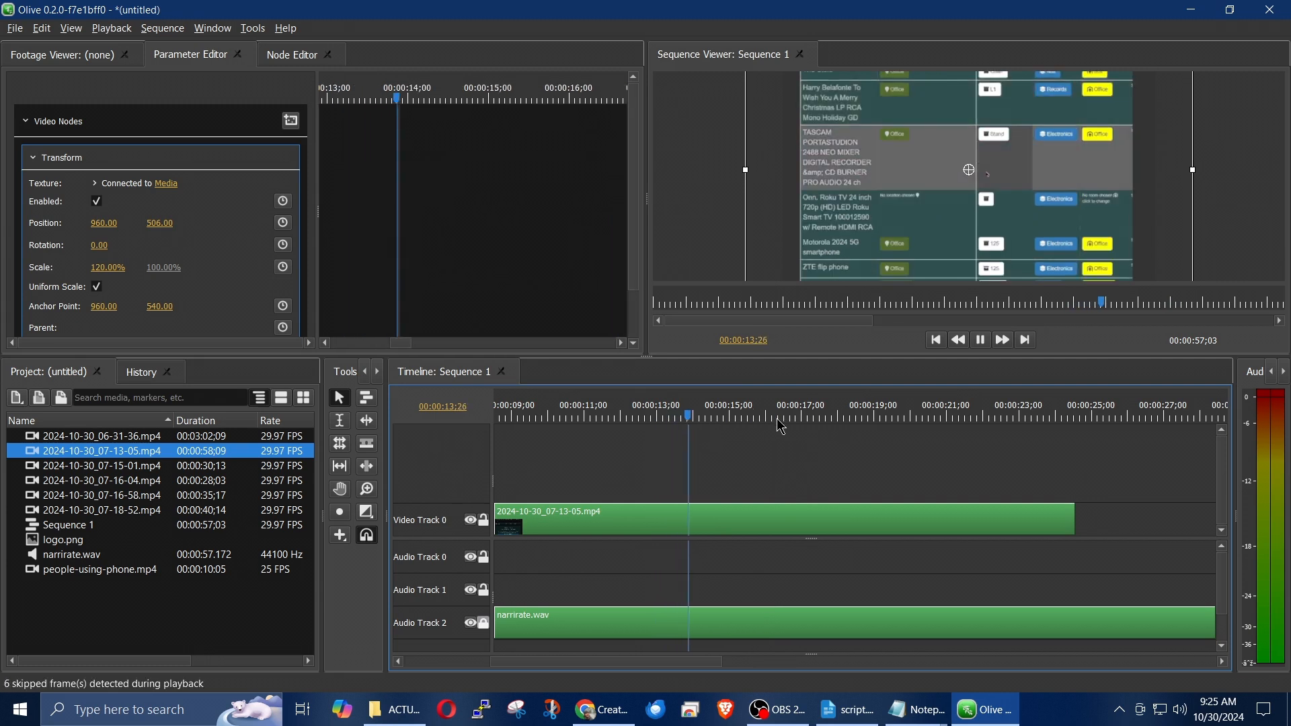
key(space)
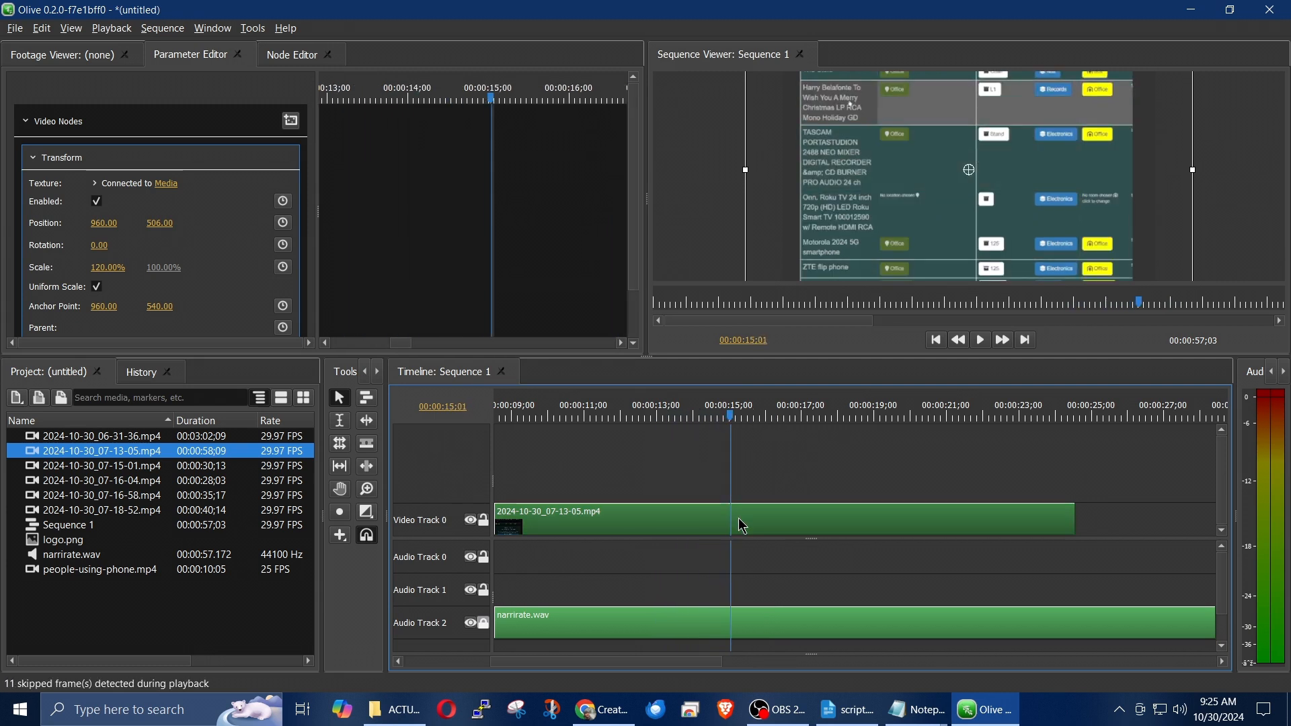
key(ctrl+k)
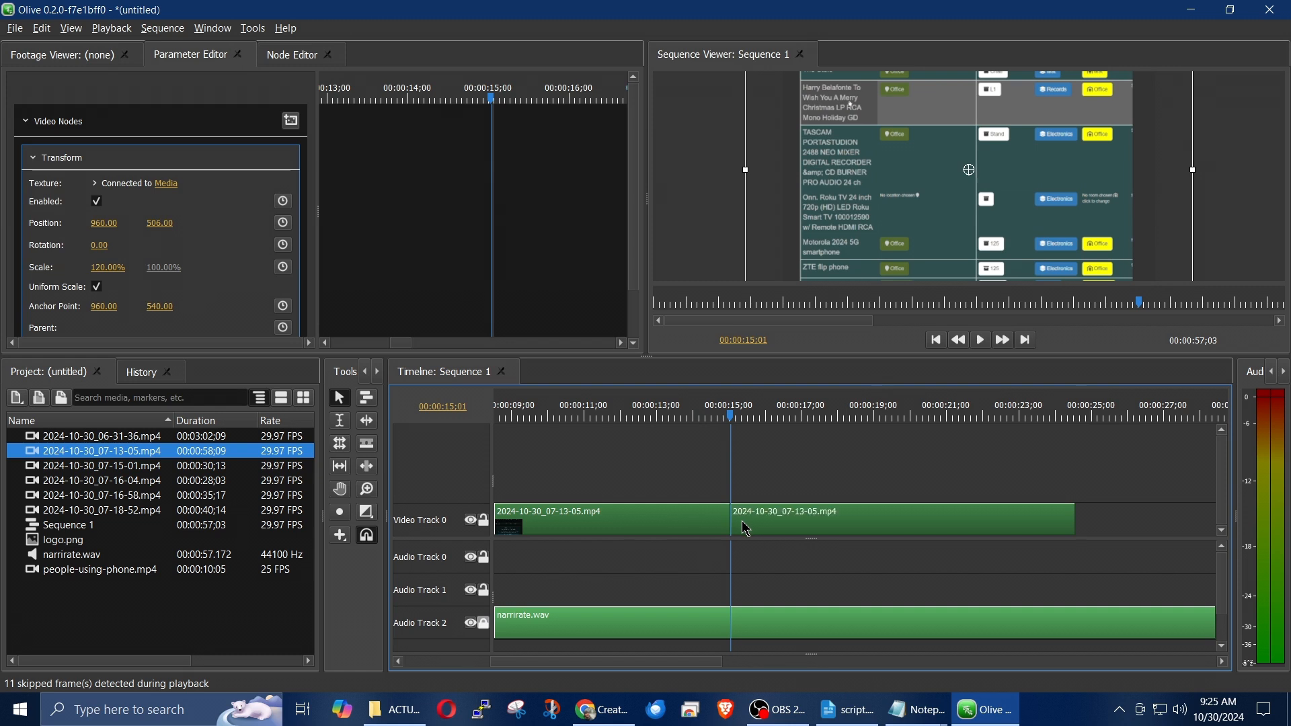
click(887, 466)
click(868, 516)
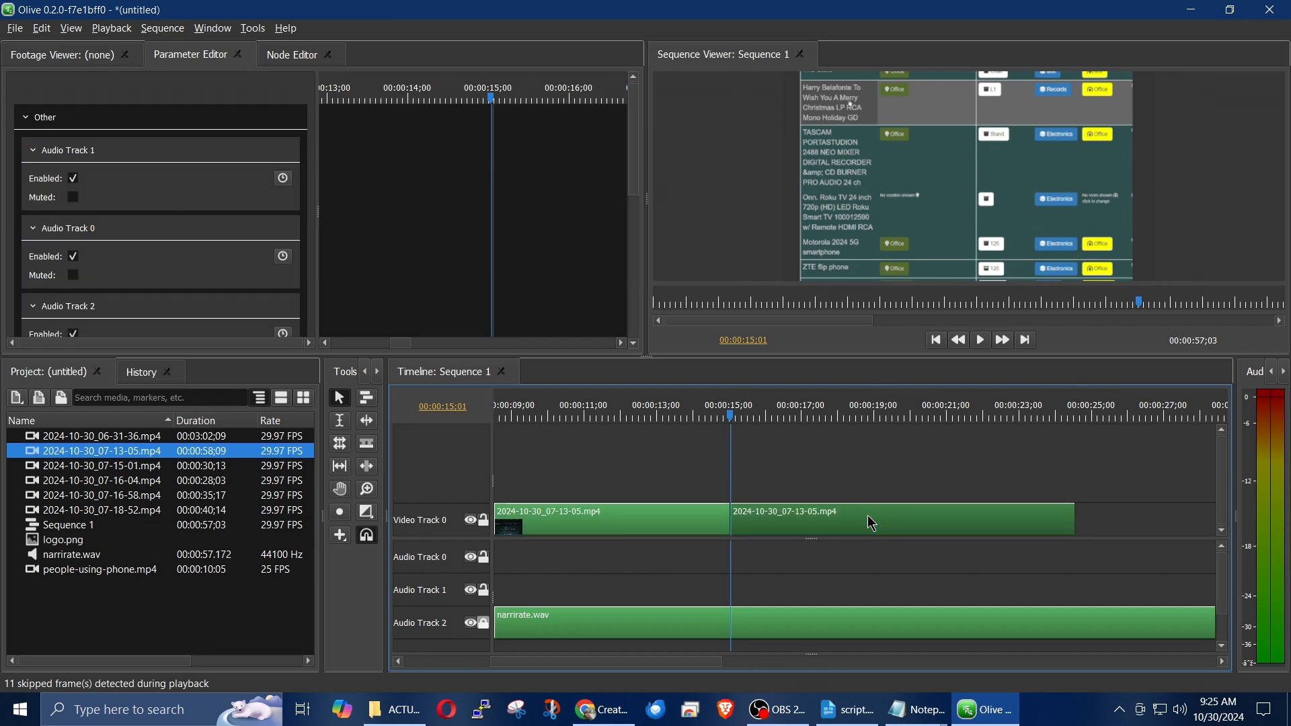
key(Delete)
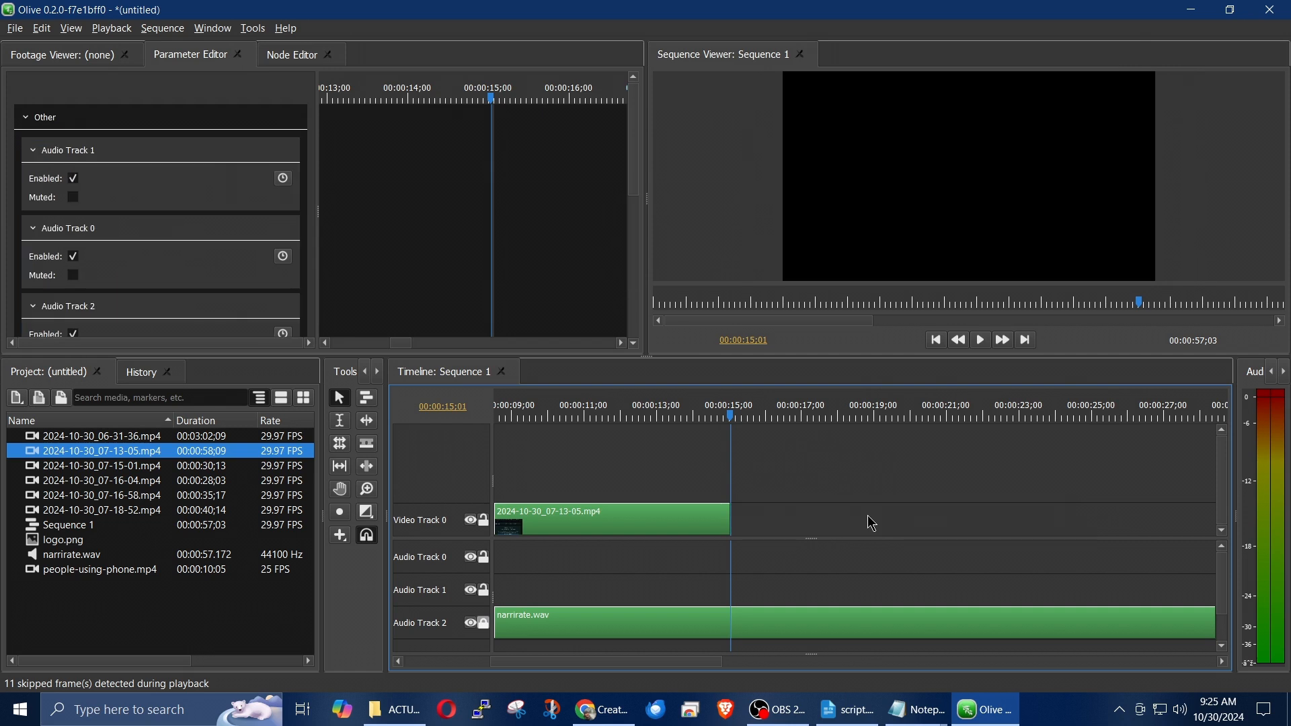
Move the remaining 2024-10-30_07-13-05.mp4 segment back to 00:00:15;01, against the previous one, and play from 00:00:12;00 to check the transition
scroll(845, 527, down, 4)
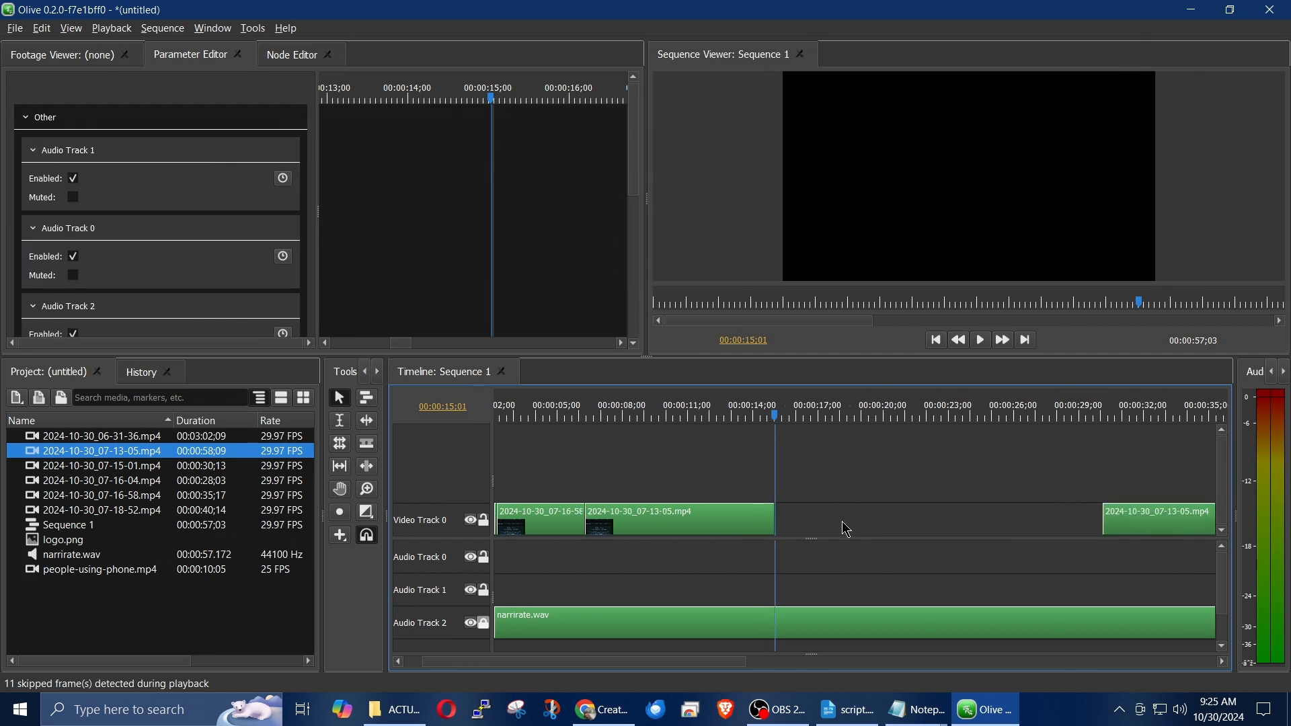
drag(1121, 522, 799, 544)
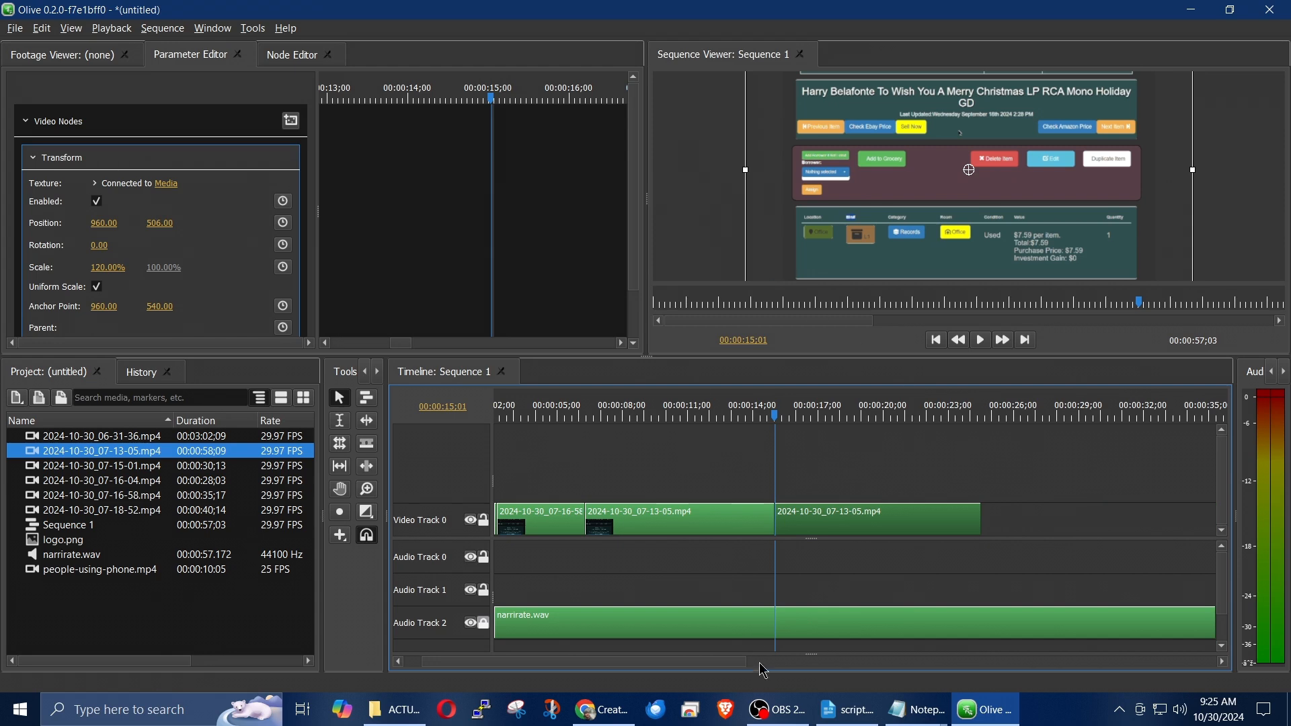
click(712, 417)
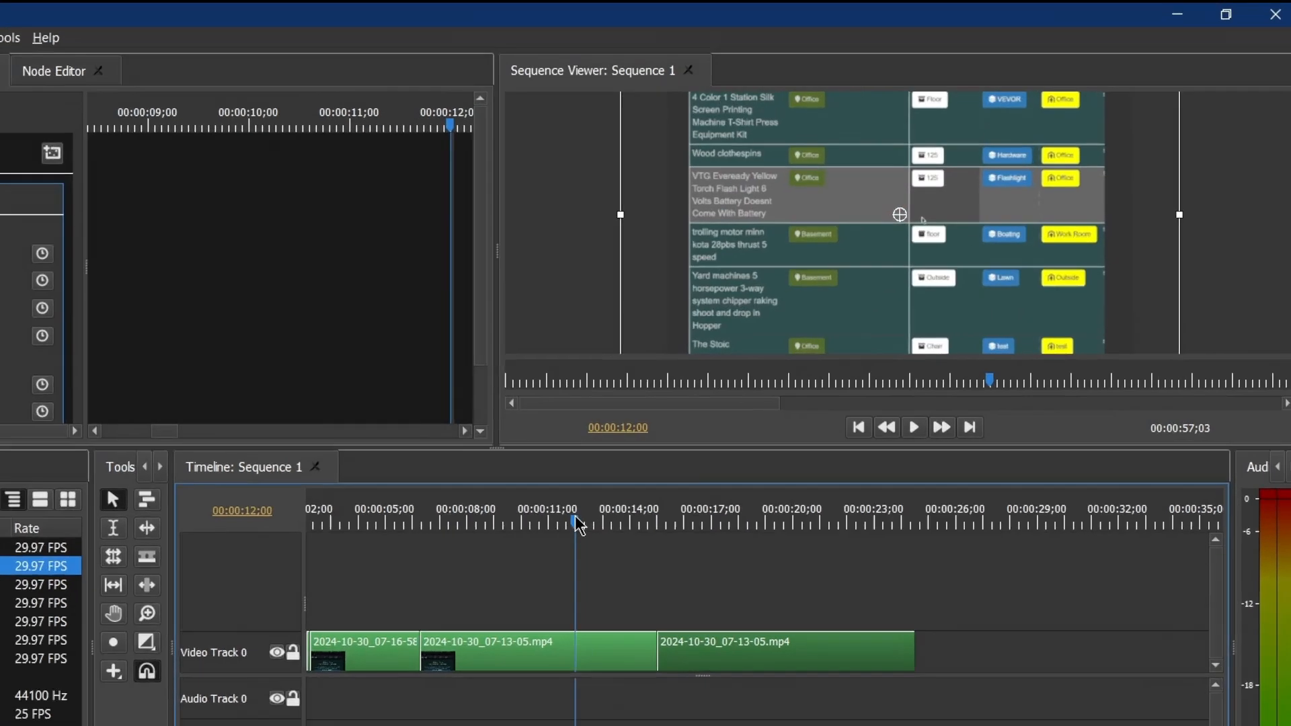
key(space)
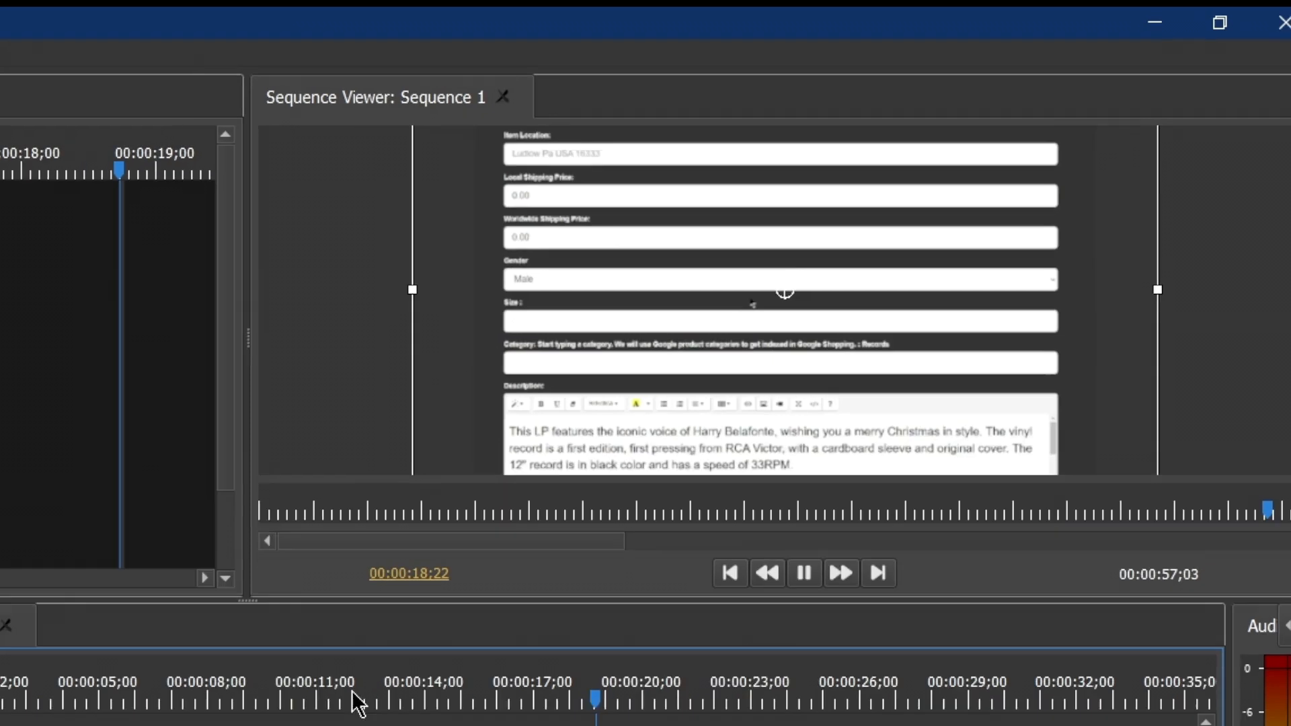
key(space)
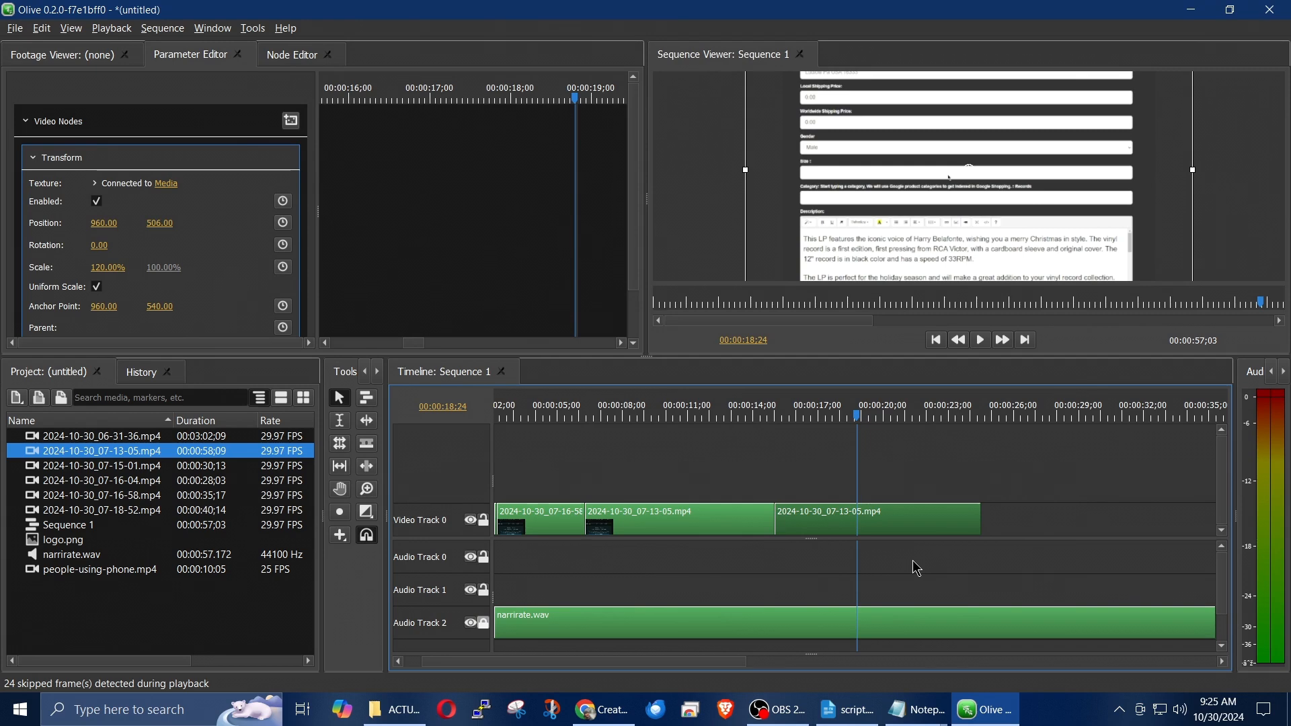
Split the second 2024-10-30_07-13-05.mp4 segment at 00:00:16;29, on the Sell From Inventory page, and delete the part after the cut
click(743, 418)
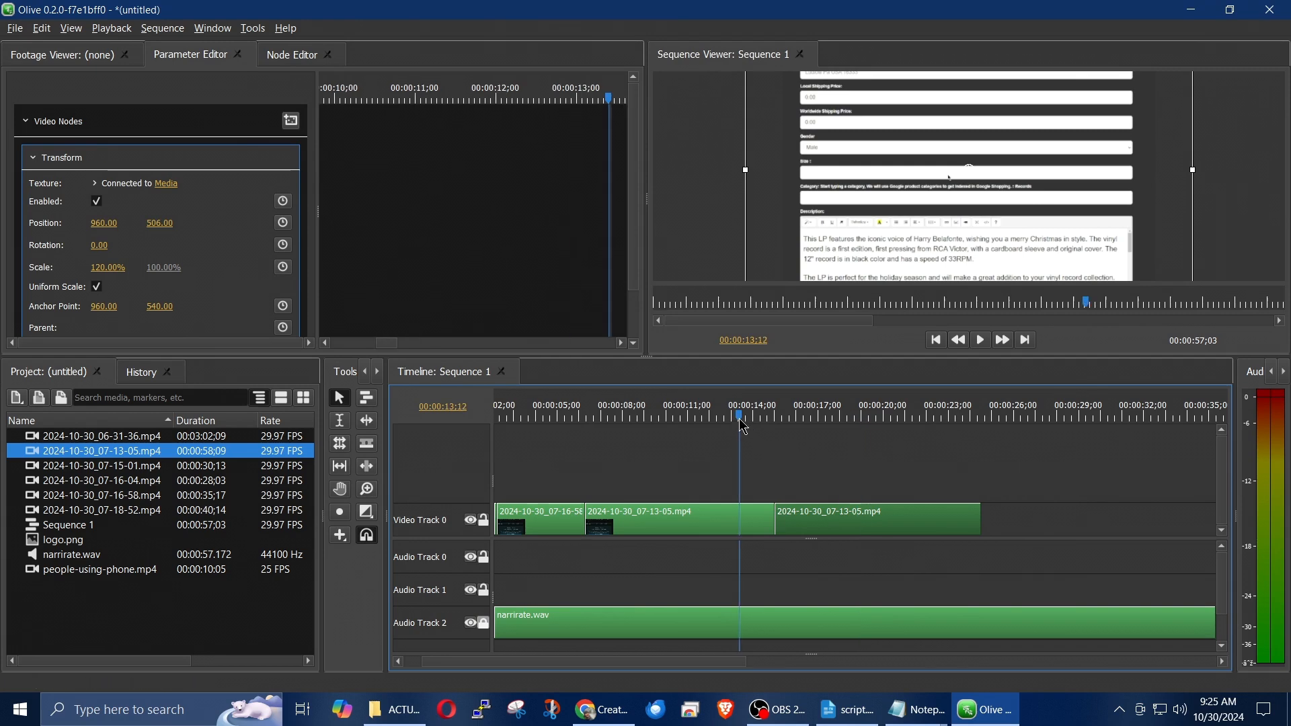
key(space)
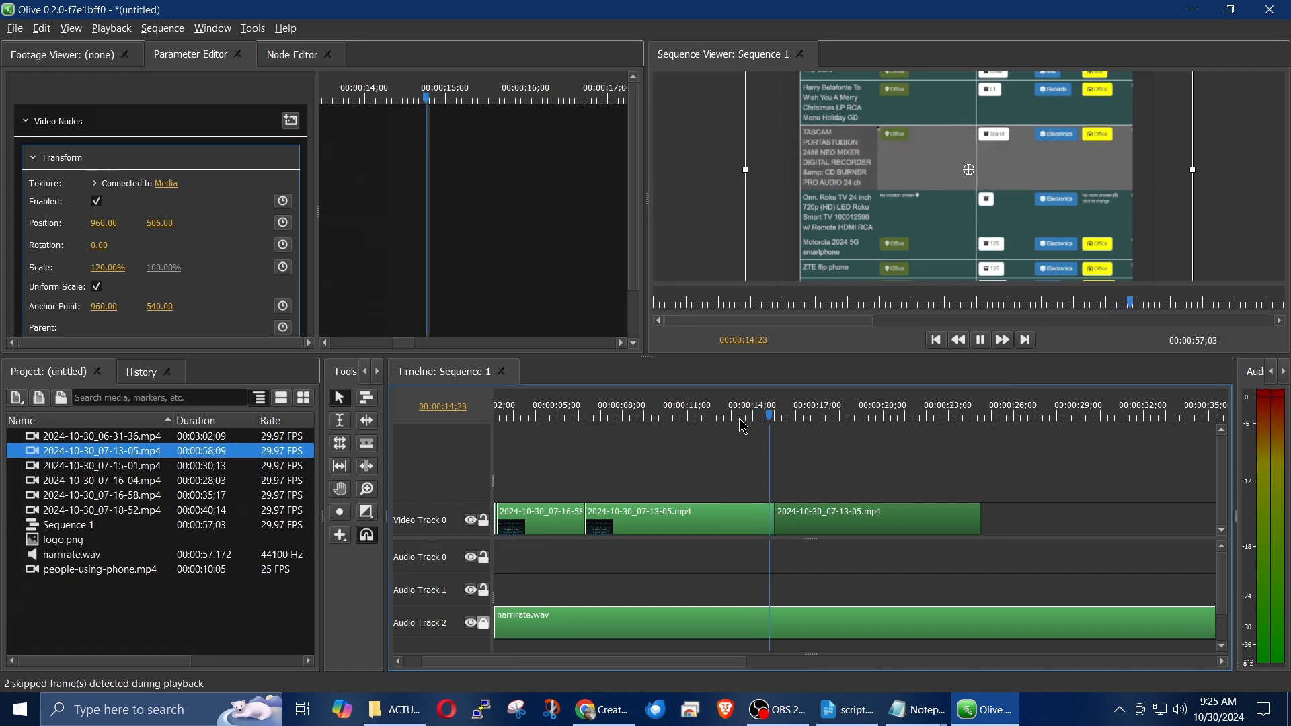
key(space)
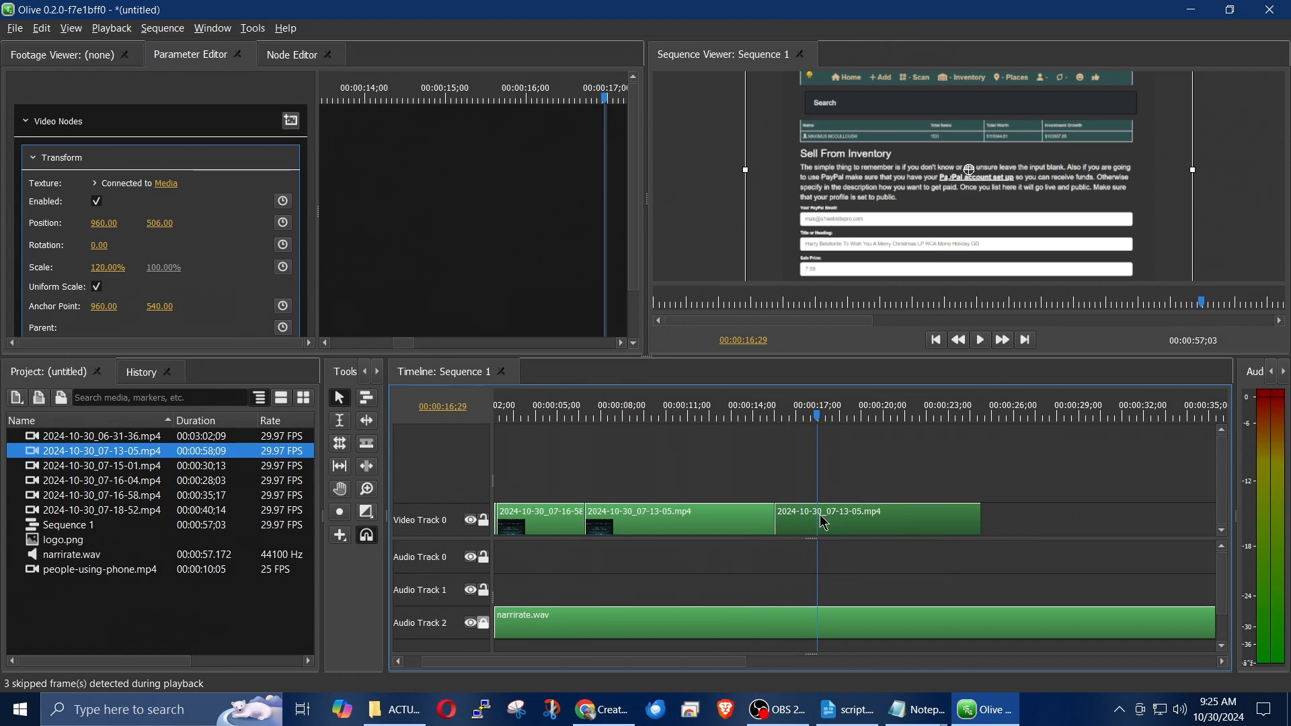
key(ctrl+k)
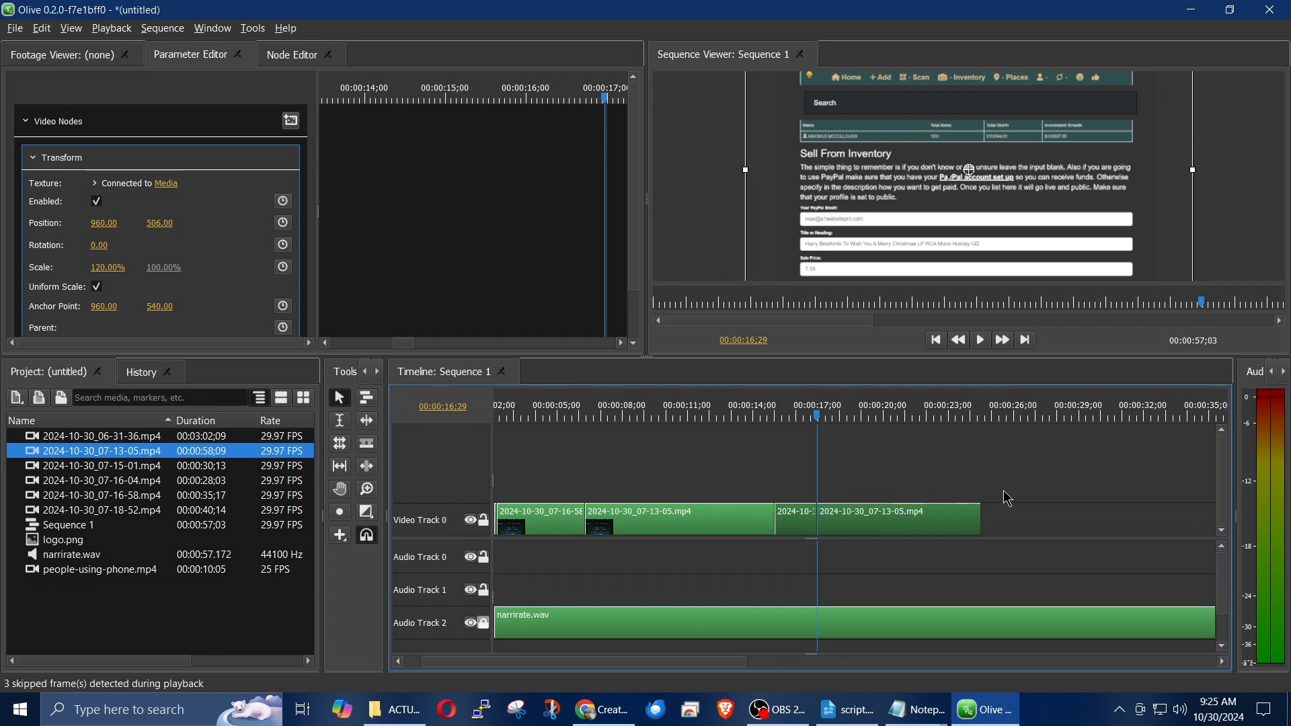
click(996, 509)
click(937, 517)
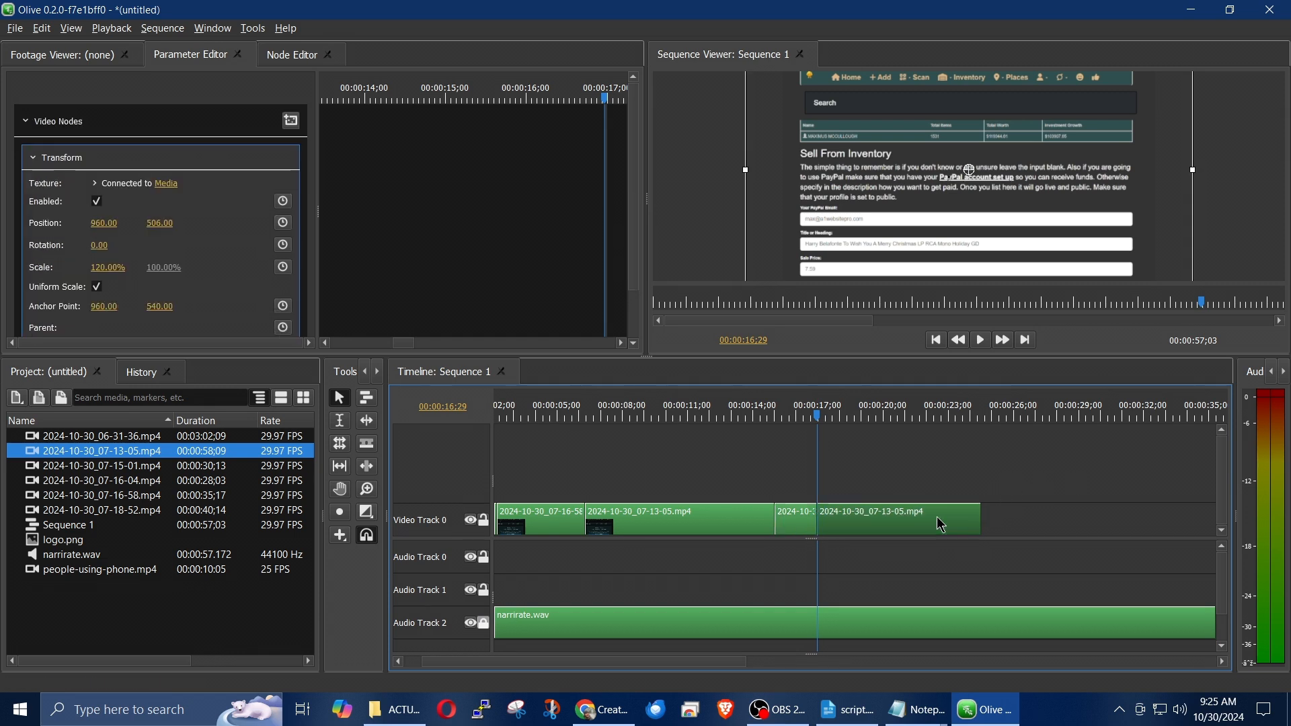
key(Delete)
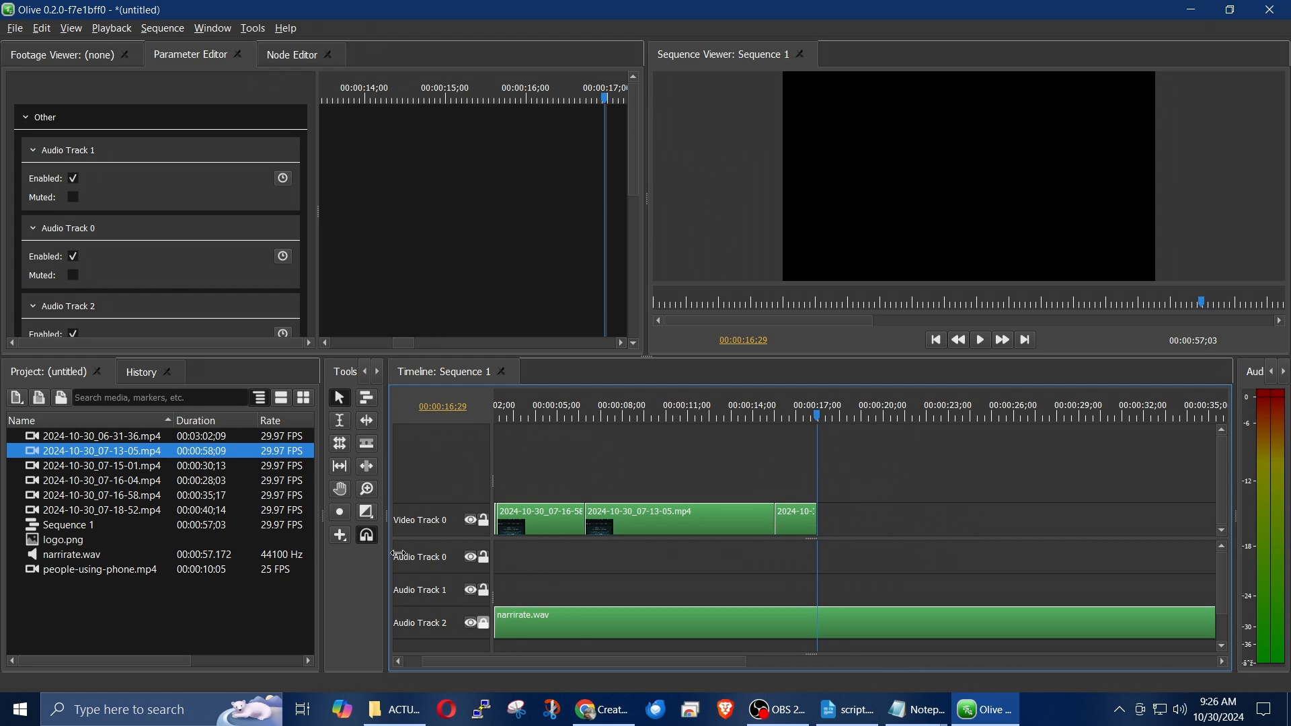
Add 2024-10-30_07-15-01.mp4 to Video Track 0 at about 00:00:18 and preview its frame at 00:00:20;22
click(81, 469)
drag(70, 473, 888, 515)
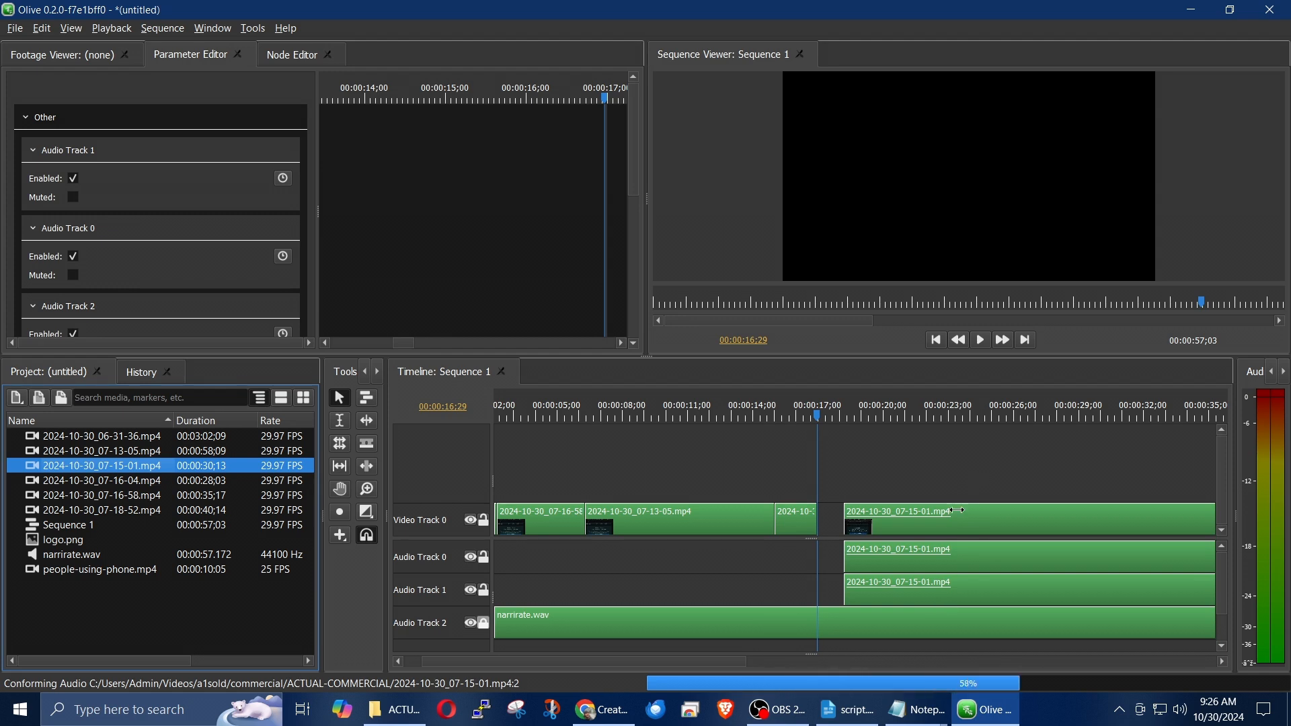
click(902, 408)
Unlink the 2024-10-30_07-15-01.mp4 clip and delete its audio from Audio Tracks 0 and 1, leaving its video selected
click(940, 528)
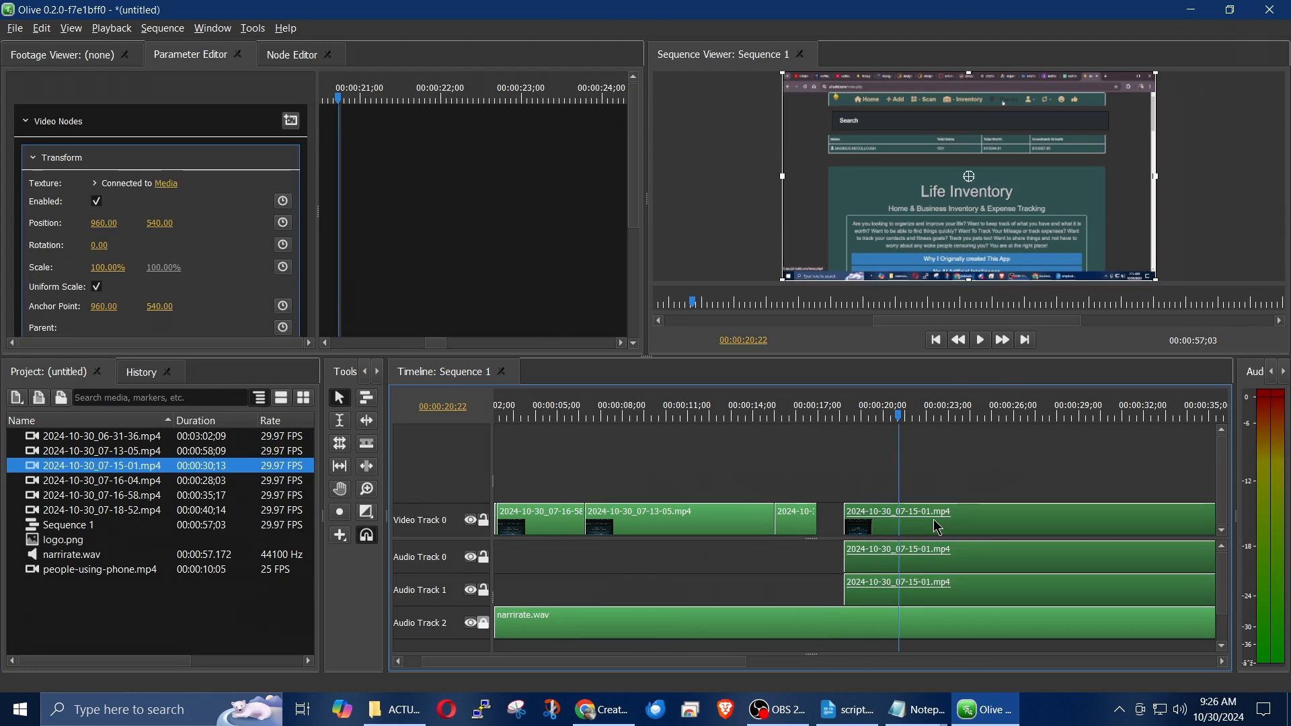
right_click(937, 522)
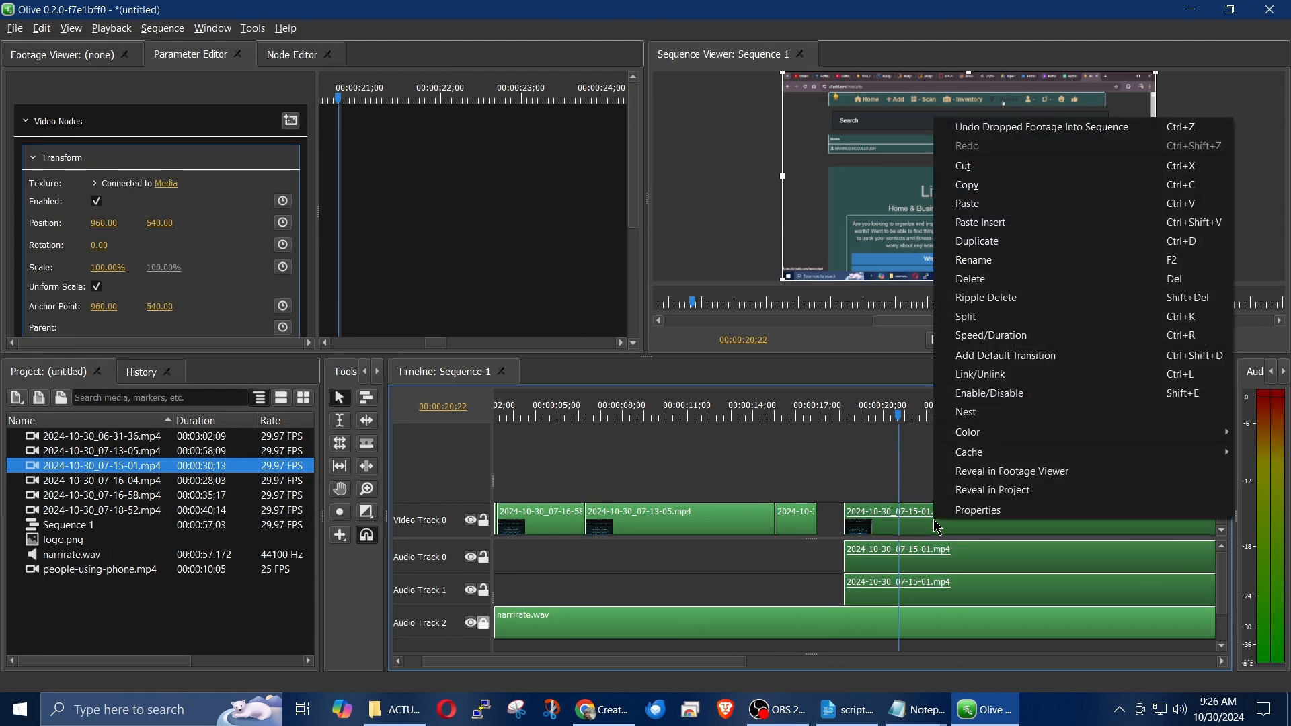
click(995, 385)
click(1003, 467)
click(951, 570)
key(Delete)
click(930, 584)
key(Delete)
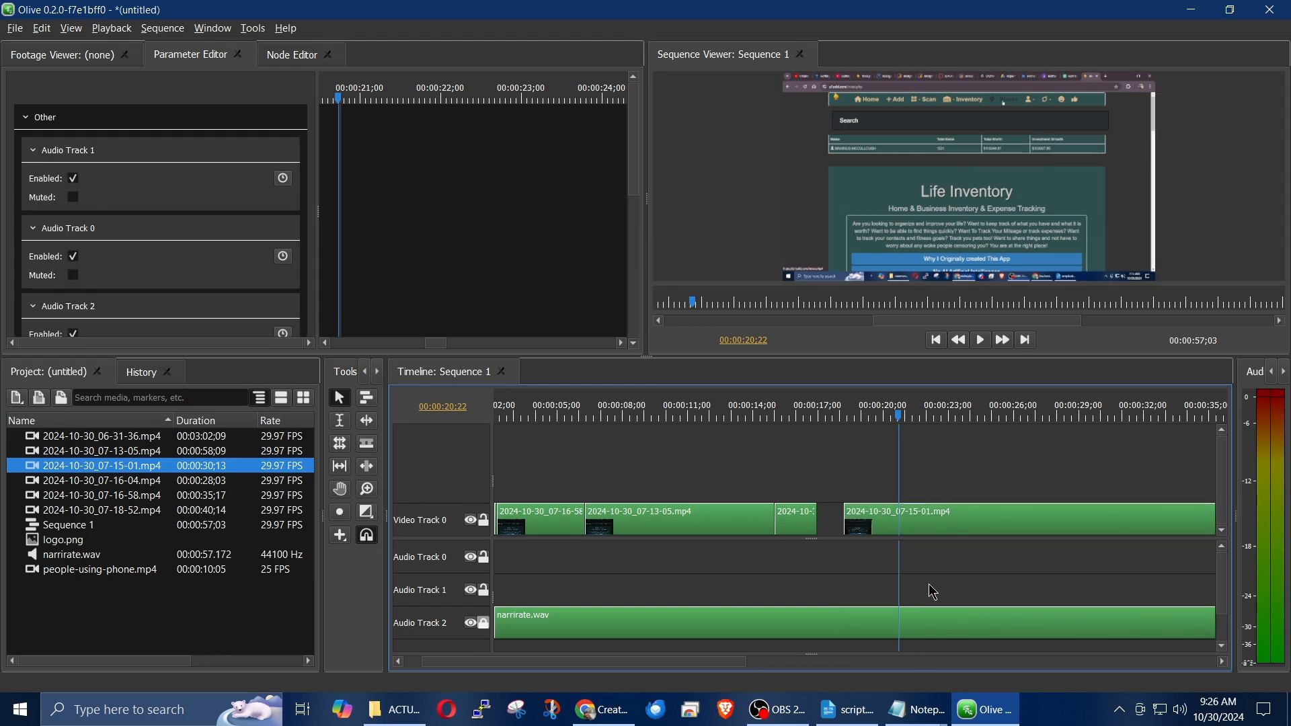
click(874, 522)
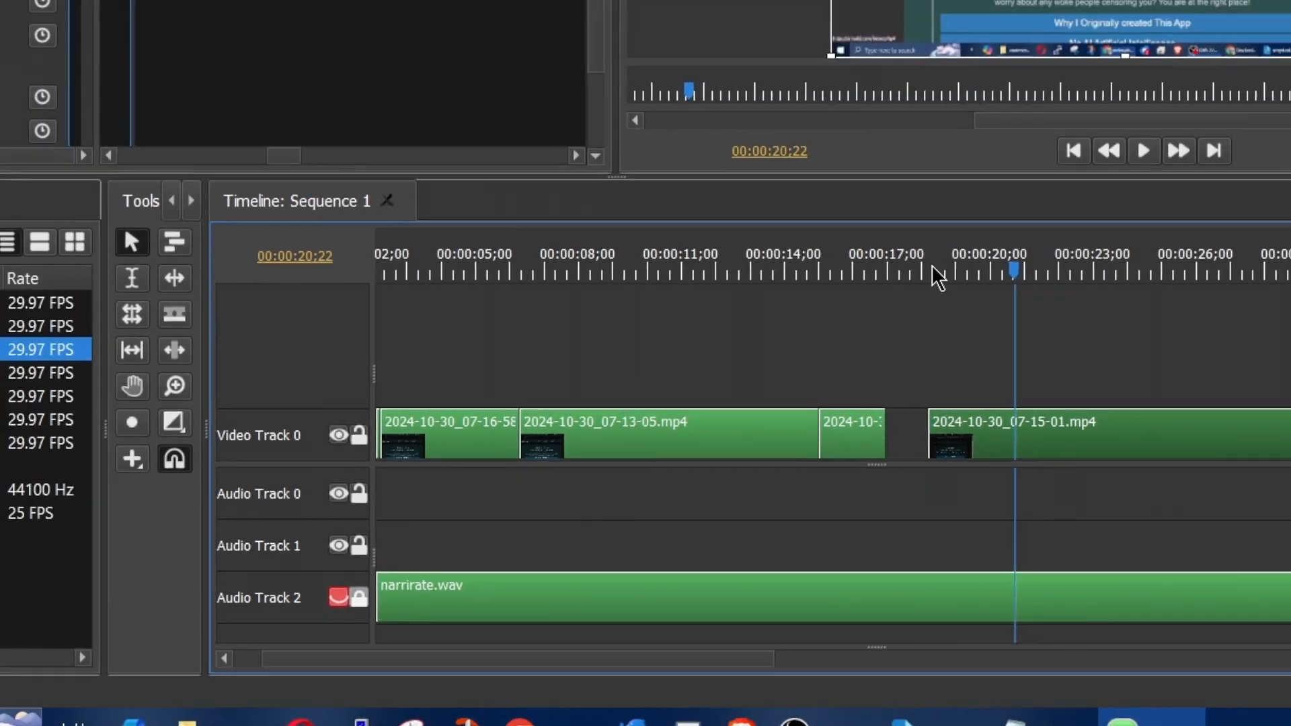
Split the 2024-10-30_07-15-01.mp4 clip at 00:00:20;23, delete the part before the cut, and move the remainder to 00:00:16;29 against the previous segment
click(996, 159)
key(space)
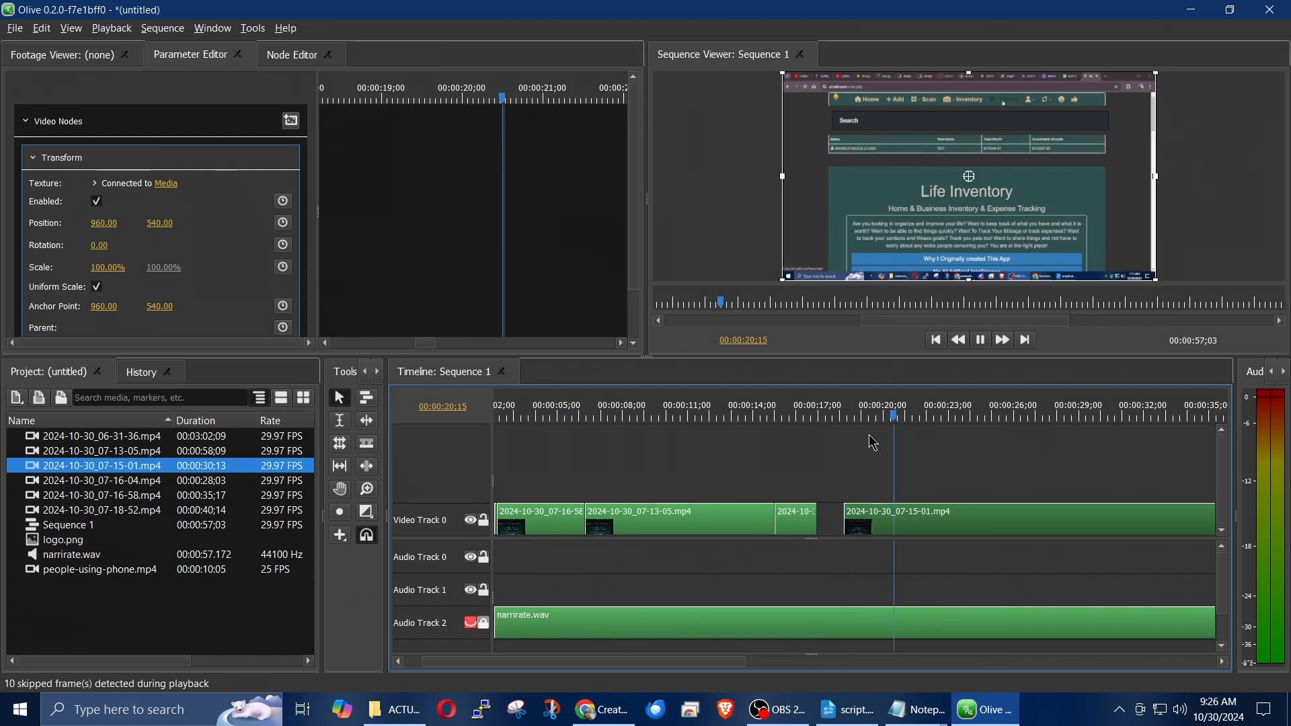
key(space)
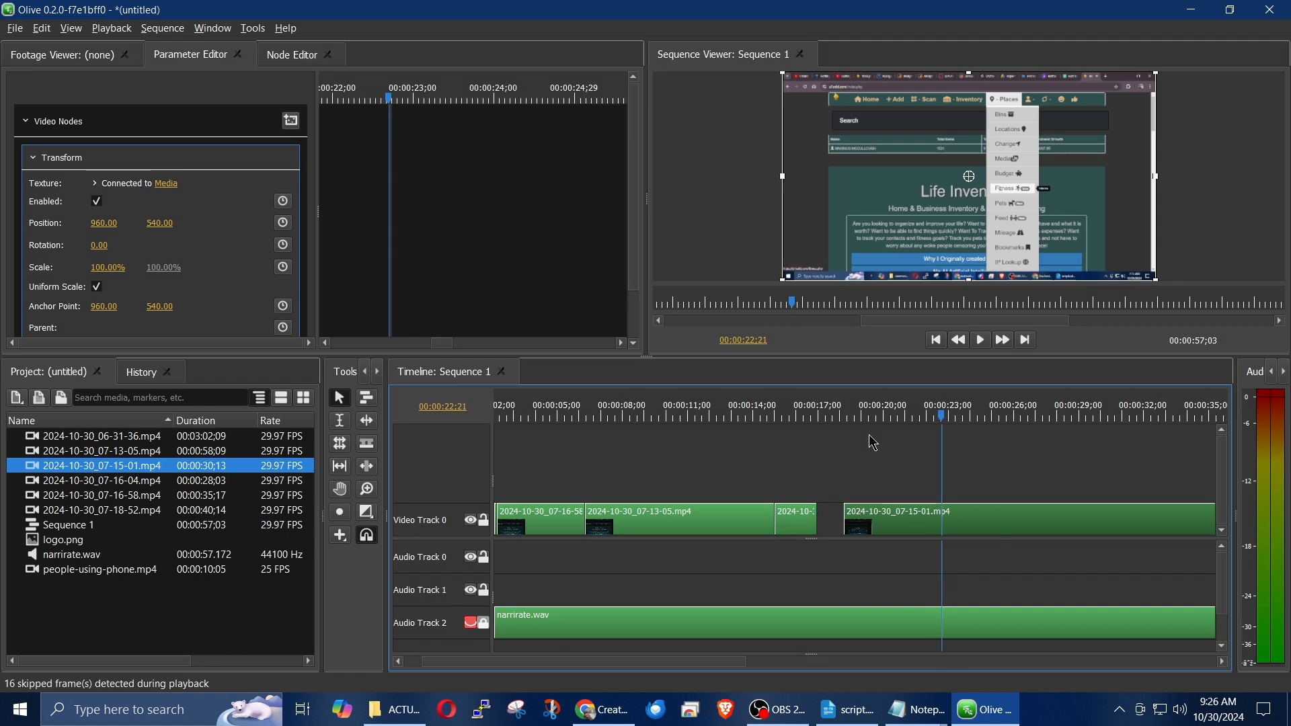
click(902, 419)
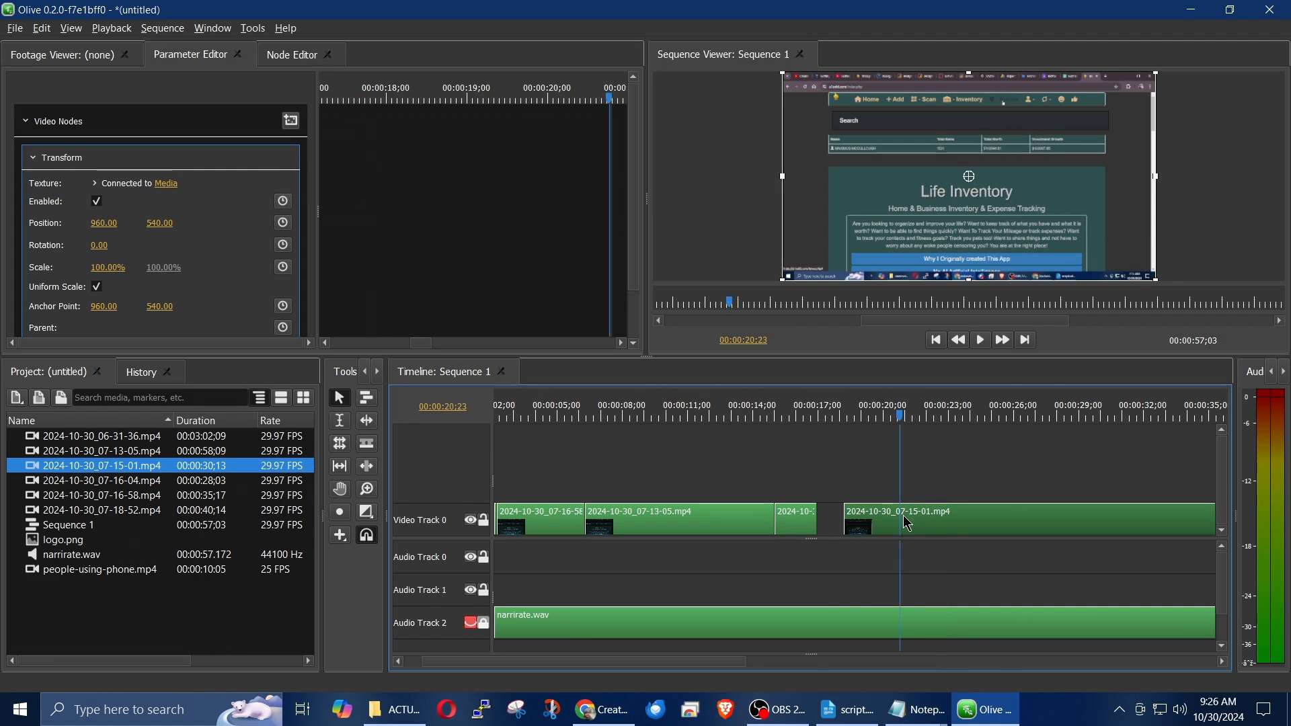
key(ctrl+k)
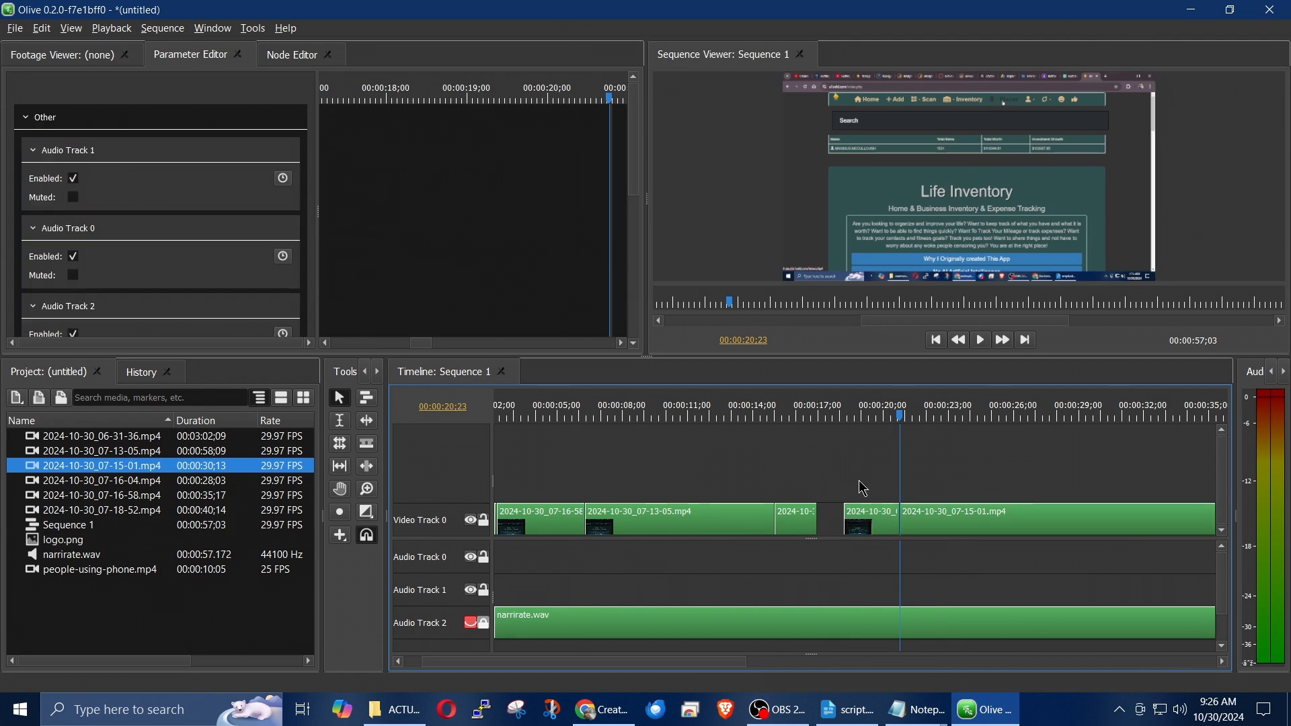
click(877, 523)
key(Delete)
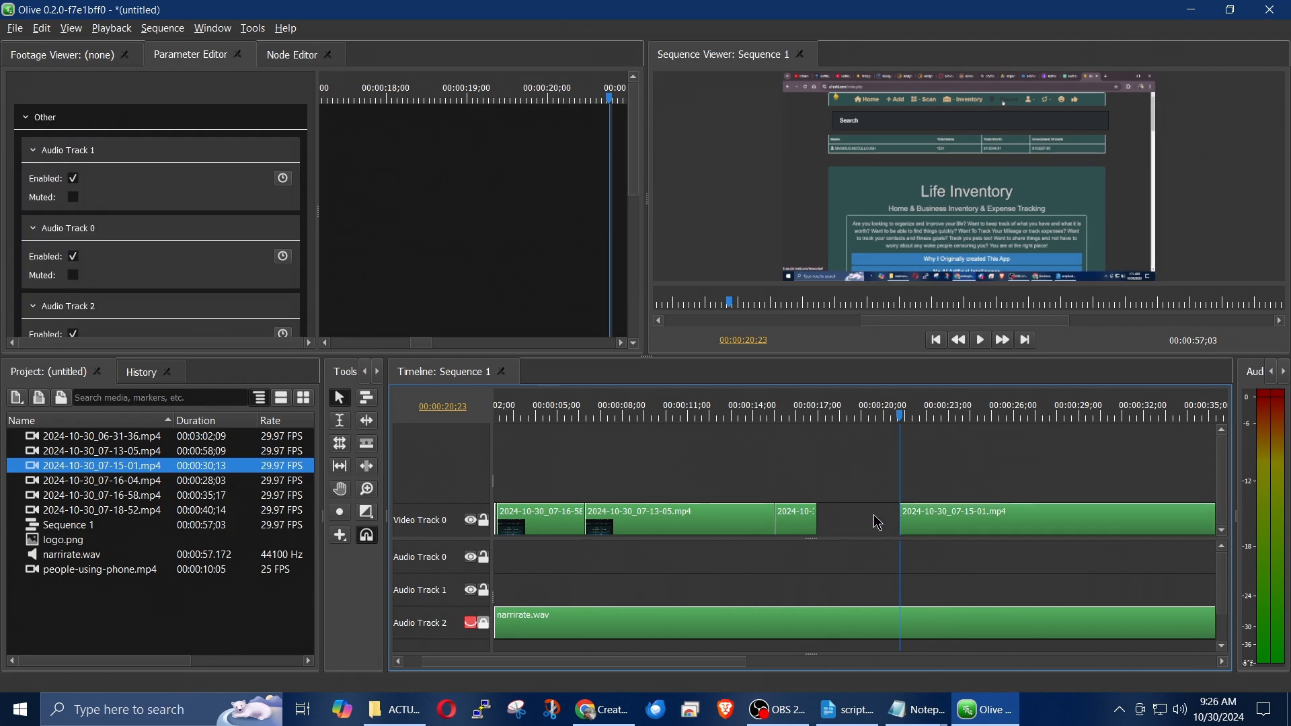
drag(943, 530, 859, 538)
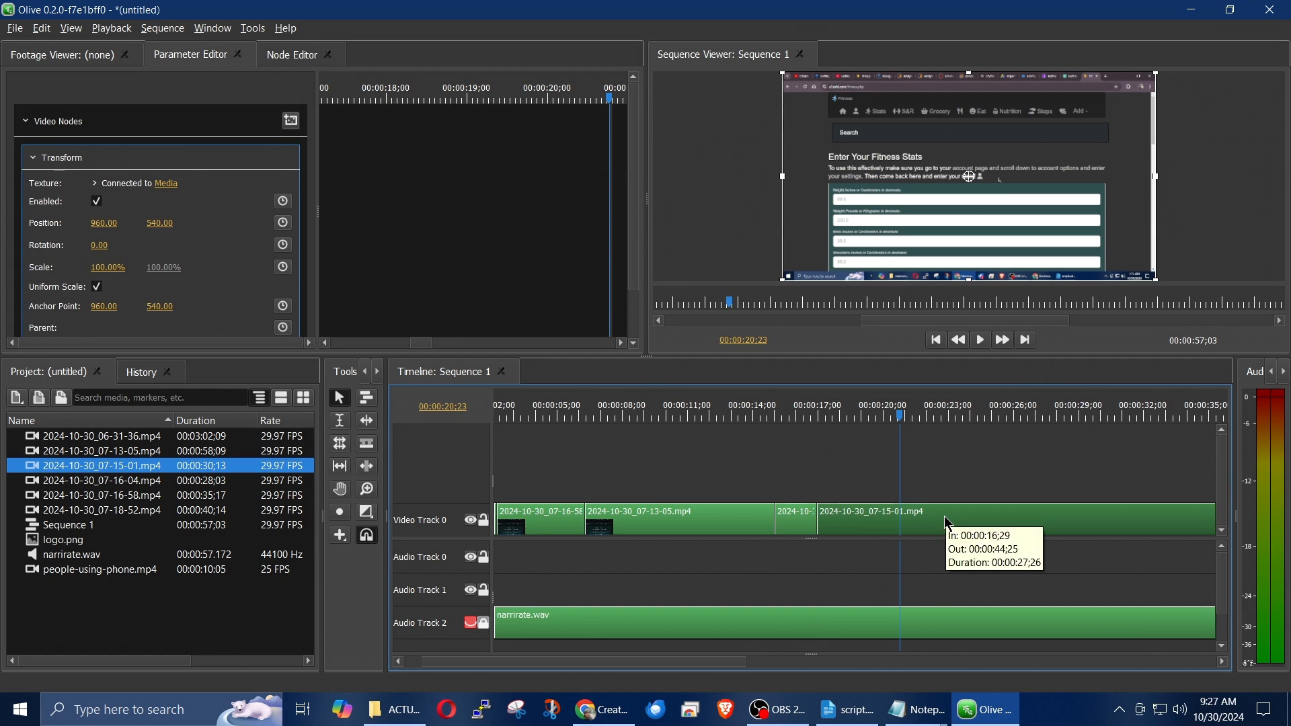
Match the 2024-10-30_07-15-01.mp4 clip's transform to the previous segment: vertical position 506 and scale 120%
click(789, 524)
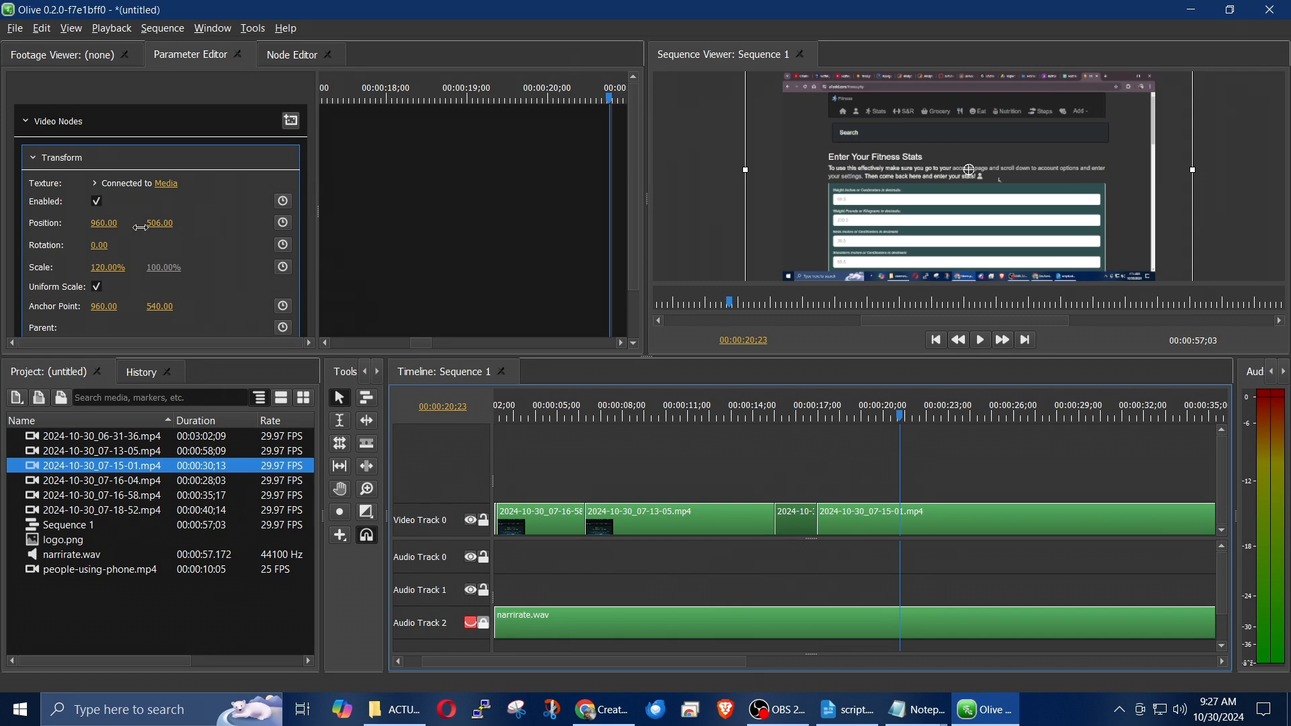
click(886, 528)
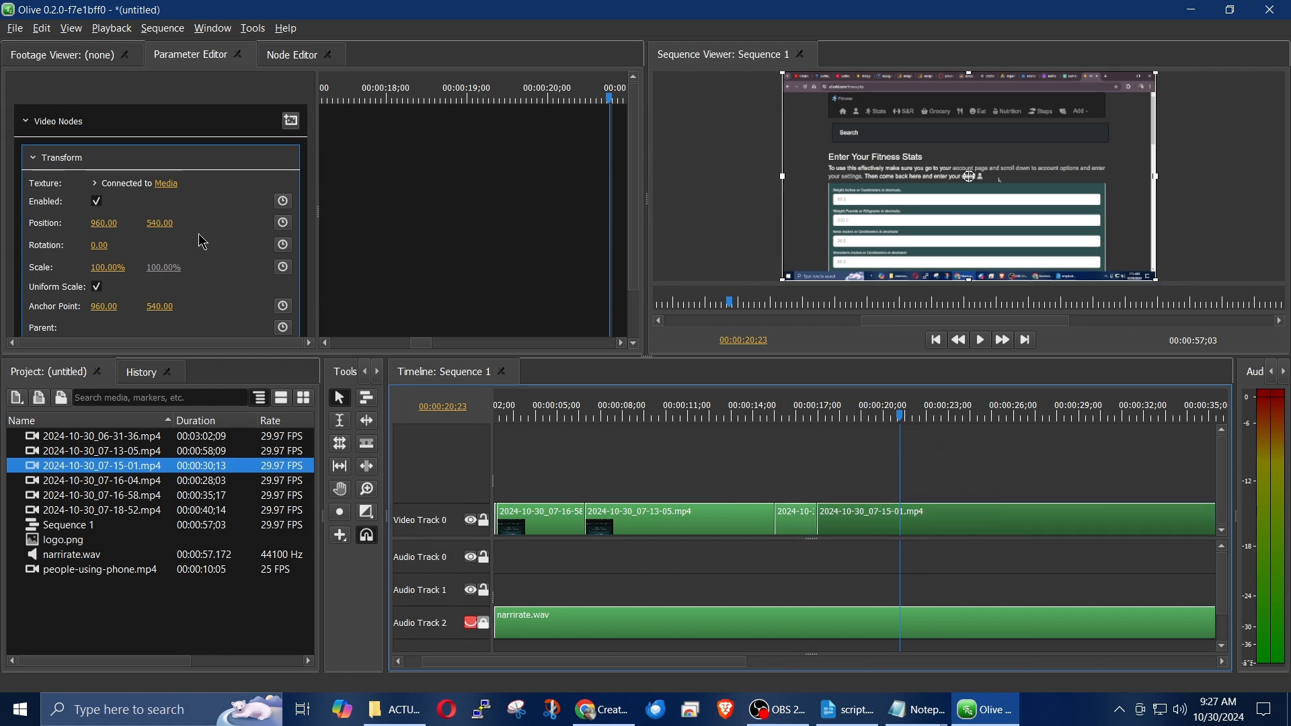
click(155, 224)
text(5)
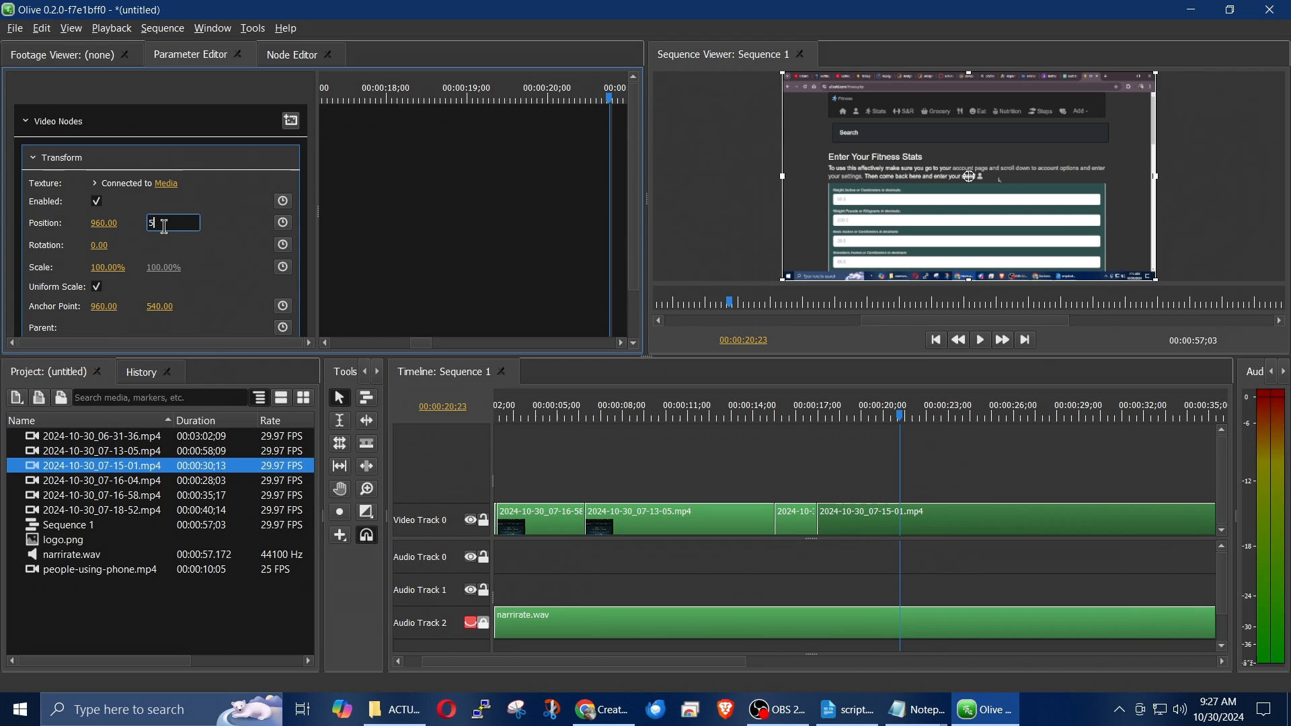
text(06)
click(105, 267)
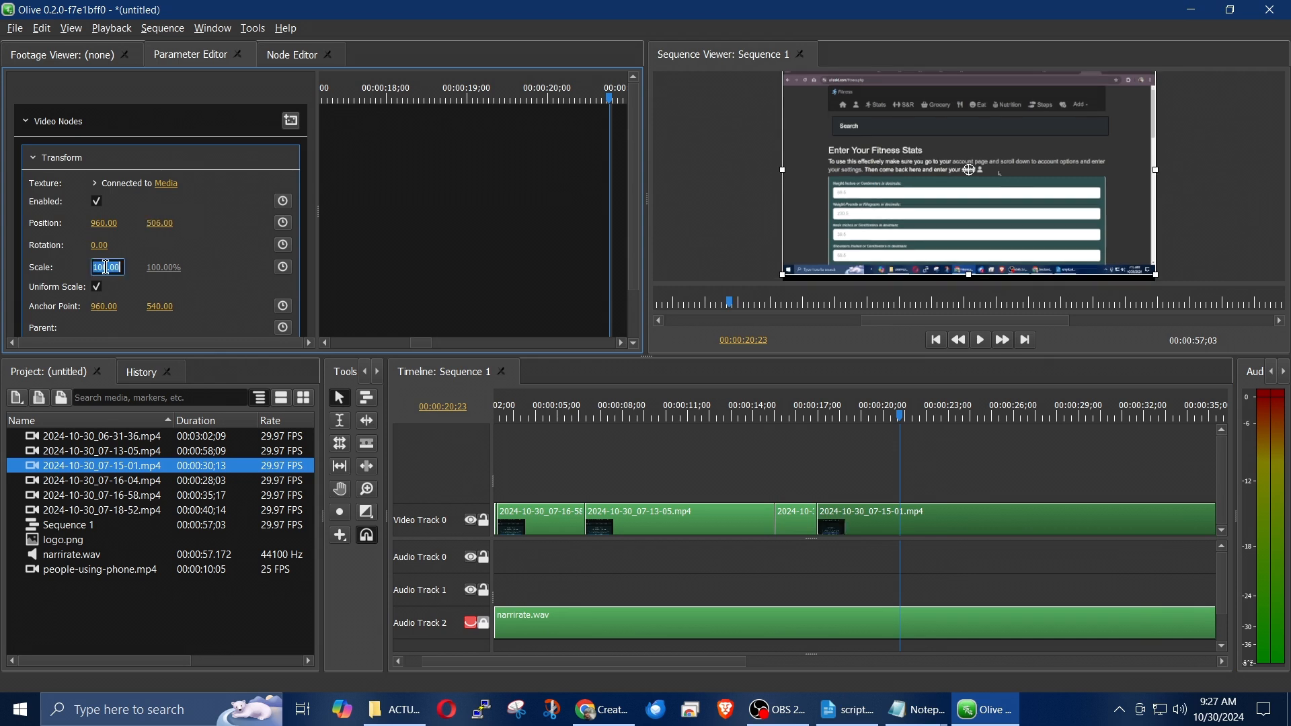
text(120)
key(Return)
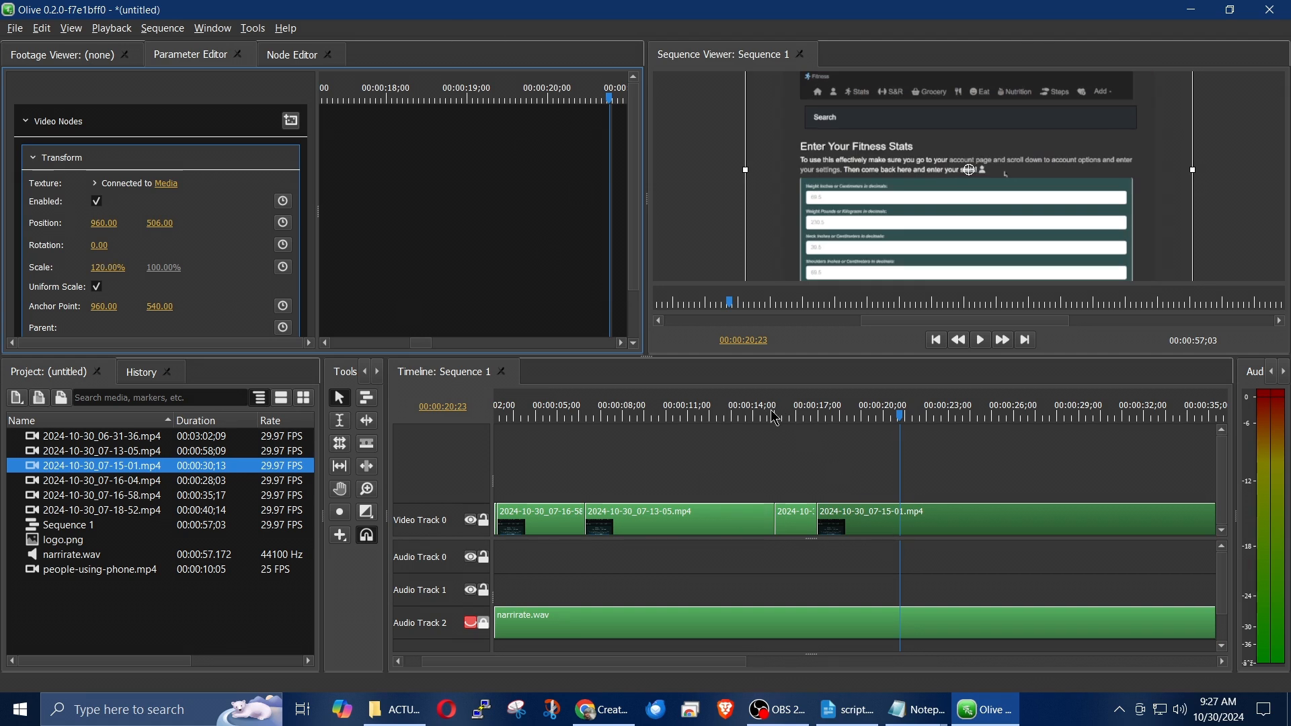
Unmute the narration on Audio Track 2 and play from 00:00:13;23 to check the 2024-10-30_07-15-01.mp4 clip against it
click(471, 625)
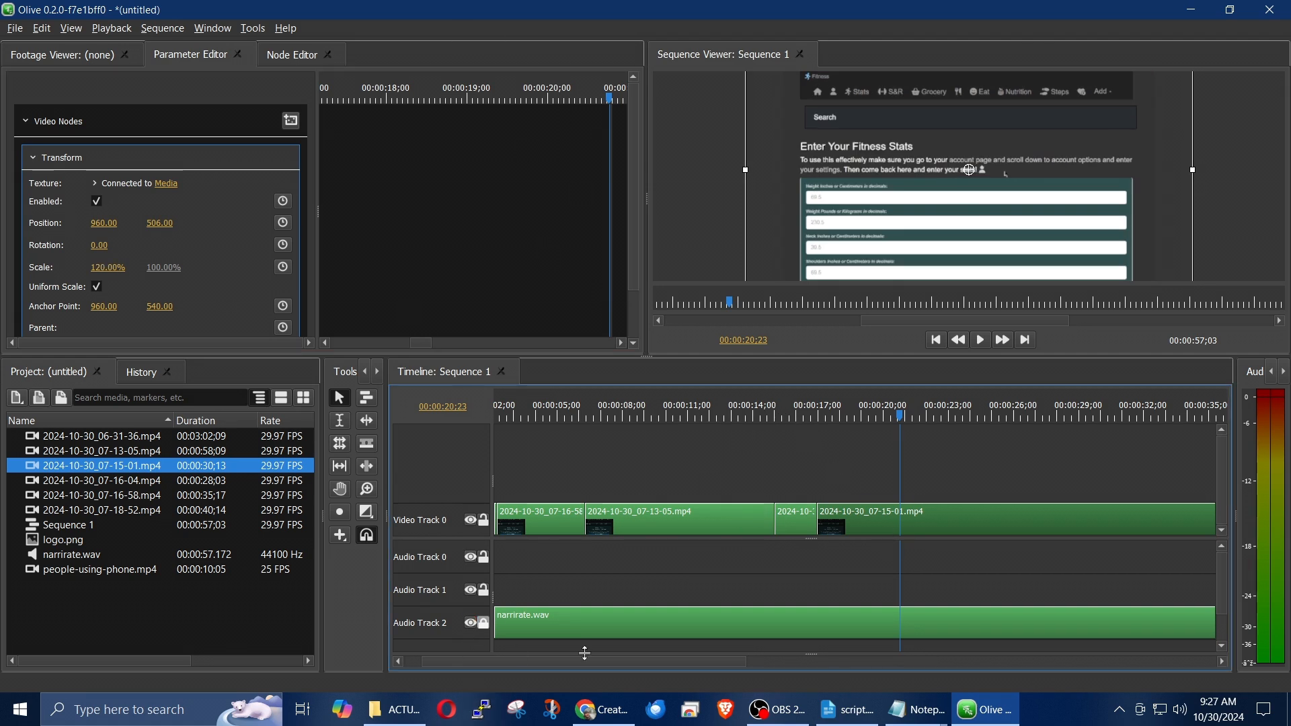
click(751, 417)
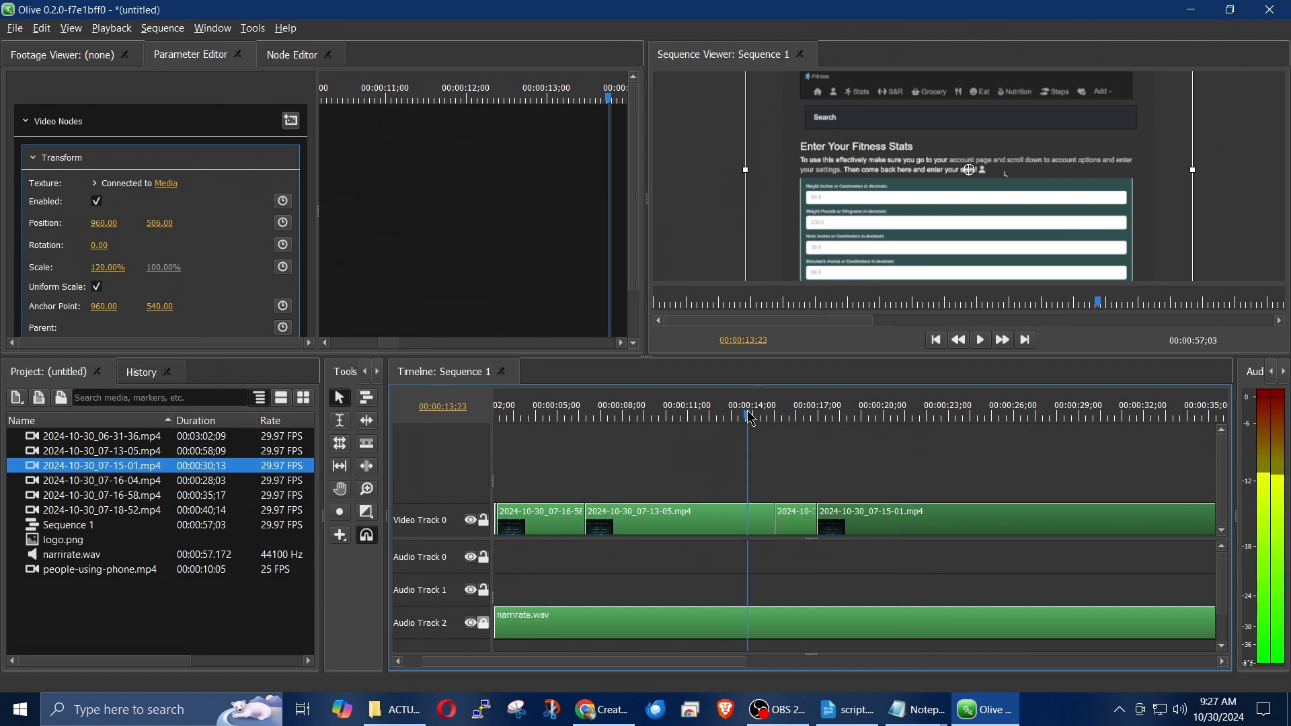
key(space)
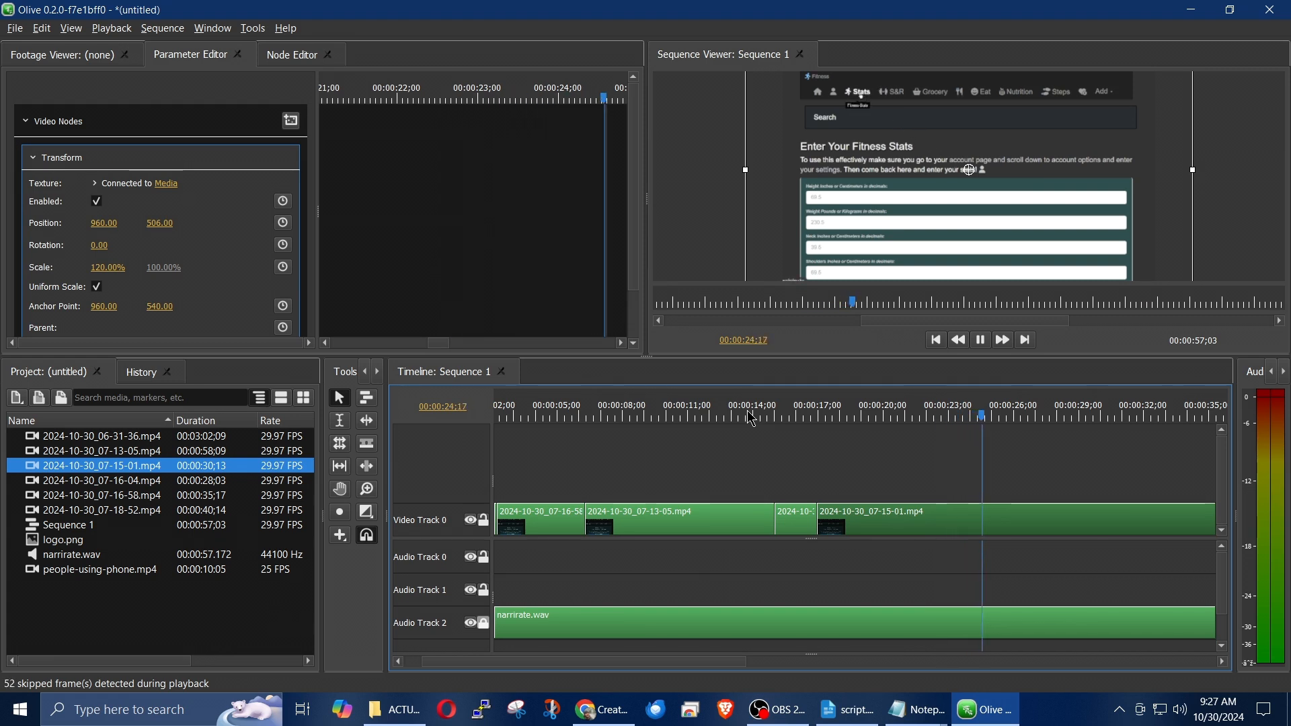
key(space)
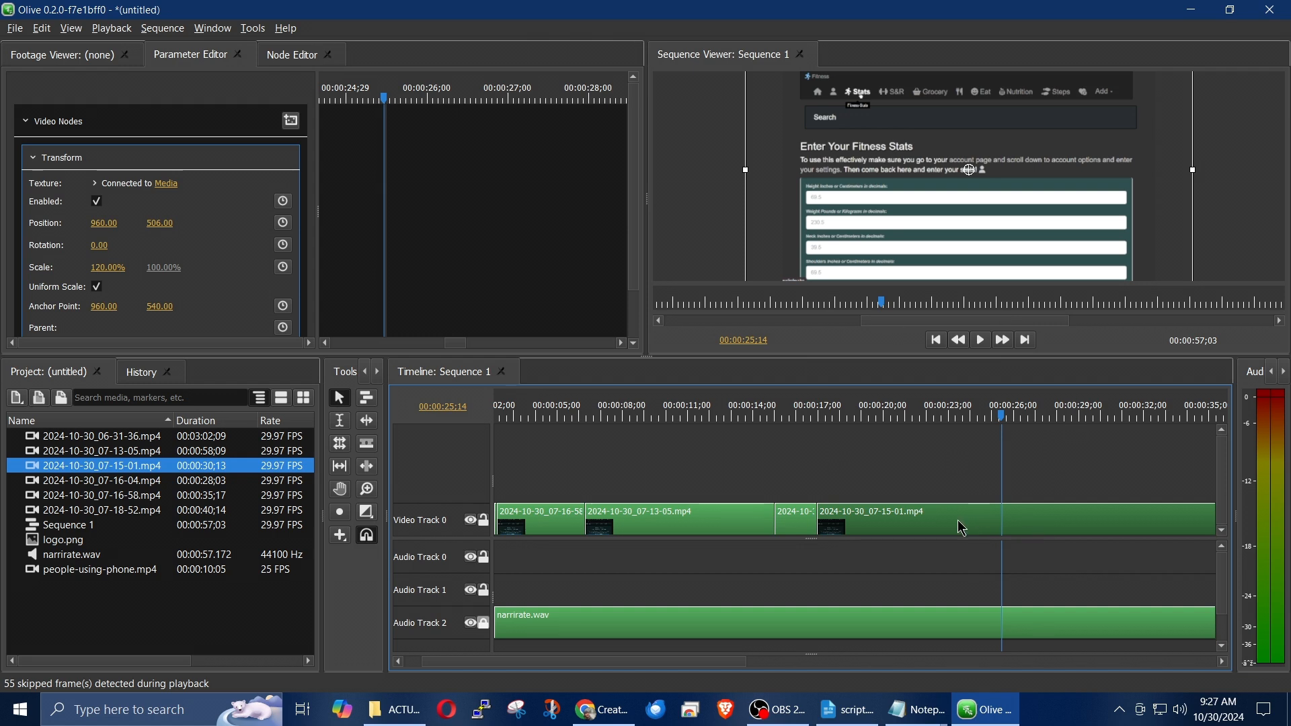
Set the speed of the 2024-10-30_07-15-01.mp4 clip to 220%, keeping speed and duration linked
right_click(895, 522)
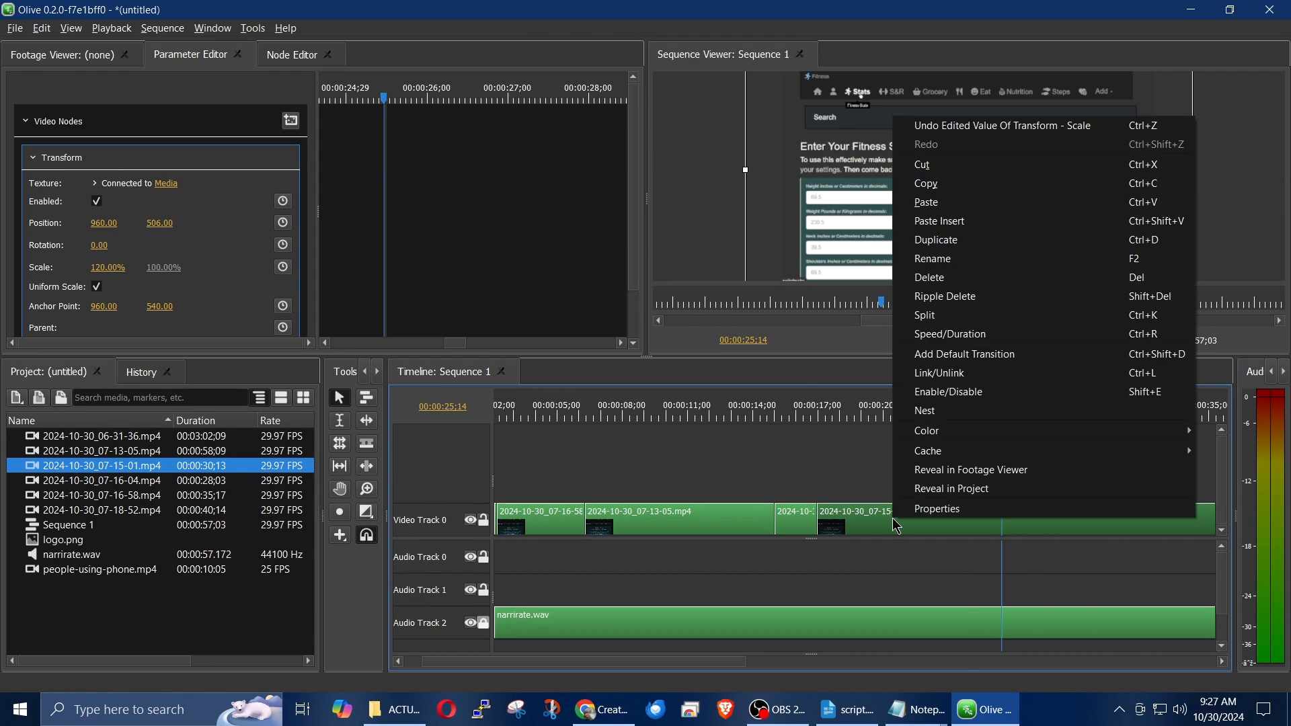
click(902, 334)
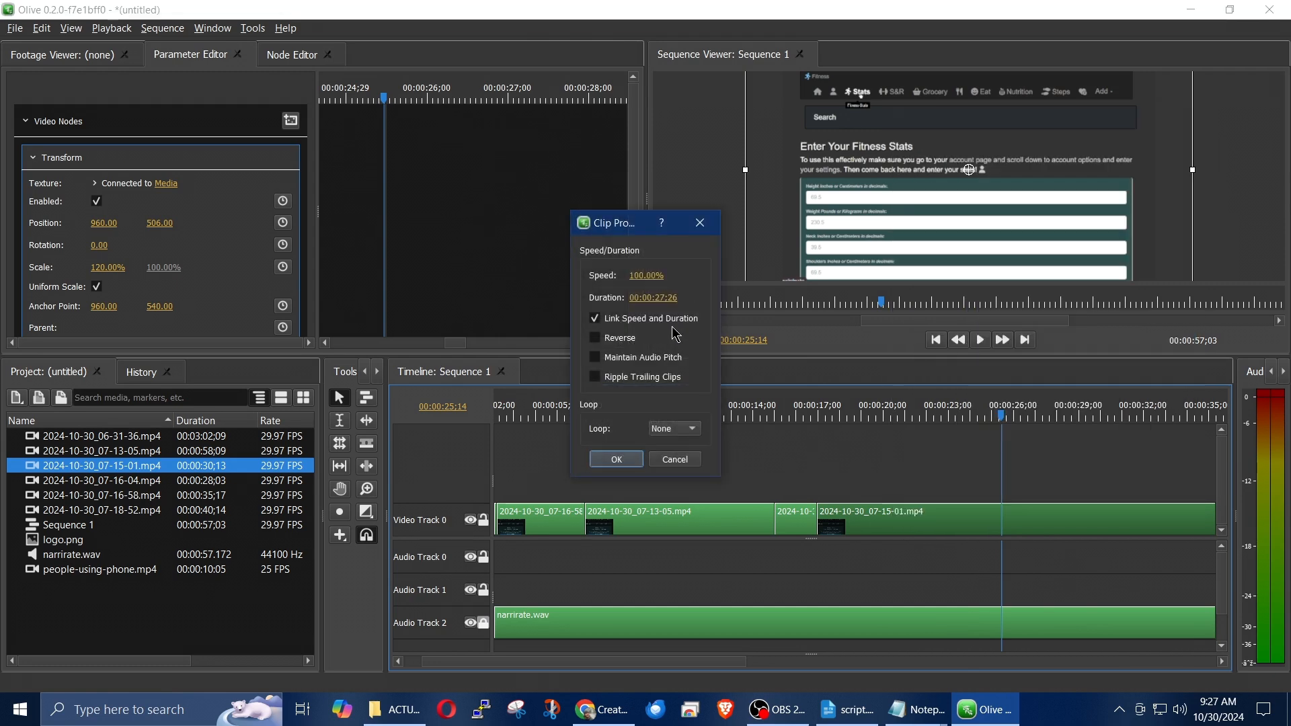
click(657, 271)
text(1)
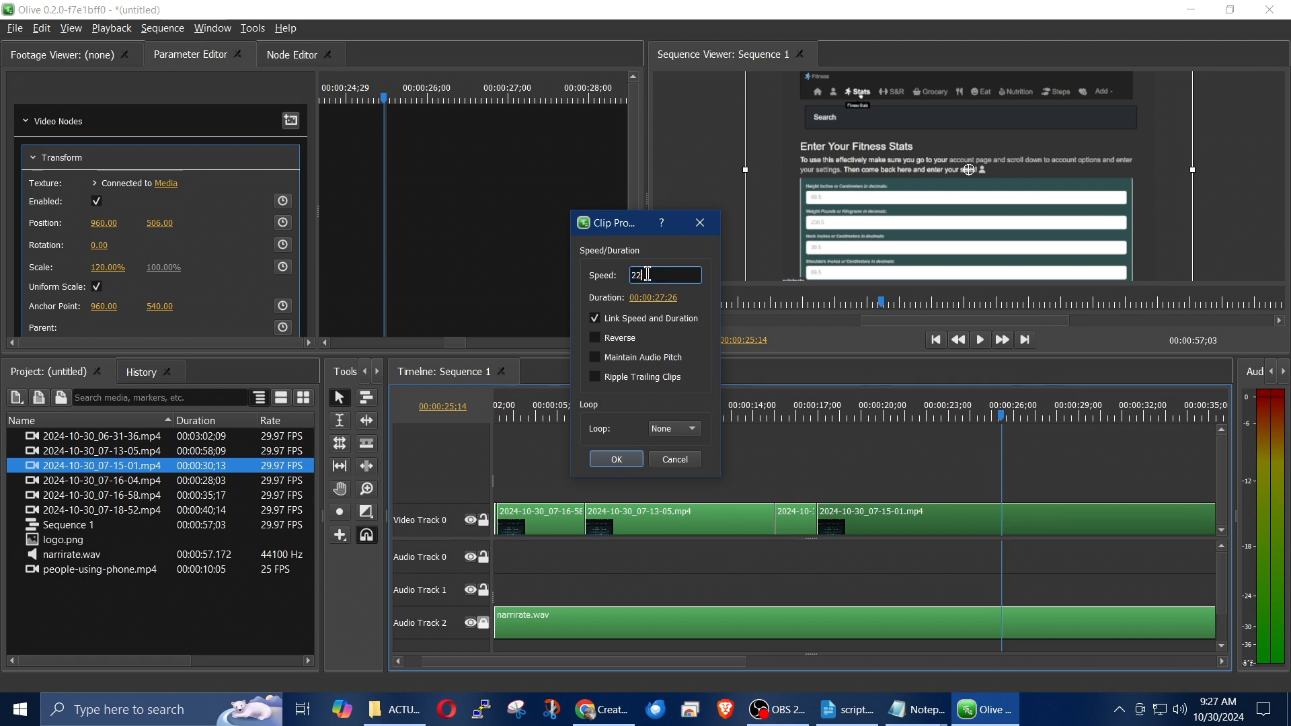
text(20)
click(616, 459)
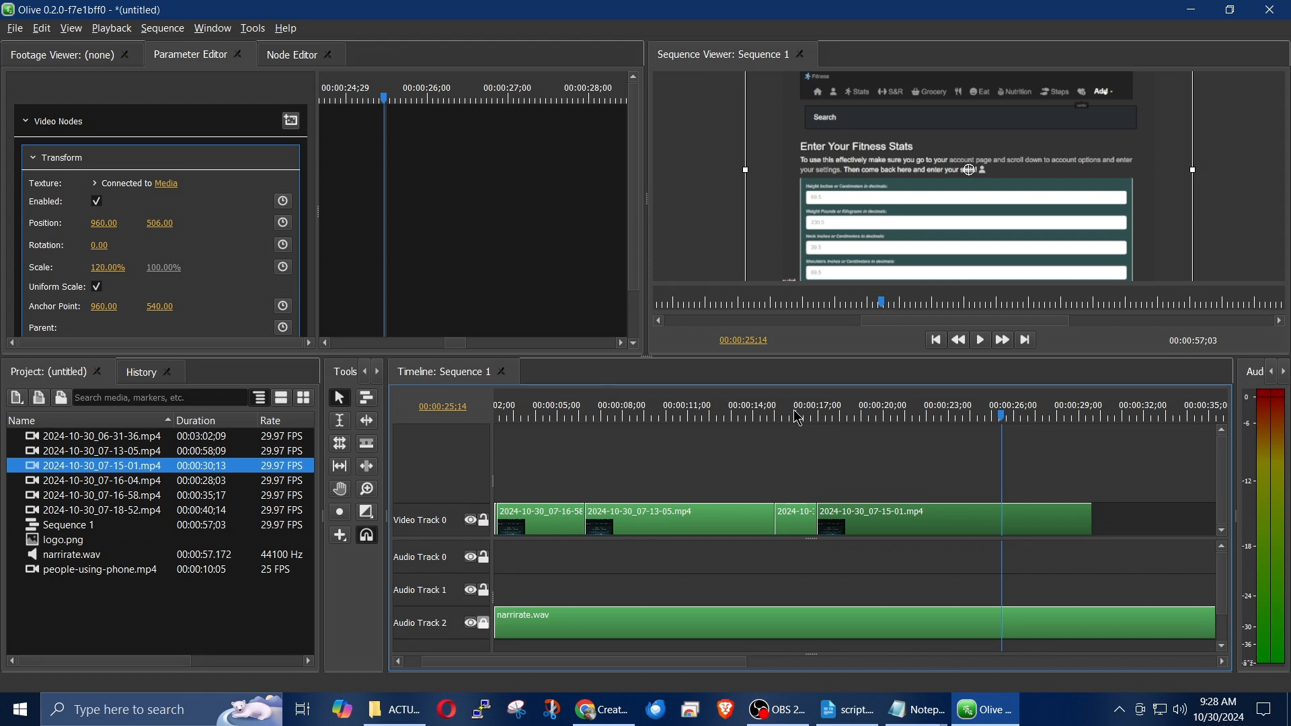
Play the sequence from 00:00:14;12 to check the sped-up 2024-10-30_07-15-01.mp4 clip against the narration
click(765, 422)
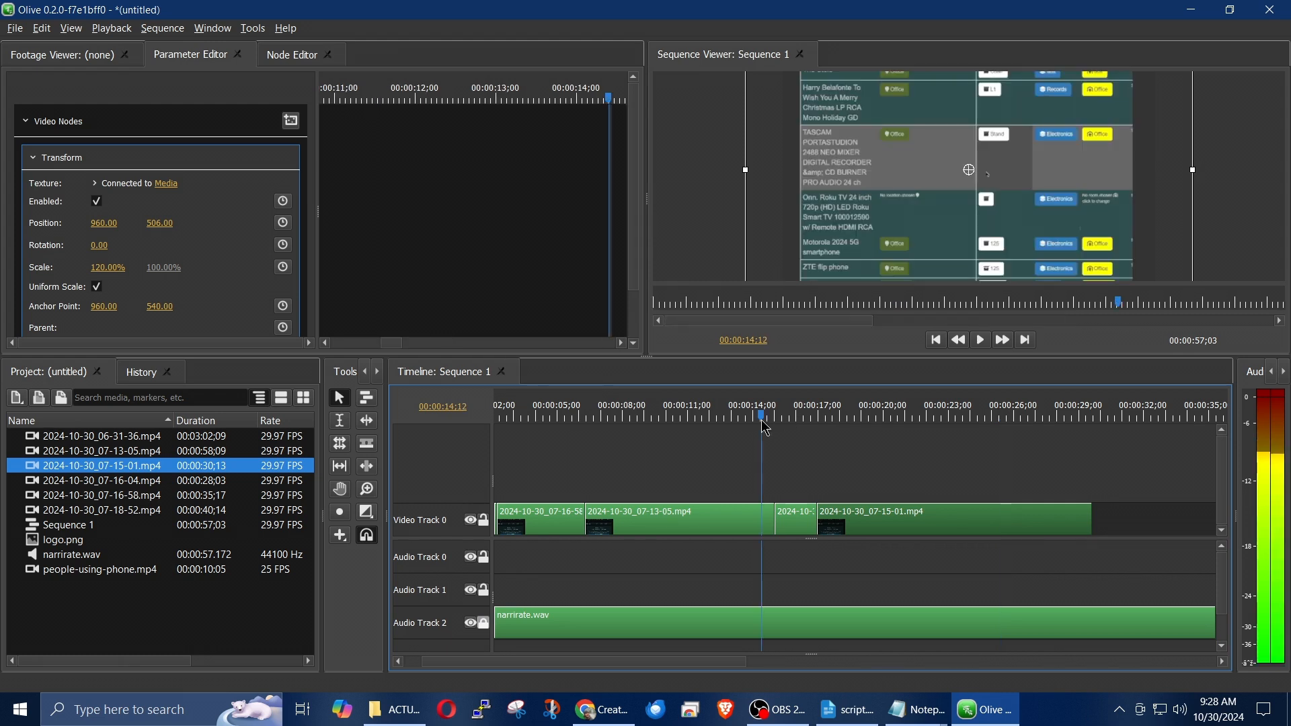
key(space)
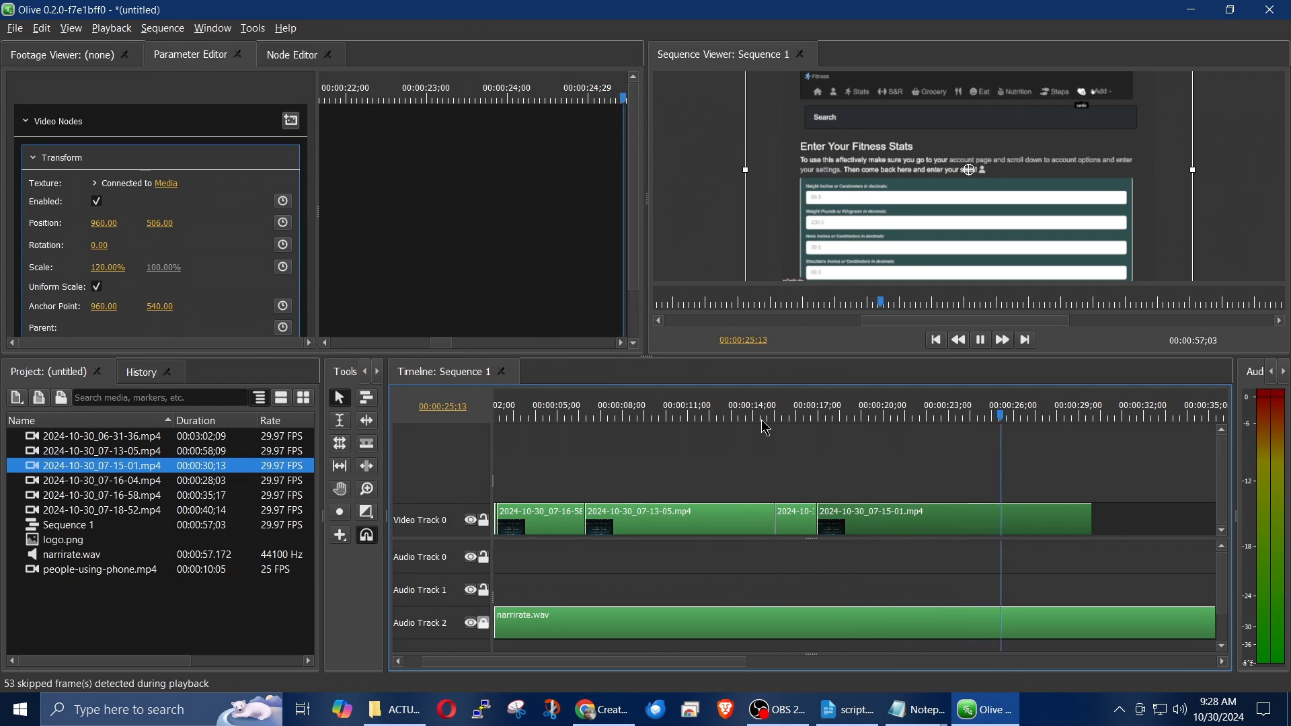
key(space)
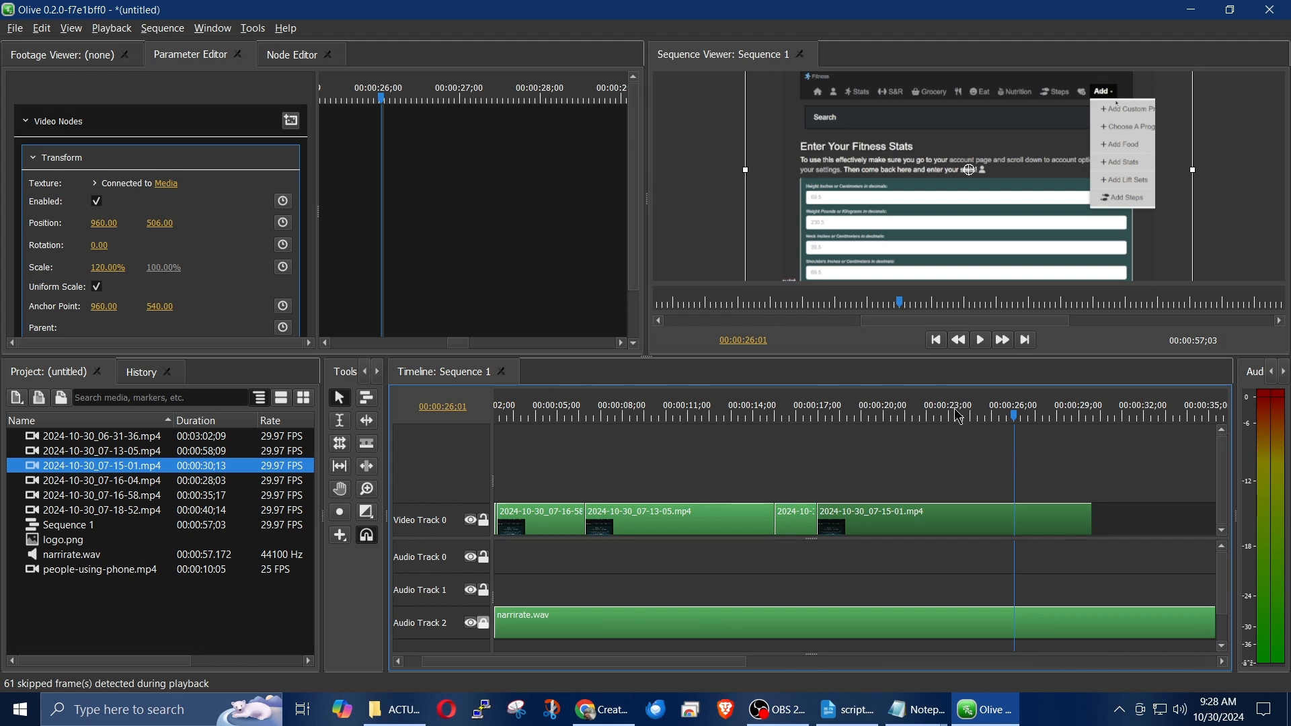
Split the 2024-10-30_07-15-01.mp4 clip at 00:00:24;11 and delete the part after the cut
click(934, 419)
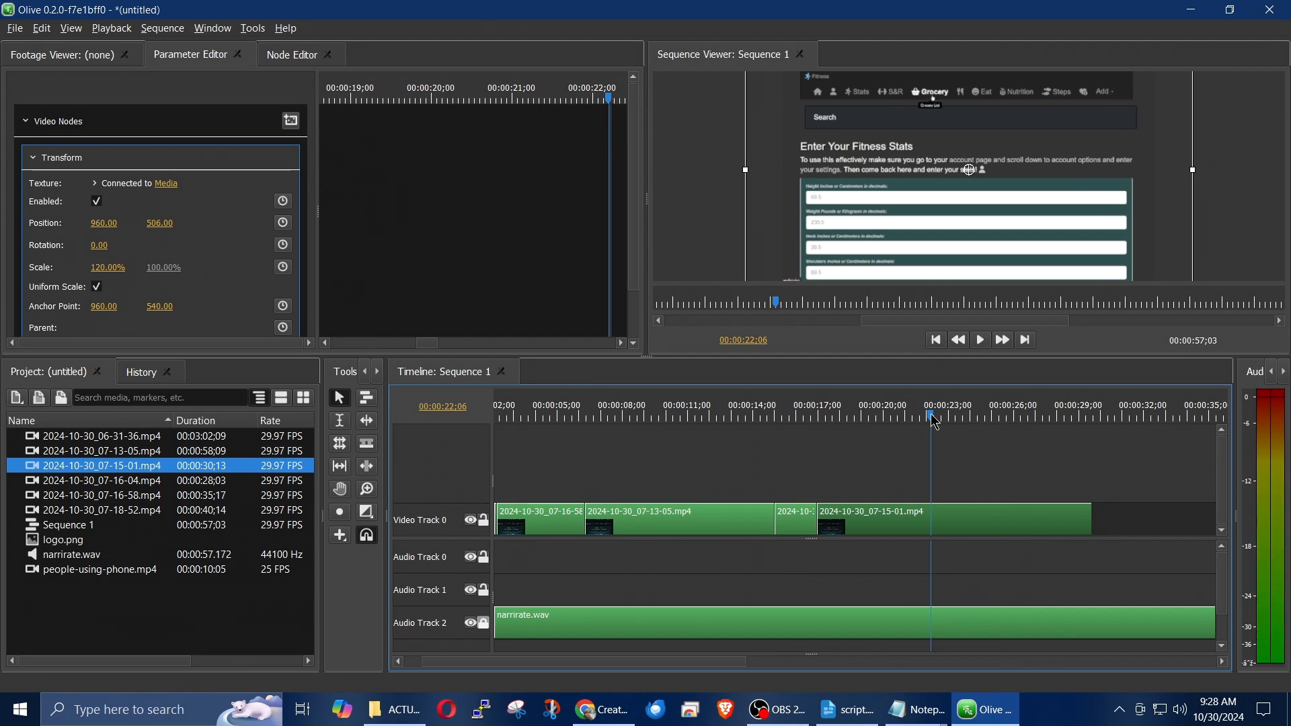
key(space)
key(space)
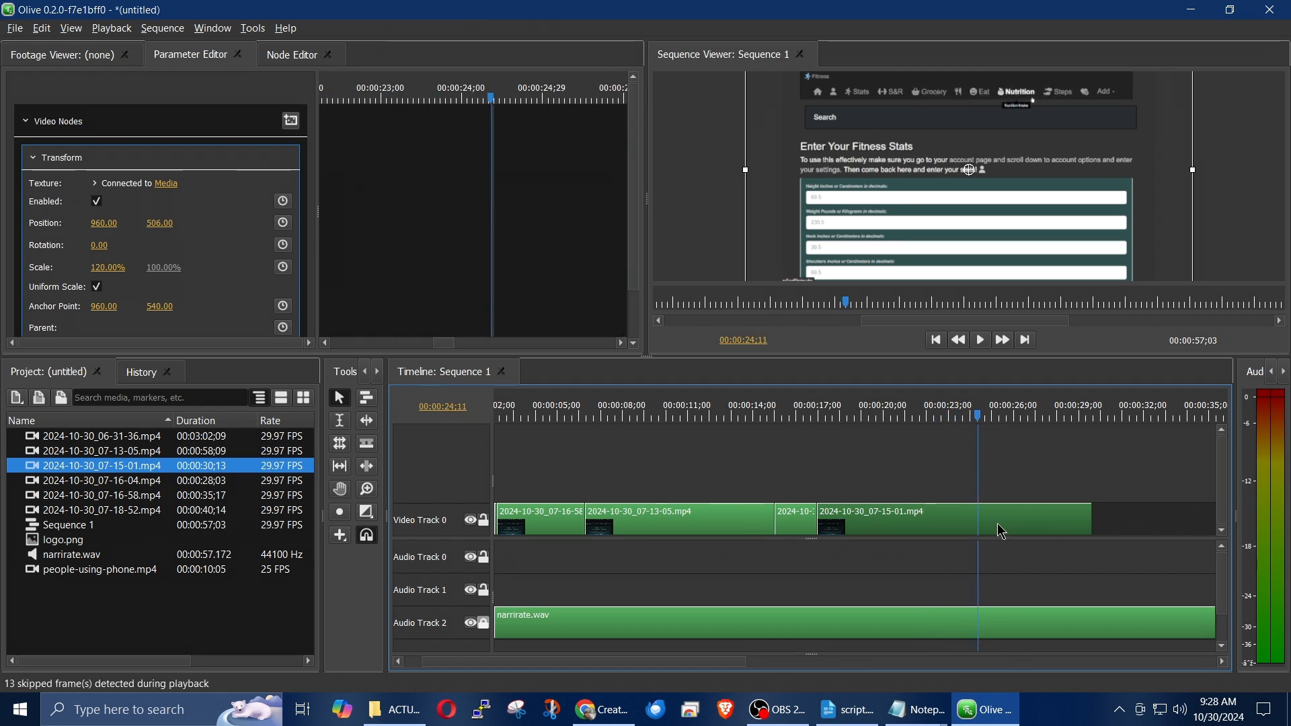
key(ctrl+k)
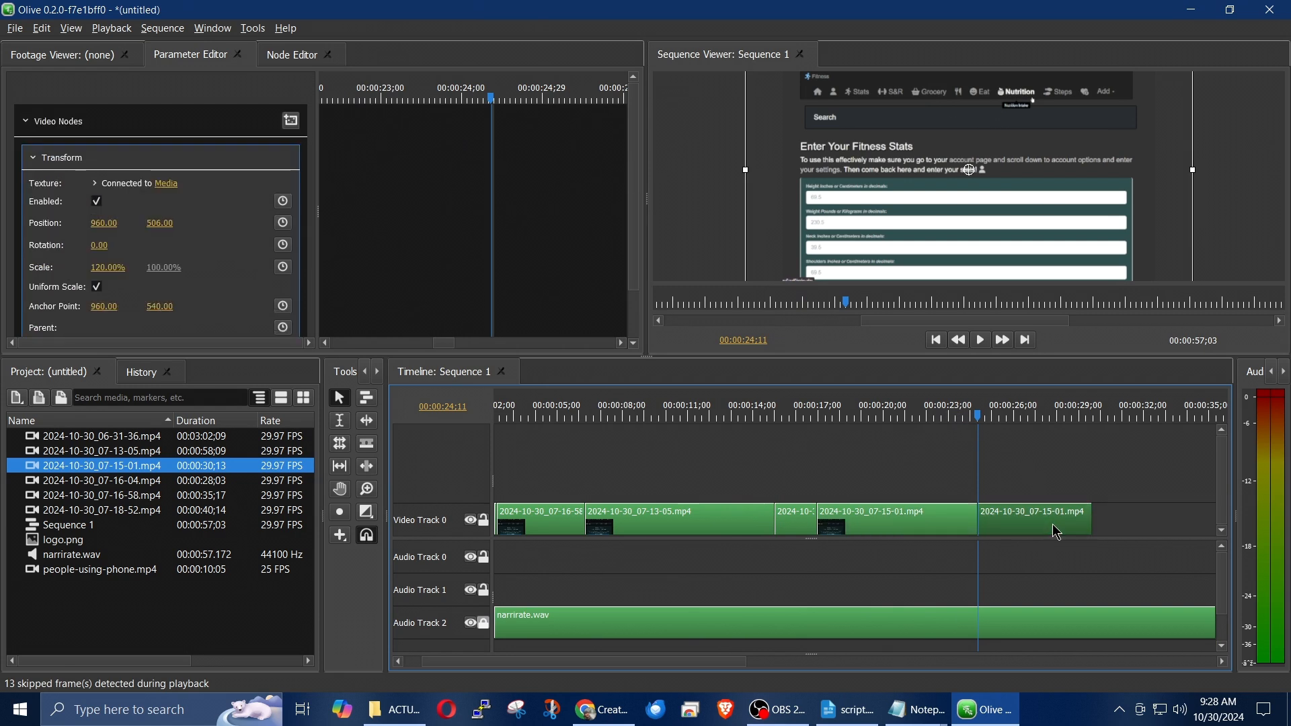
key(Delete)
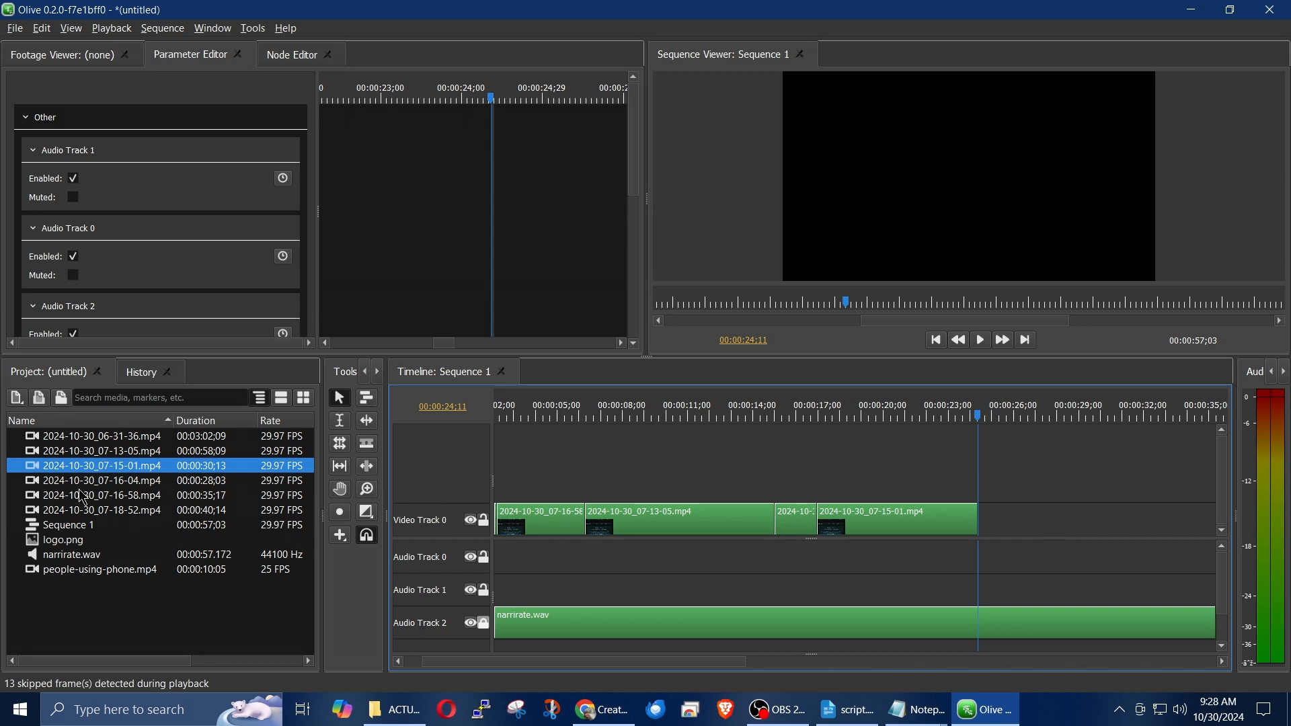
Add 2024-10-30_07-16-04.mp4 to Video Track 0 at 00:00:24;11, then unlink and delete its audio from Audio Tracks 0 and 1
click(64, 480)
drag(64, 486, 1033, 528)
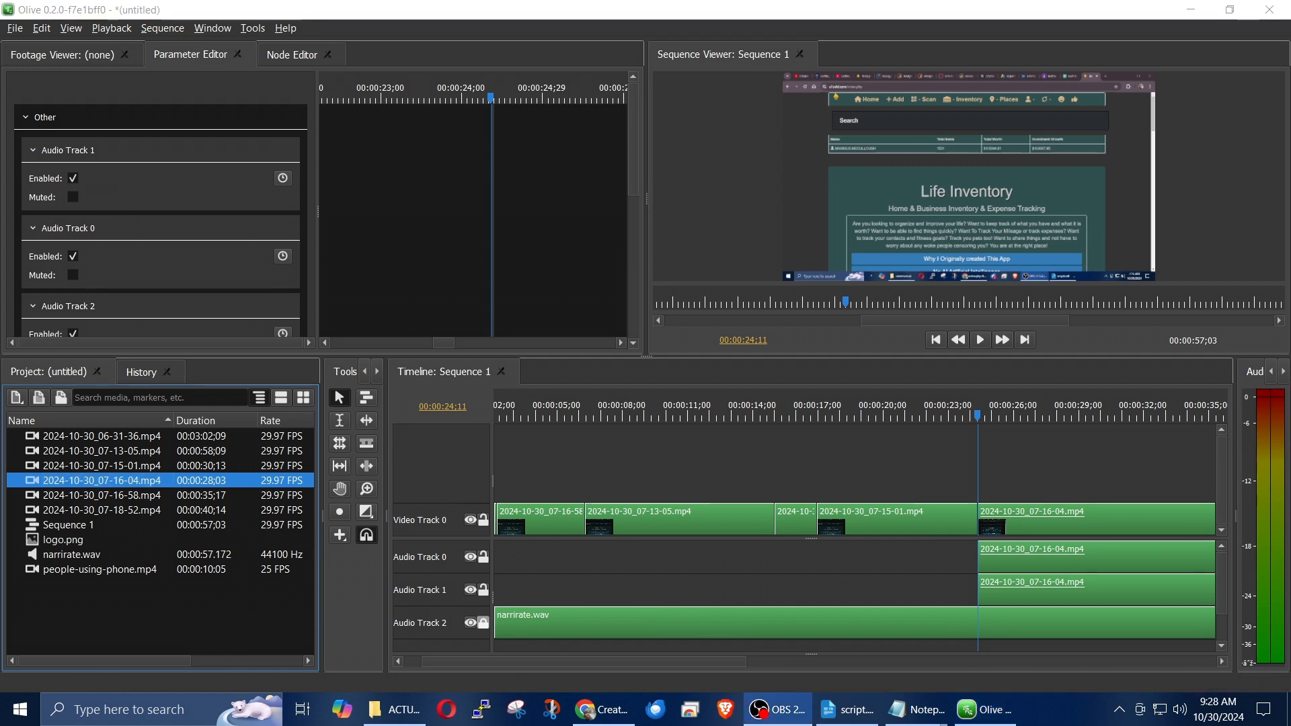
click(1119, 523)
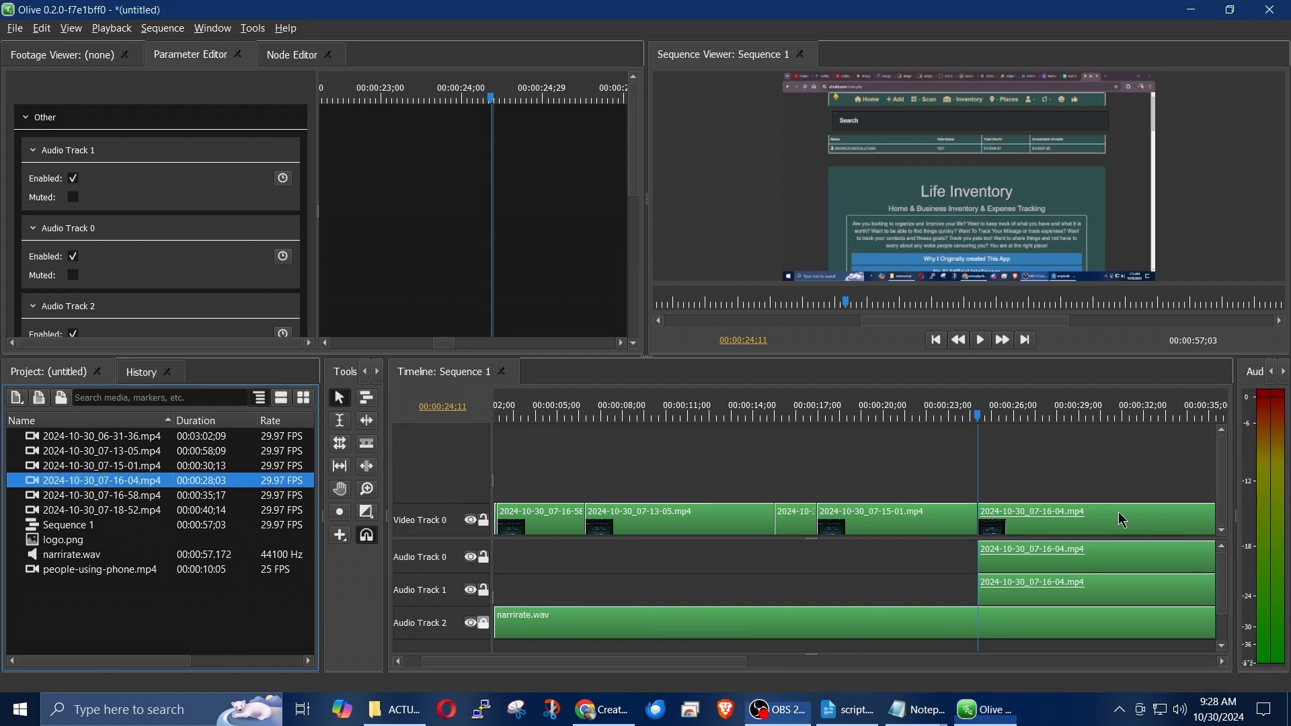
right_click(1098, 517)
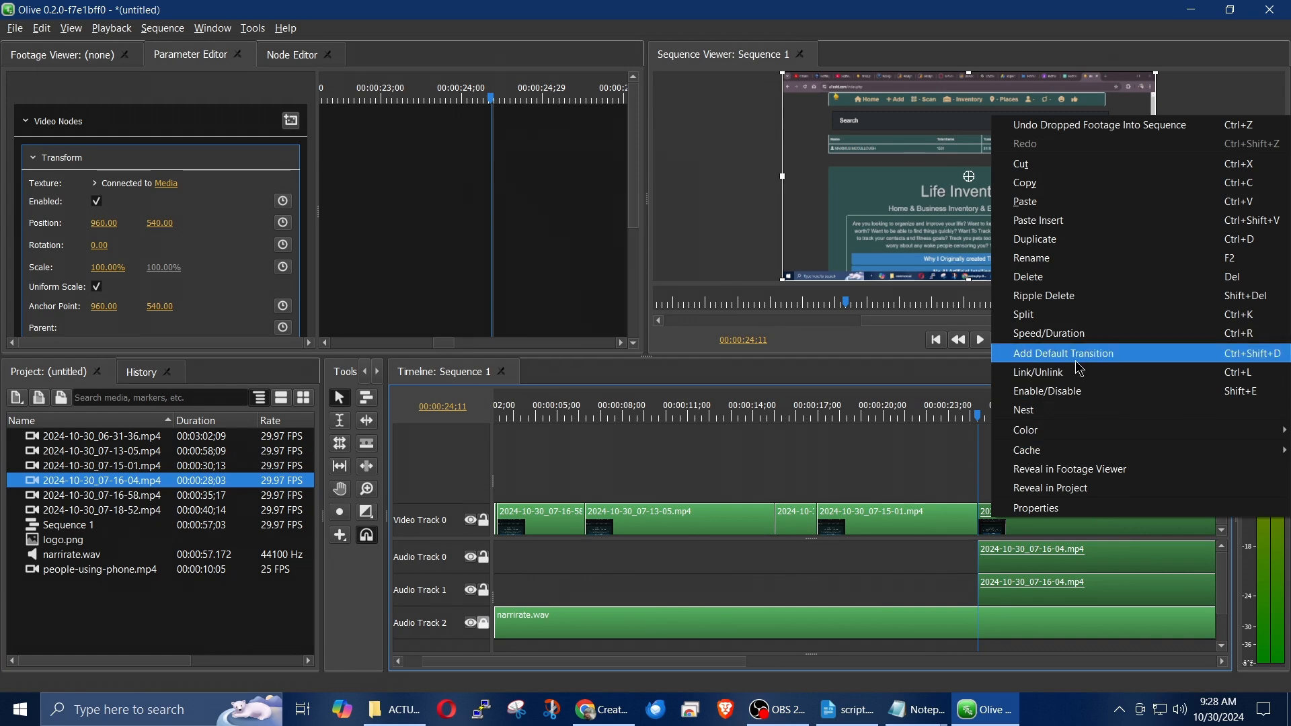
click(1066, 378)
click(1066, 448)
click(1033, 549)
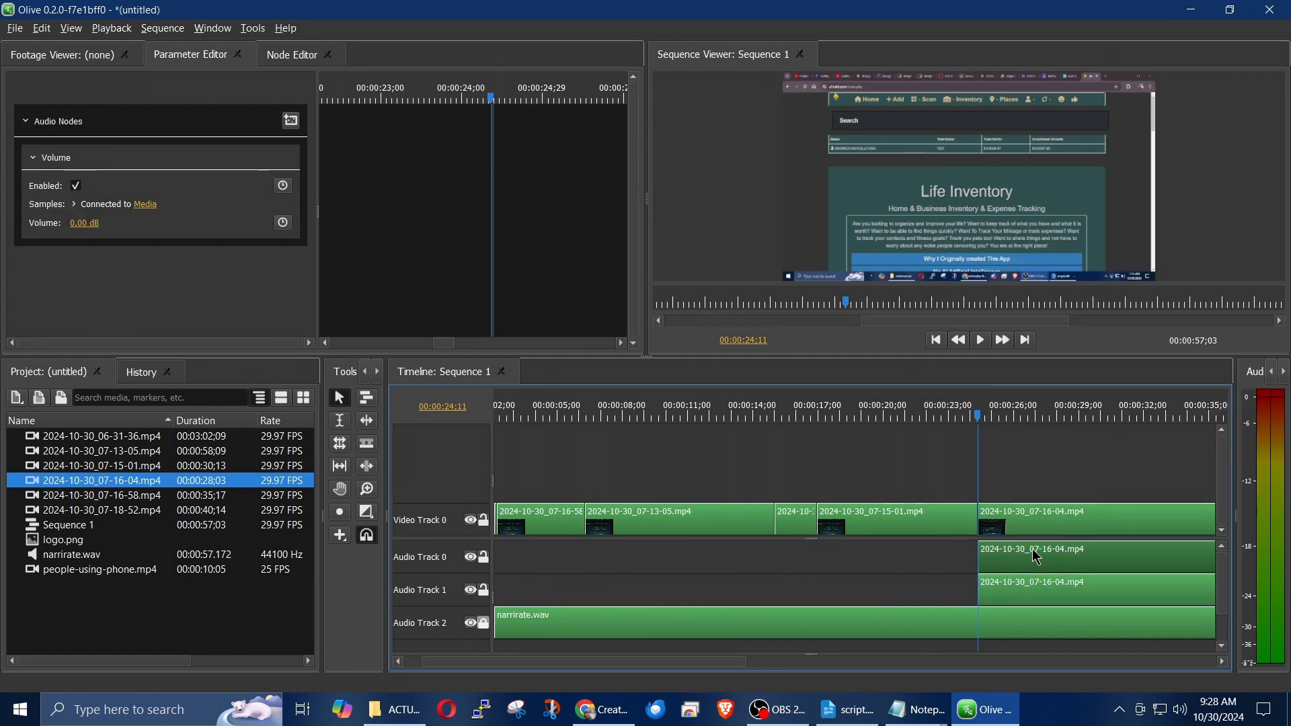
key(Delete)
click(1023, 596)
key(Delete)
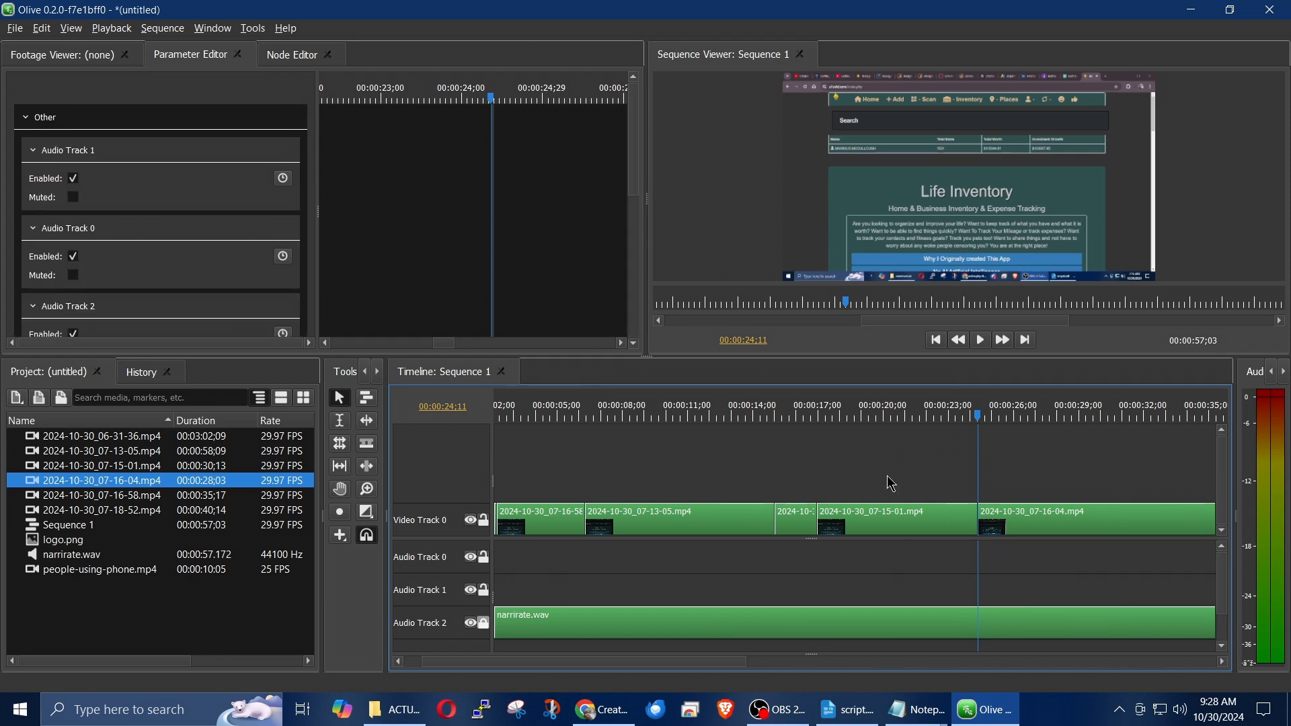
Match the 2024-10-30_07-16-04.mp4 clip to the previous clip's framing by setting its vertical position to 506 and its scale to 120%
click(911, 525)
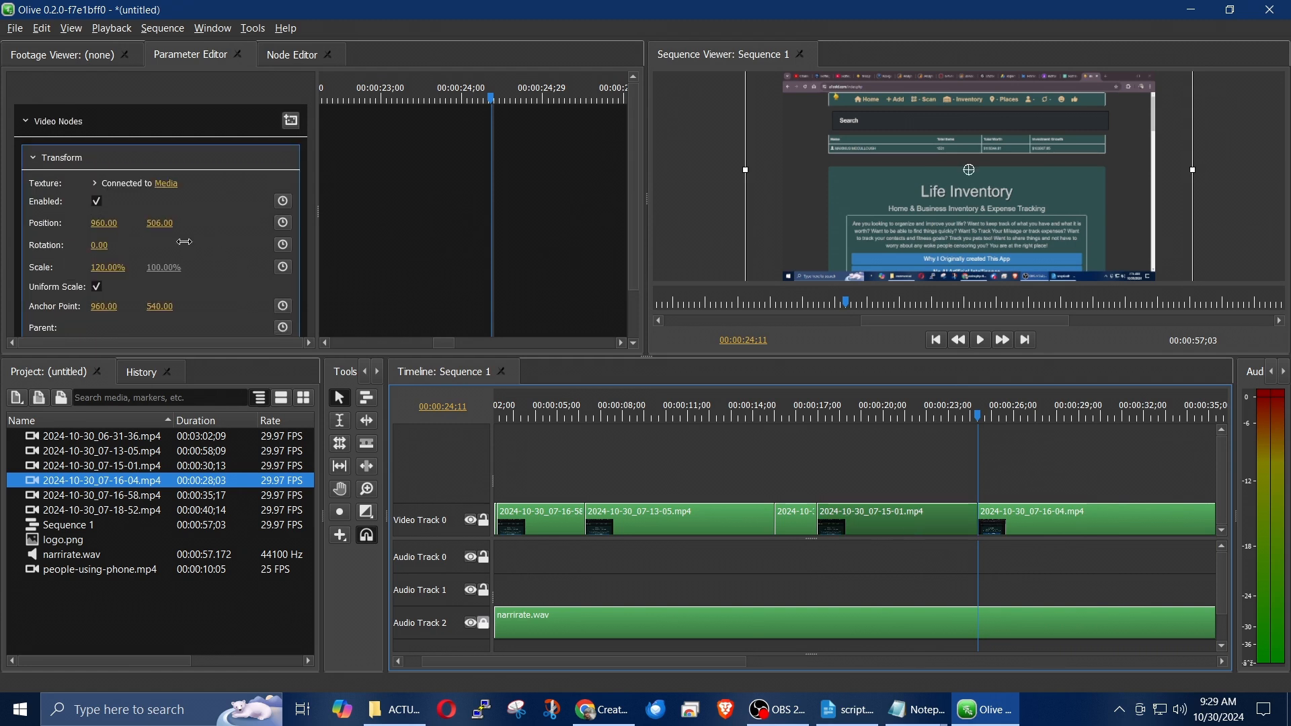
click(1033, 523)
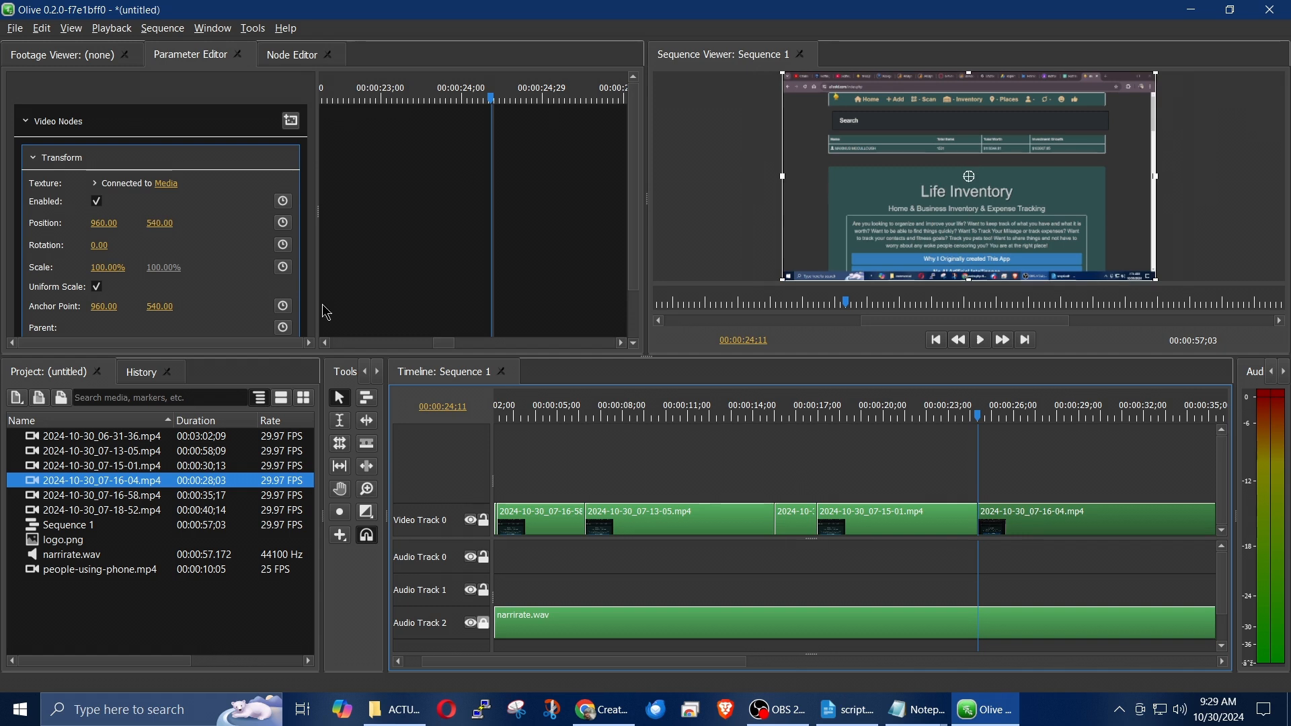
click(168, 224)
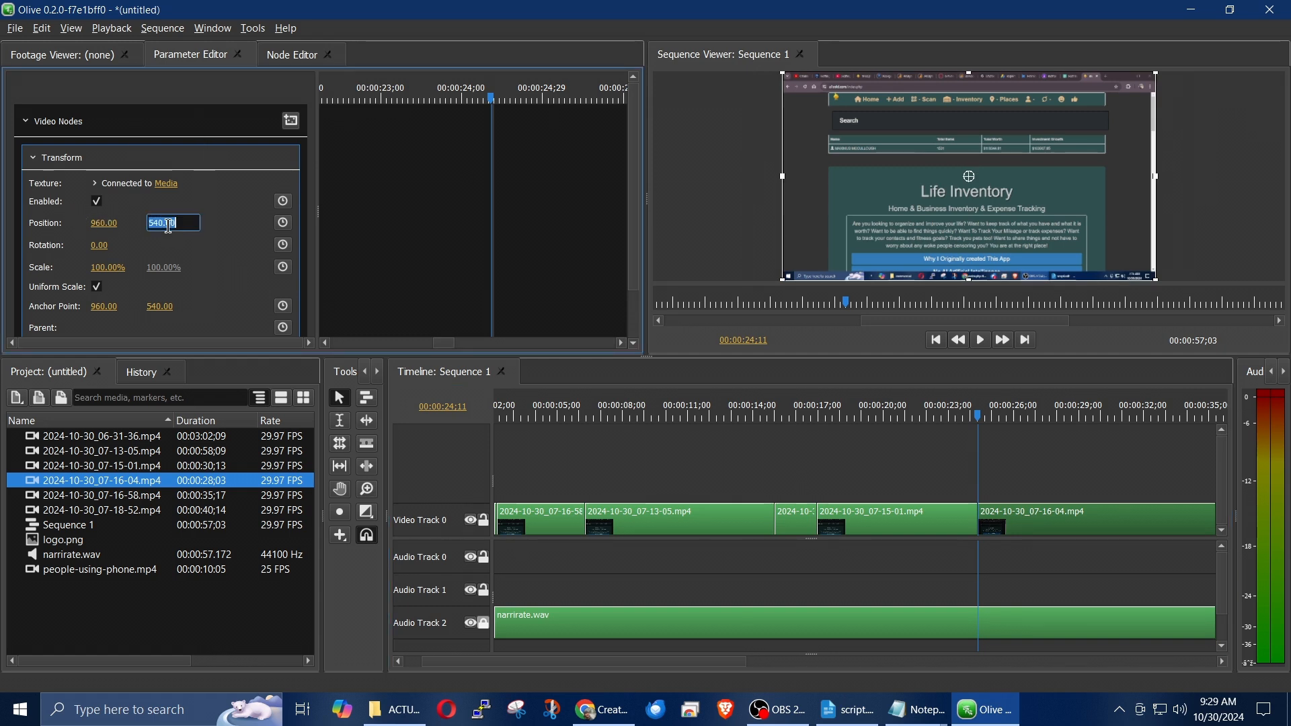
text(50)
click(105, 271)
text(120)
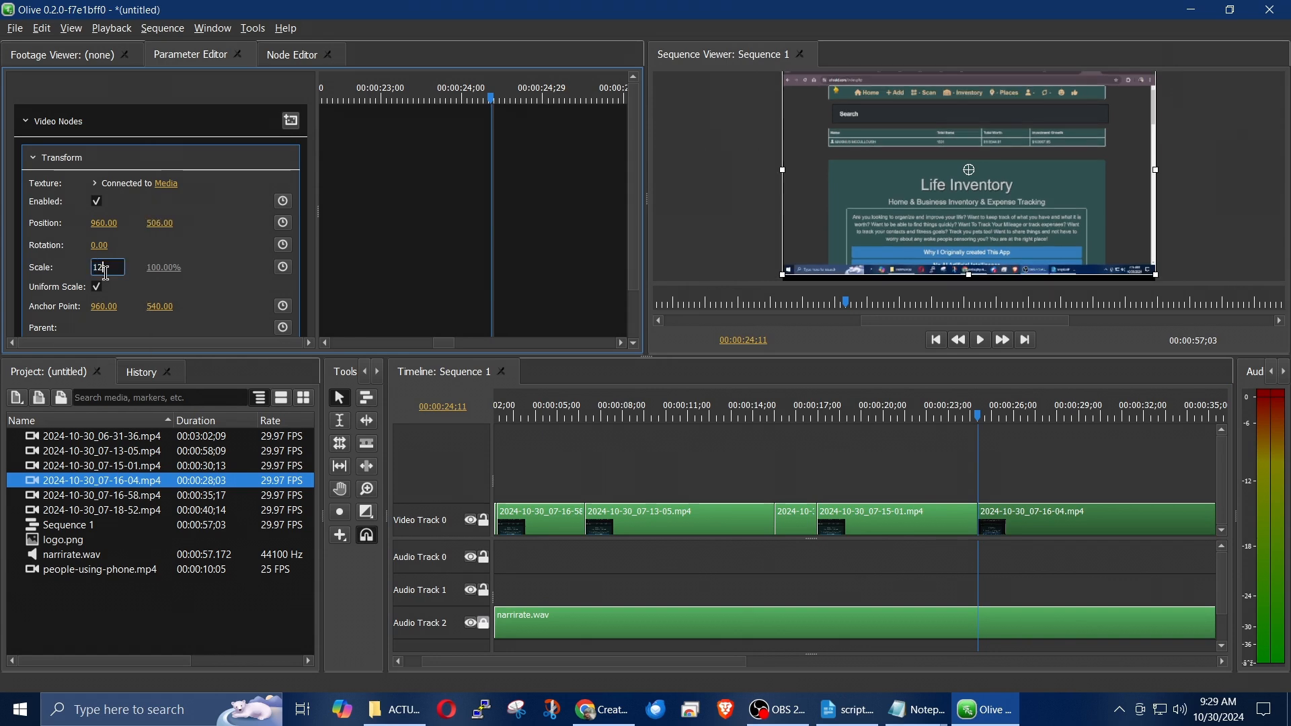
key(Return)
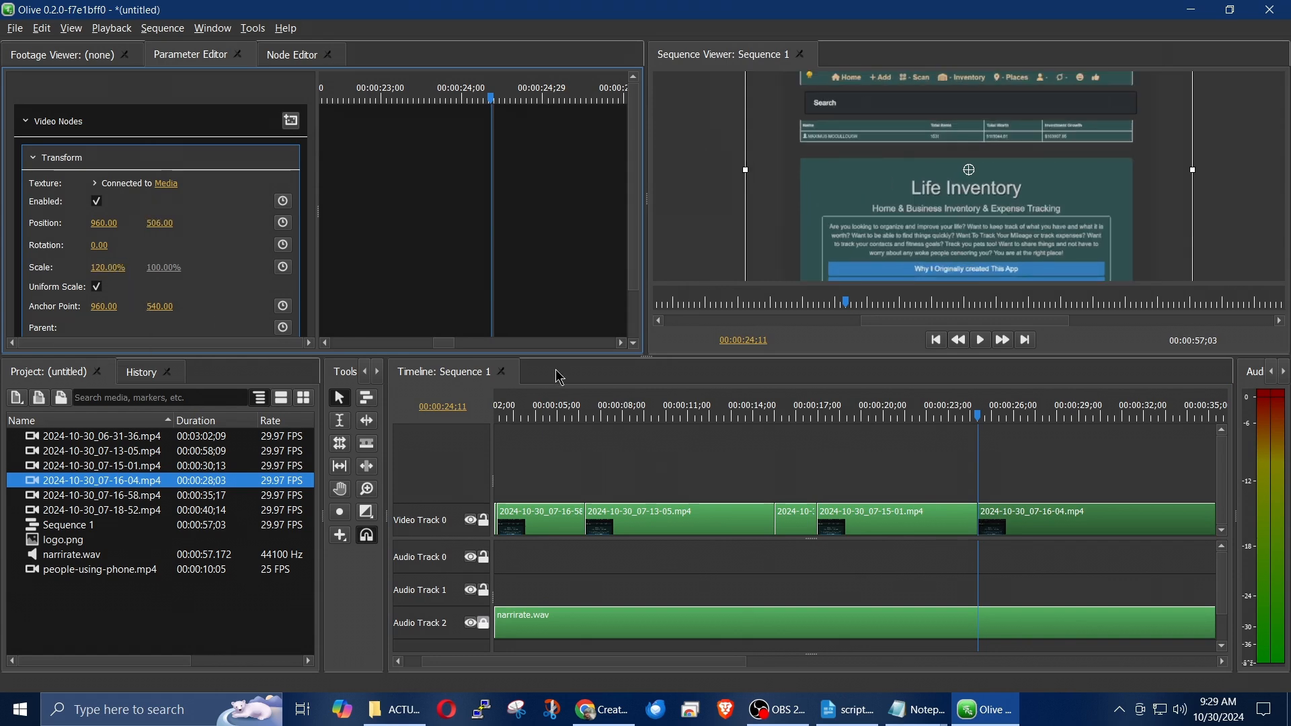
Play the sequence from shortly before the 2024-10-30_07-16-04.mp4 clip to check its framing and pace against the narration
click(937, 417)
key(space)
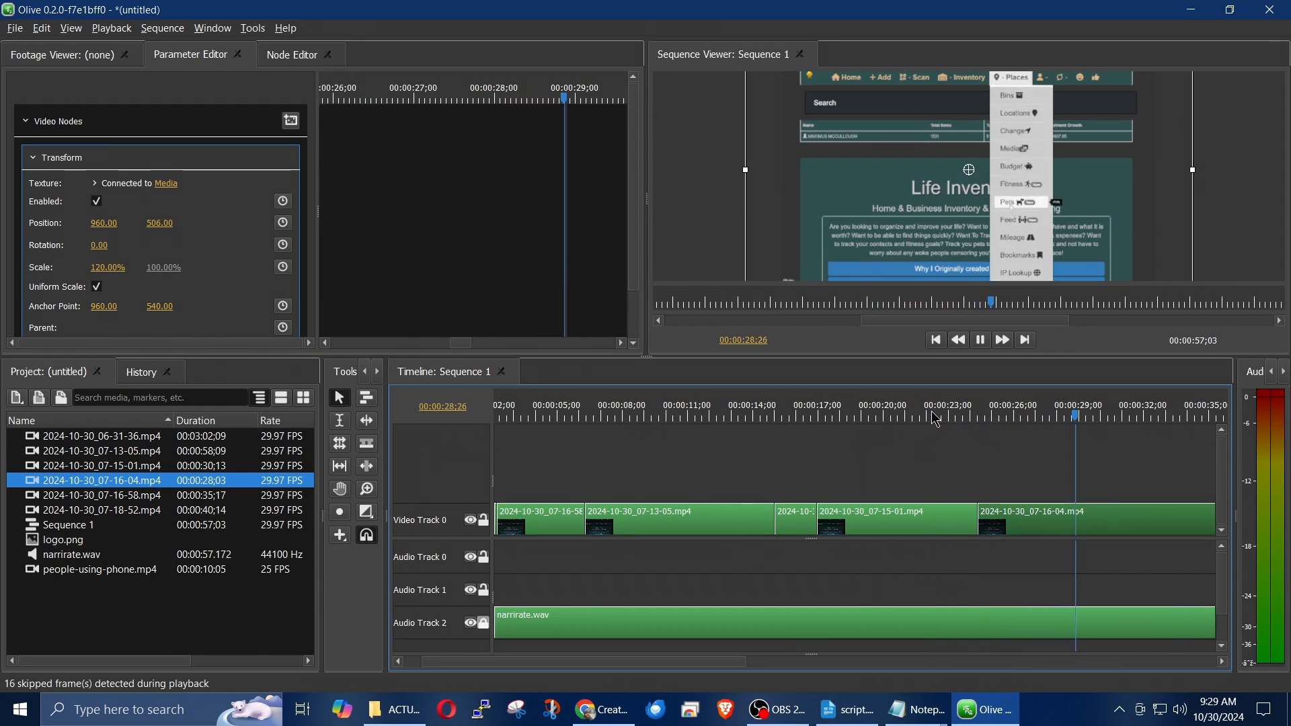
key(space)
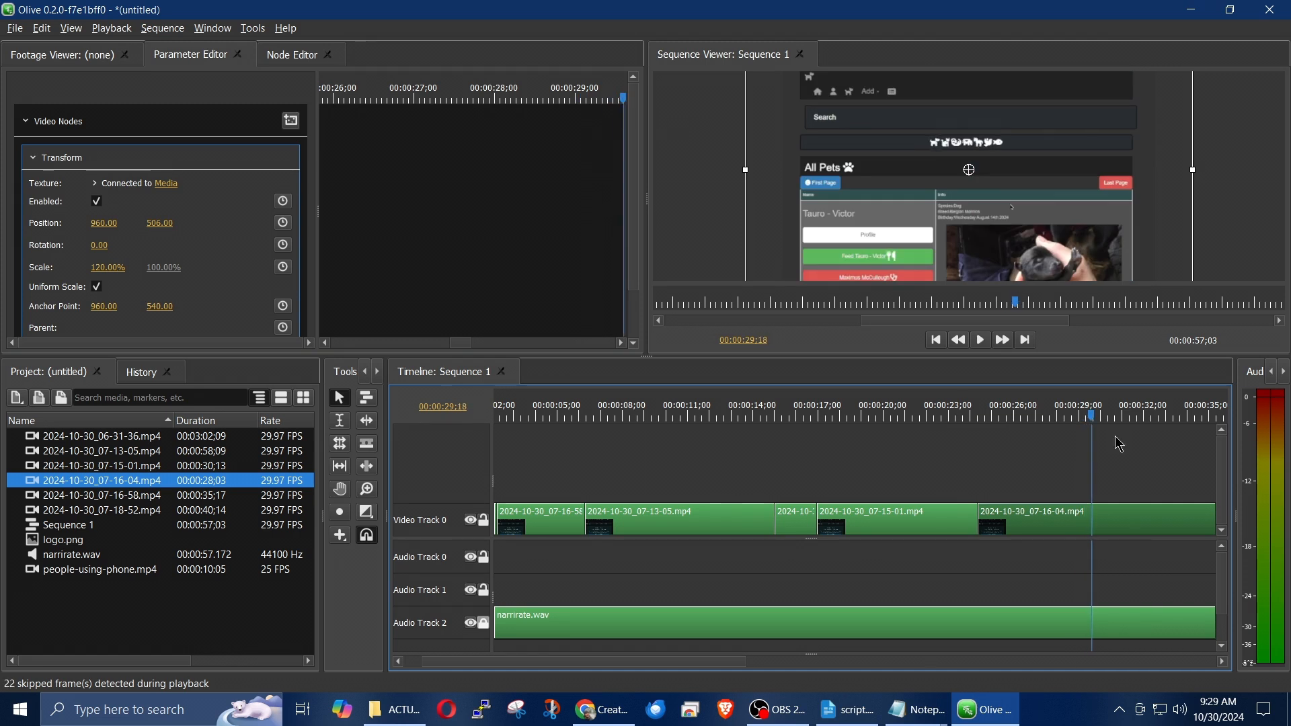
Set the speed of the 2024-10-30_07-16-04.mp4 clip to 220%, keeping speed and duration linked
right_click(1063, 527)
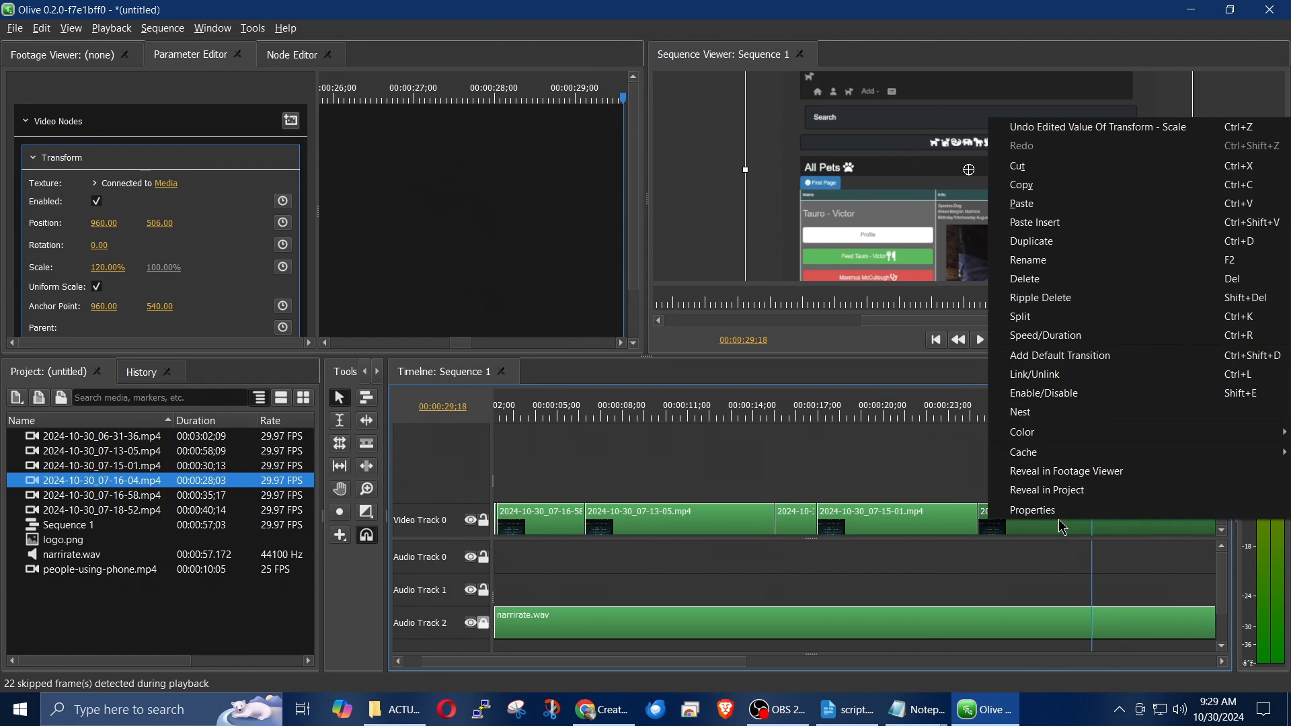
click(1069, 335)
click(637, 278)
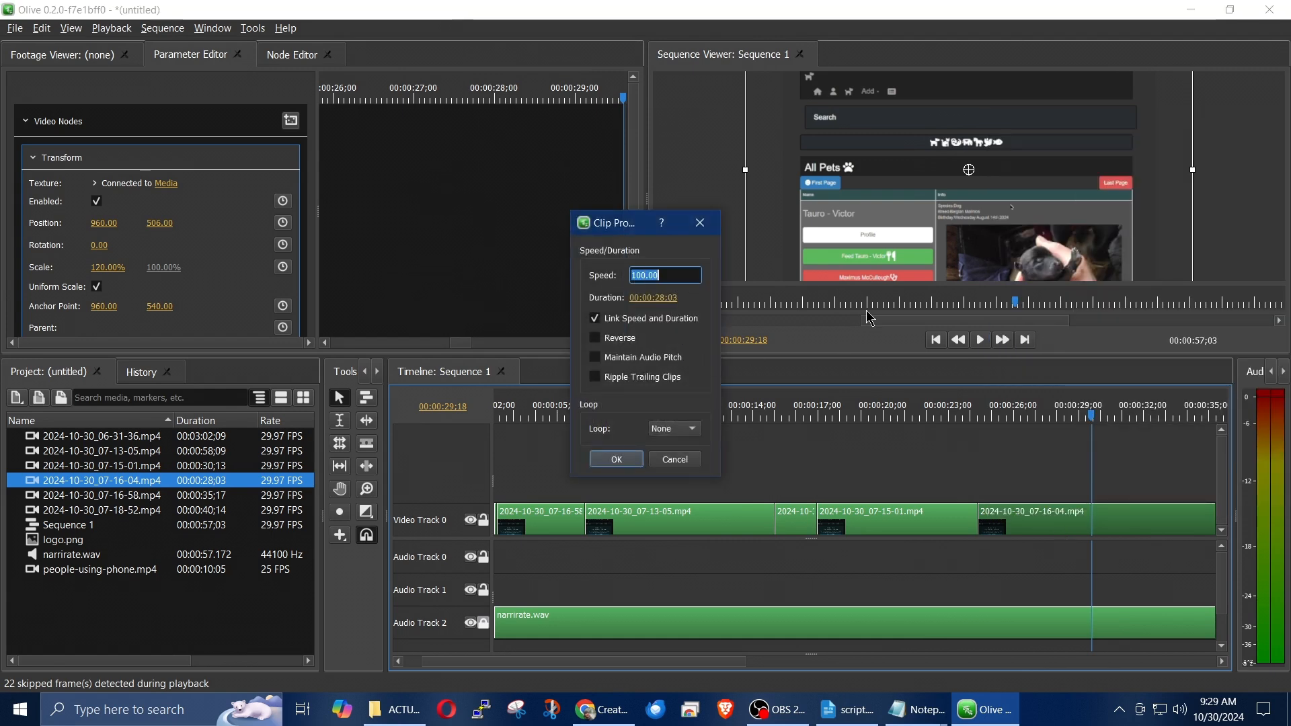
text(220)
key(Return)
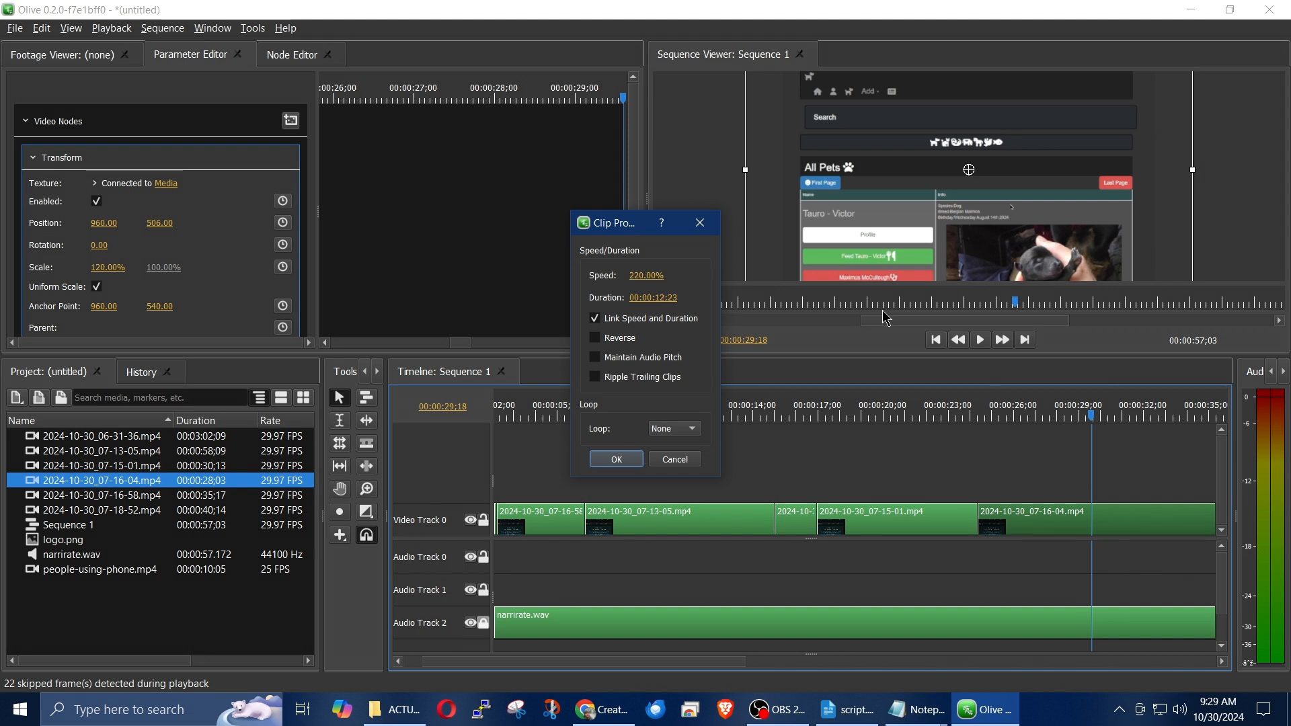
click(617, 460)
Play the sequence from 00:00:23;14, then replay from about 00:00:28 to 00:00:32;14 to check the sped-up 2024-10-30_07-16-04.mp4 clip against the narration
click(963, 421)
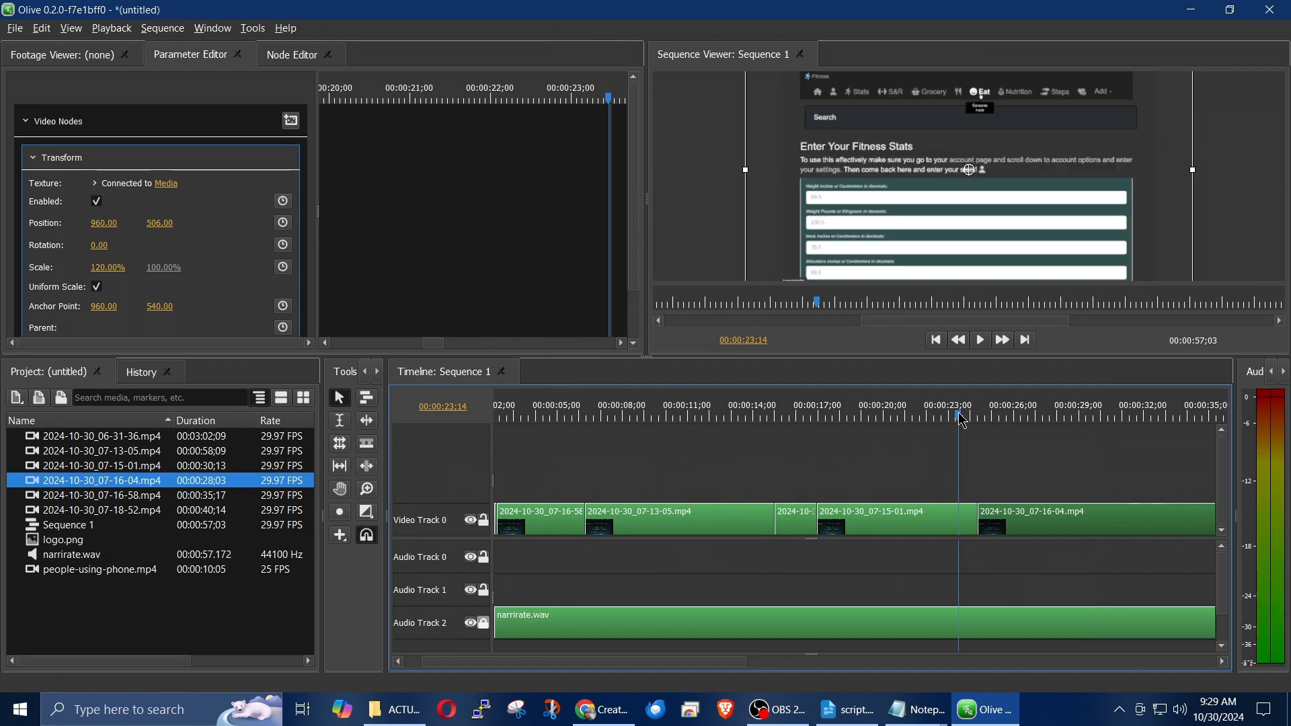
key(space)
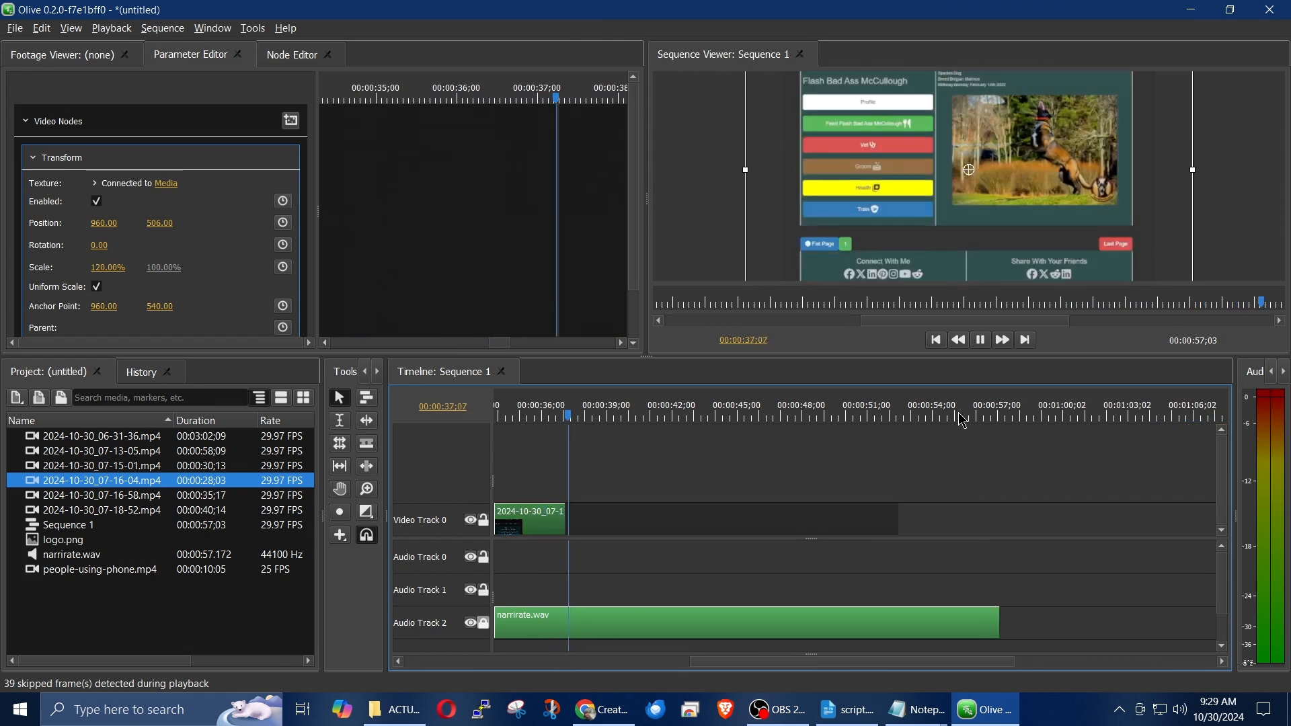
key(space)
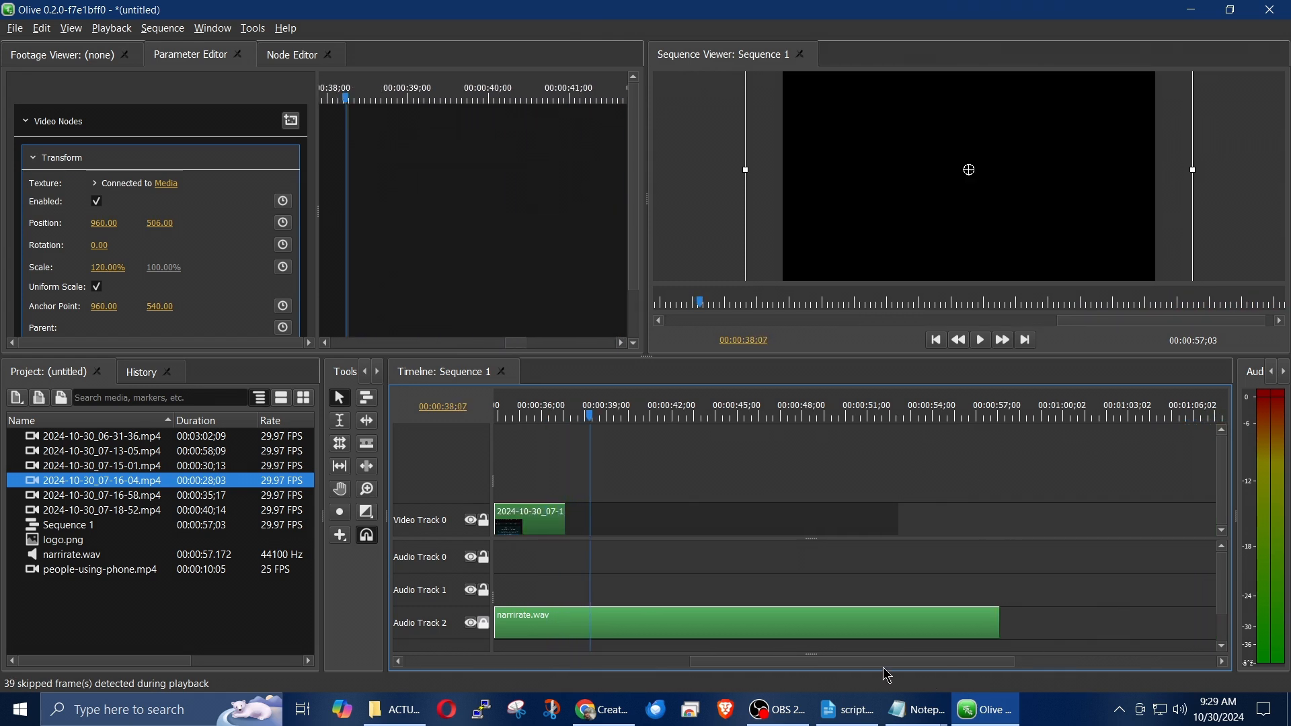
drag(853, 663, 723, 683)
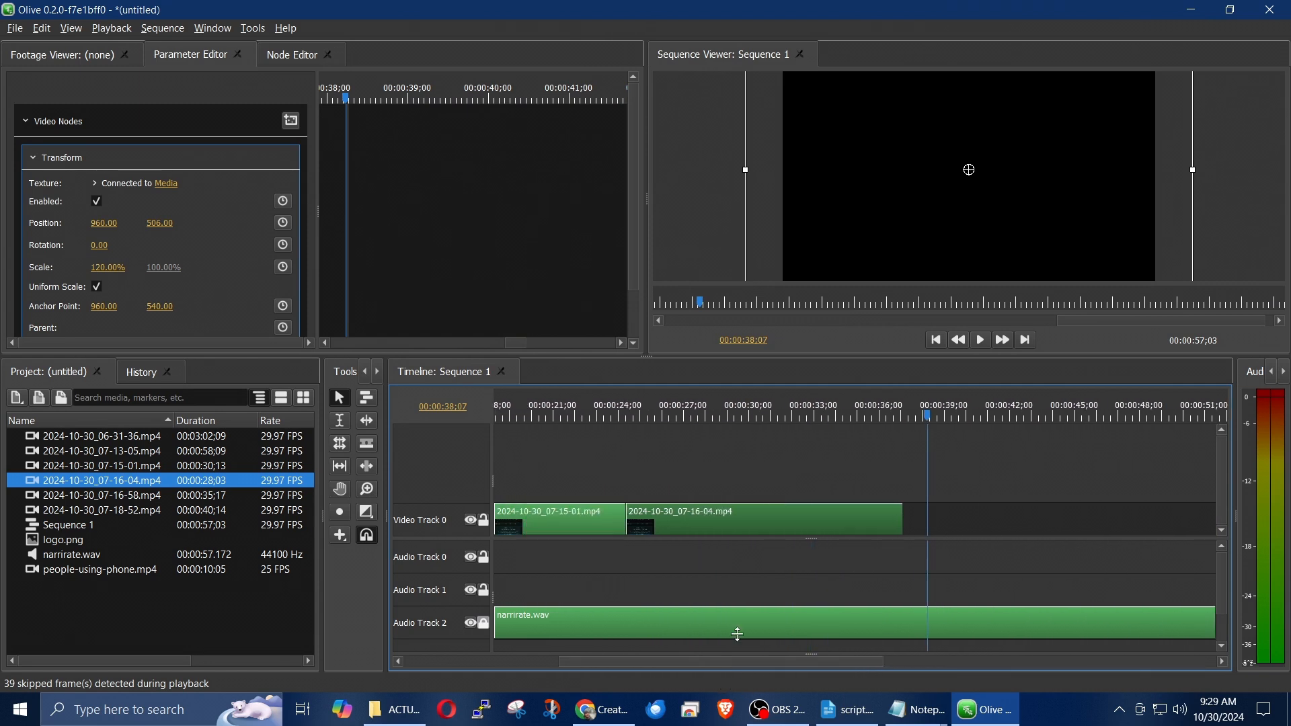
click(716, 415)
key(space)
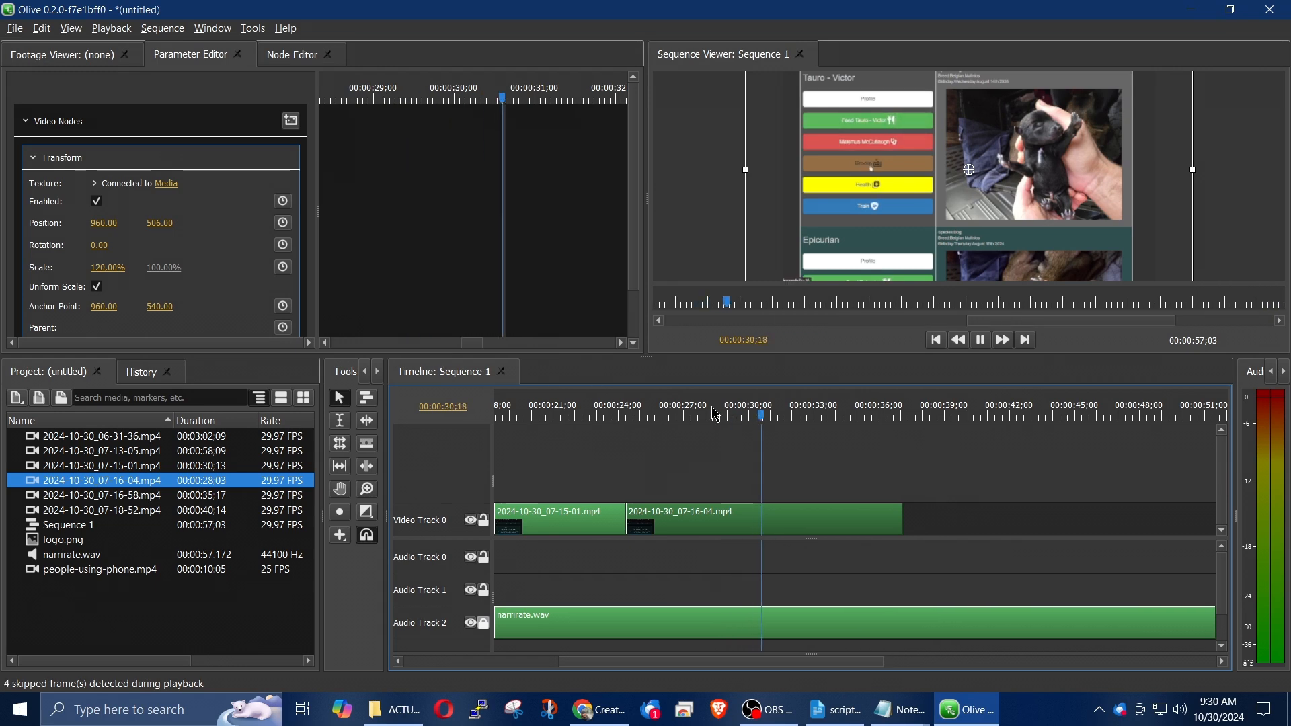
key(space)
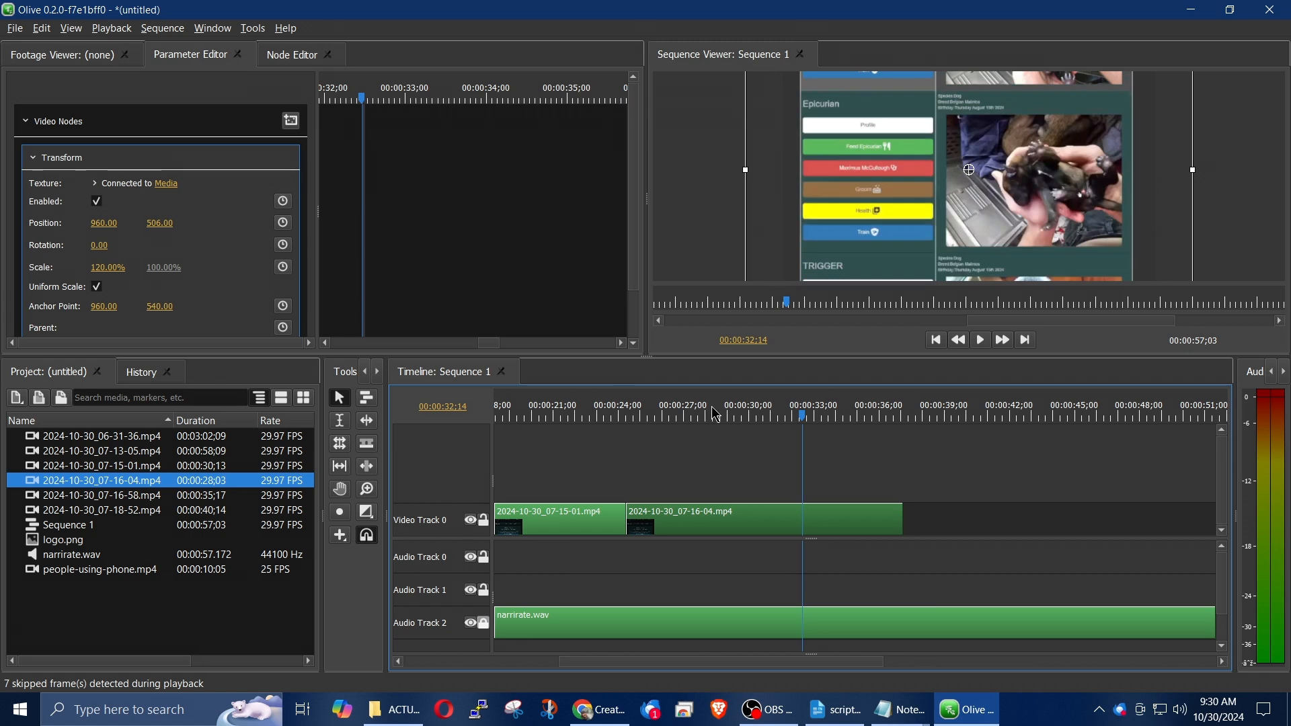
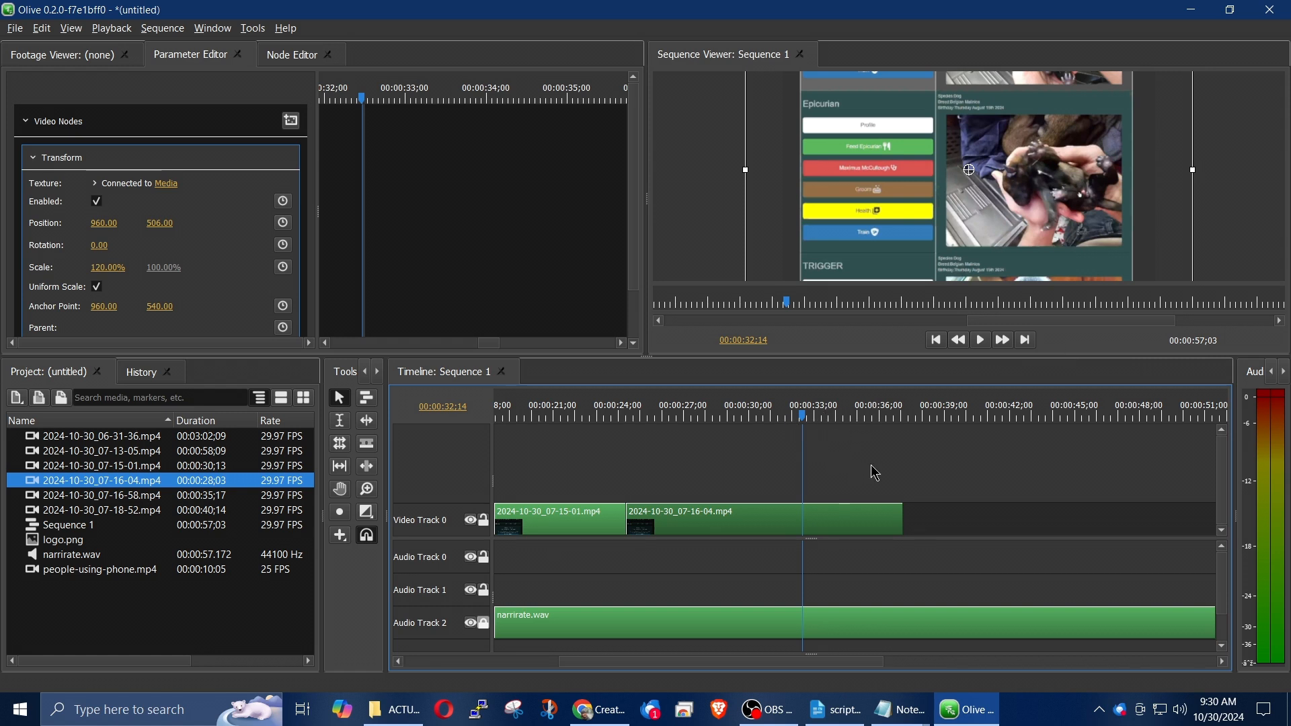
Split the 2024-10-30_07-16-04.mp4 clip at 00:00:31;28 and delete the part after the cut
key(space)
key(space)
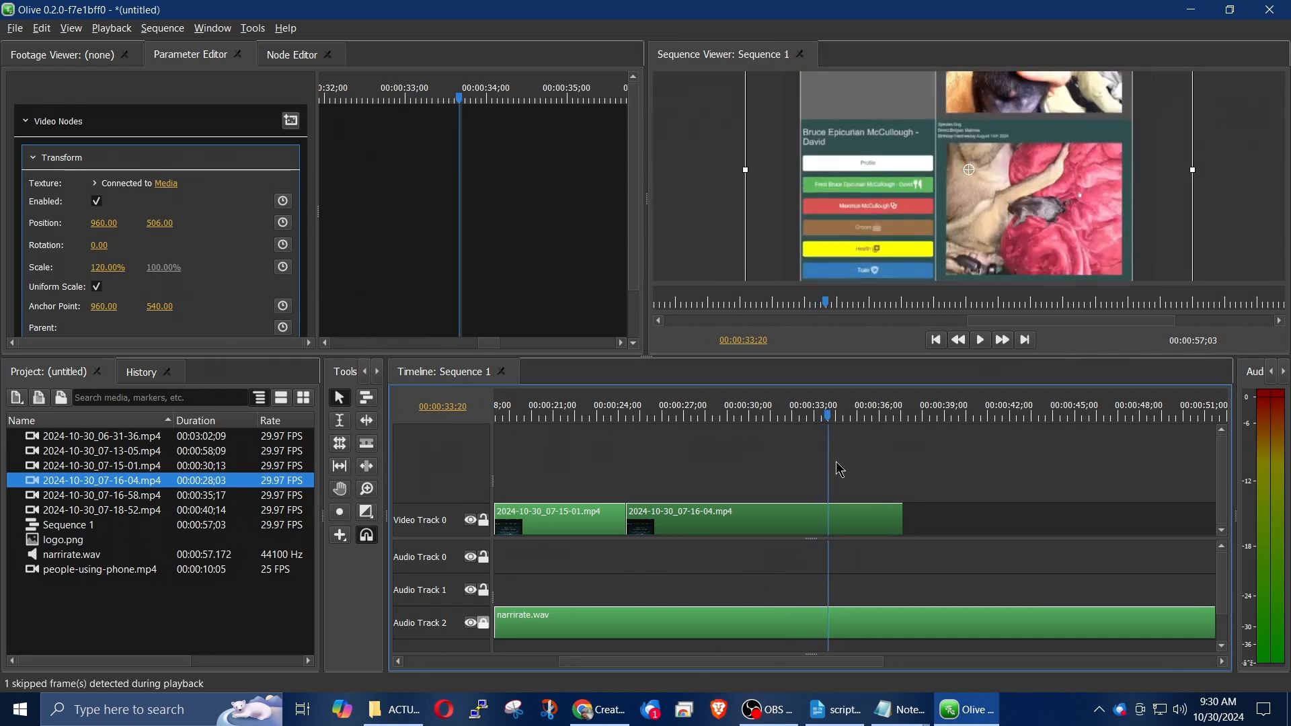
click(791, 417)
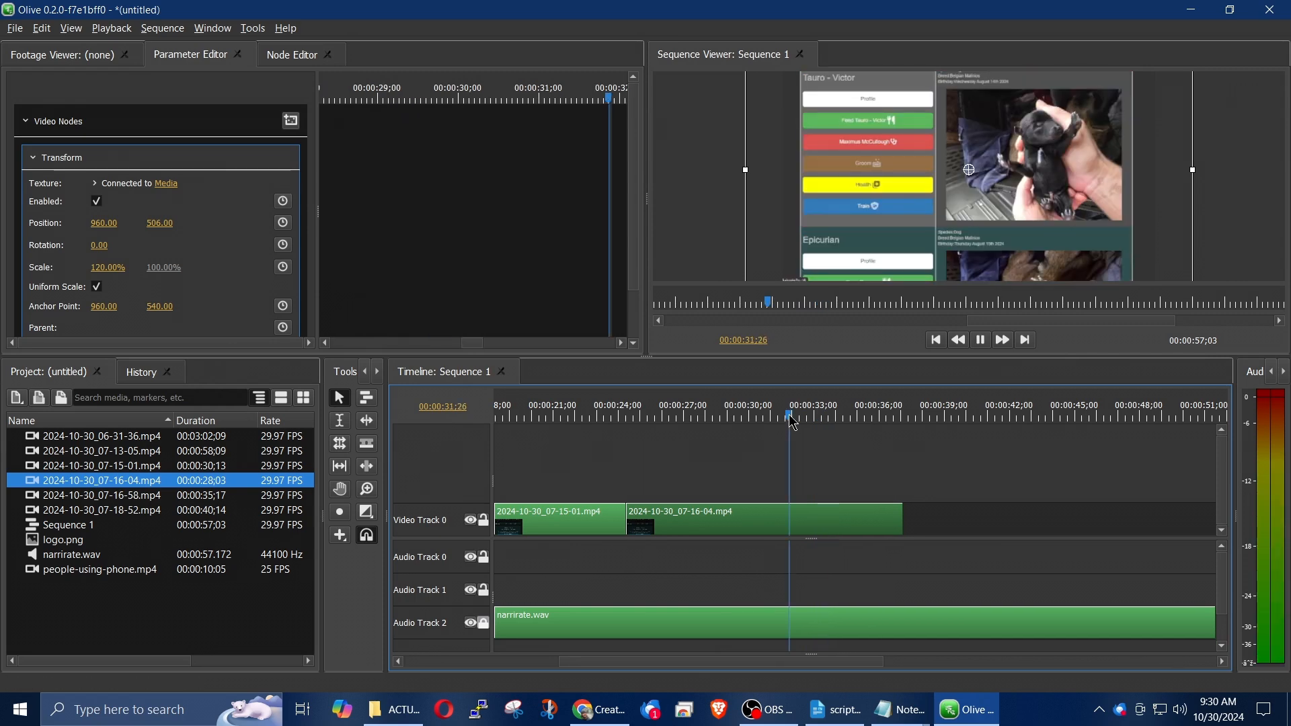
key(space)
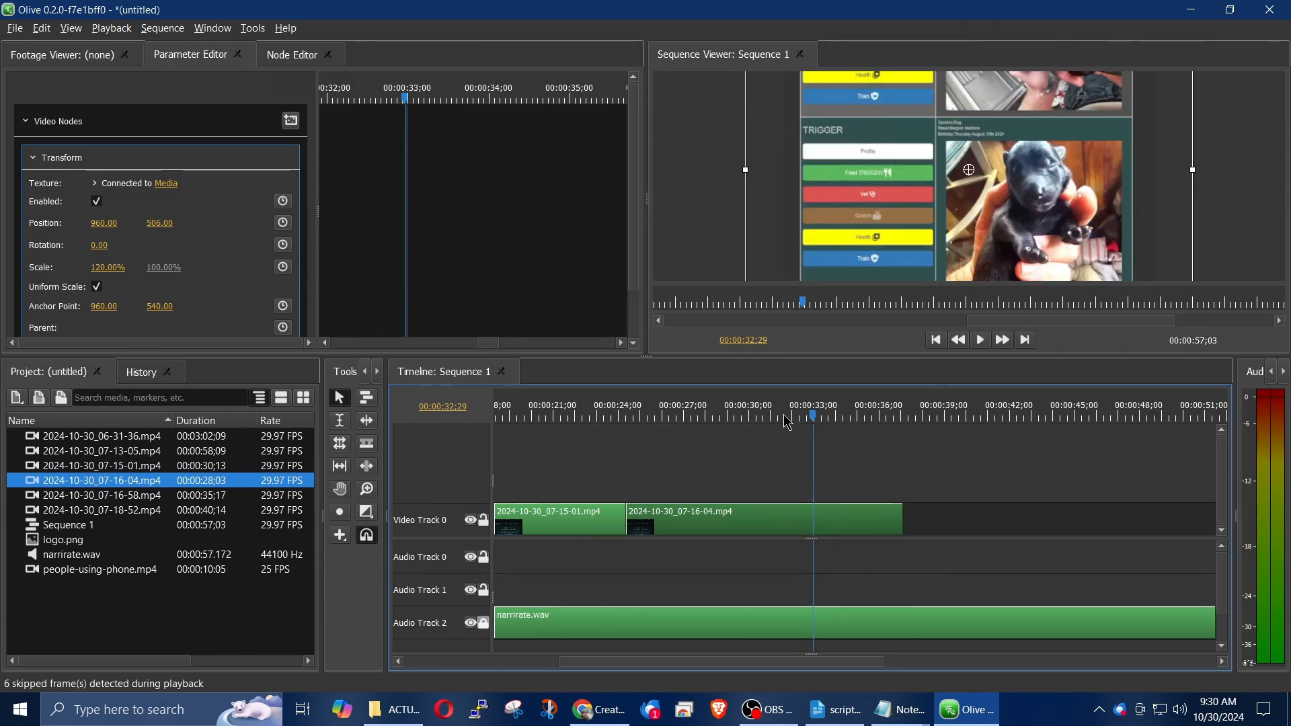
click(793, 418)
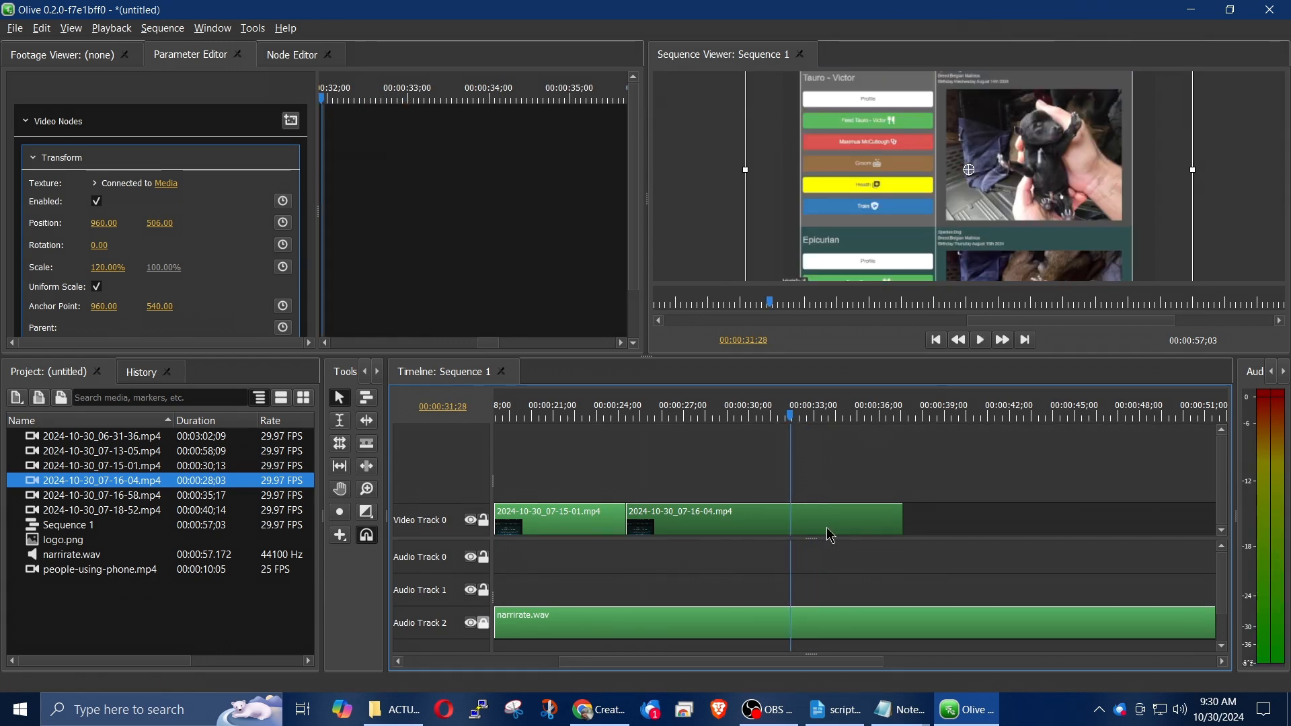
key(ctrl+k)
click(857, 515)
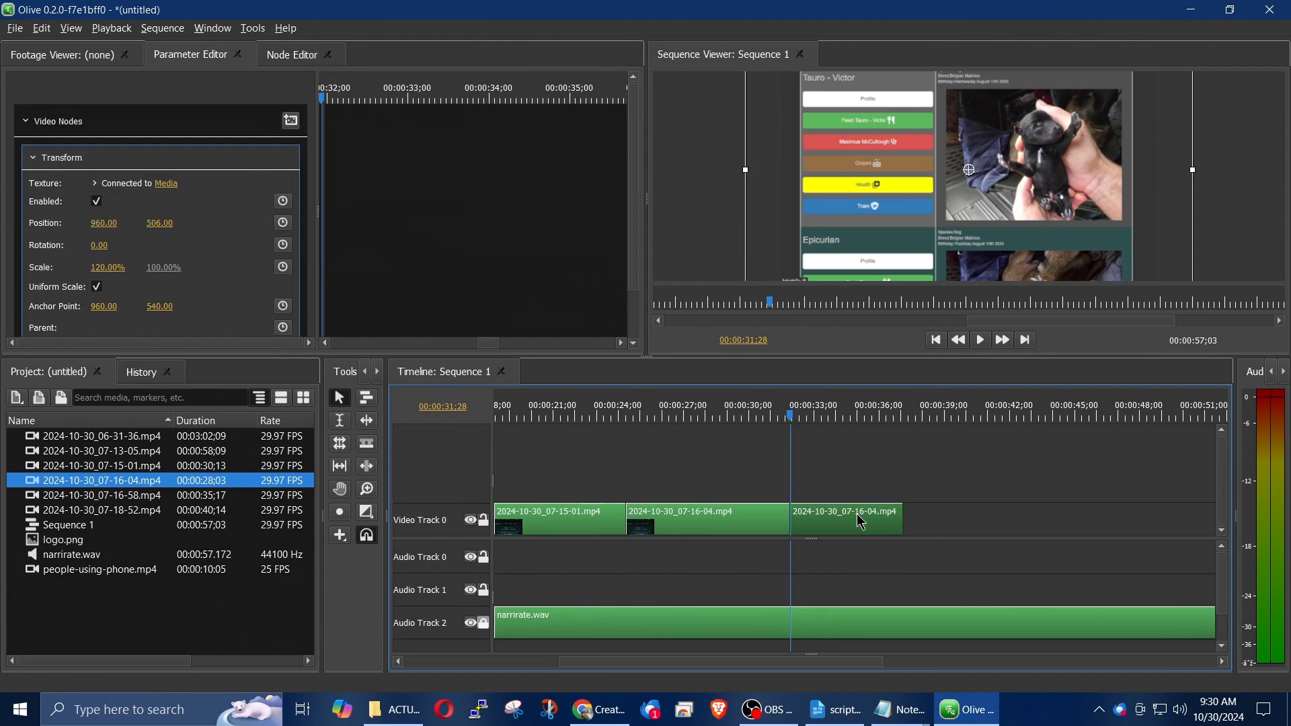
key(Delete)
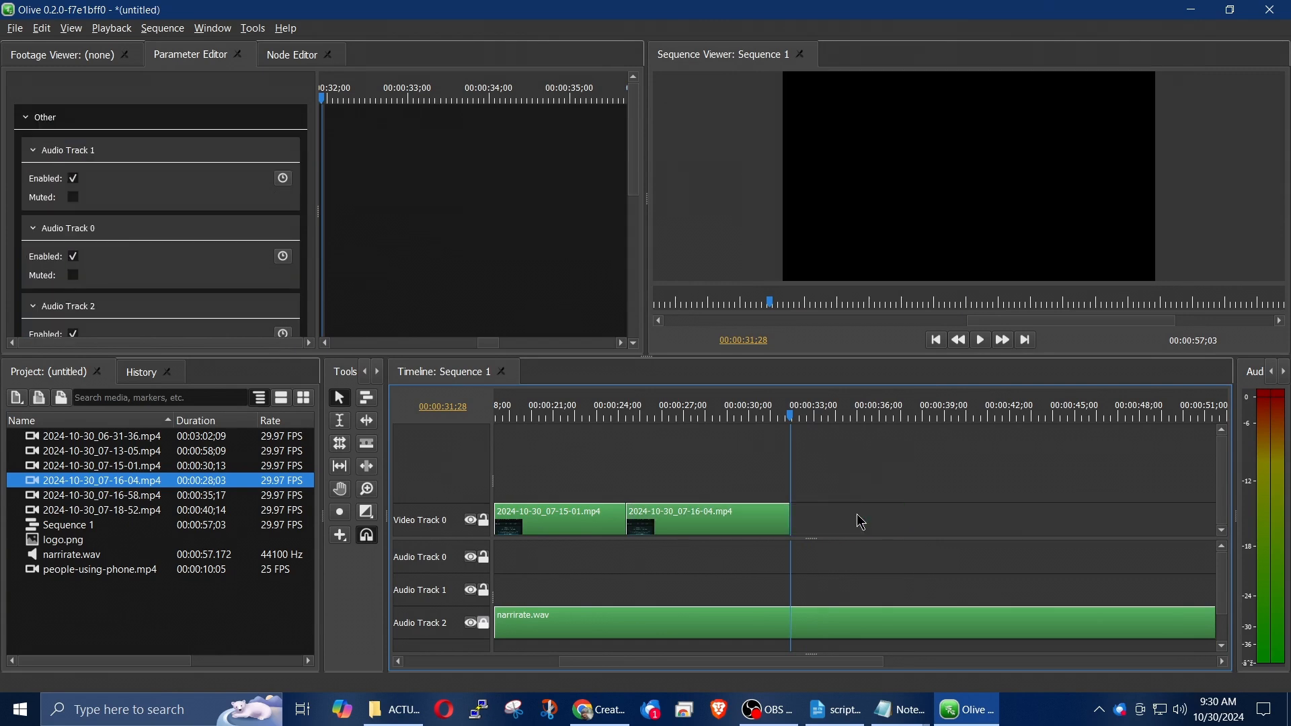
Add 2024-10-30_07-16-58.mp4 to Video Track 0 directly after the last clip and unlink its video from its audio
click(74, 499)
drag(66, 502, 882, 519)
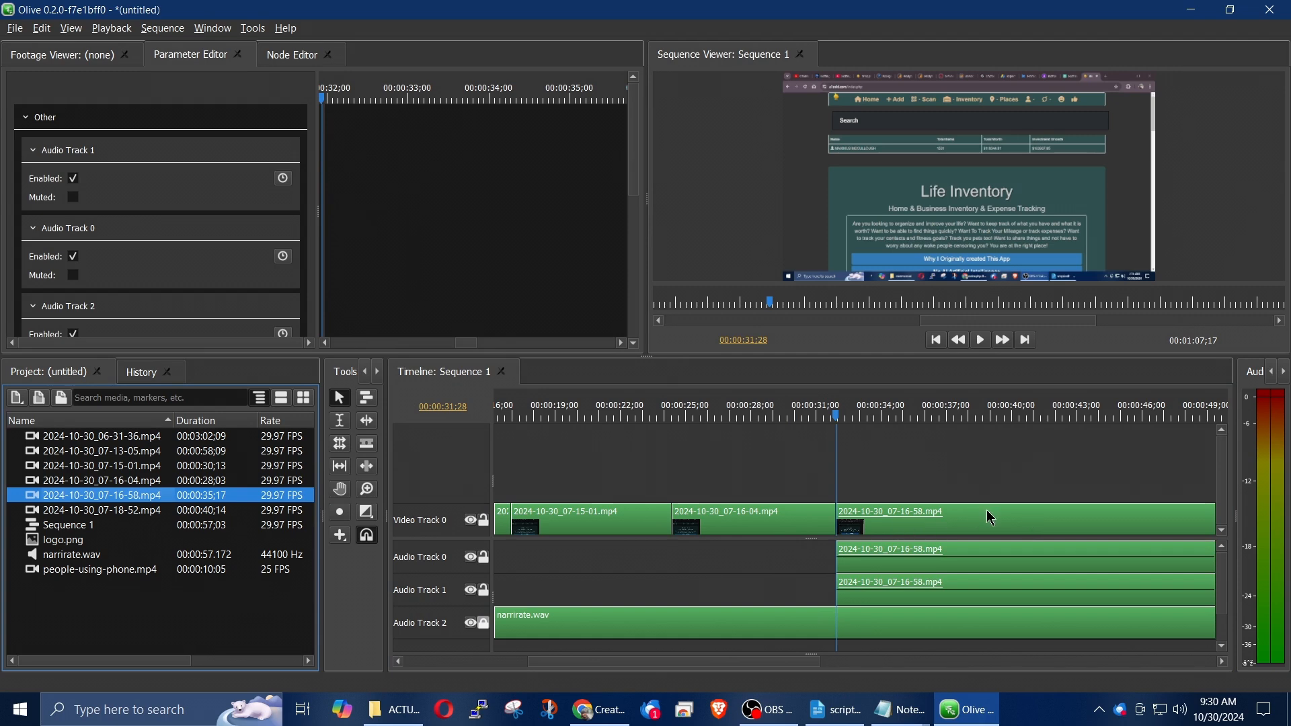
click(992, 518)
right_click(993, 518)
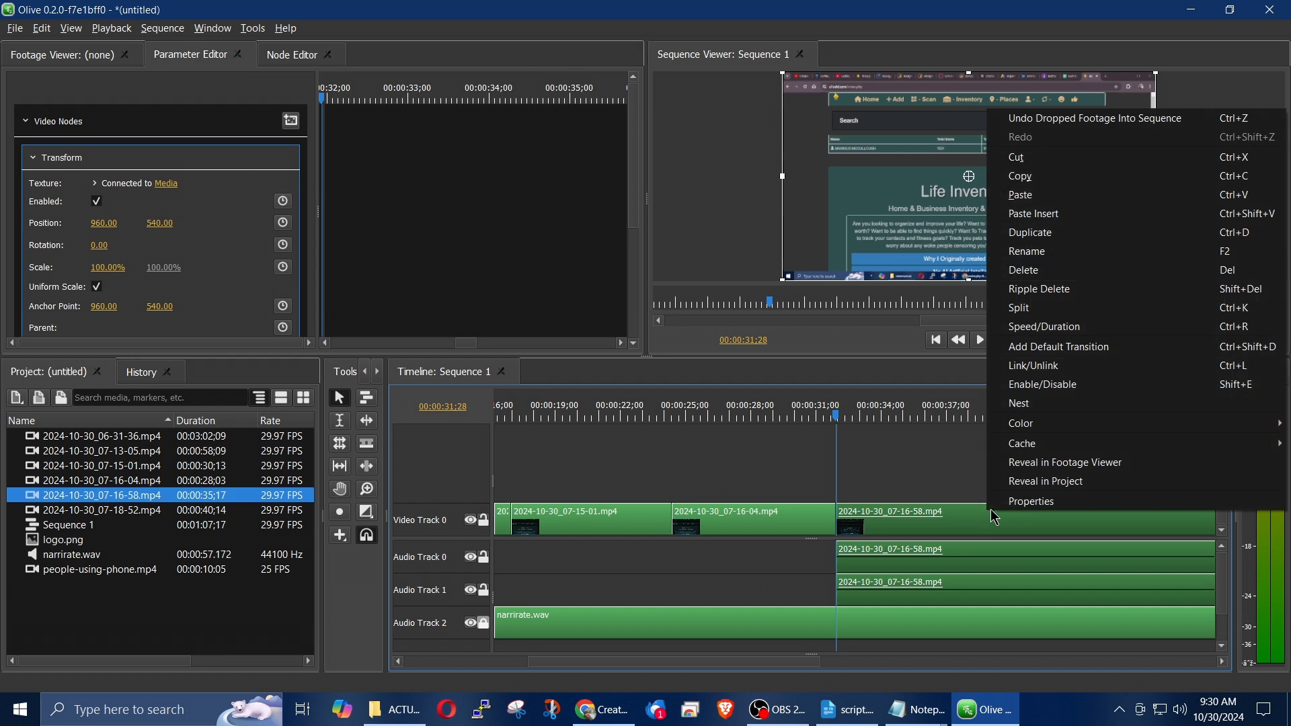
click(1045, 409)
click(964, 529)
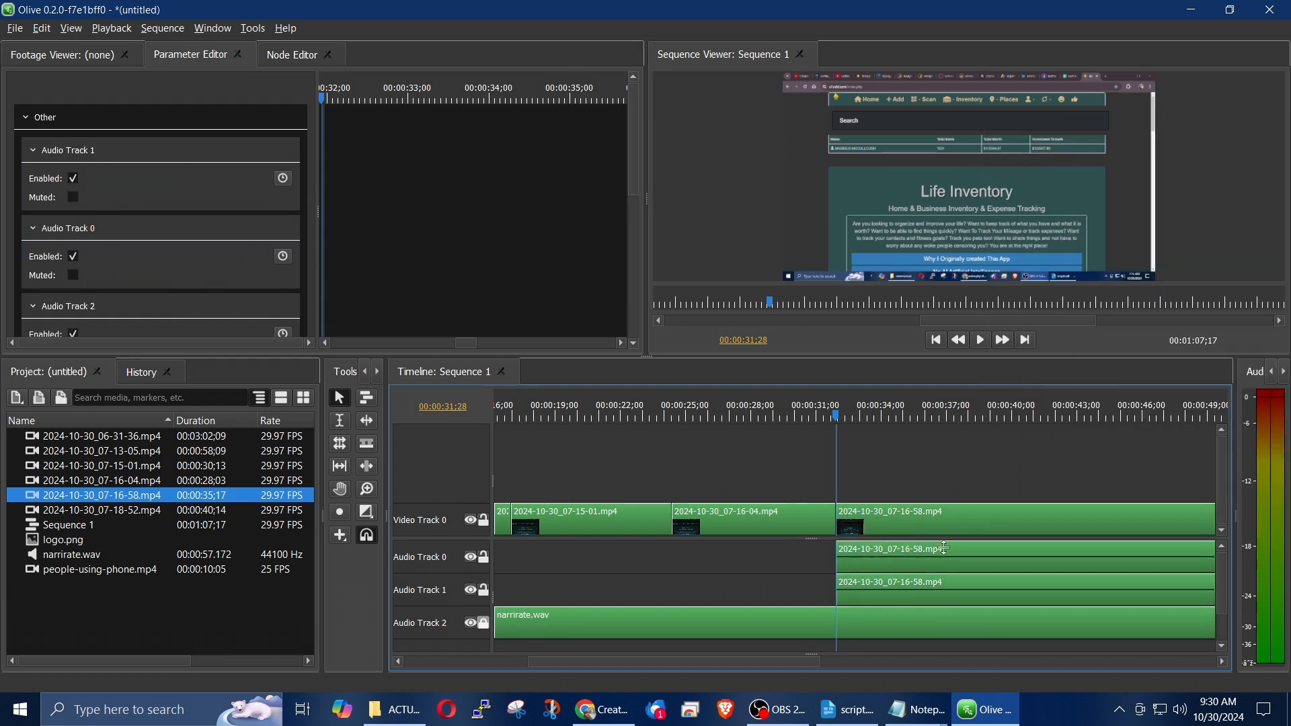
Delete the 2024-10-30_07-16-58.mp4 audio clips from Audio Track 0 and Audio Track 1
click(897, 562)
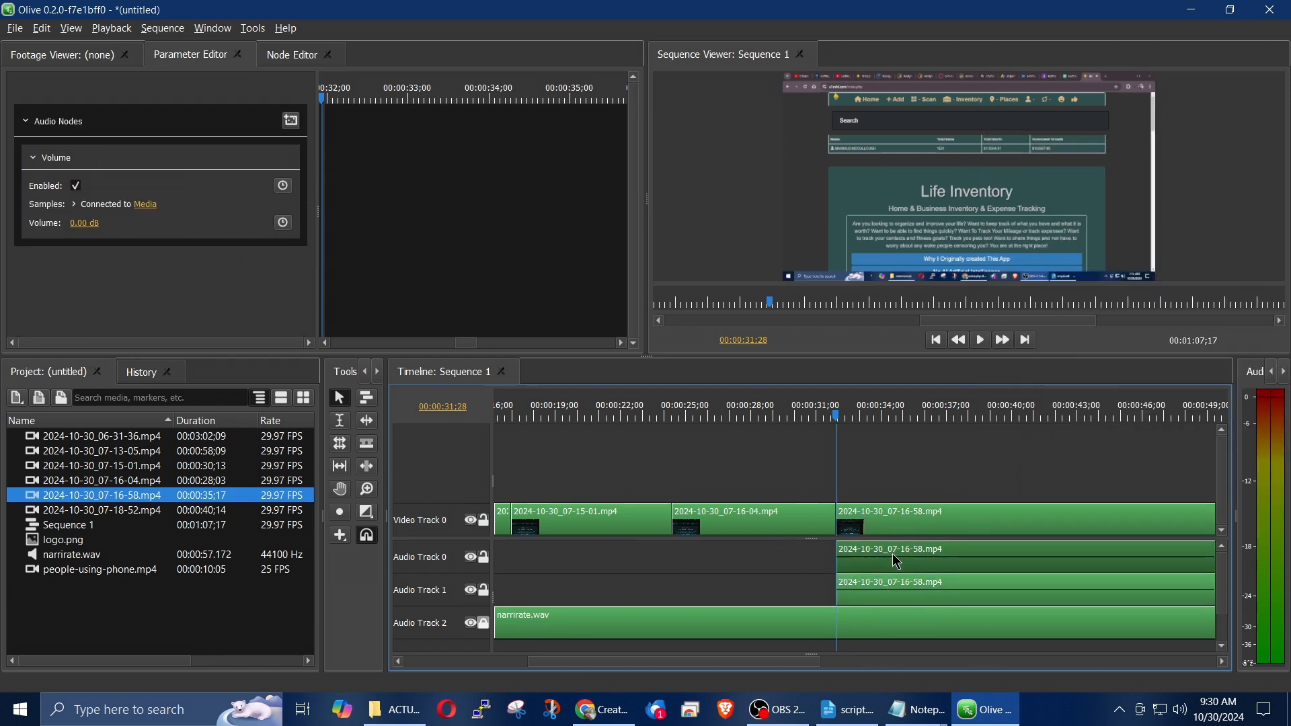
key(Delete)
click(898, 589)
key(Delete)
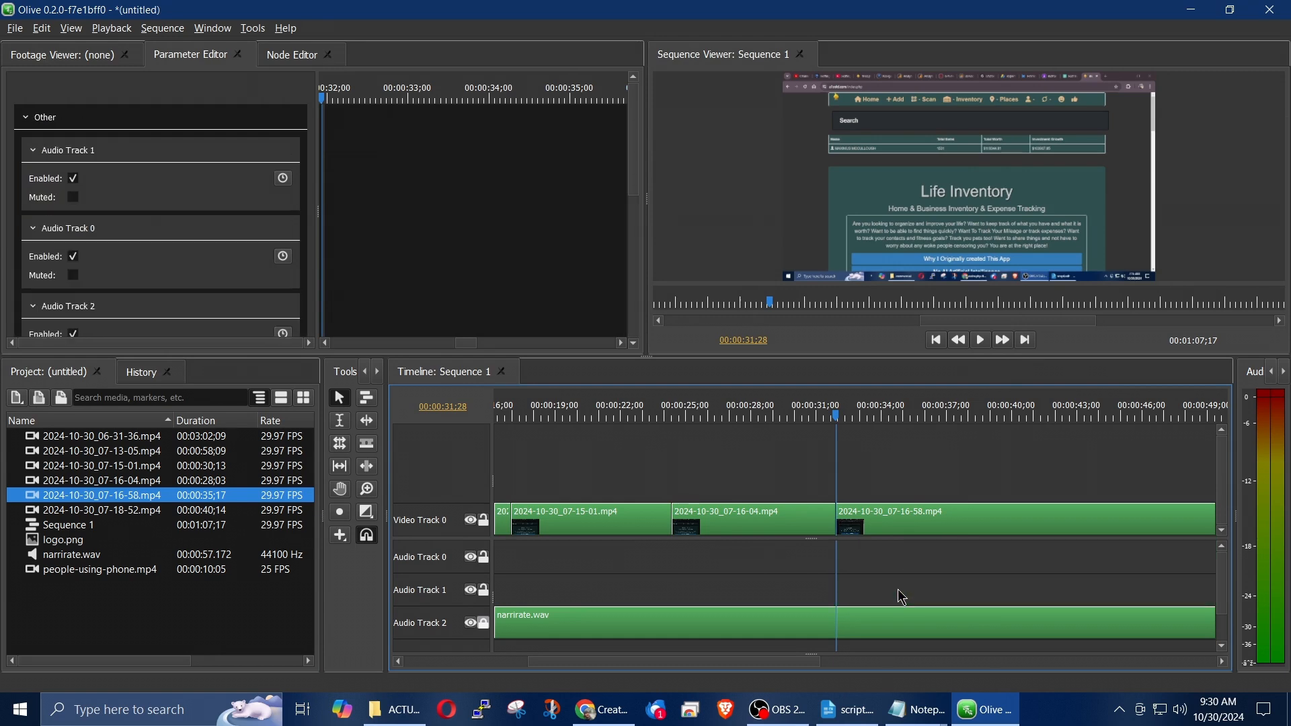
Match the 2024-10-30_07-16-58.mp4 clip to the preceding clip by setting its vertical position to 506 and its scale to 120%
click(882, 521)
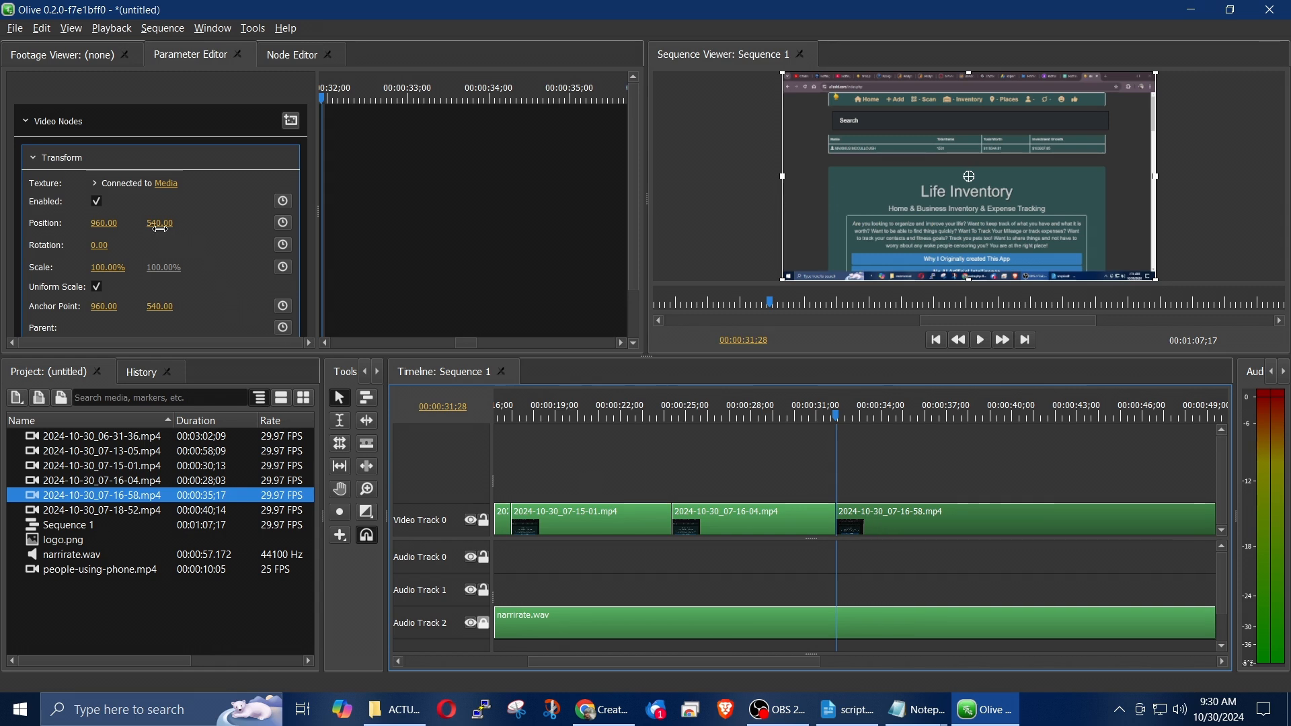
click(739, 523)
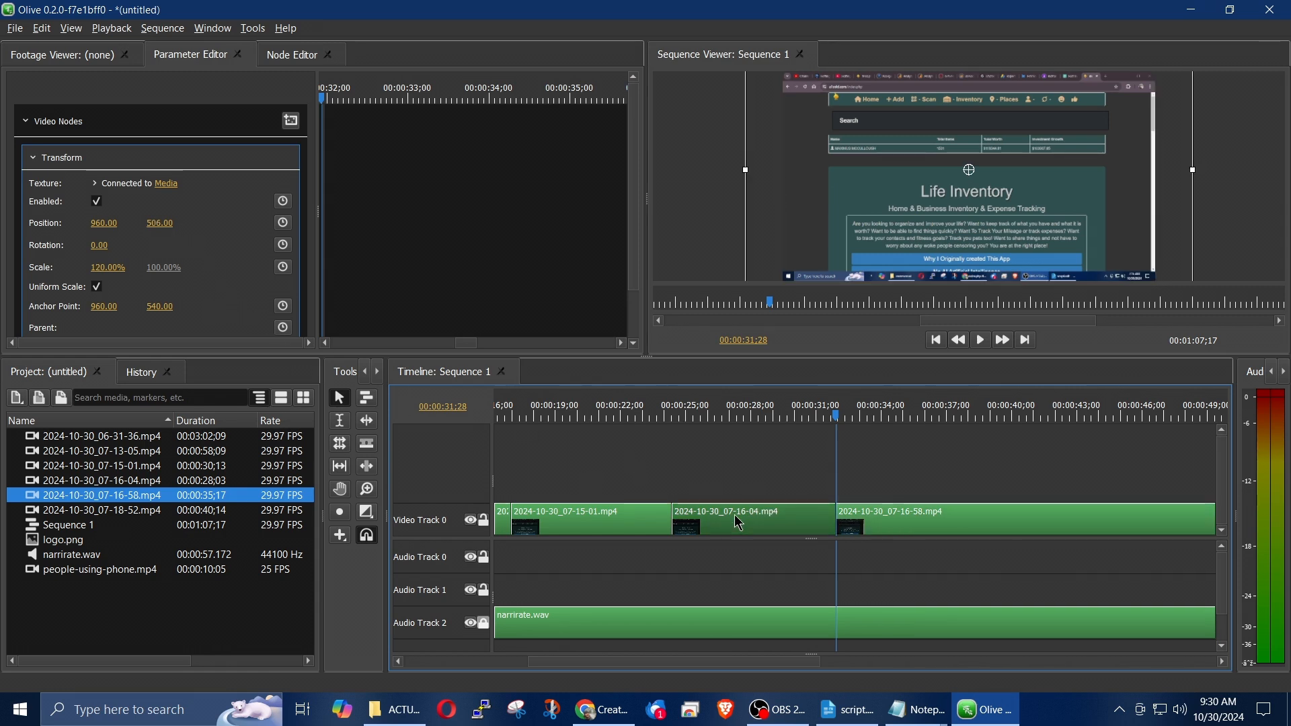
click(869, 518)
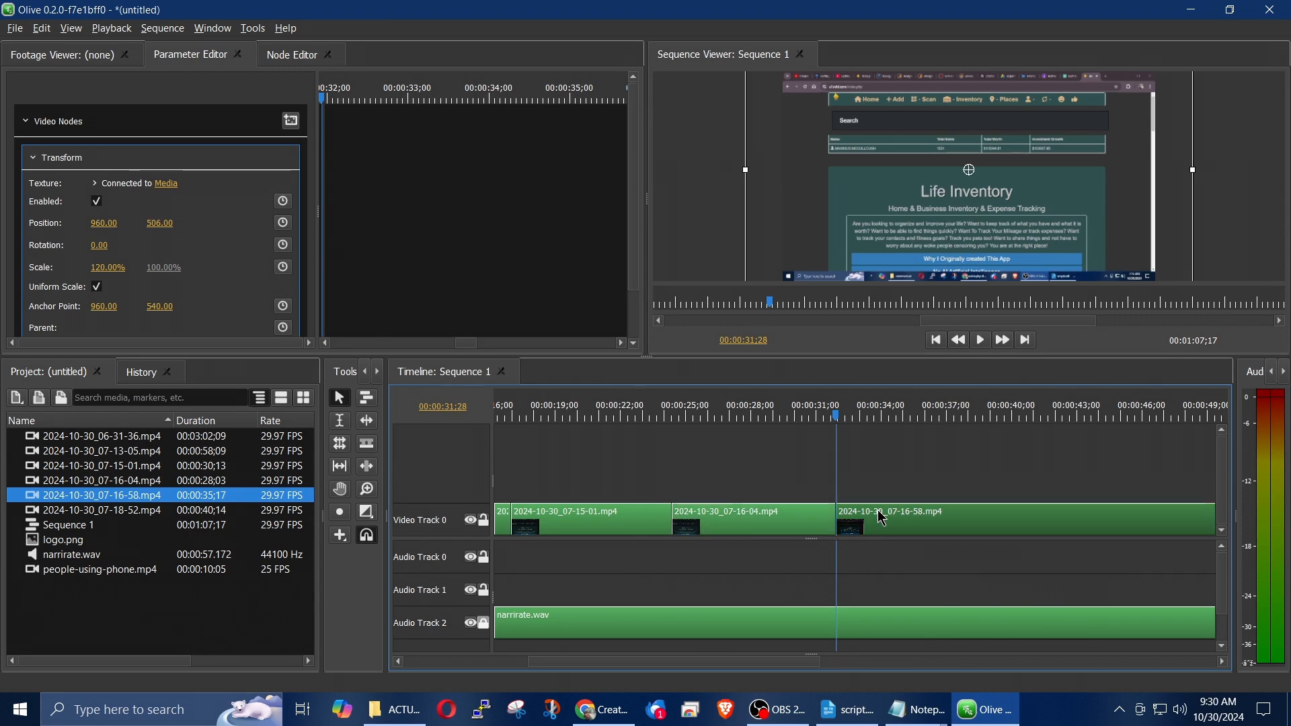
click(153, 222)
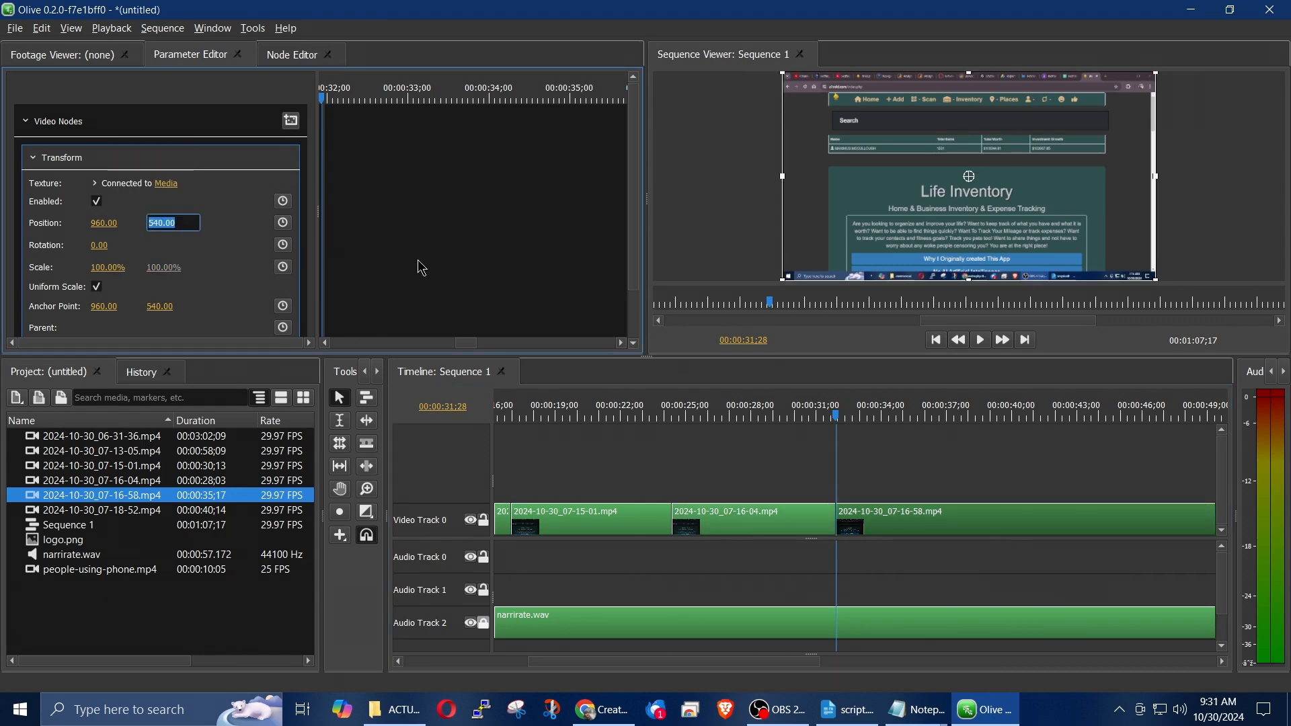
text(506)
key(Return)
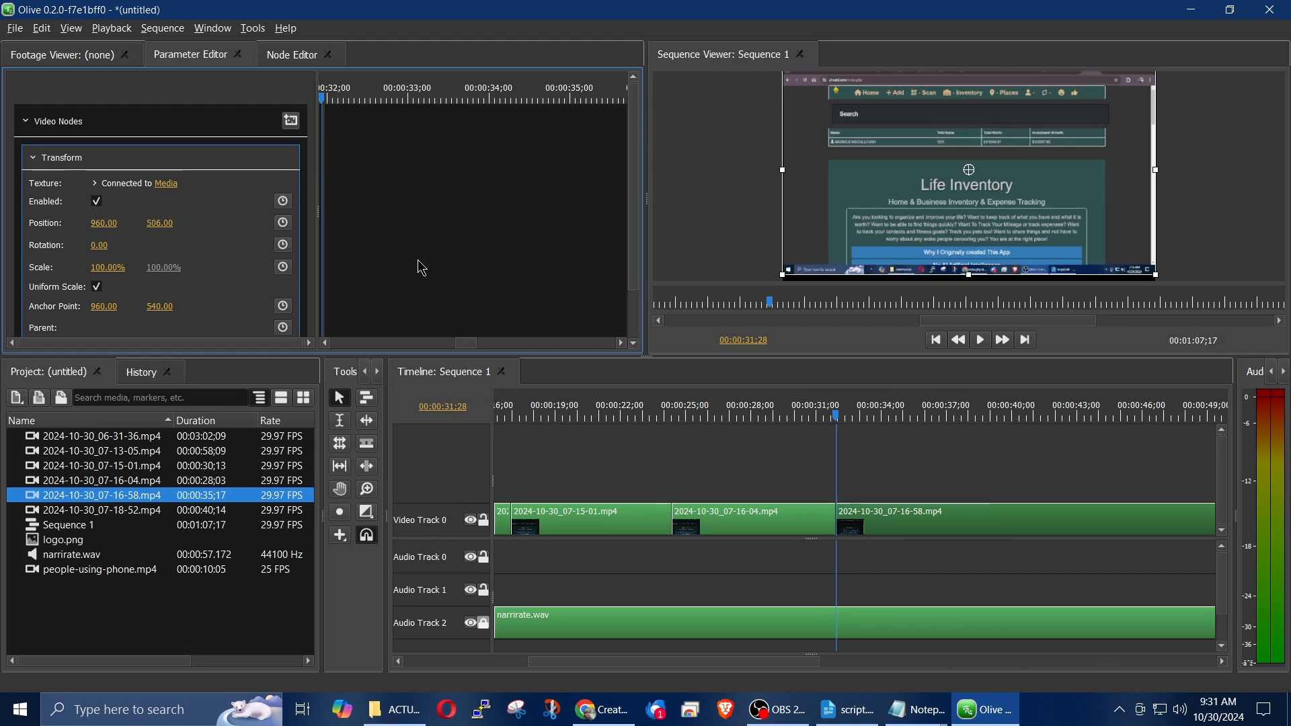
click(109, 269)
text(120)
key(Return)
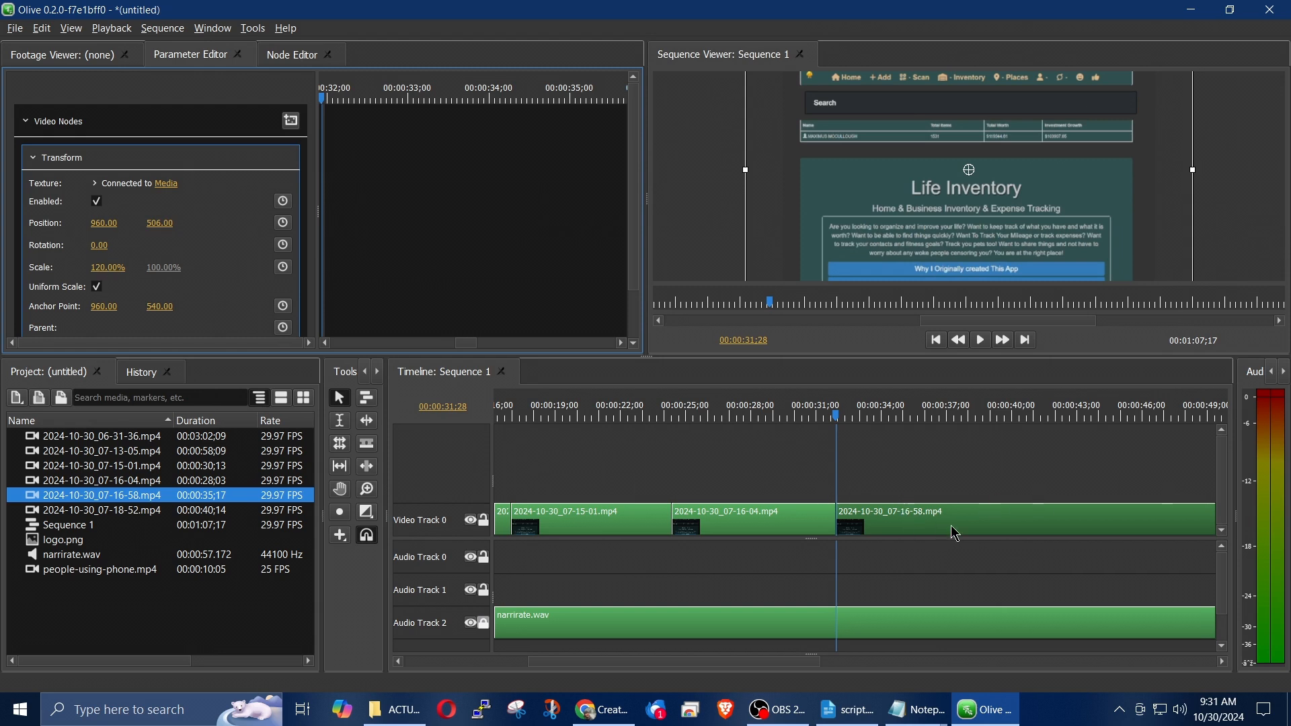
Play through the start of the 2024-10-30_07-16-58.mp4 clip and set its speed to 200%
click(803, 411)
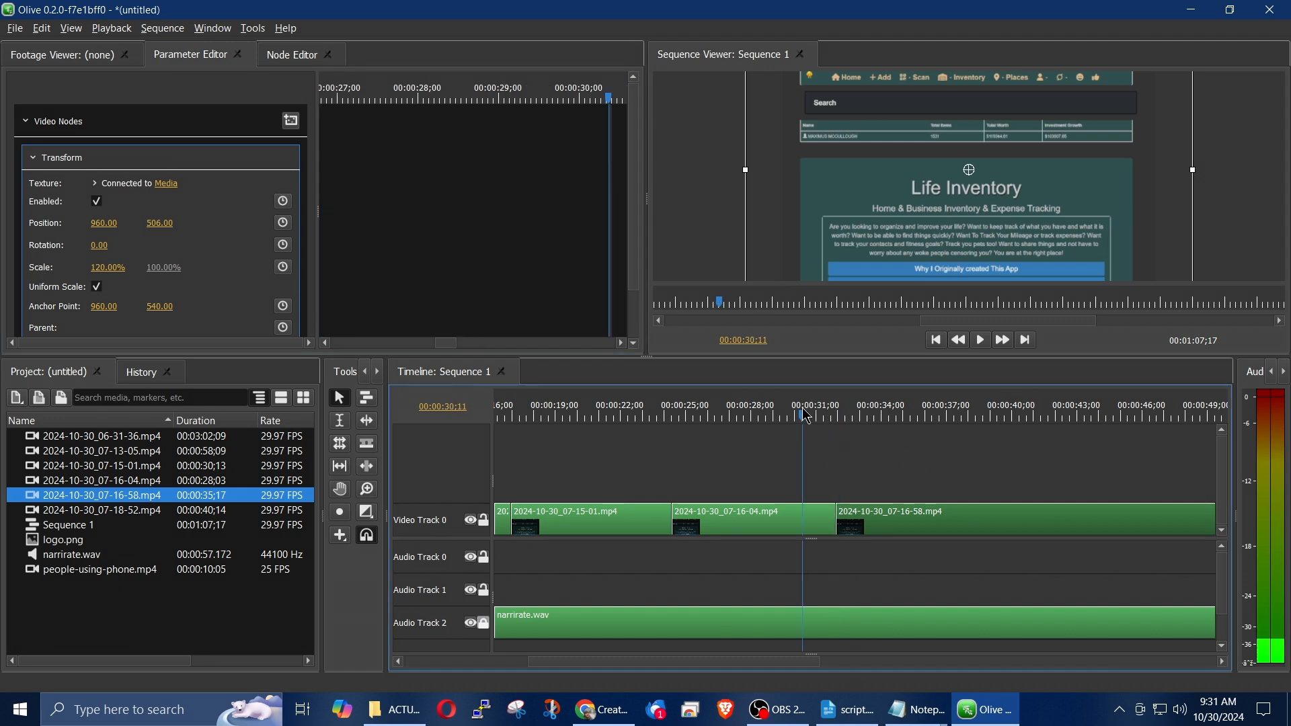
key(space)
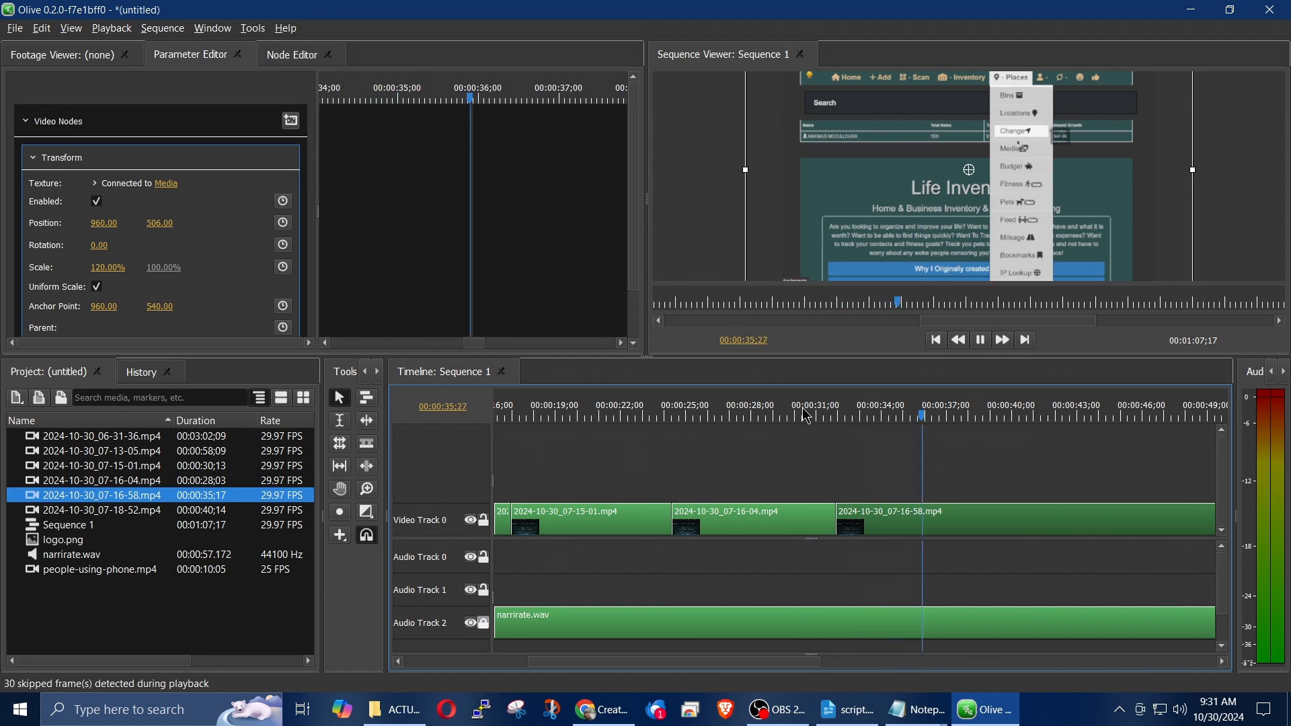
key(space)
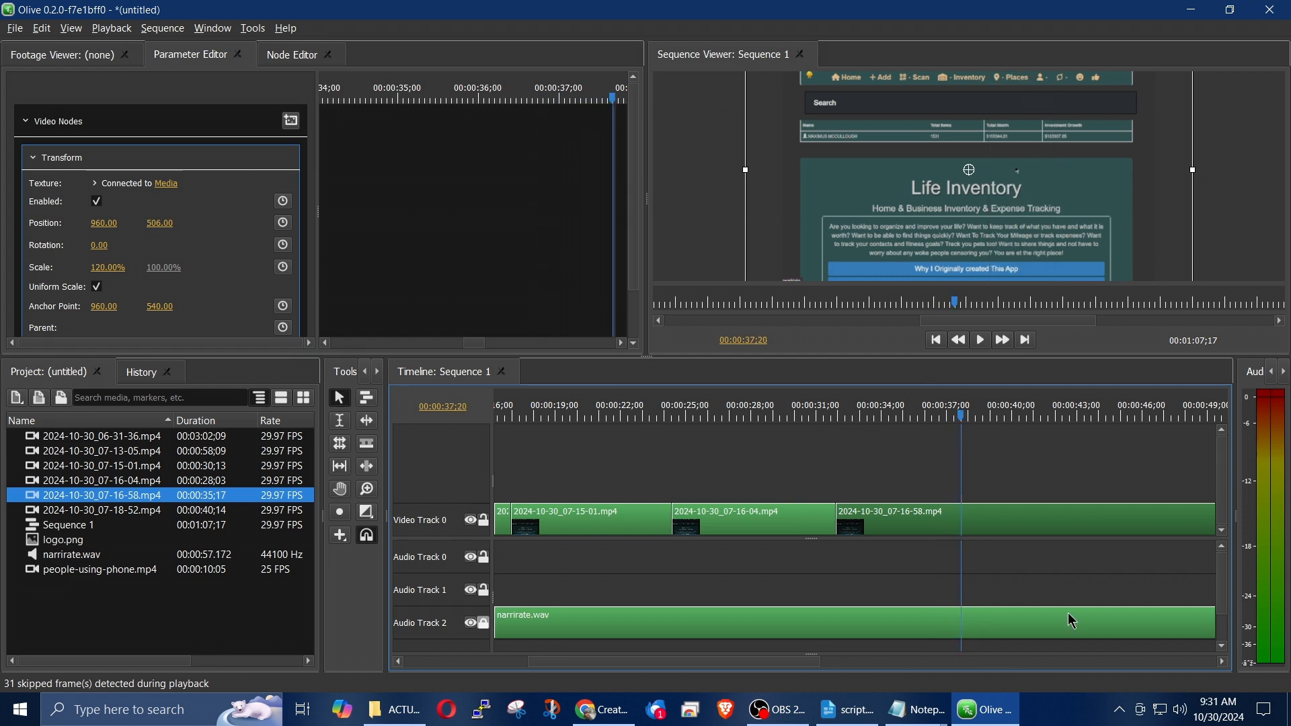
right_click(919, 526)
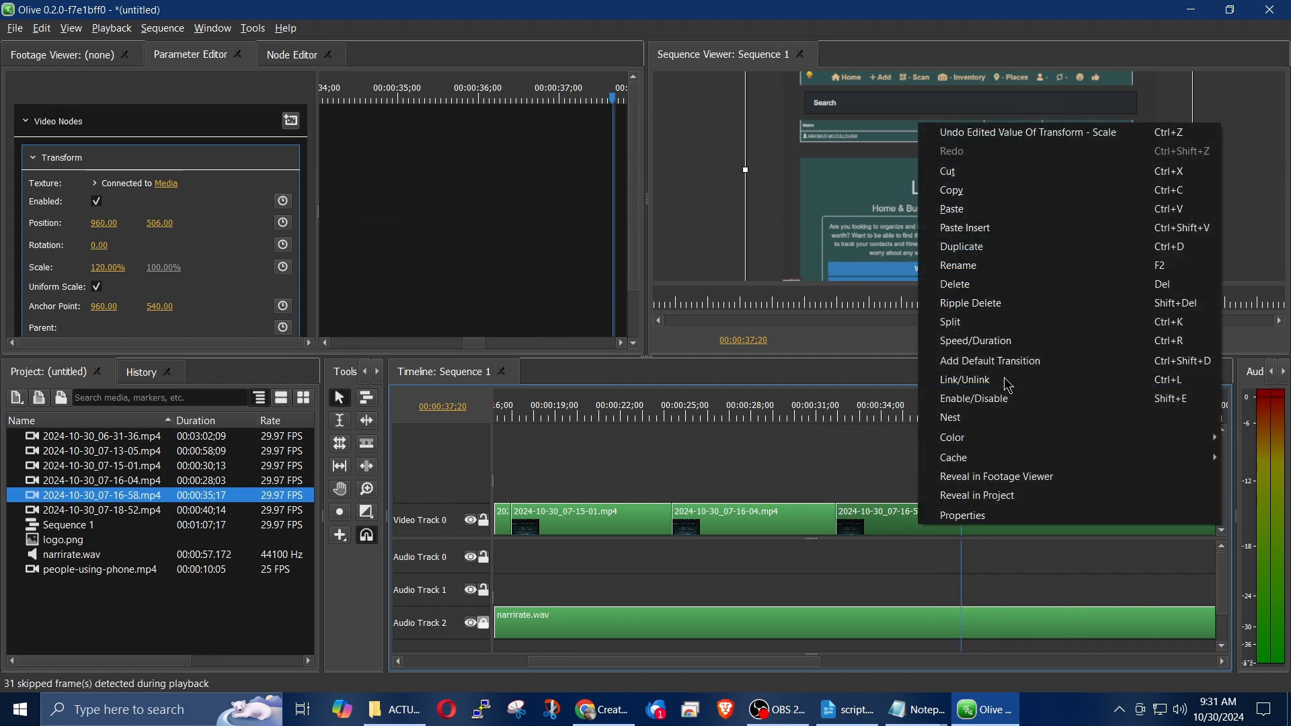
click(1004, 342)
double_click(645, 273)
text(200)
key(Return)
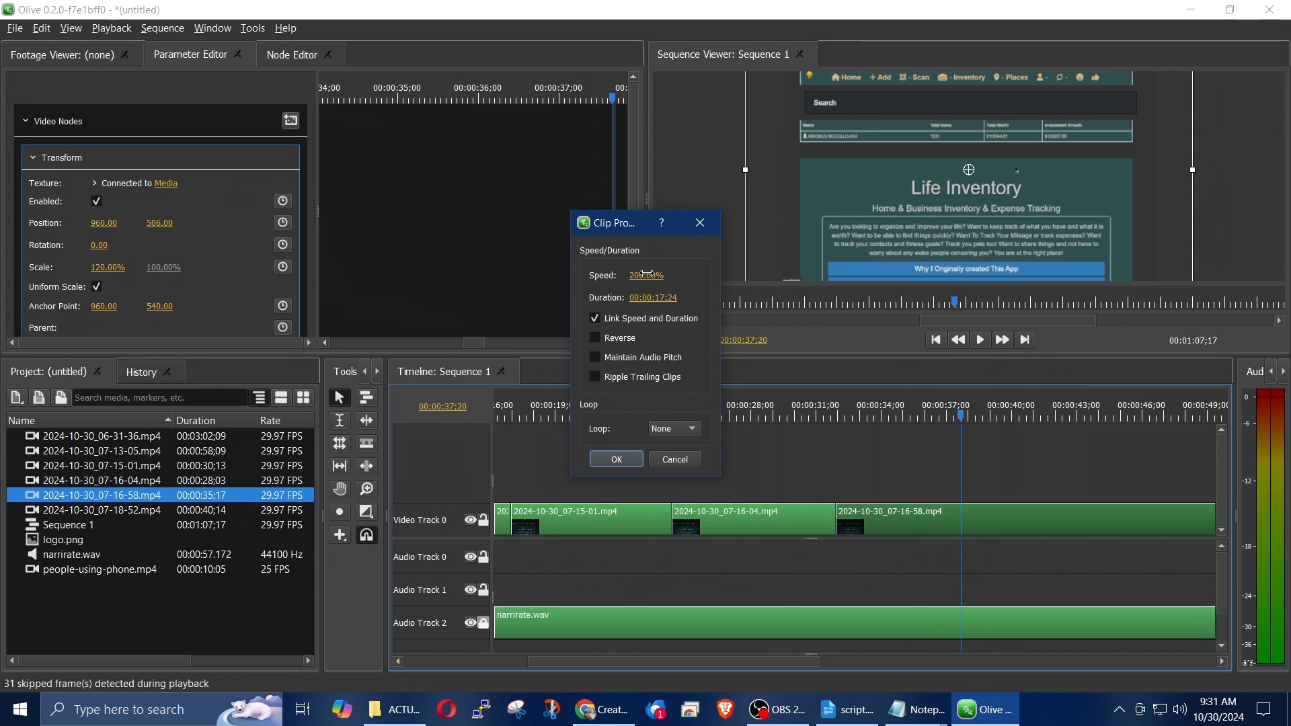
click(616, 459)
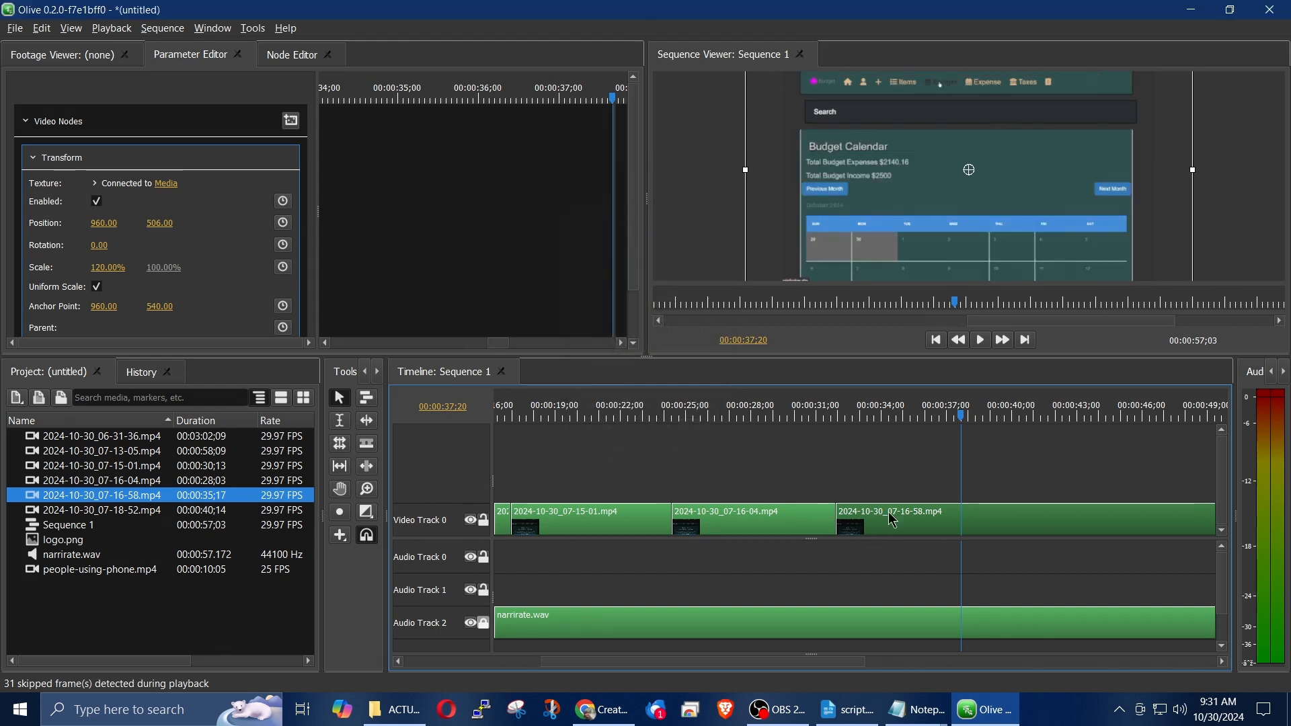
Play the sped-up 2024-10-30_07-16-58.mp4 clip with the narration to check their timing
key(space)
click(834, 421)
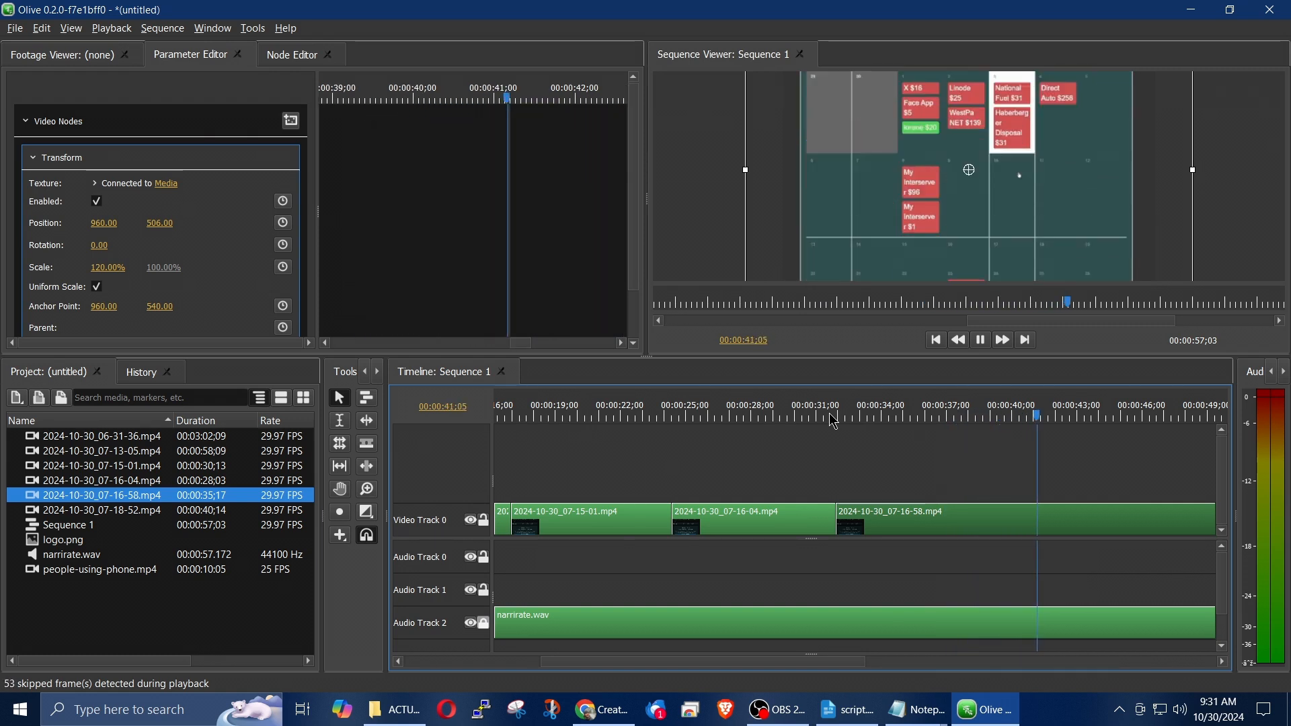
key(space)
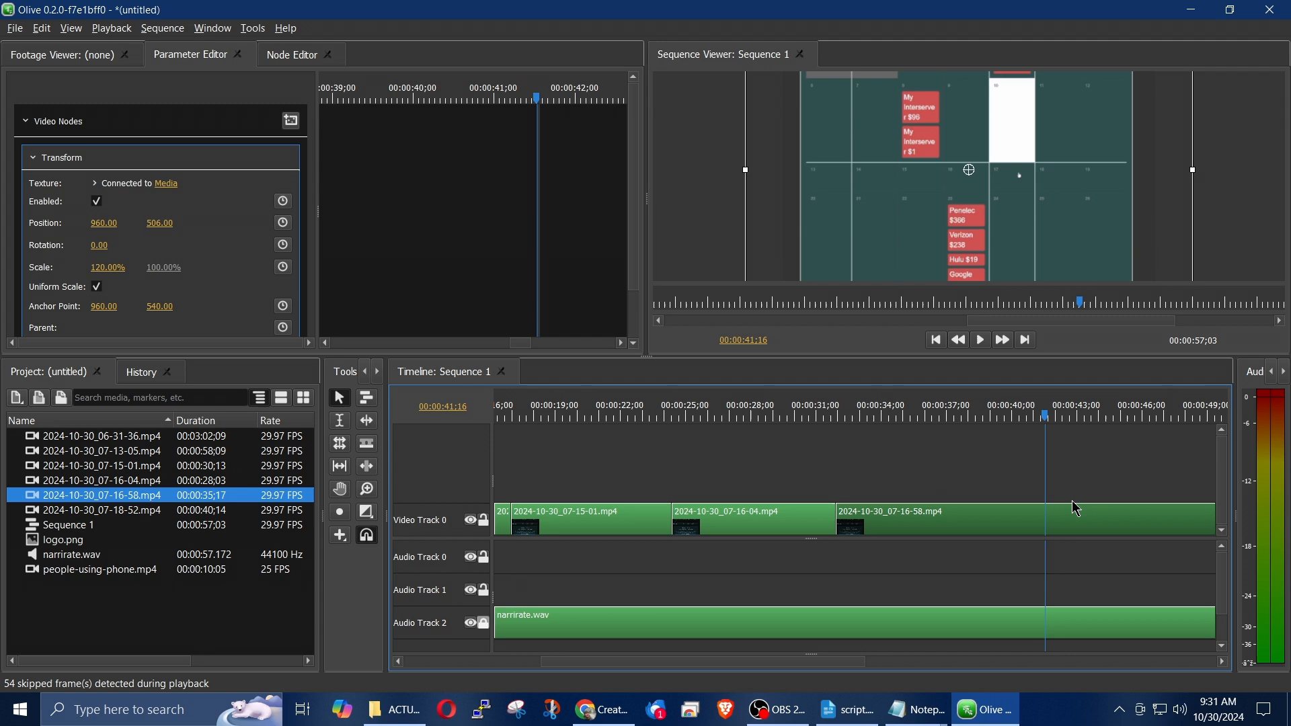
key(space)
key(space)
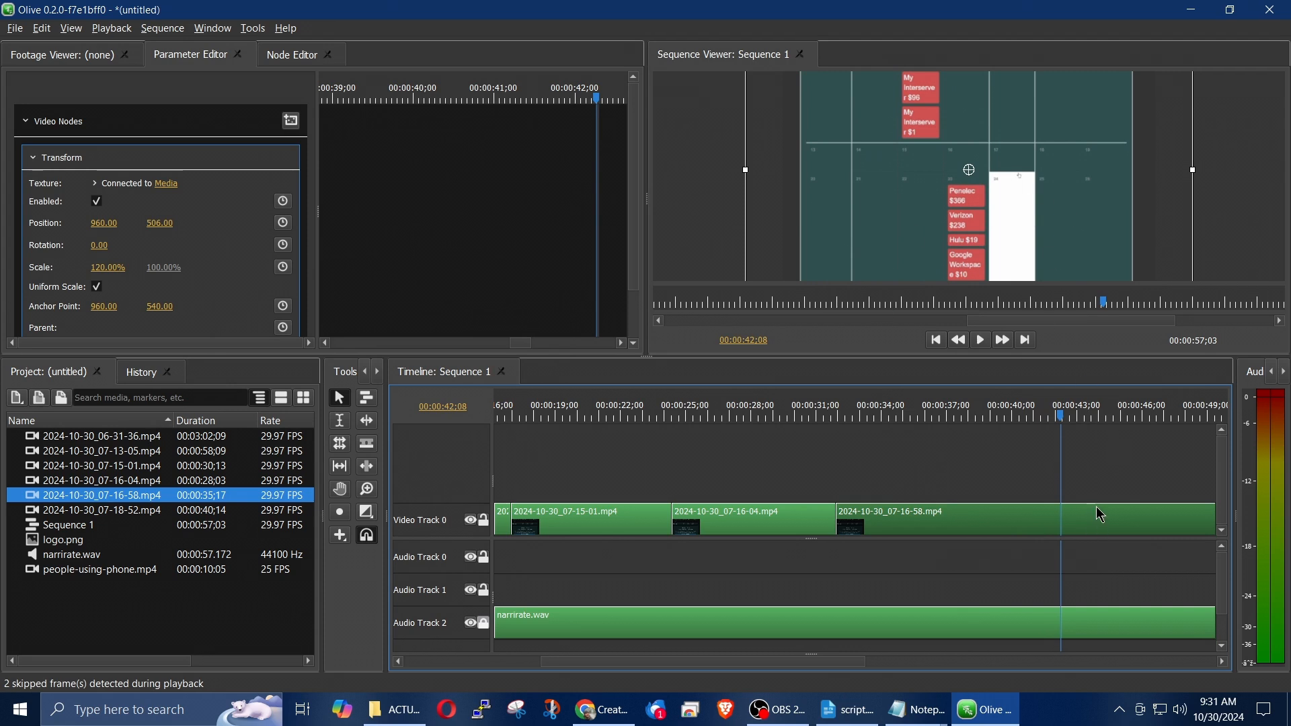
key(space)
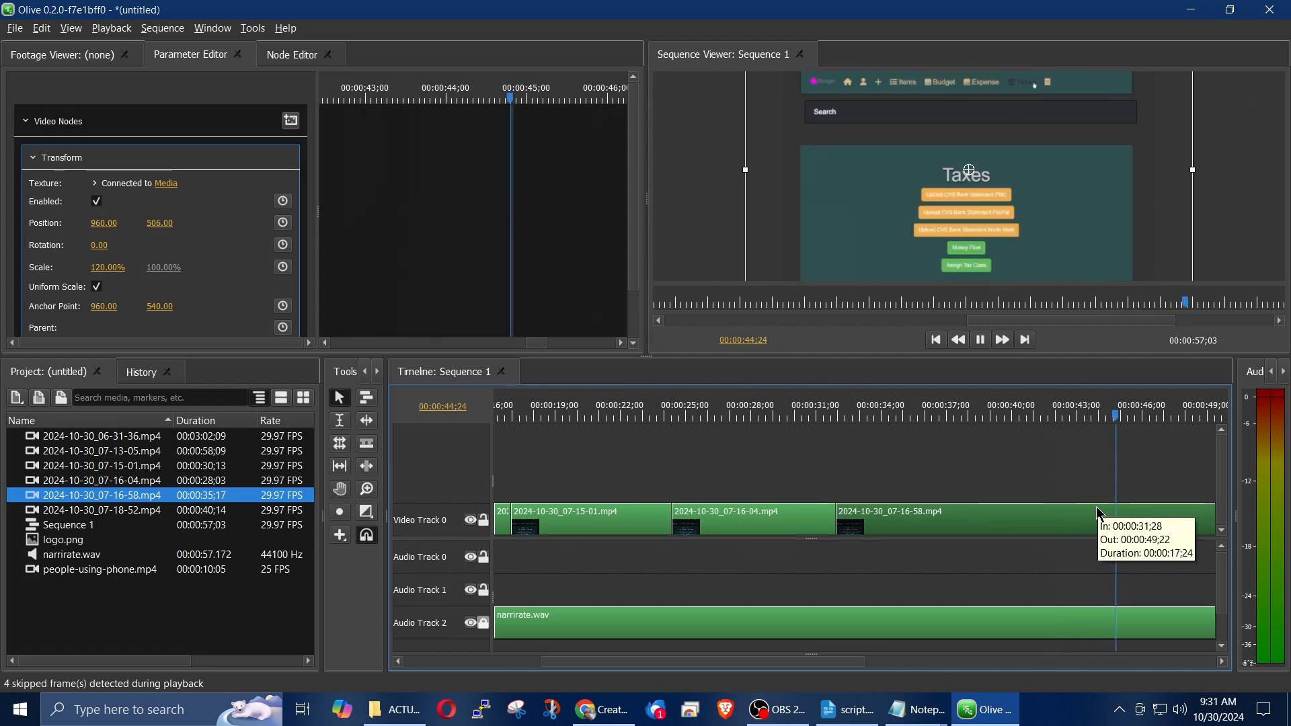
key(space)
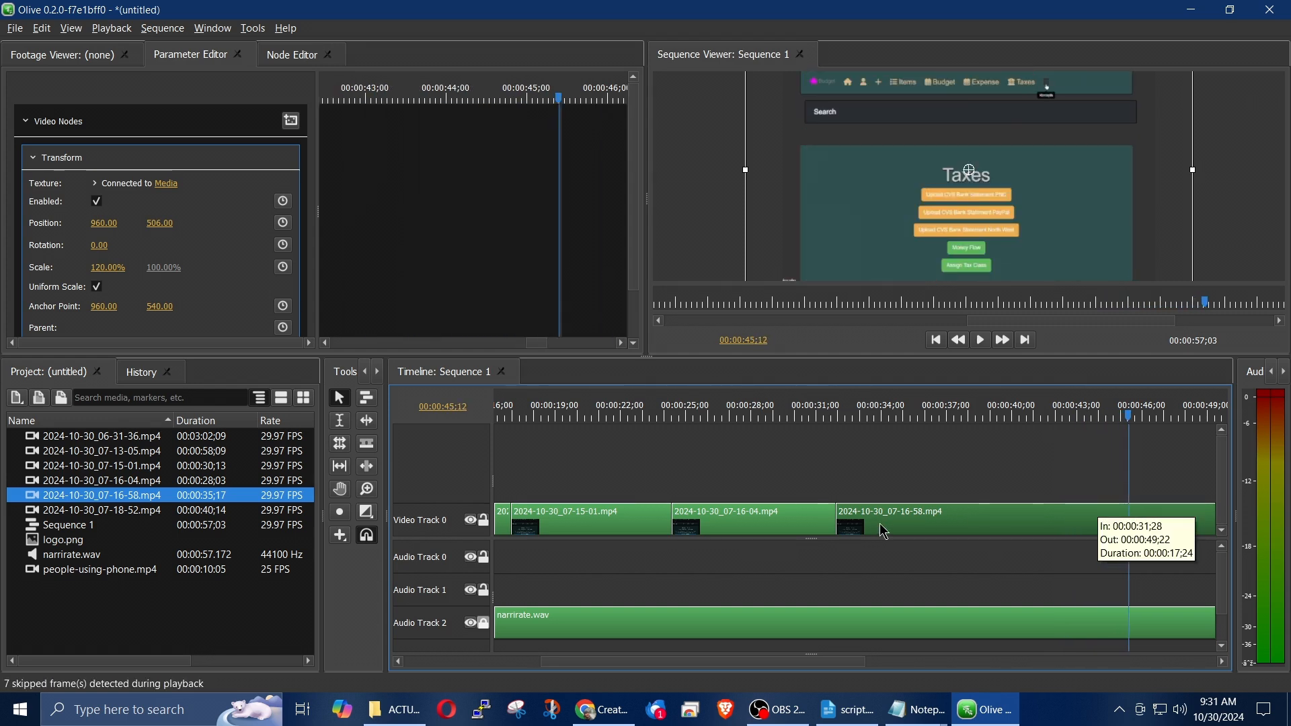
Split the 2024-10-30_07-16-58.mp4 clip at 00:00:40;01 and delete the part after the cut
click(824, 413)
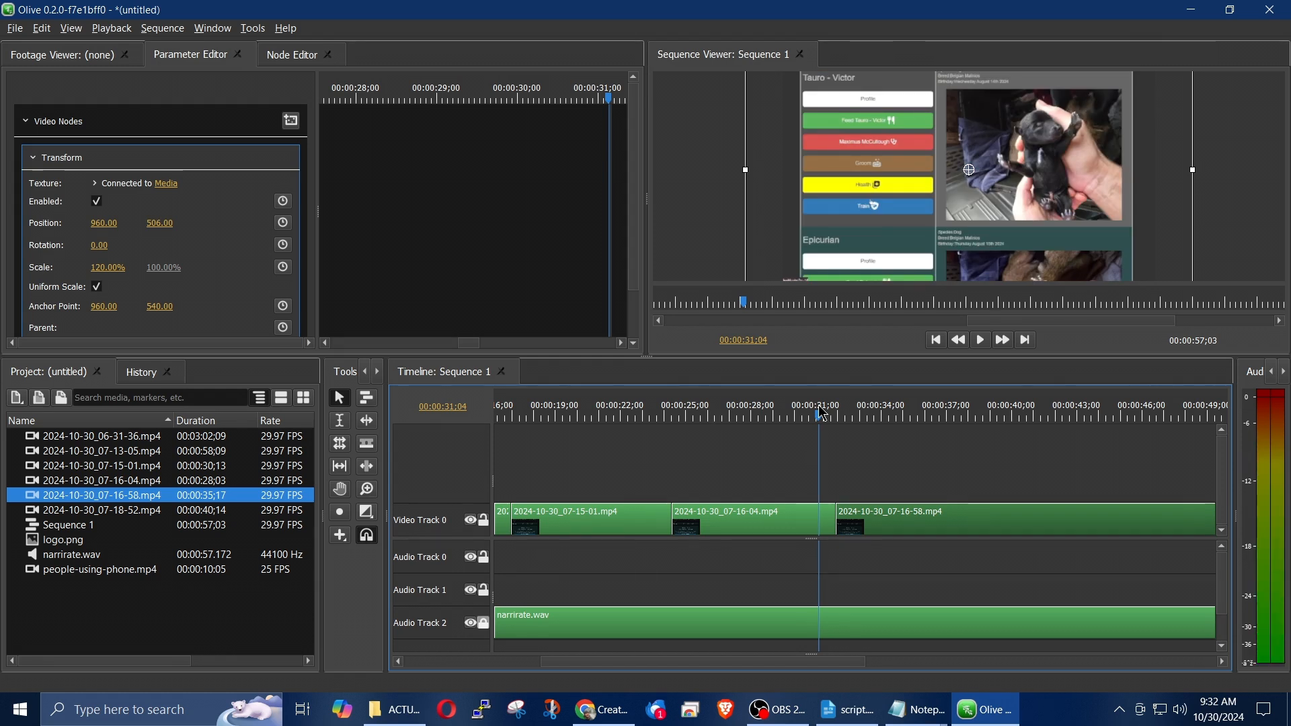
key(space)
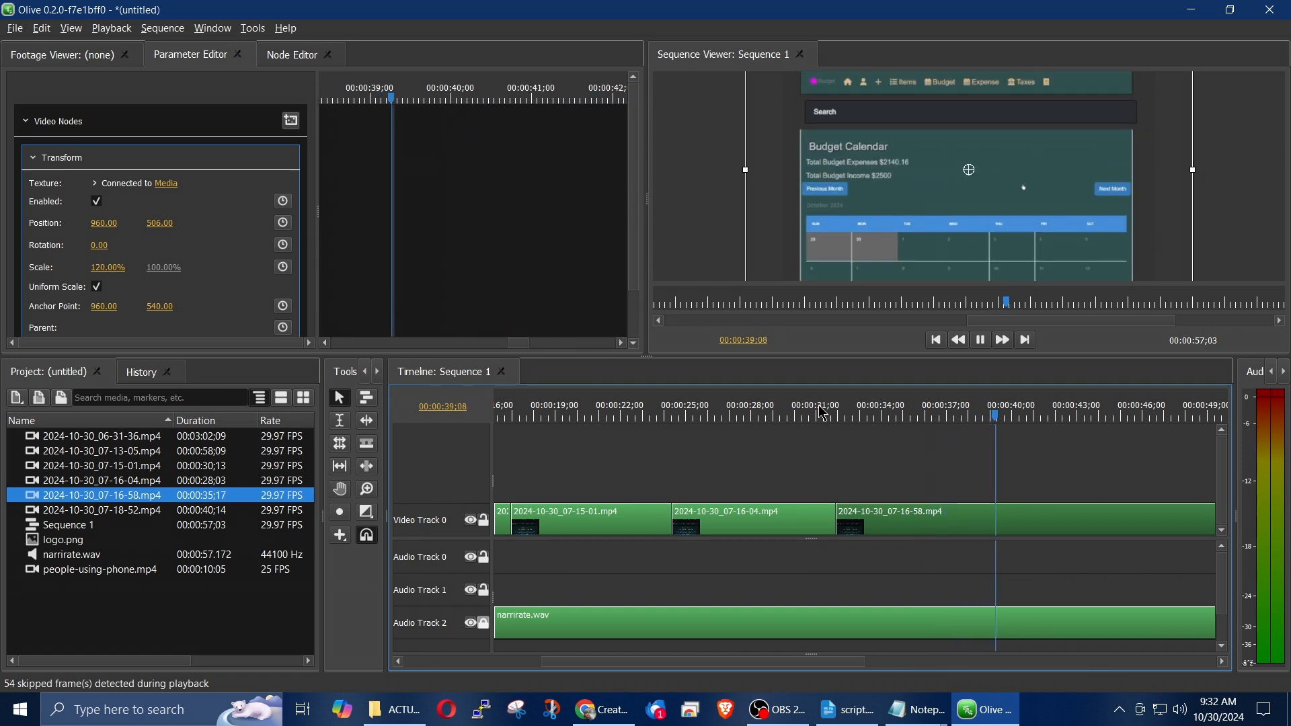
key(space)
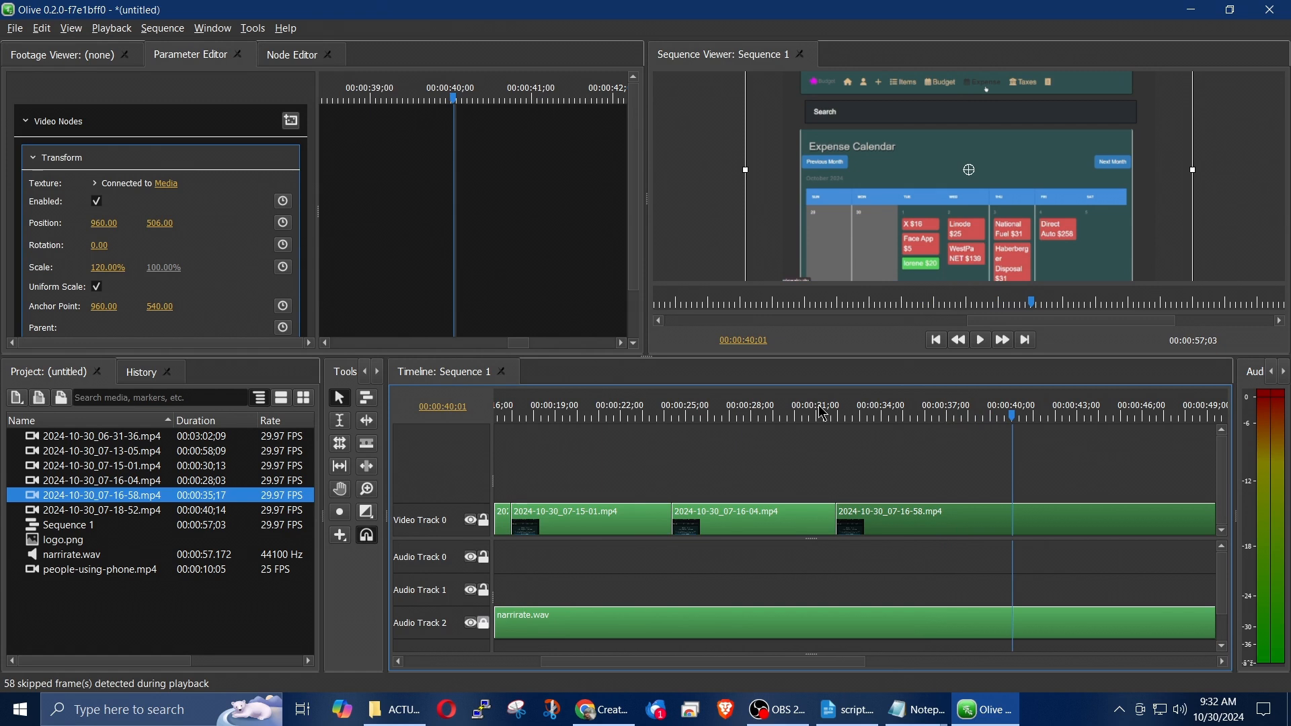
key(ctrl+k)
key(space)
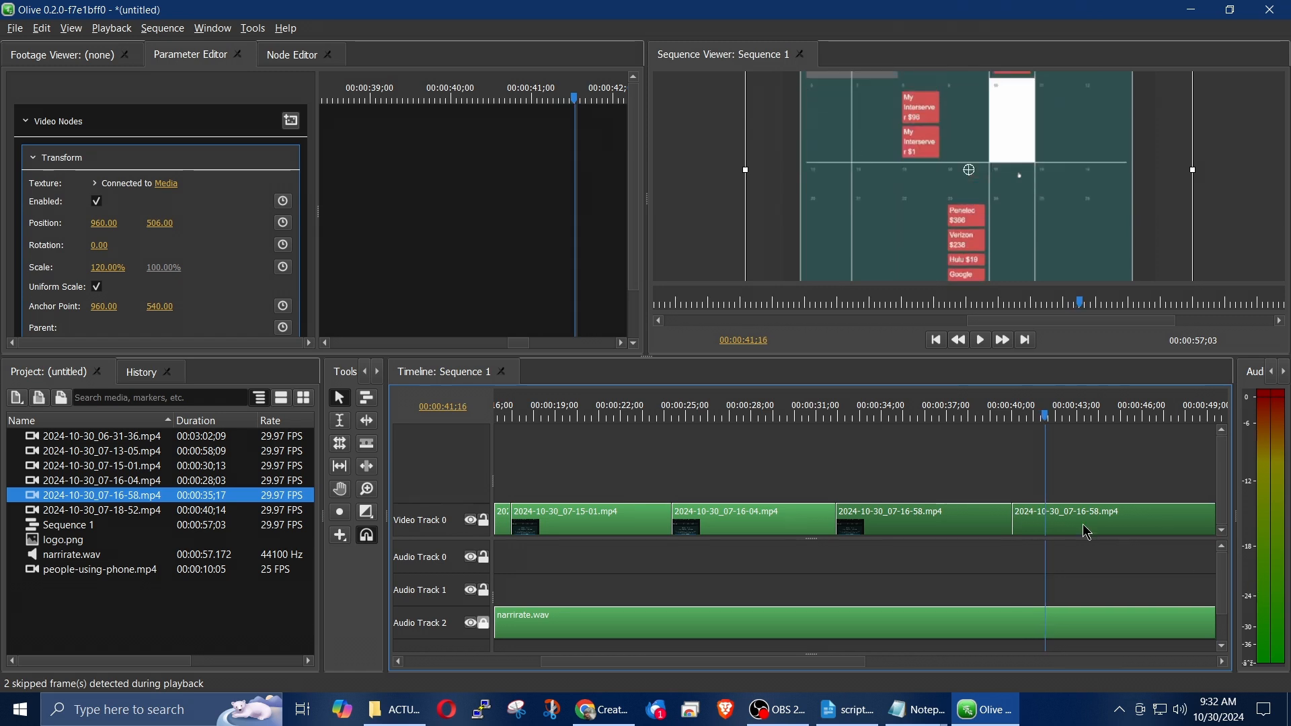
click(1100, 462)
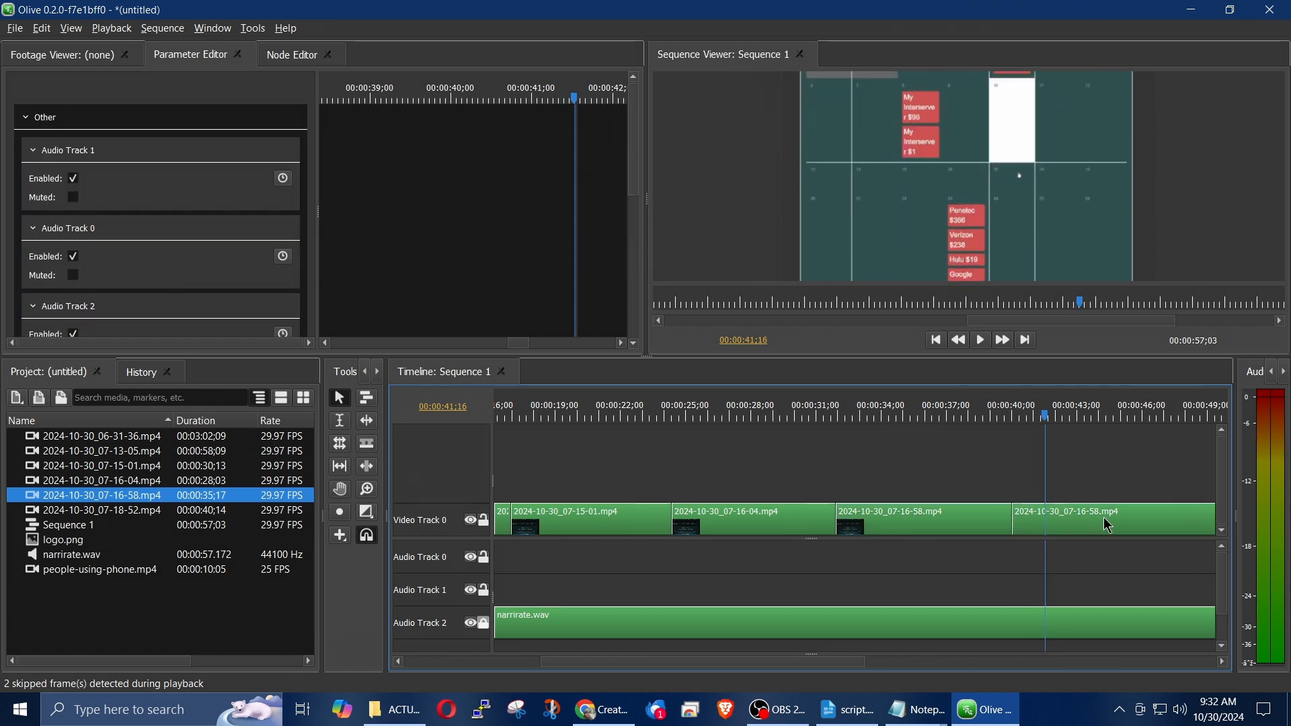
click(1104, 517)
key(Delete)
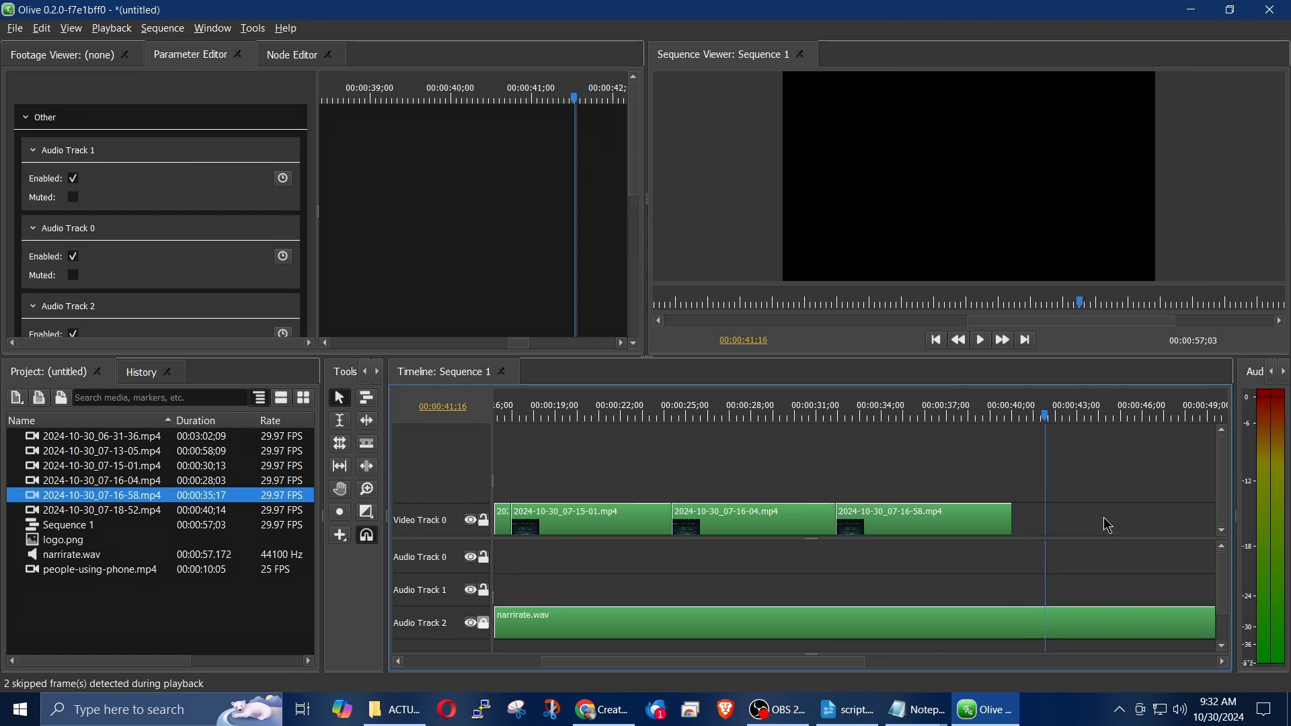
Add the 2024-10-30_07-18-52.mp4 footage to the timeline directly after the 2024-10-30_07-16-58.mp4 clip
click(68, 526)
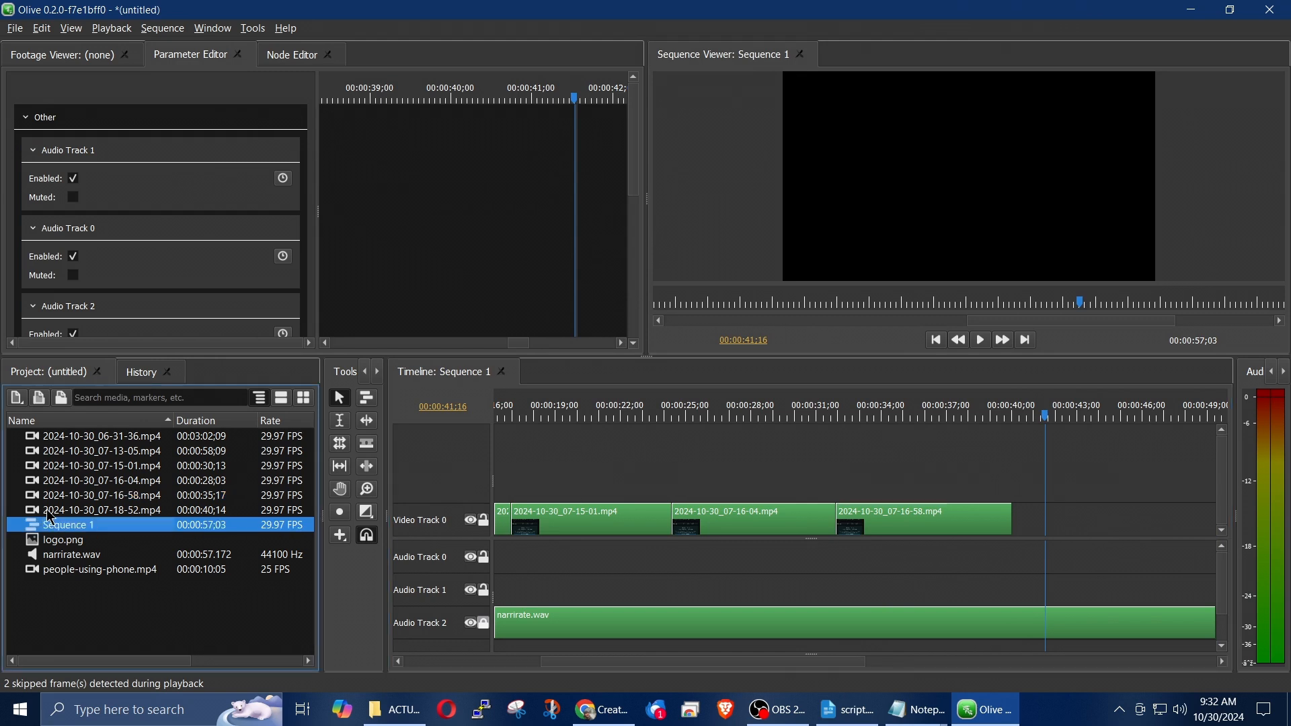
click(51, 513)
drag(72, 513, 1113, 532)
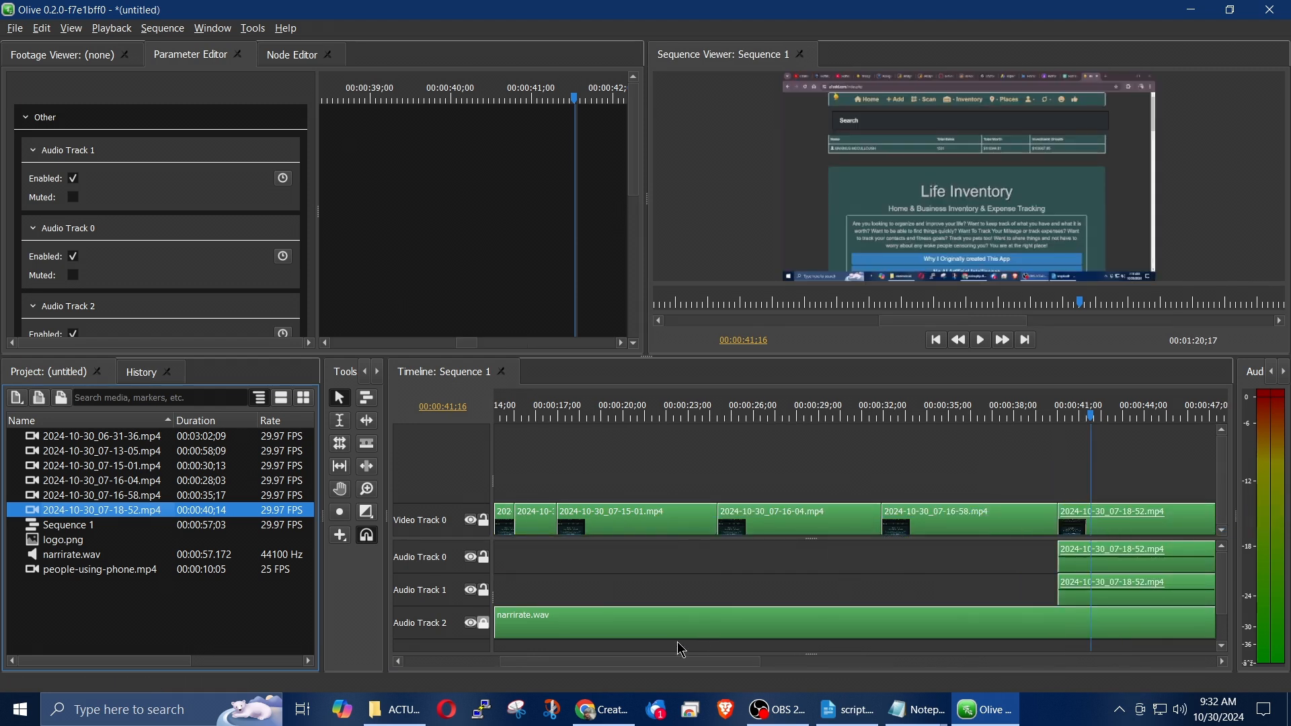
drag(676, 669, 700, 665)
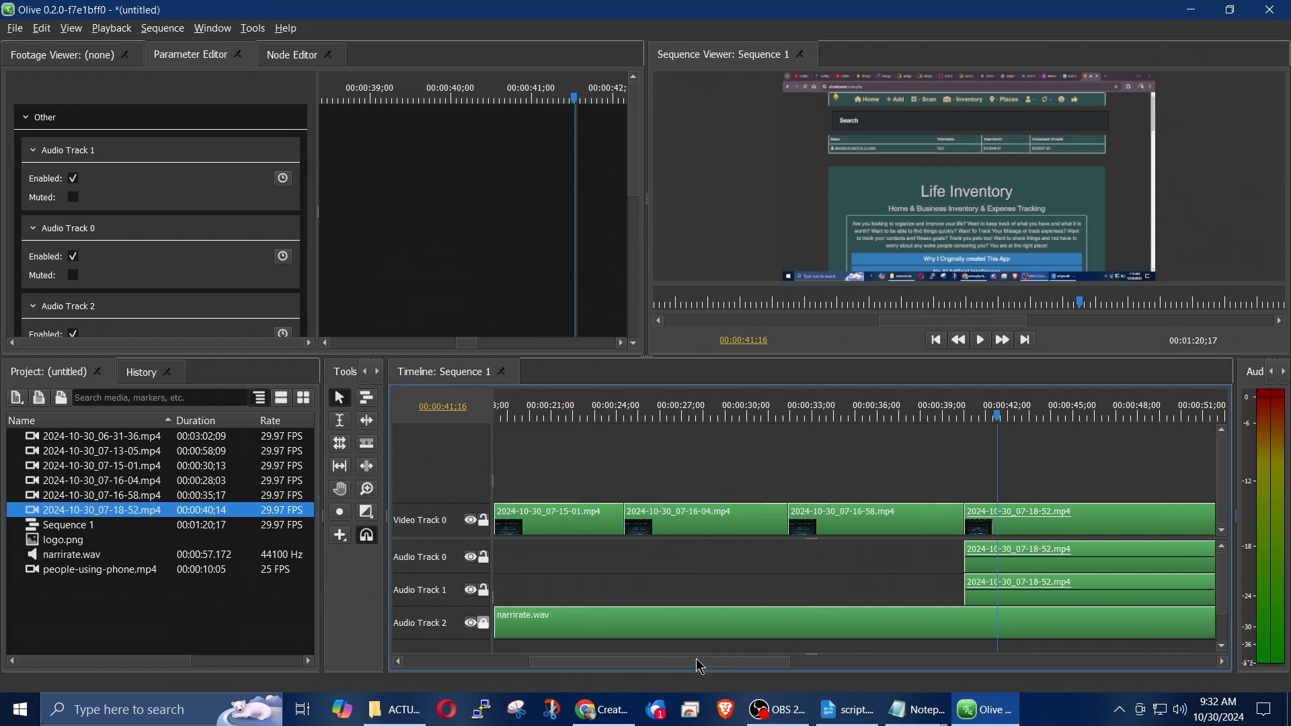
Save the project as olive-3 in the Videos folder a1sold/commercial/Assemble-Commercial
key(ctrl+s)
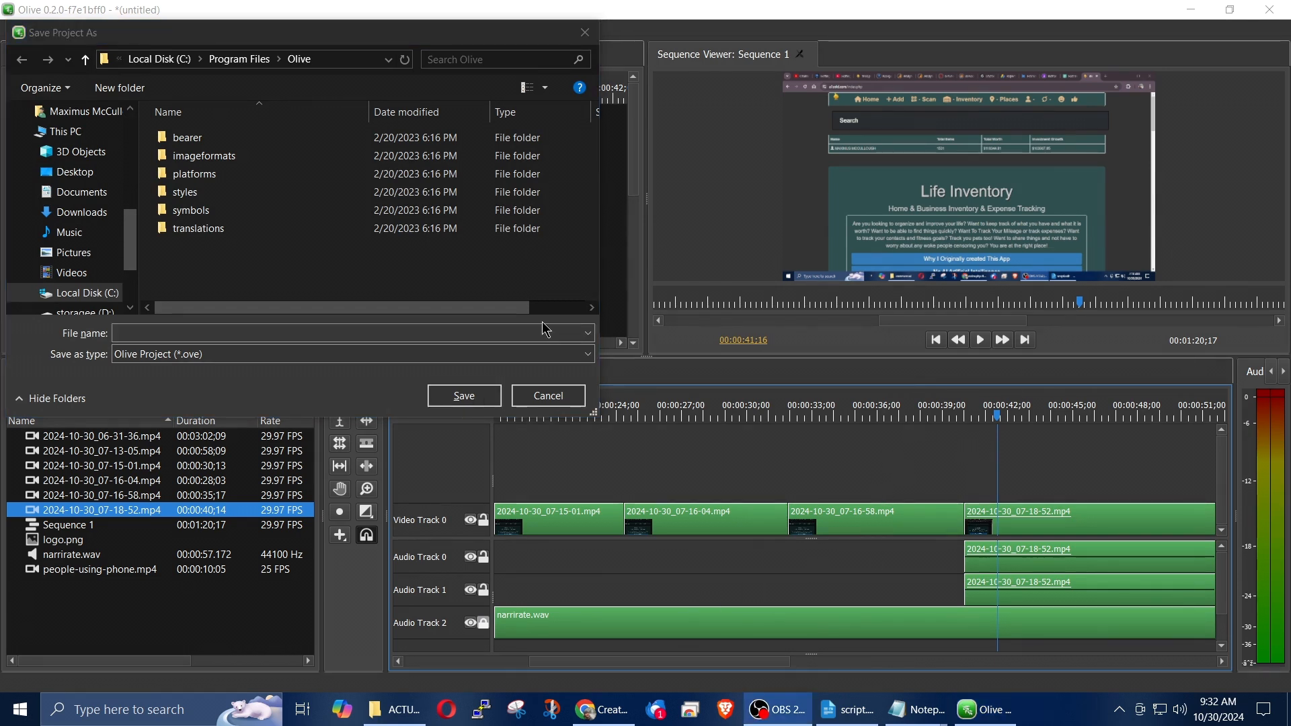
click(83, 273)
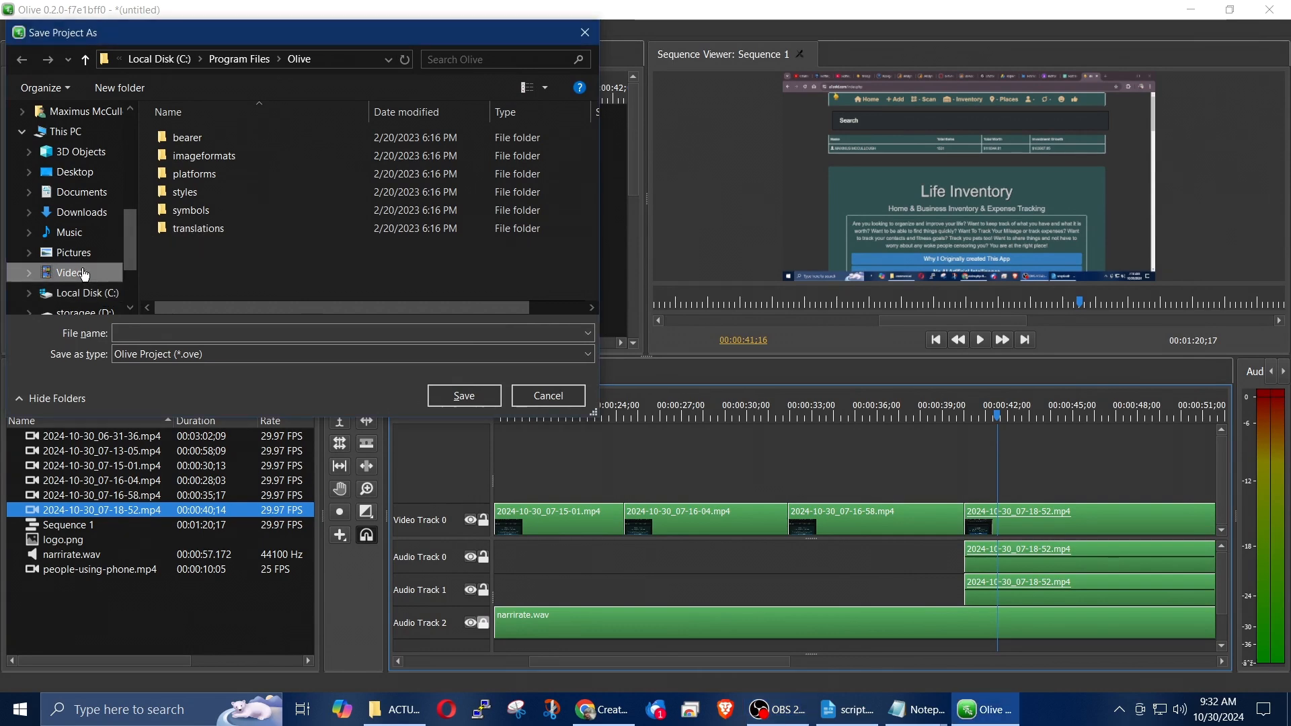
double_click(195, 156)
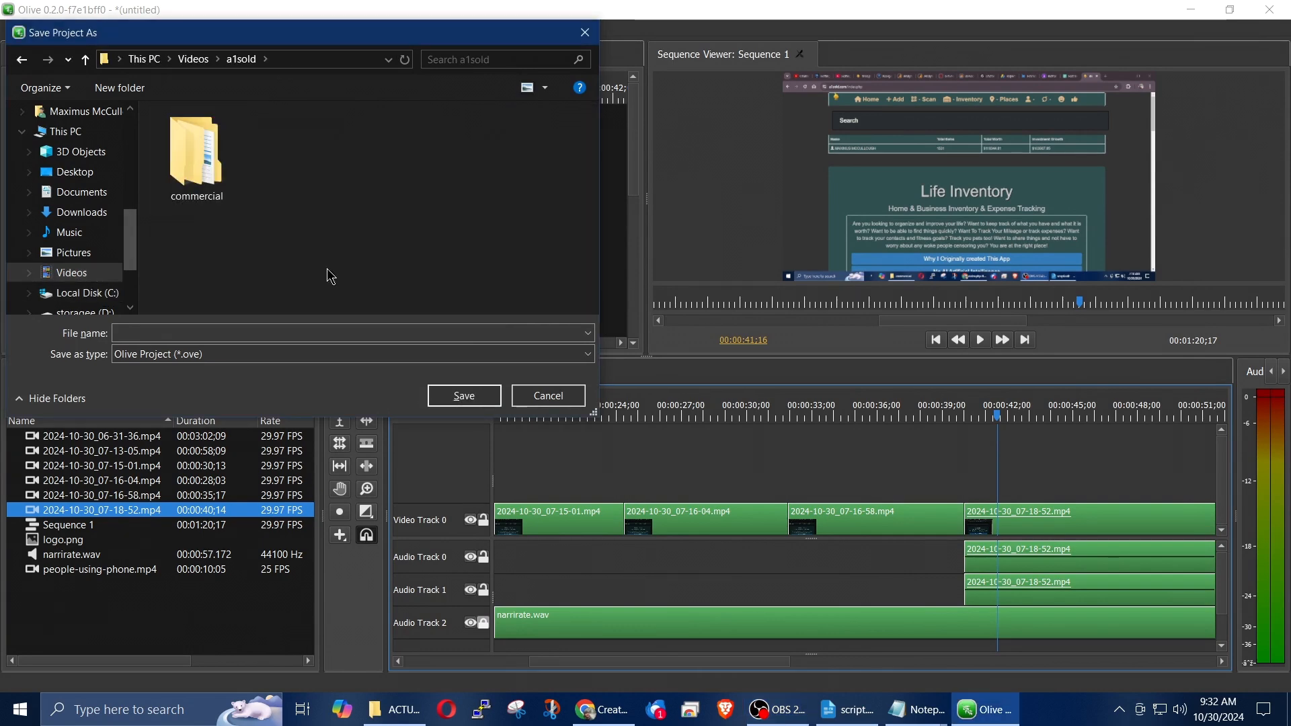
double_click(205, 147)
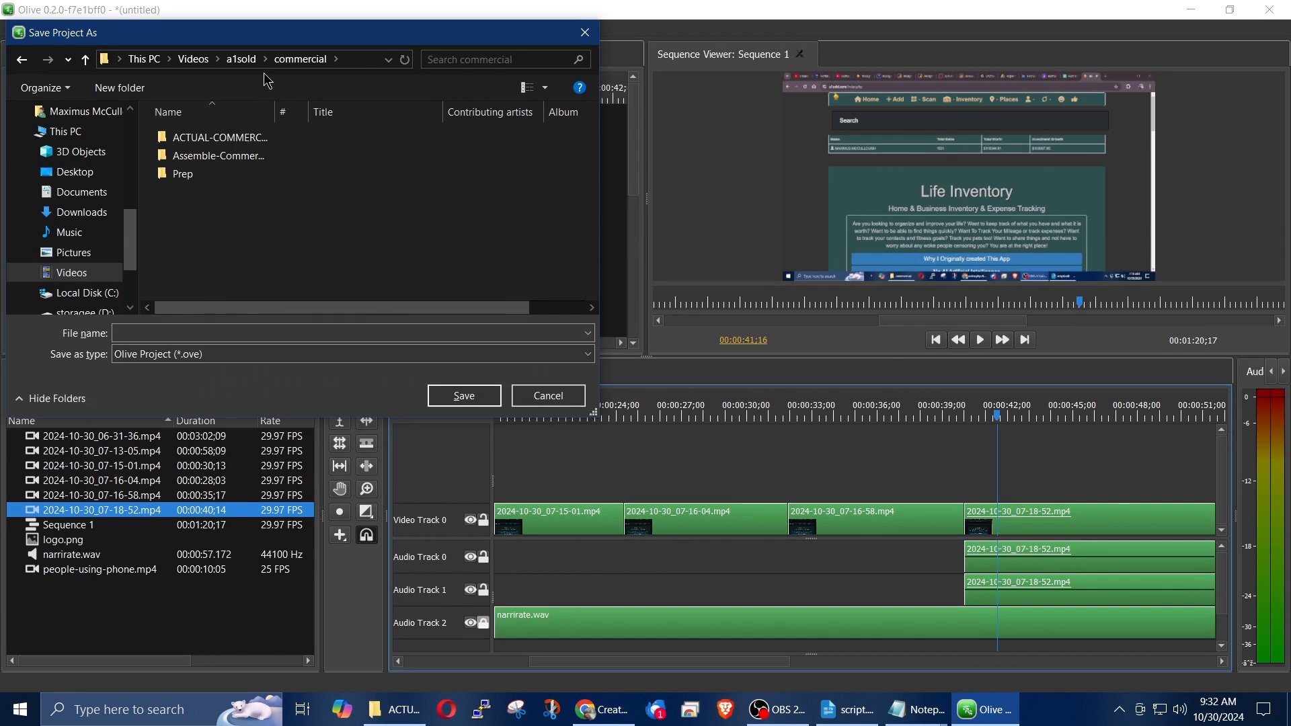
double_click(272, 156)
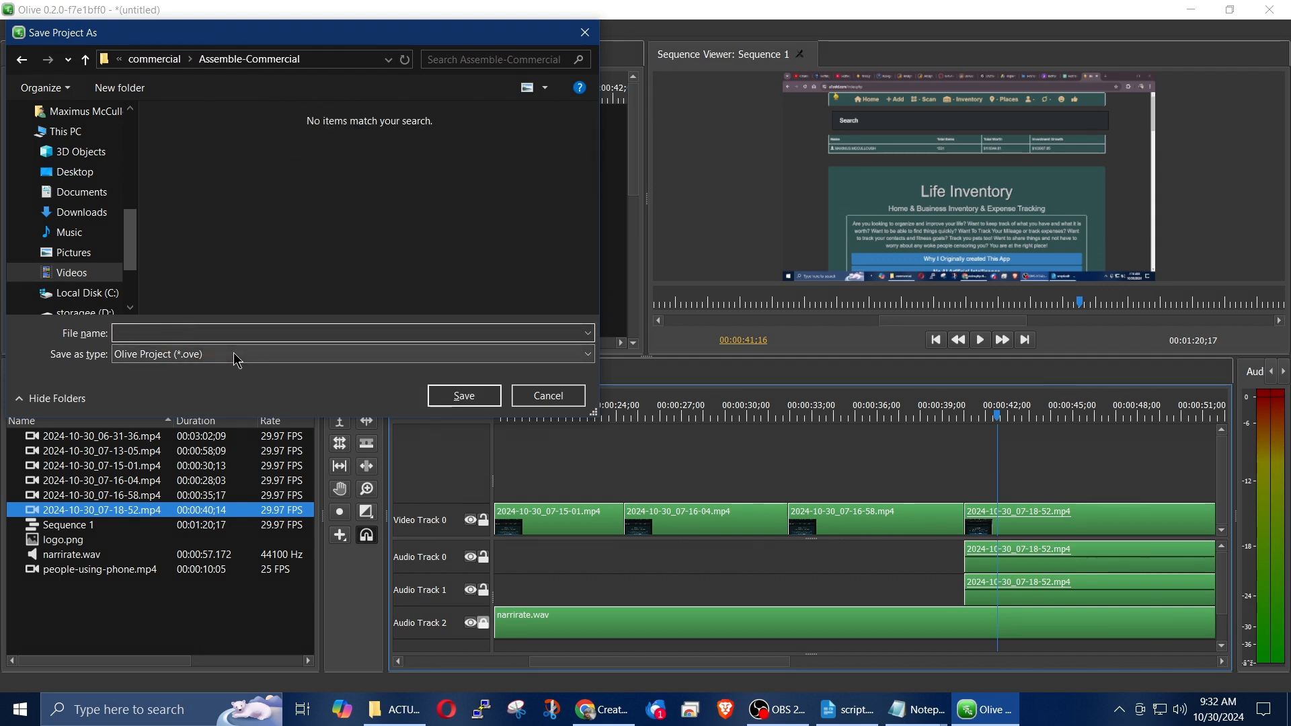
text(olive-3)
click(462, 397)
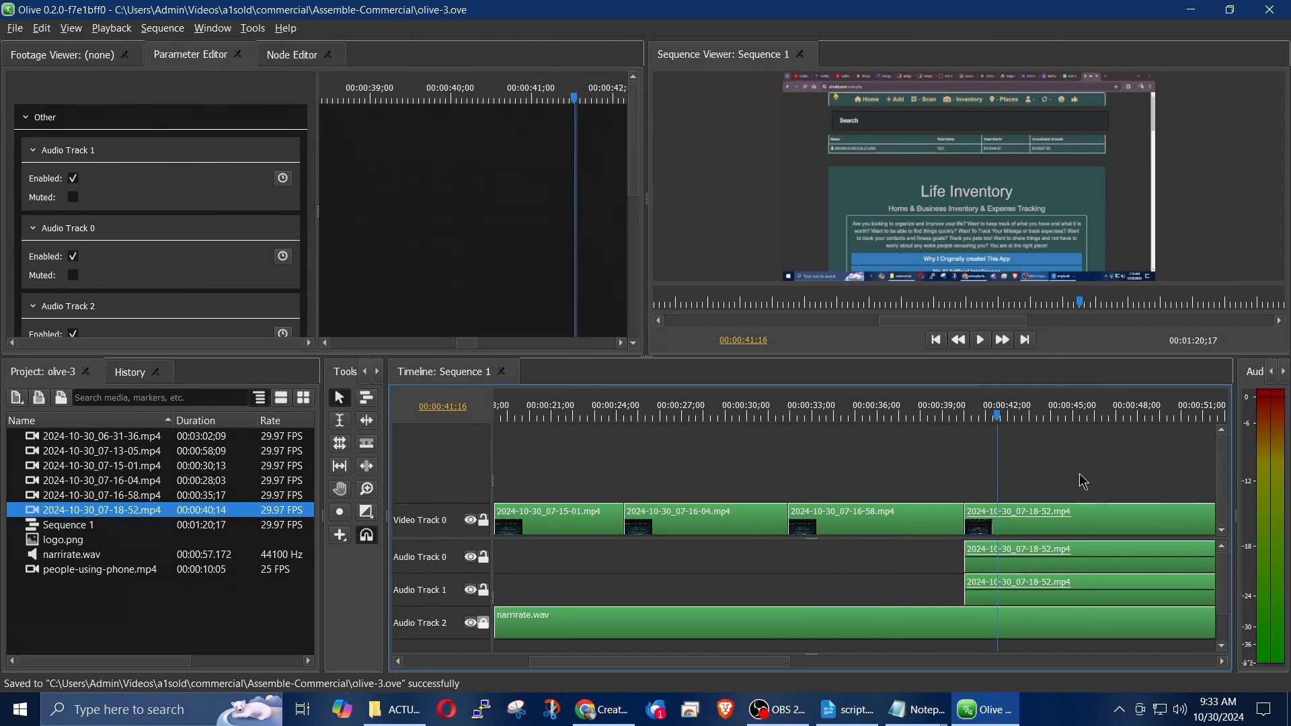
Unlink the 2024-10-30_07-18-52.mp4 clip from its audio and delete both of its audio clips
click(1049, 531)
right_click(1049, 529)
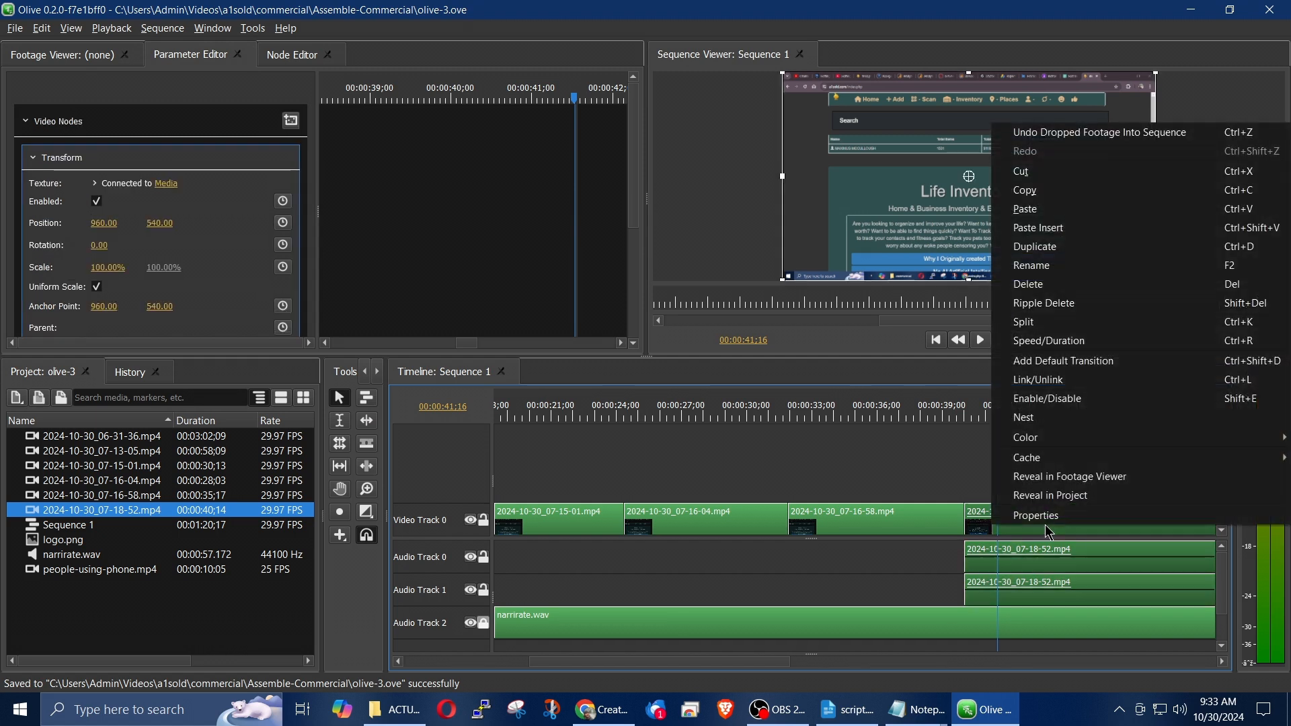
click(1087, 380)
click(1010, 566)
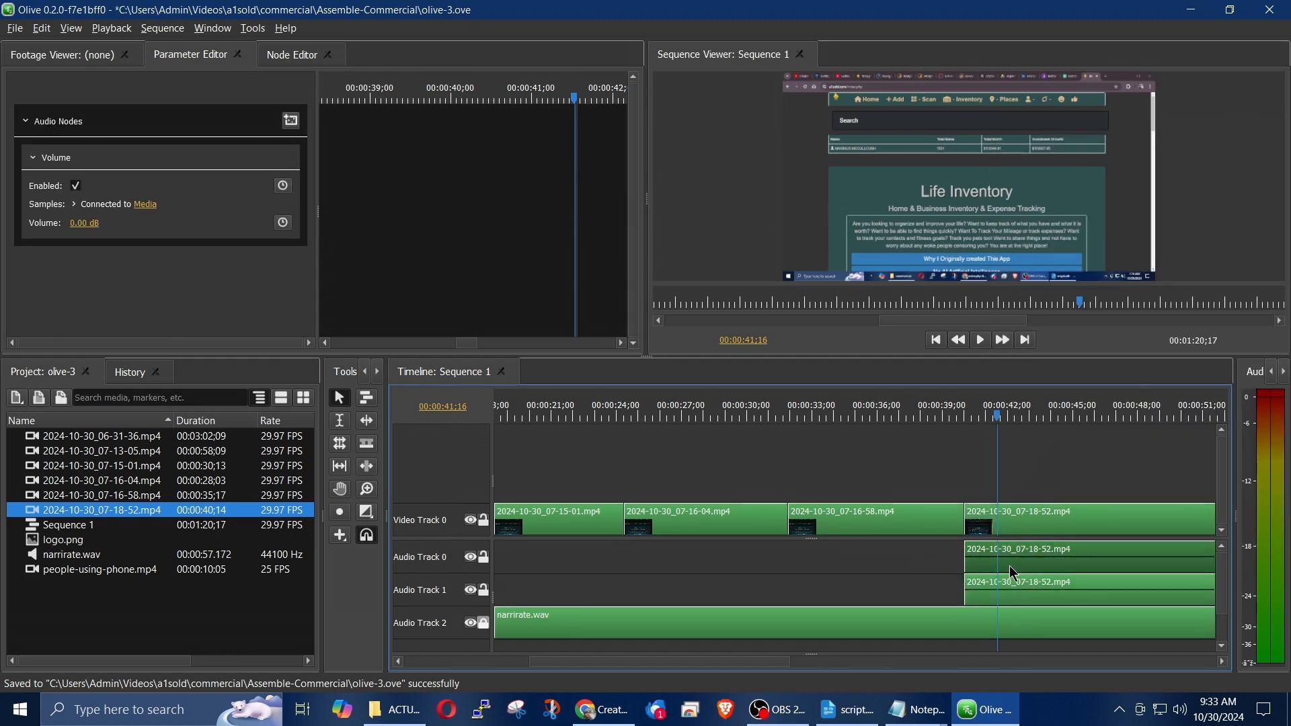
key(Delete)
click(1013, 596)
key(Delete)
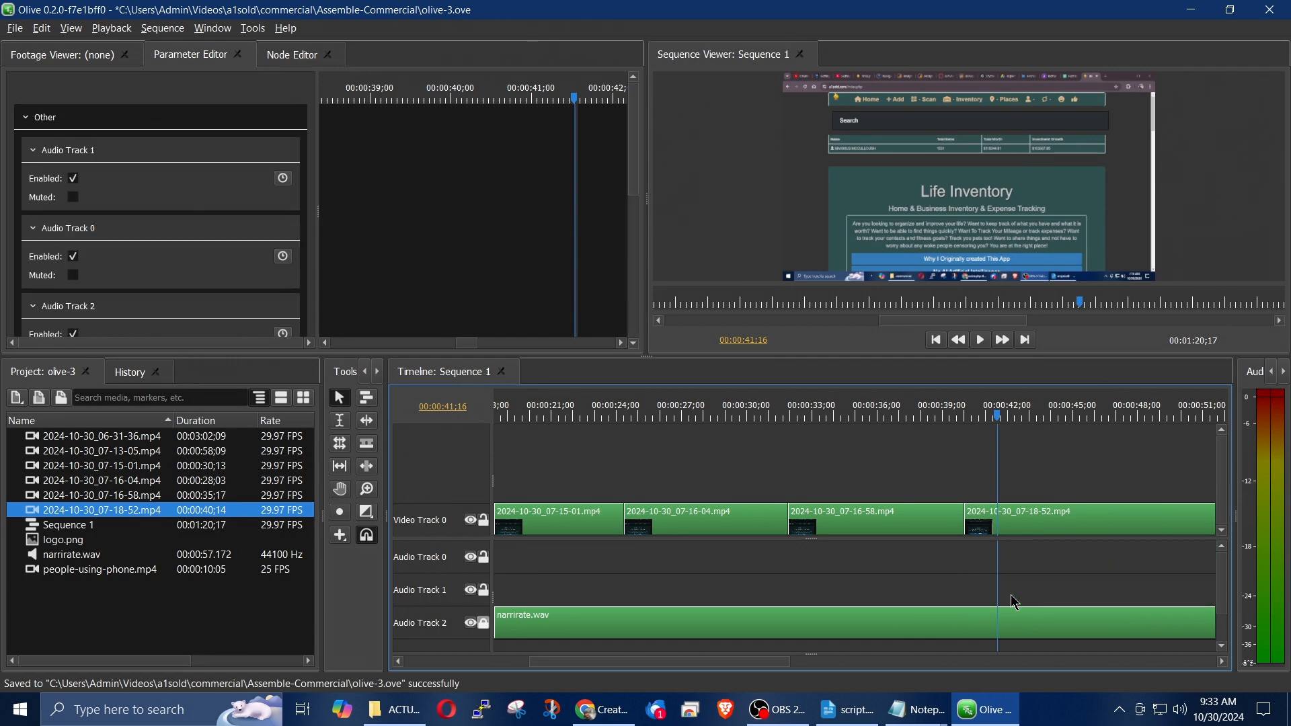
Set the 2024-10-30_07-18-52.mp4 clip's vertical position to 506 and its scale to 120%
click(1018, 525)
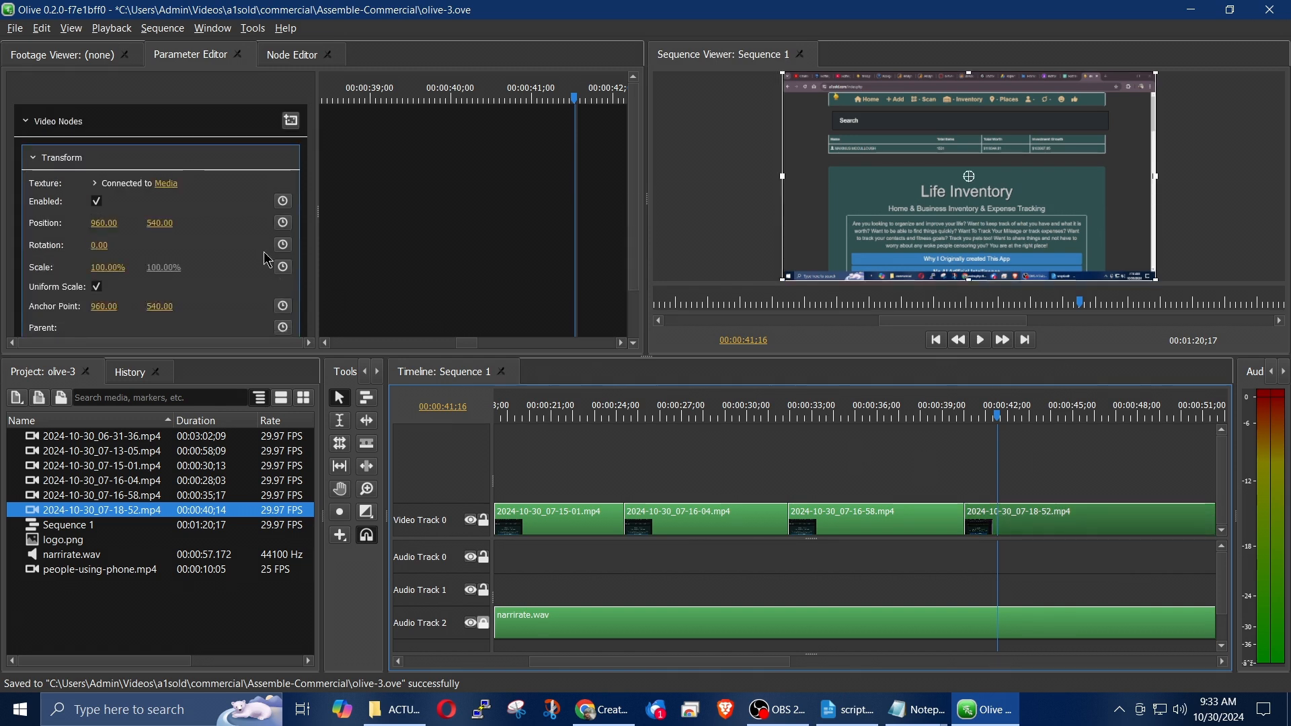
click(166, 223)
text(504)
key(Return)
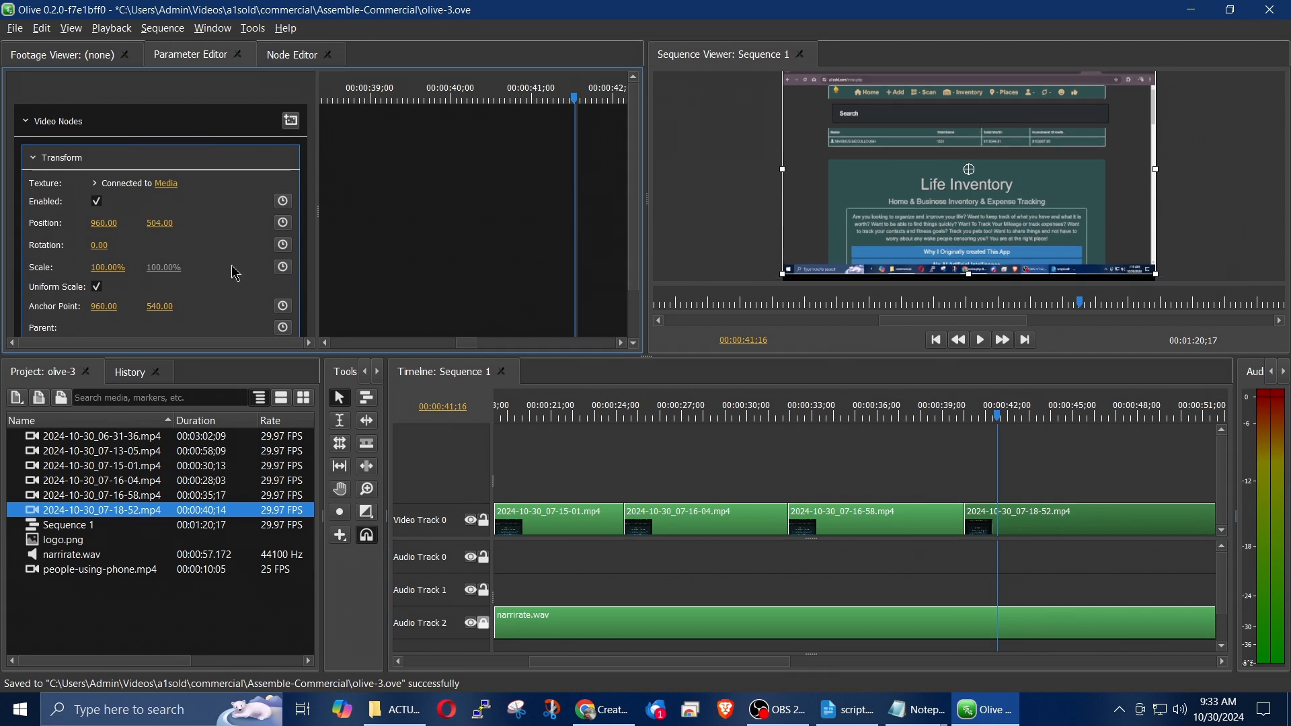
click(103, 269)
text(12)
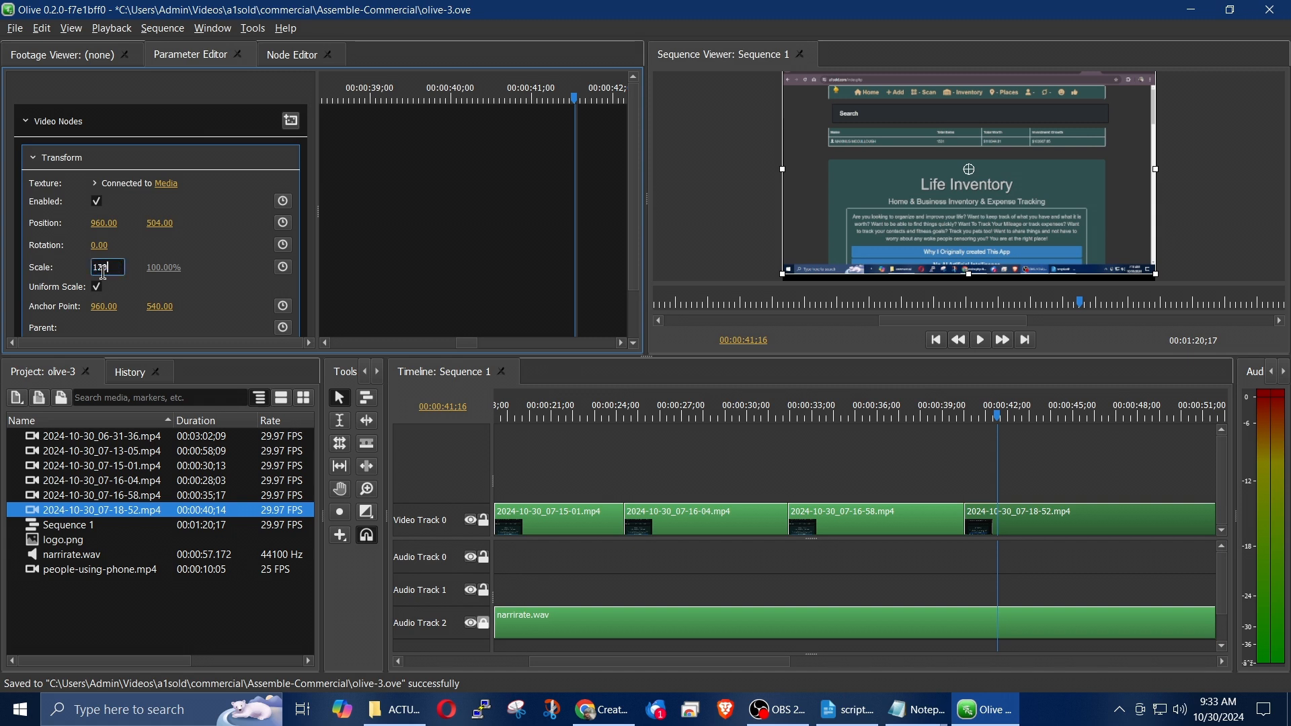
text(0)
key(Return)
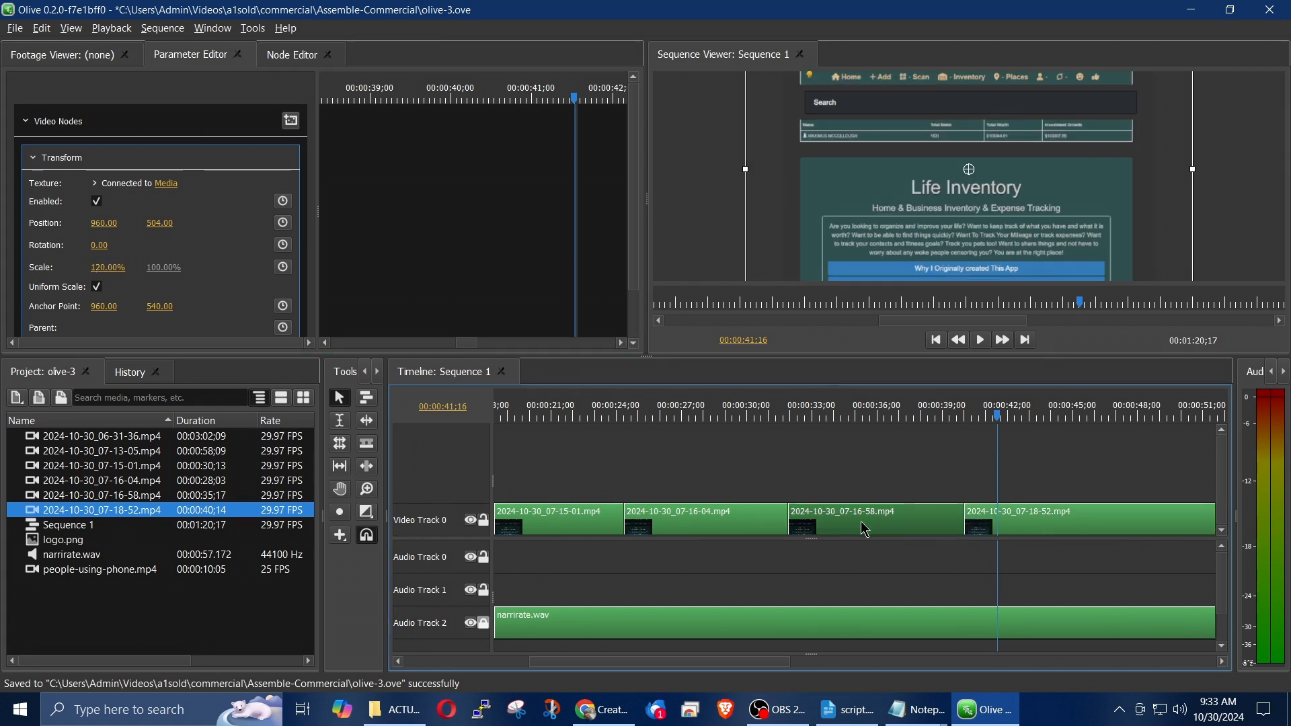
click(982, 524)
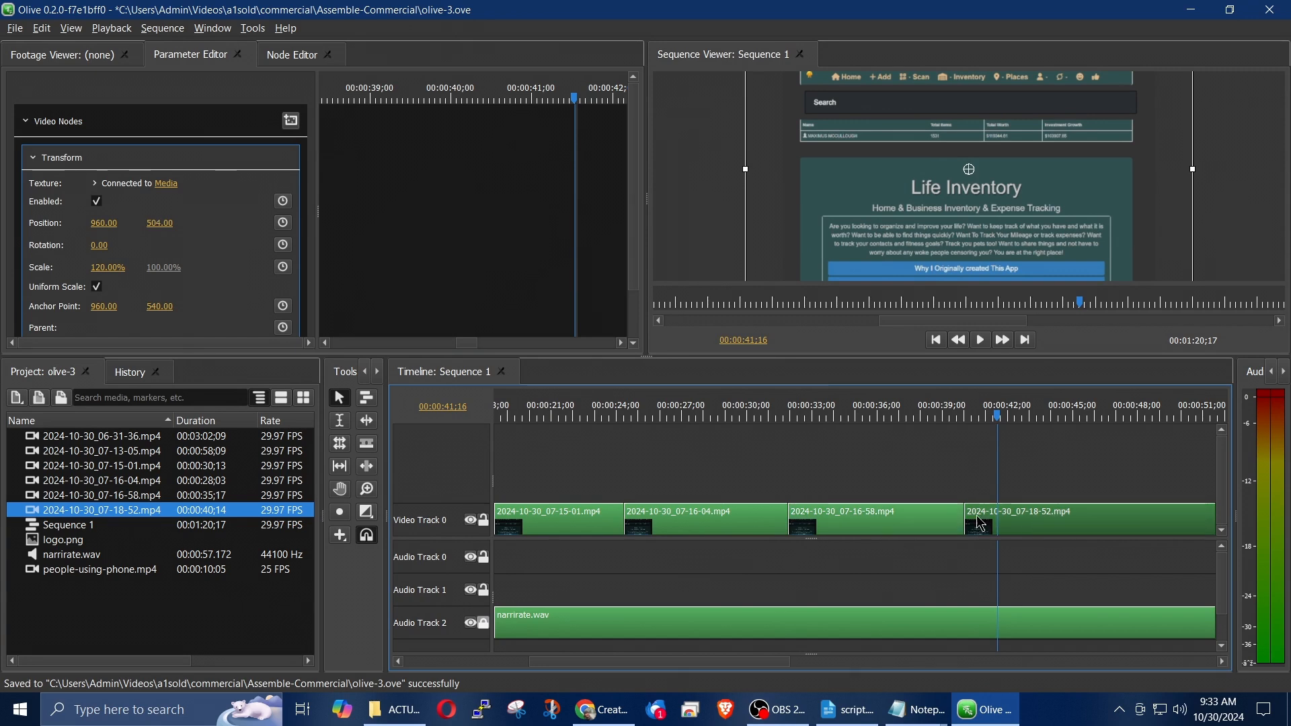
click(160, 225)
text(506)
key(Return)
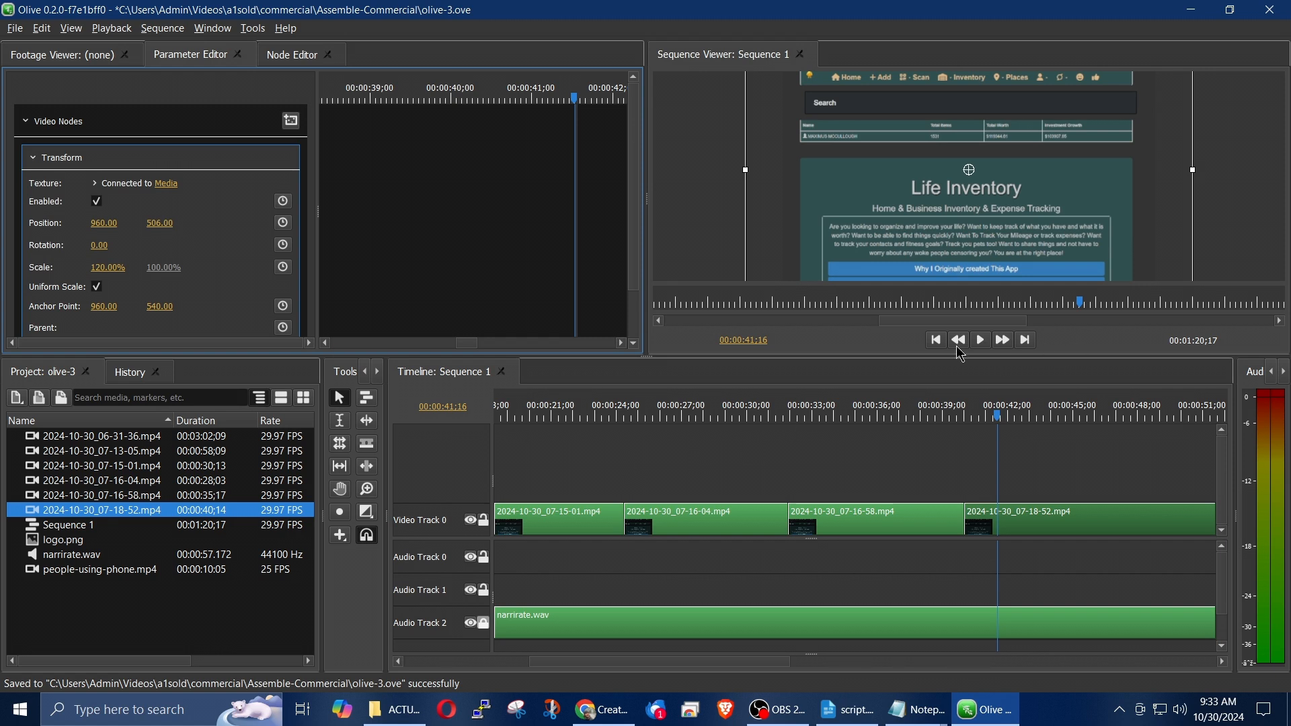
Play through the start of the 2024-10-30_07-18-52.mp4 clip and set its speed to 300%
click(920, 418)
key(space)
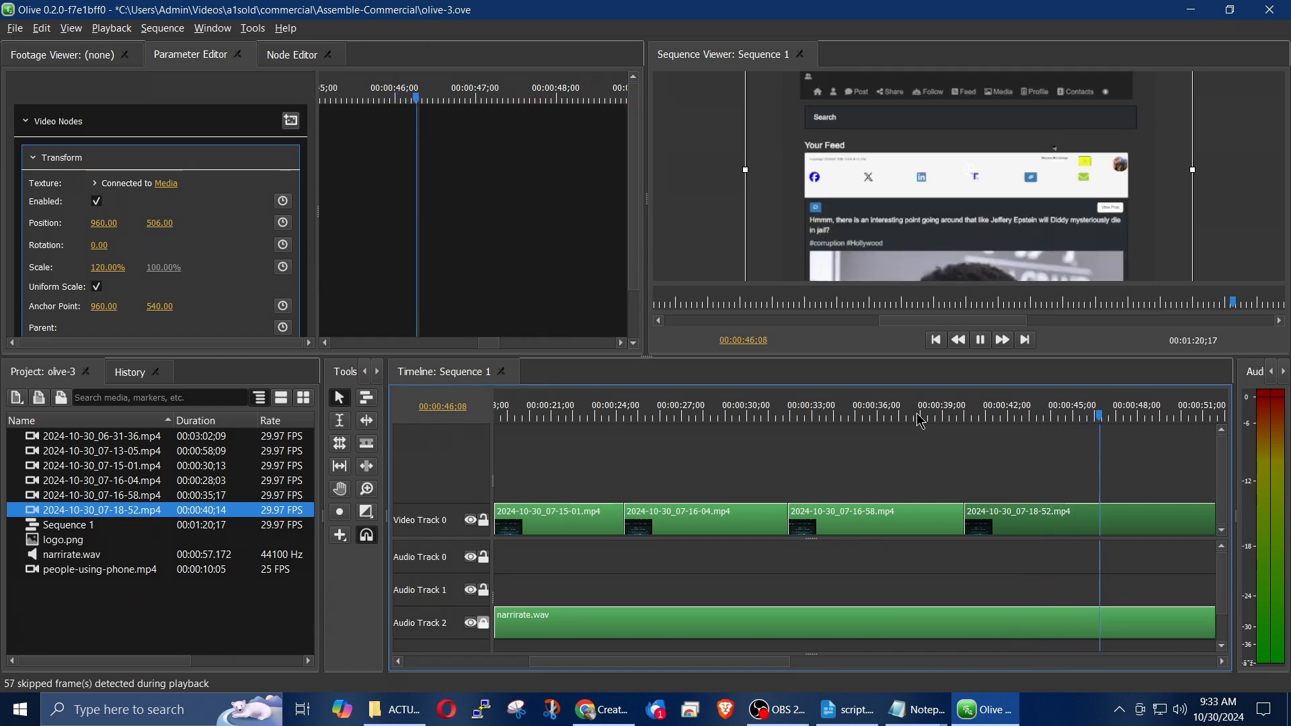
key(space)
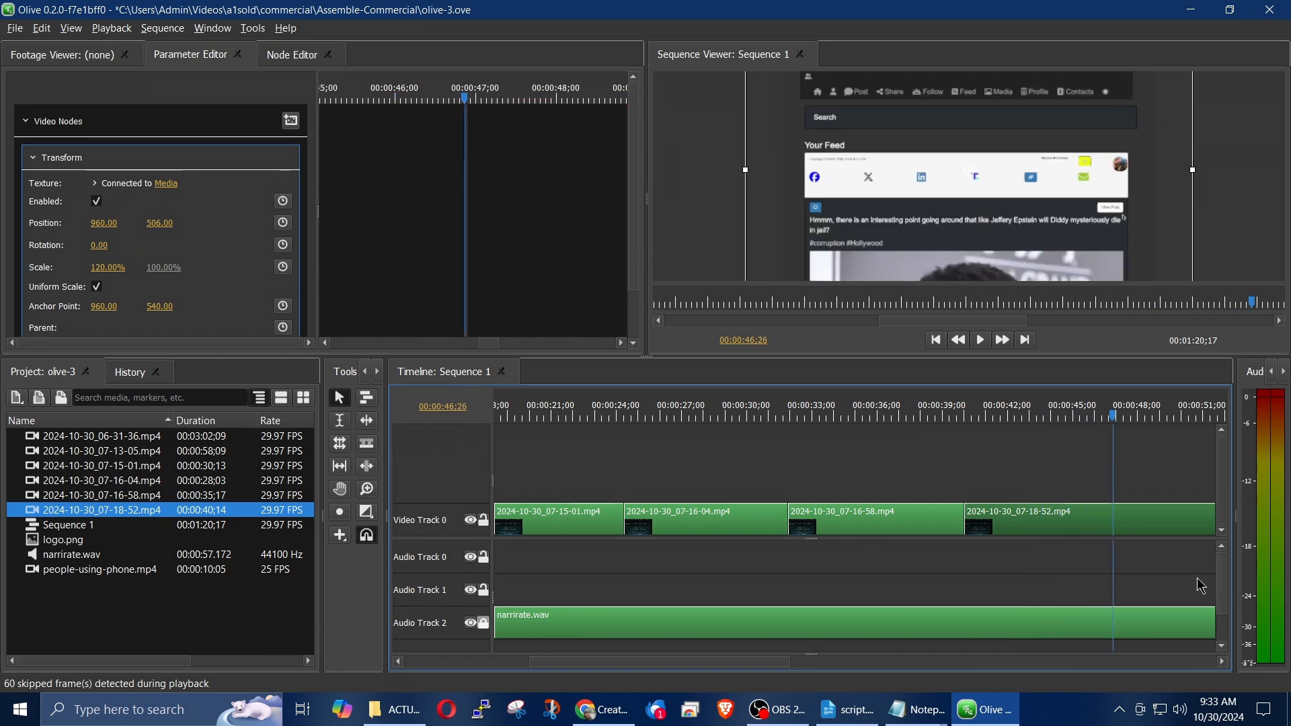
right_click(1058, 528)
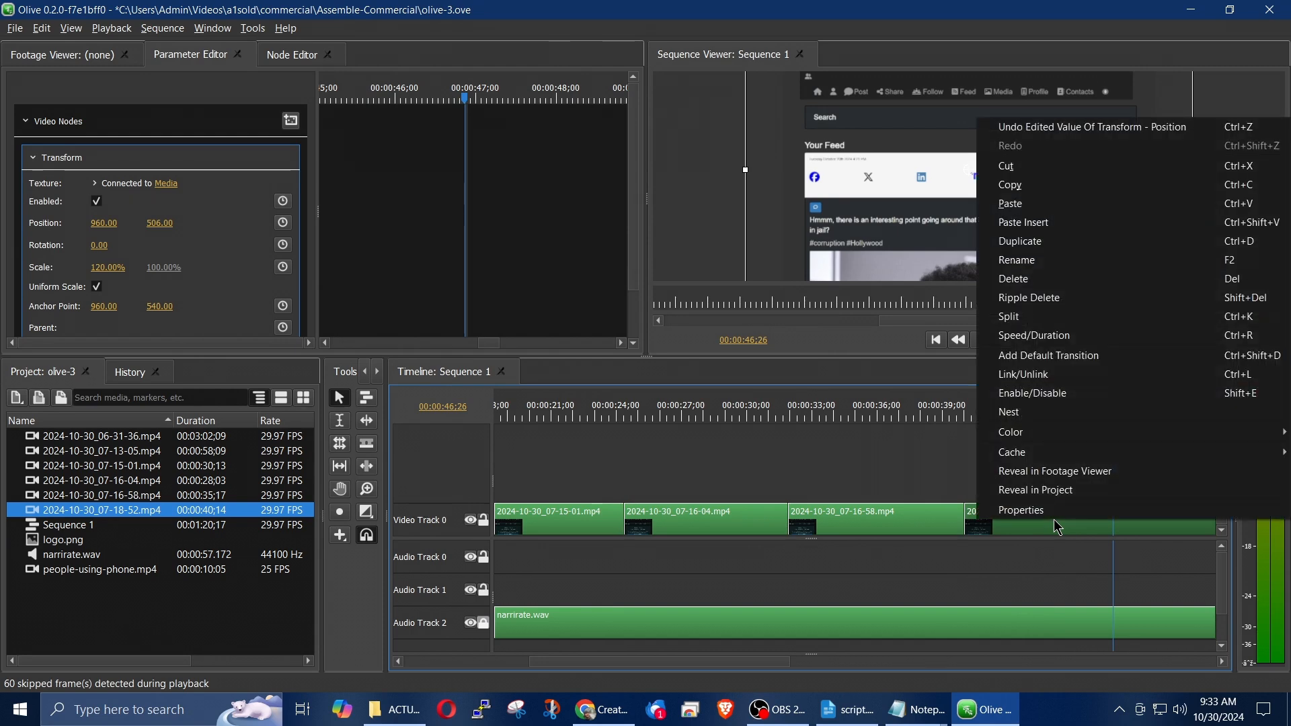
click(1061, 335)
click(643, 280)
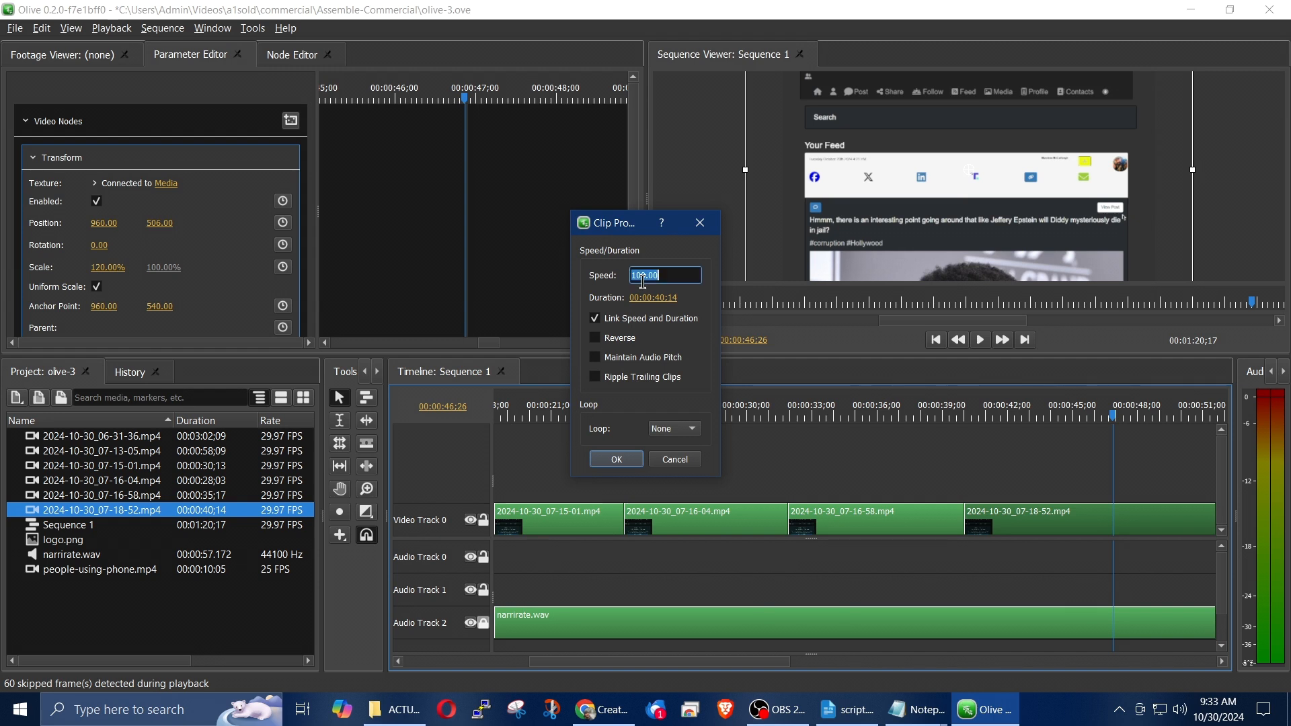
text(300)
key(Return)
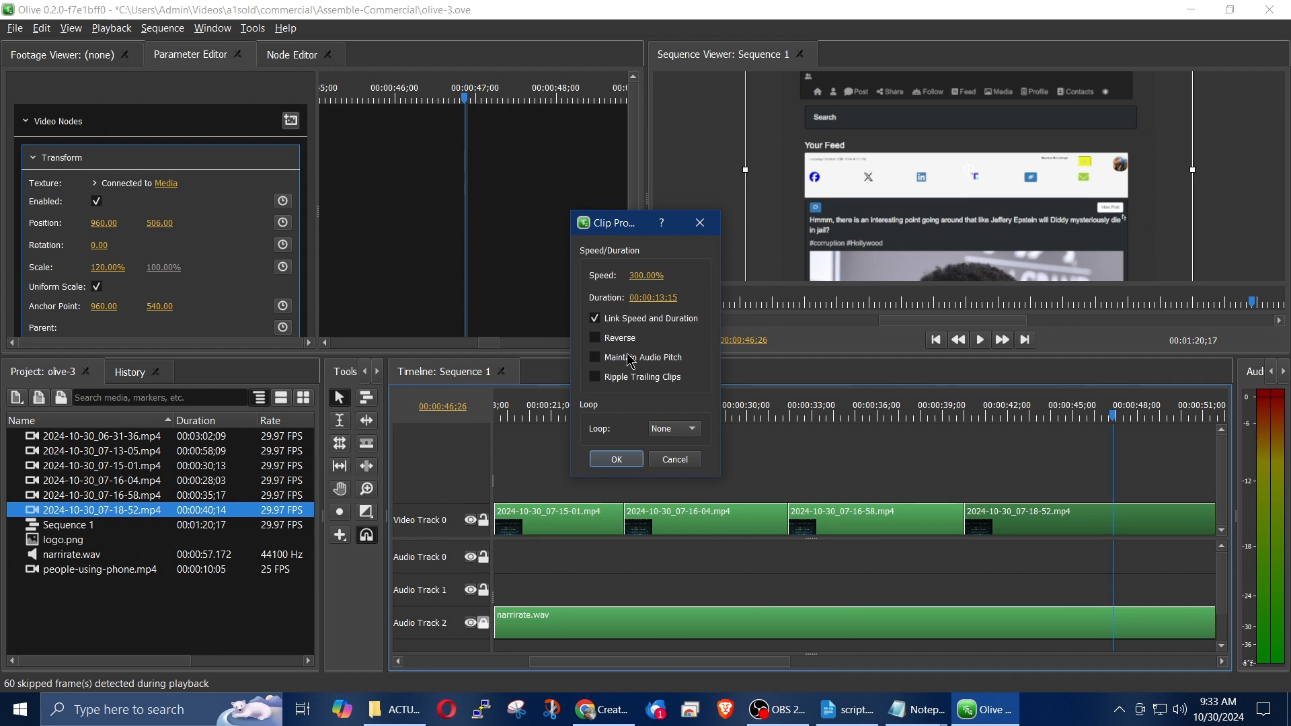
click(616, 459)
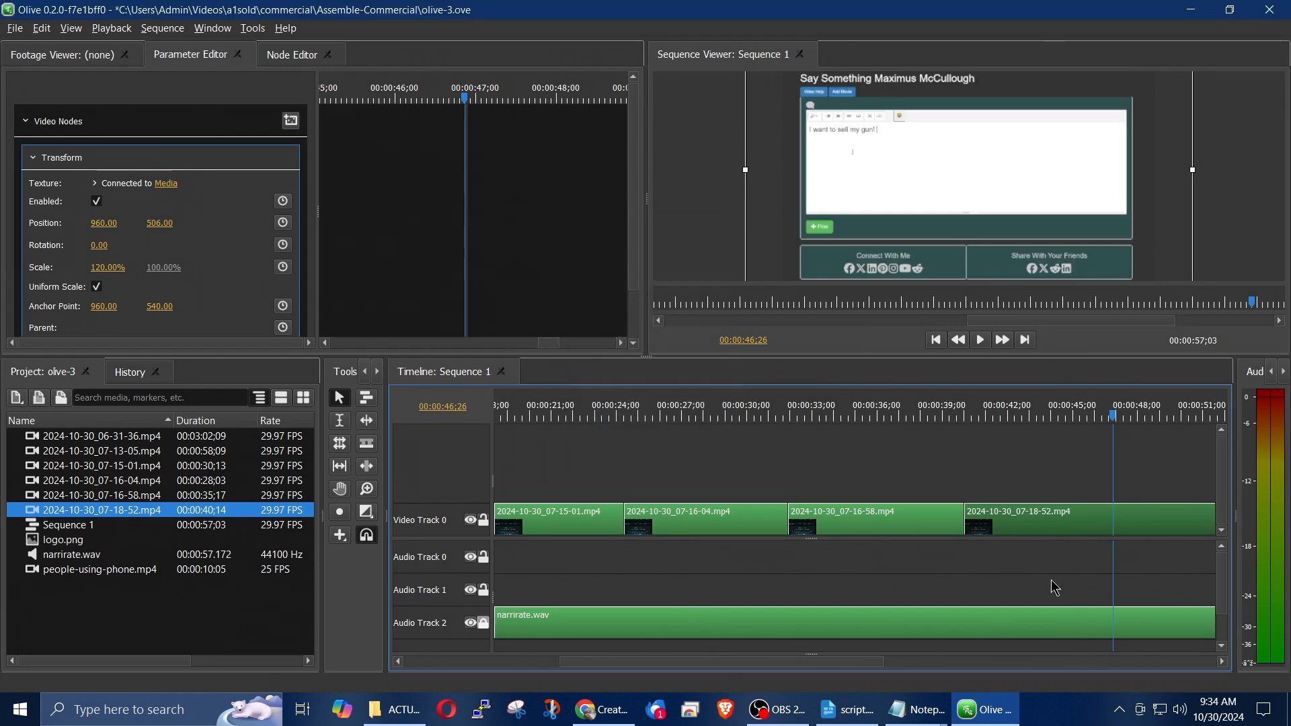
Play the sped-up 2024-10-30_07-18-52.mp4 clip, split it at 00:00:47;02 and delete the part after the cut
click(945, 418)
key(space)
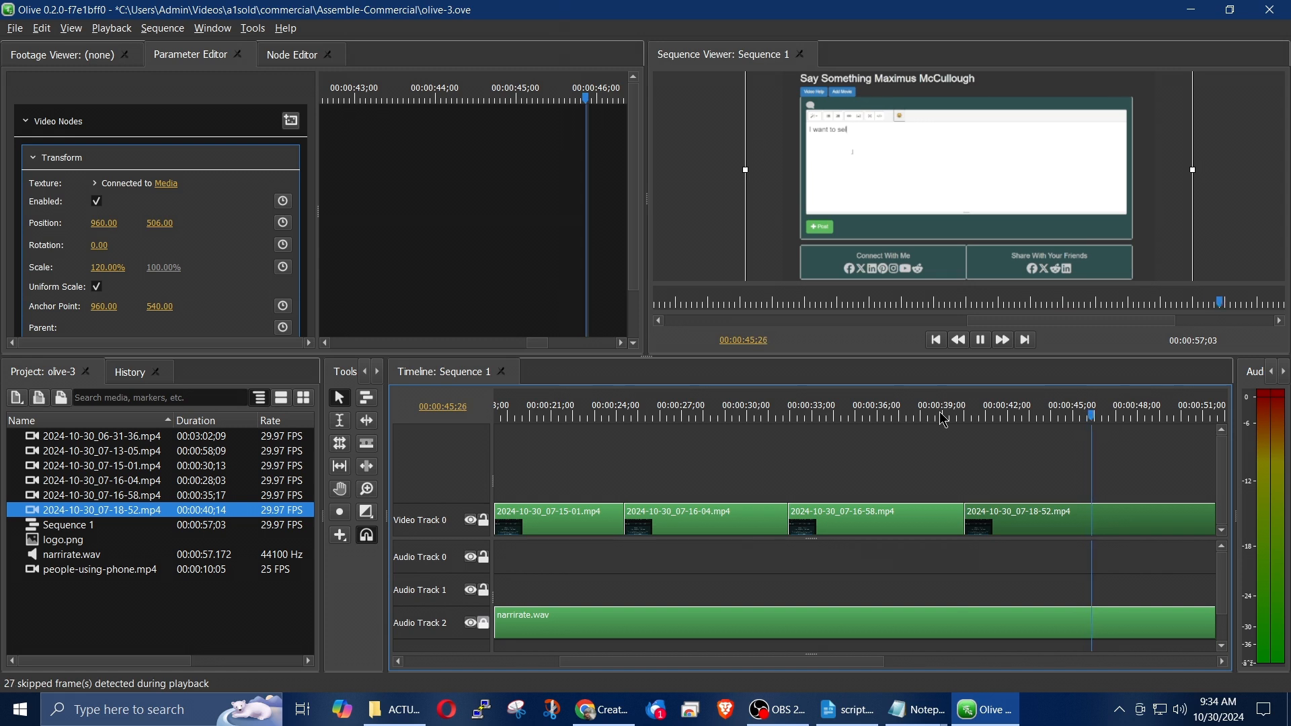
key(space)
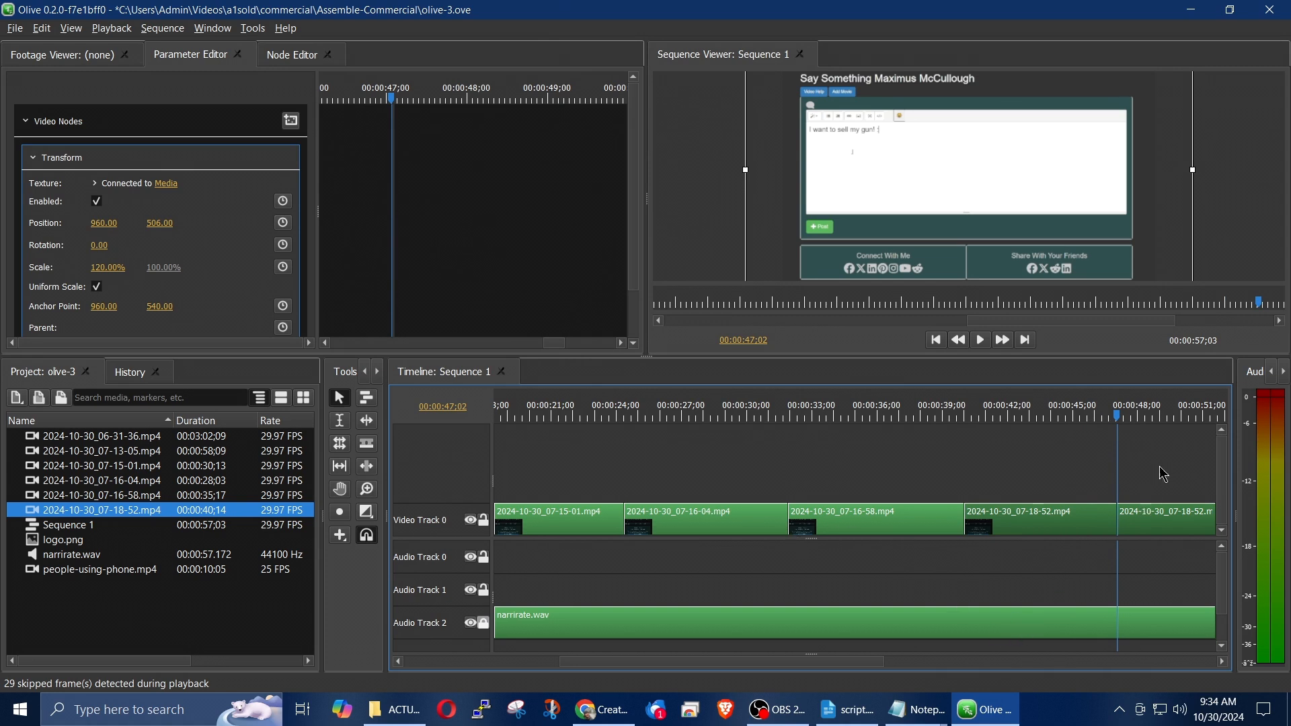
key(ctrl+k)
click(1159, 518)
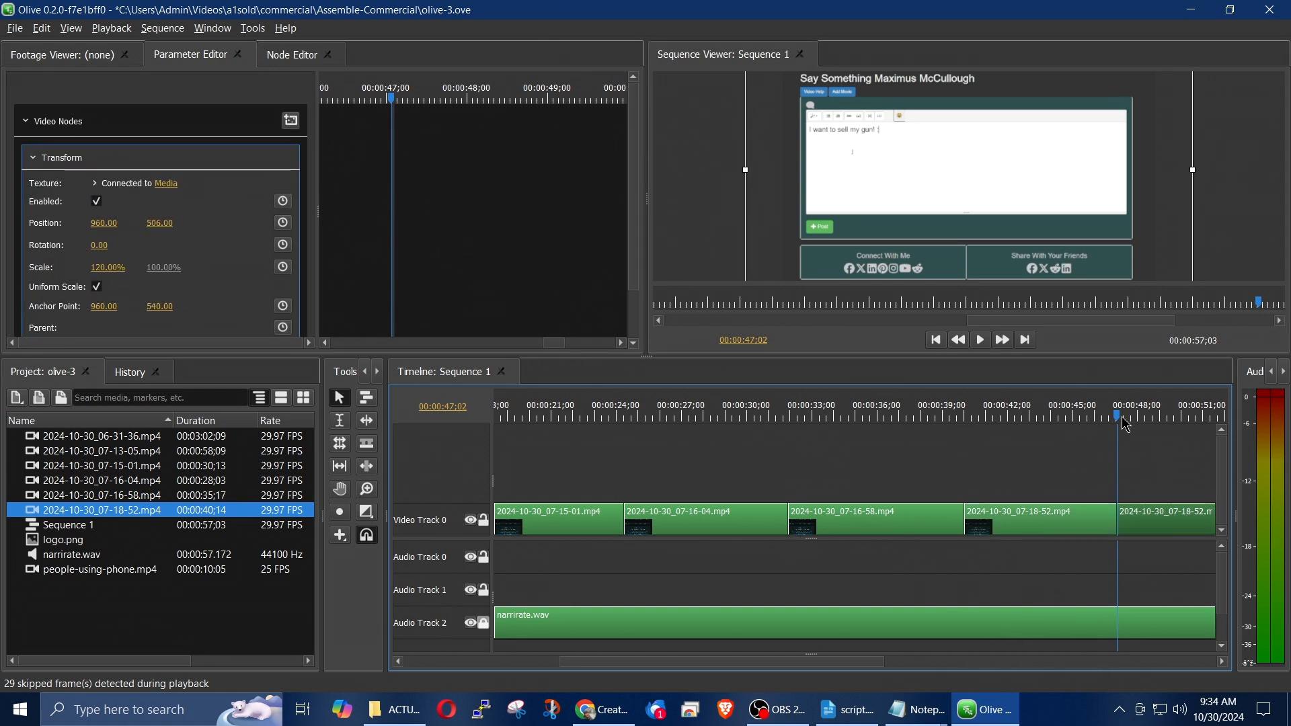
key(Delete)
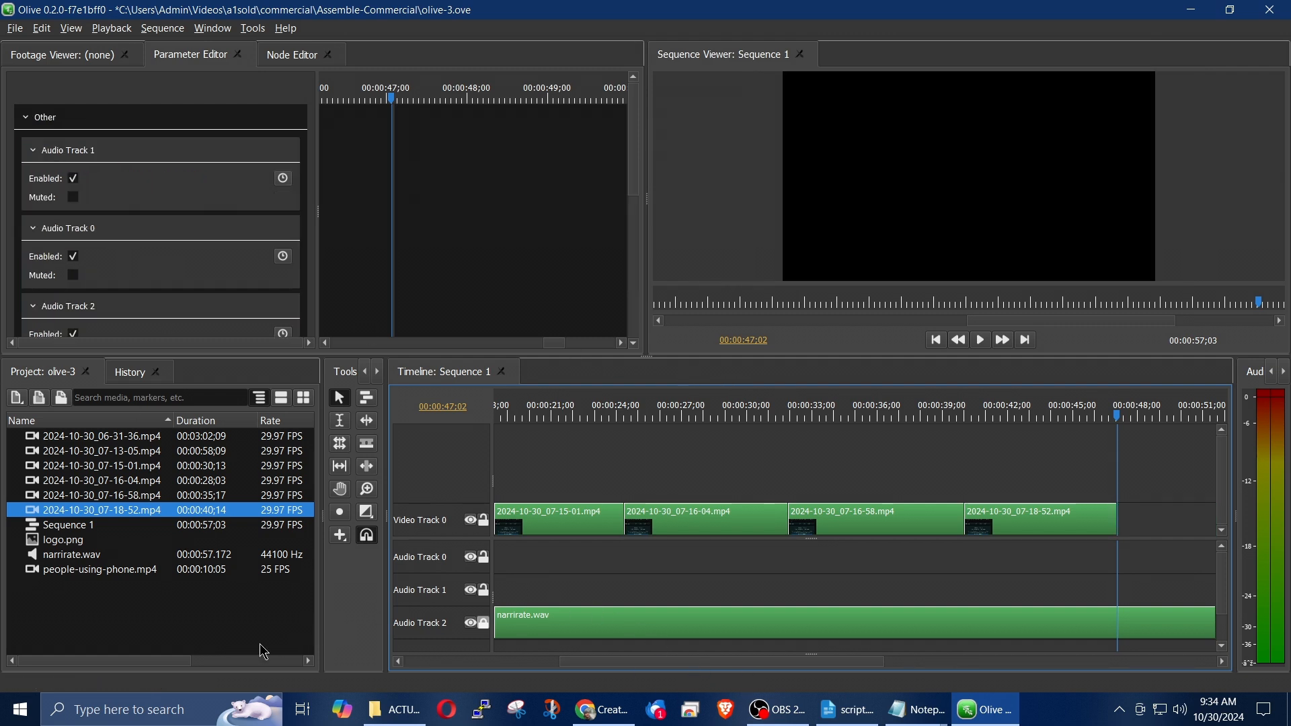
Add people-using-phone.mp4 directly after the 2024-10-30_07-18-52.mp4 clip and play it with the narration
click(86, 572)
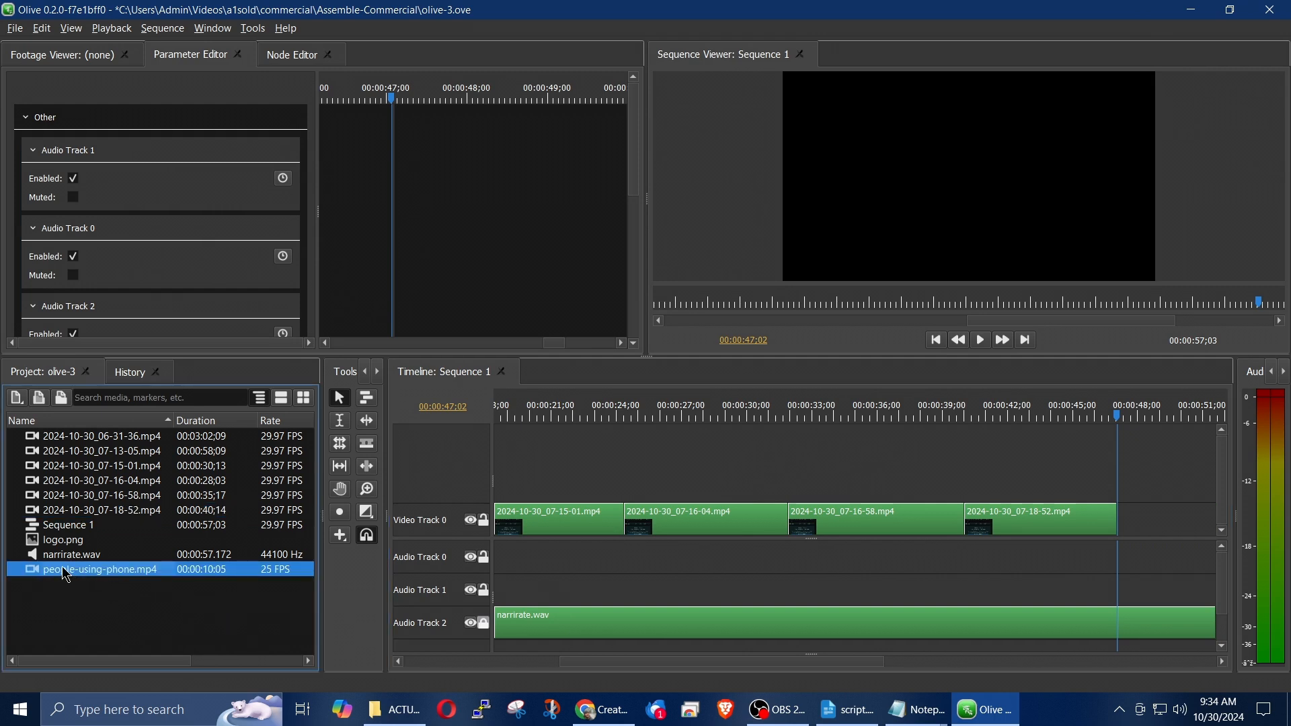
drag(66, 577, 1171, 522)
click(1090, 413)
key(space)
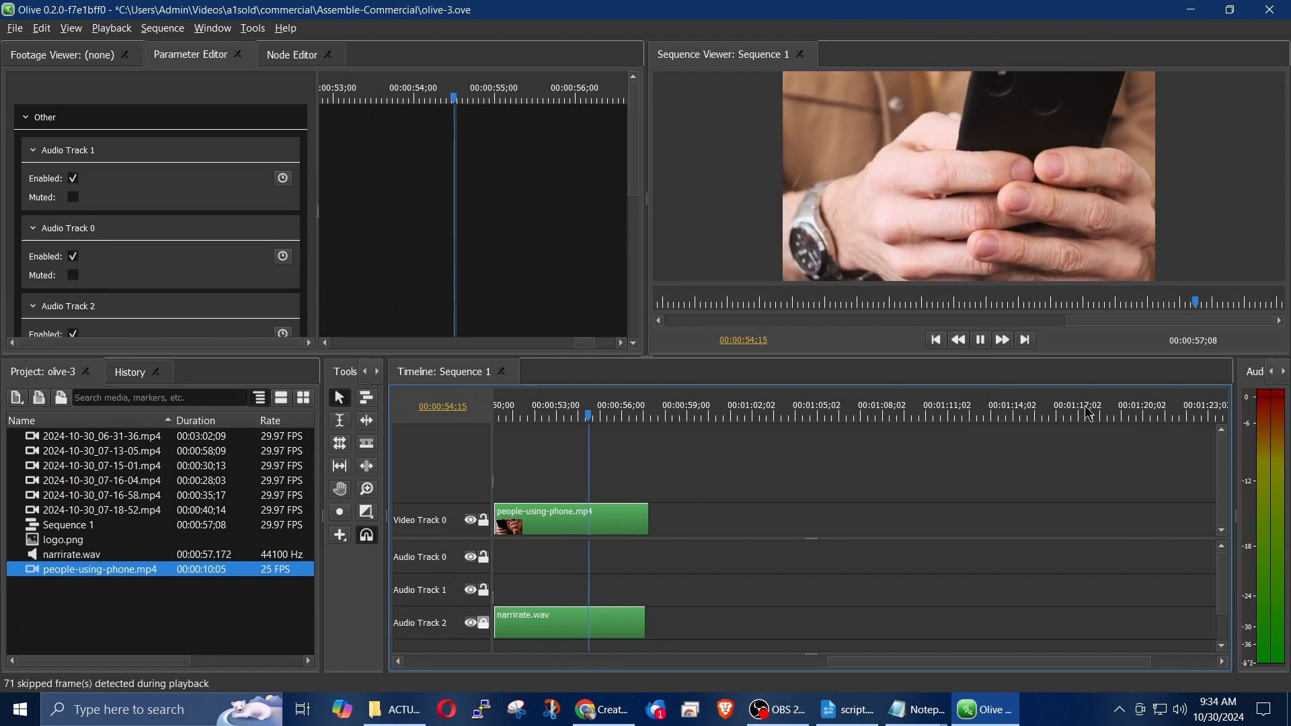
key(space)
drag(853, 666, 755, 659)
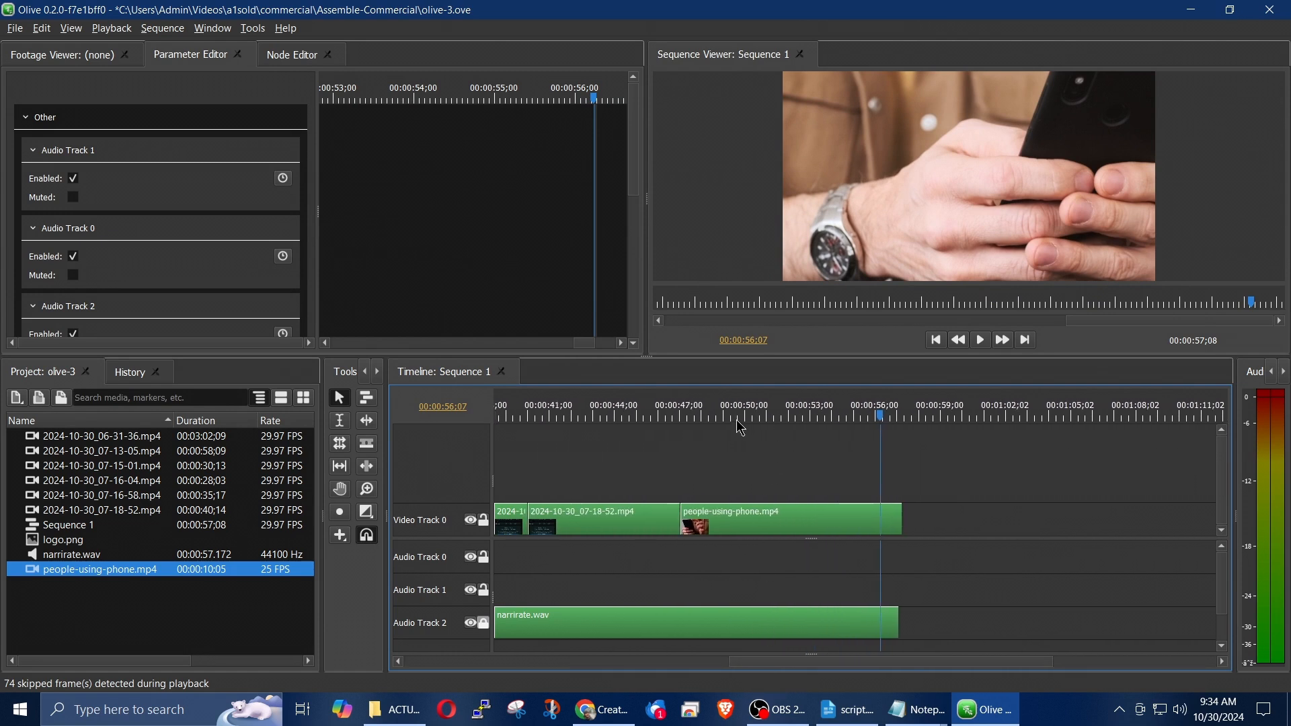
Place logo.png on a new video track above the second half of people-using-phone.mp4 and extend it to the narration's end
click(69, 541)
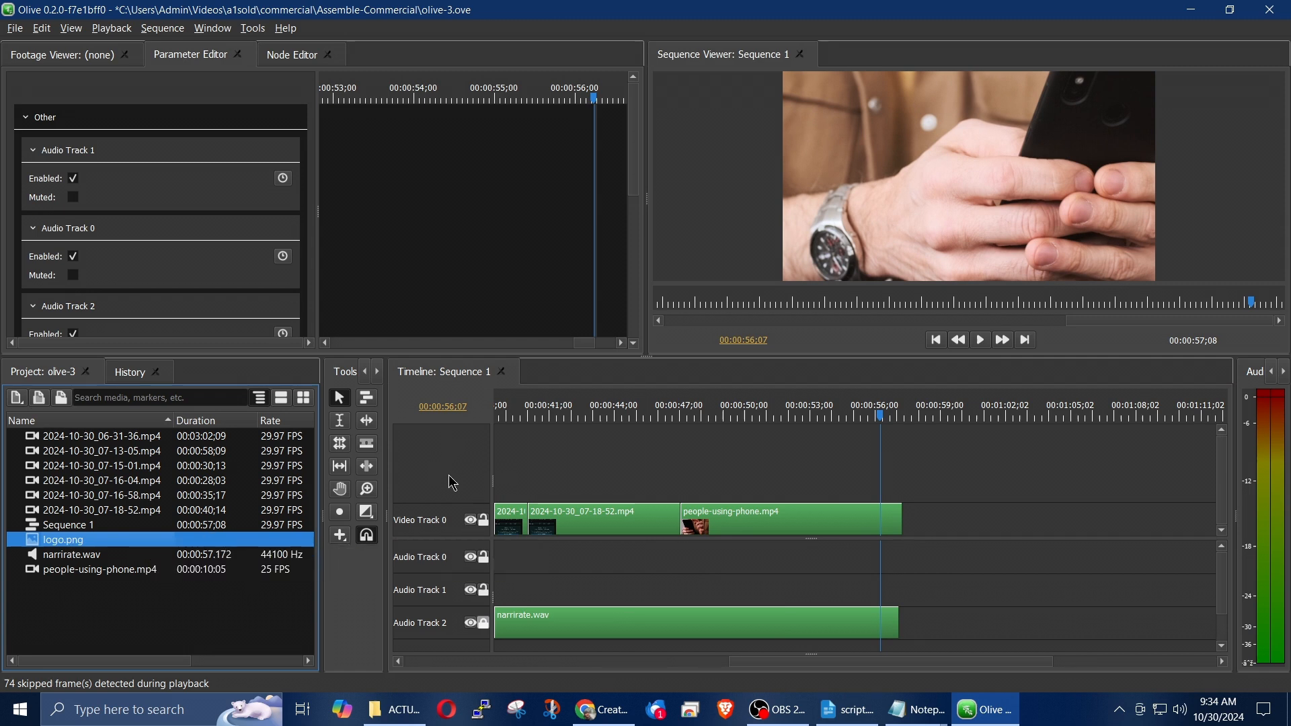
click(812, 530)
drag(47, 546, 863, 495)
click(863, 496)
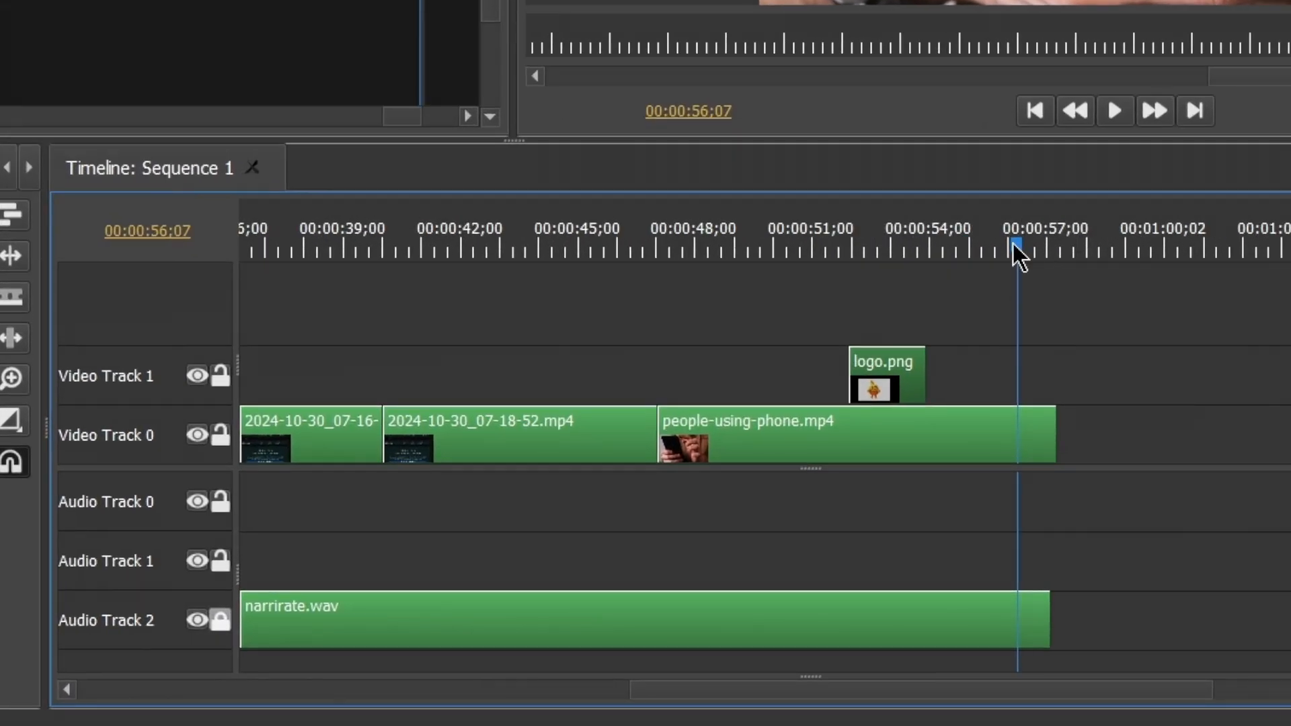
click(893, 243)
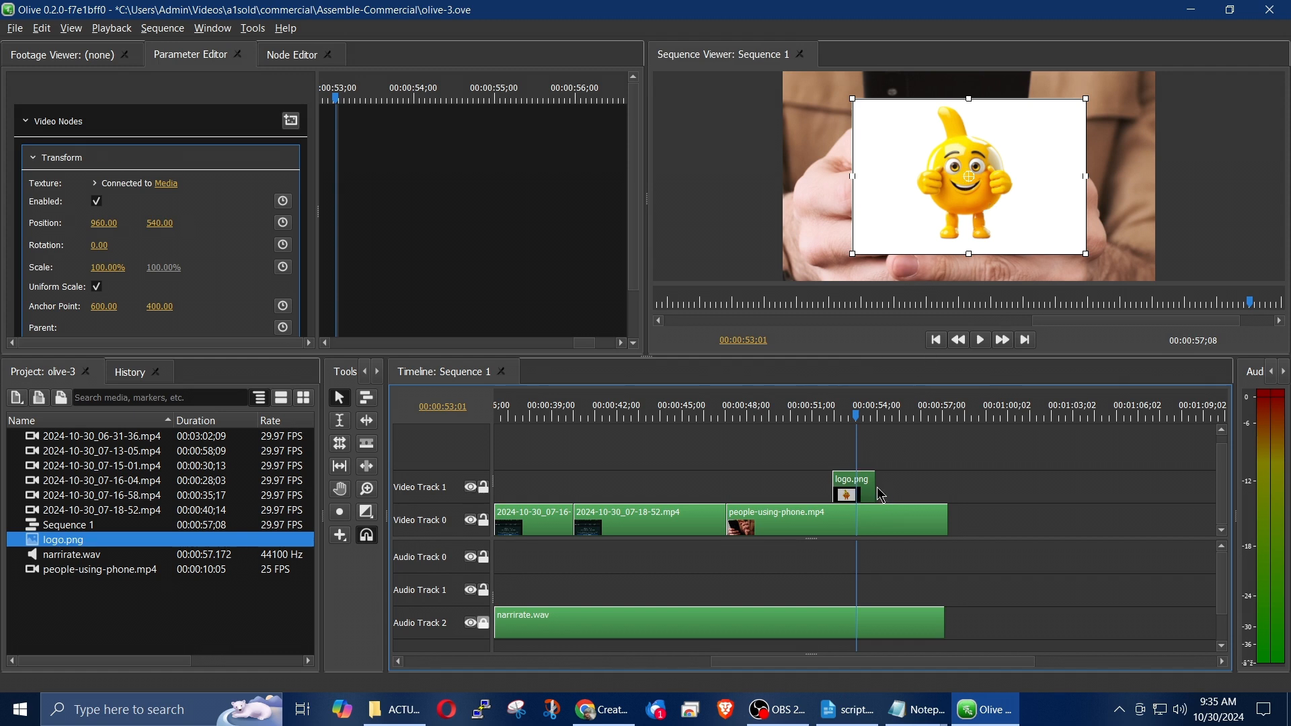
drag(874, 487, 944, 487)
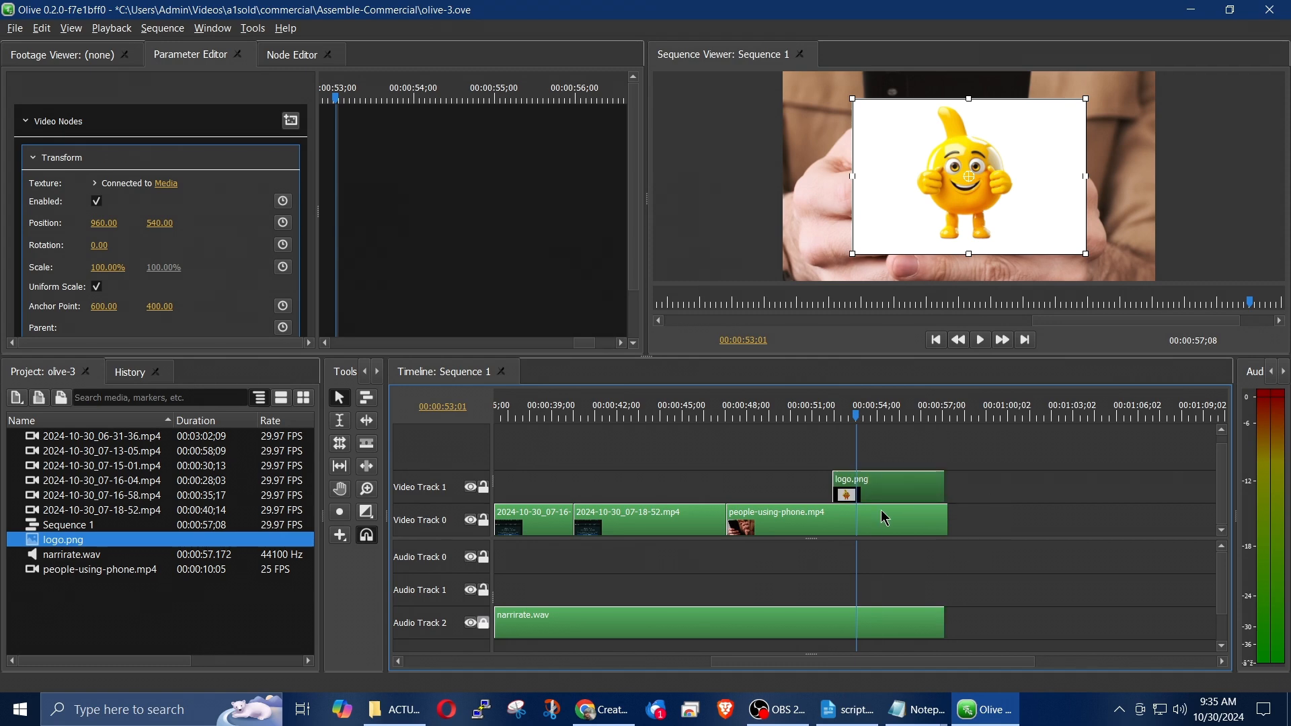
Extend the start of the logo.png clip back to about 00:00:51;12 and play the ending with the narration
drag(833, 494, 822, 494)
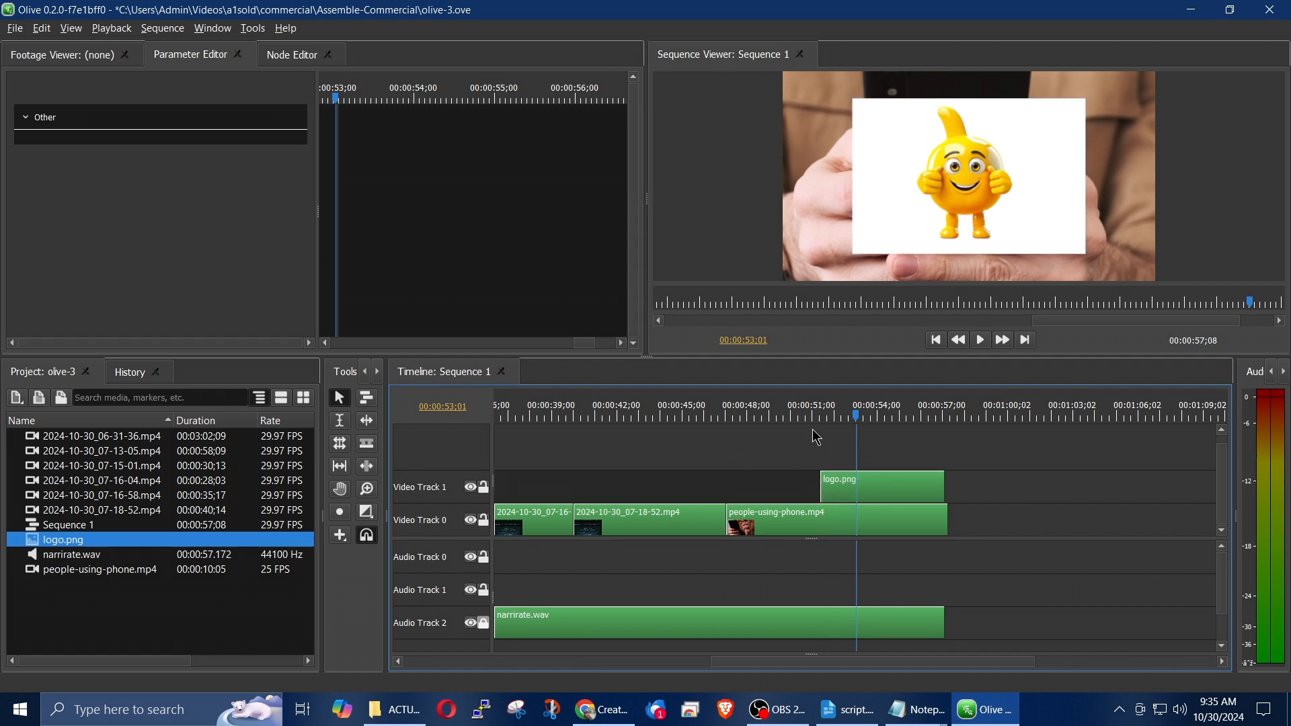
click(714, 418)
key(space)
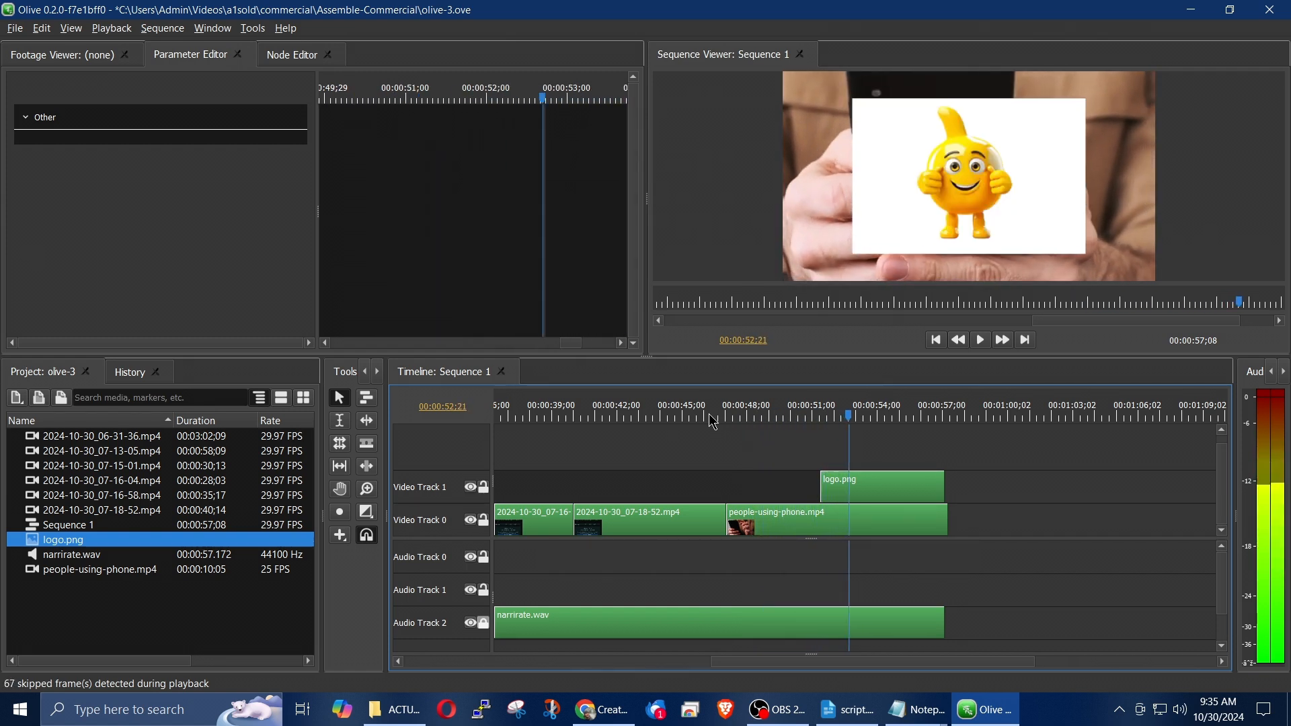
key(space)
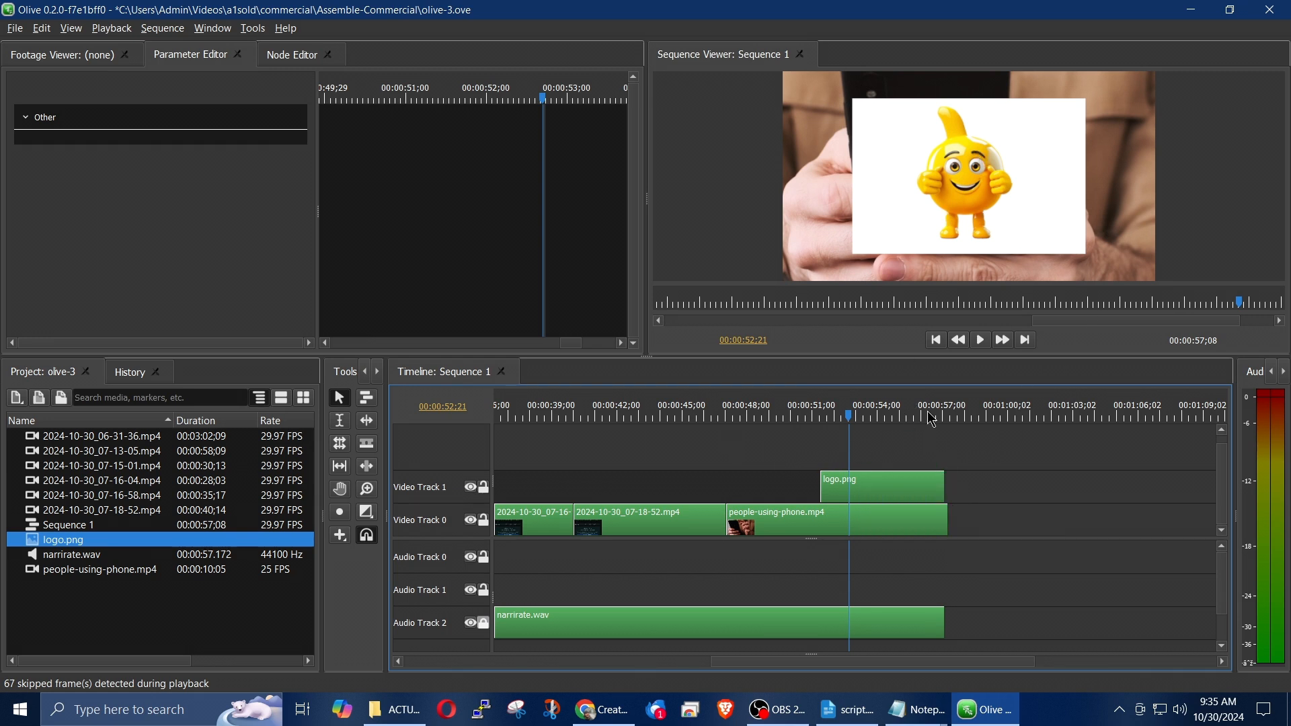
Enable Scale keyframing on logo.png at the clip's start, 00:00:51;12, and set the scale there to 5%
click(825, 419)
click(836, 485)
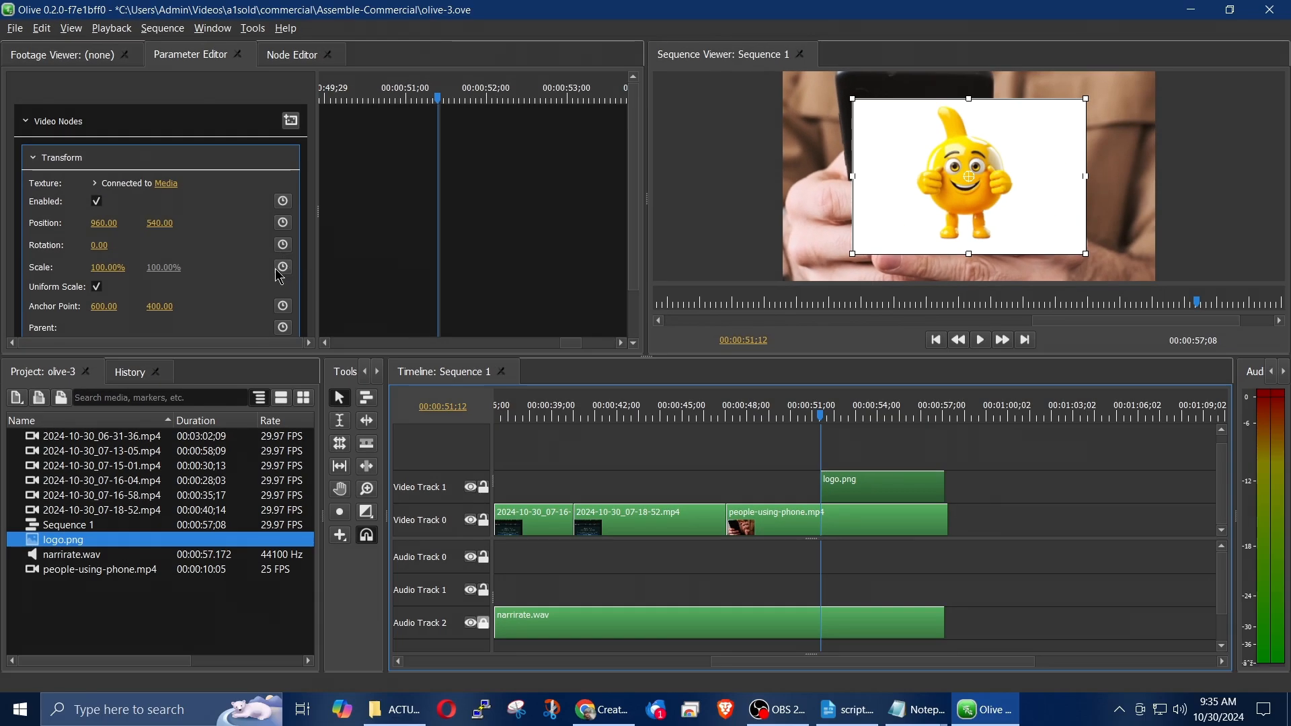
click(283, 267)
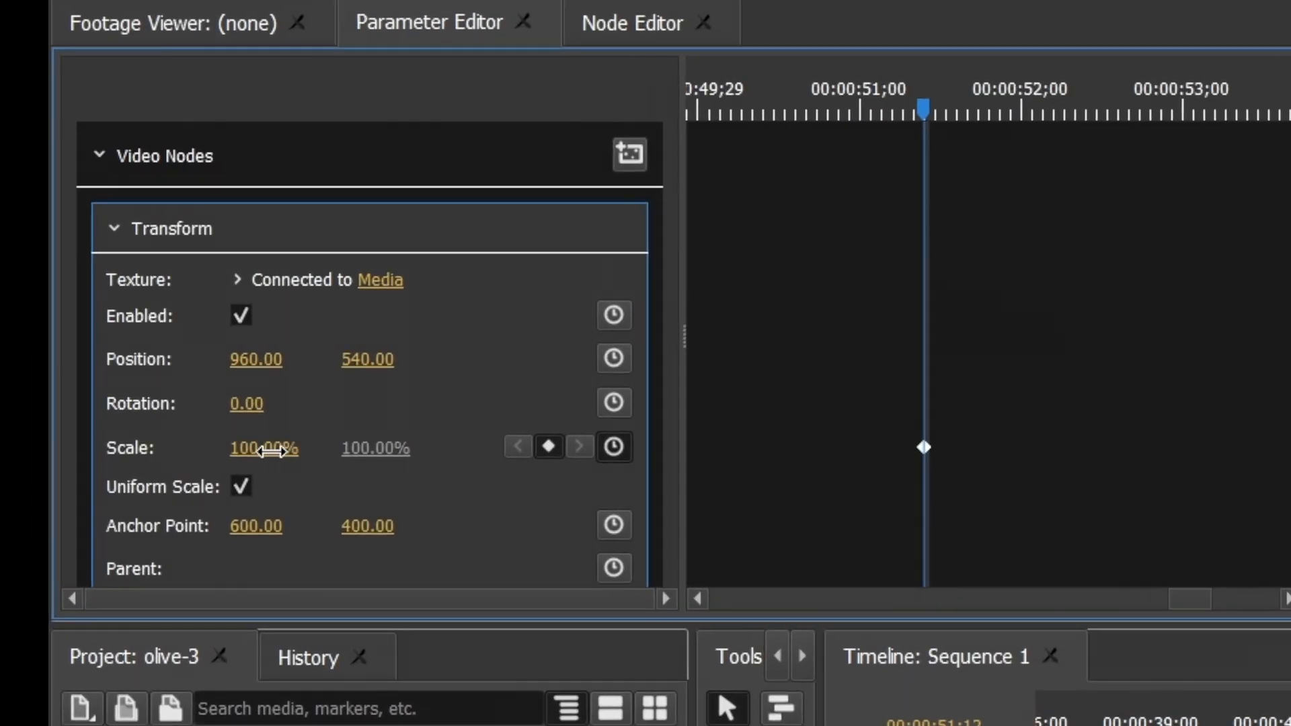
click(107, 267)
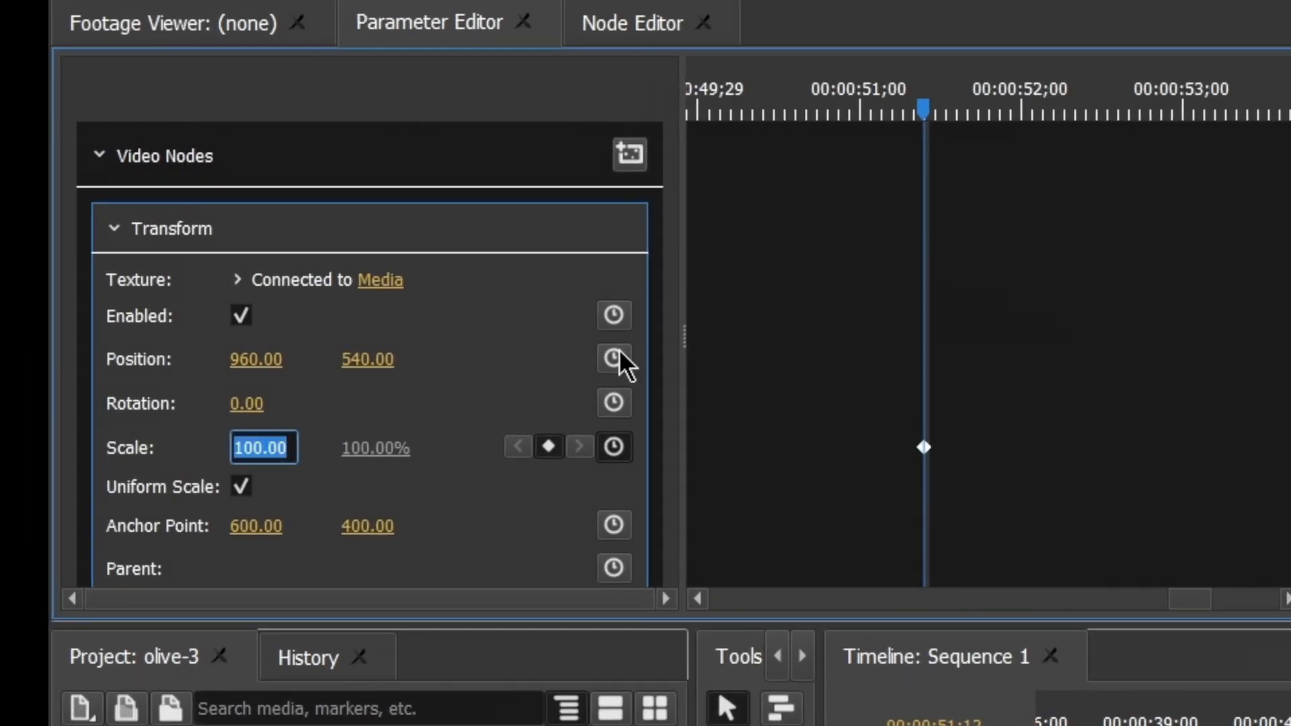
text(5)
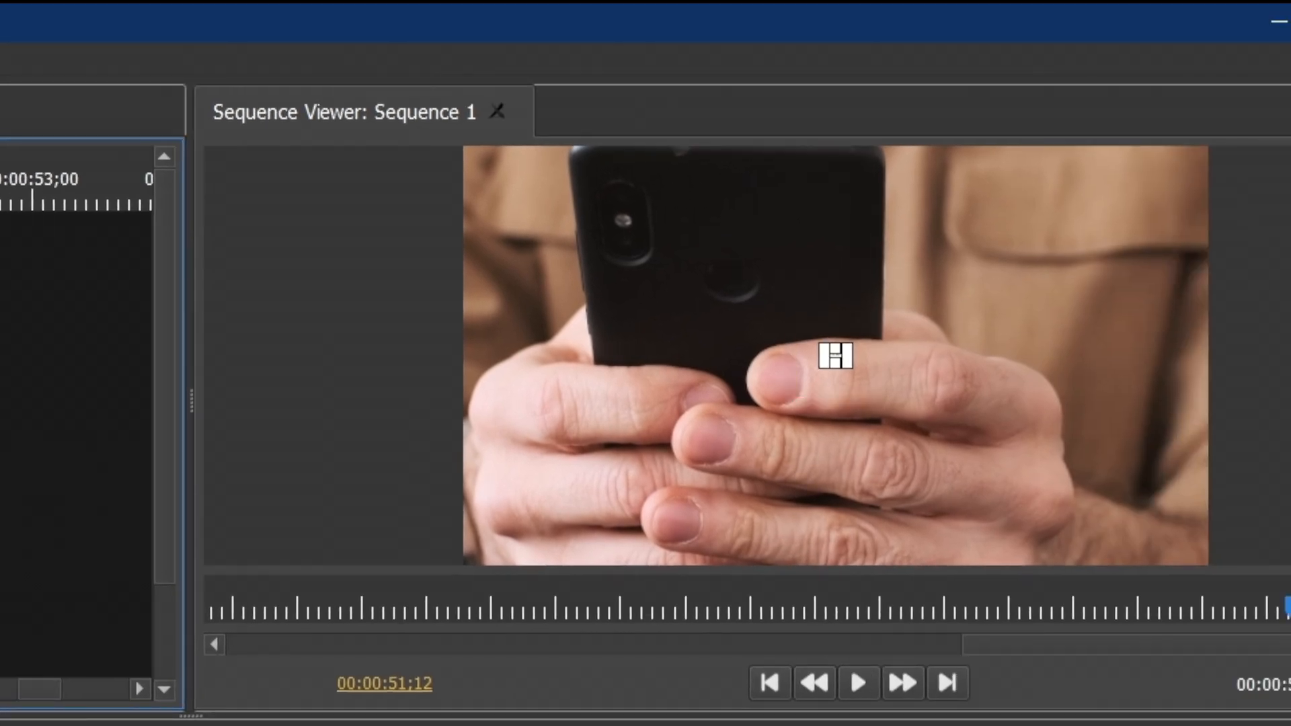
Add a second Scale keyframe on logo.png at 00:00:54;24, trying 150% and settling on 170% so the logo fills the frame
click(901, 523)
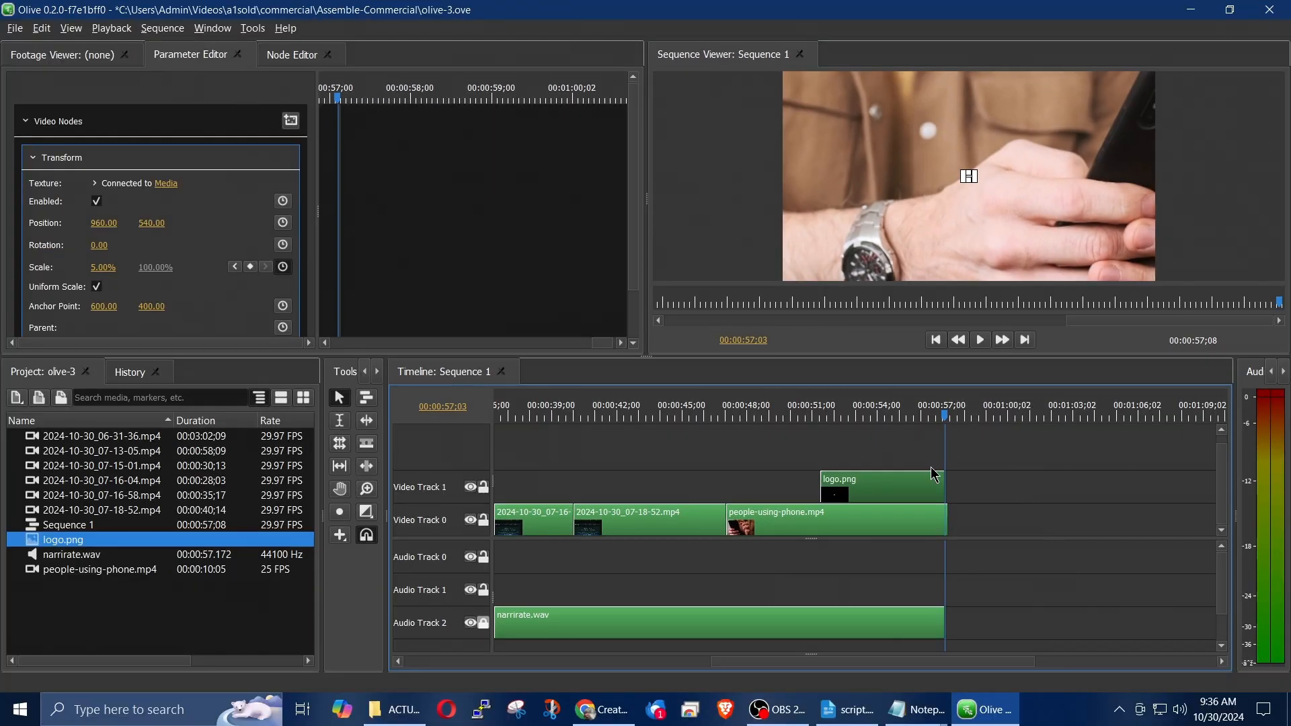
click(937, 417)
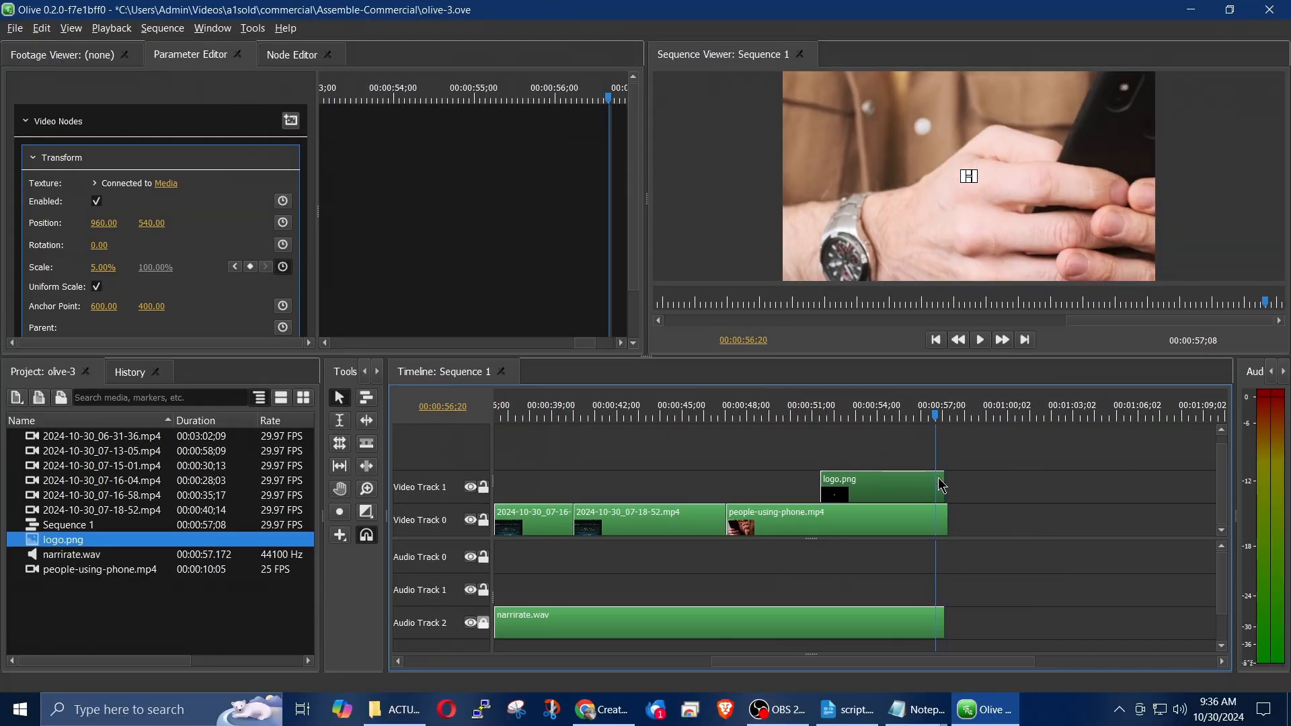
click(895, 416)
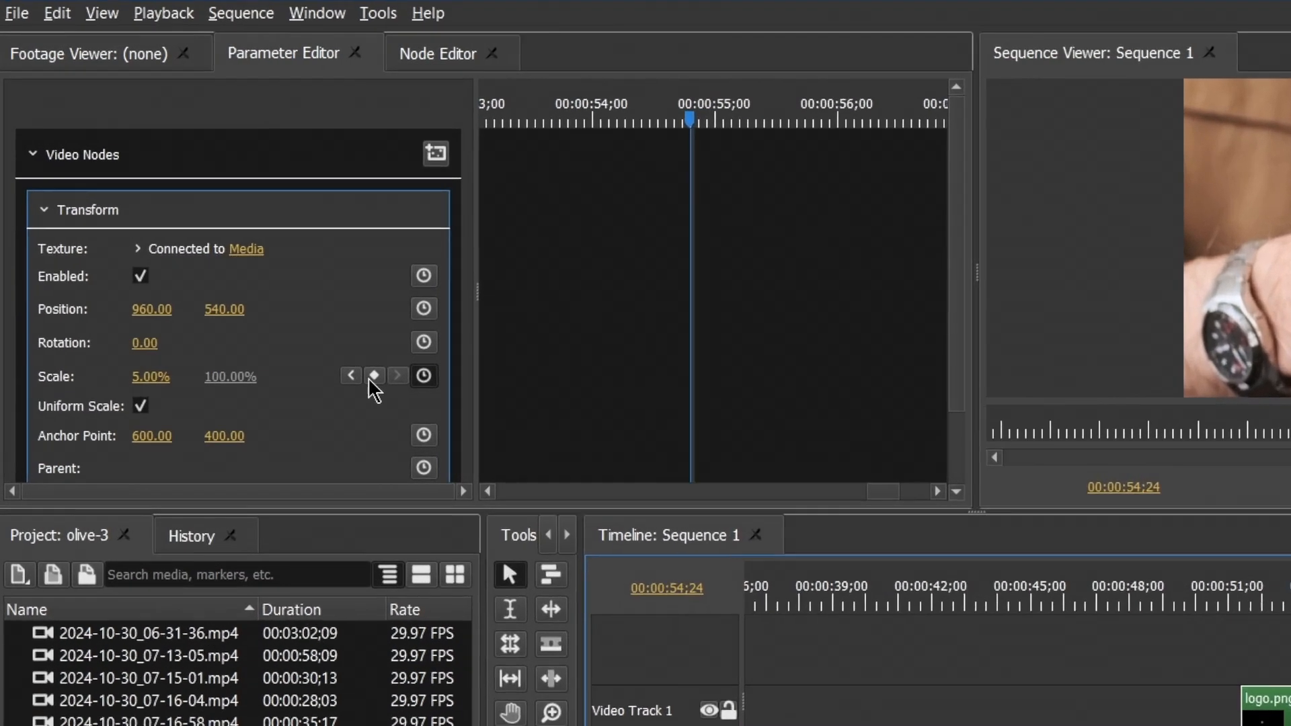
click(250, 267)
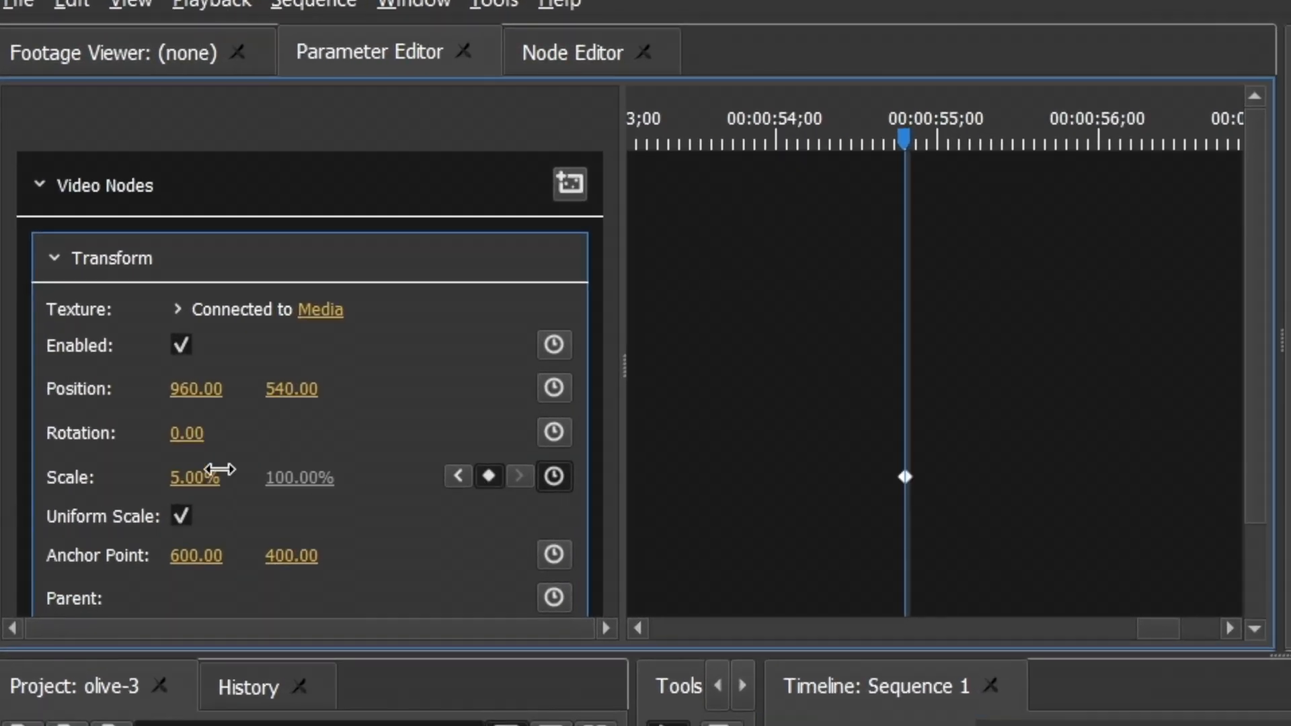
click(195, 478)
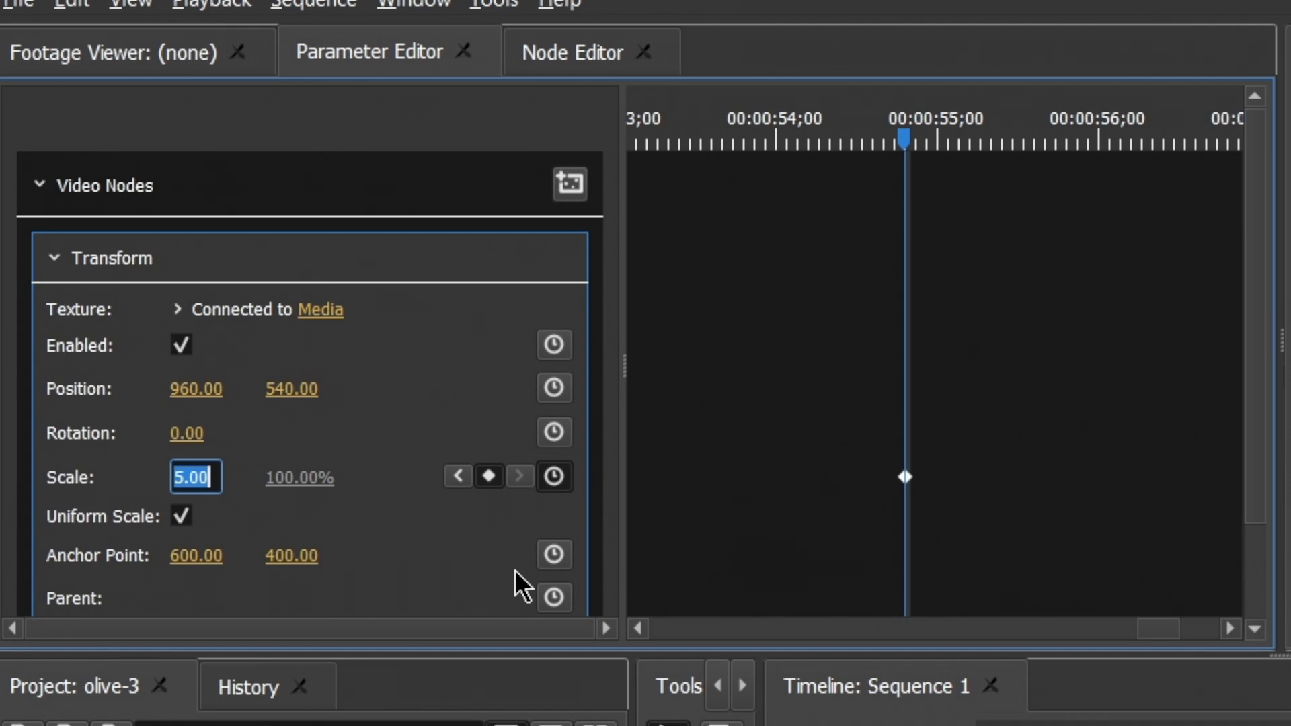
text(150)
key(Return)
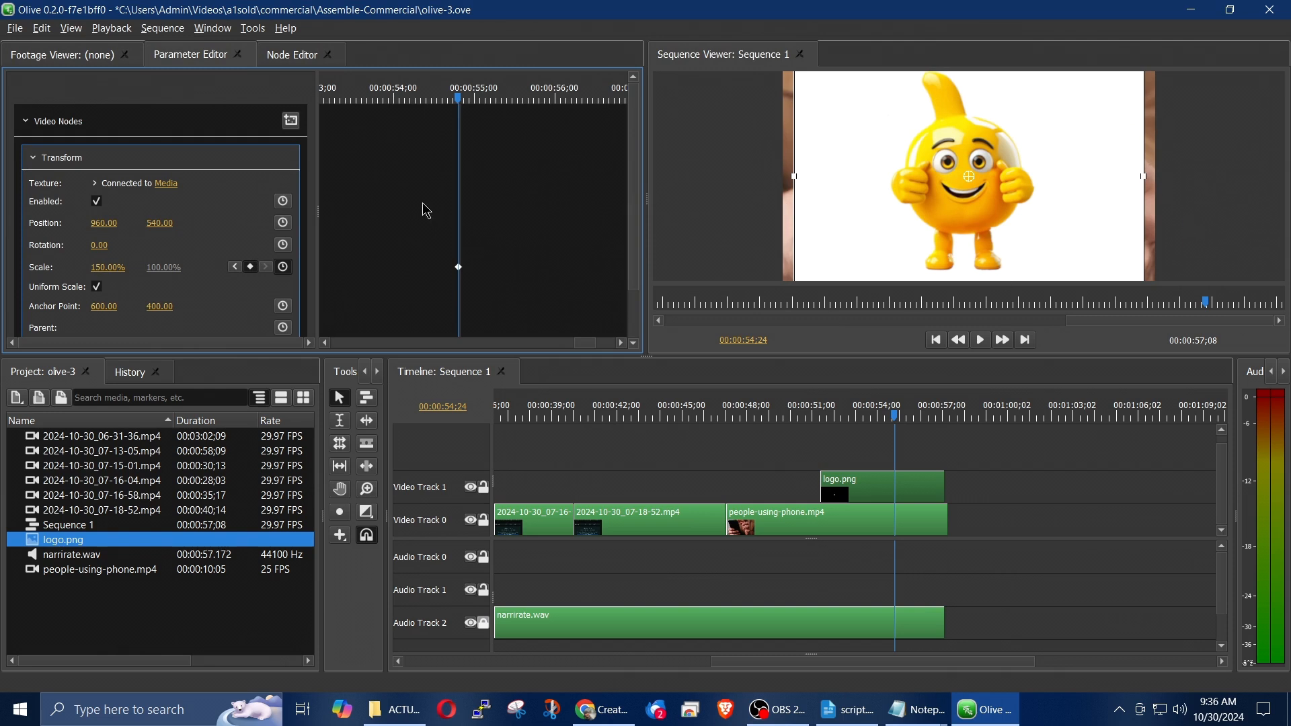
click(102, 267)
text(170)
key(Return)
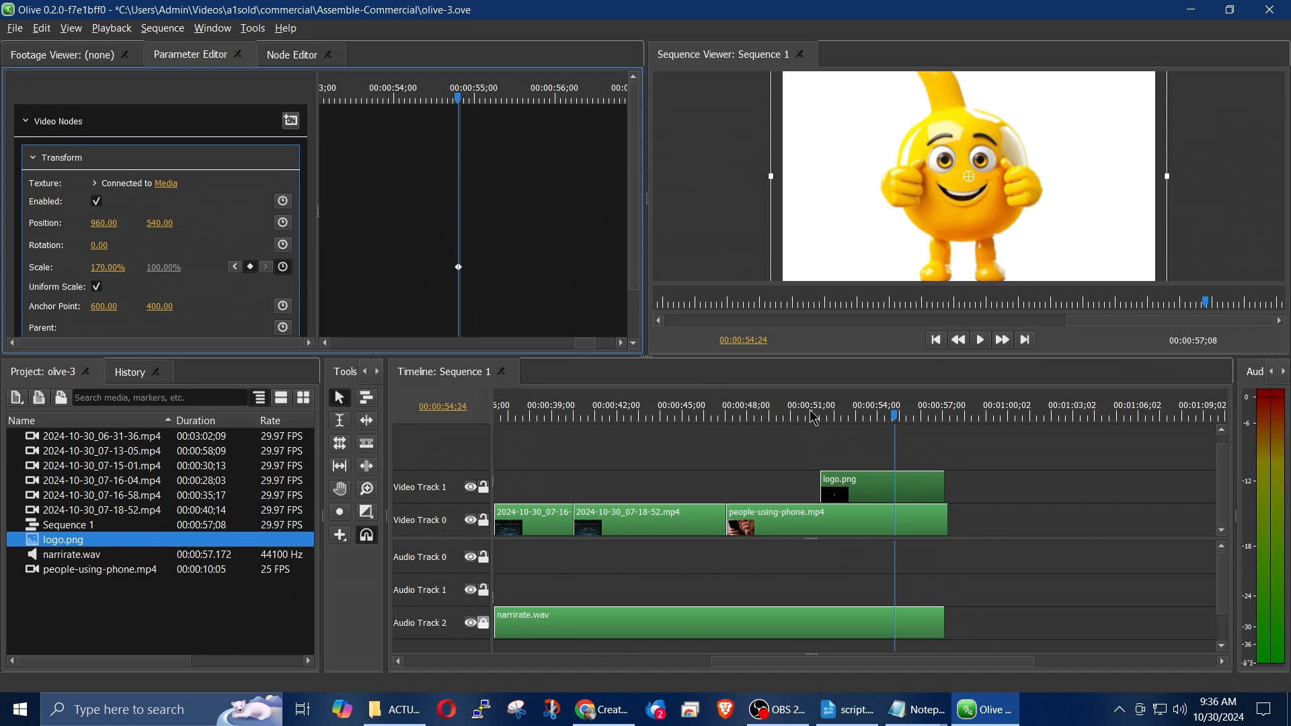
Jump between the two logo.png Scale keyframes and play the zoom-in from just before the logo clip
click(236, 268)
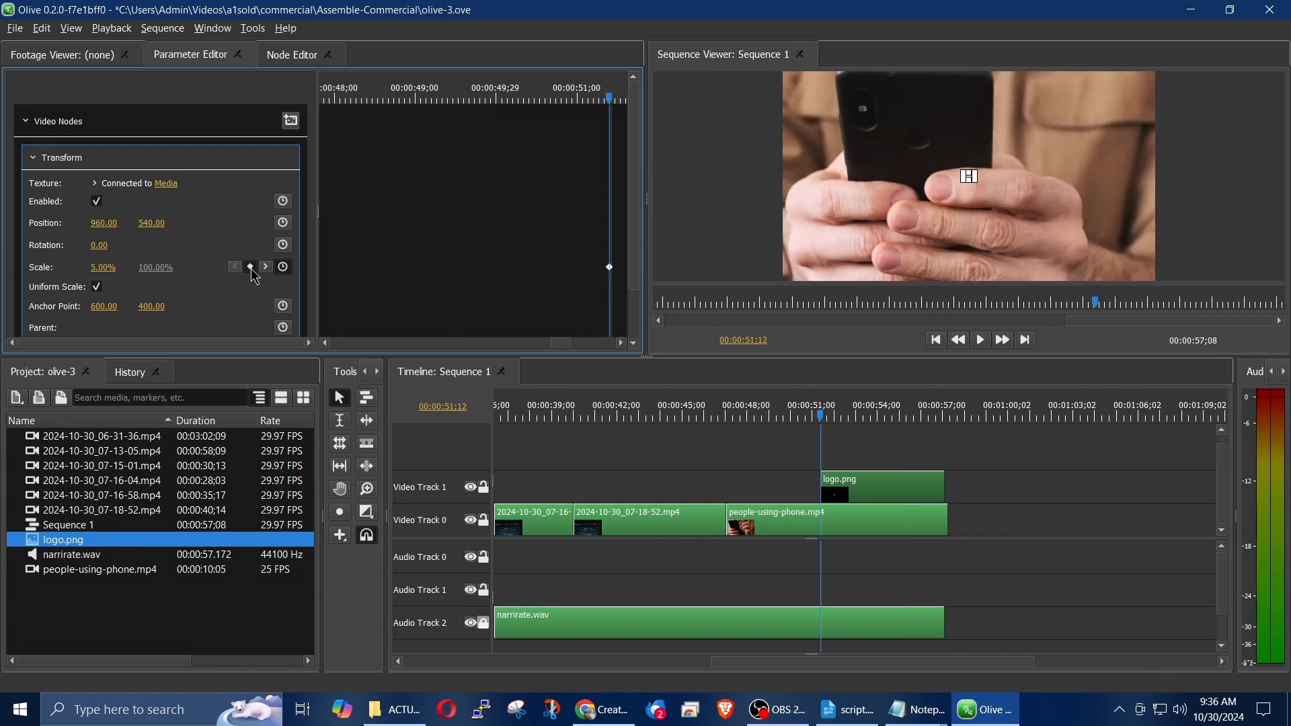
click(267, 268)
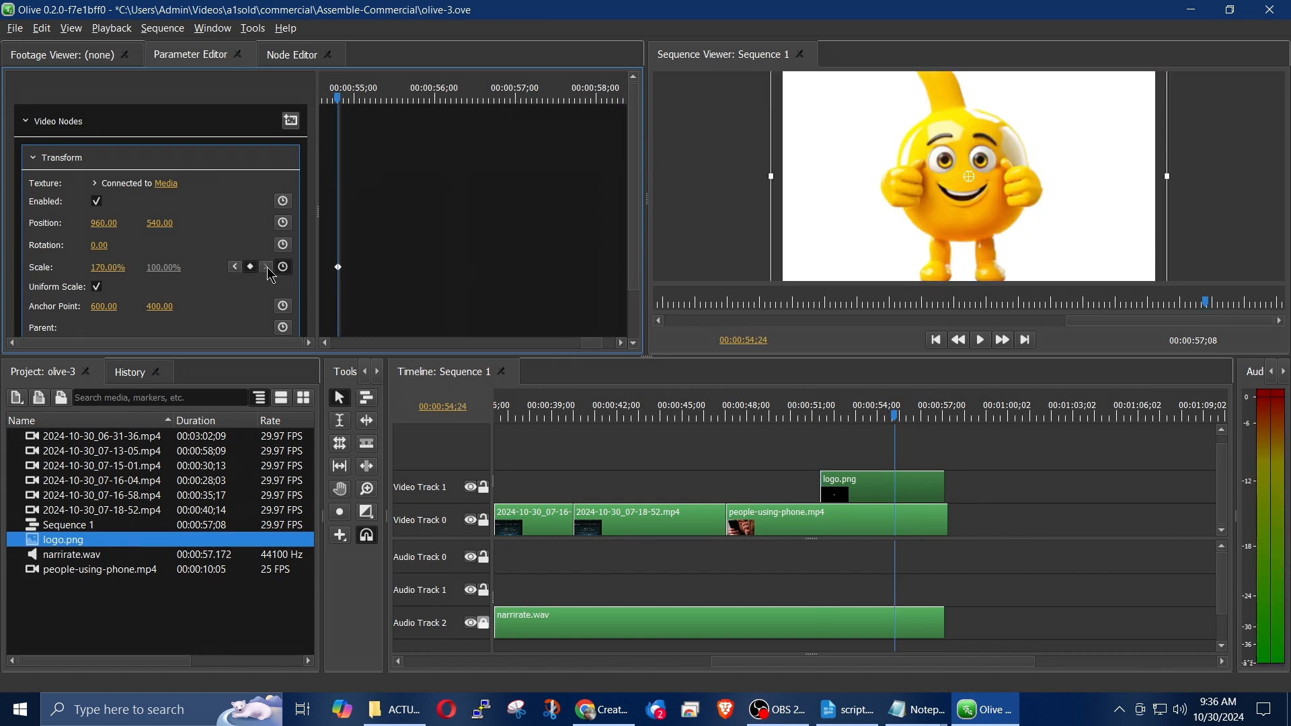
click(236, 268)
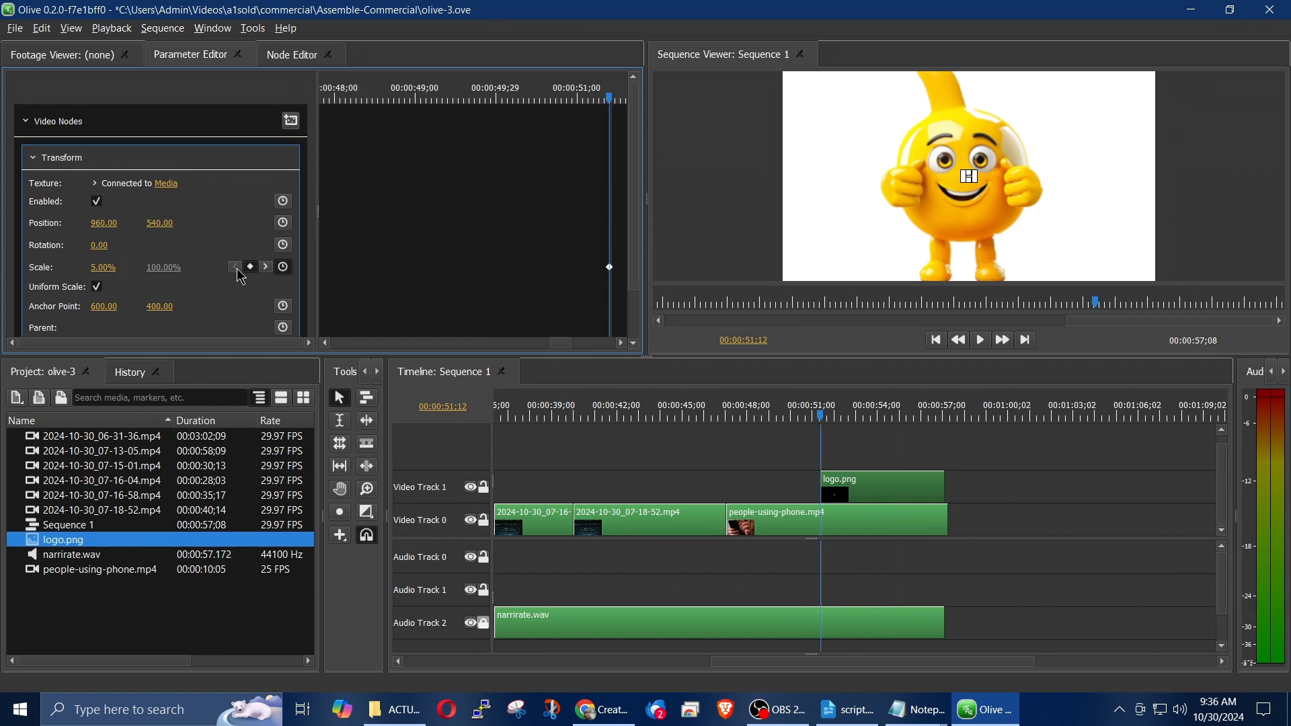
click(810, 416)
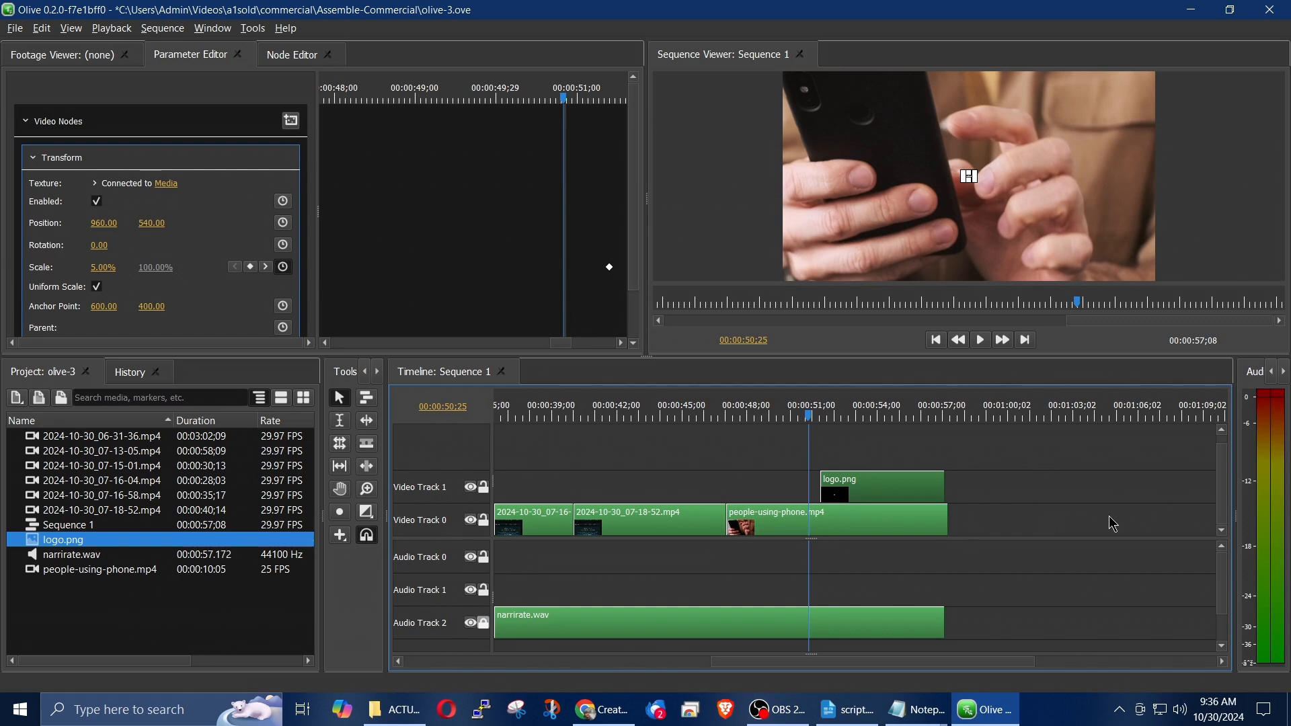
key(space)
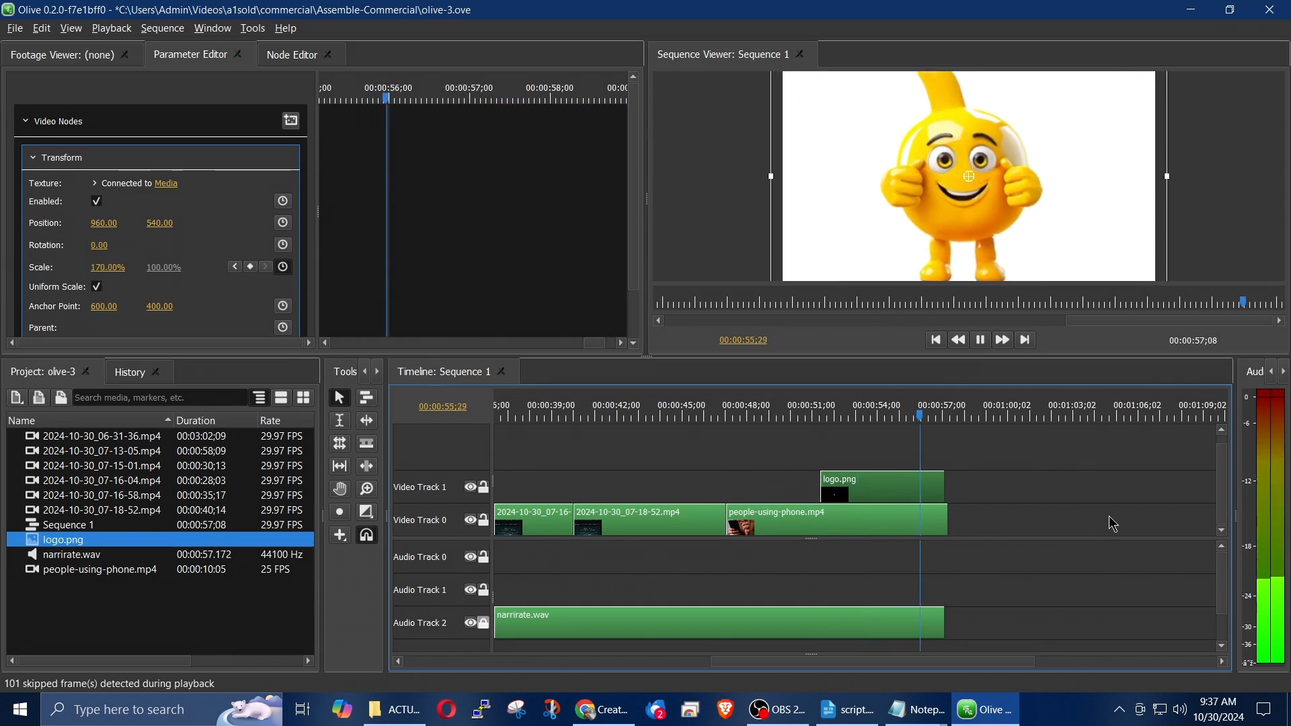
key(space)
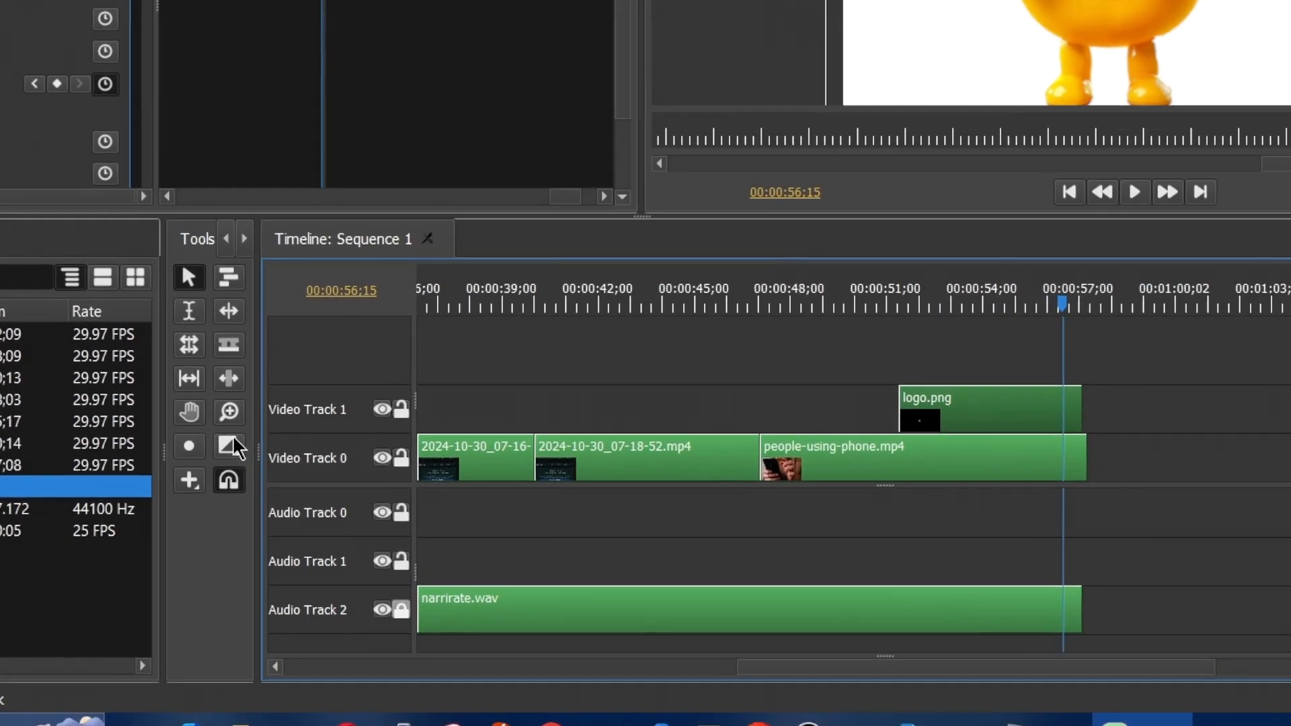
Add a Dip To Color transition to the start of logo.png and play the ending of the sequence
click(232, 437)
mouse_move(299, 457)
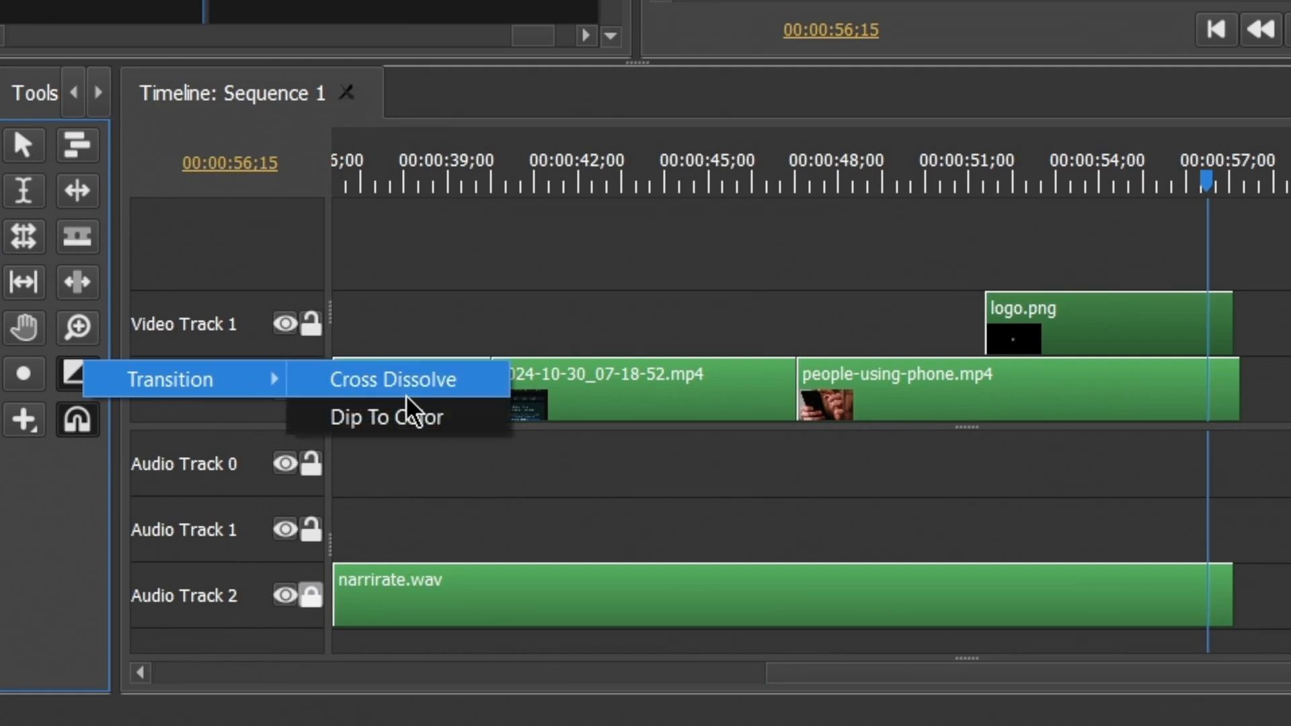
click(403, 420)
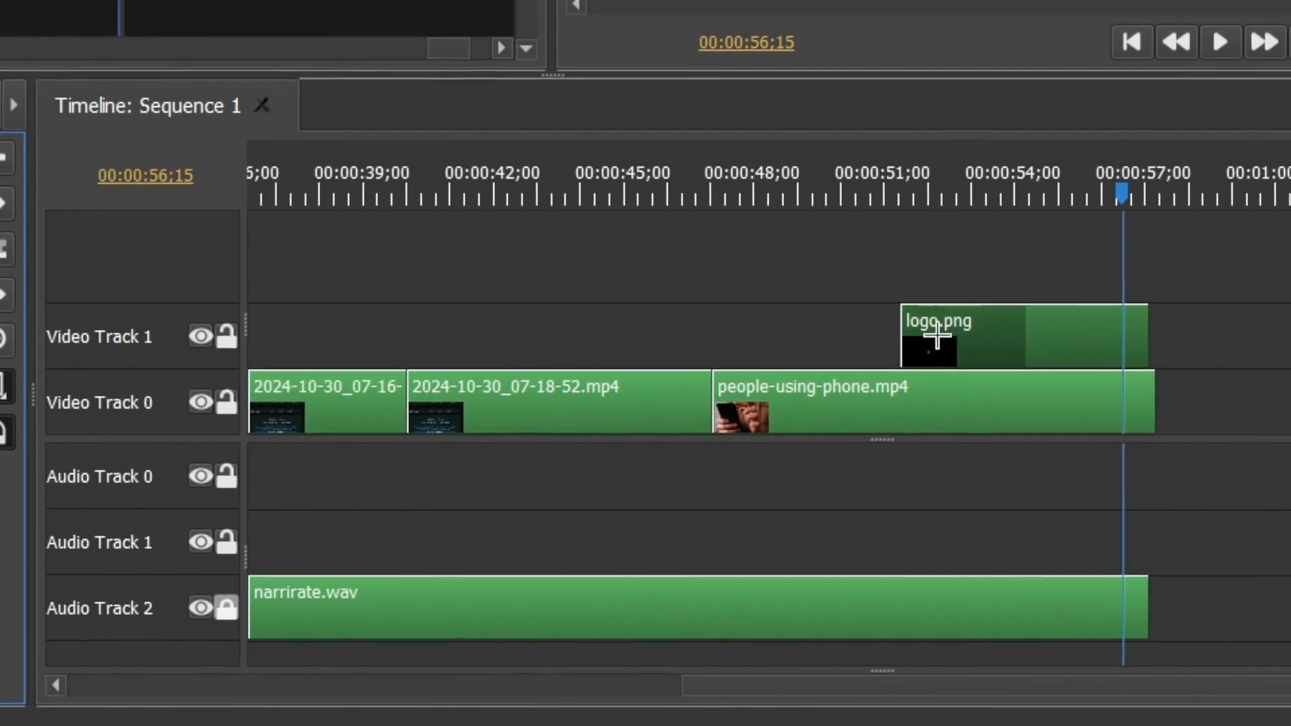
mouse_move(859, 344)
mouse_down()
mouse_move(937, 337)
mouse_move(851, 350)
mouse_up()
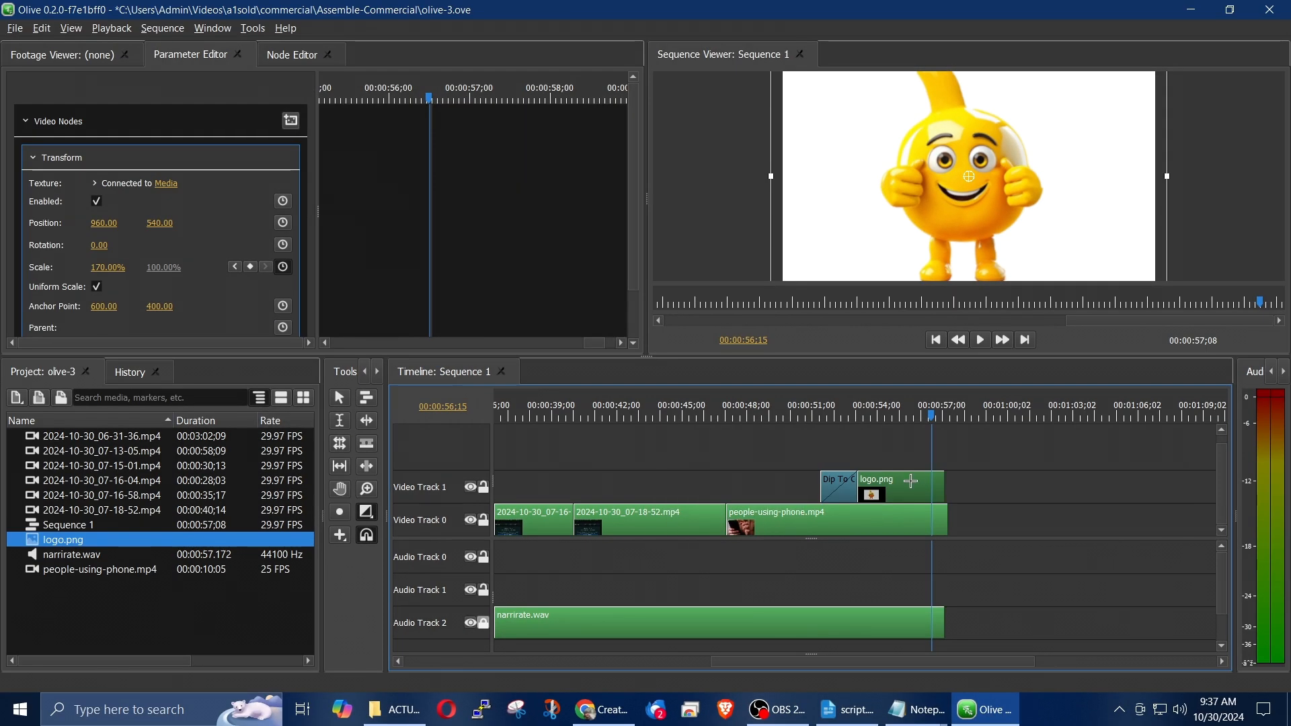
click(800, 415)
key(space)
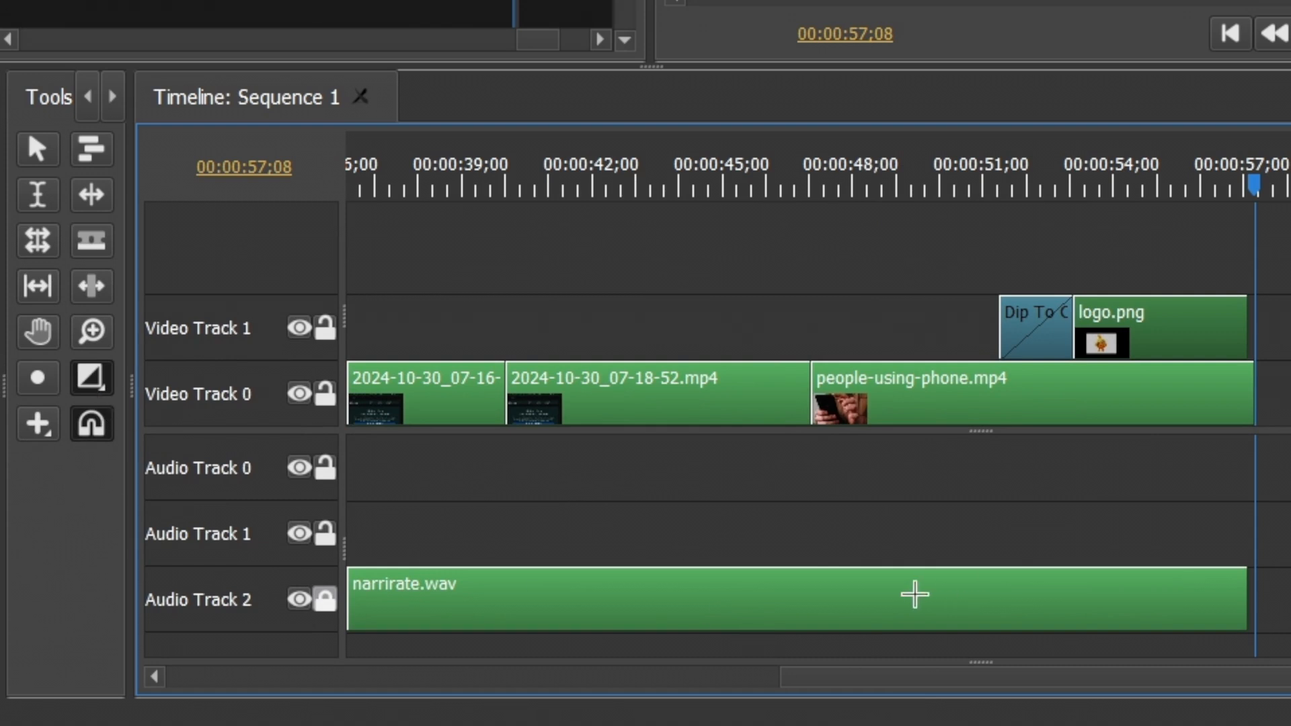
Play the sequence from 00:00:00;00 through the first cuts, stopping at 00:00:07;19
drag(859, 679, 78, 691)
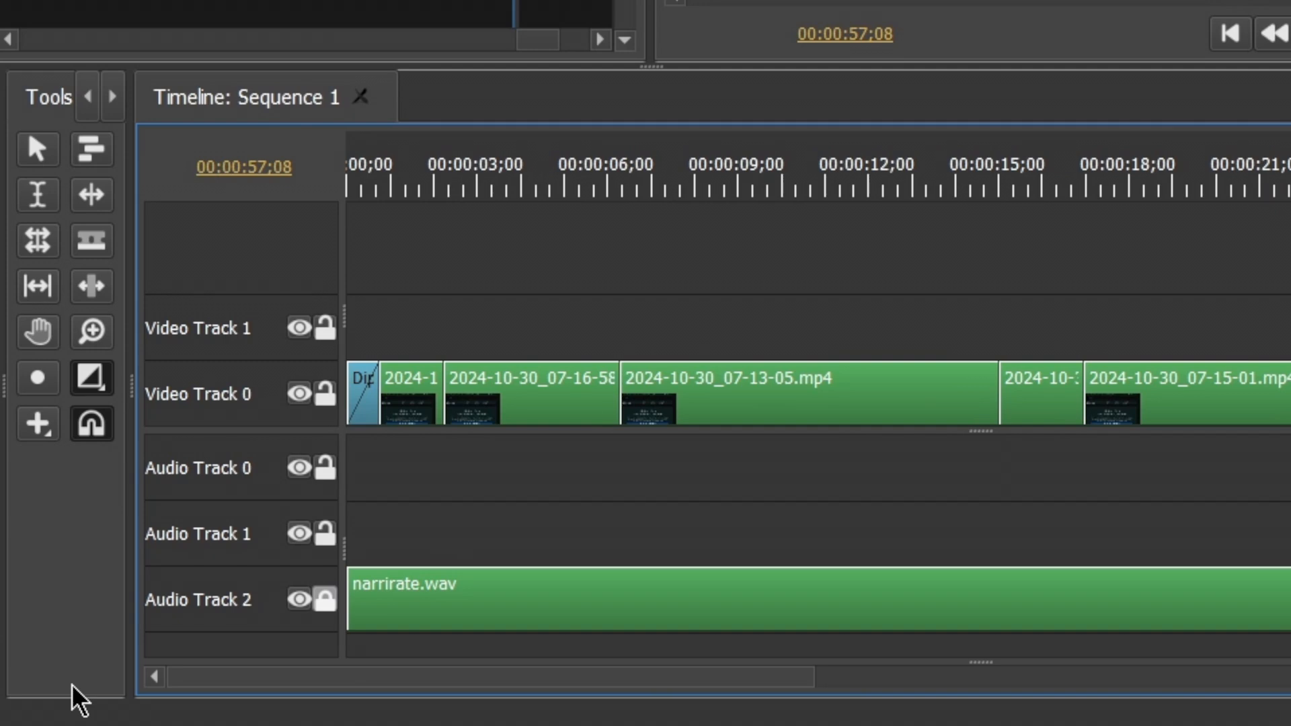
click(351, 185)
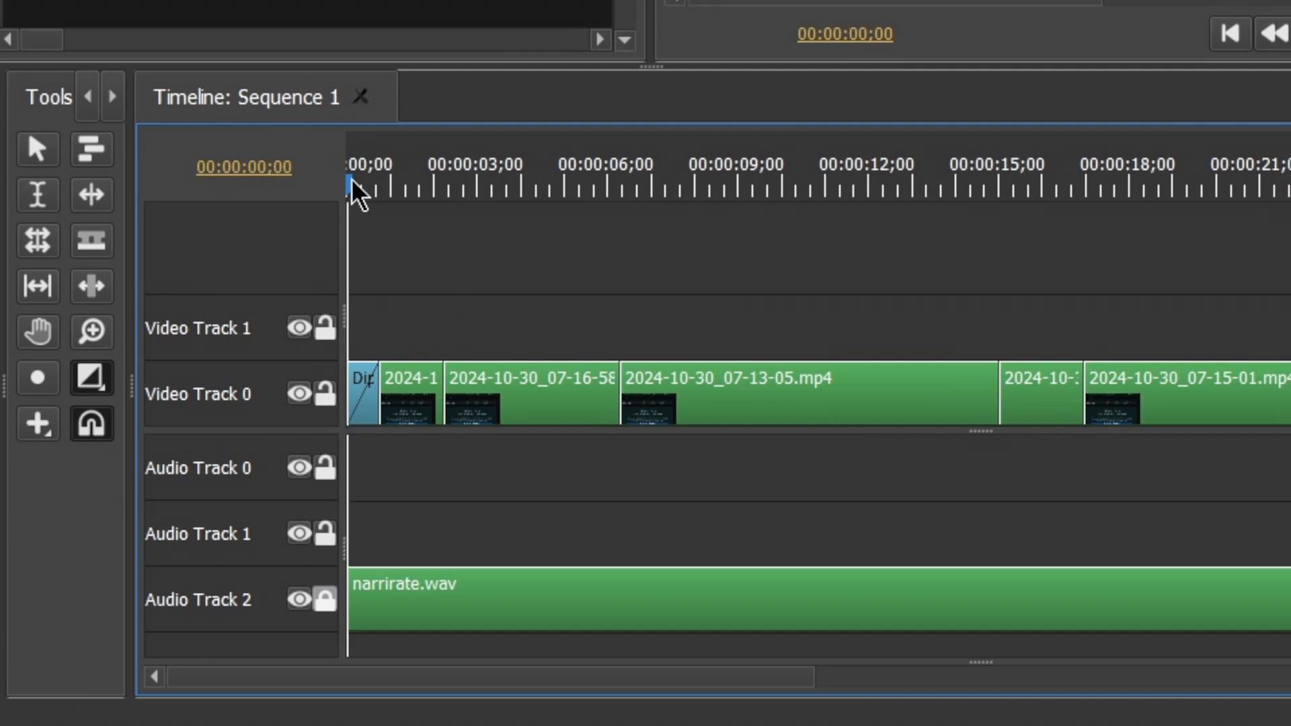
key(space)
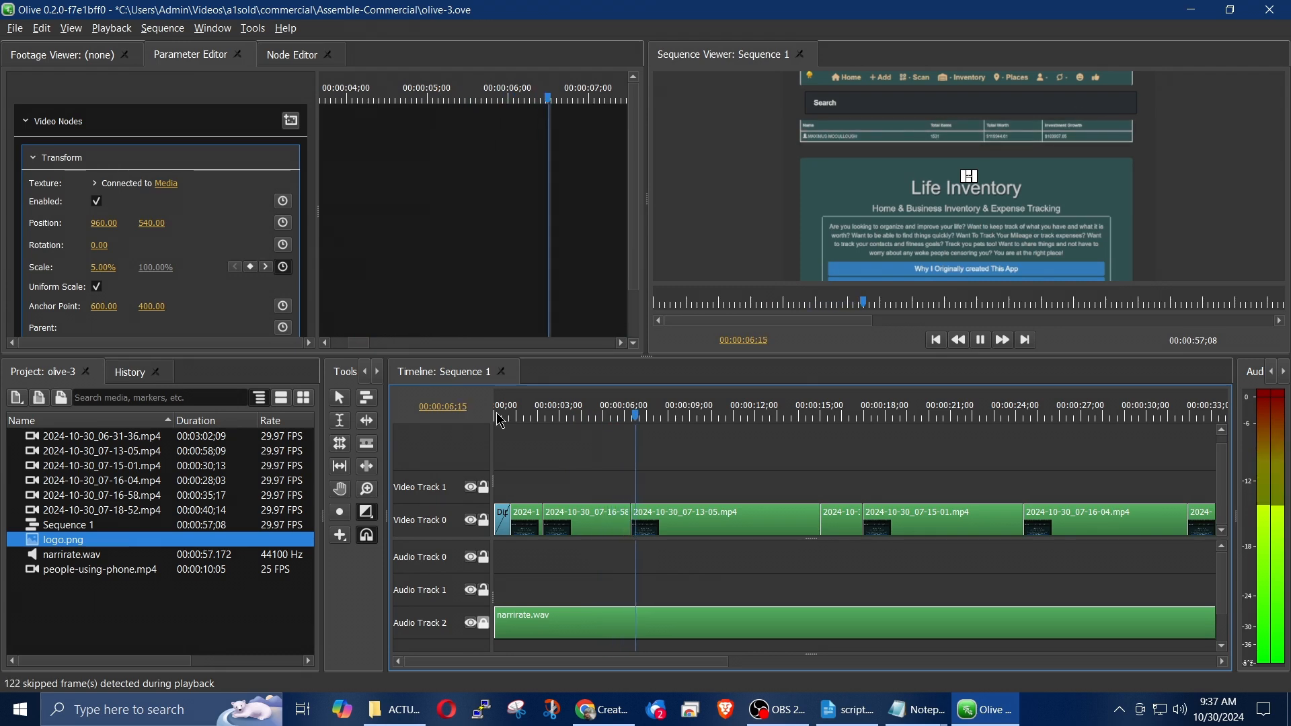
key(space)
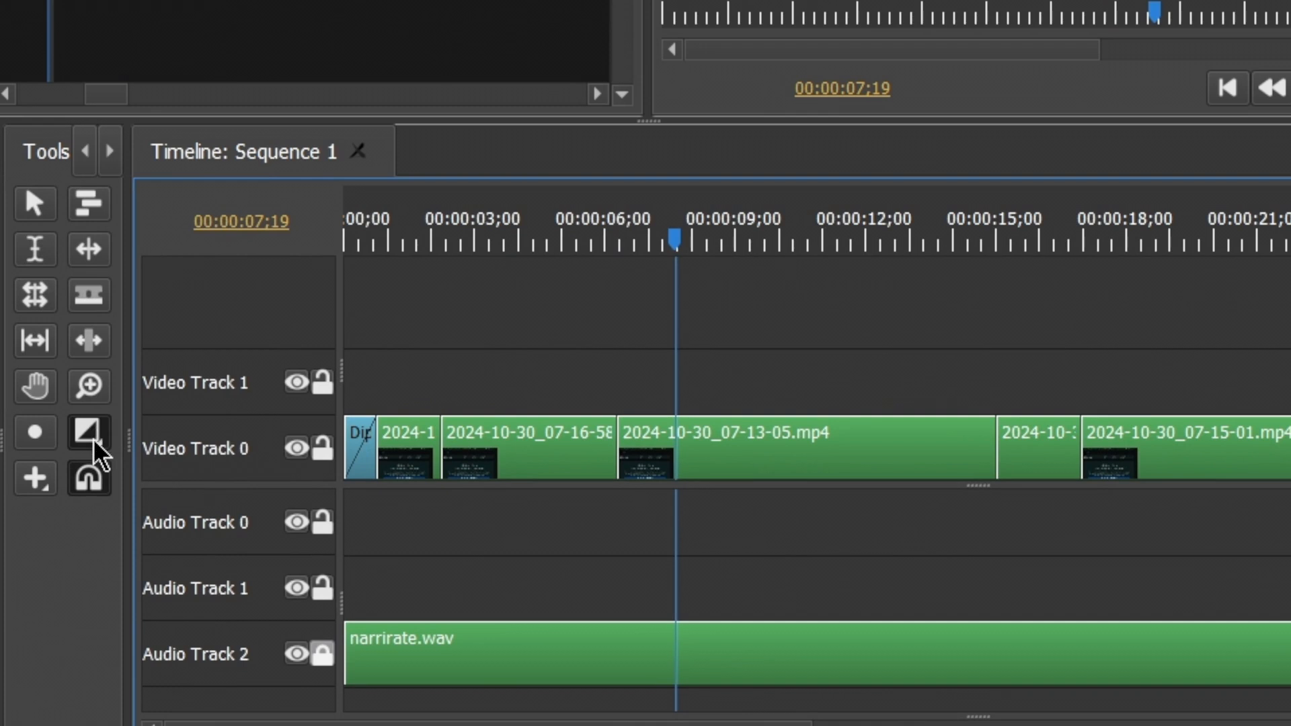
Add a Cross Dissolve transition across the cut between 2024-10-30_07-16-58.mp4 and 2024-10-30_07-13-05.mp4
click(176, 452)
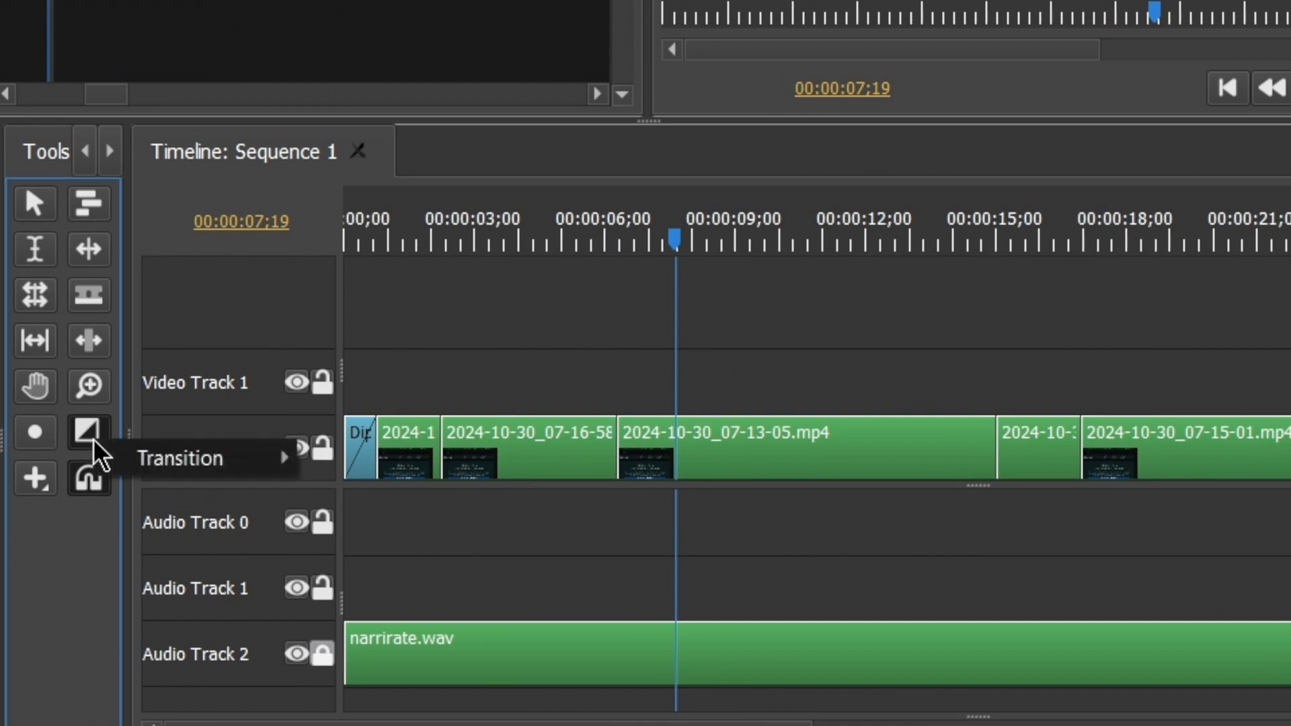
mouse_move(289, 483)
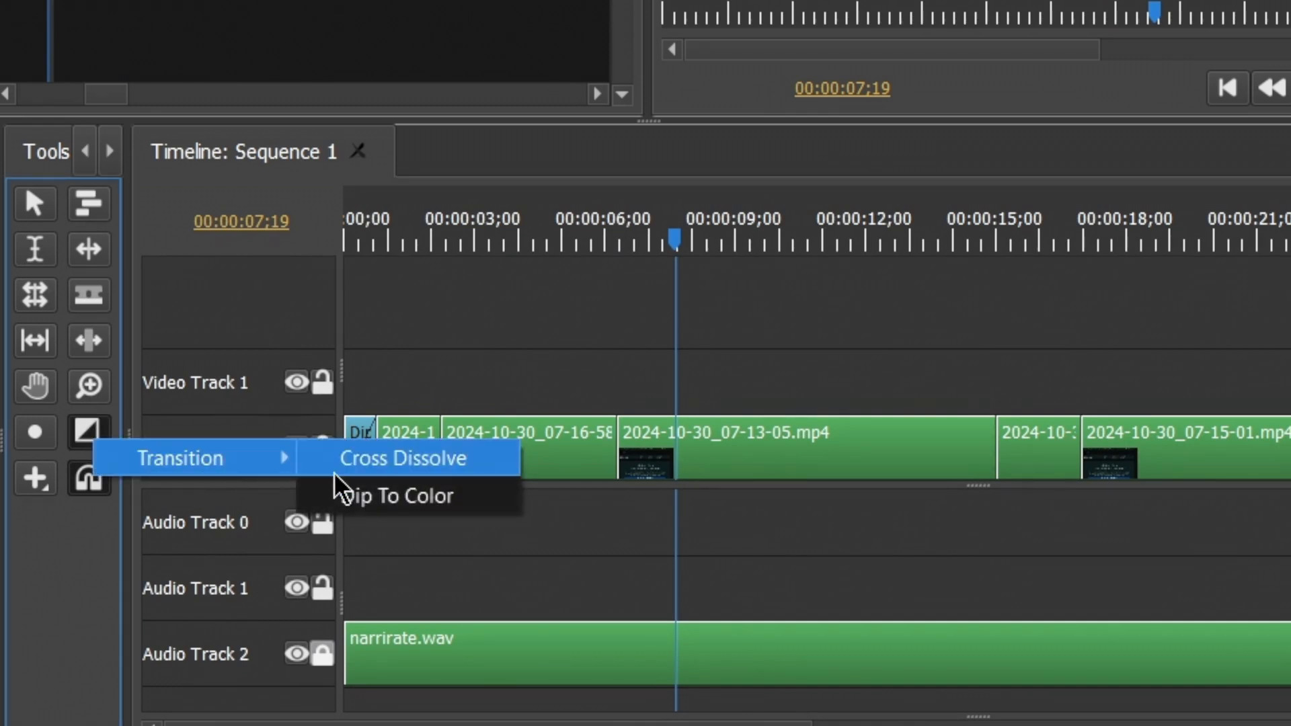
click(421, 457)
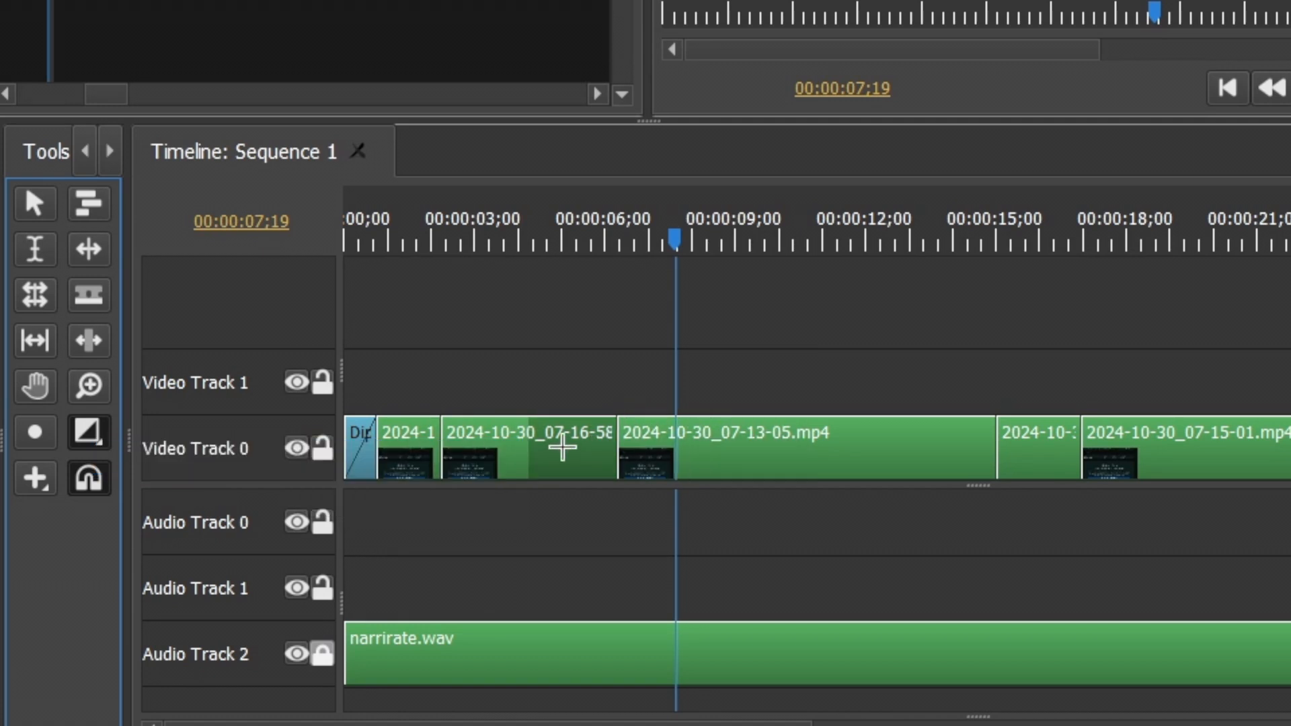
scroll(600, 447, up, 3)
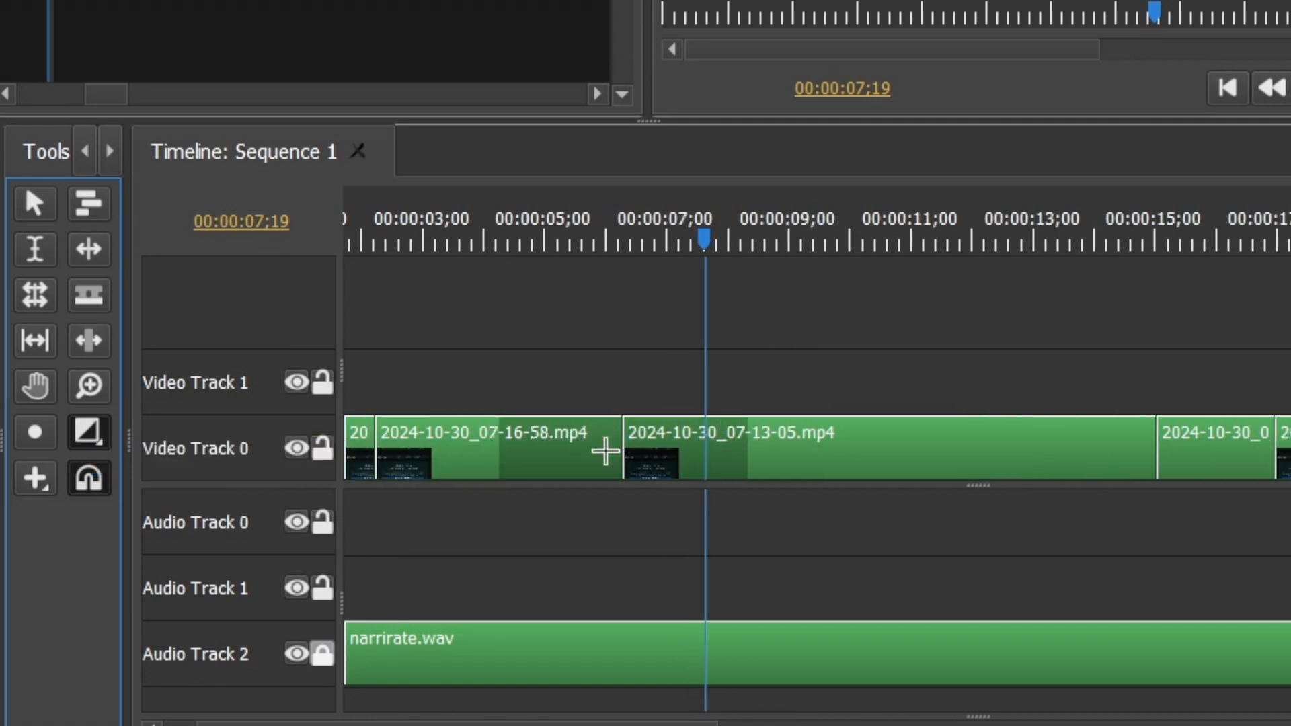
scroll(606, 451, up, 1)
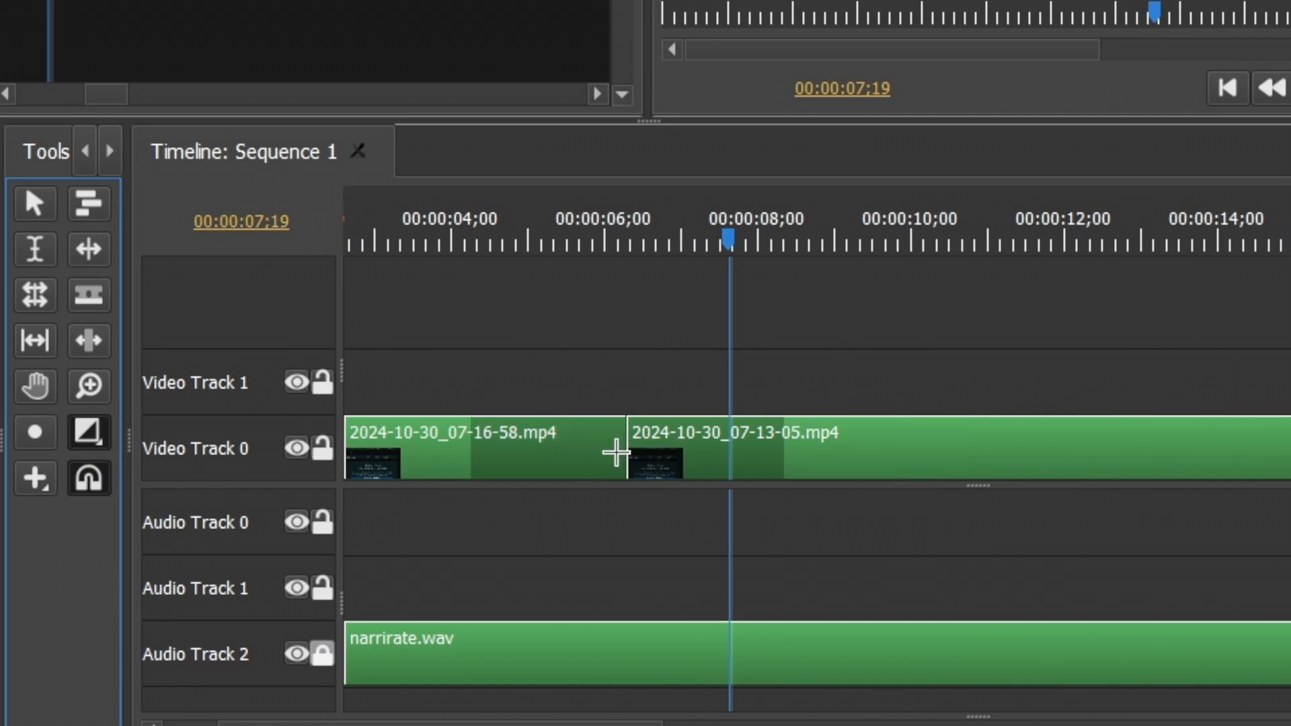
click(594, 456)
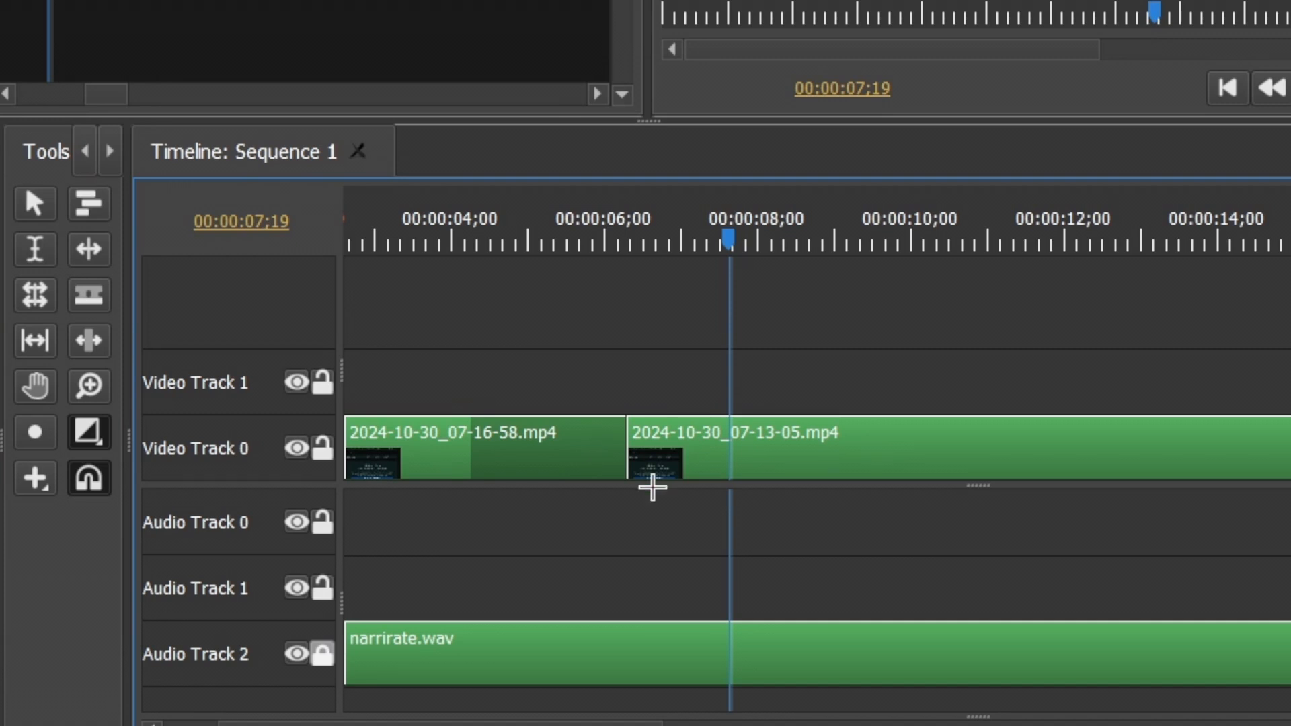
drag(639, 459, 609, 471)
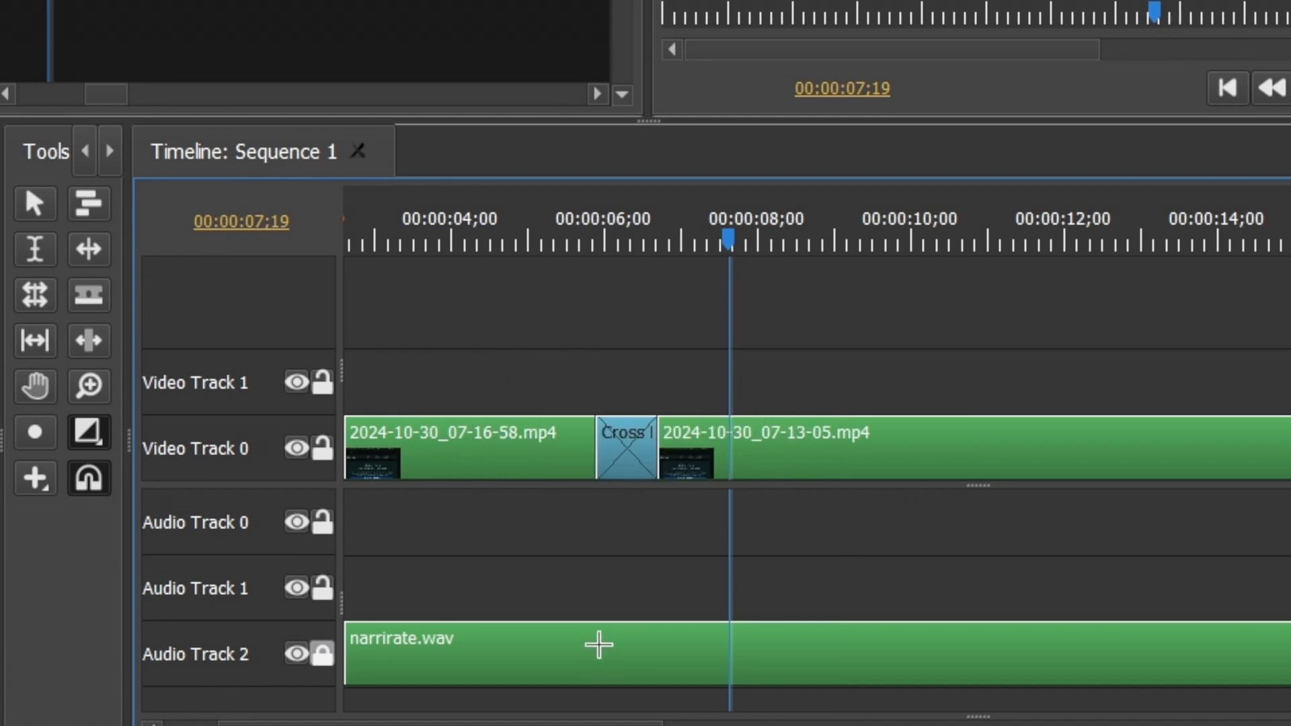
Play the sequence across the Cross Dissolve, and from just before the cut at 00:00:15;01 through the short clip
click(524, 247)
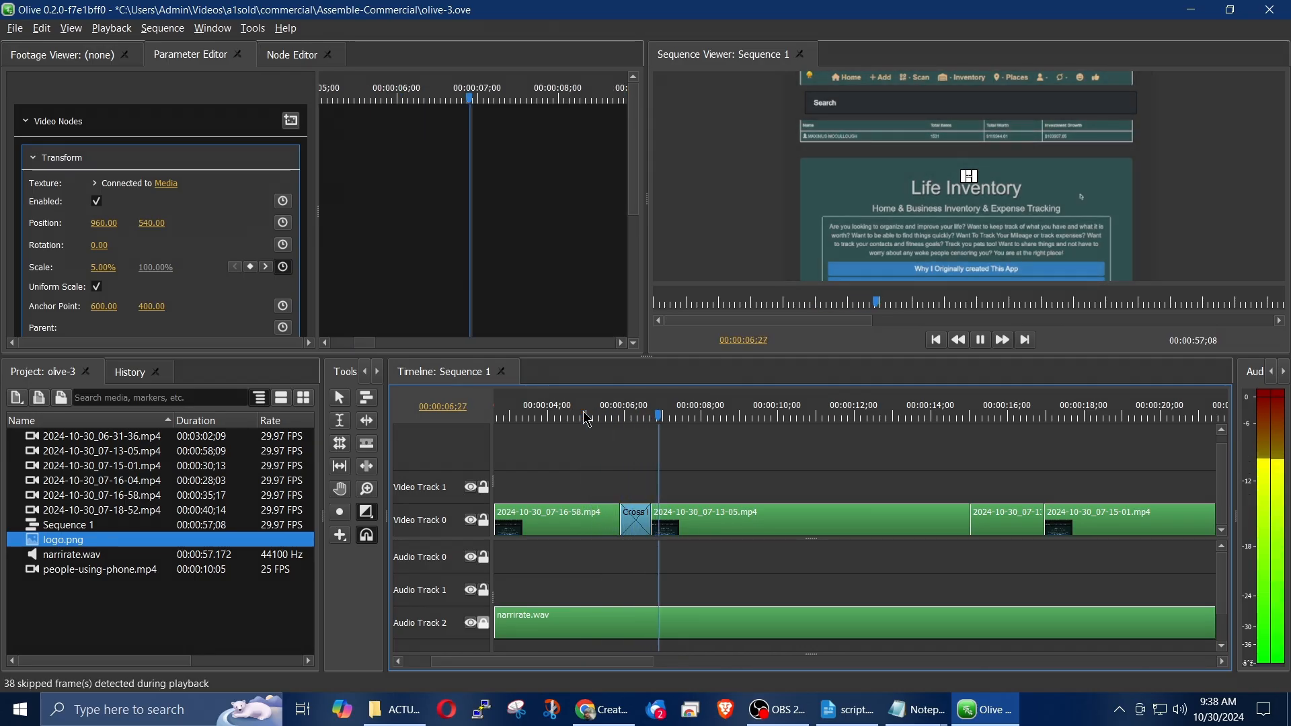
key(space)
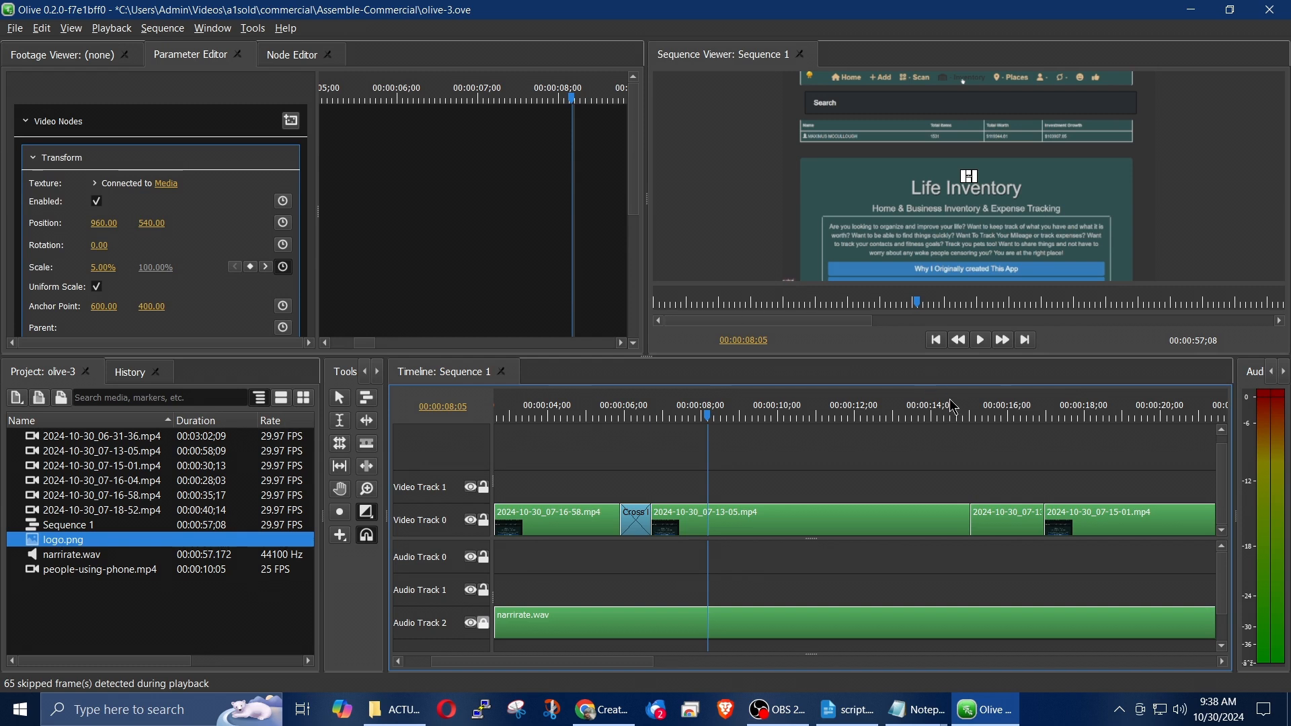
click(938, 418)
key(space)
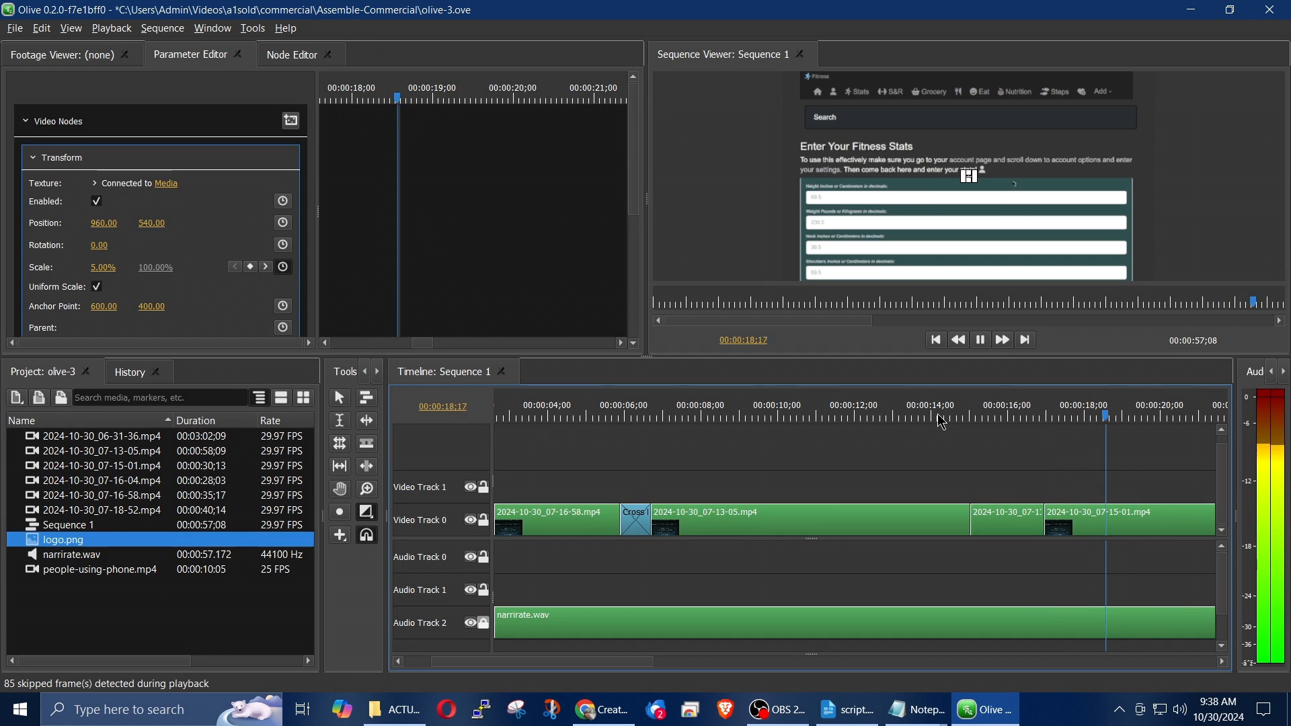
key(space)
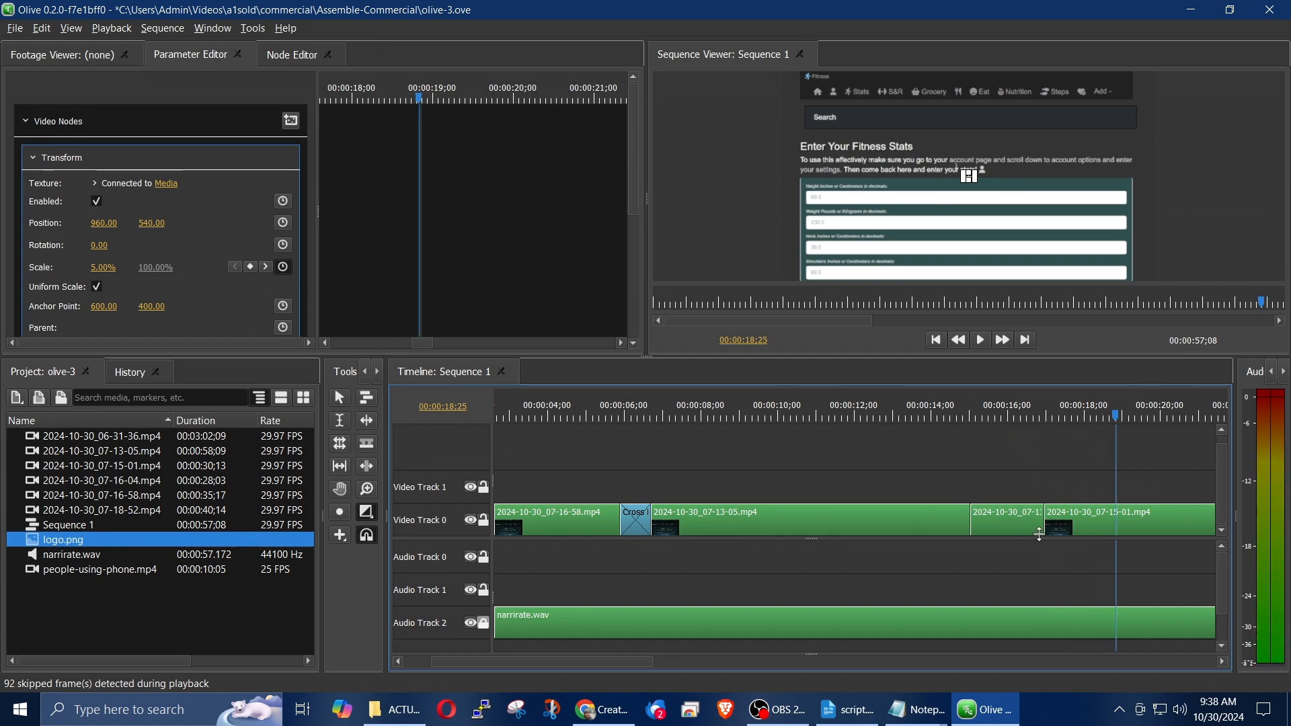
click(946, 415)
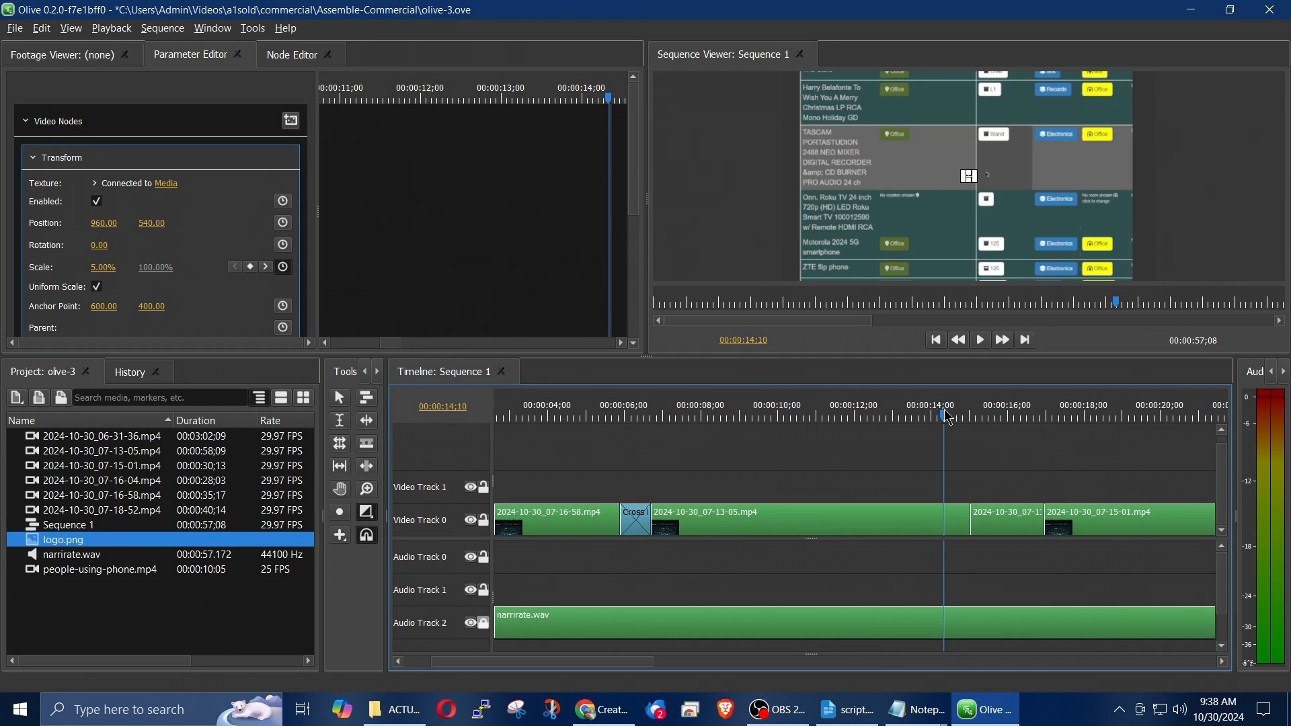
key(space)
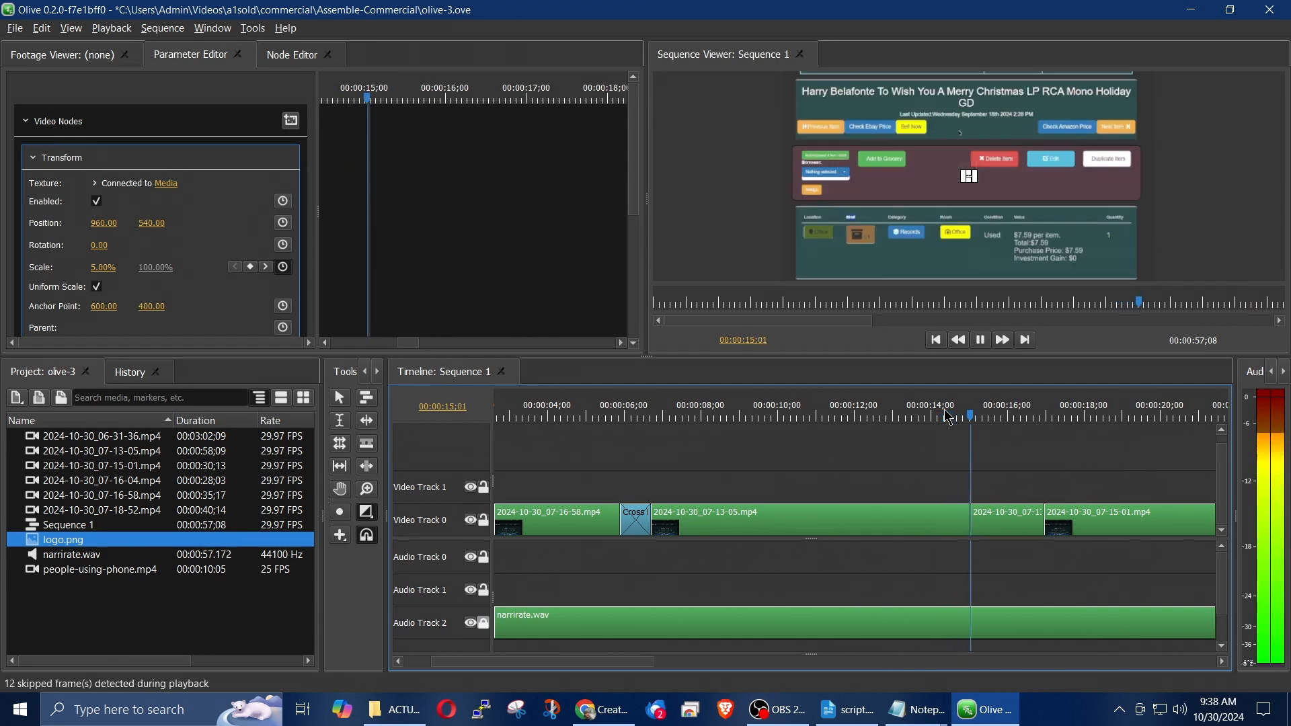
key(space)
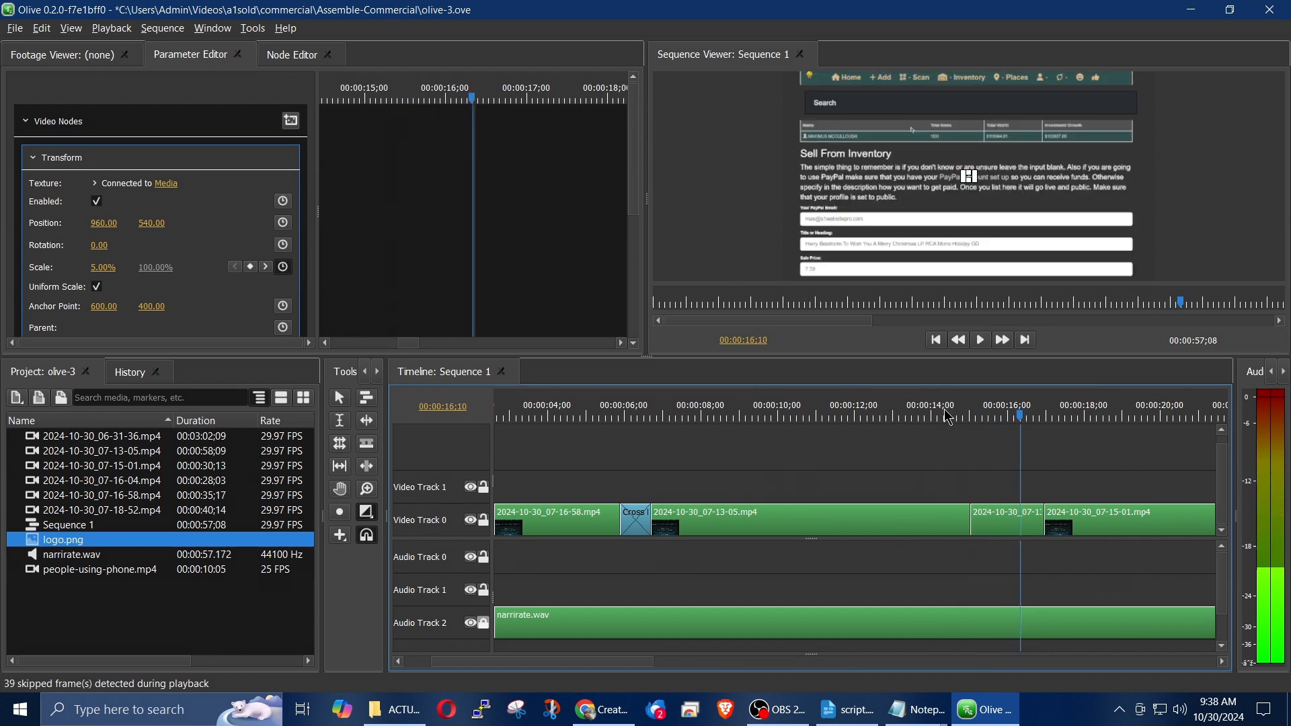
Select the short clip starting at 00:00:15;01 and enable keyframing for its Position, Rotation and Scale at that first frame
click(1016, 529)
click(367, 512)
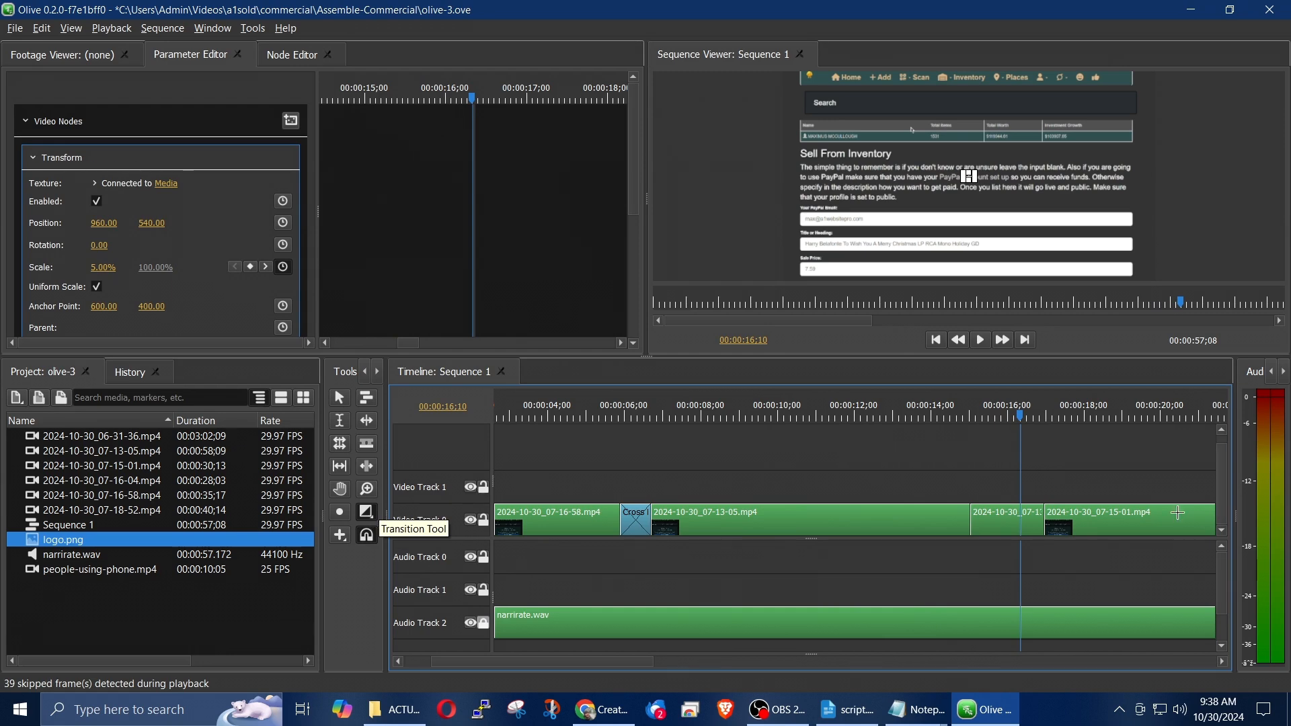
click(341, 403)
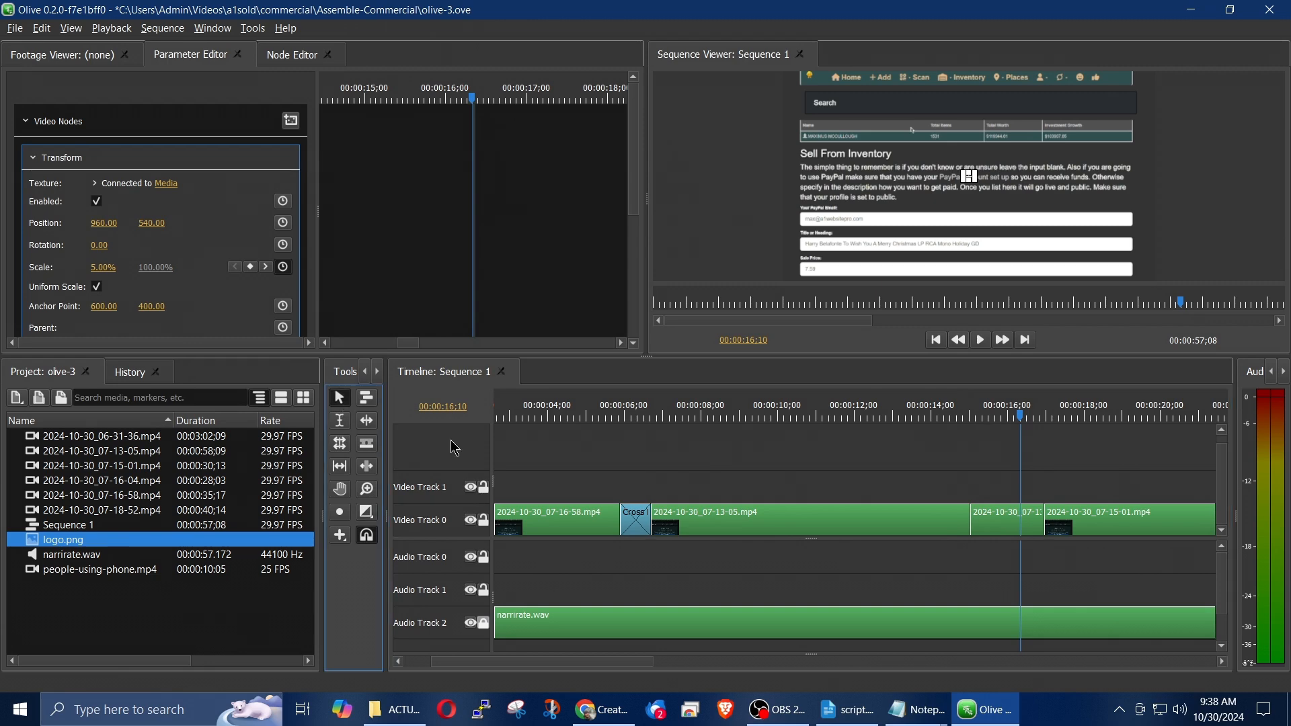
click(972, 419)
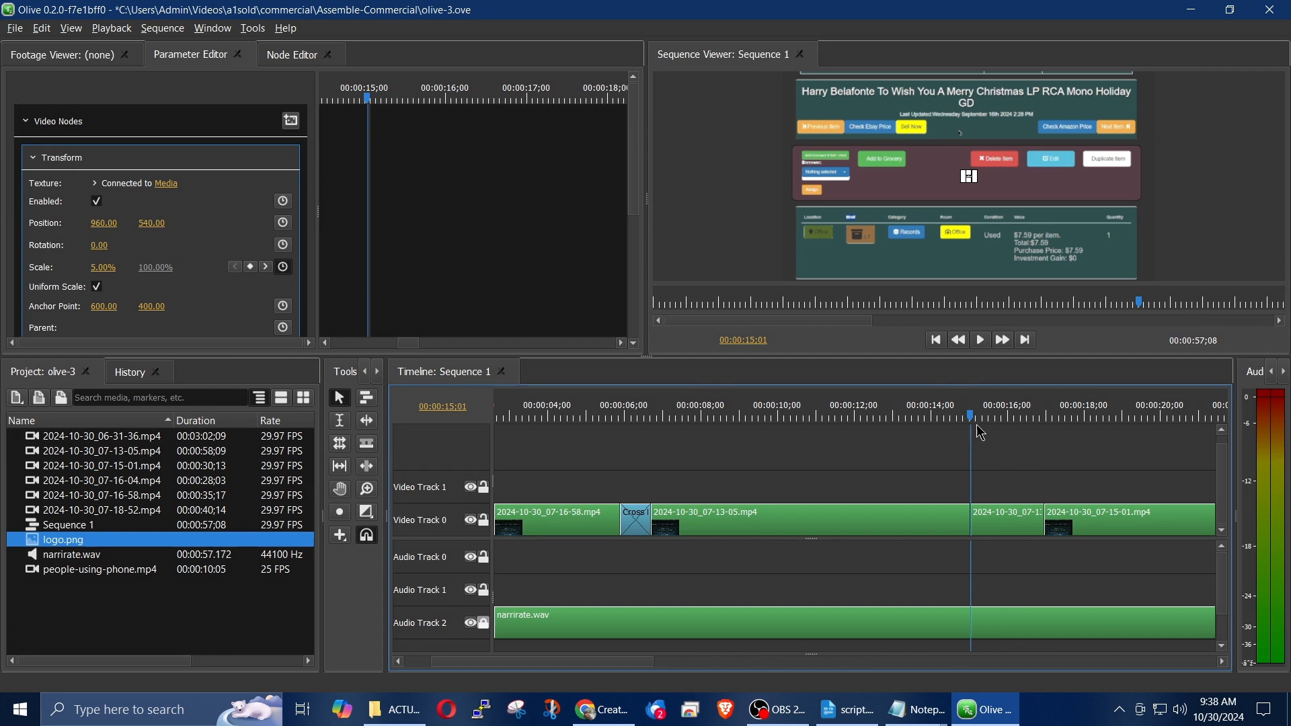
click(1007, 522)
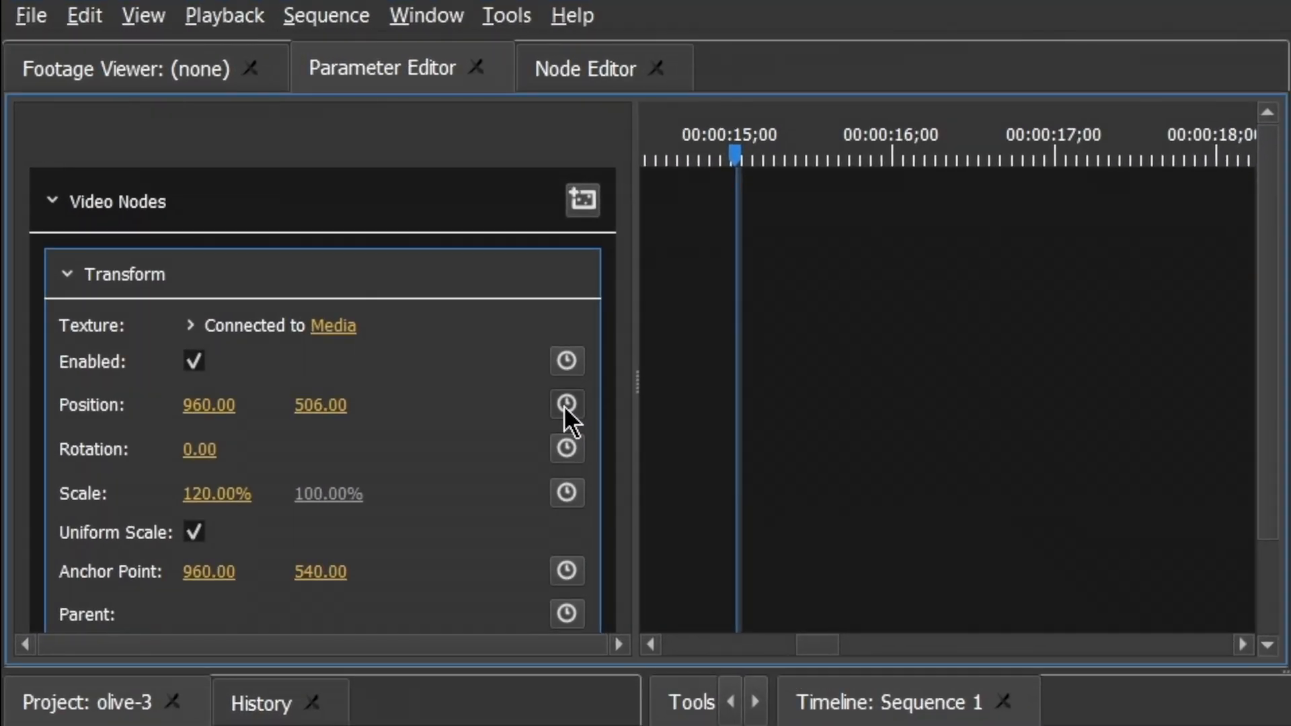
click(283, 222)
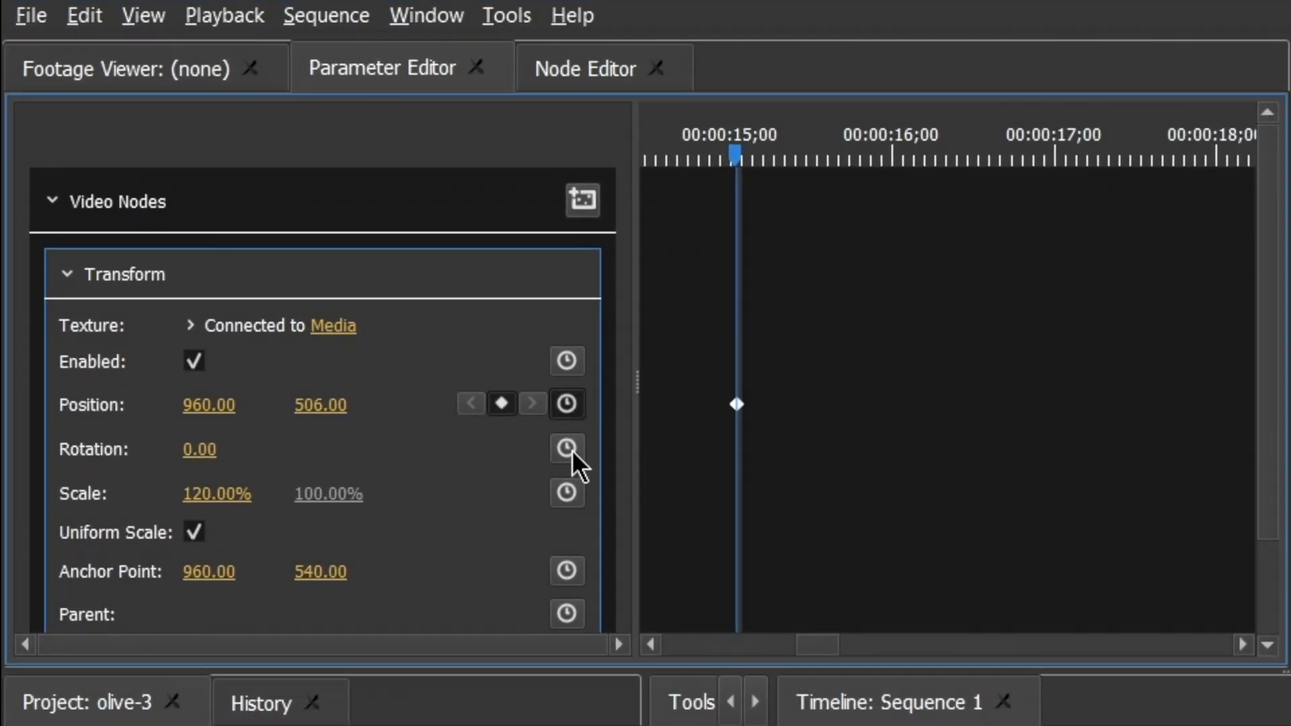
click(567, 448)
click(567, 493)
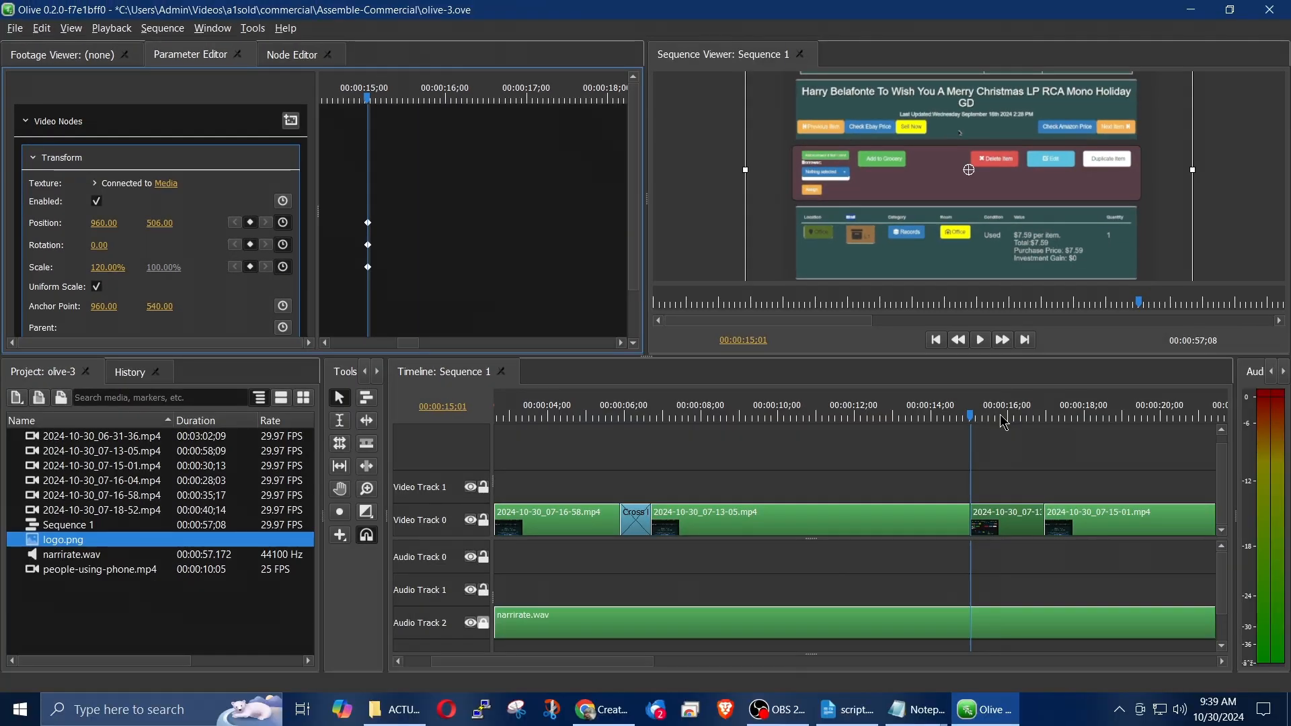
Add Position, Rotation and Scale keyframes to the short clip at 00:00:15;29
click(1003, 418)
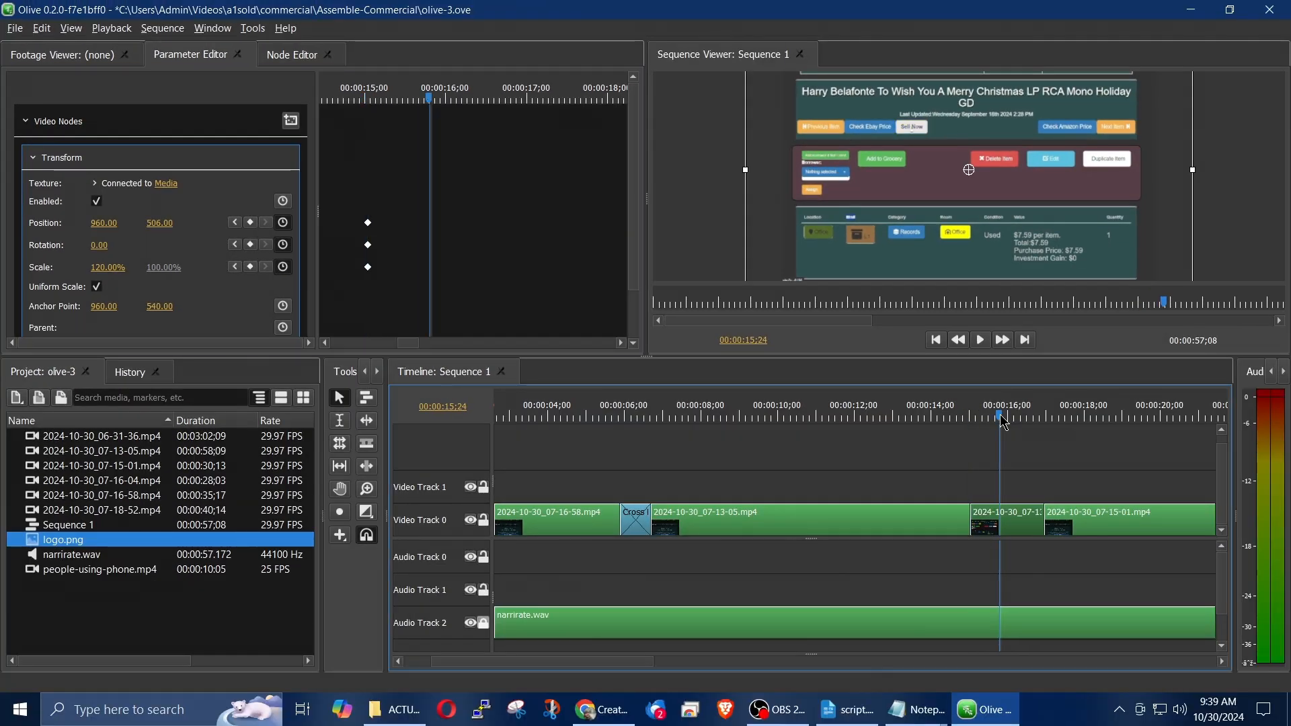
click(1007, 413)
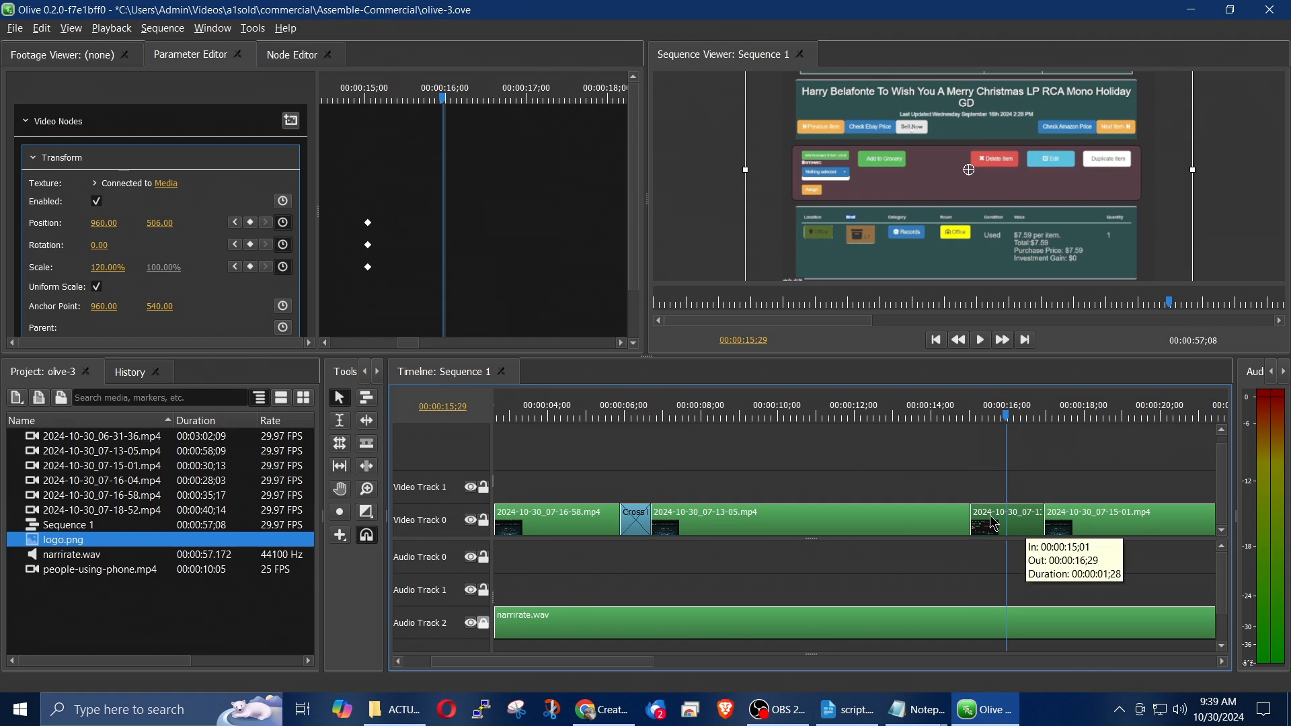
click(251, 224)
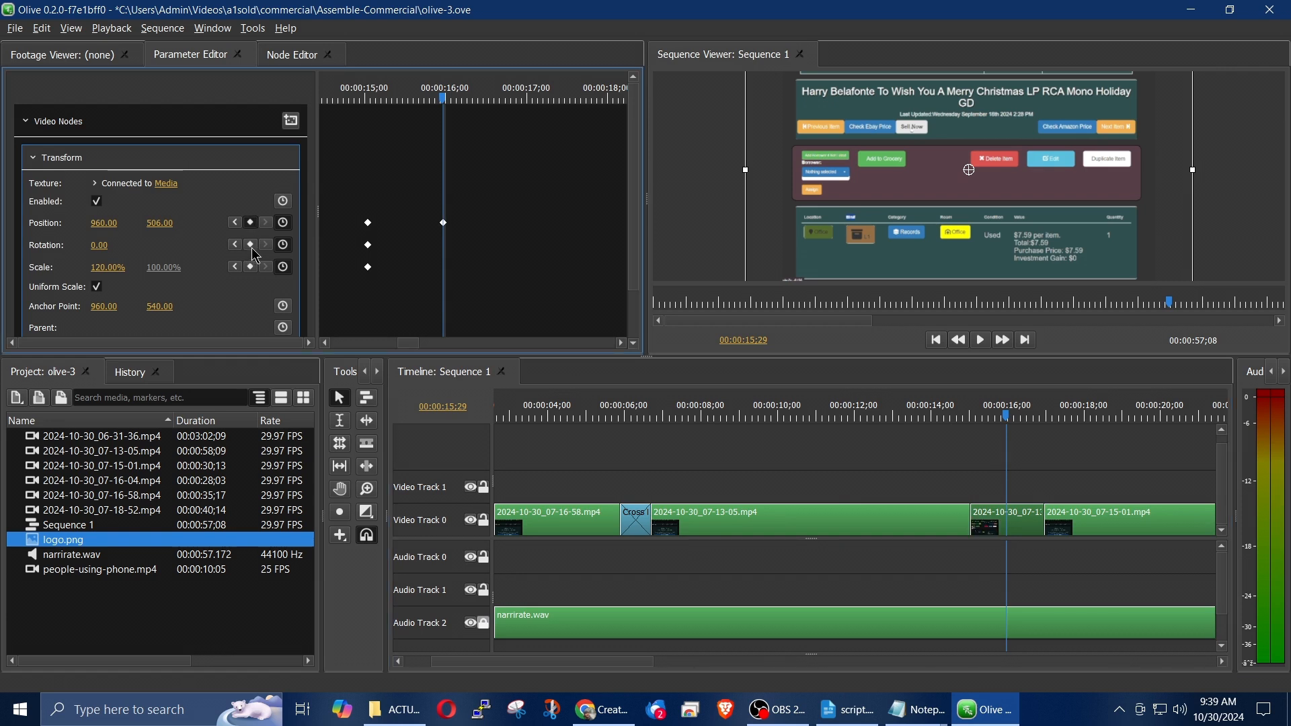
click(249, 271)
Try a Rotation of 356 at the 00:00:15;29 keyframe and play the tilt from just before the short clip
drag(110, 245, 385, 299)
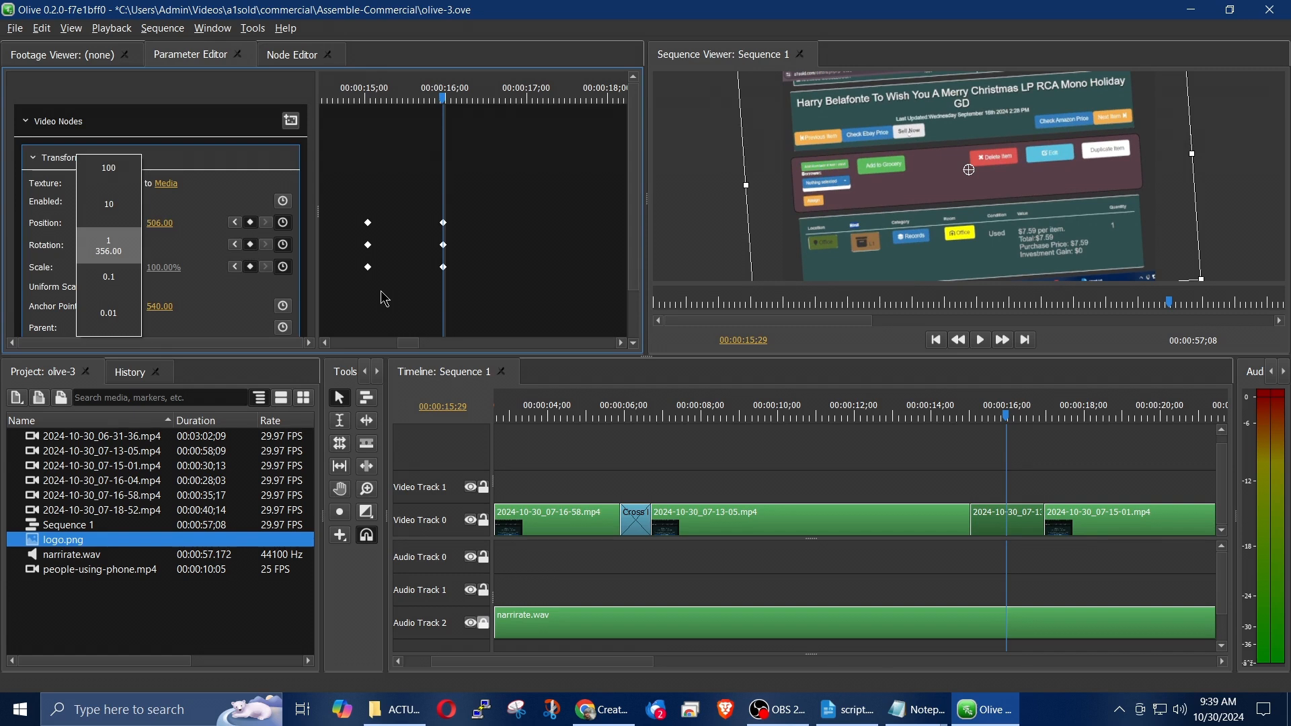
drag(388, 298, 385, 299)
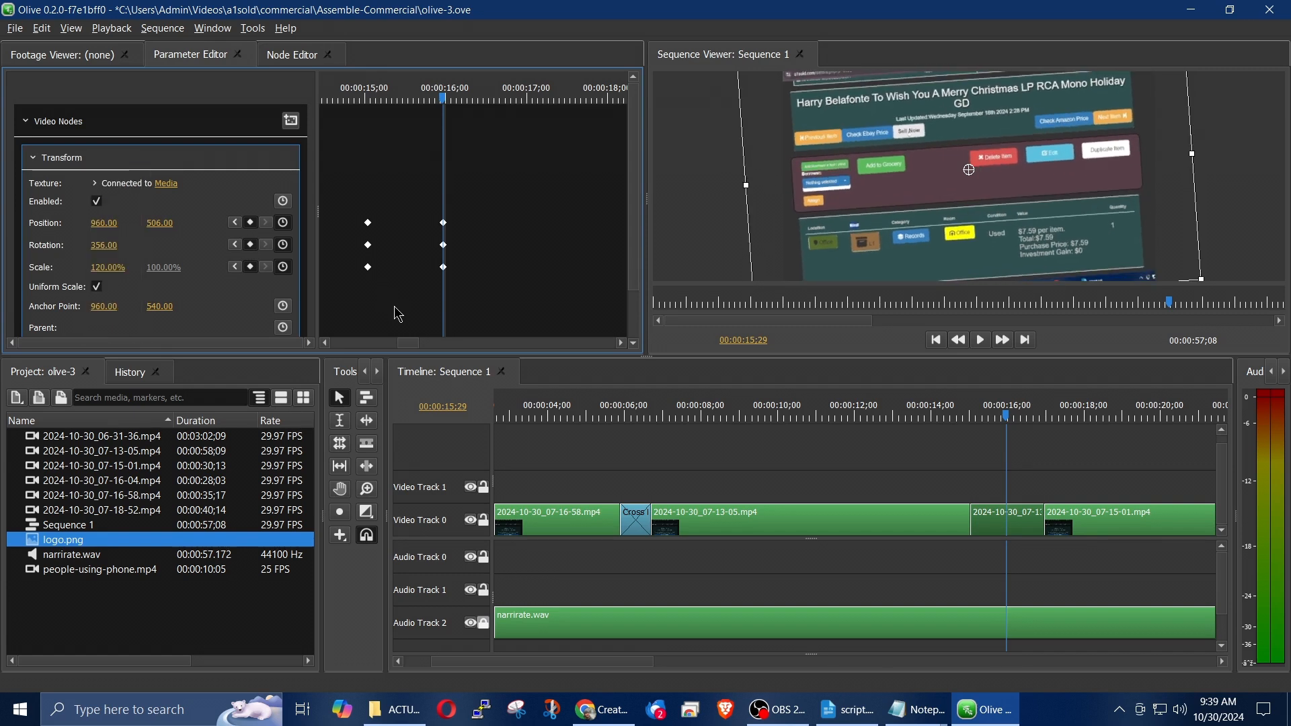
click(958, 414)
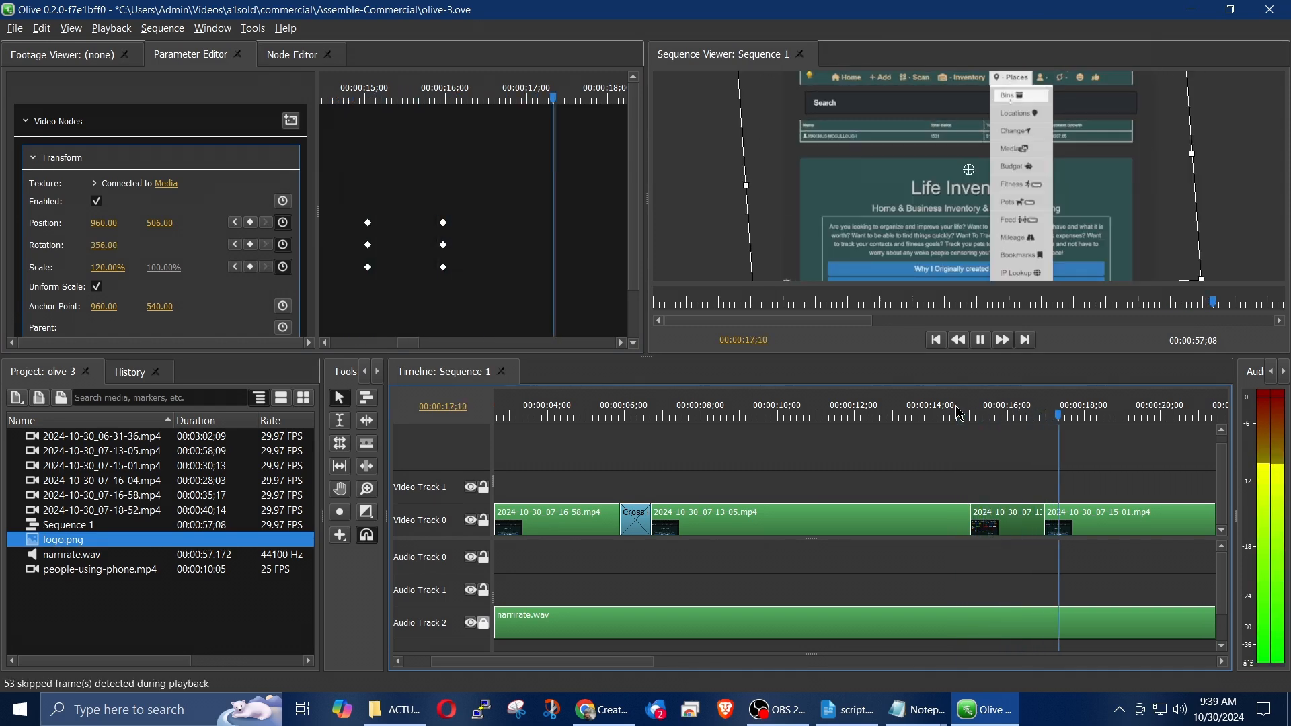
key(space)
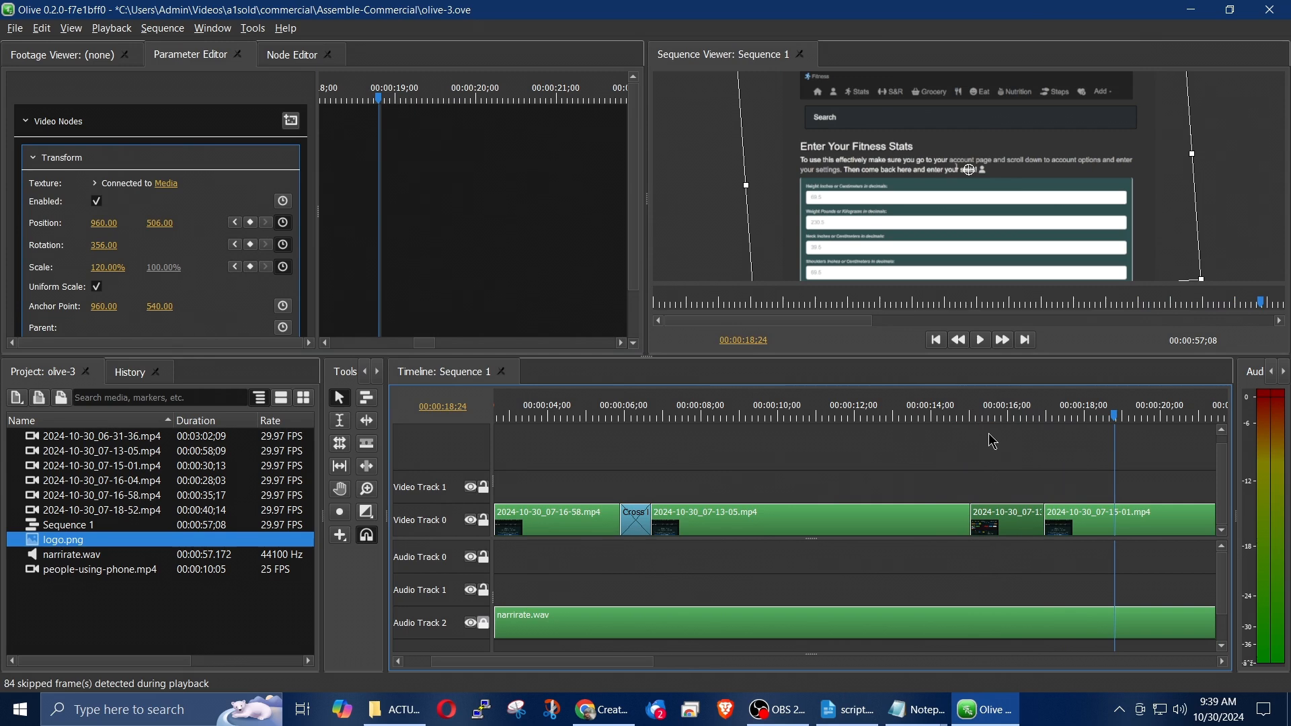
click(959, 417)
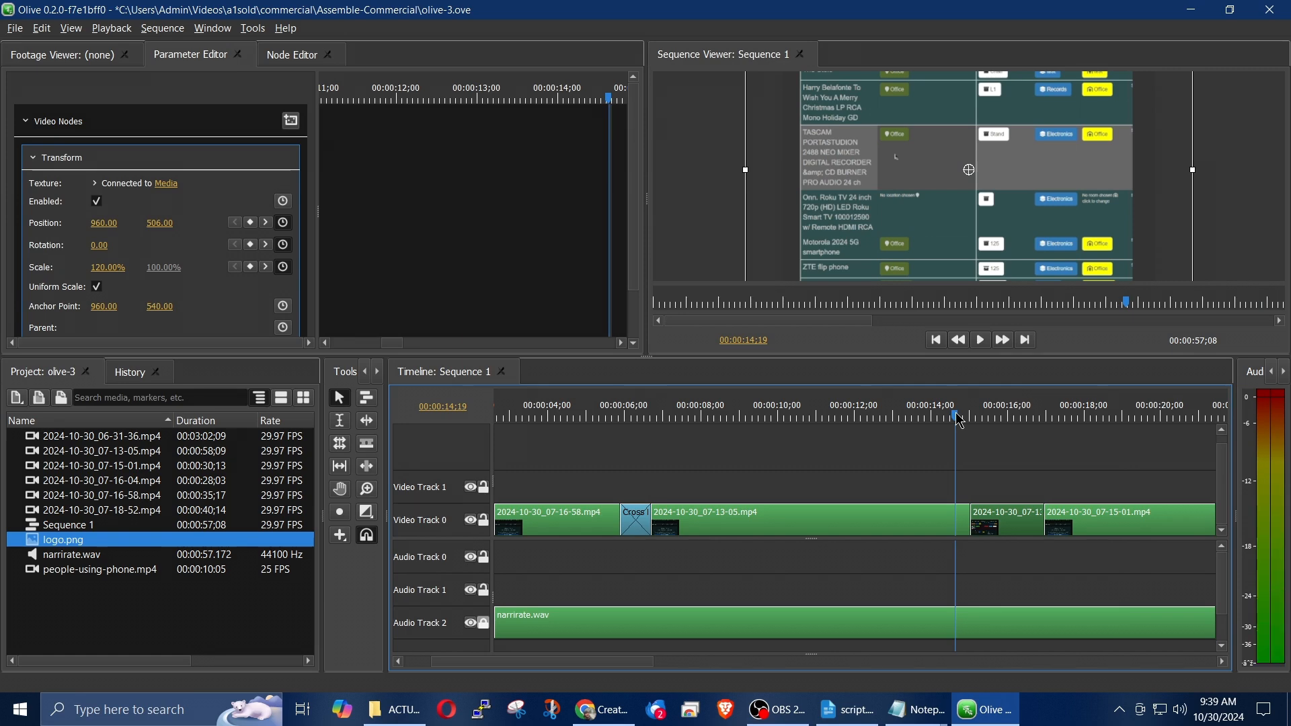
key(space)
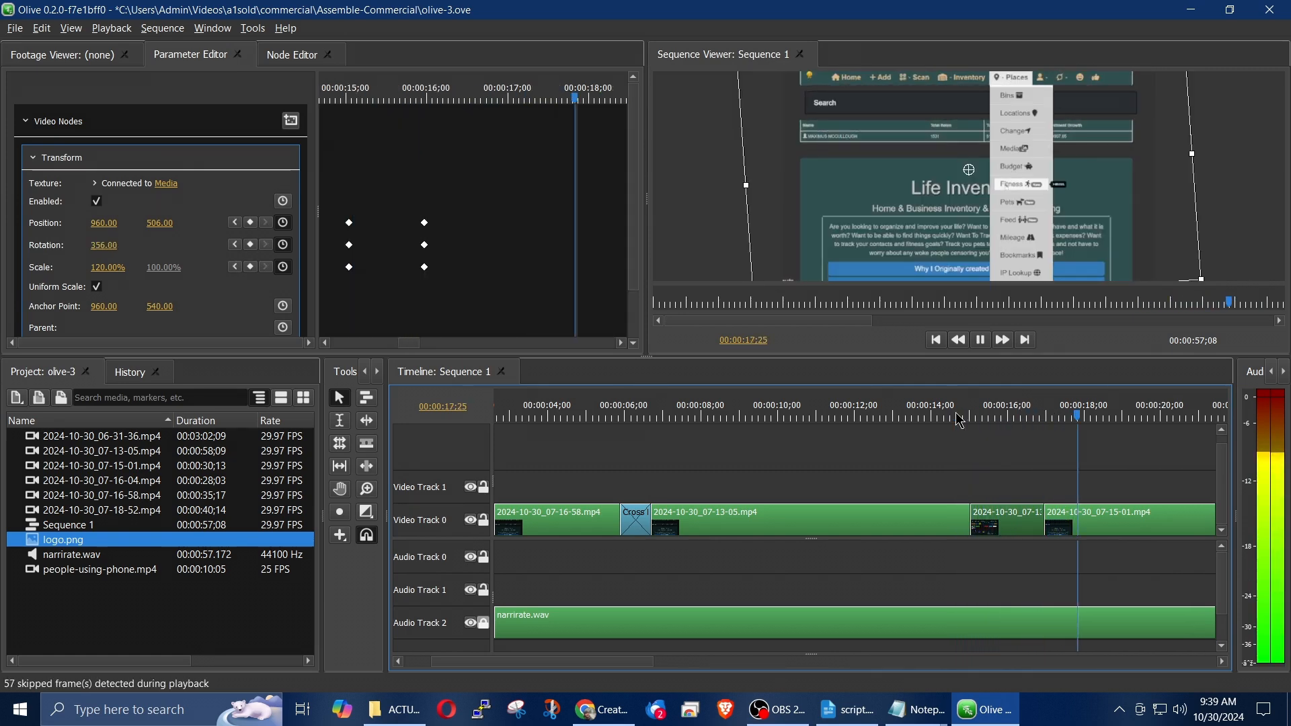
key(space)
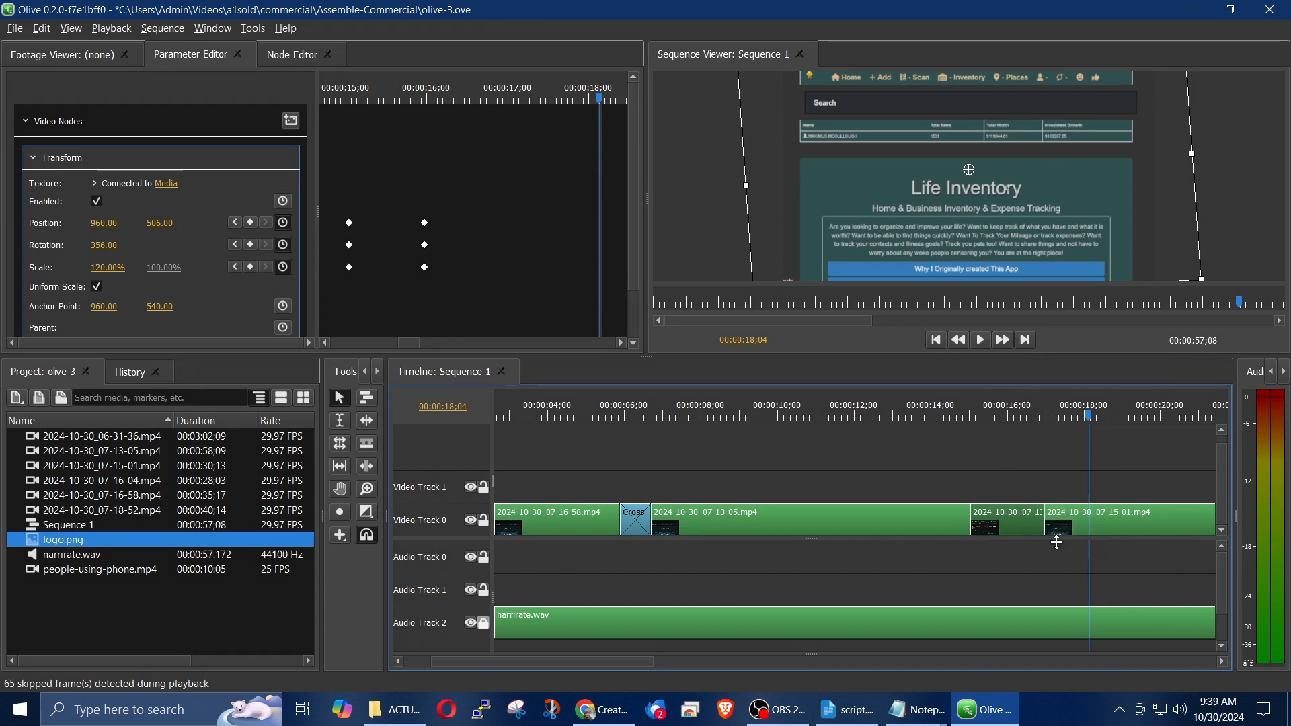
Replay the short clip twice from its start at about 00:00:15;00, stopping at 00:00:16;04
click(968, 419)
key(space)
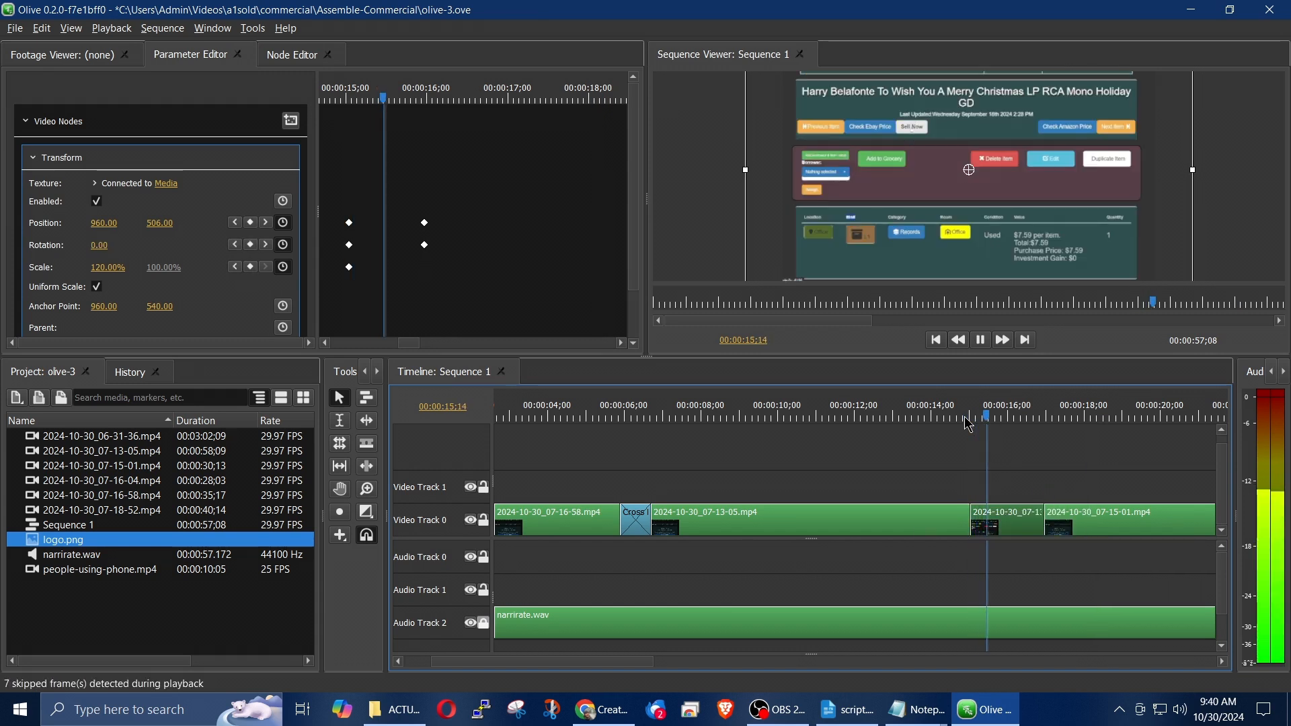
key(space)
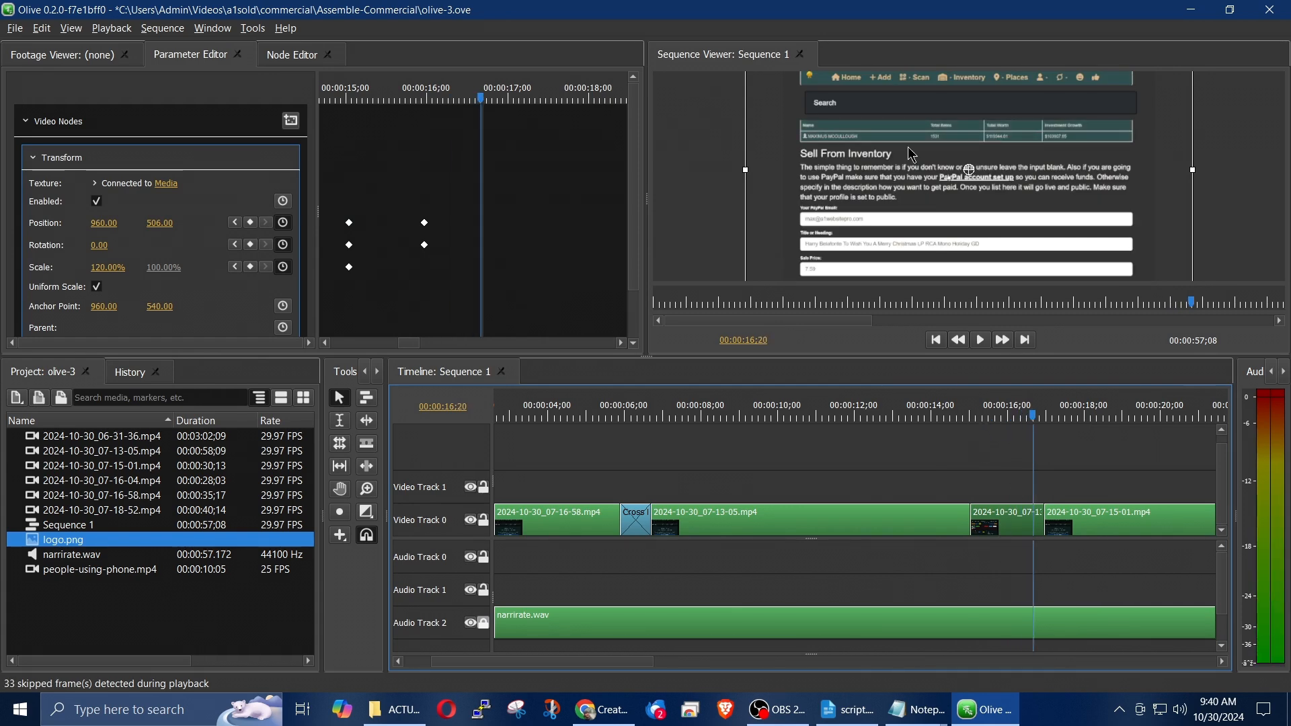
click(967, 418)
key(space)
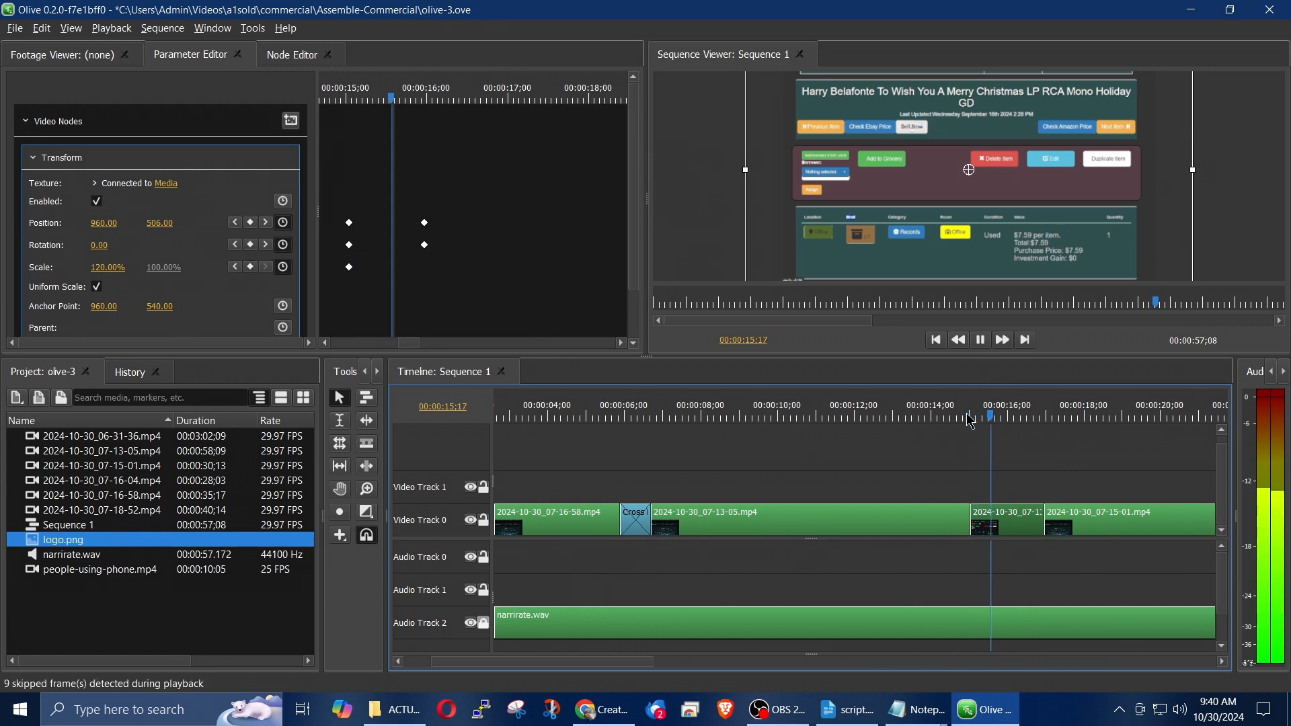
key(space)
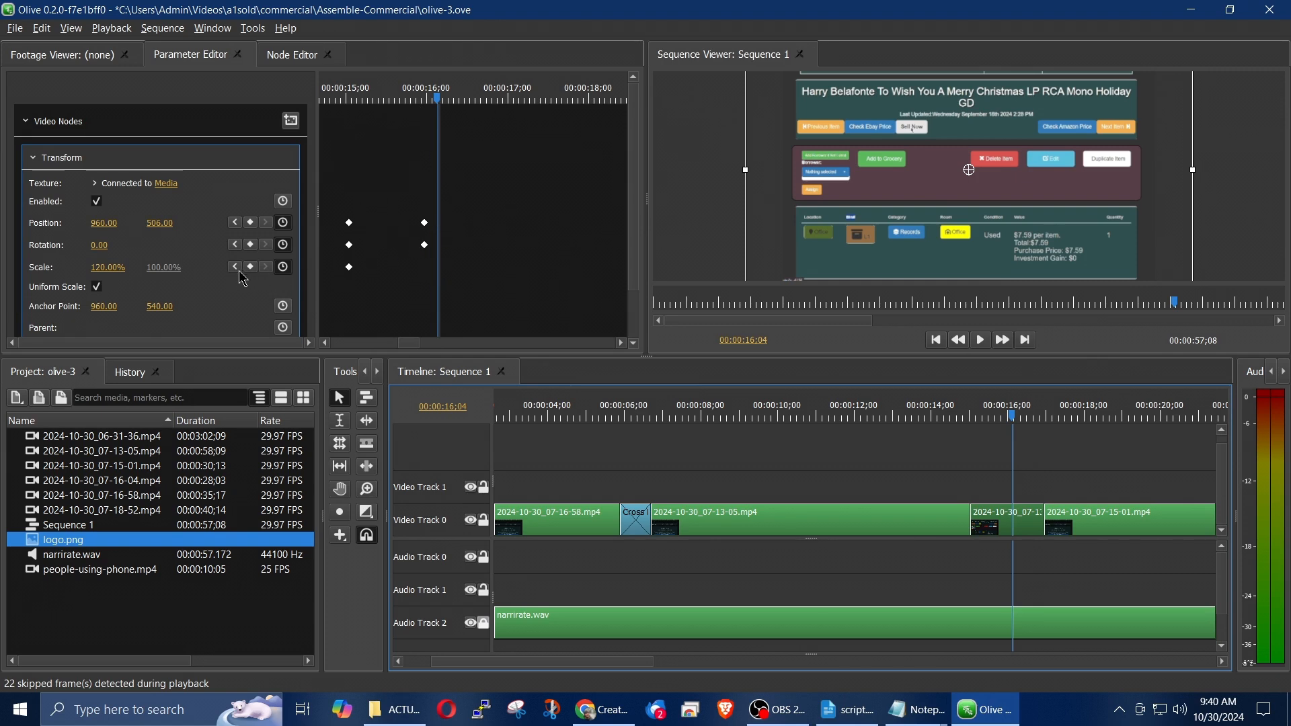
At the 00:00:15;29 keyframe, scale the short clip to 418% and reposition it to 1918, 1346 around the Sell Now button
click(235, 246)
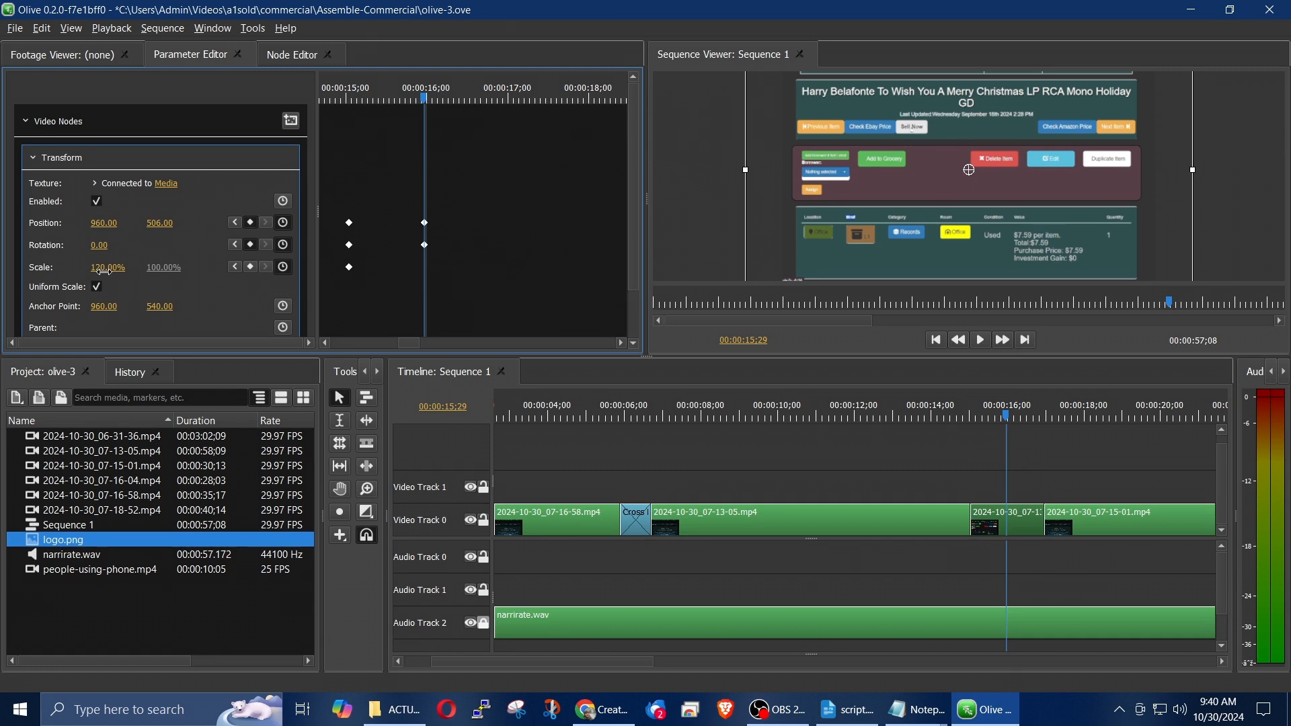
drag(104, 271, 344, 310)
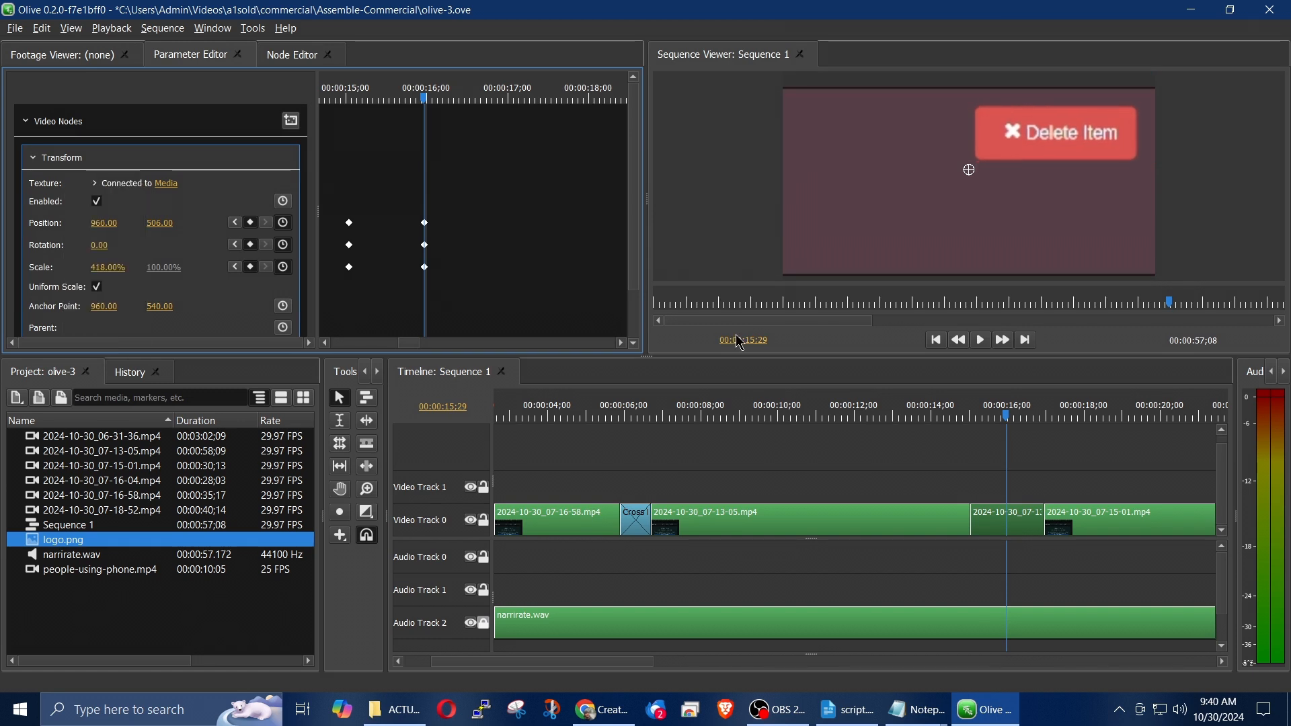
drag(821, 133, 964, 244)
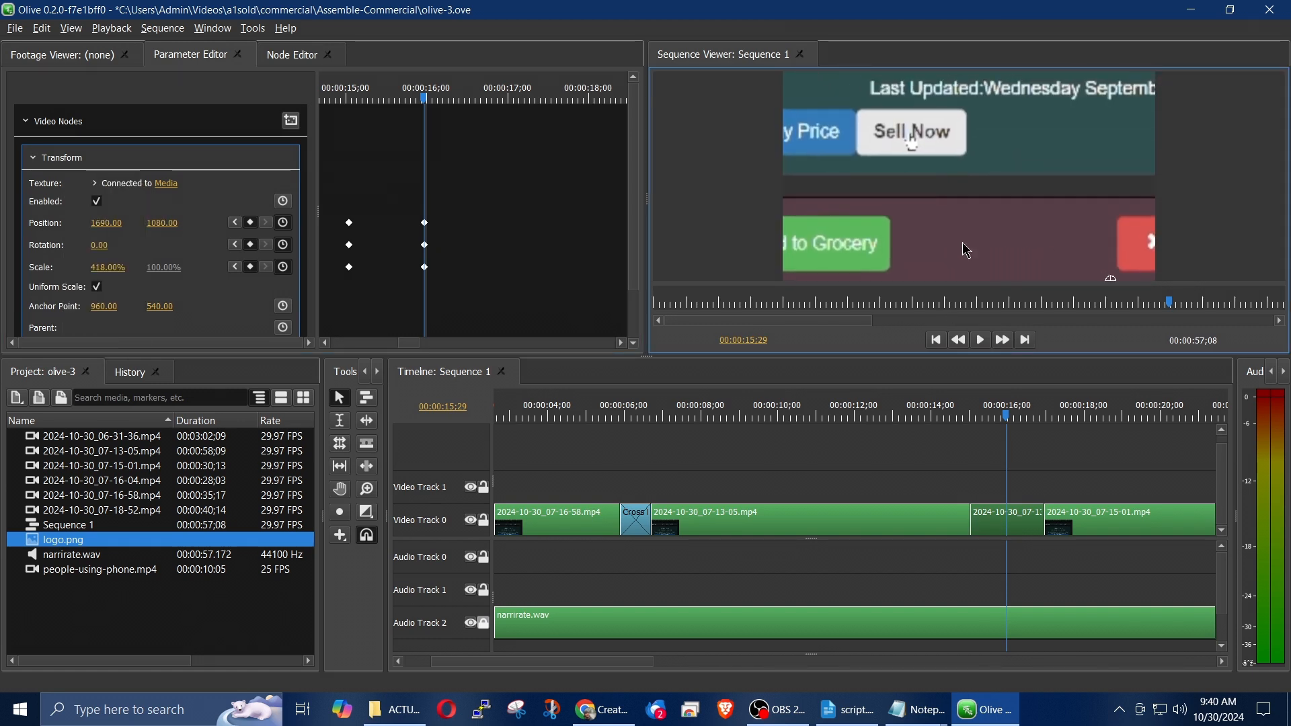
drag(905, 157, 949, 210)
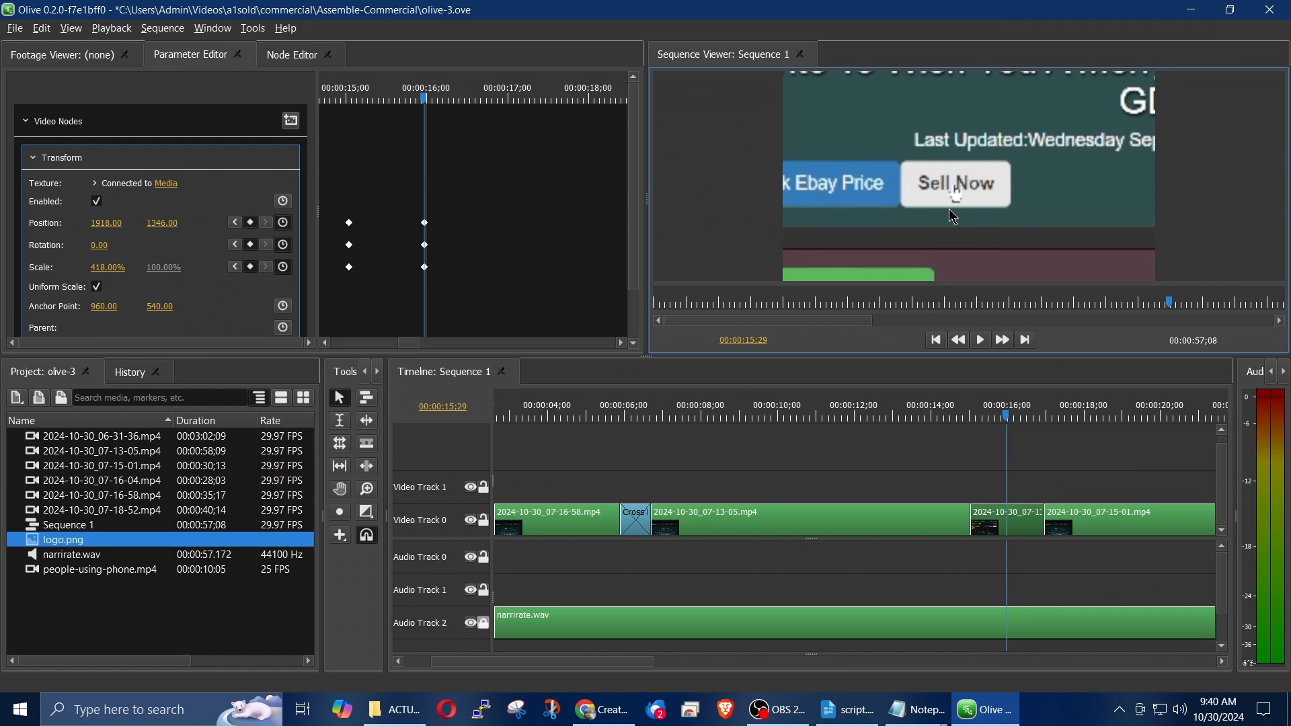
Play the zoom onto the Sell Now button from just before the short clip to past its end
click(953, 417)
key(space)
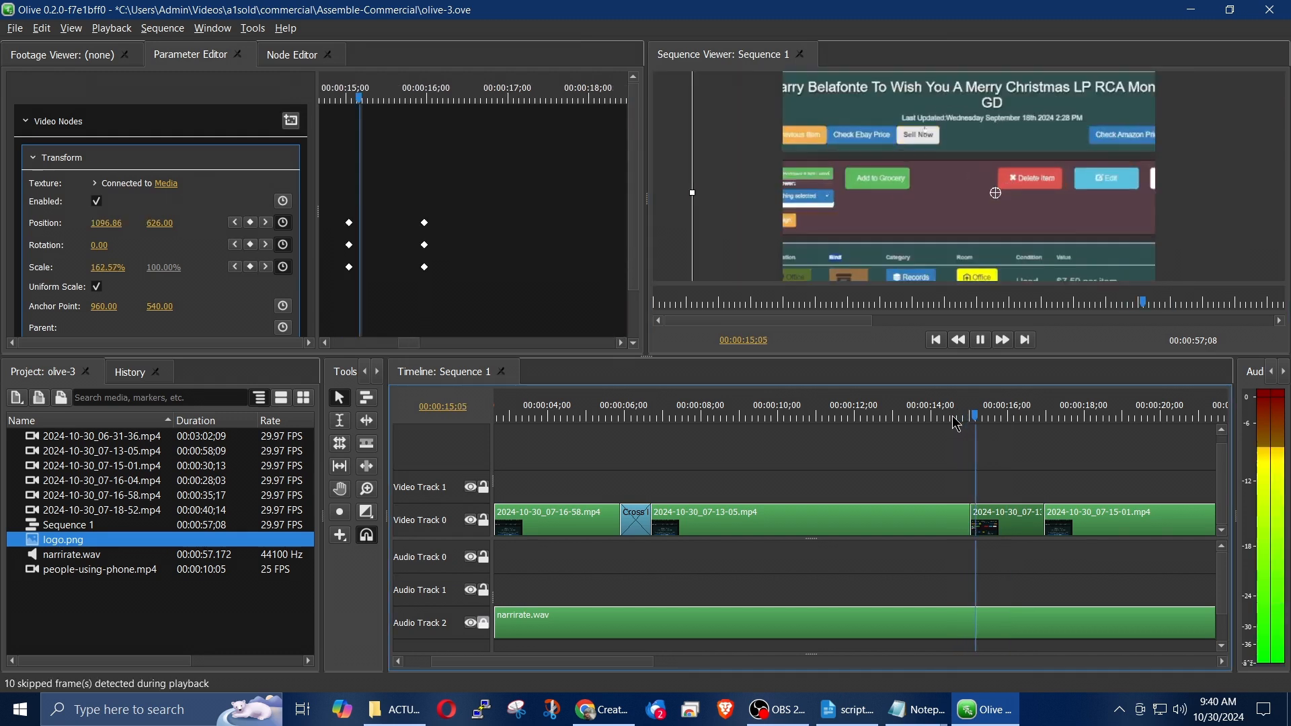
key(space)
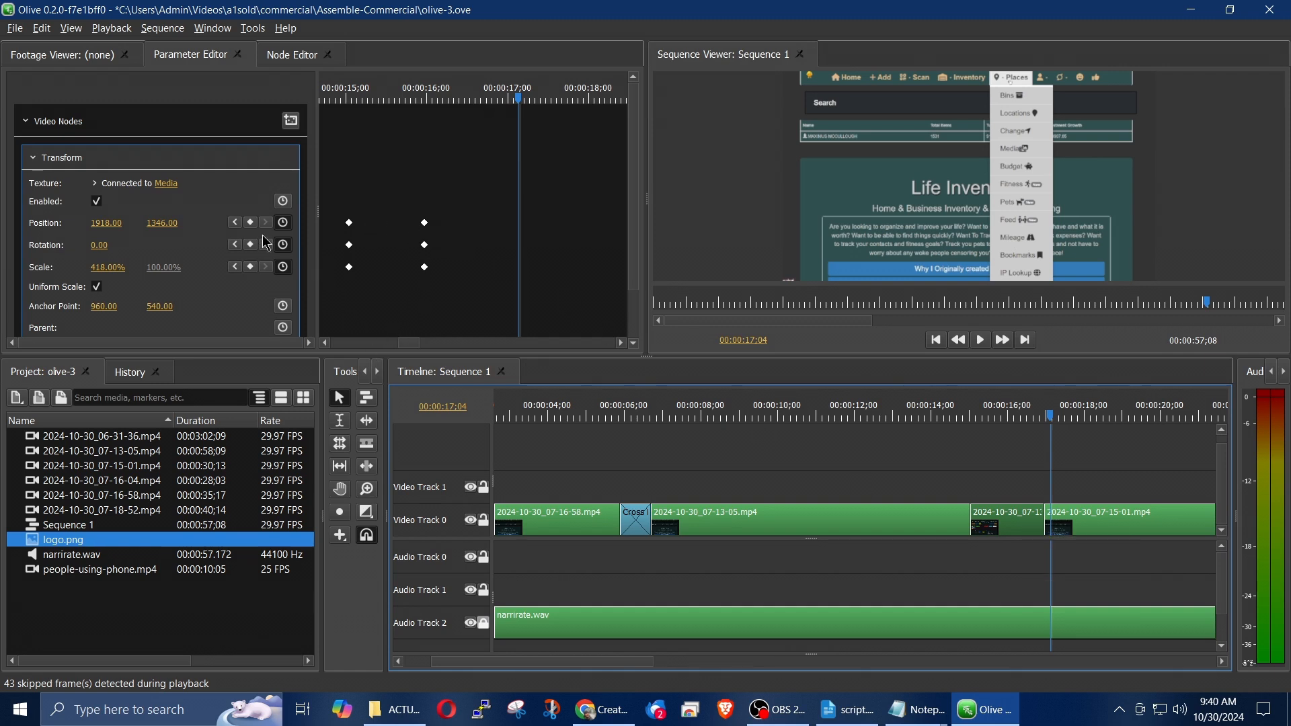
At 00:00:16;22, set the short clip's position to 960, 504 and scale to 120%, and play the zoom from just before the clip
click(235, 222)
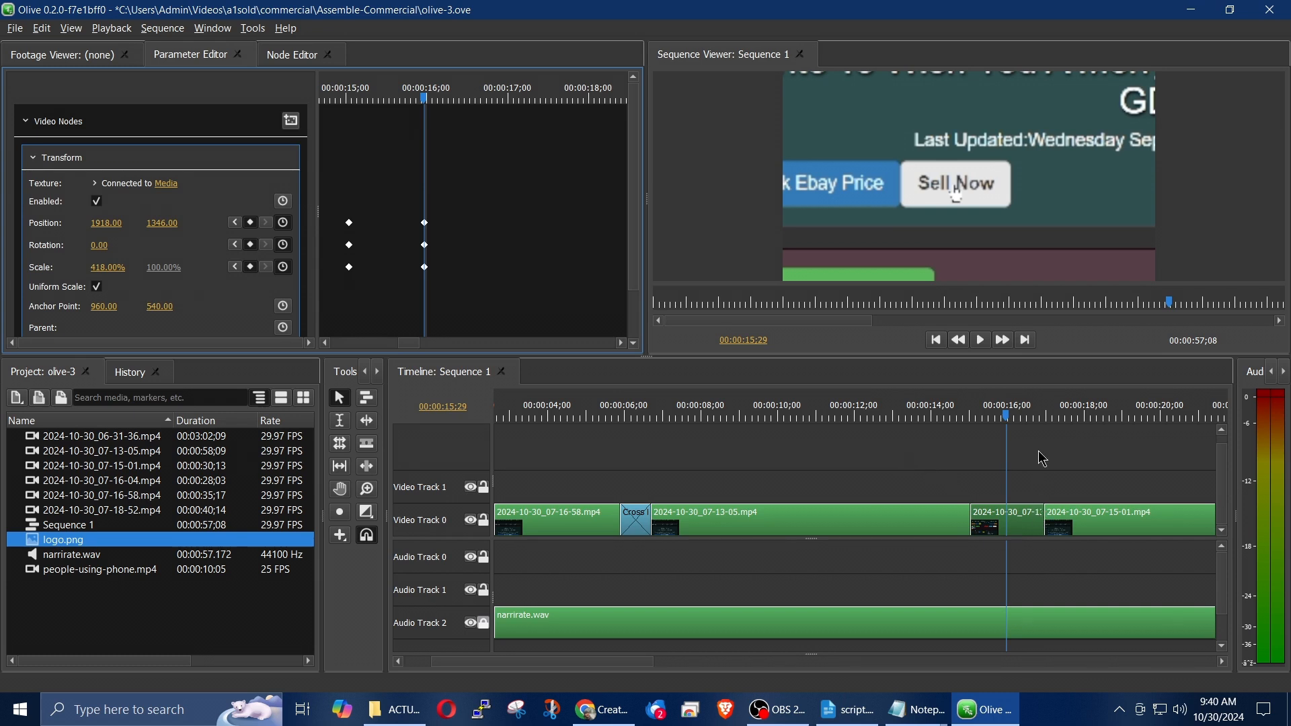
click(1038, 417)
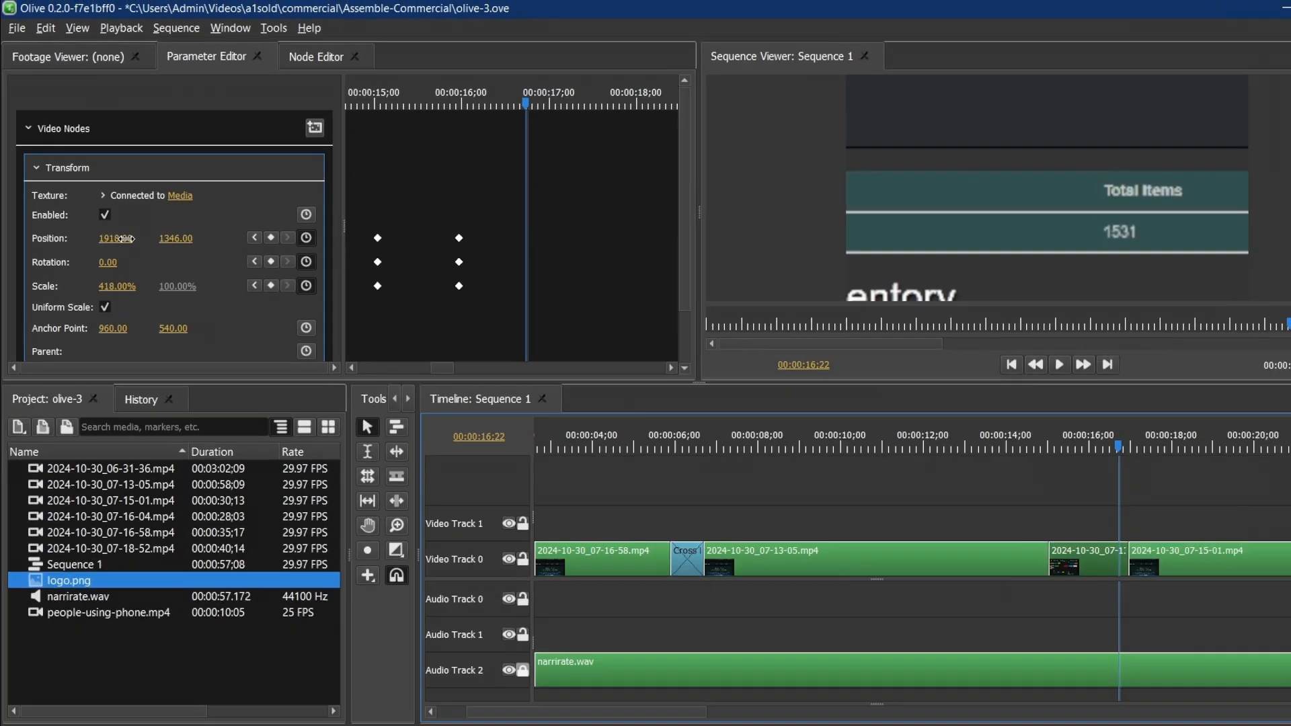
click(235, 418)
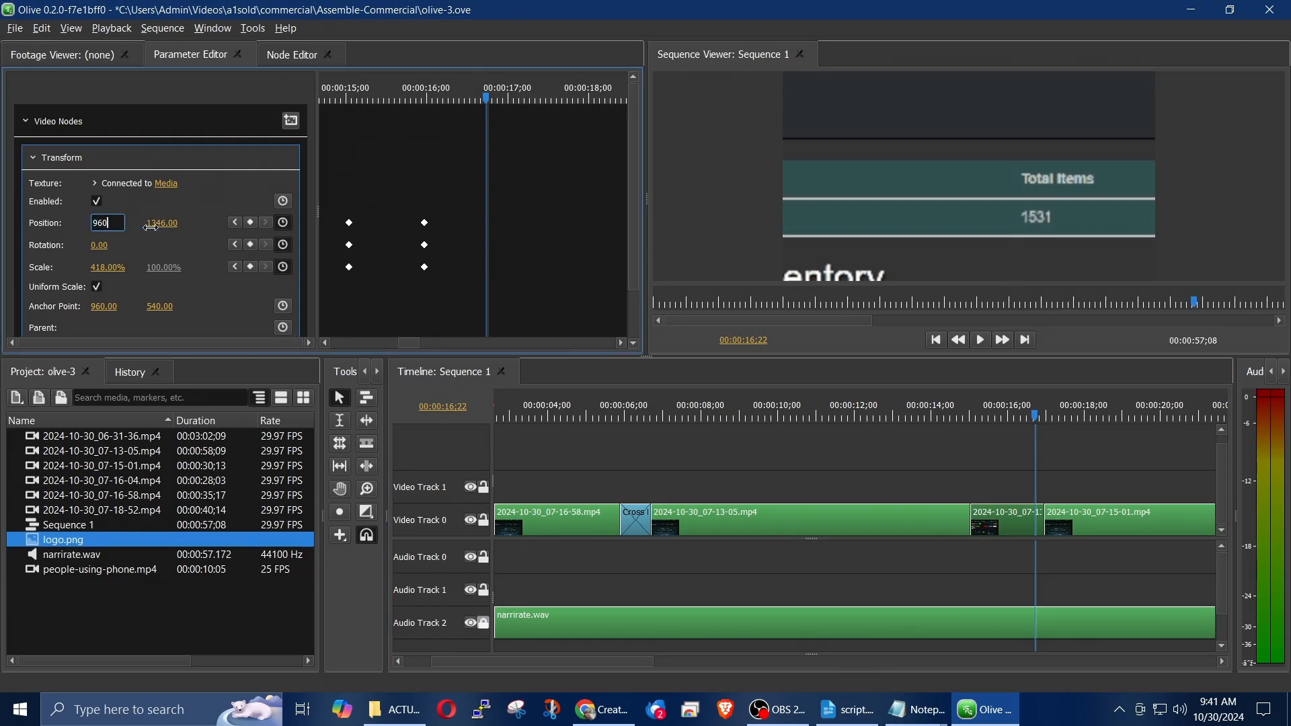
click(150, 227)
text(50)
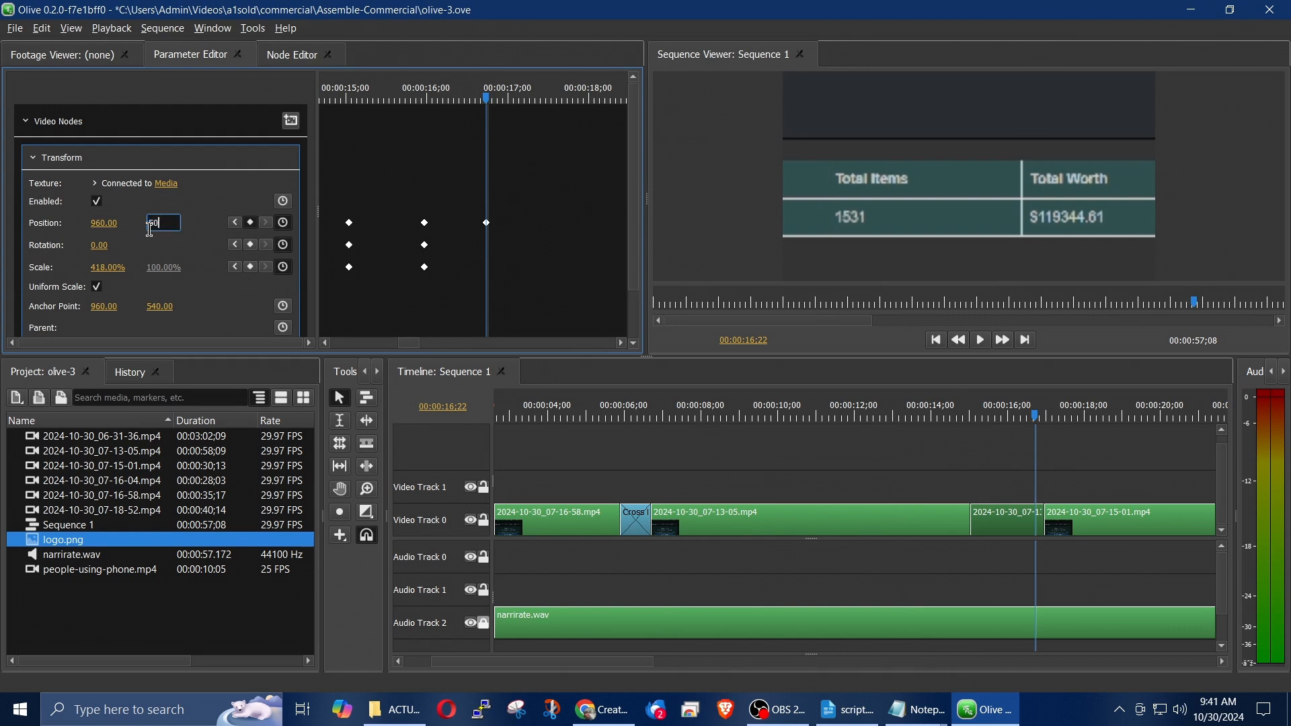
text(4)
click(111, 269)
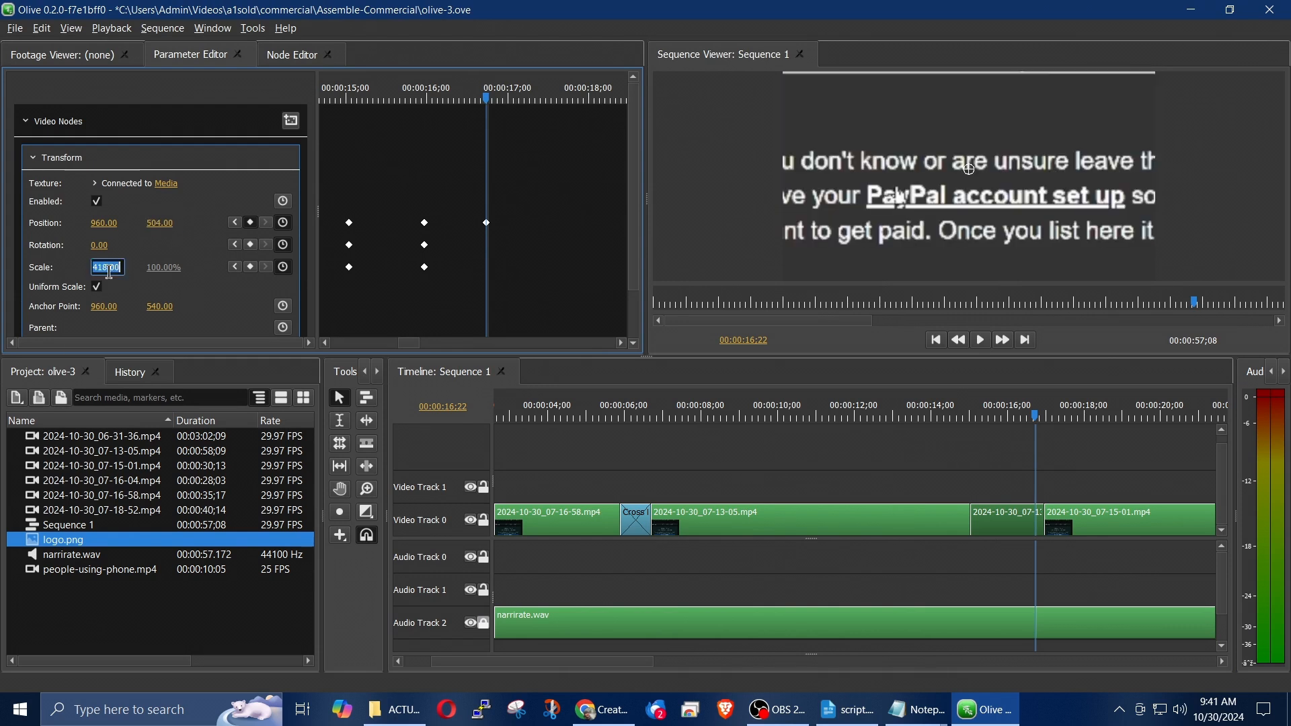
text(120)
key(Return)
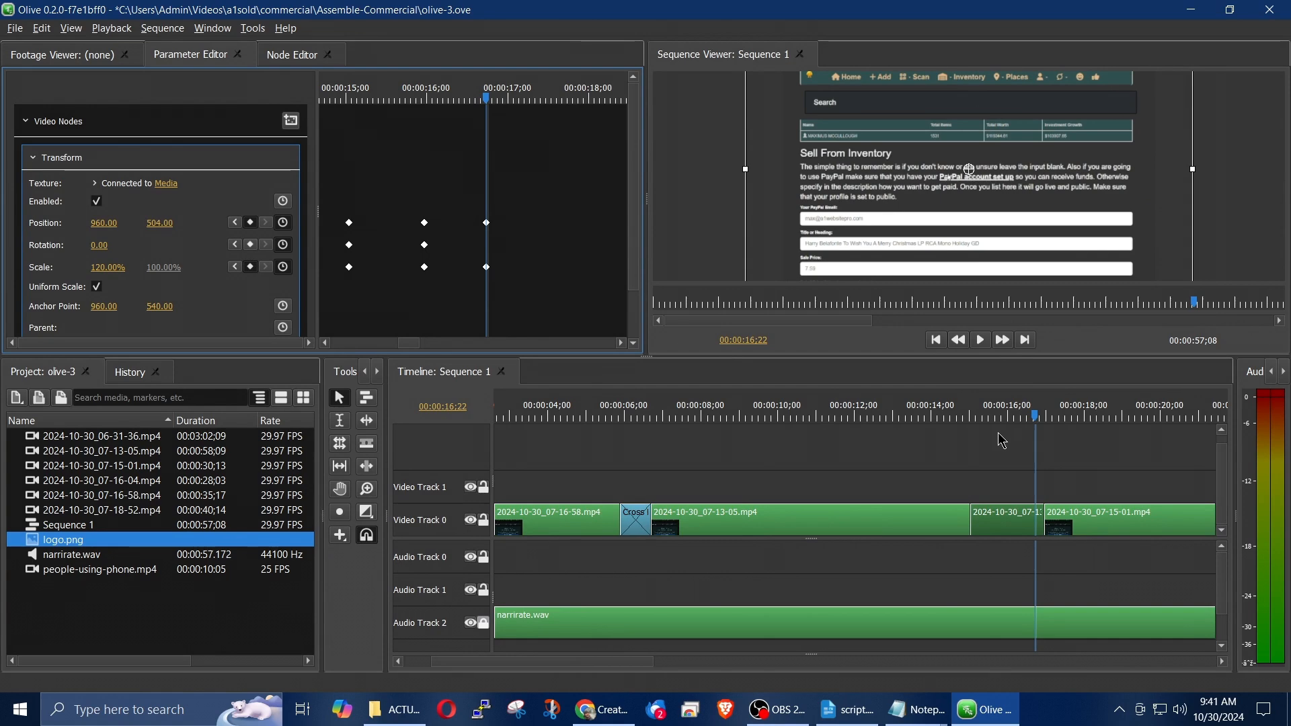
click(957, 414)
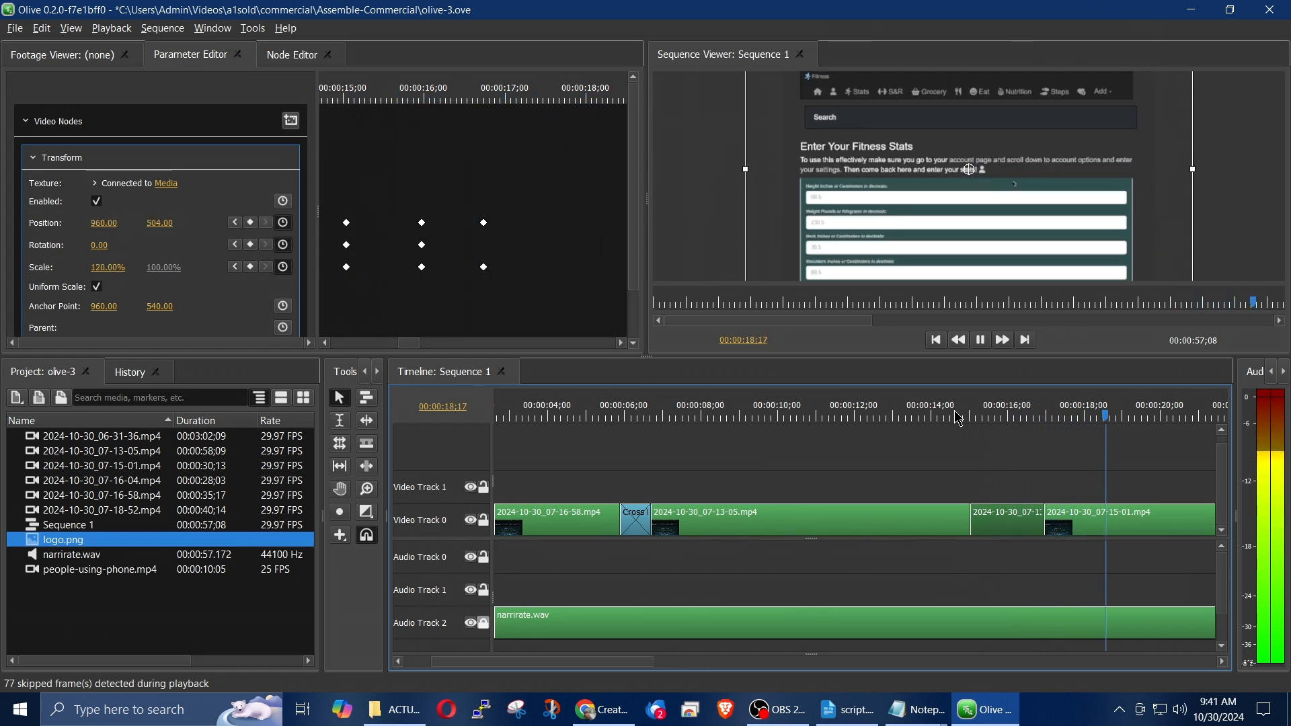
key(space)
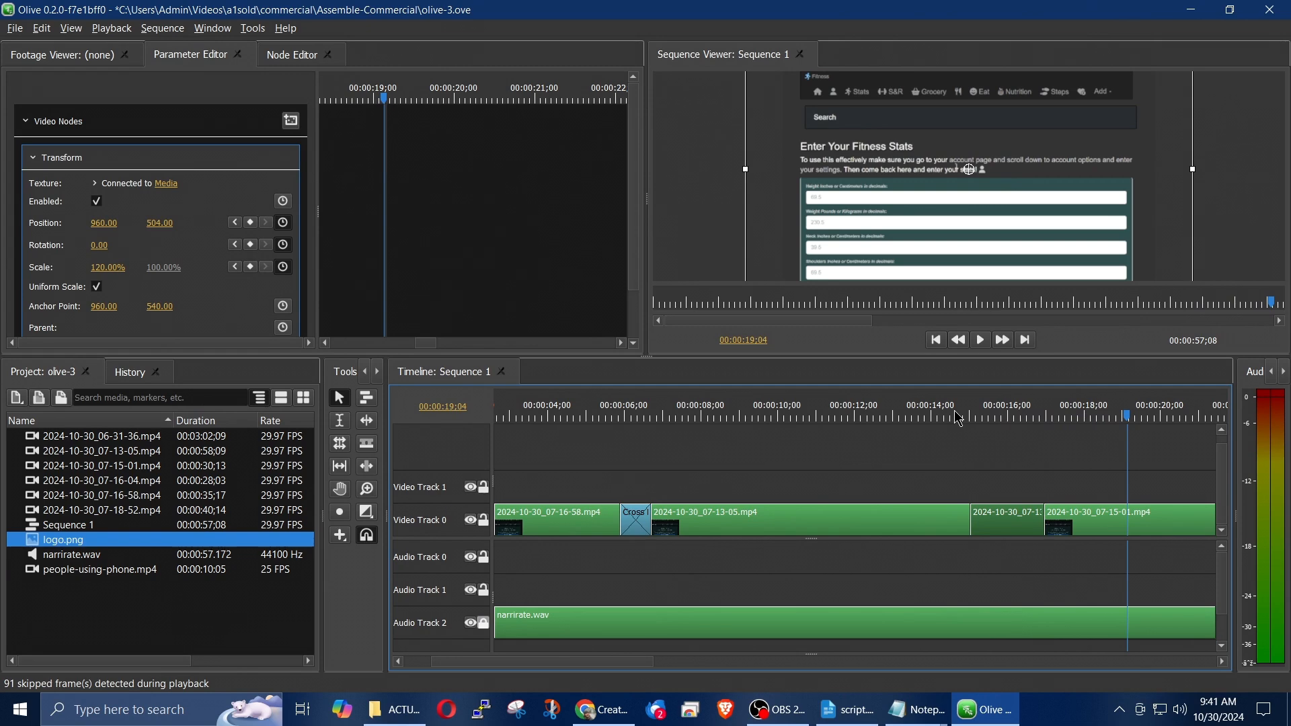
key(space)
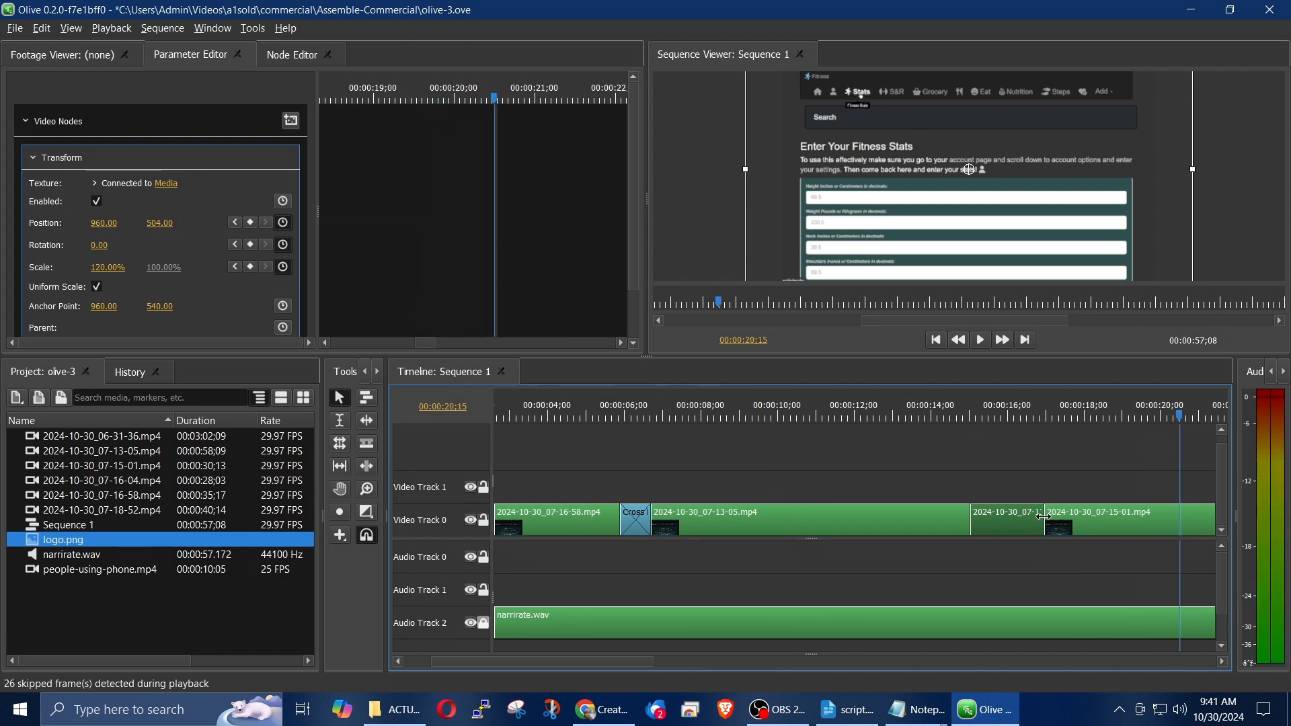
Add a Cross Dissolve between the short clip and 2024-10-30_07-15-01.mp4, and play through it from 00:00:14;21 to 00:00:25;29
click(369, 521)
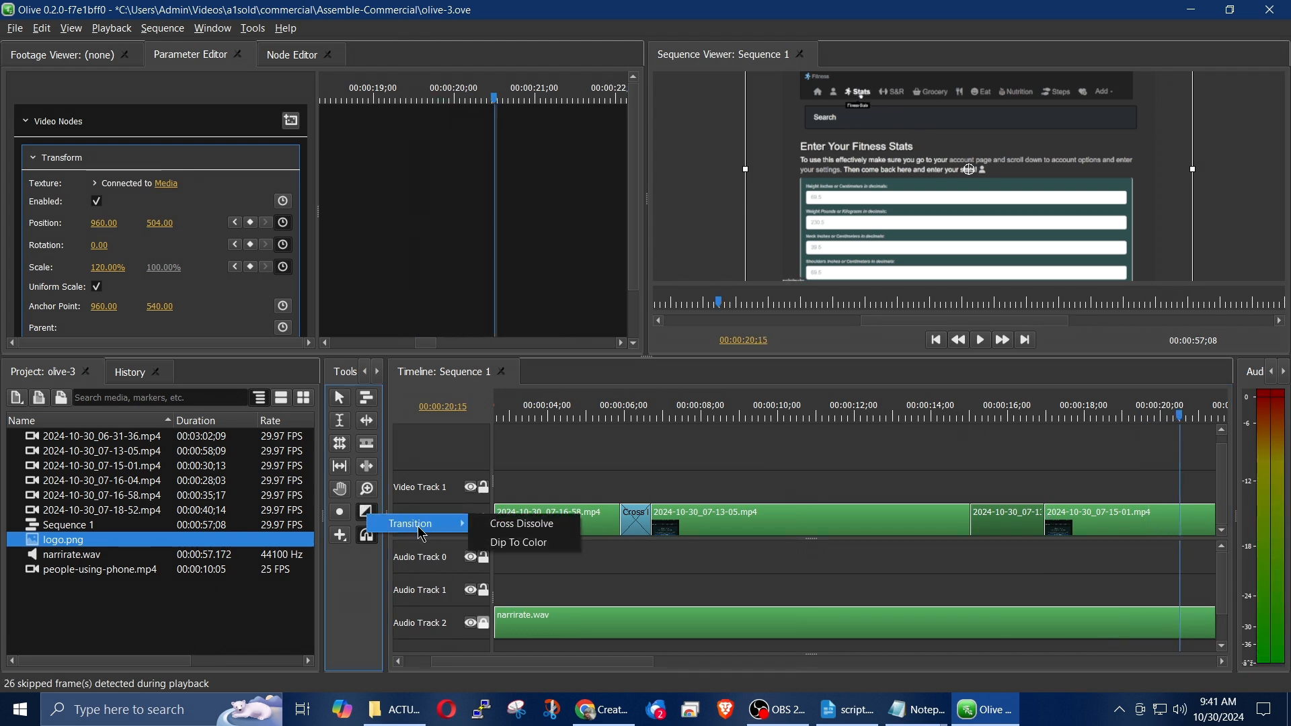
click(518, 529)
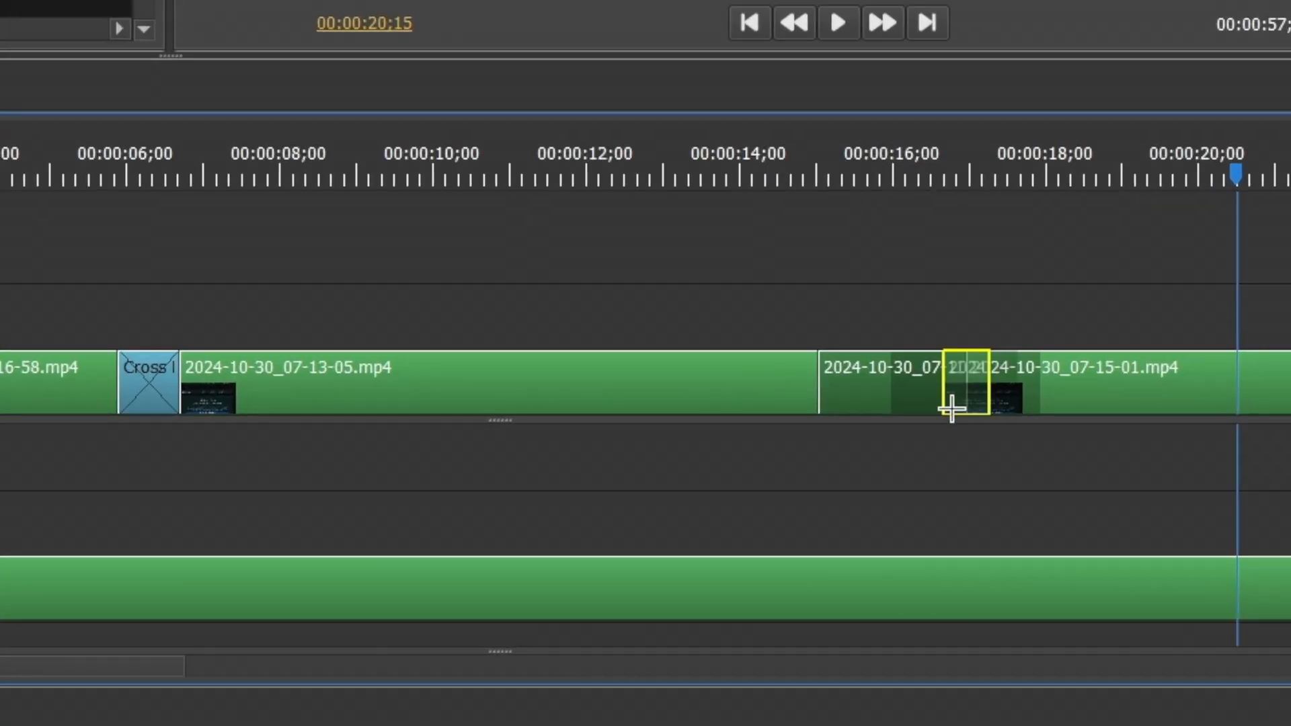
click(952, 408)
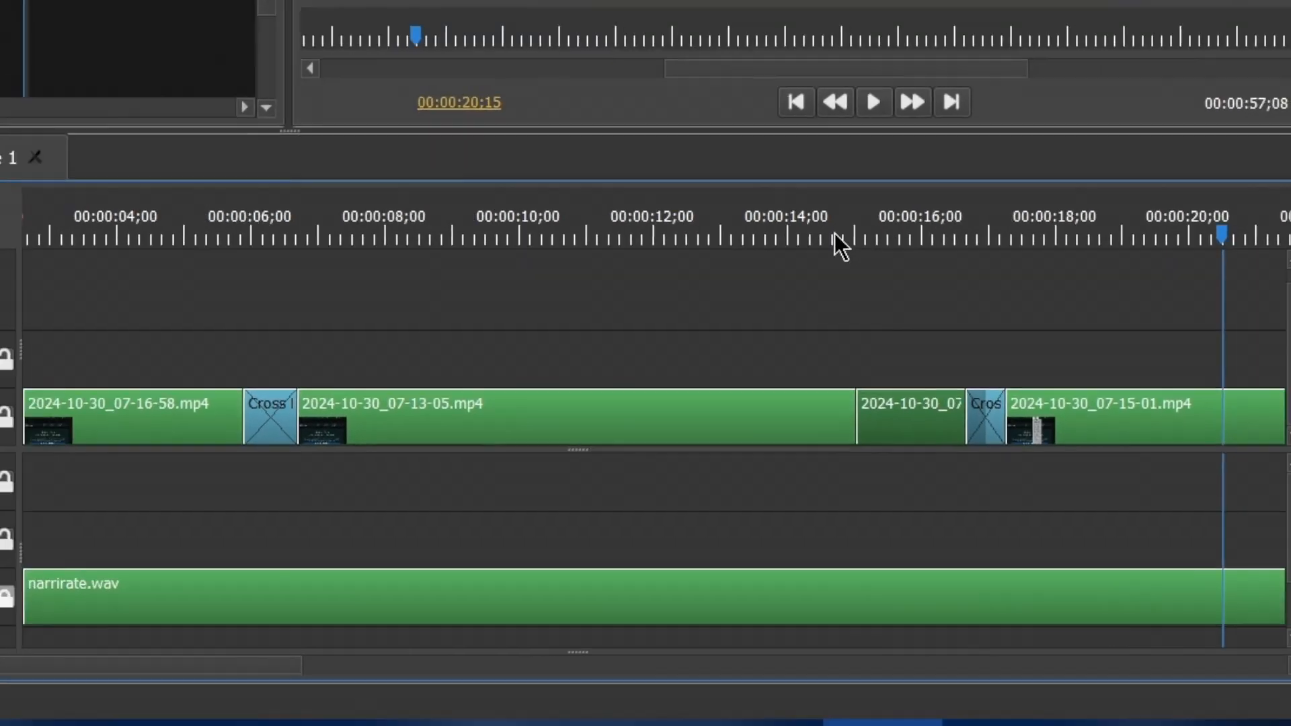
click(794, 172)
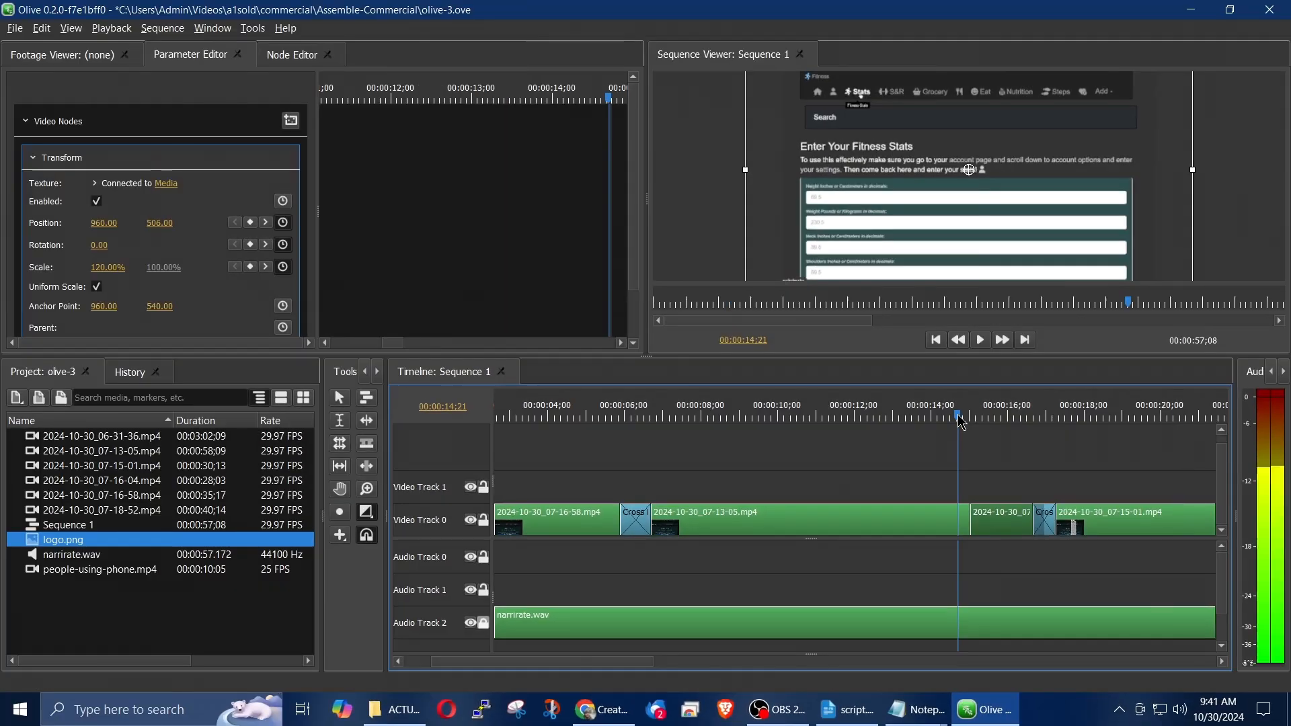
key(space)
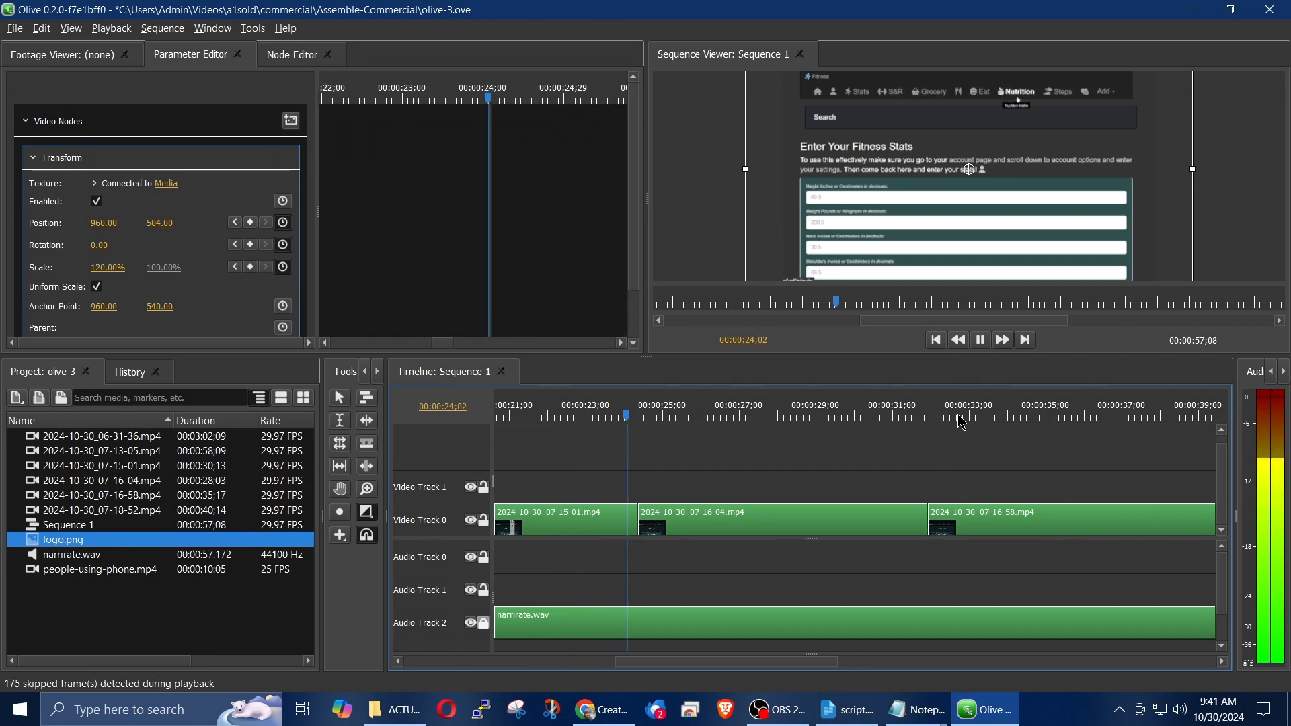
key(space)
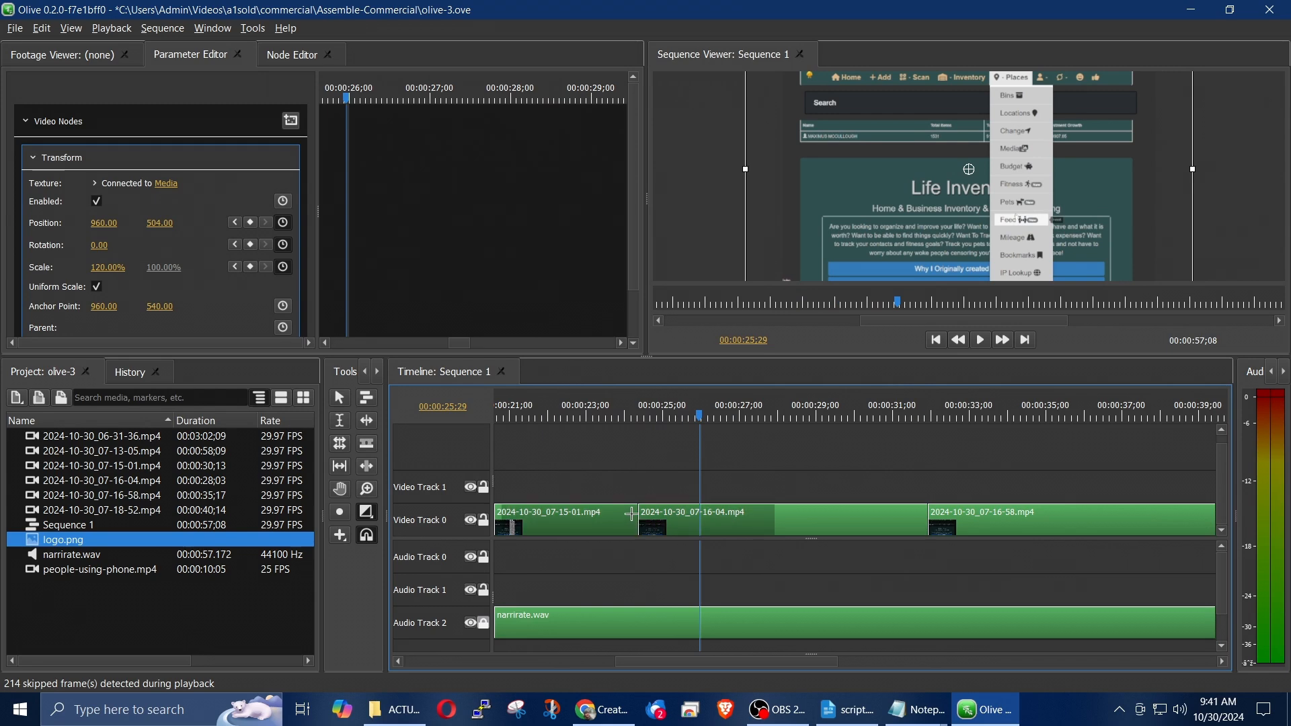
Add a Cross Dissolve across the cut from 2024-10-30_07-15-01.mp4 to 2024-10-30_07-16-04.mp4 and play from just before it to 00:00:33;19
drag(626, 516, 657, 518)
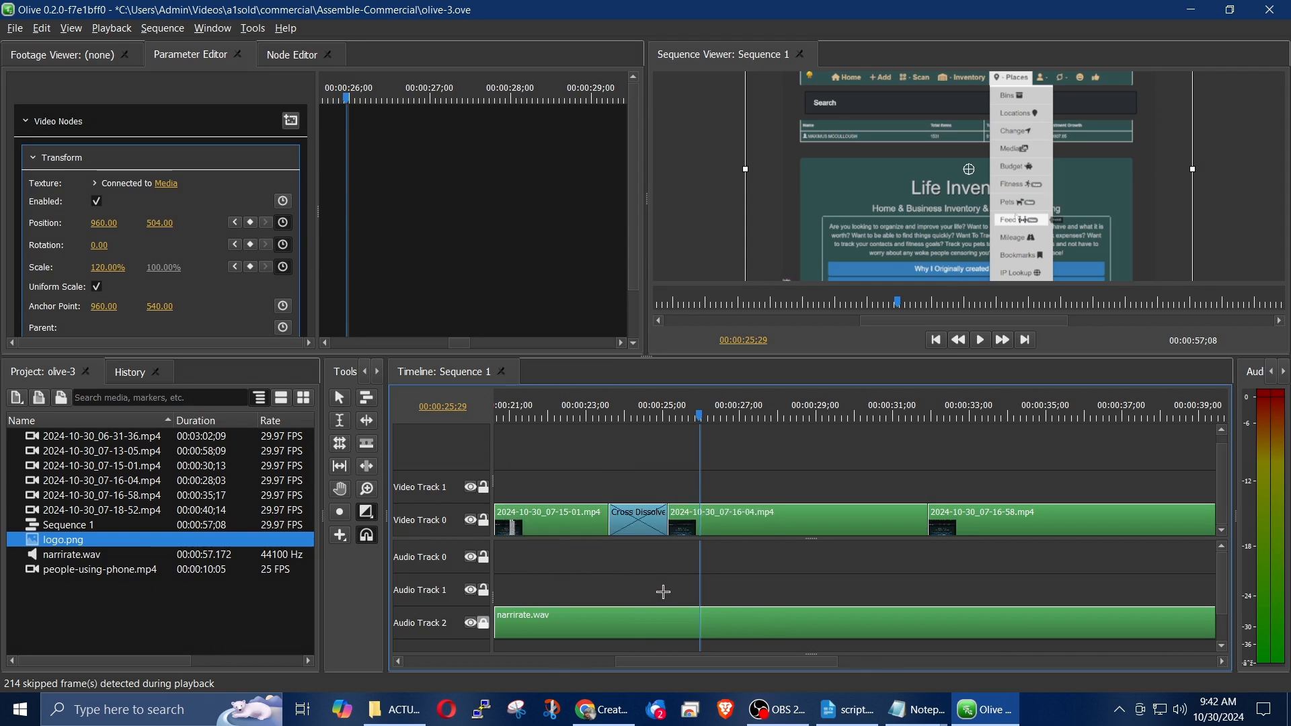
click(582, 422)
key(space)
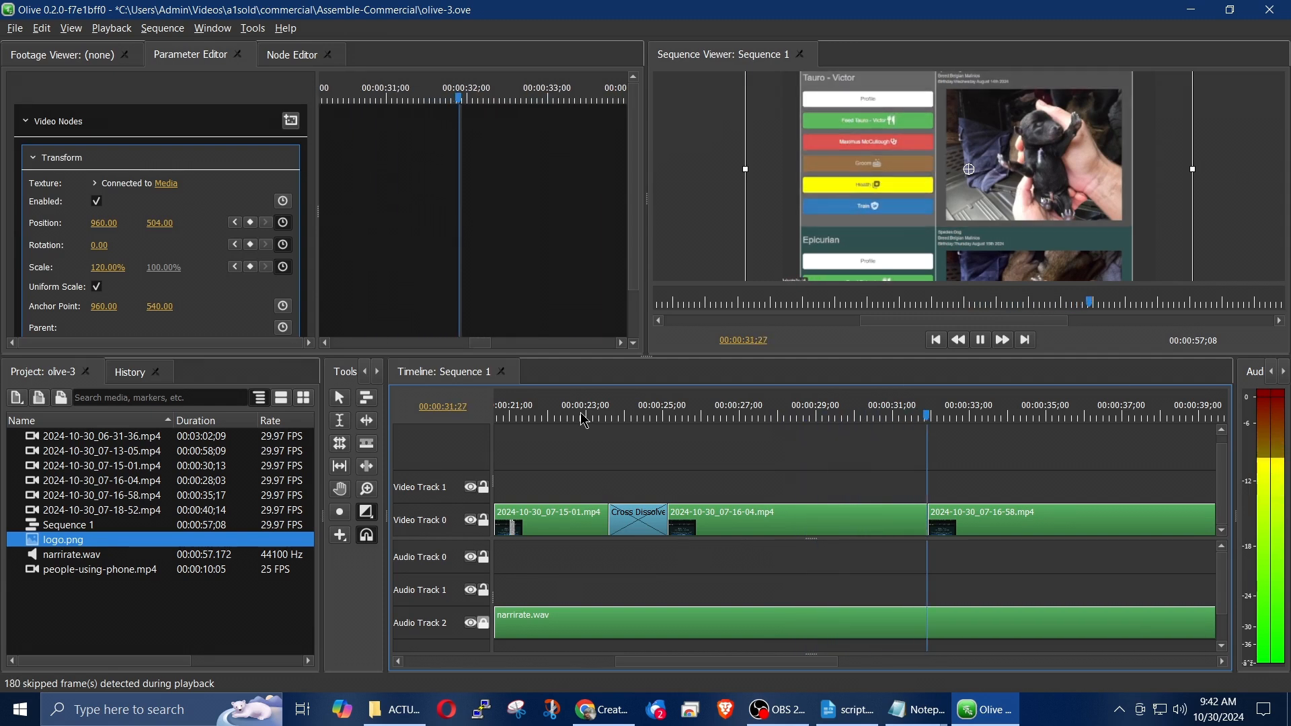
key(space)
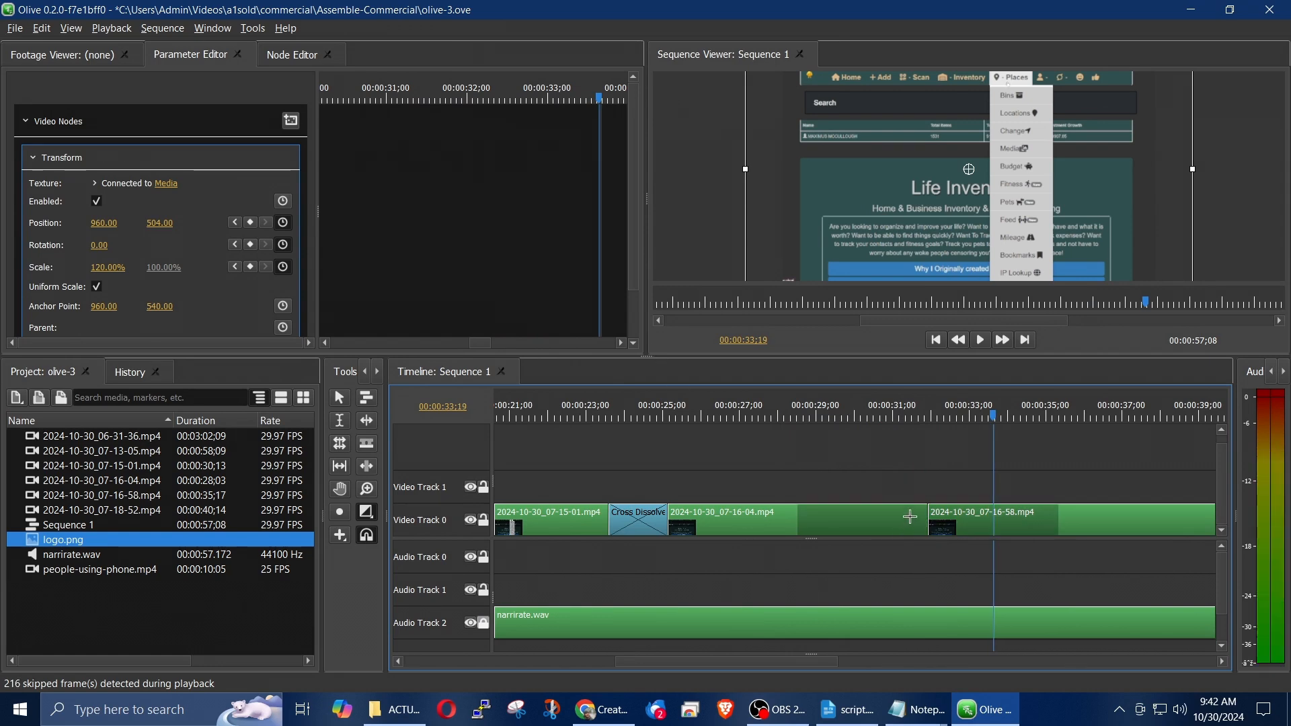
Add a Cross Dissolve spanning both sides of the cut from 2024-10-30_07-16-04.mp4 to 2024-10-30_07-16-58.mp4, and play through it to 00:00:42;16
drag(903, 520, 943, 523)
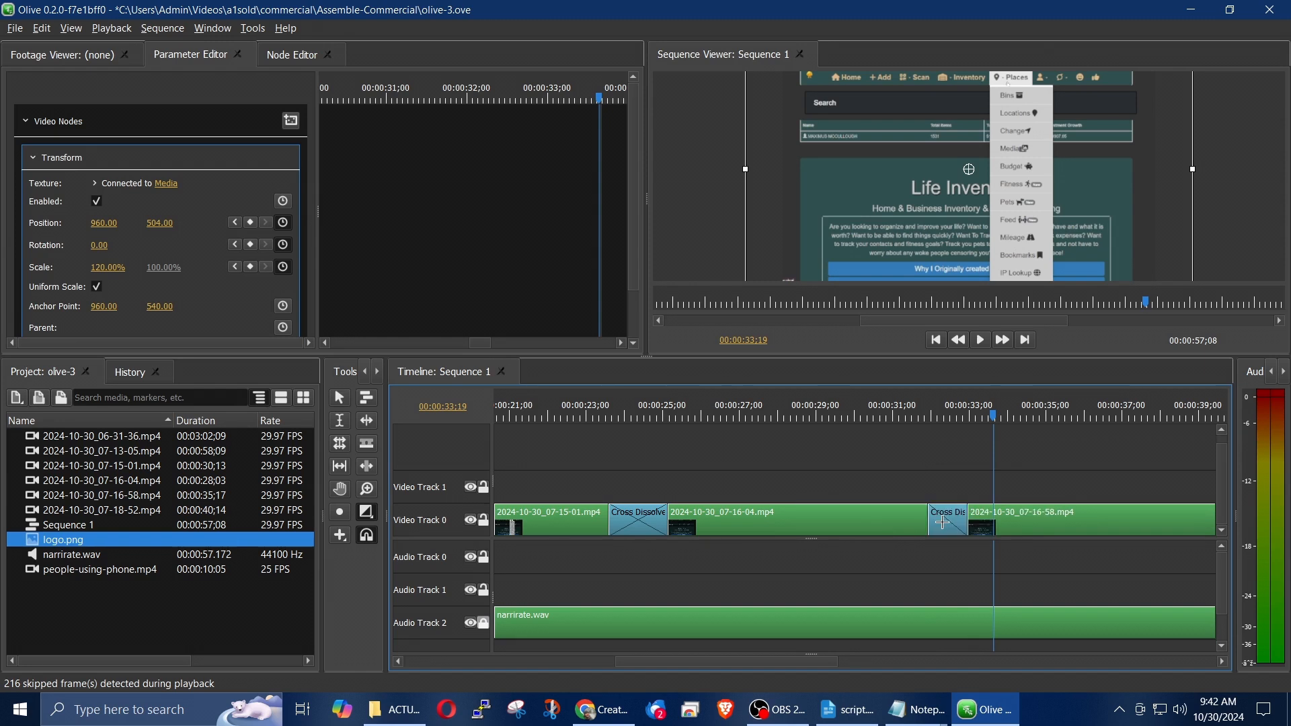
key(ctrl+z)
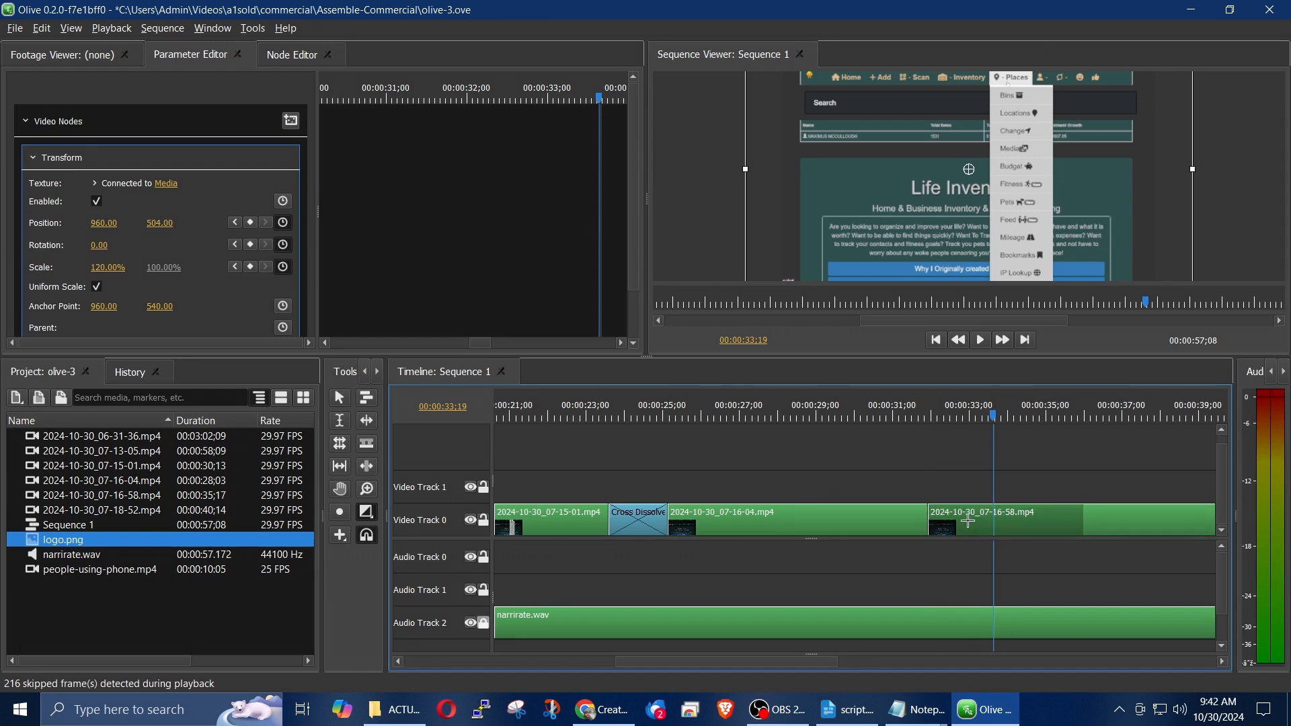
drag(953, 521, 919, 534)
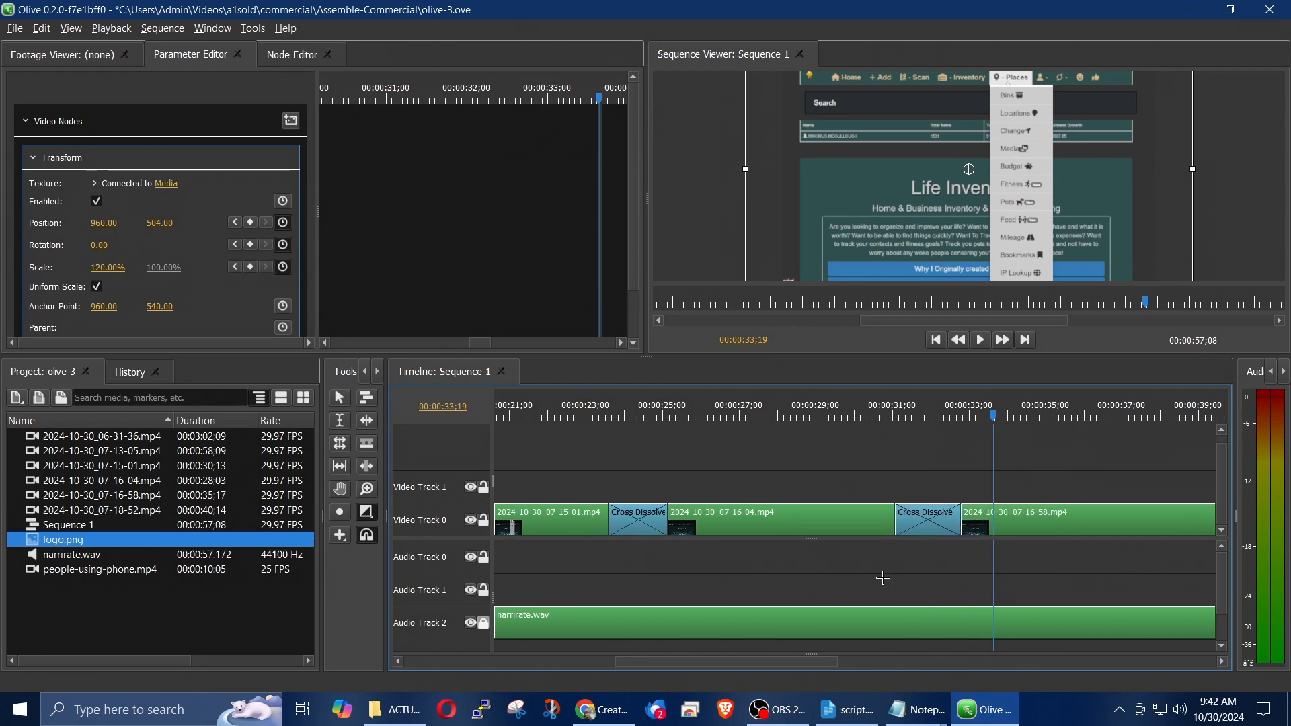
click(879, 417)
key(space)
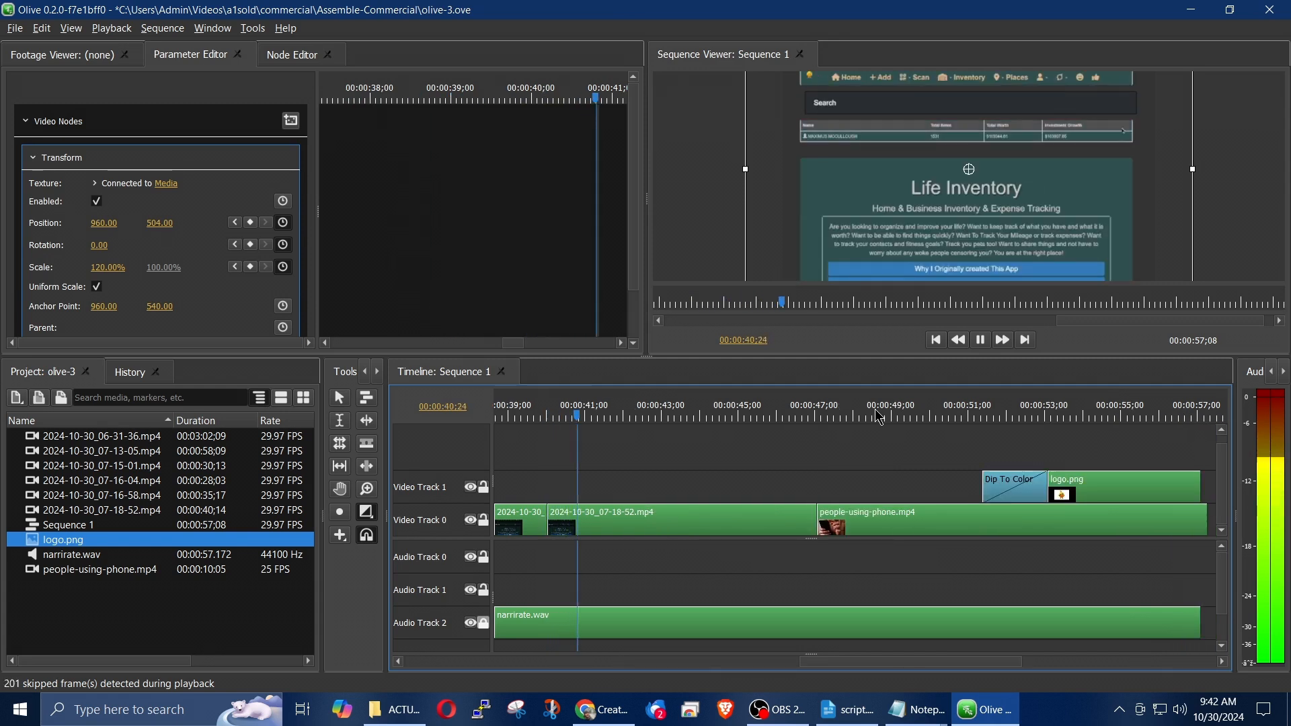
key(space)
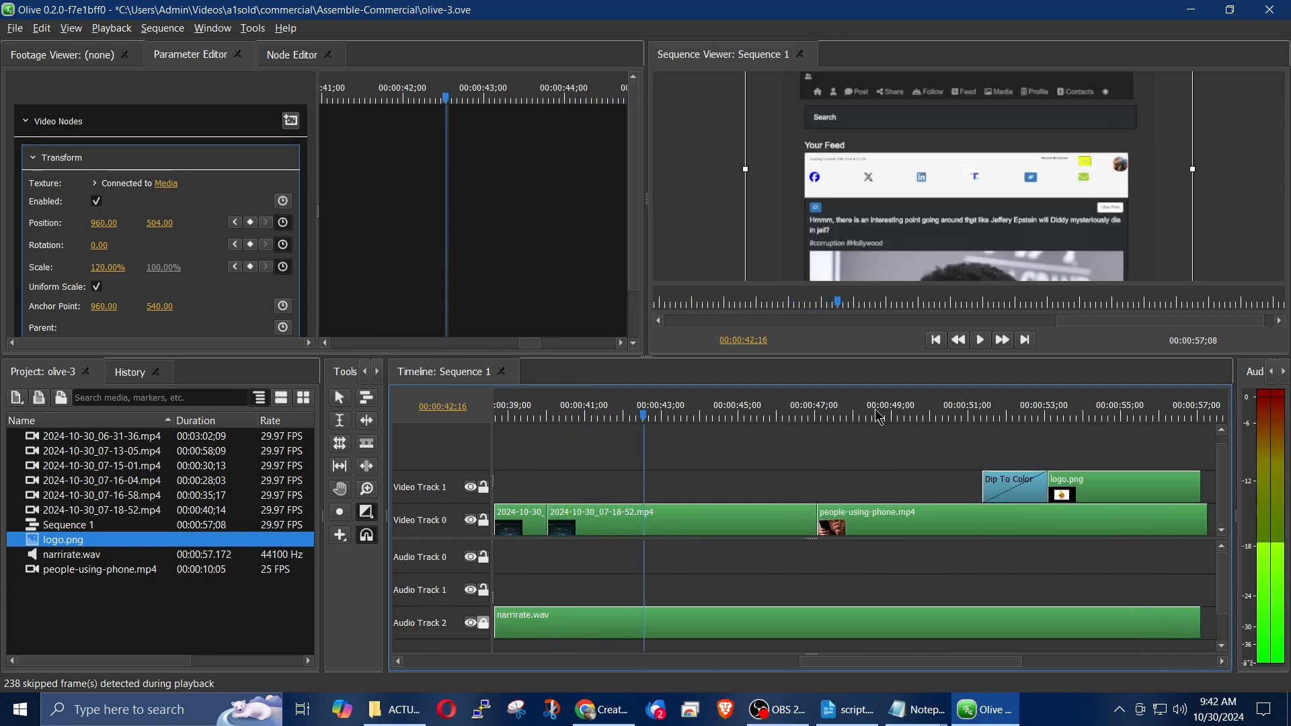
Add a Cross Dissolve between 2024-10-30_07-16-58.mp4 and 2024-10-30_07-18-52.mp4, and play from just before it to 00:00:45;29
drag(830, 664, 774, 676)
drag(736, 526, 717, 526)
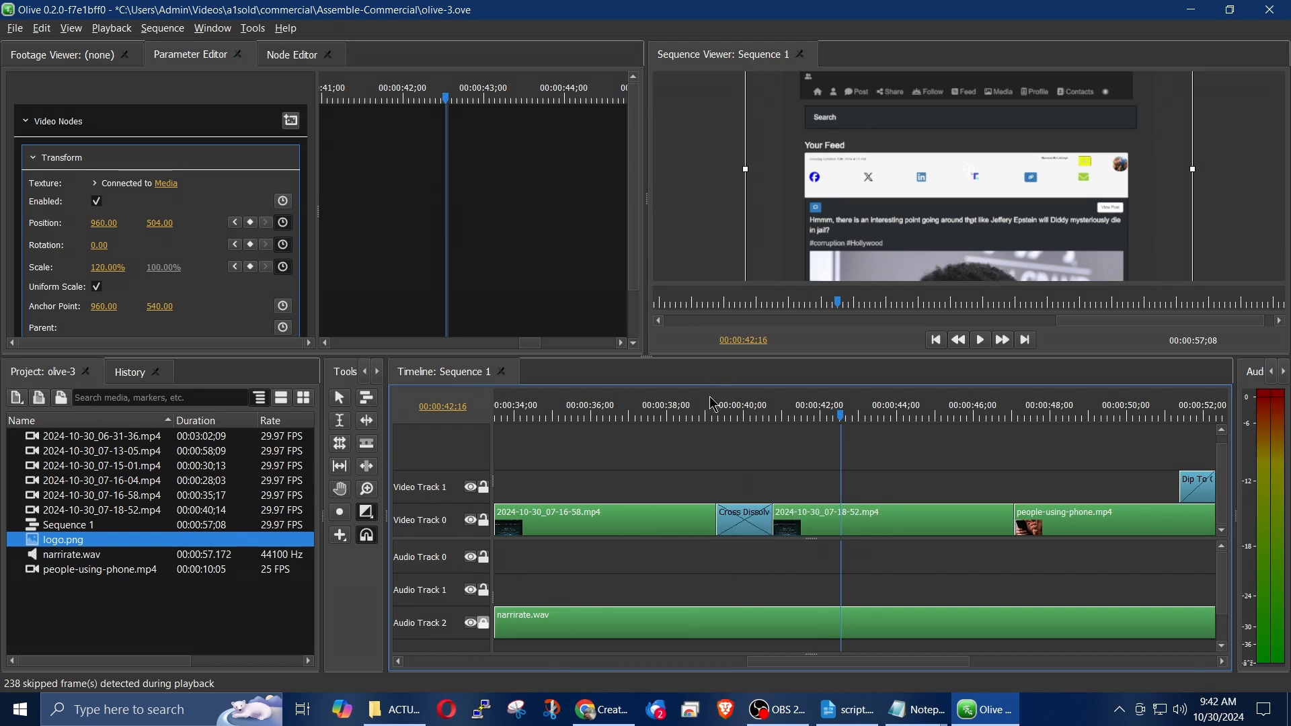
click(700, 417)
key(space)
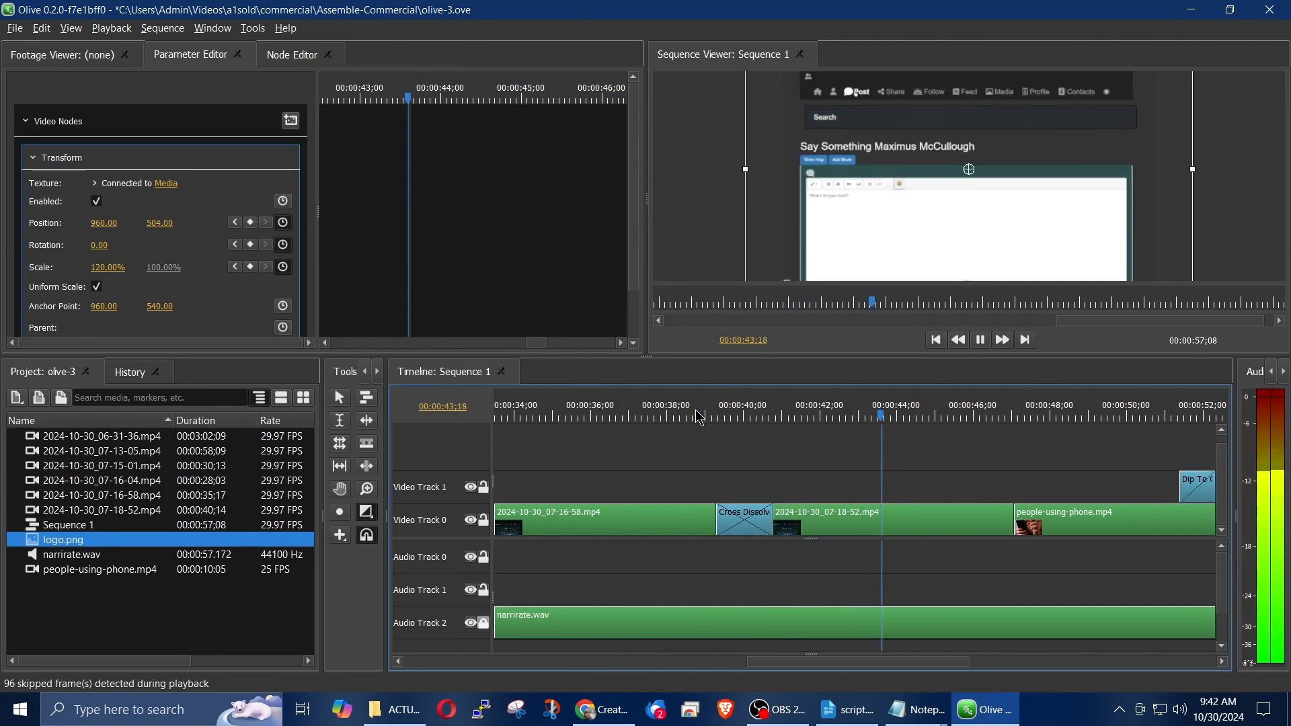
key(space)
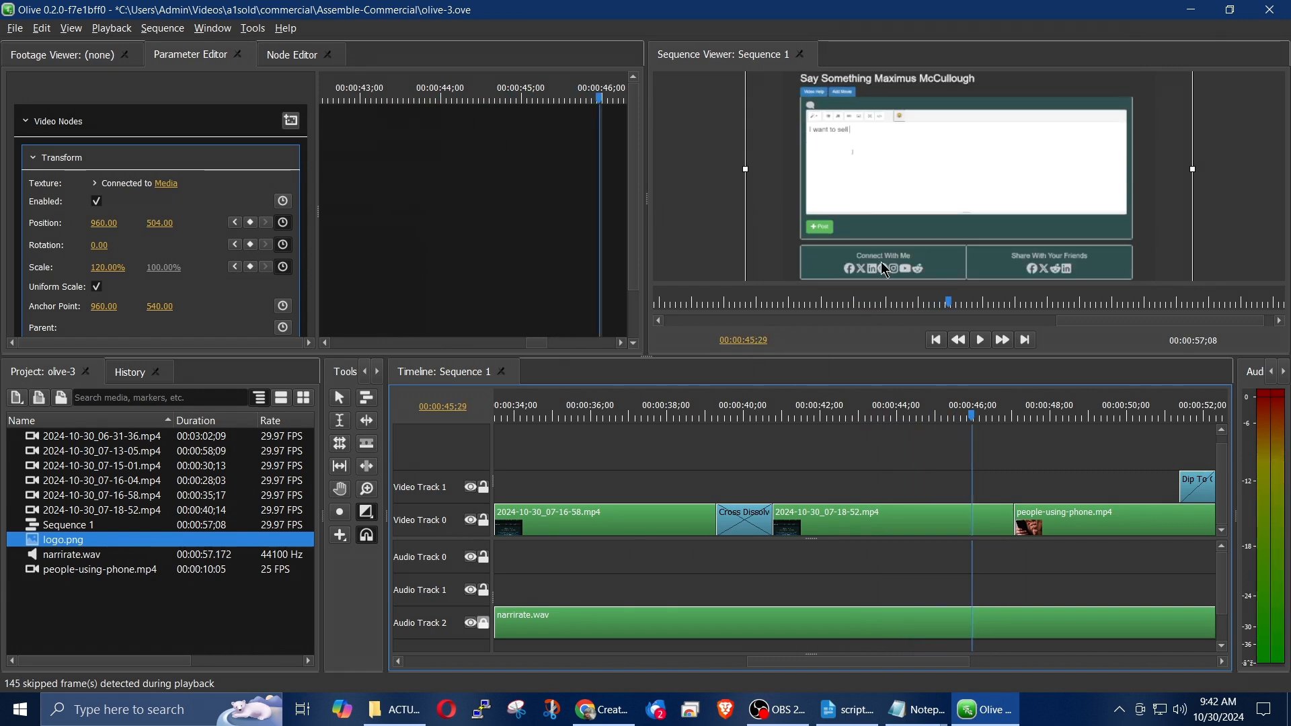
Place Position, Rotation and Scale keyframes at 00:00:45;10 in the currently loaded Transform parameters
click(948, 414)
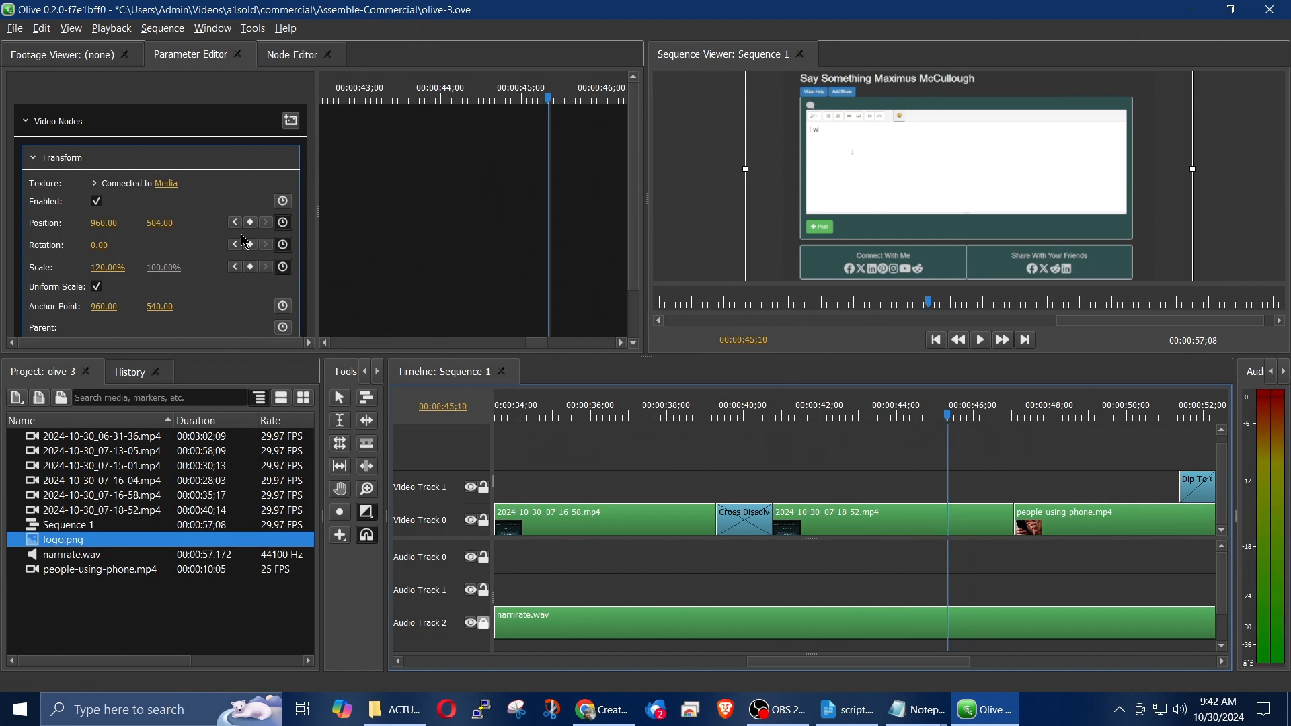
click(347, 401)
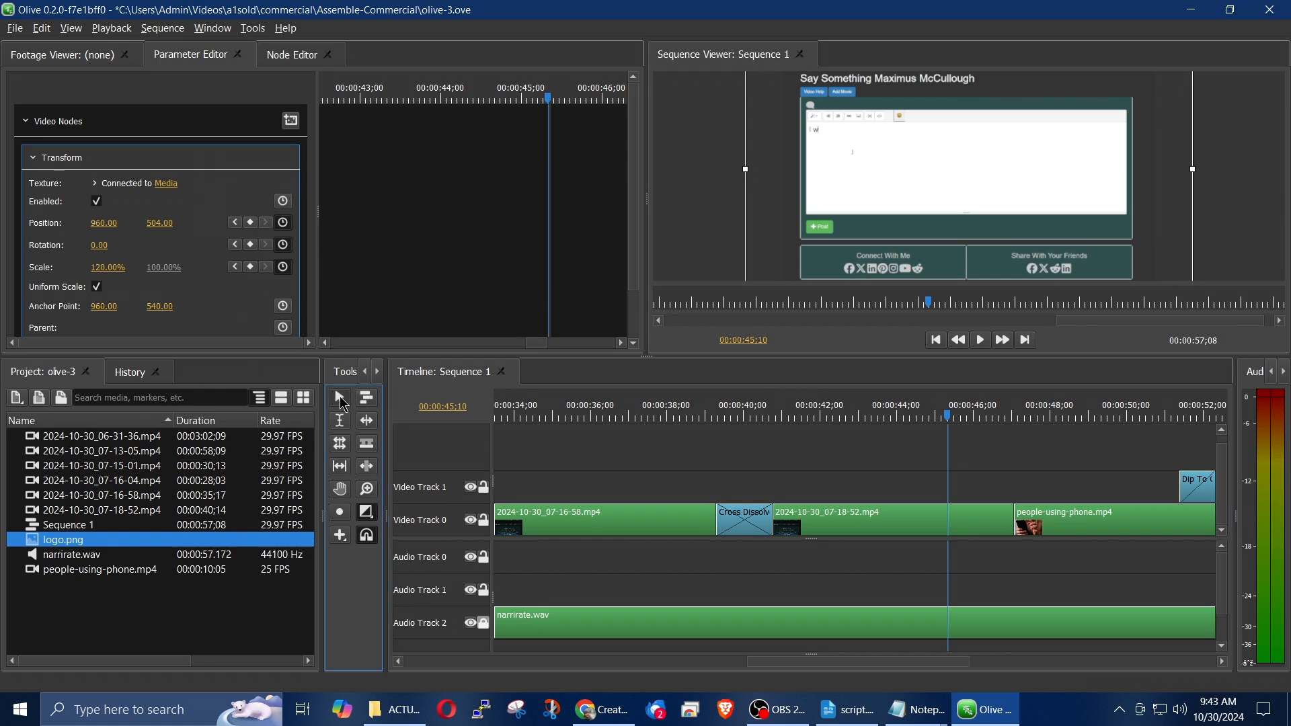
click(250, 223)
click(250, 245)
click(250, 267)
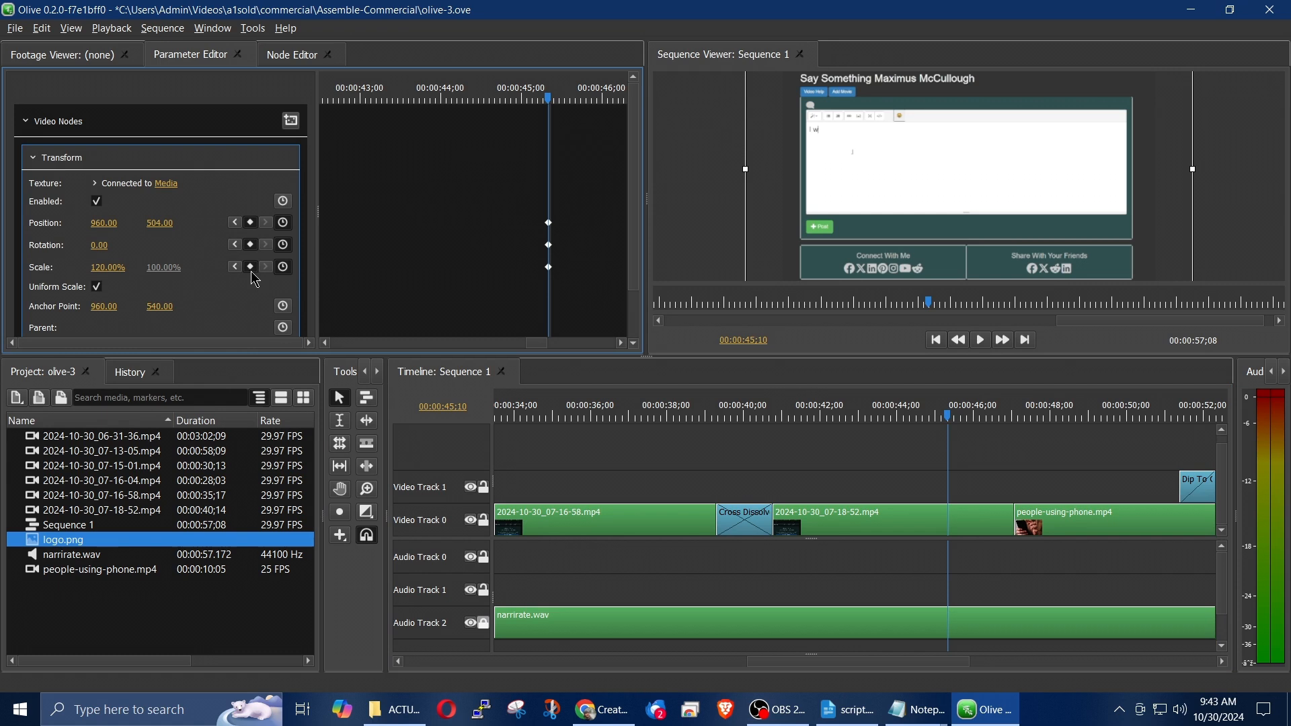
Play on to 00:00:46;13 and set the Scale there to 200% in the currently loaded Transform parameters
key(space)
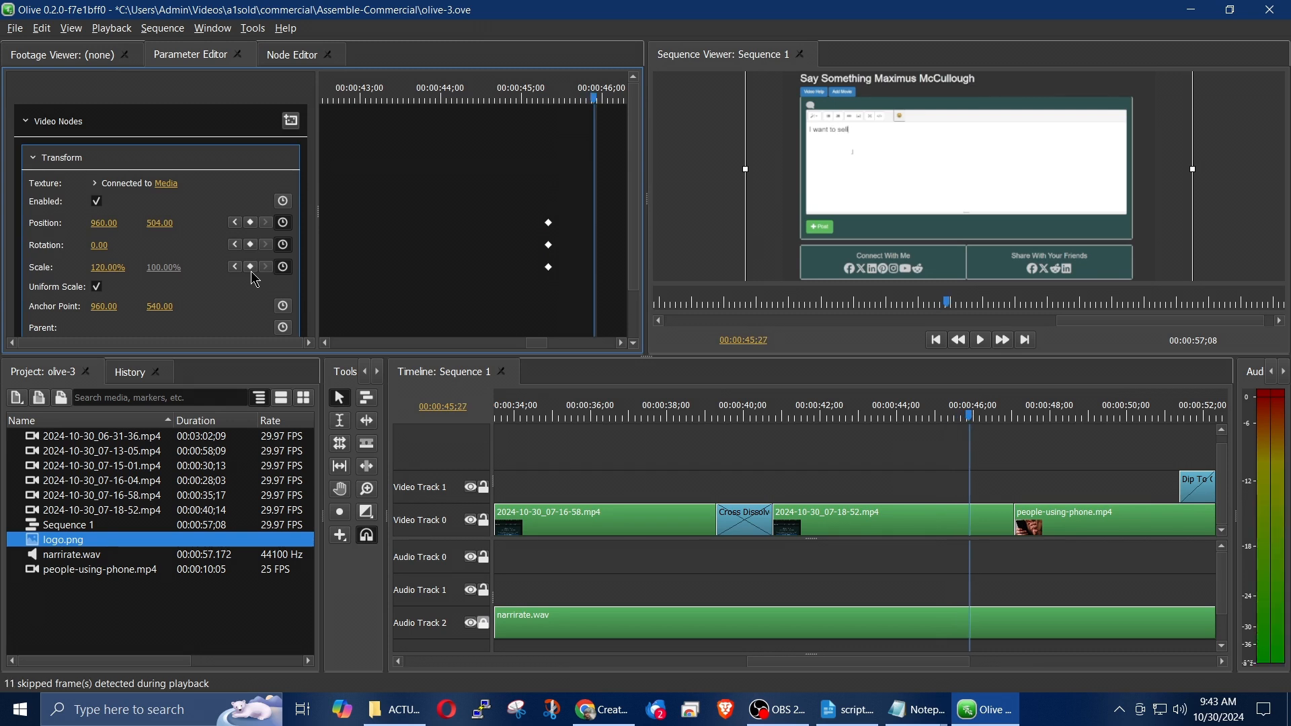
key(space)
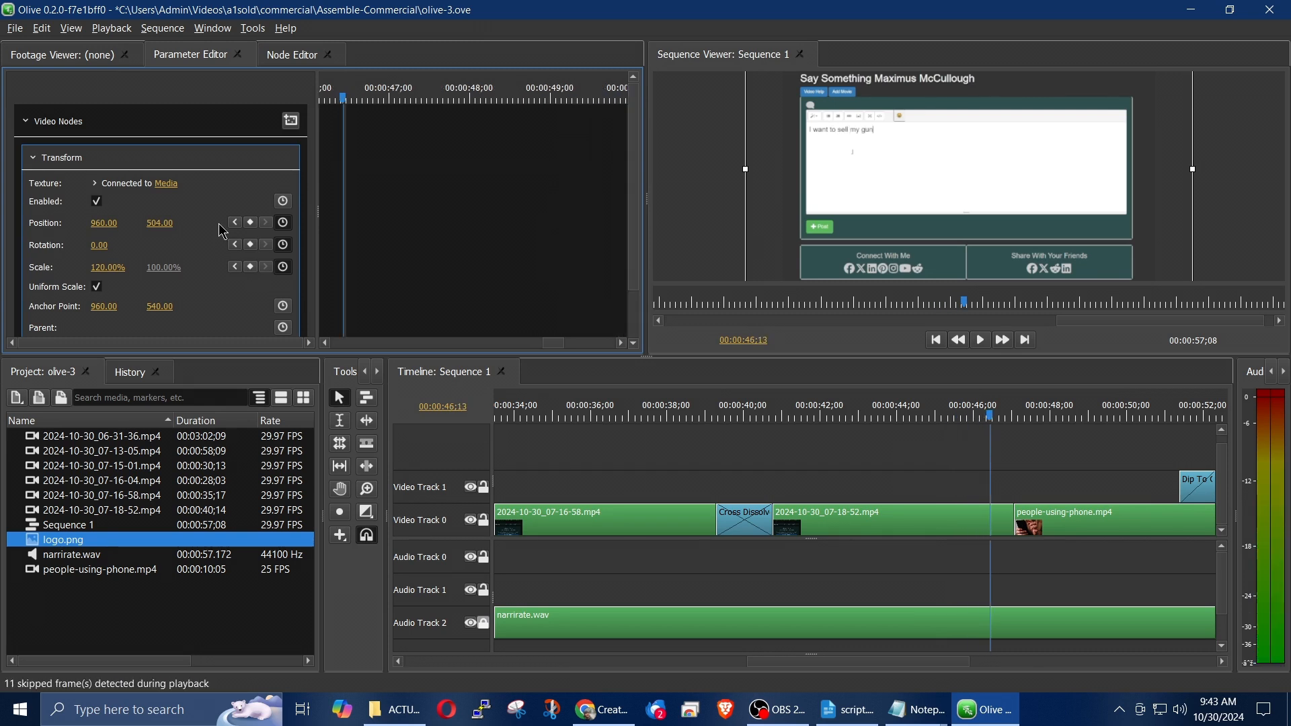
click(106, 266)
text(200)
key(Return)
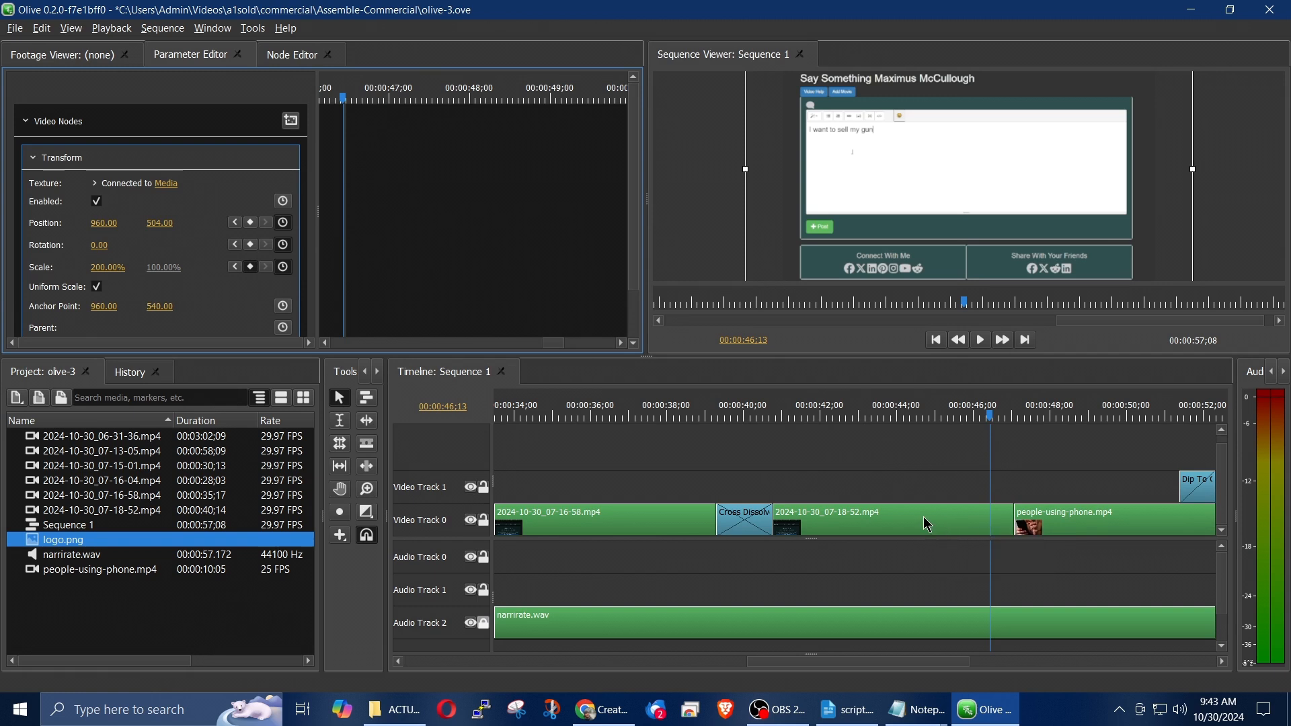
Select the 2024-10-30_07-18-52.mp4 clip and play the sequence from 00:00:37;22 to 00:00:39;01
click(990, 526)
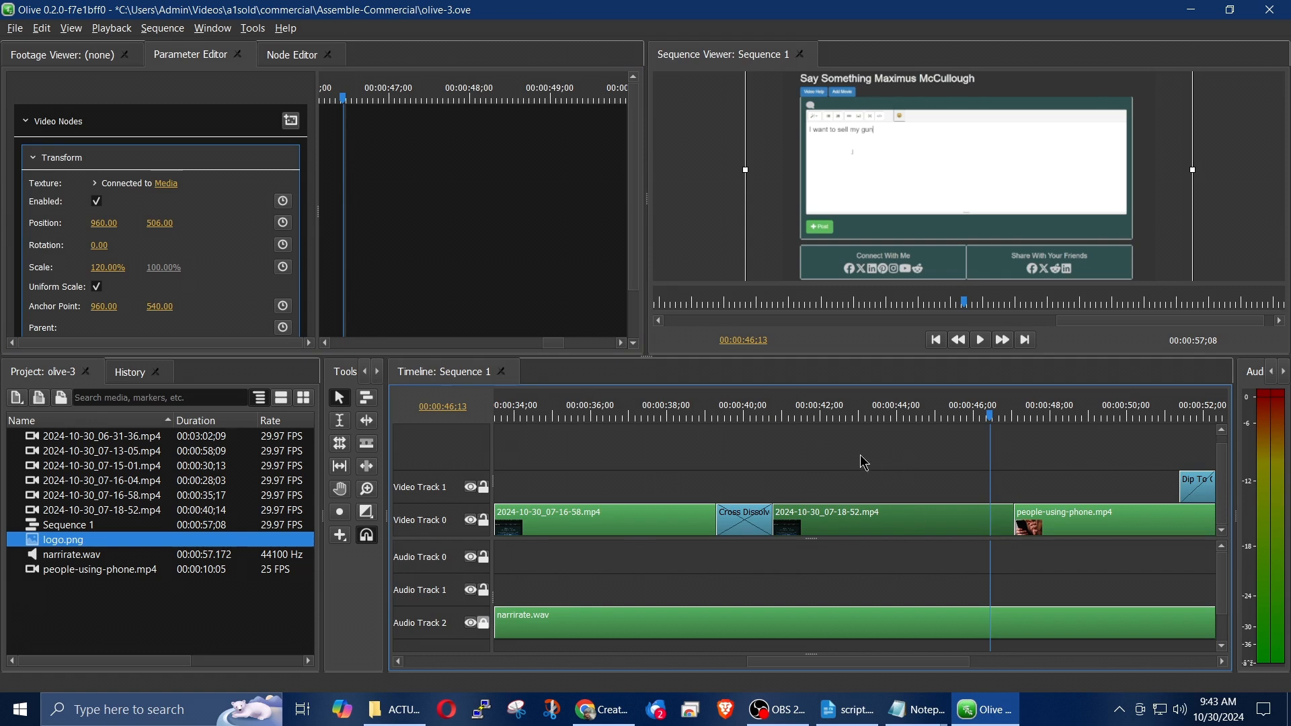
drag(784, 421, 661, 415)
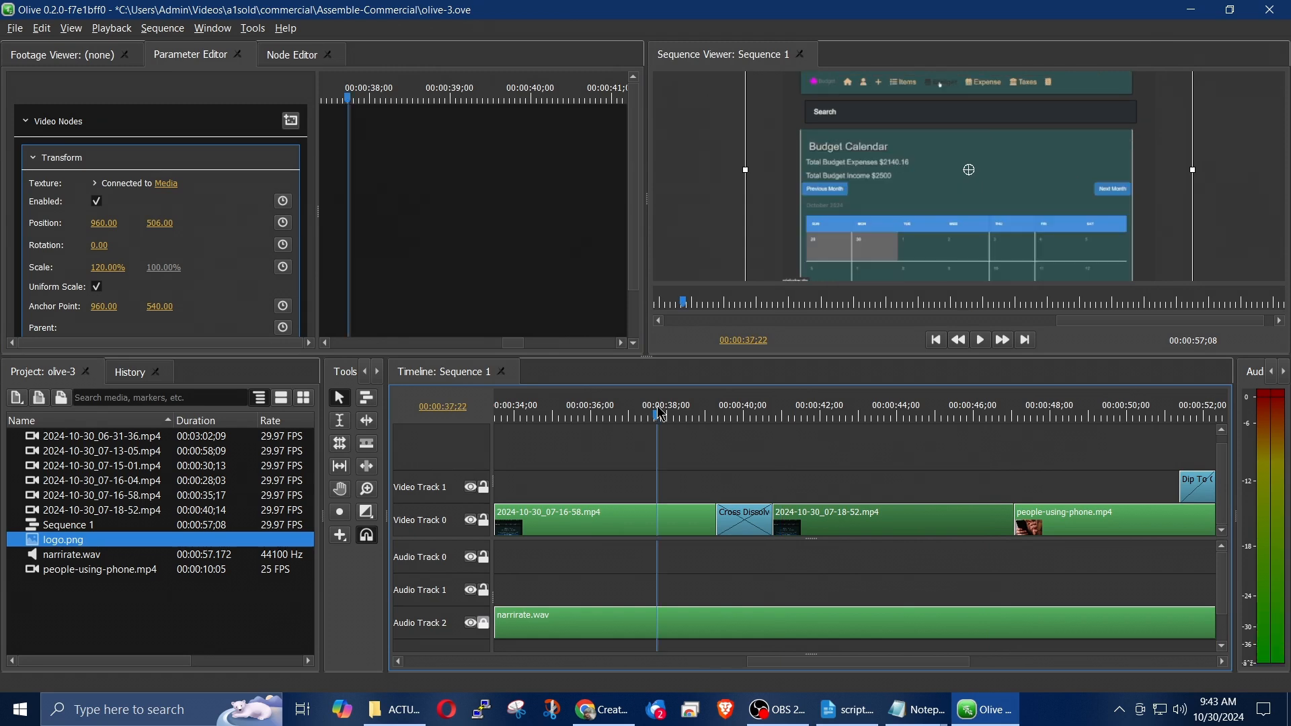
key(space)
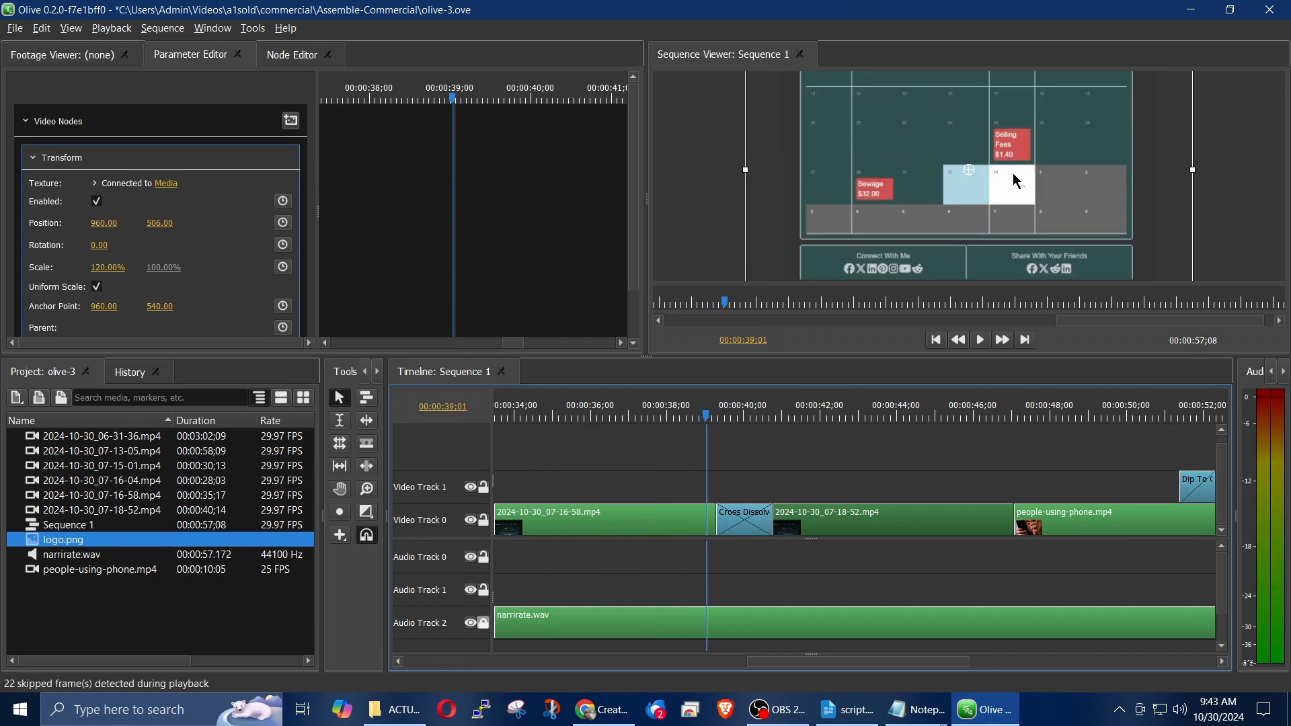
Play the sequence through the 2024-10-30_07-18-52.mp4 clip and place its Position, Rotation and Scale keyframes at 00:00:44;24
click(595, 416)
key(space)
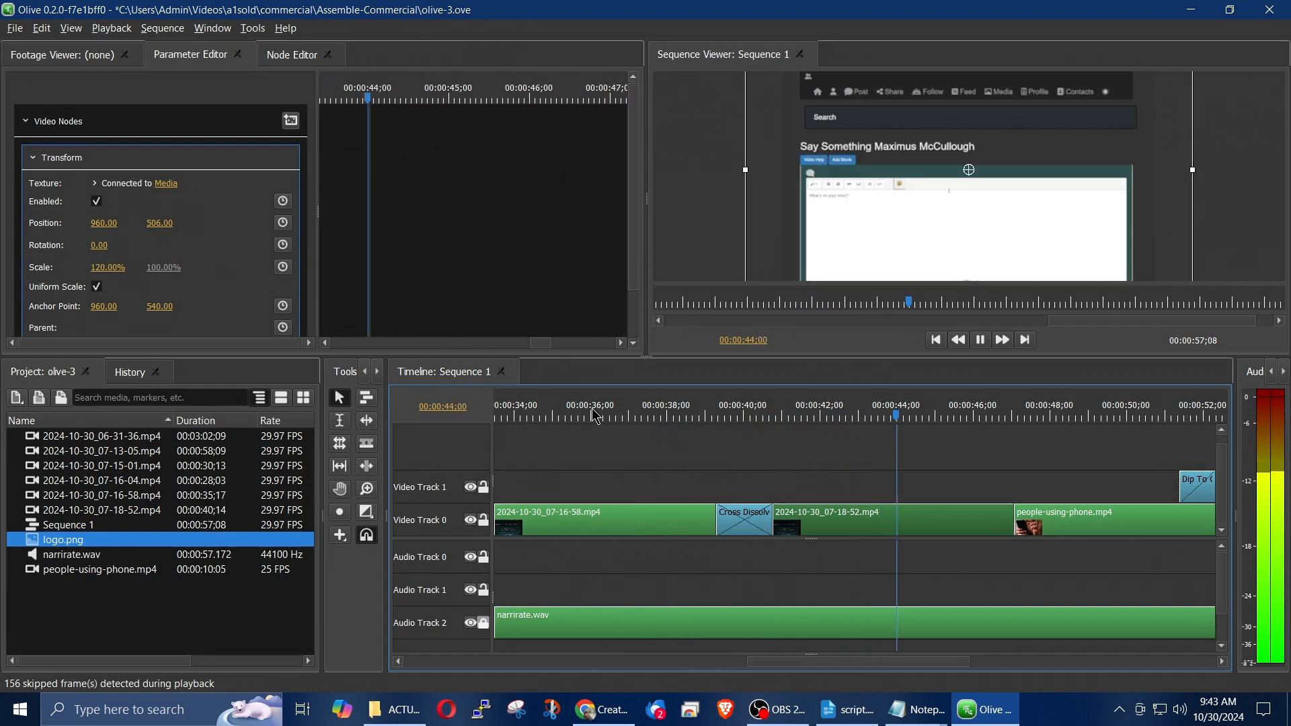
key(space)
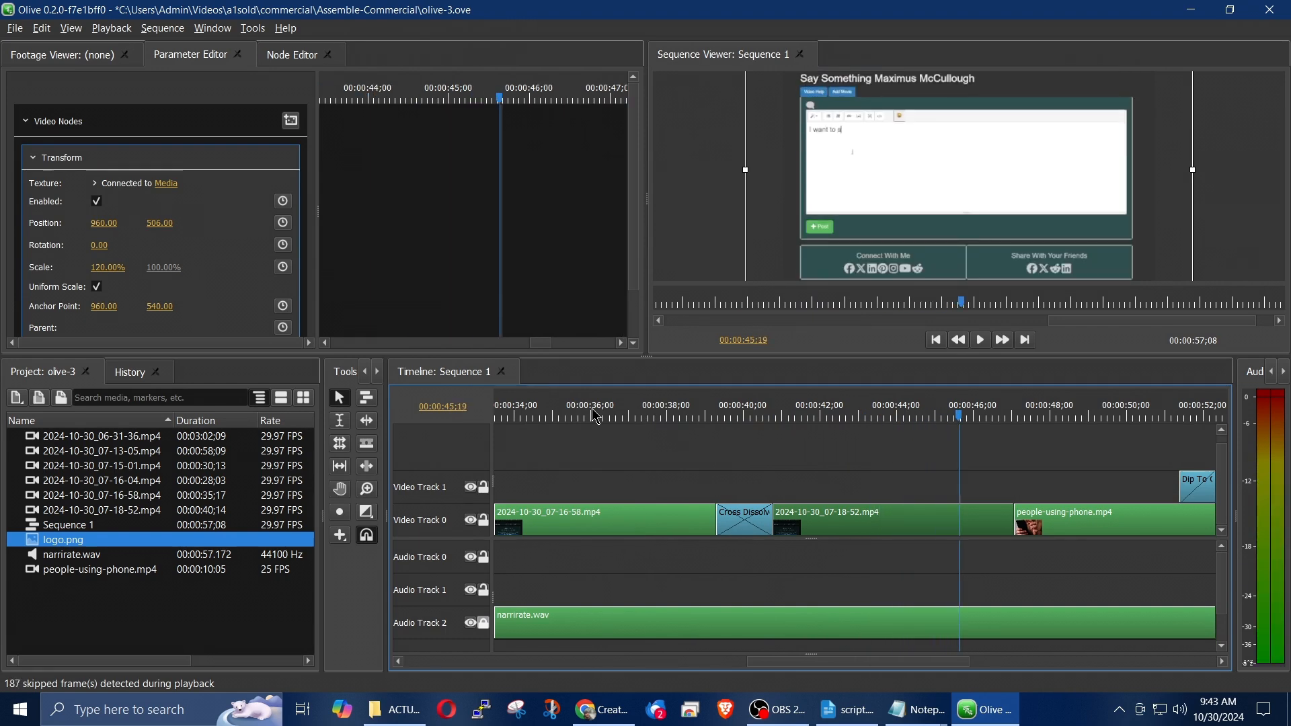
click(929, 417)
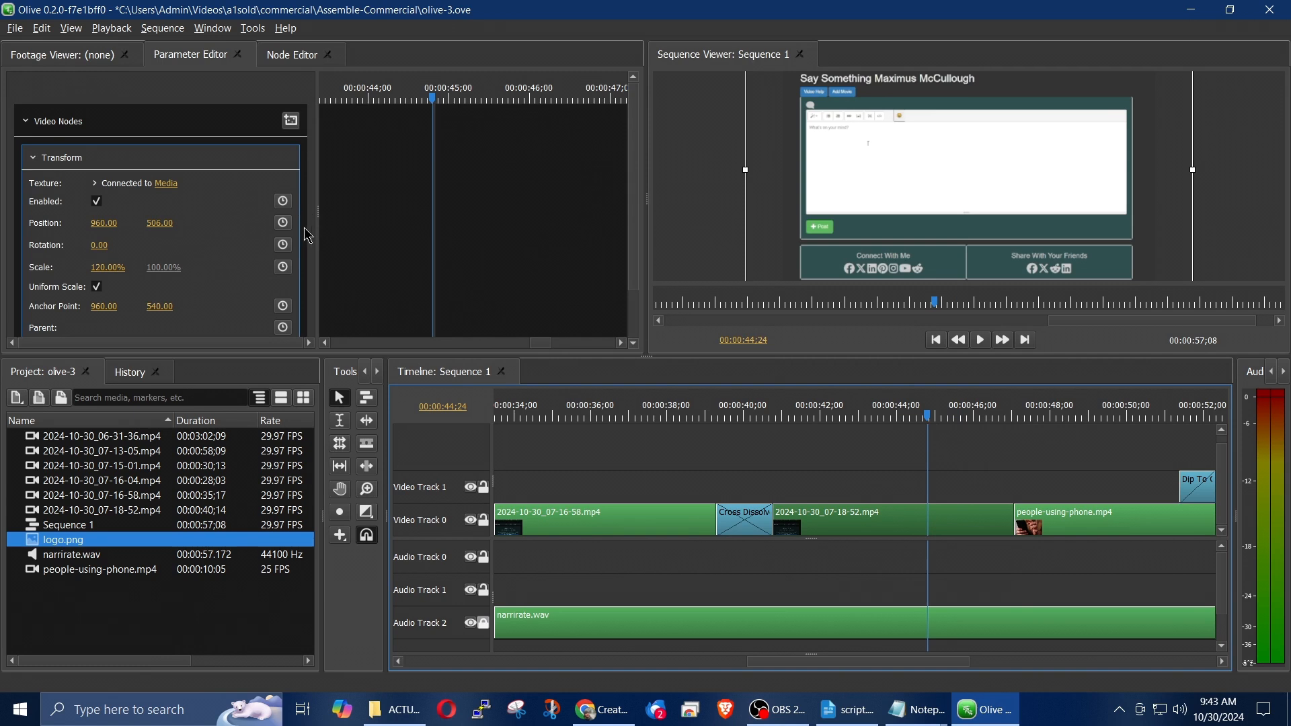
click(284, 223)
click(283, 245)
click(283, 268)
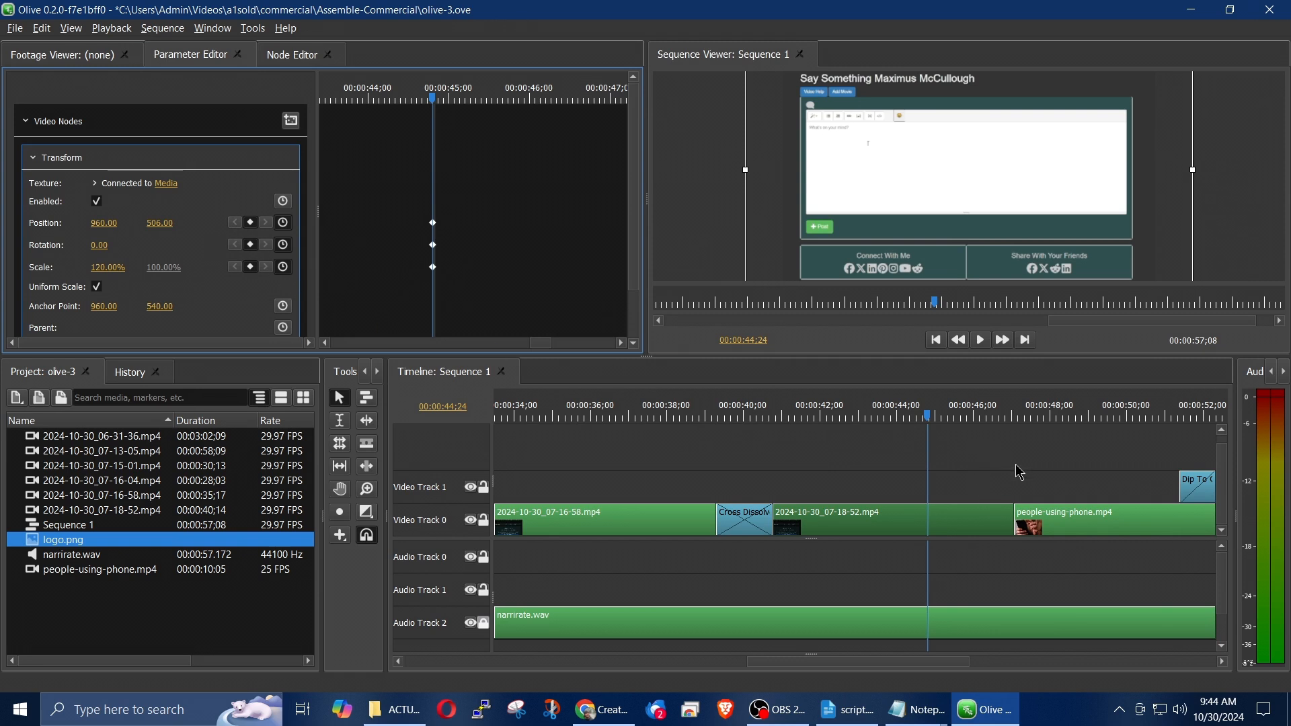
Play on to 00:00:46;21 and keyframe the clip there with a Scale of 200% and Position 1556, 690 over the typed post
key(space)
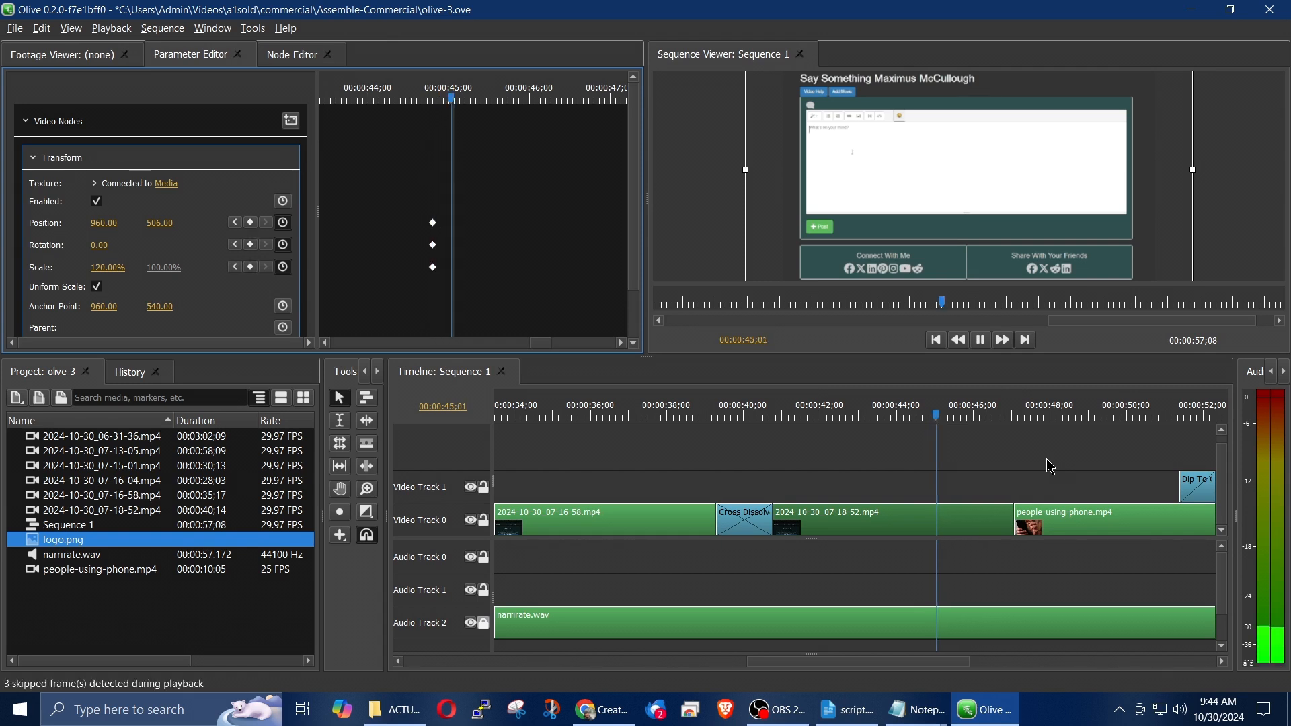
key(space)
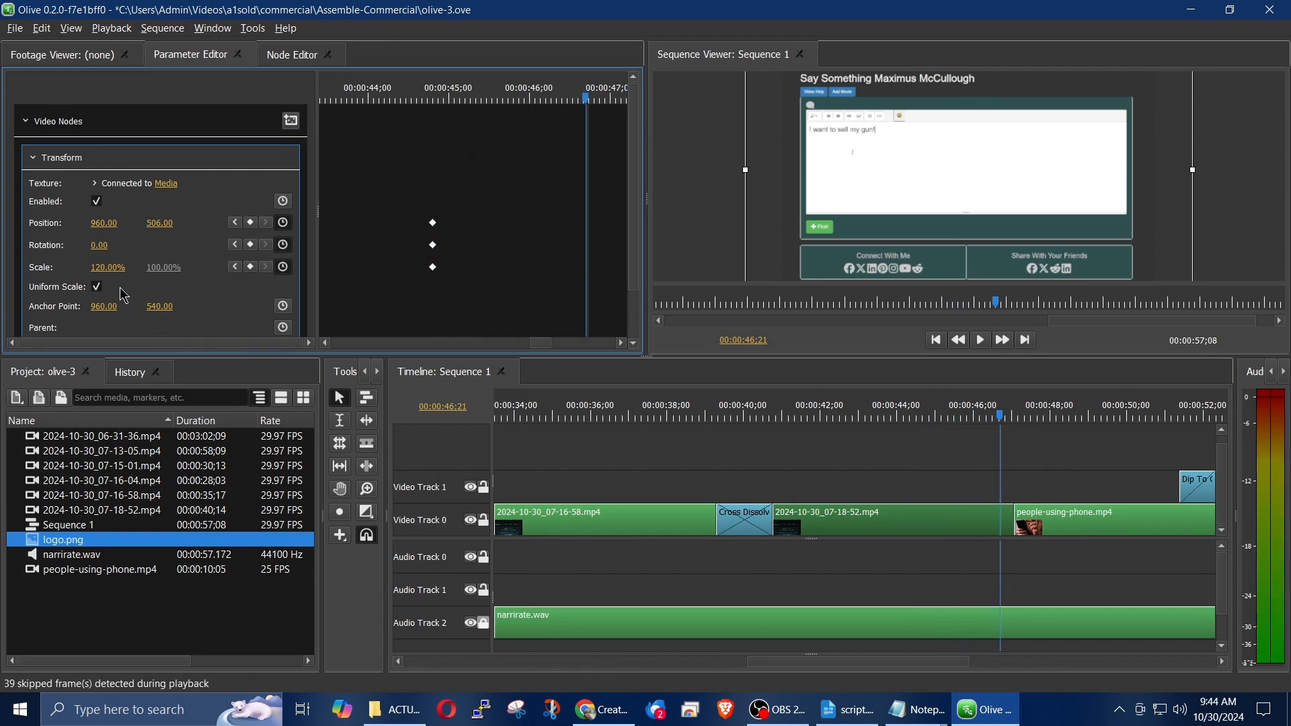
click(254, 266)
click(106, 268)
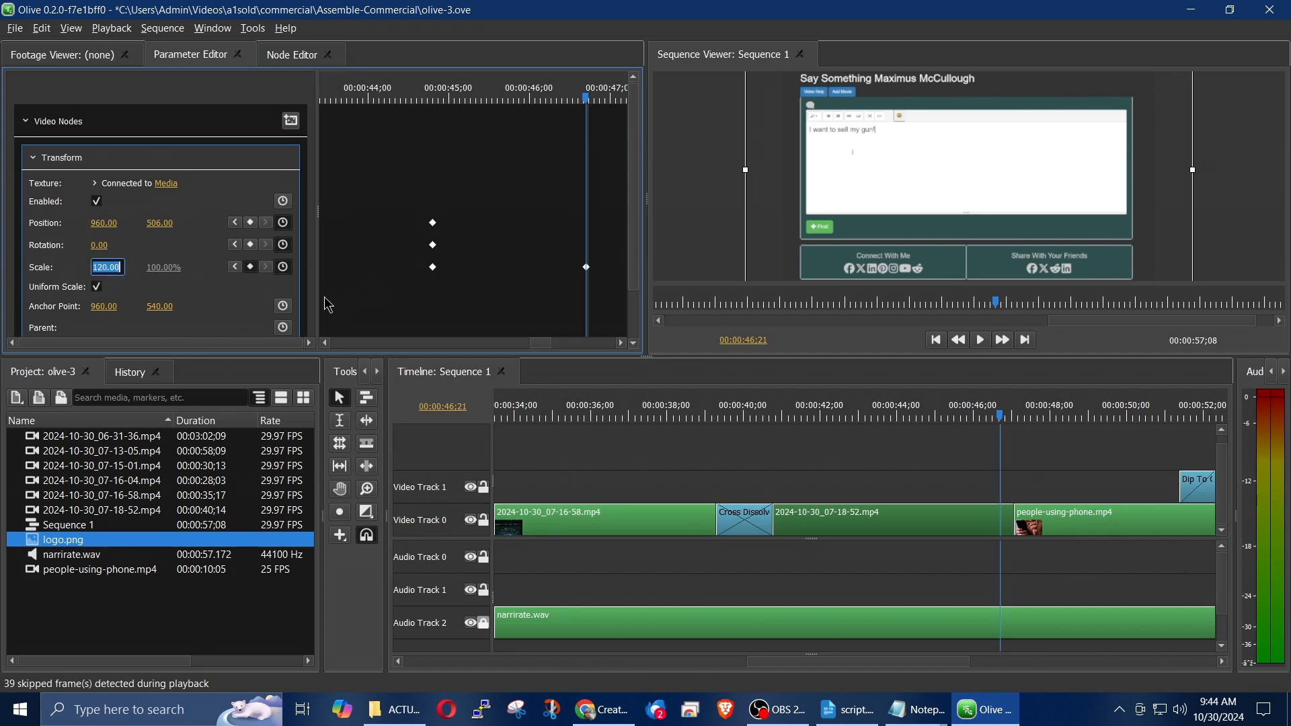
text(200)
key(Return)
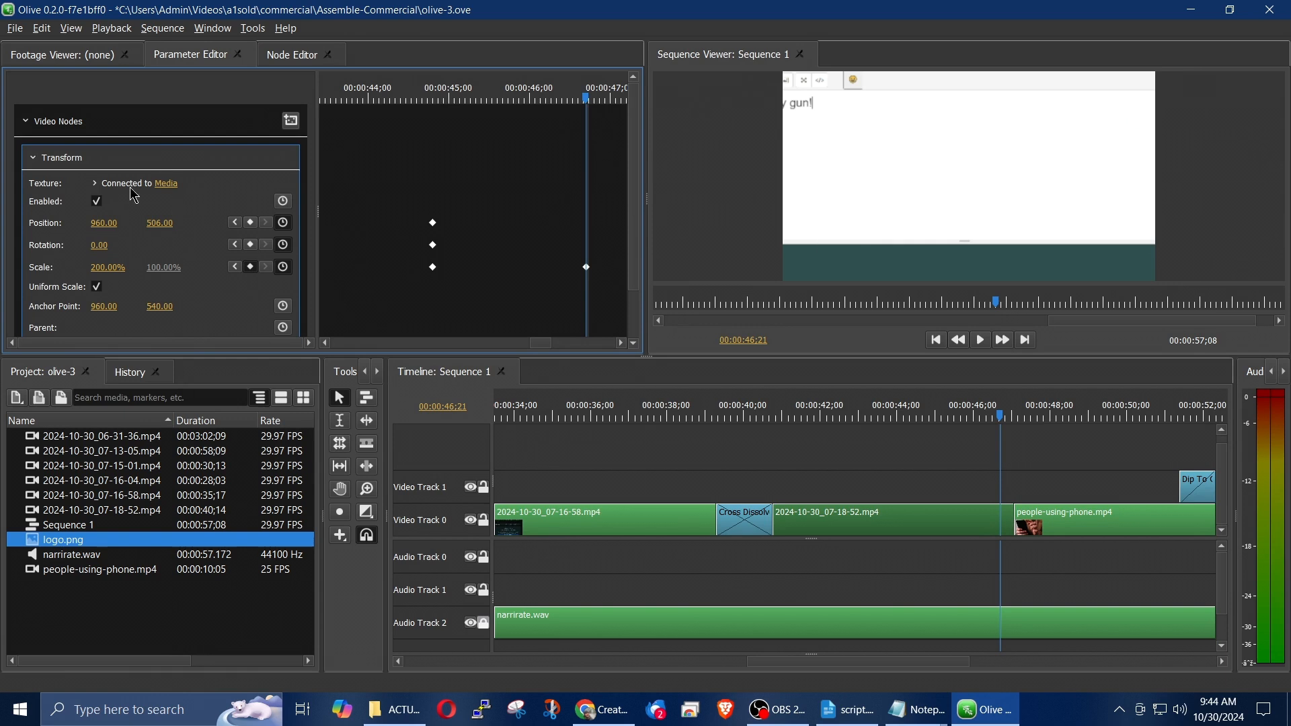
click(250, 224)
drag(870, 208, 973, 203)
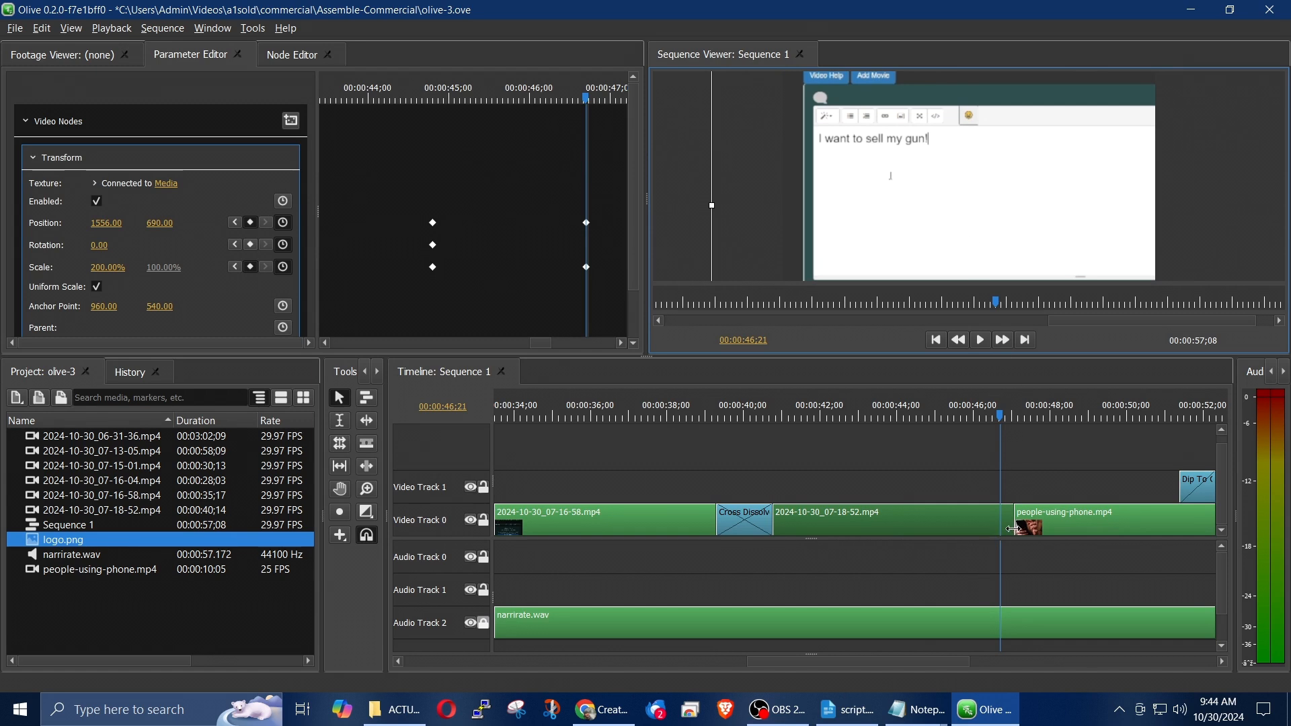
Add a Cross Dissolve between the 2024-10-30_07-18-52.mp4 and people-using-phone.mp4 clips on Video Track 0
scroll(1015, 532, up, 2)
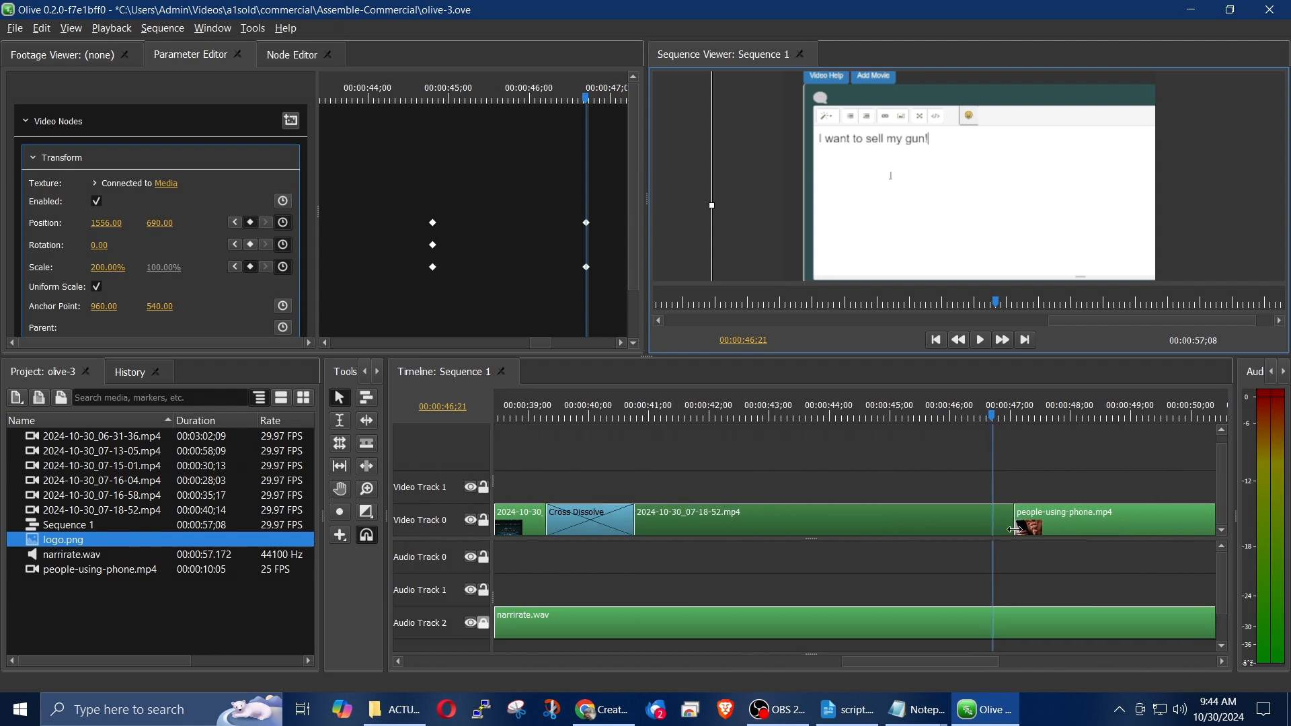
scroll(1014, 531, up, 3)
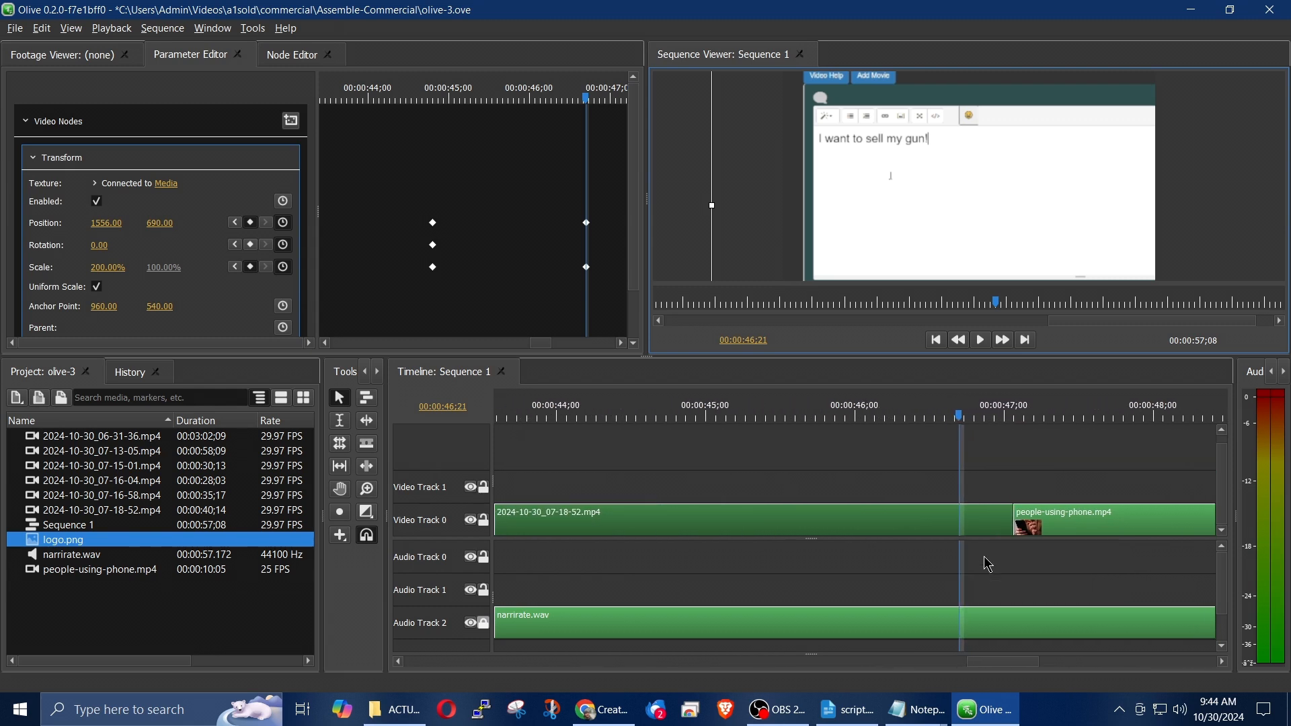
key(space)
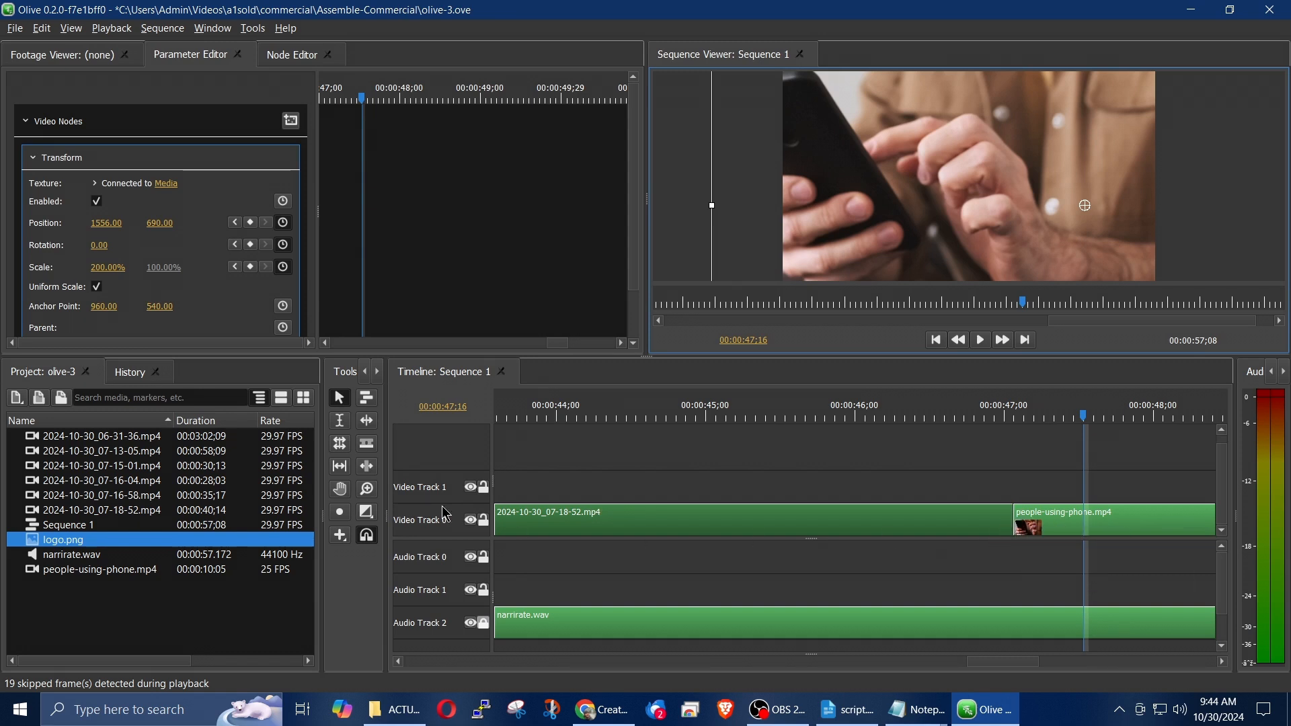
click(367, 512)
mouse_move(398, 528)
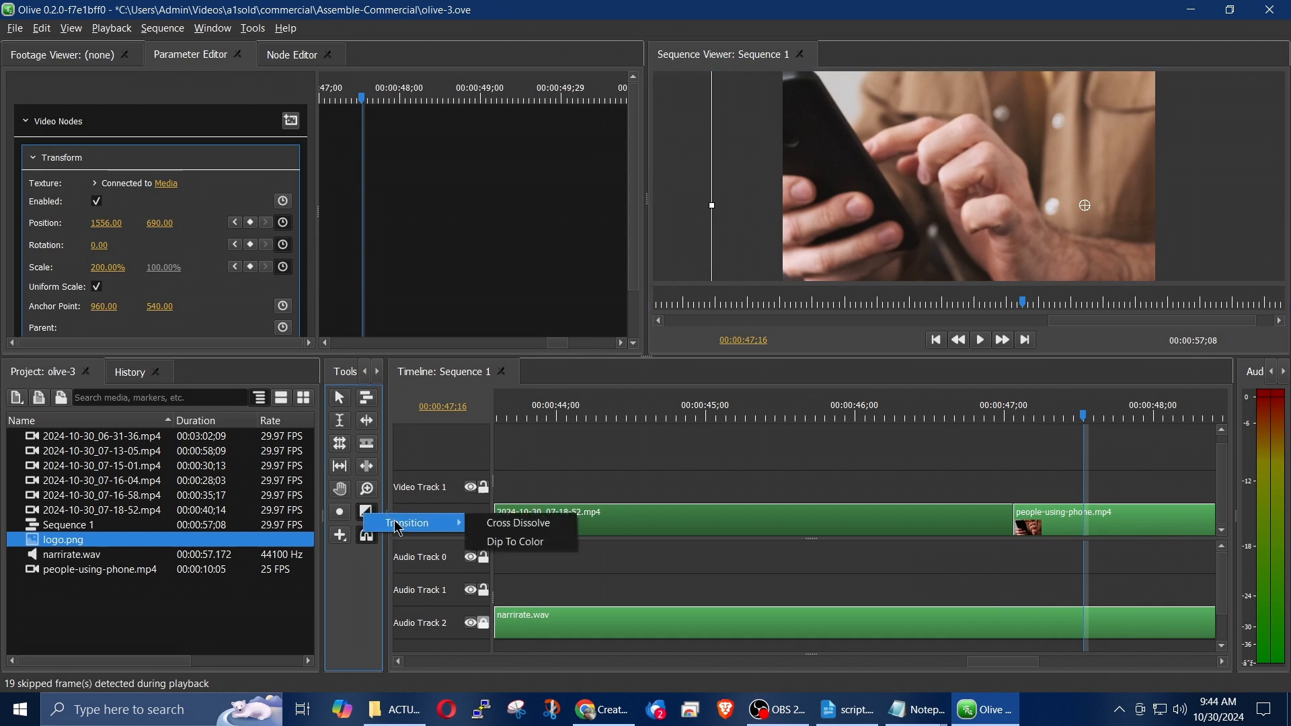
click(521, 525)
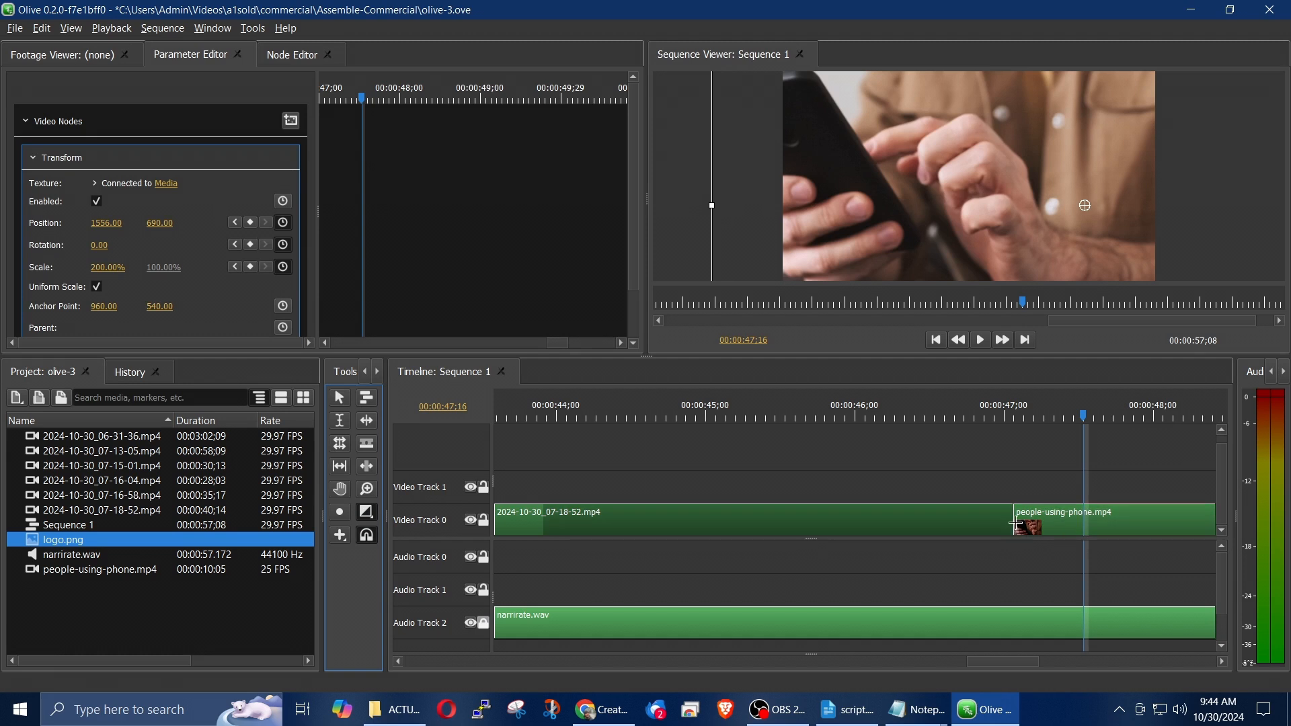
drag(1016, 524, 960, 524)
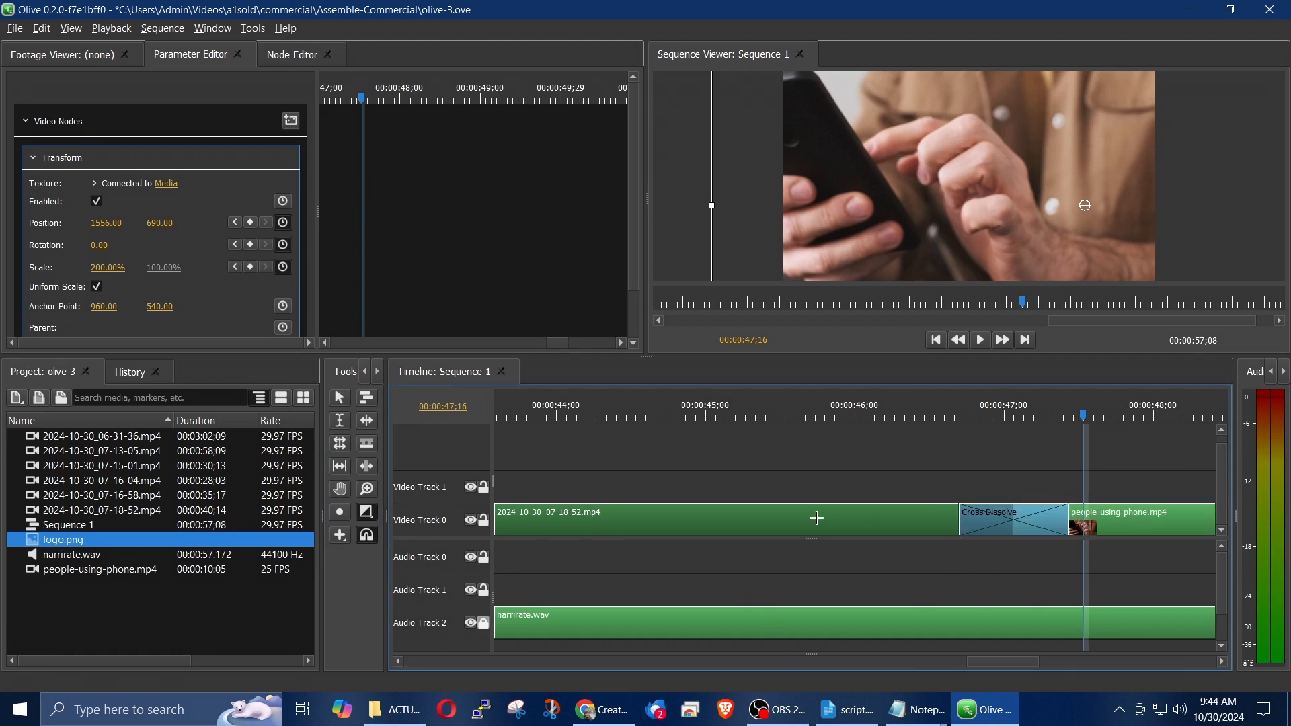
Review the keyframed zoom from 00:00:45;21, and play the sequence from just before 00:00:40;00 to its end
scroll(818, 518, down, 2)
click(813, 415)
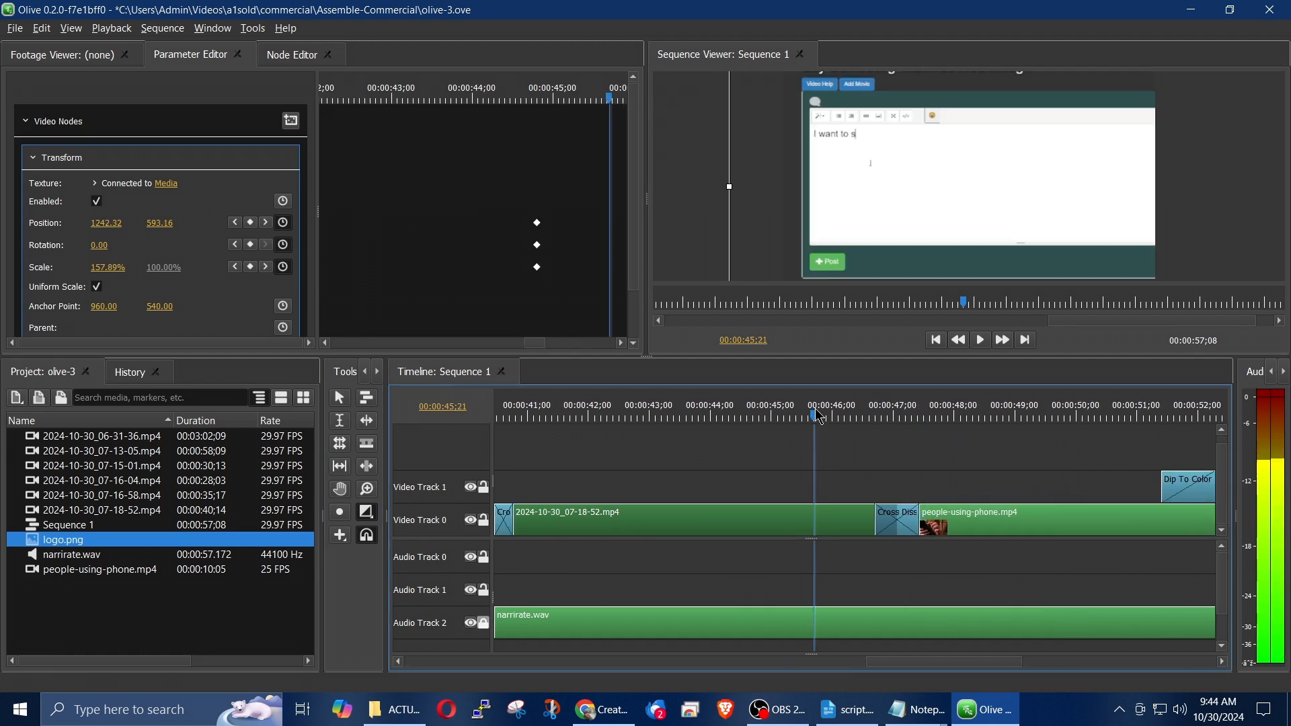
key(space)
key(space)
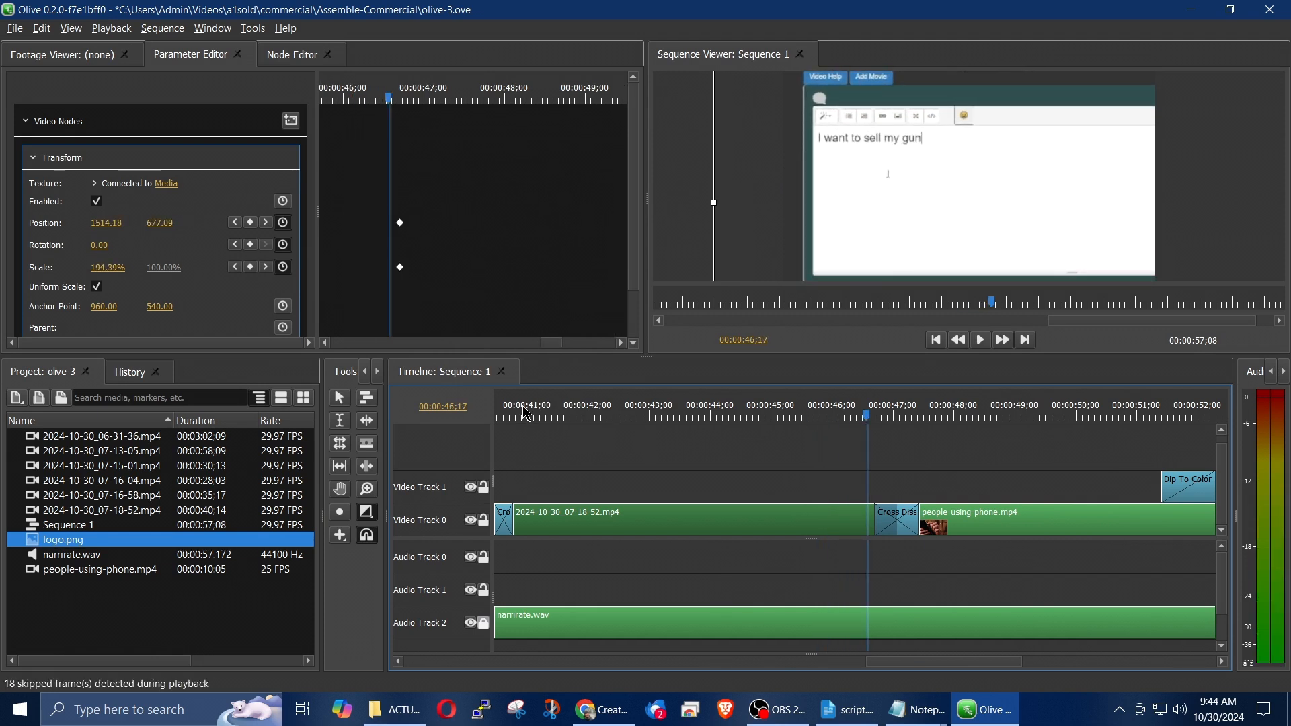
scroll(599, 508, down, 2)
scroll(592, 499, down, 1)
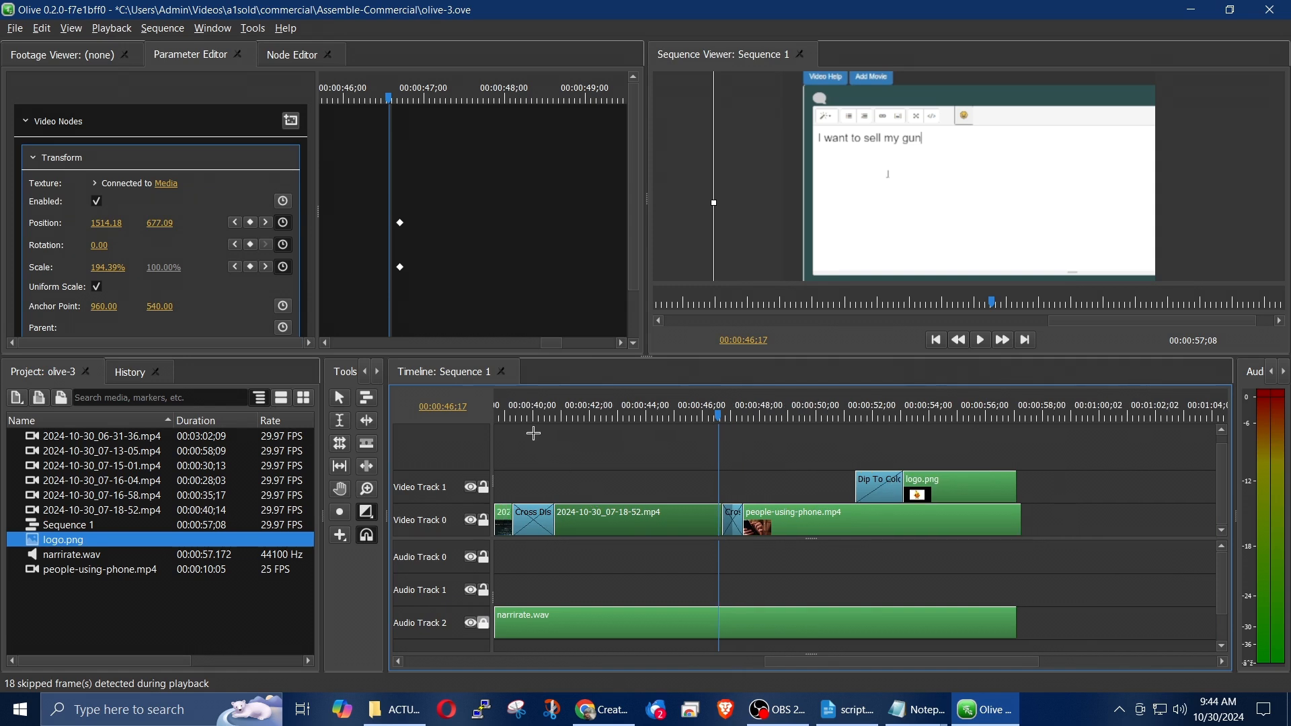
click(522, 417)
key(space)
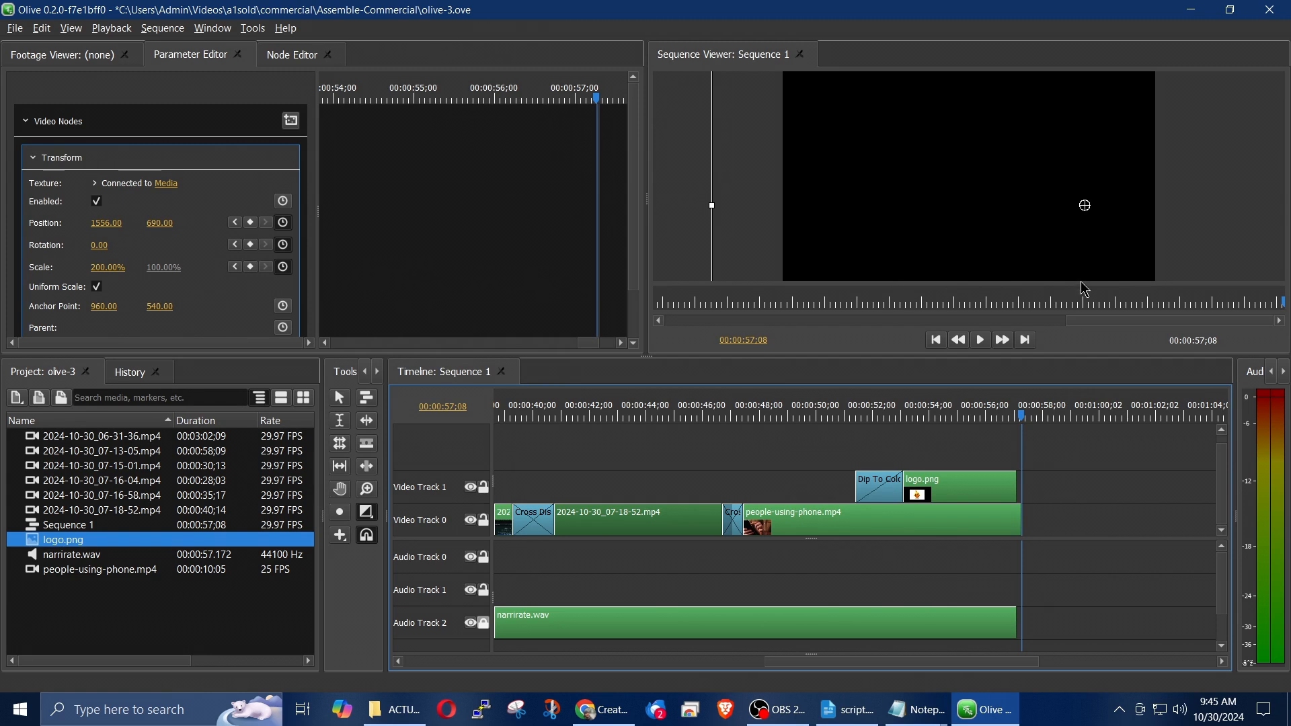
Create a Title clip about 14 seconds long on Video Track 1, beginning at the start of the sequence
click(936, 341)
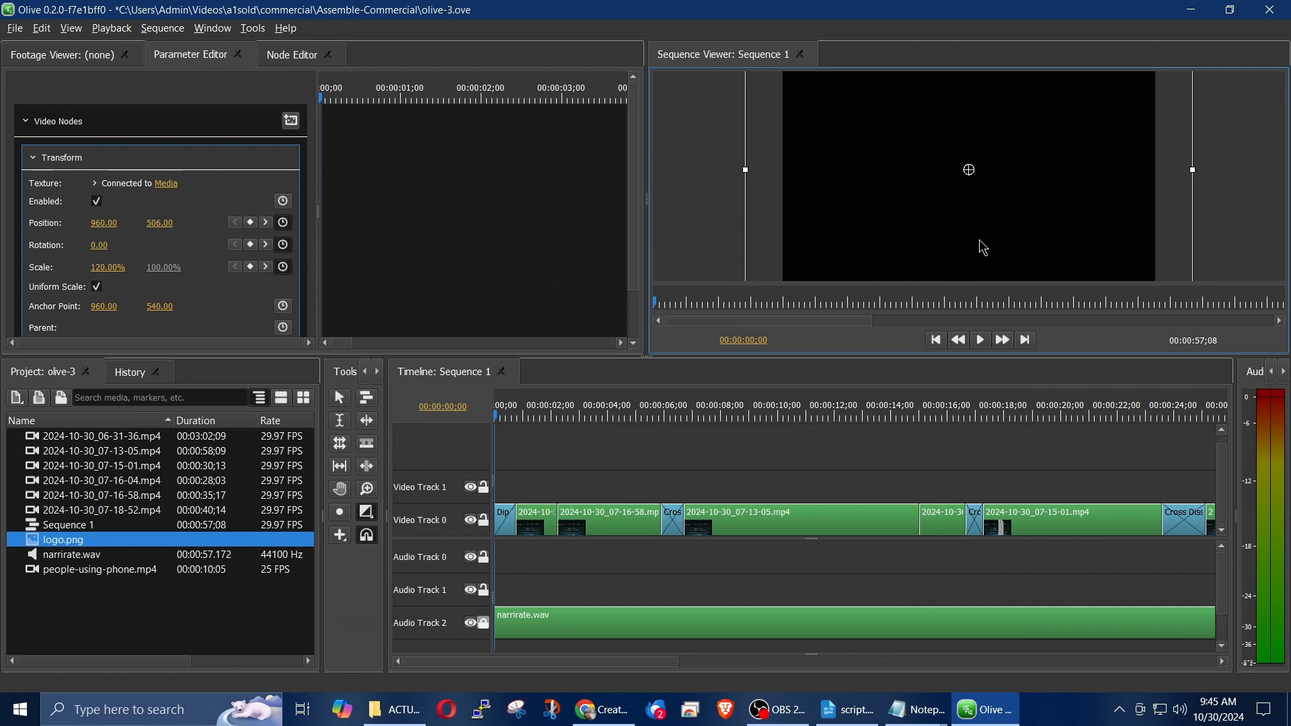
click(340, 538)
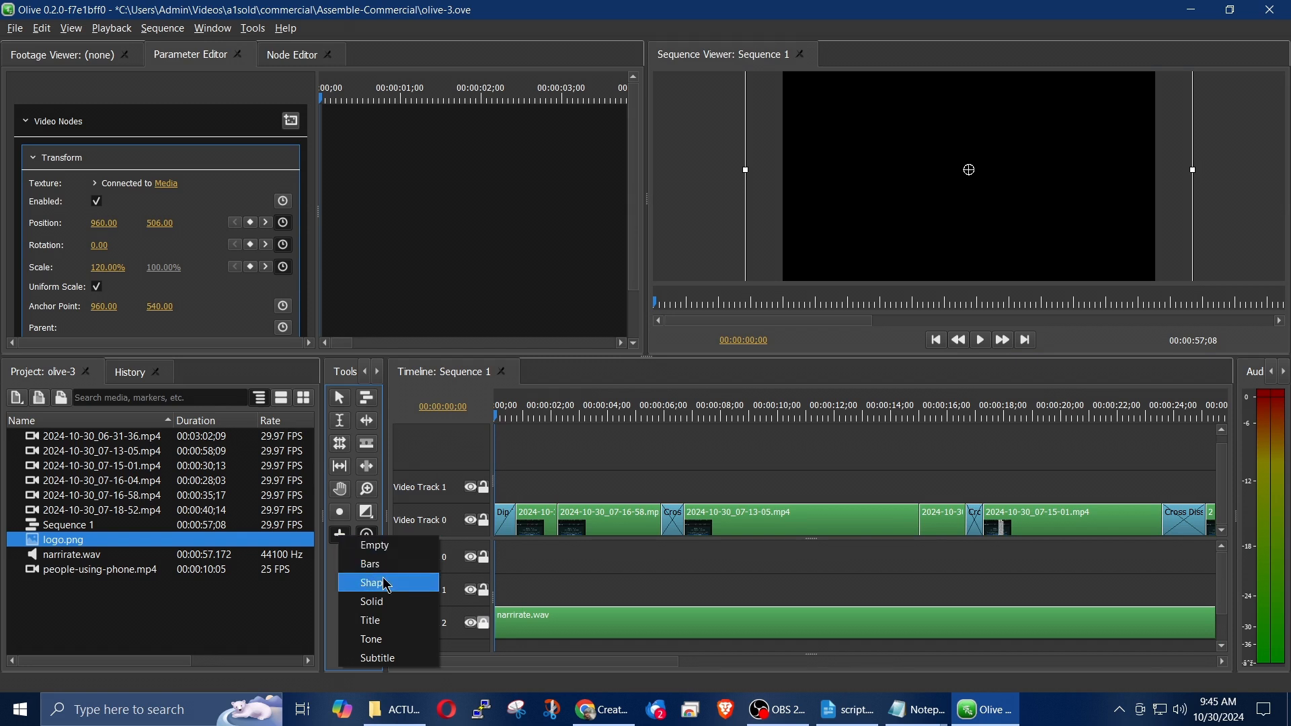
click(397, 621)
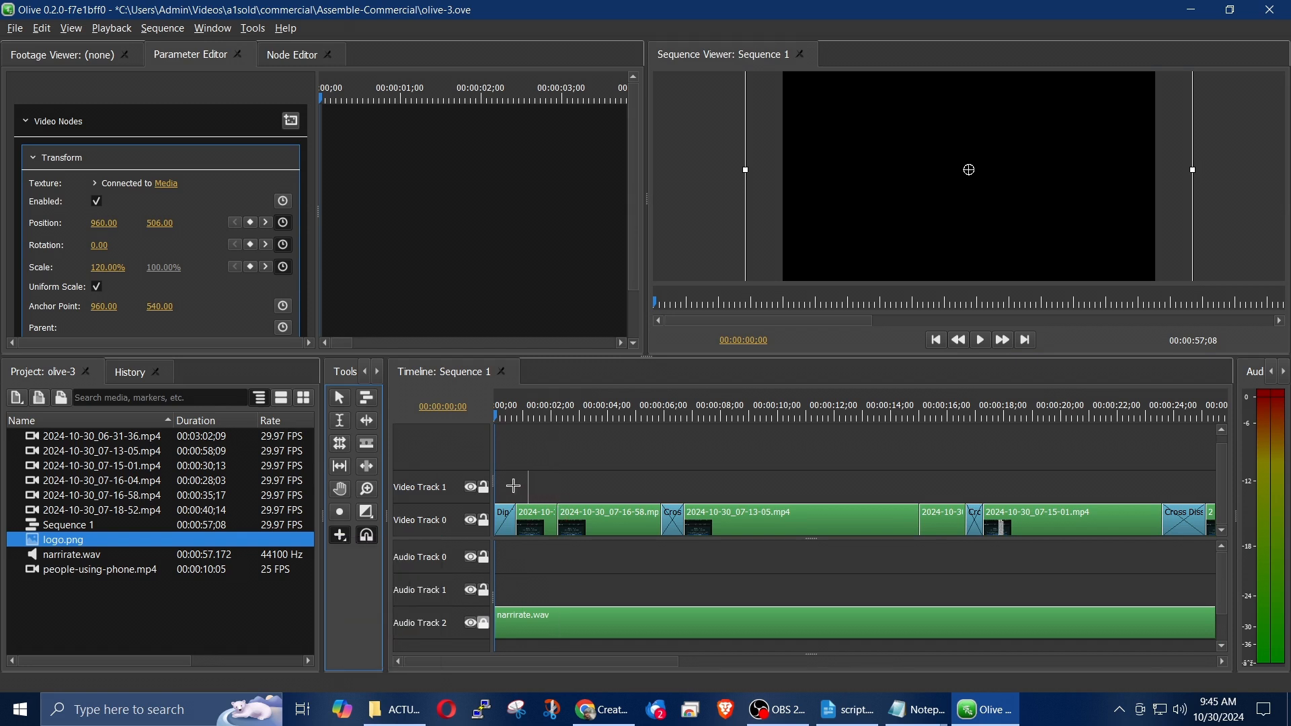
drag(552, 494, 887, 496)
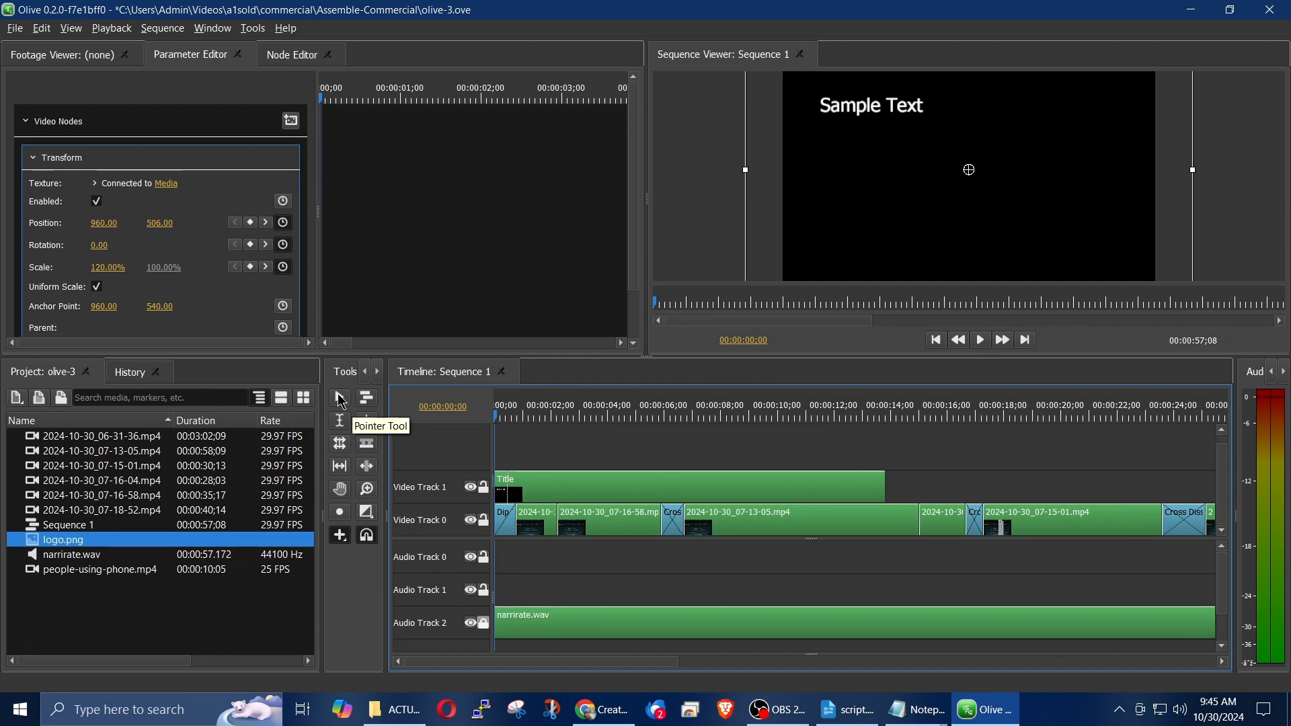
click(341, 401)
Open the Title clip's text for editing in the viewer and align it to the bottom and centre of its box
click(619, 490)
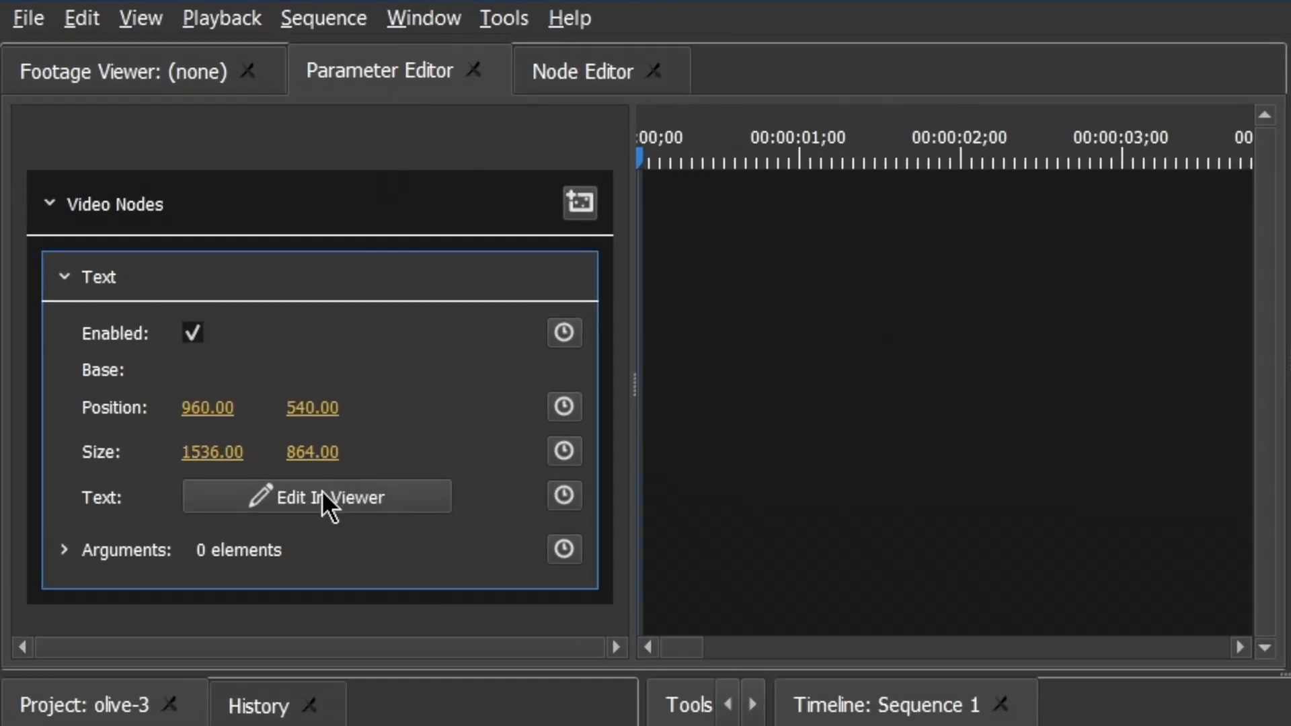
click(321, 491)
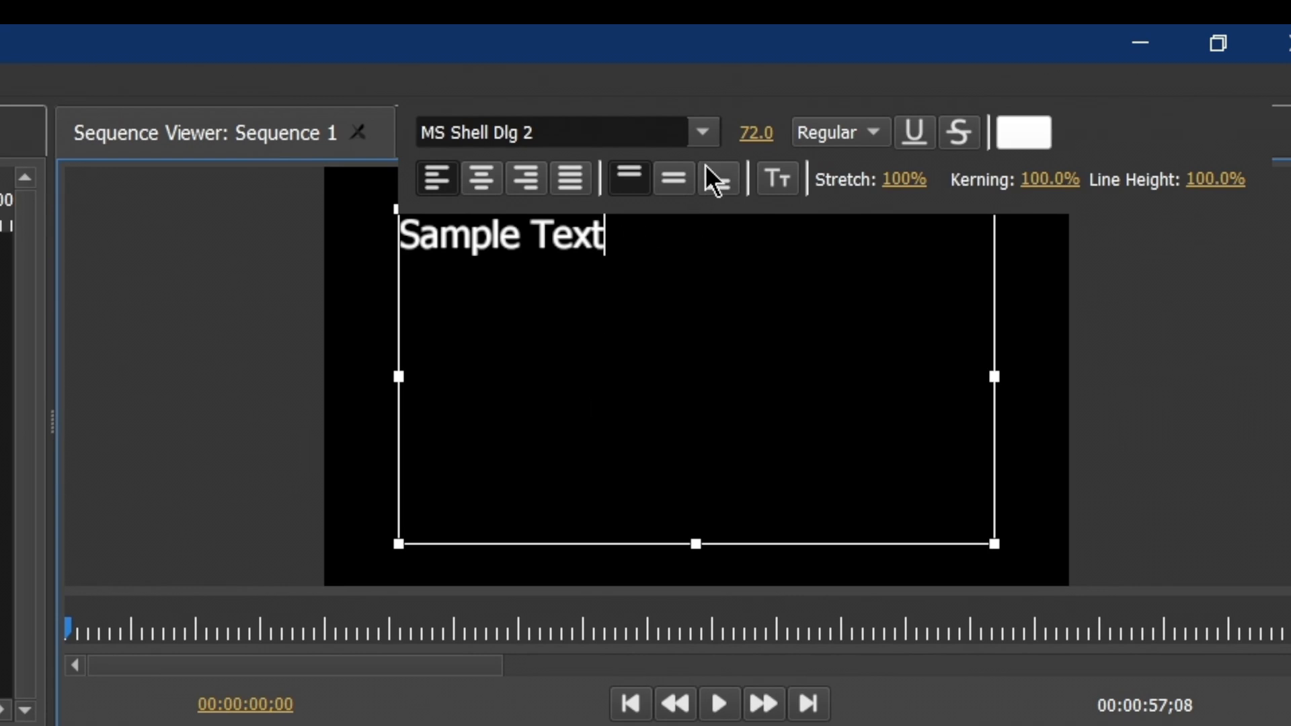
click(727, 174)
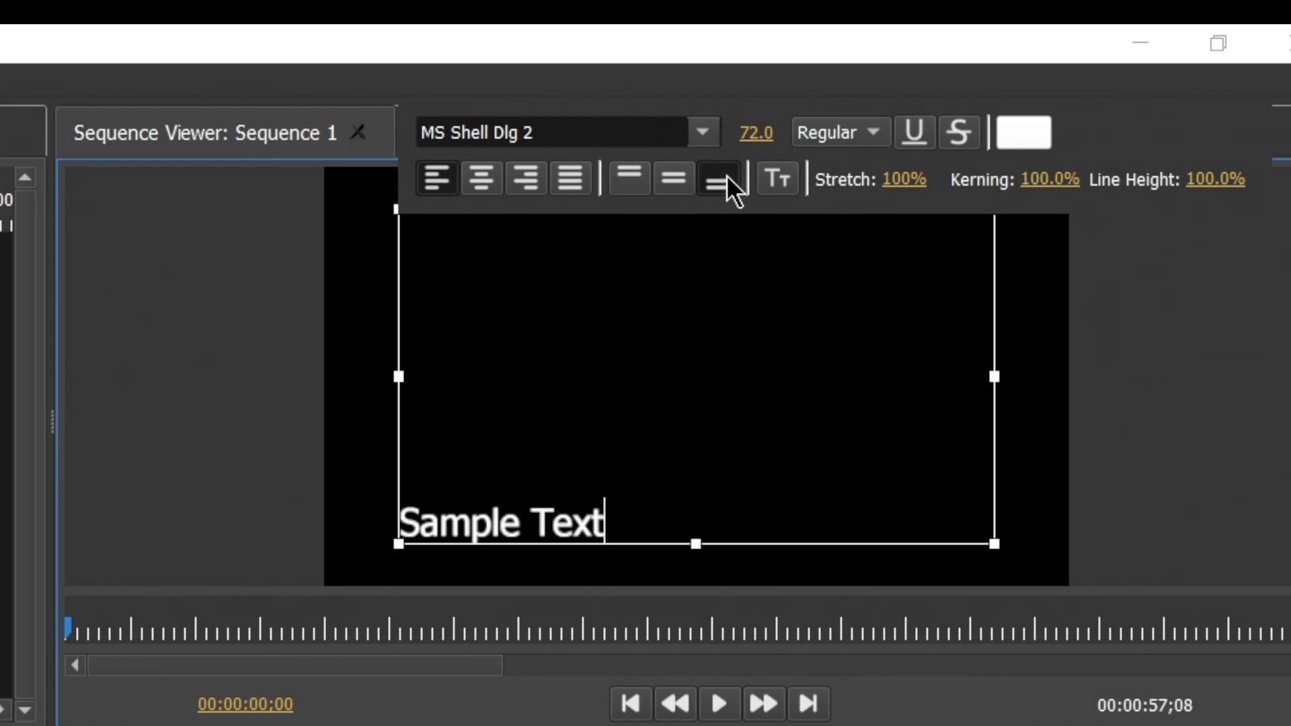
click(478, 172)
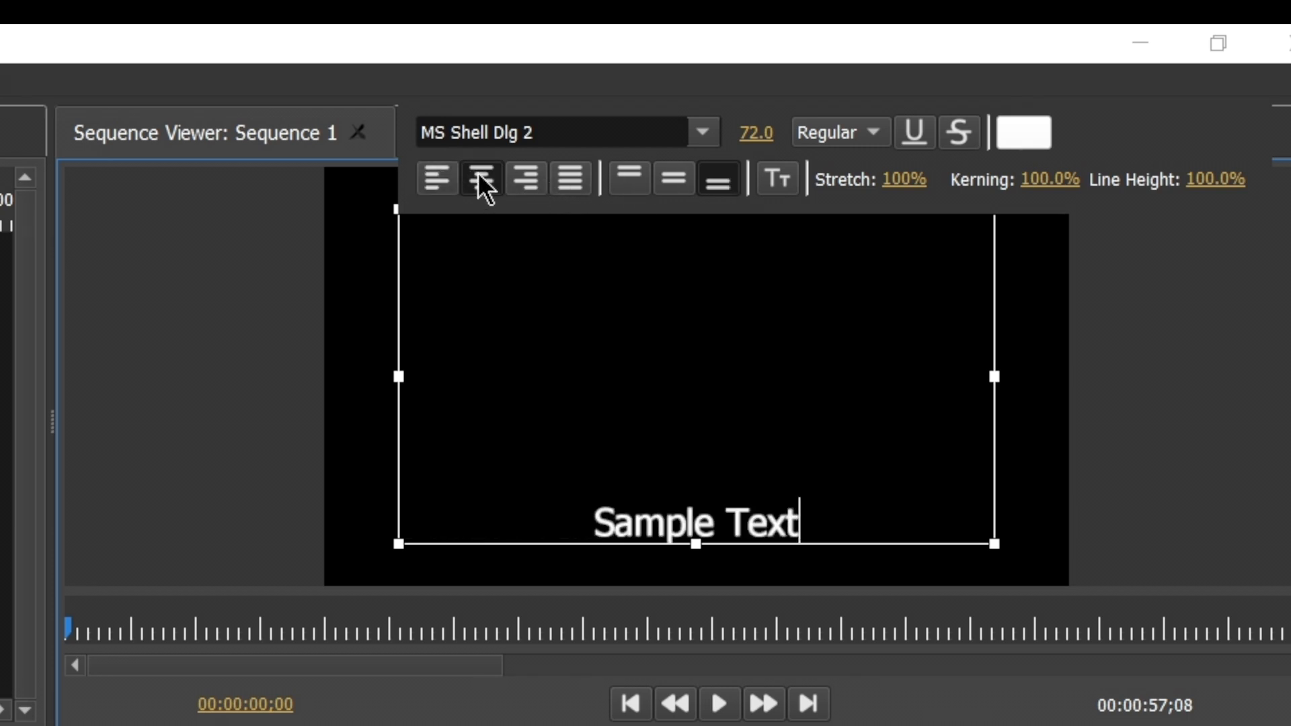
Replace the title's sample text with "A1Sold.com"
click(812, 513)
text(A)
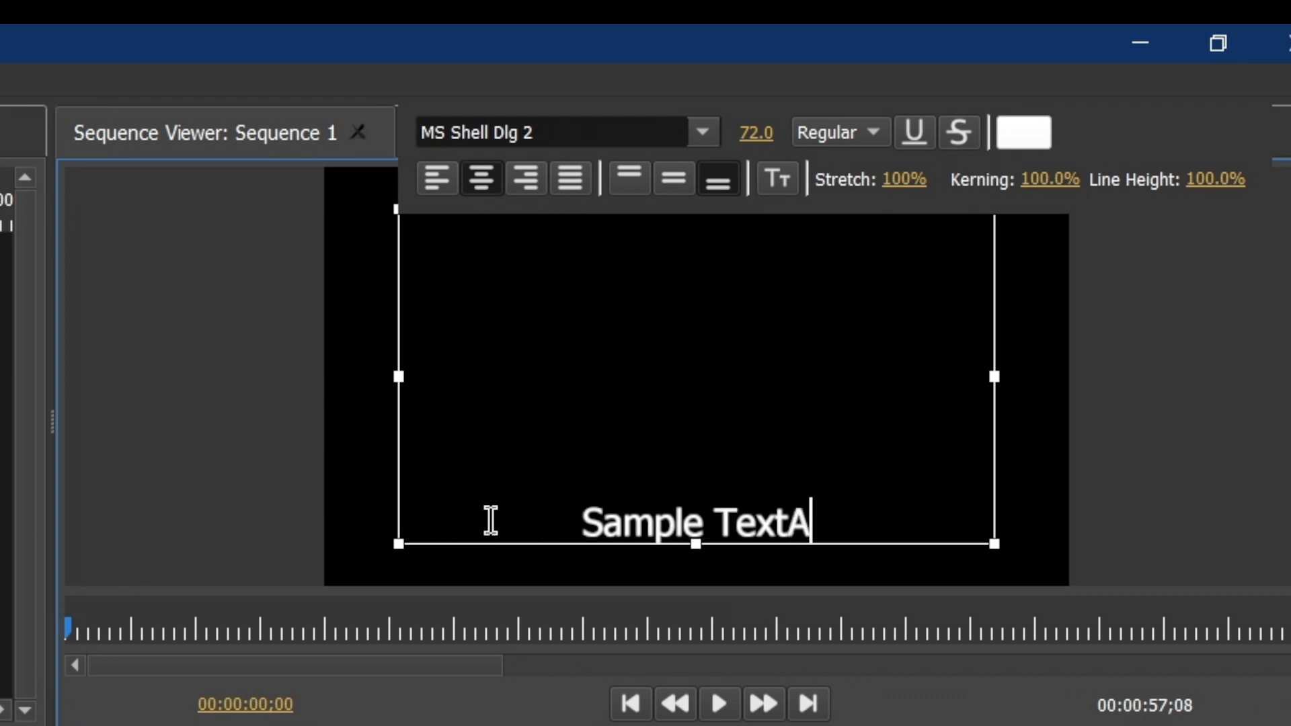
text(1Sold.com)
key(Left)
key(Left)
key(Left)
key(Left)
key(Left)
key(Left)
key(Left)
key(Left)
key(Left)
key(Left)
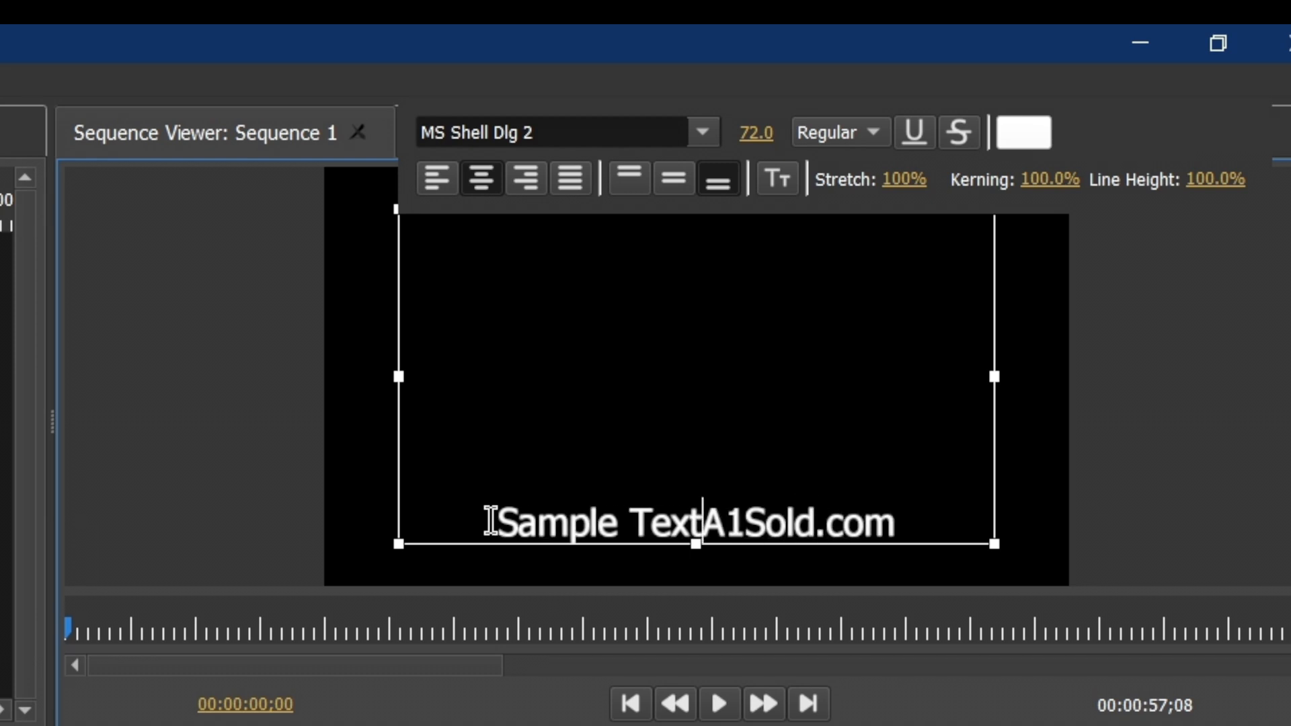
key(BackSpace)
key(BackSpace)
key(BackSpace)
key(BackSpace)
key(BackSpace)
key(BackSpace)
key(BackSpace)
key(BackSpace)
key(BackSpace)
key(BackSpace)
key(BackSpace)
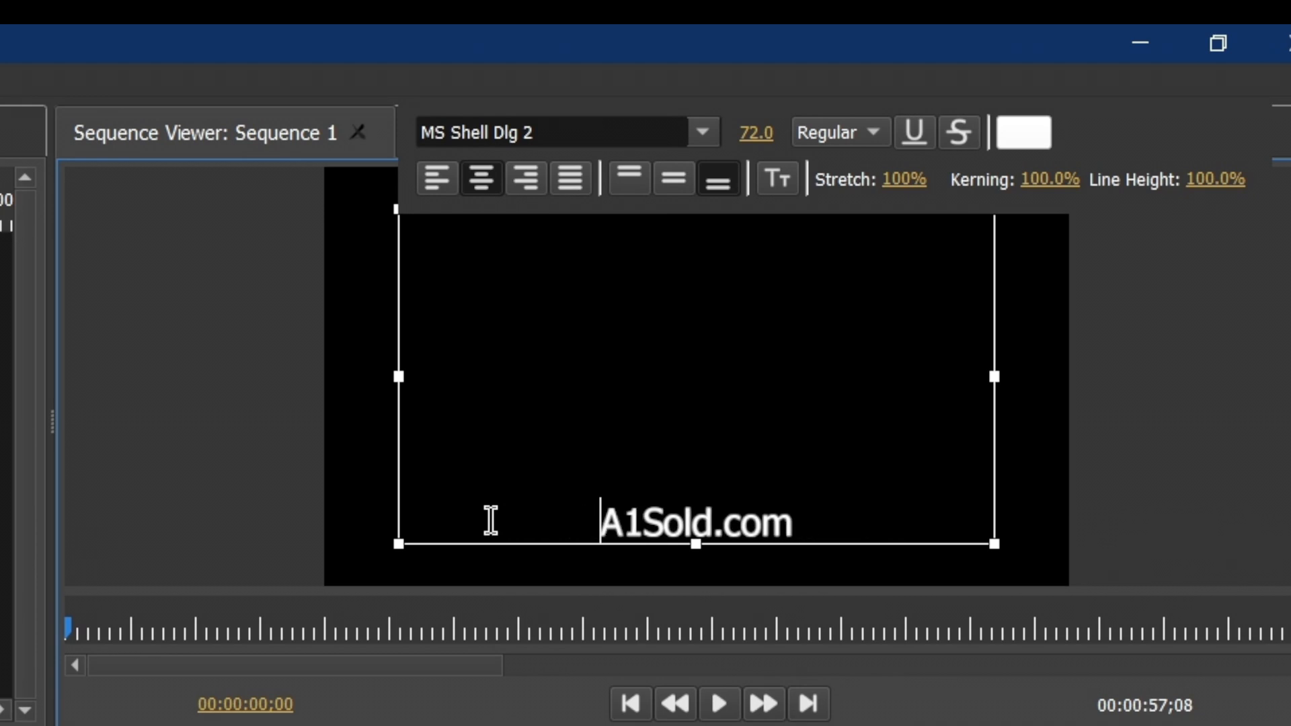
Apply small caps to the whole A1Sold.com title and play the opening of the sequence
click(779, 178)
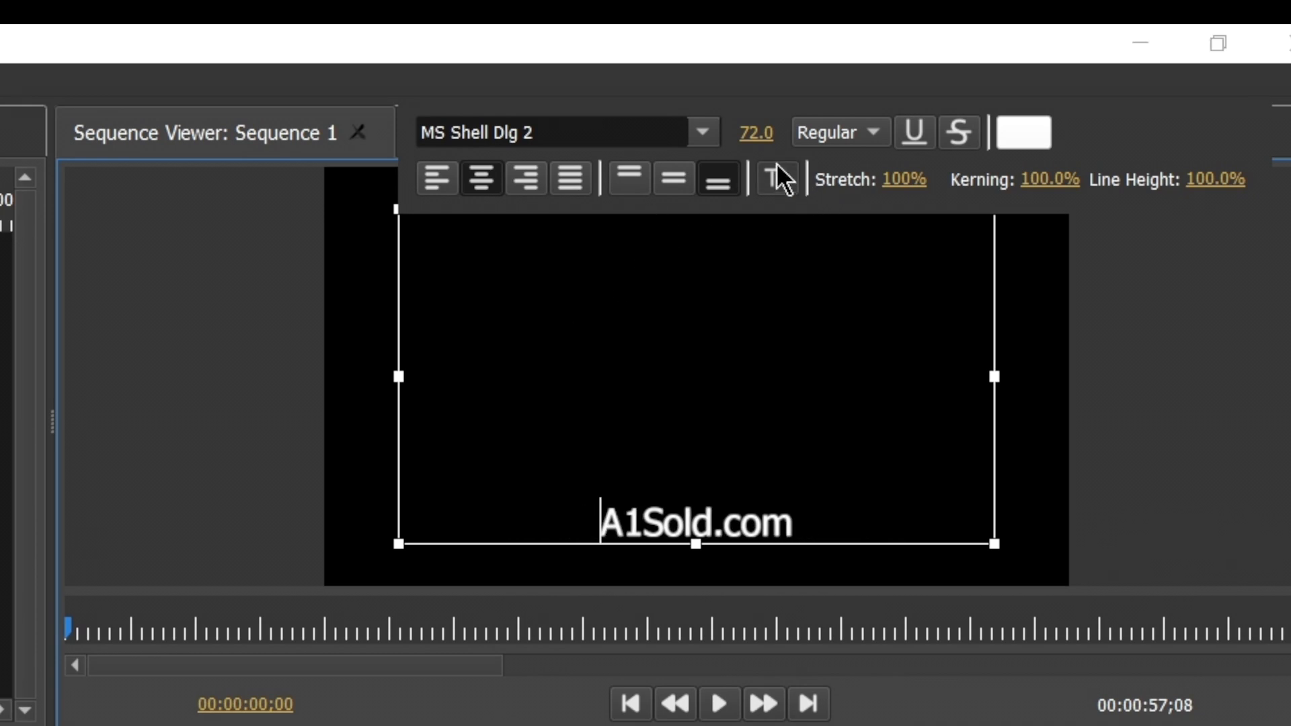
click(745, 516)
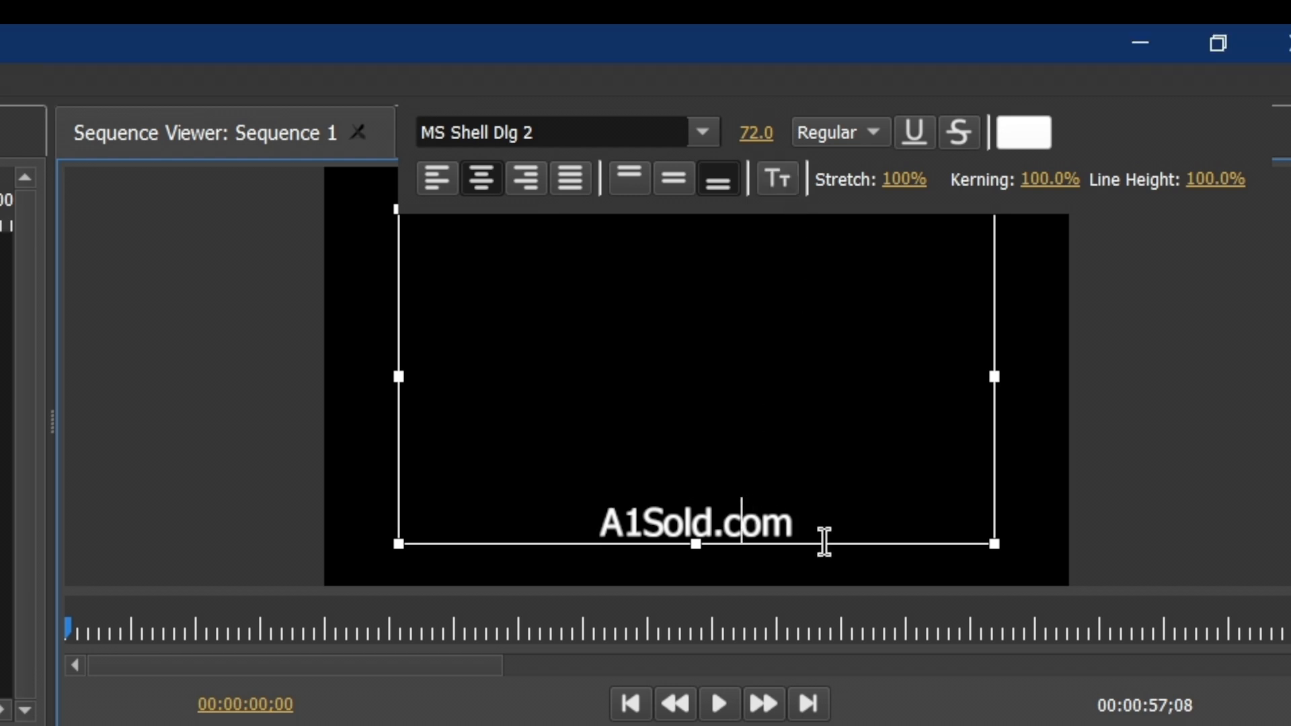
drag(811, 518, 642, 518)
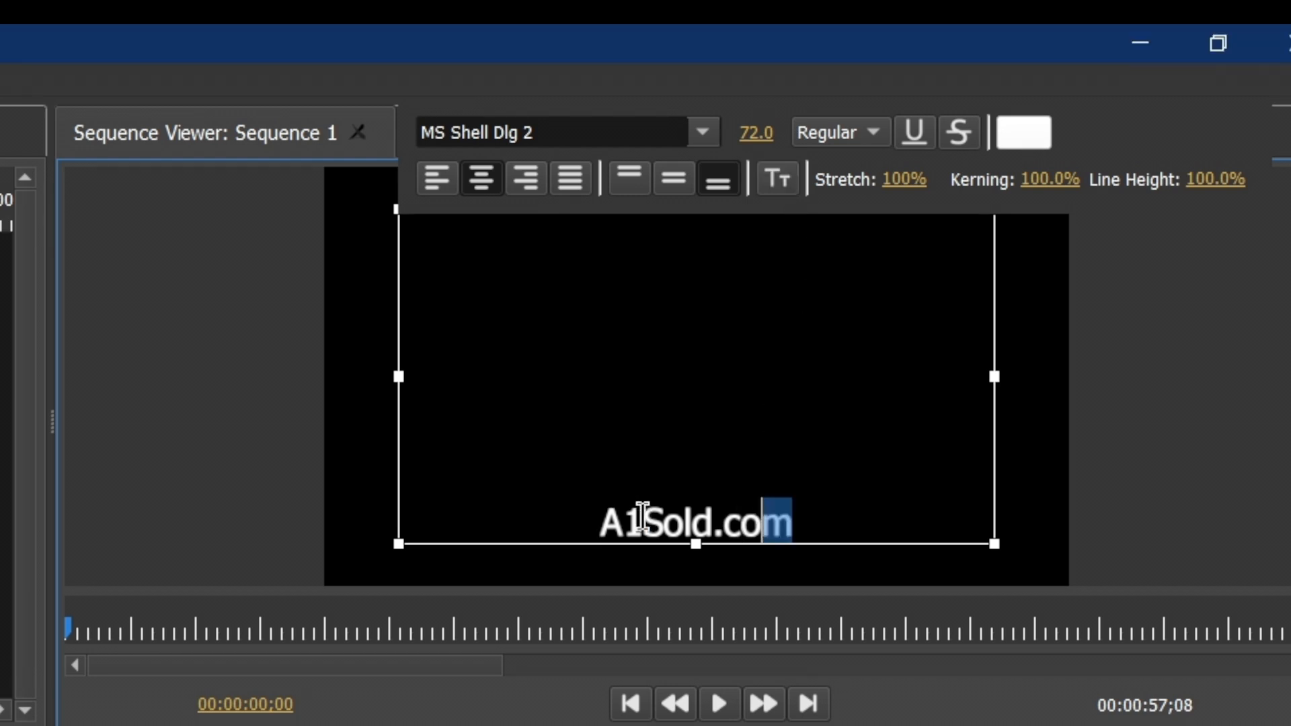
click(771, 177)
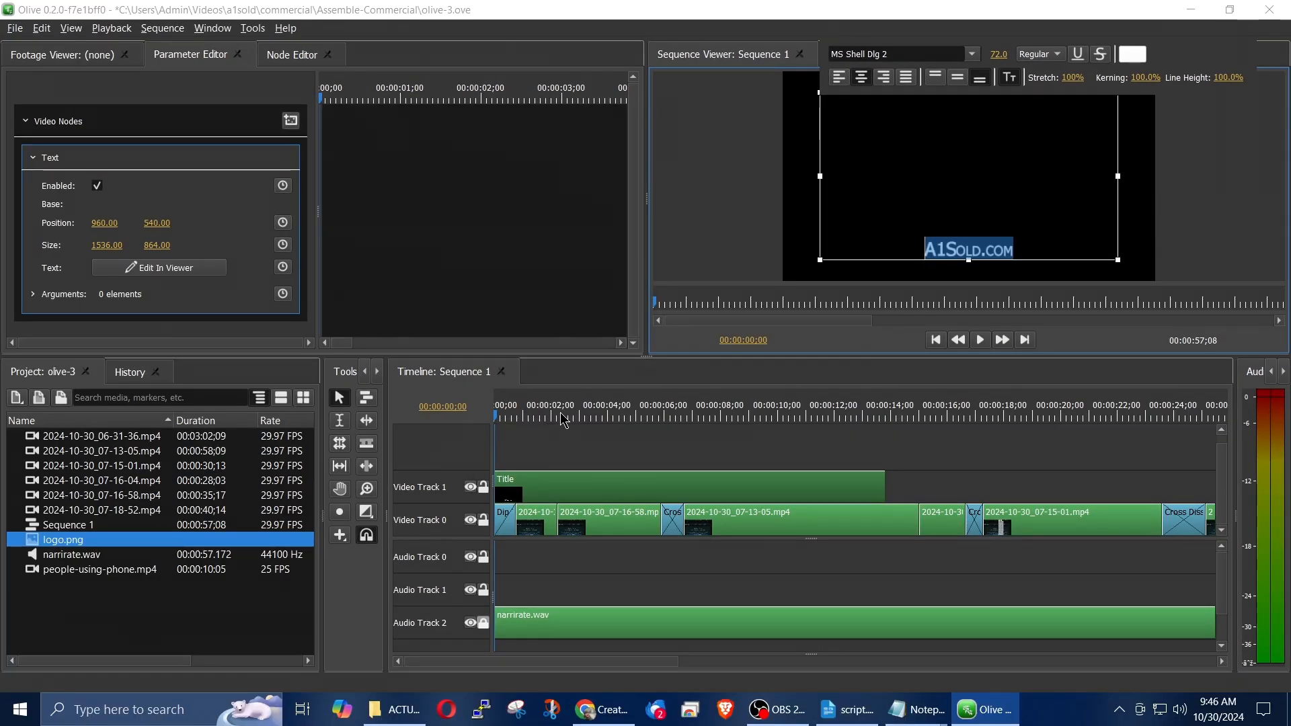
key(space)
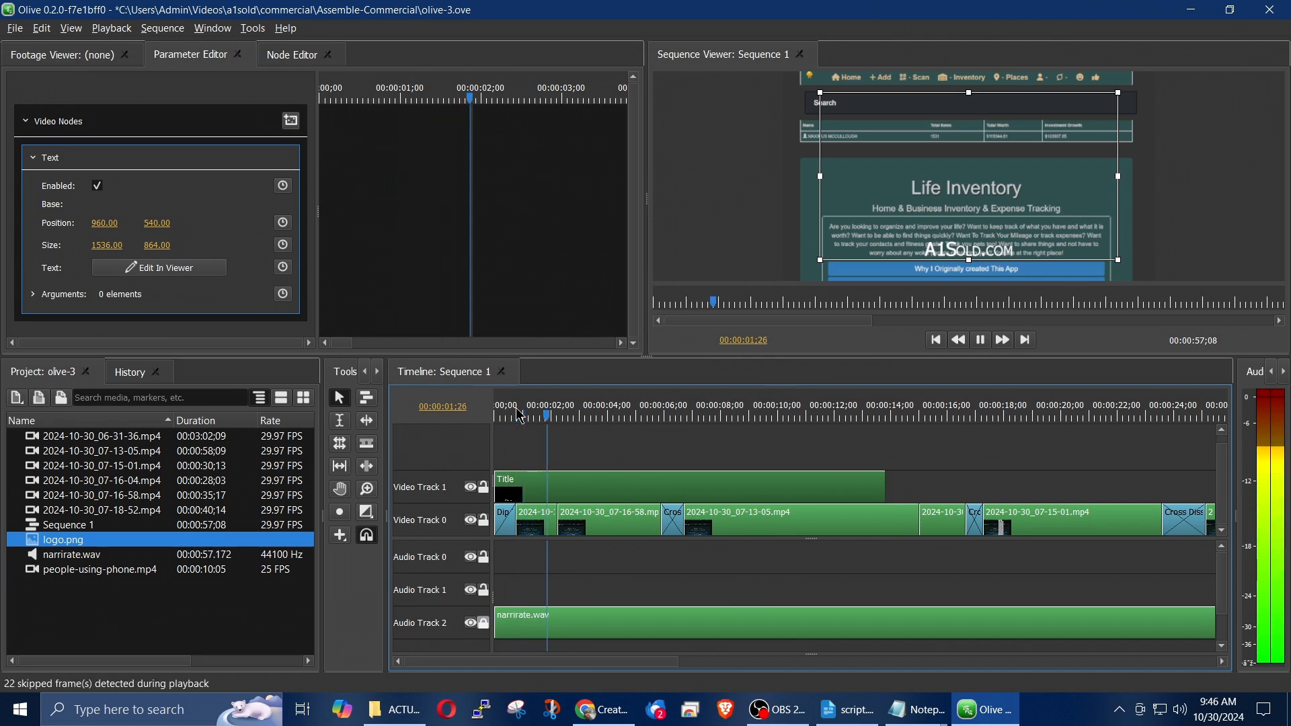
Lower the A1Sold.com title to the bottom edge of the frame and move its clip up to Video Track 2
key(space)
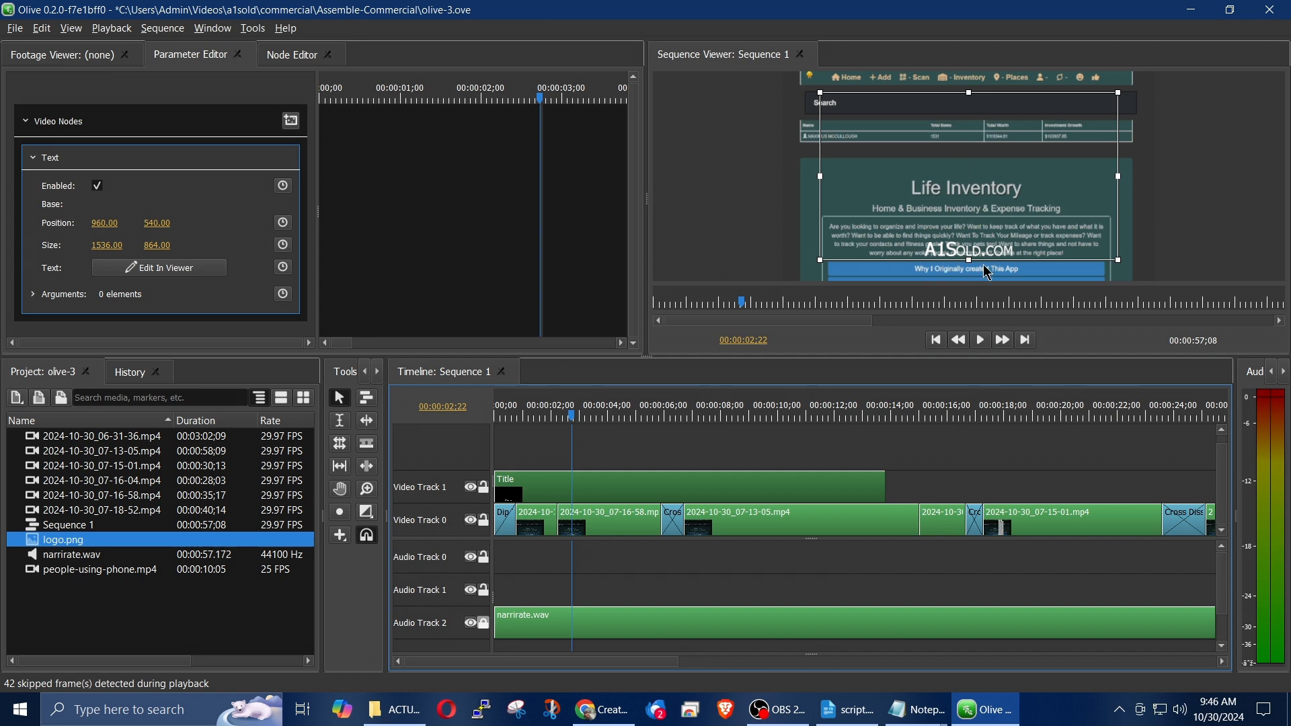
drag(978, 256, 979, 276)
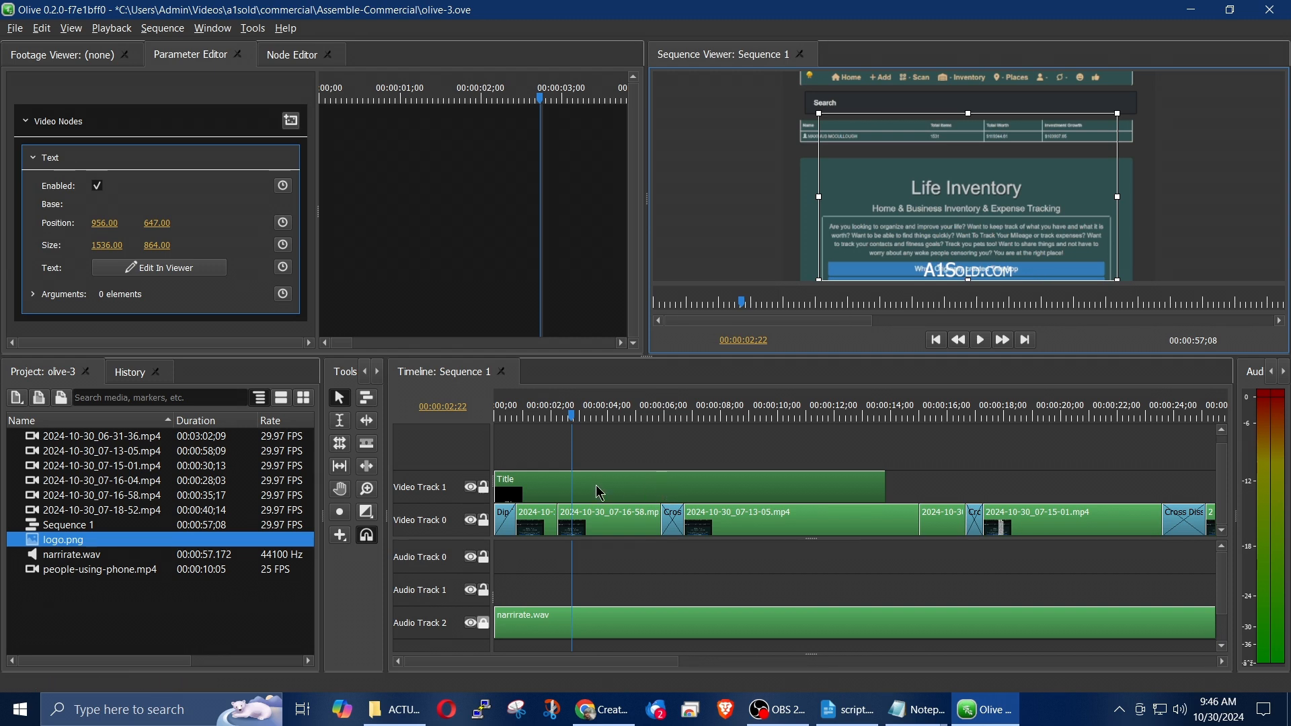
drag(595, 492, 593, 474)
click(523, 496)
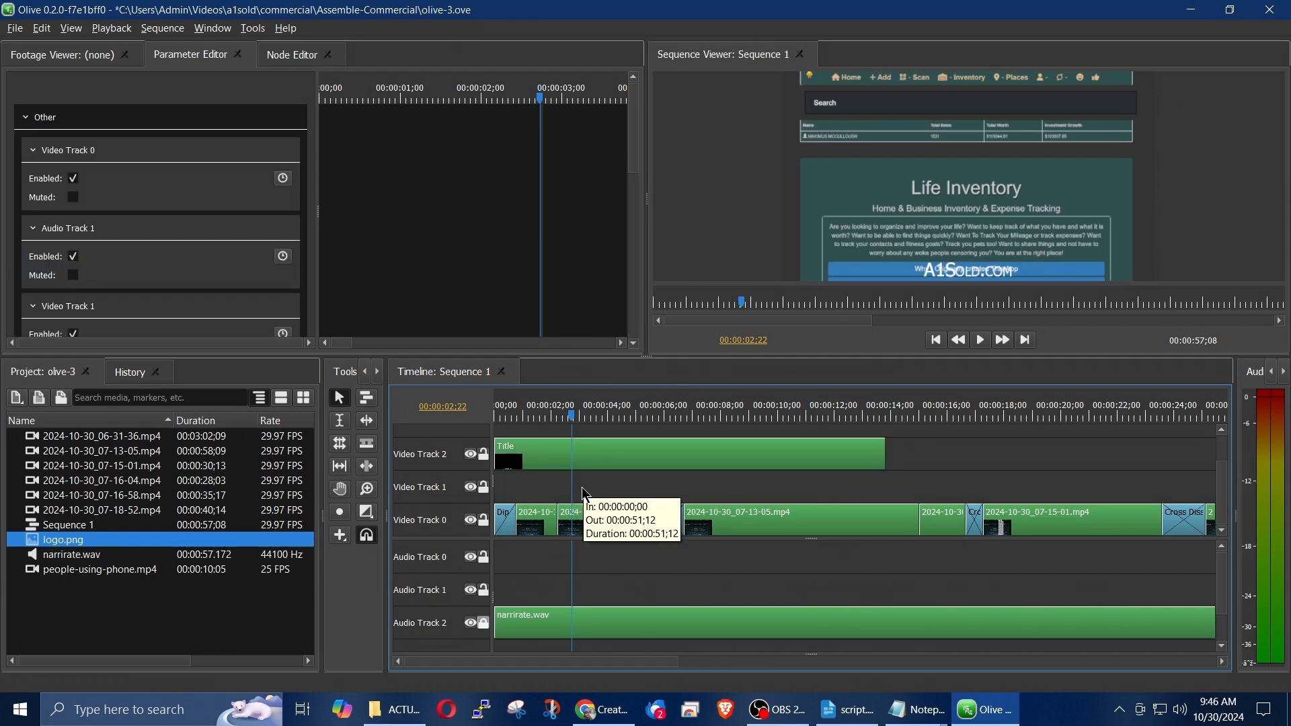
Create a Shape clip about 14 seconds long on Video Track 1, beginning at the start of the sequence
click(340, 535)
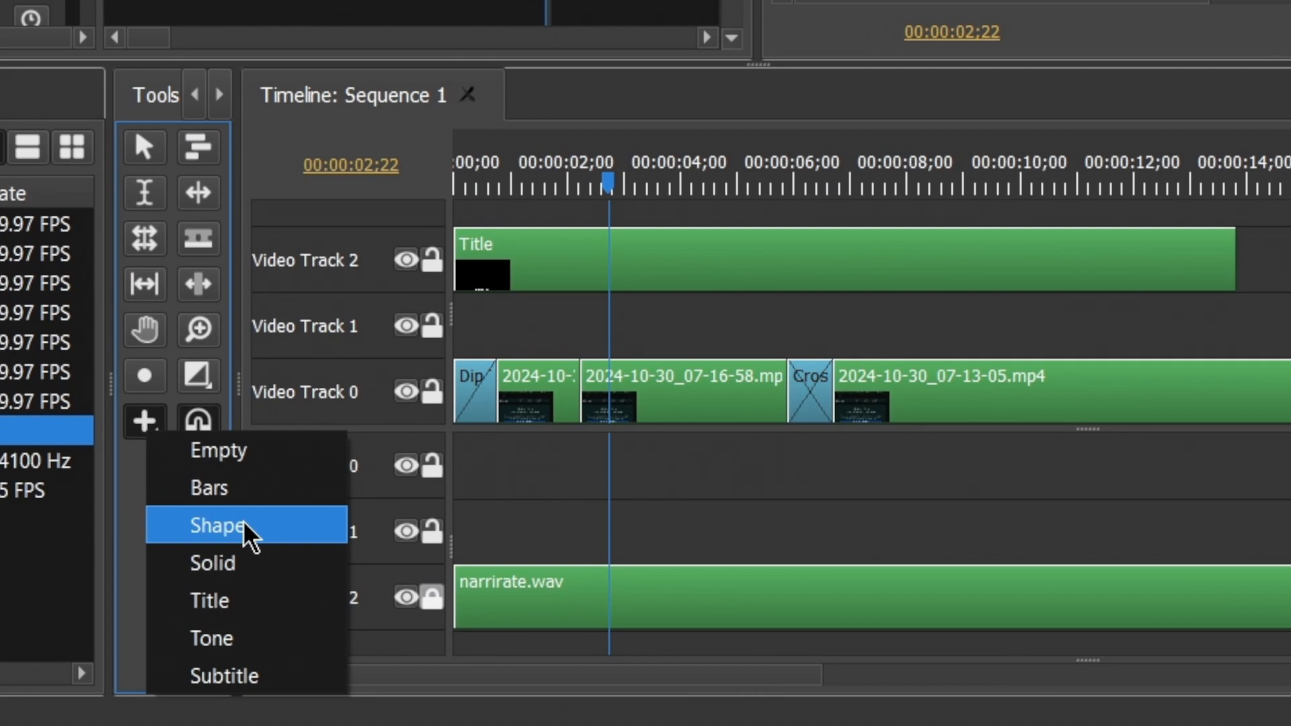
click(248, 538)
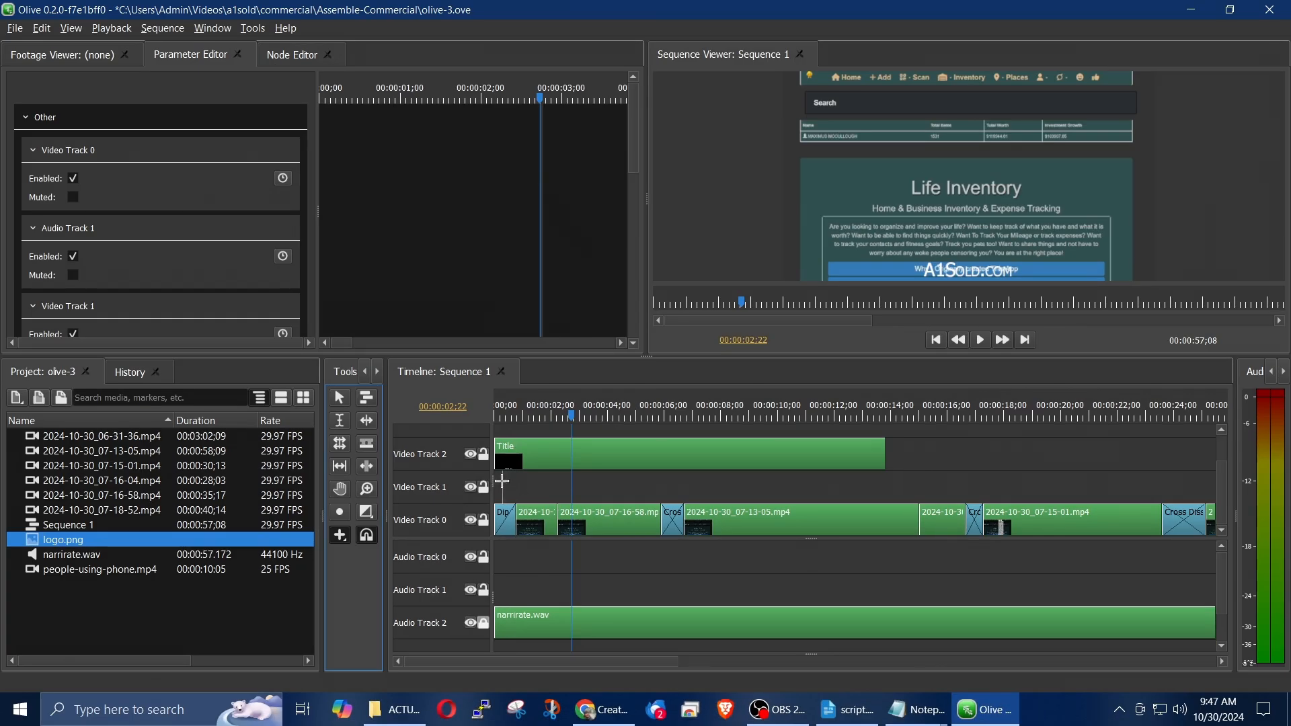
drag(503, 482, 893, 483)
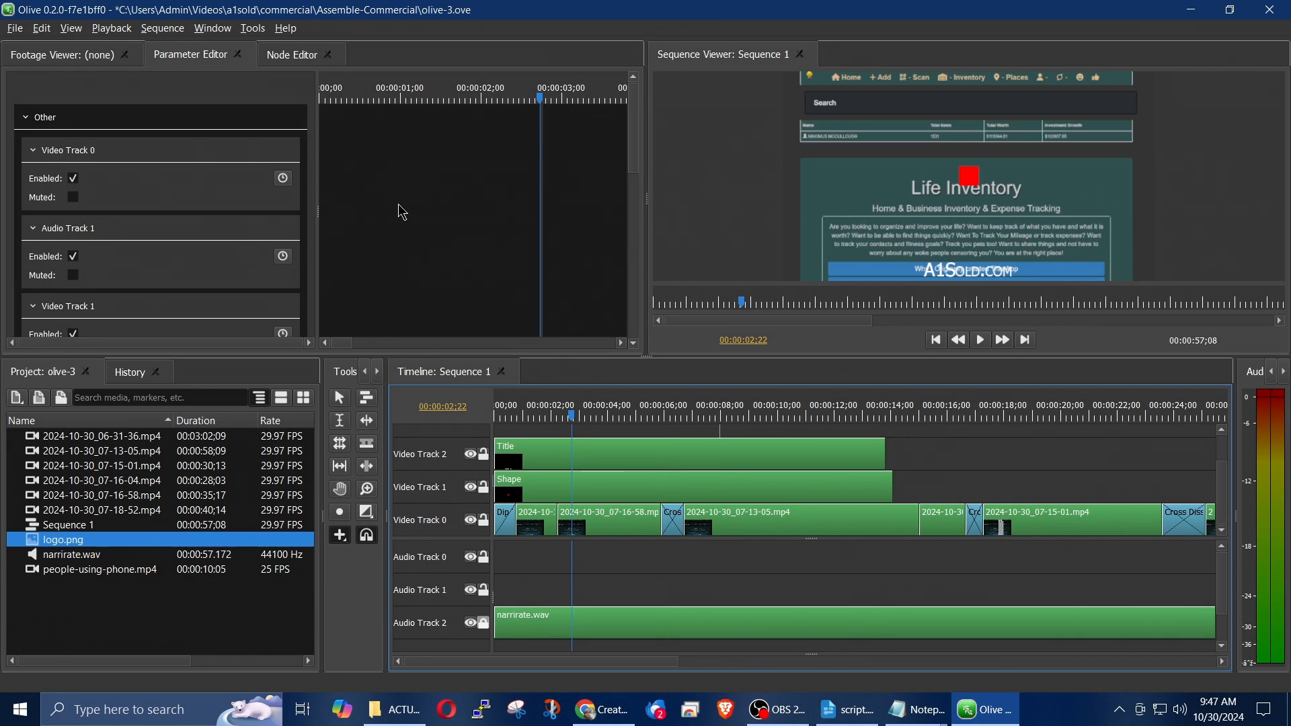
click(341, 398)
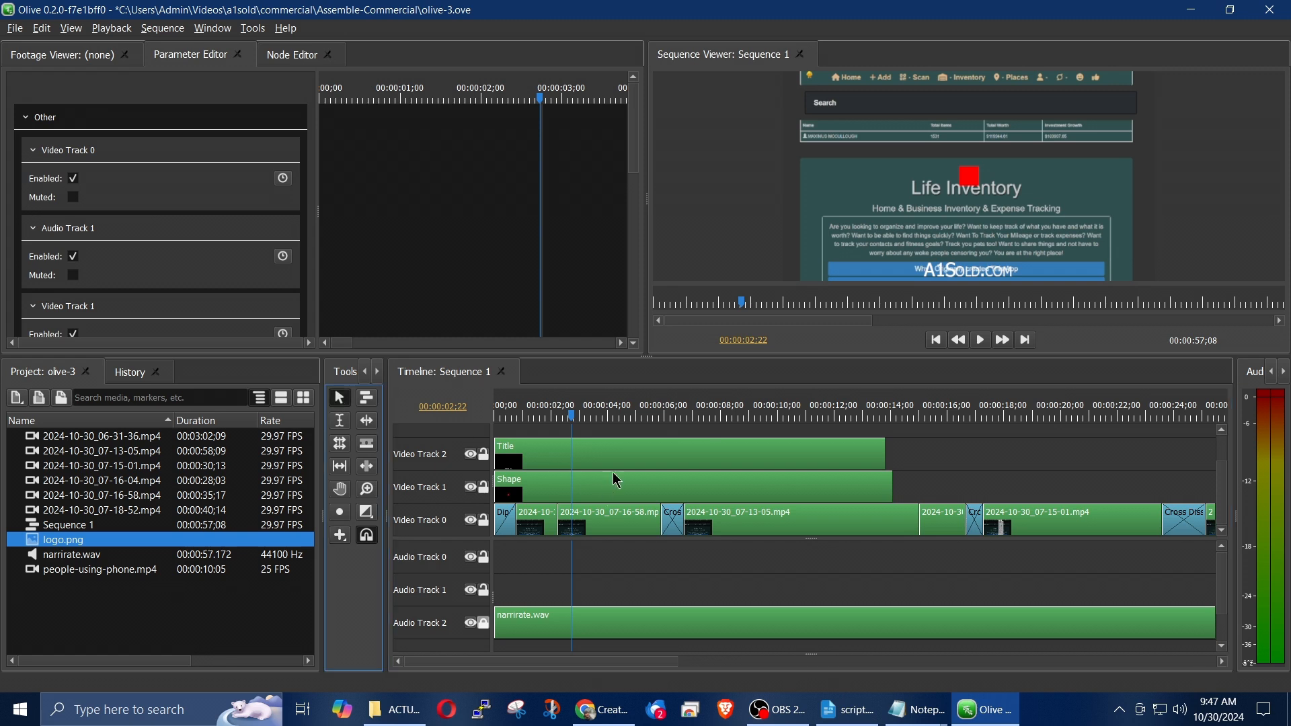
Change the Shape clip's fill colour to the dark grey preset swatch, rgb(0.25, 0.25, 0.25)
click(604, 497)
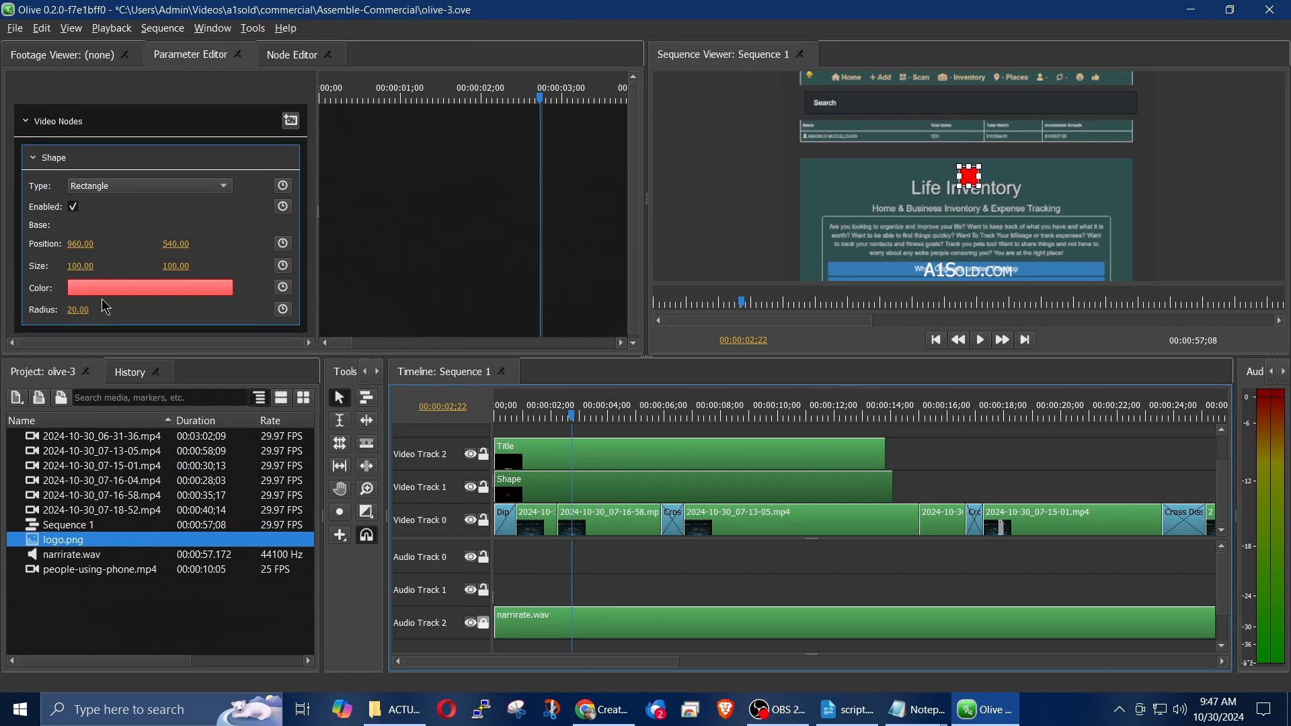
click(147, 288)
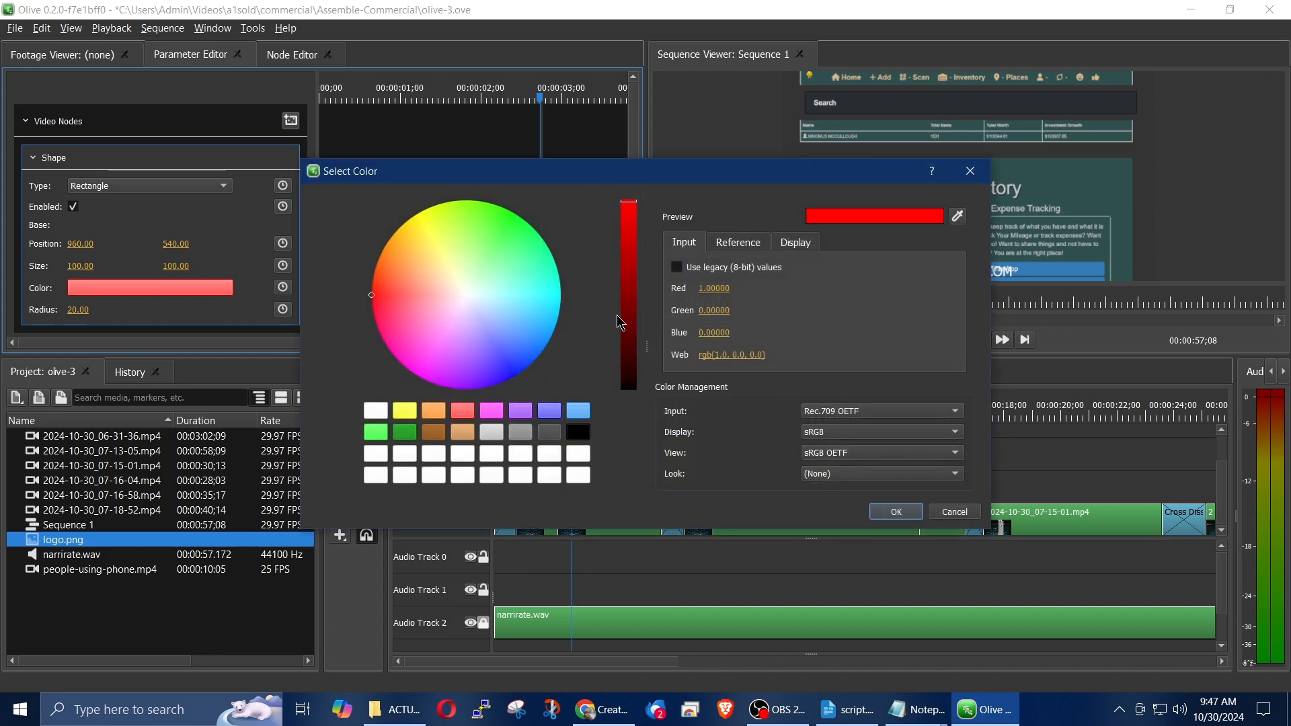
drag(627, 365, 627, 390)
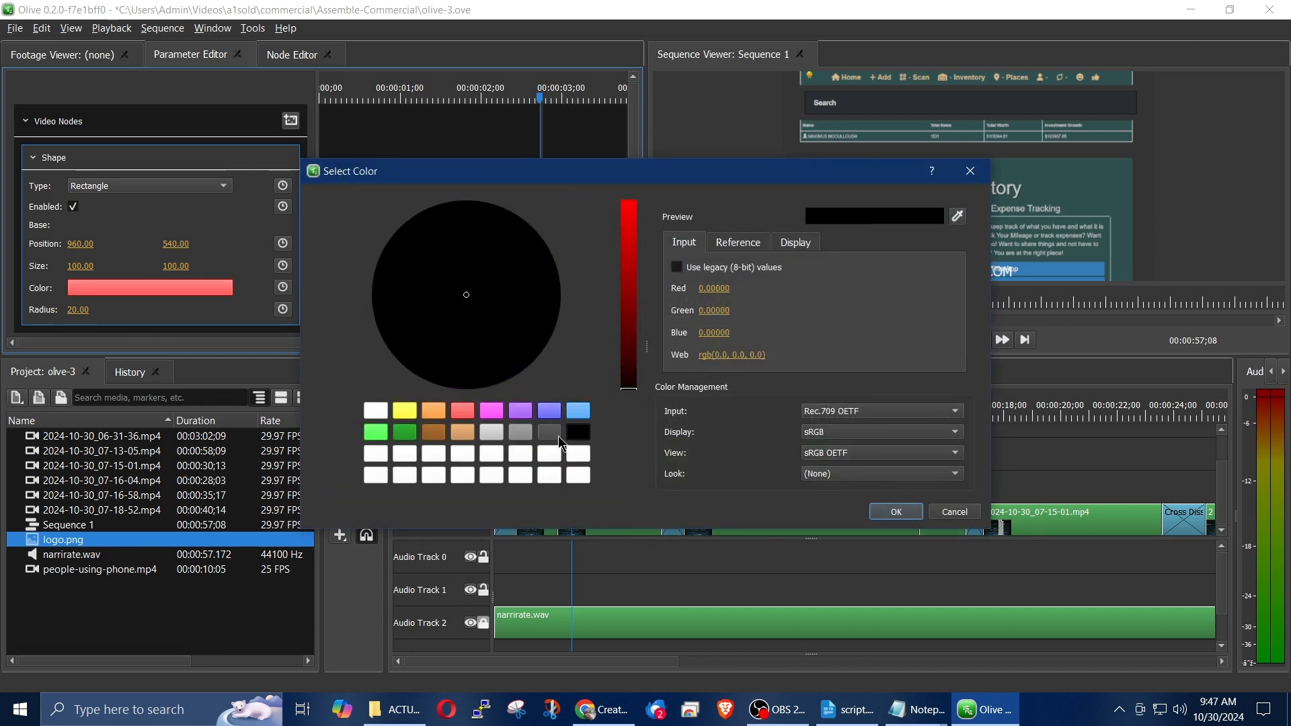
click(549, 434)
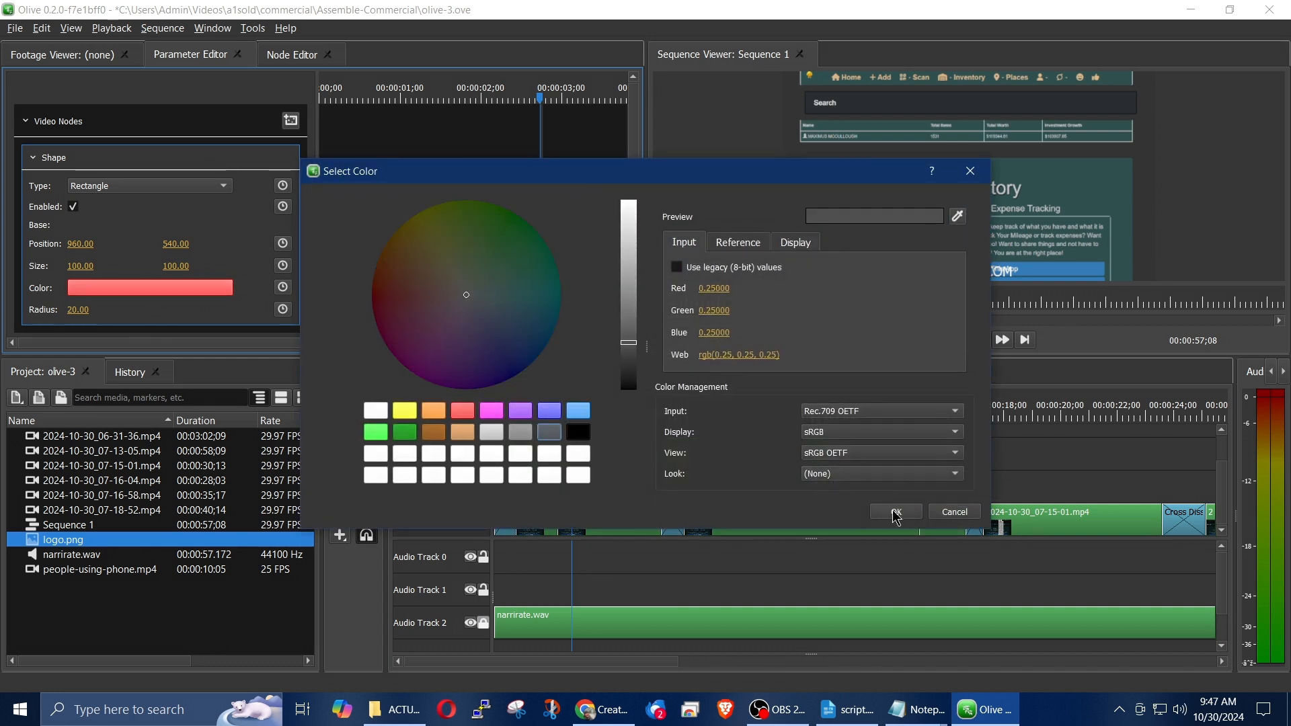
click(896, 512)
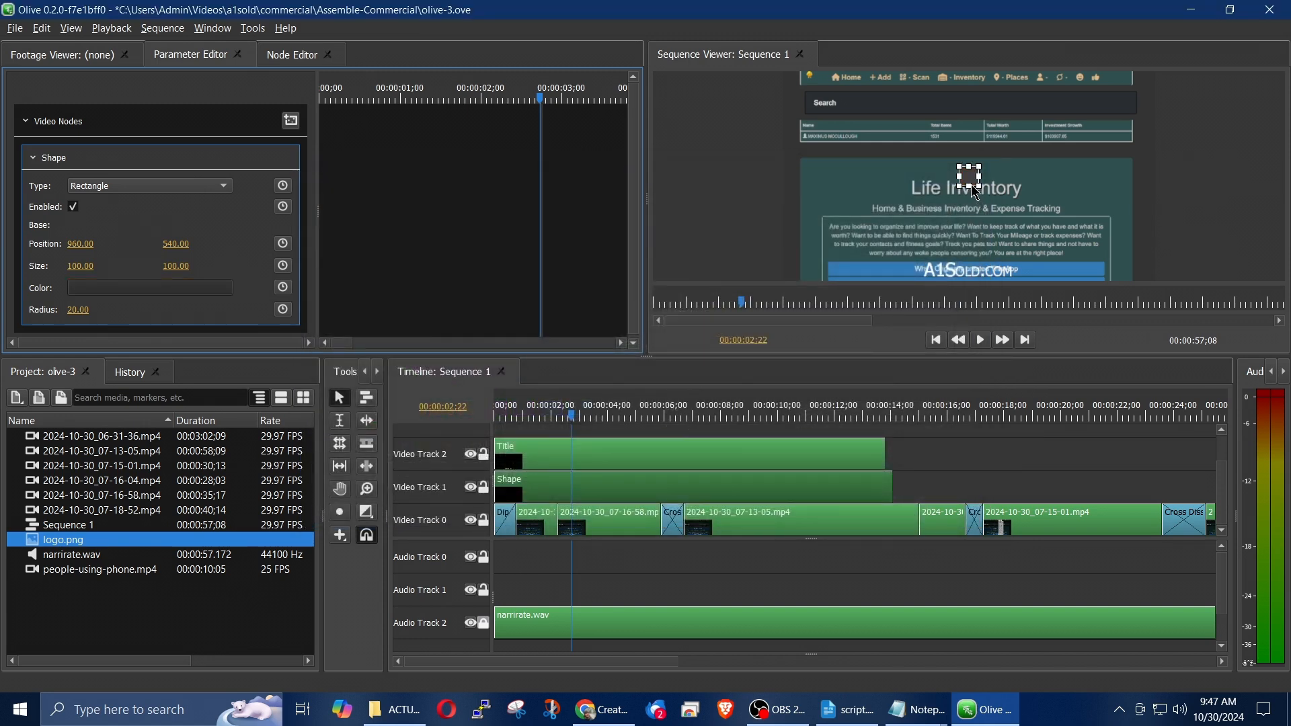
Move the grey rectangle to the frame's lower left and stretch it into a bar about 1795 × 100 behind the A1Sold.com title
drag(975, 183, 805, 274)
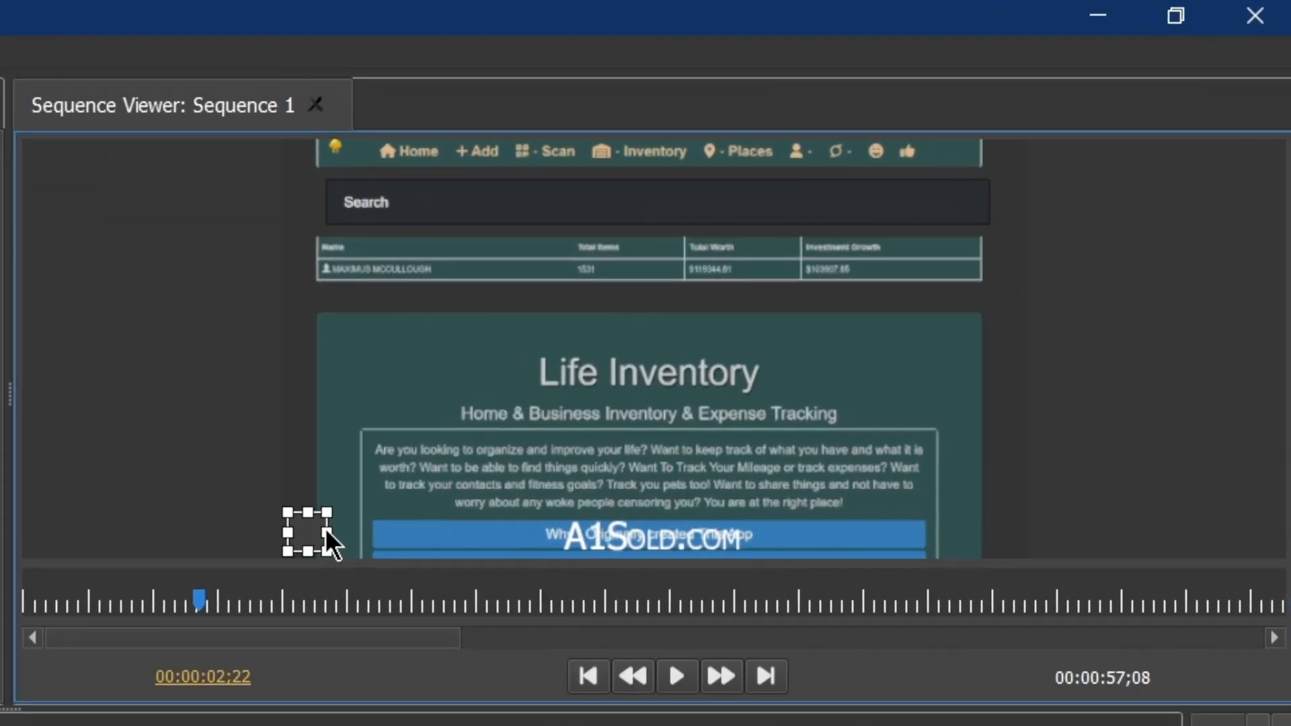
drag(326, 532, 986, 559)
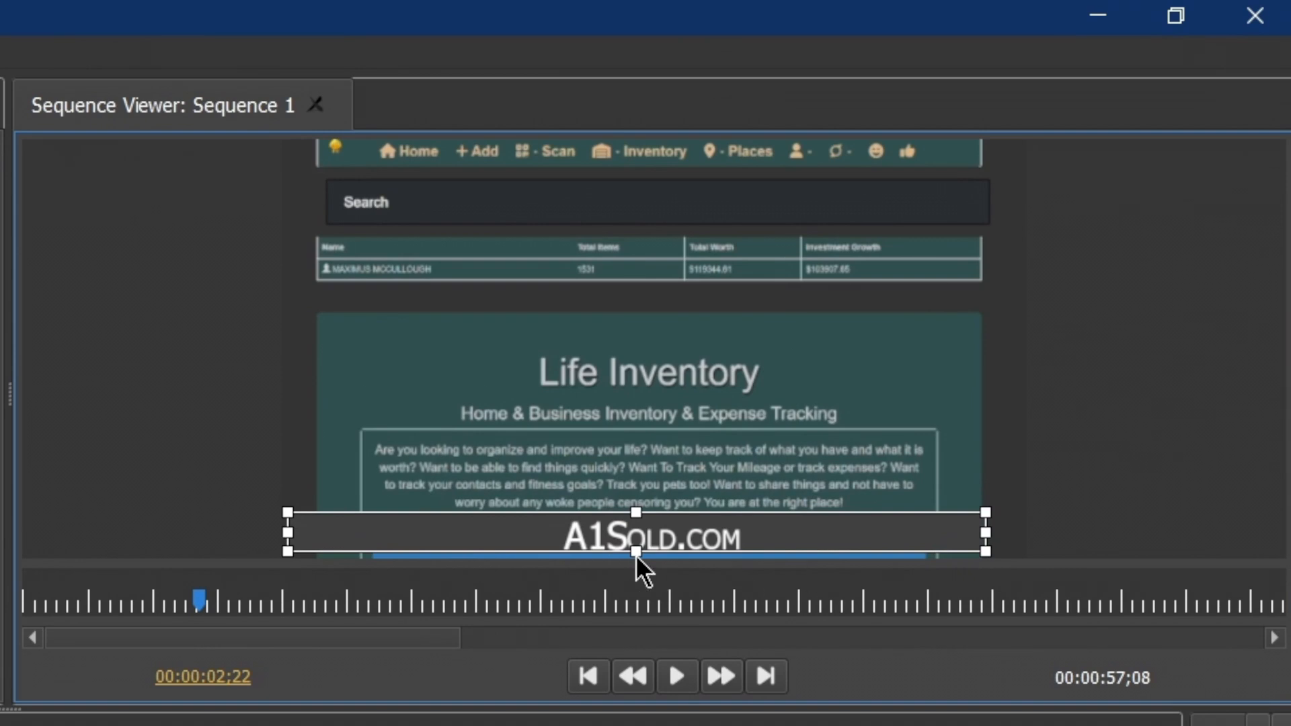
drag(636, 549, 635, 554)
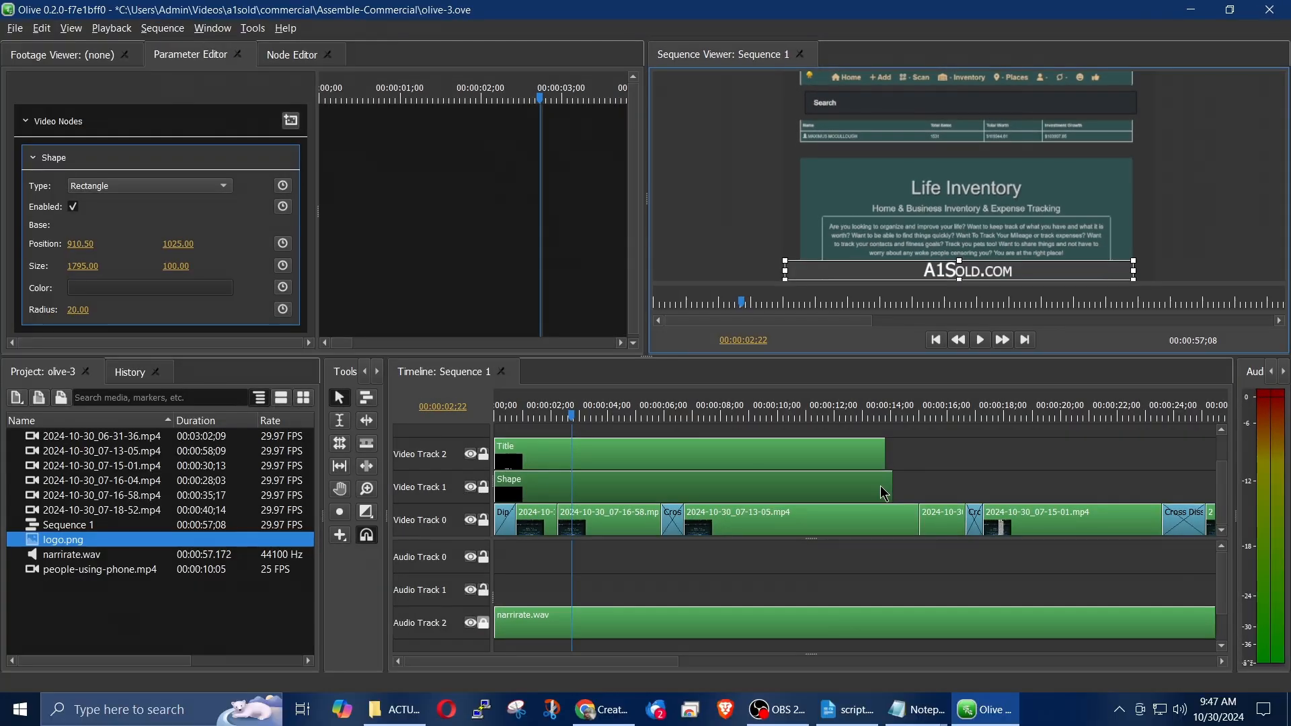
Trim the end of the Shape clip to match the end of the Title clip and play the opening of the sequence
drag(894, 483, 885, 482)
click(504, 418)
key(space)
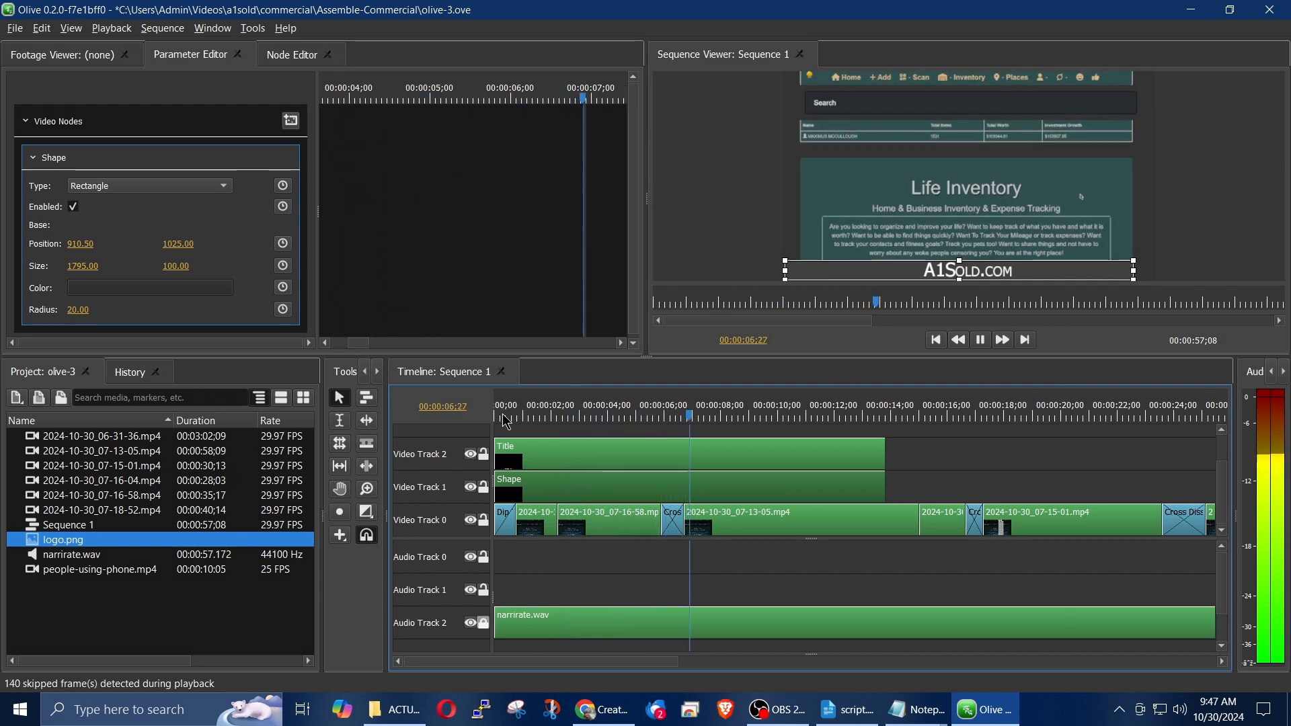
key(space)
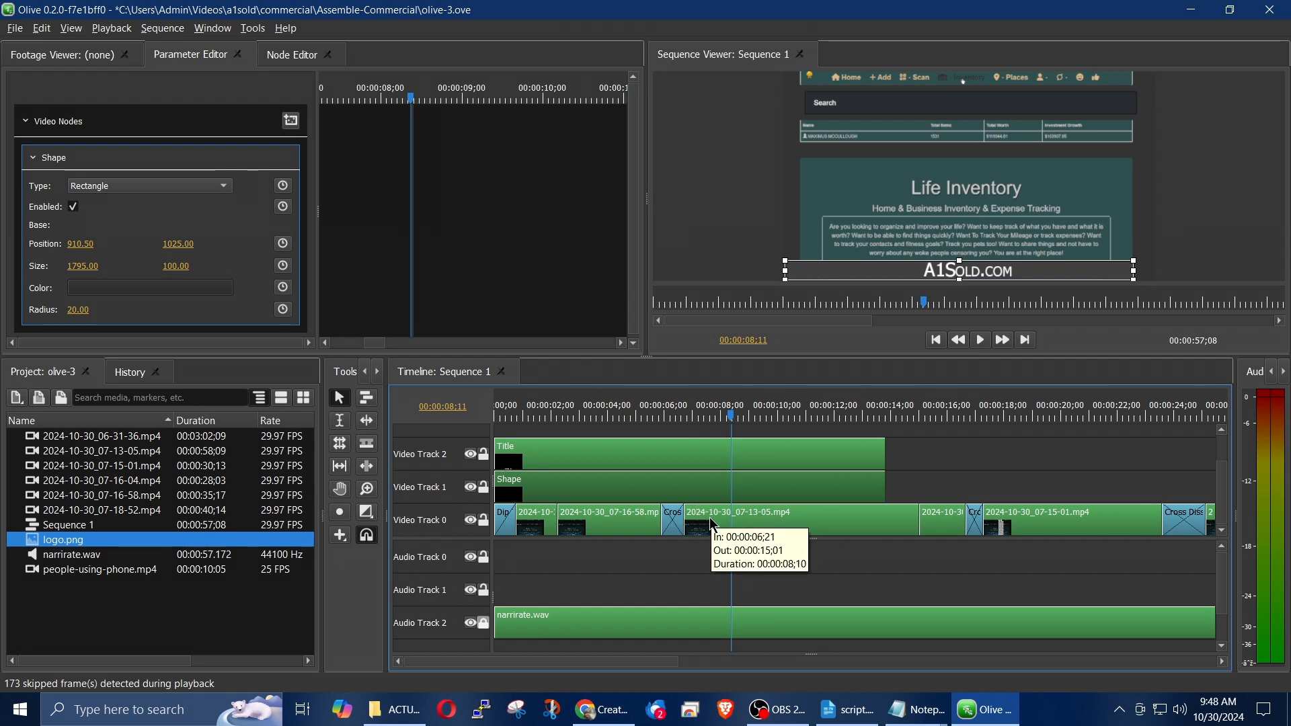
Split both the Title and Shape clips at 00:00:06;05
click(668, 418)
click(699, 465)
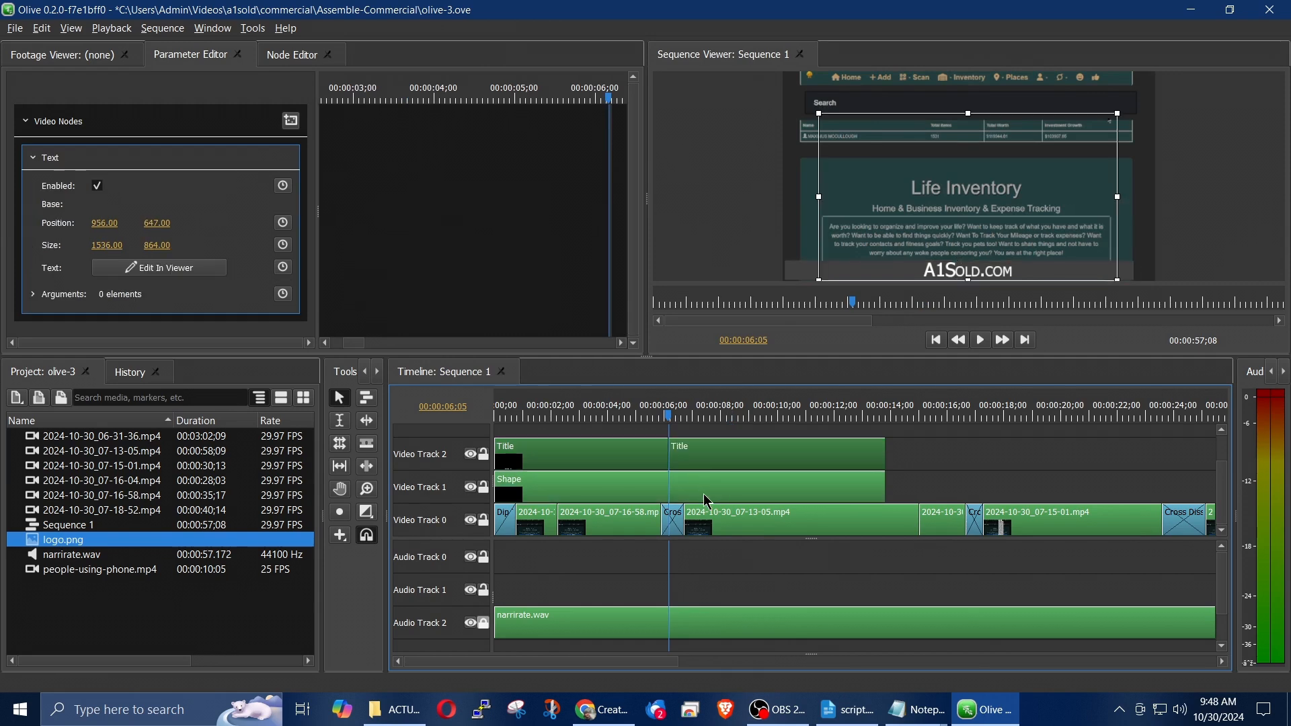
click(707, 498)
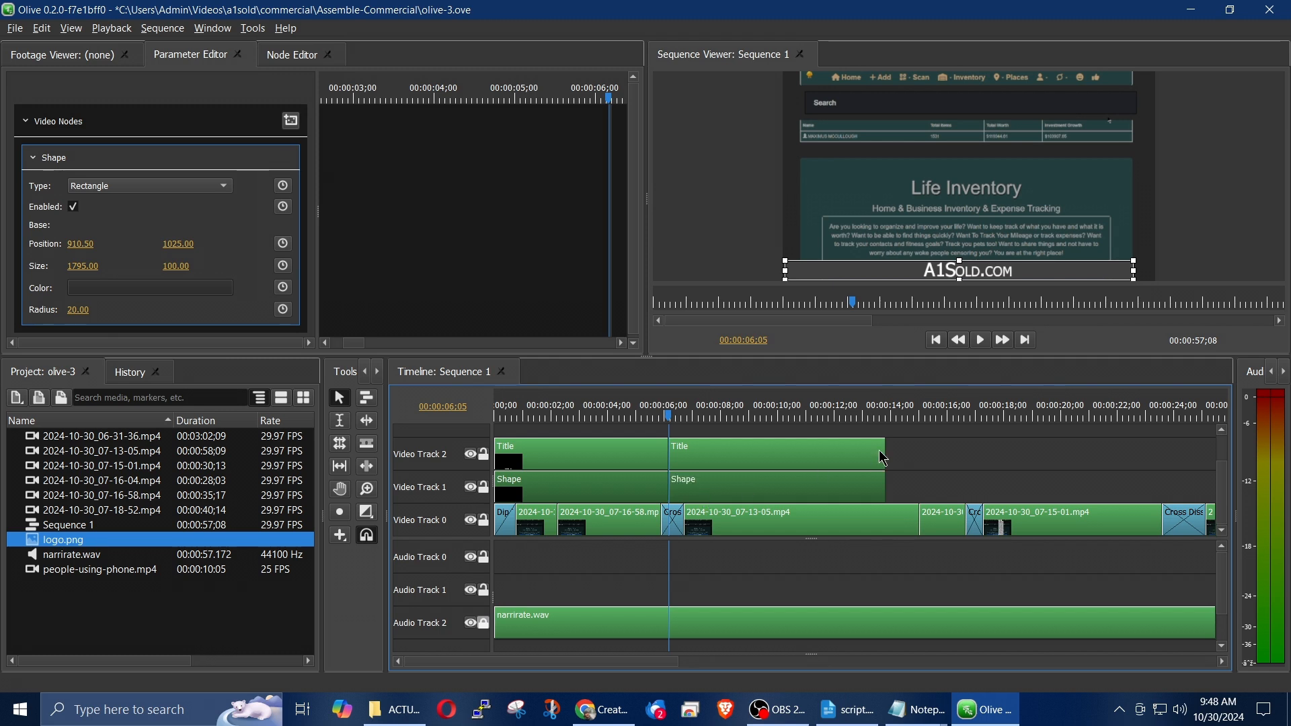
Link the second Title and Shape pieces together and move them to start where the 2024-10-30_07-13-05.mp4 clip ends
click(944, 448)
drag(929, 451, 908, 468)
right_click(908, 469)
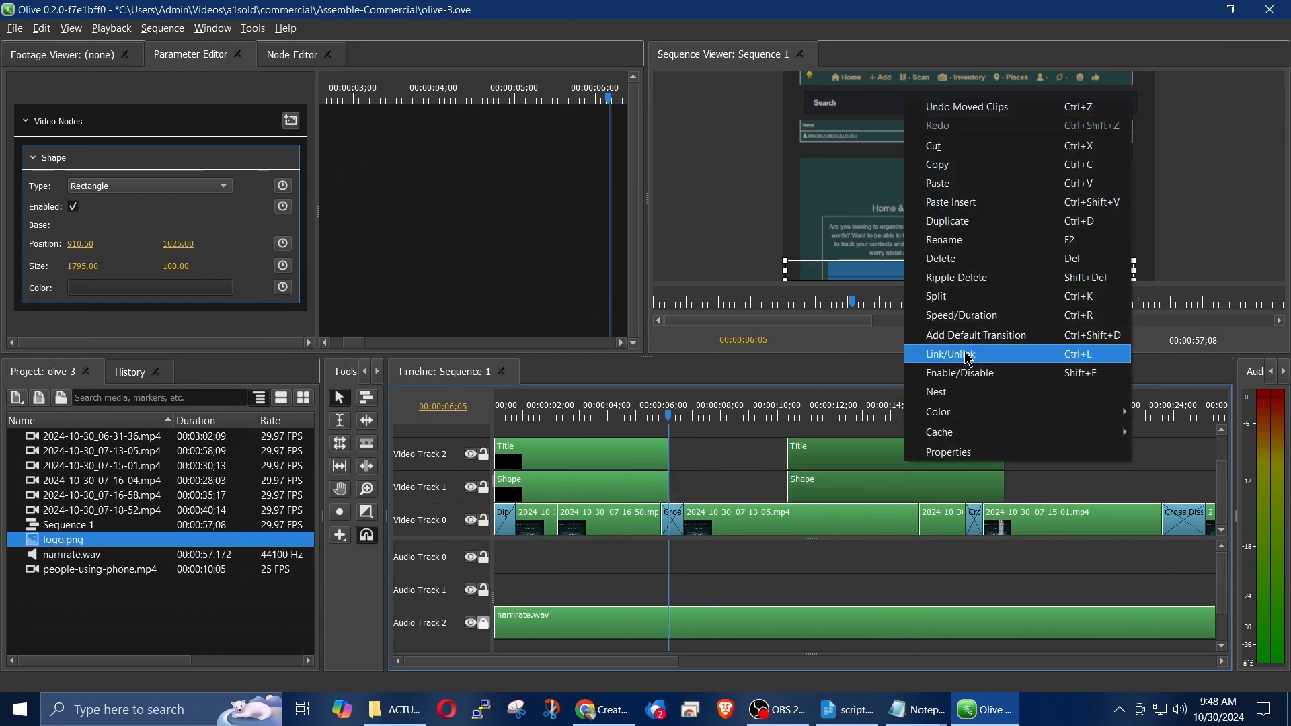
click(973, 367)
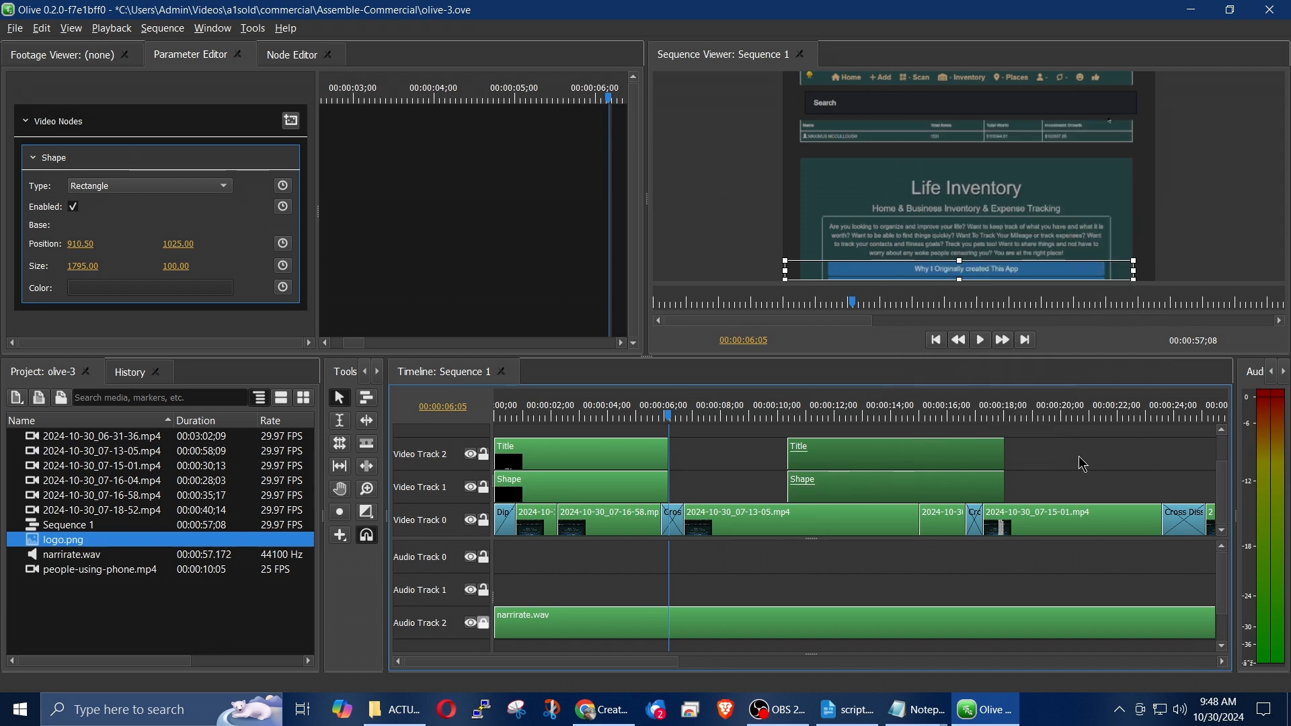
click(1044, 464)
drag(966, 460, 1099, 461)
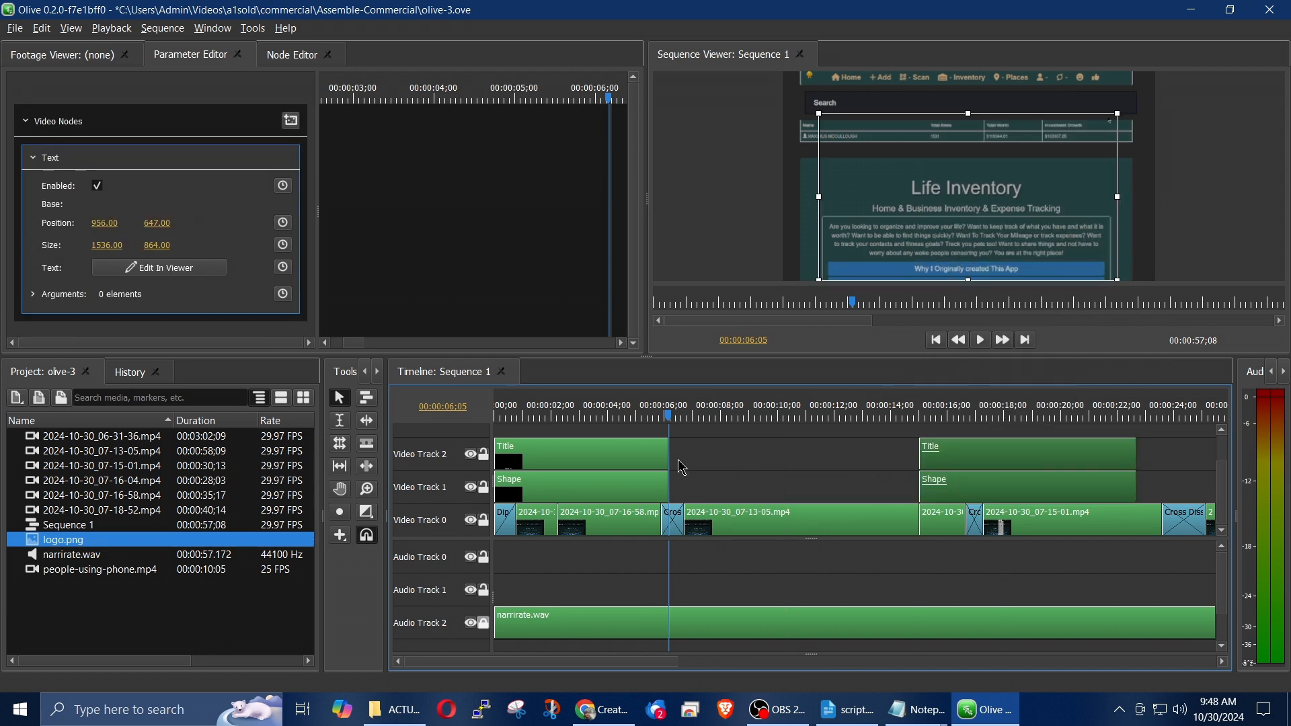
Link the first Title and Shape pieces at the start of the sequence together
click(633, 457)
drag(687, 452, 615, 482)
right_click(603, 471)
click(681, 359)
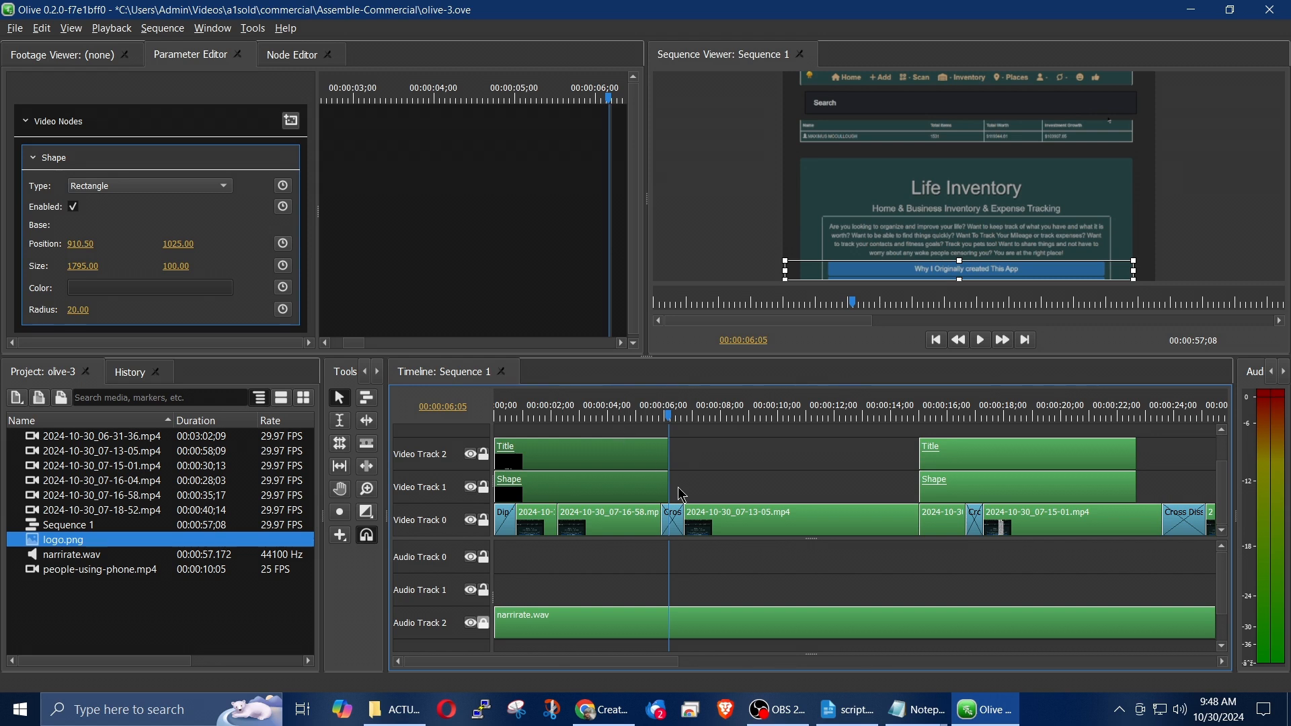
Add a Dip To Color transition to the end of the first Title clip and play the sequence across it
click(367, 516)
mouse_move(417, 527)
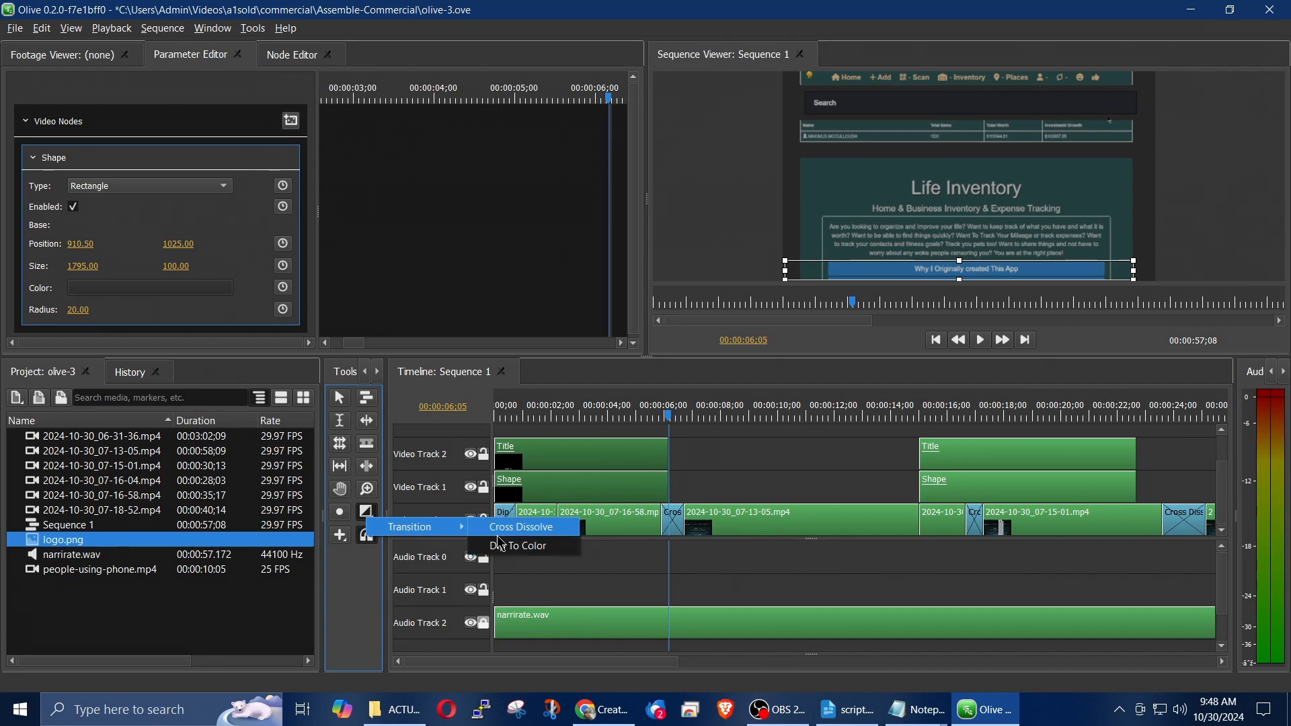
click(511, 546)
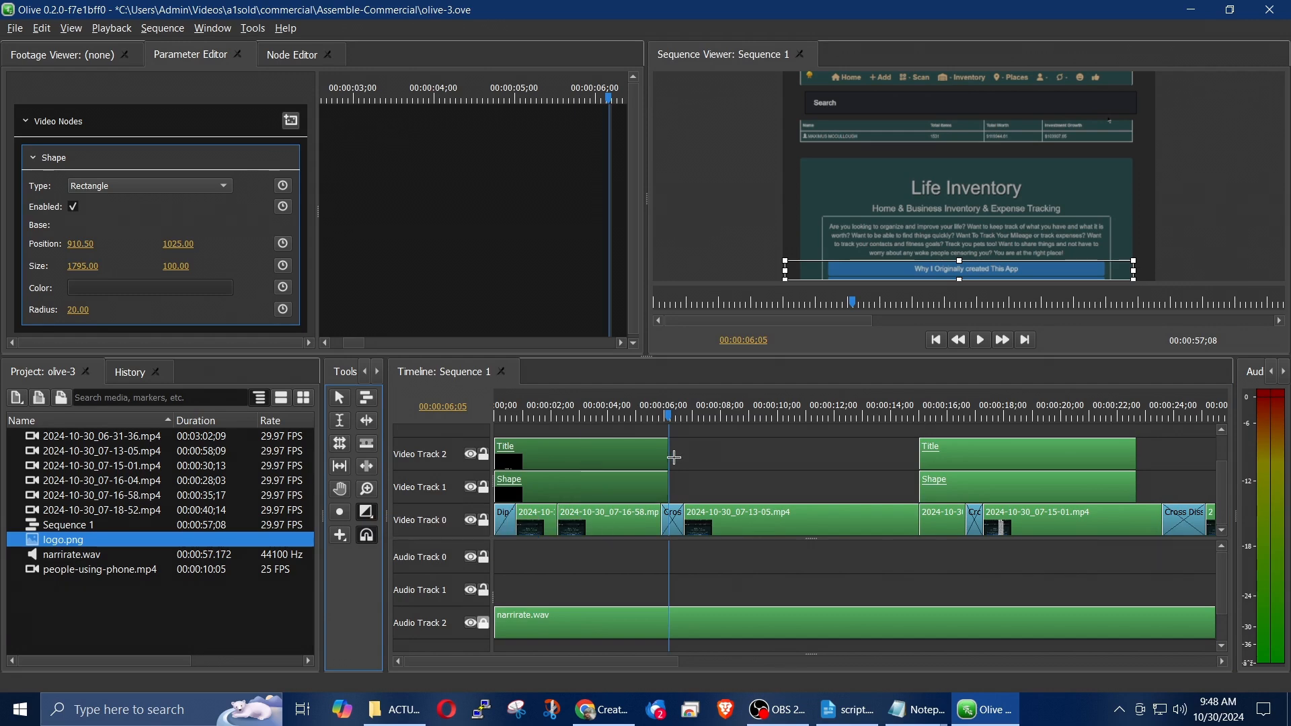
click(644, 470)
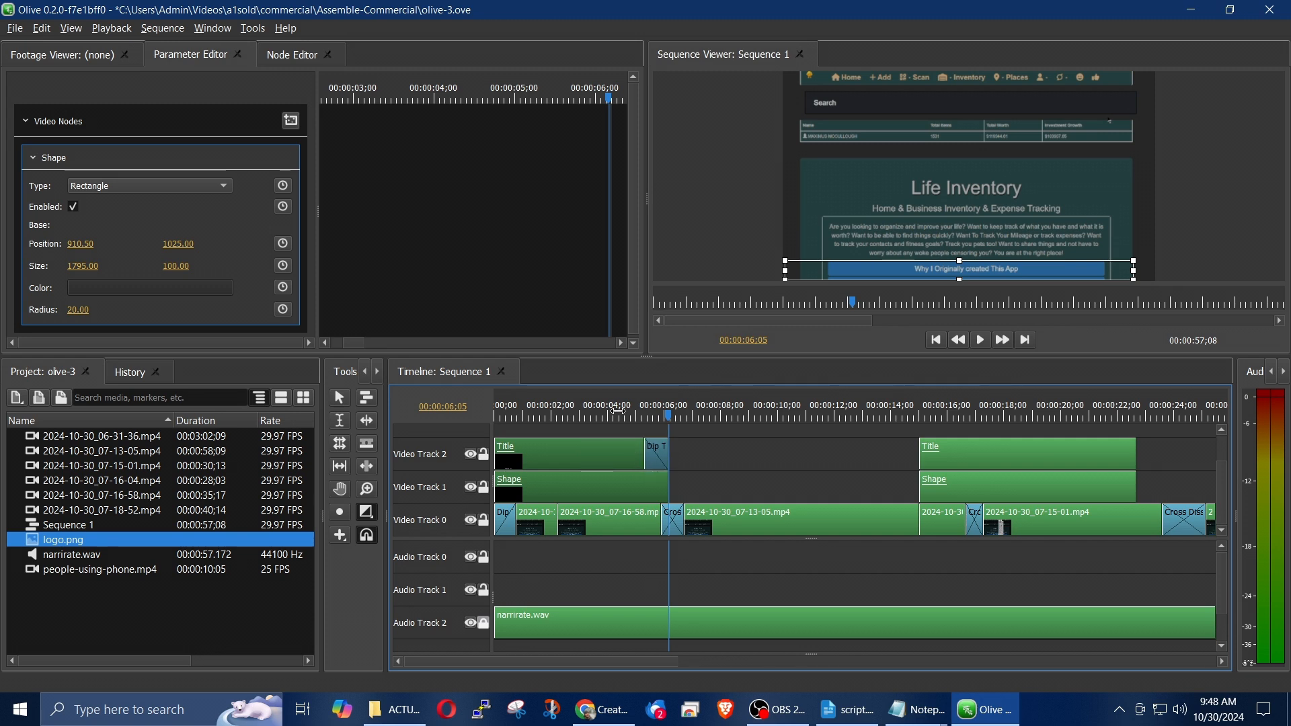
click(597, 413)
key(space)
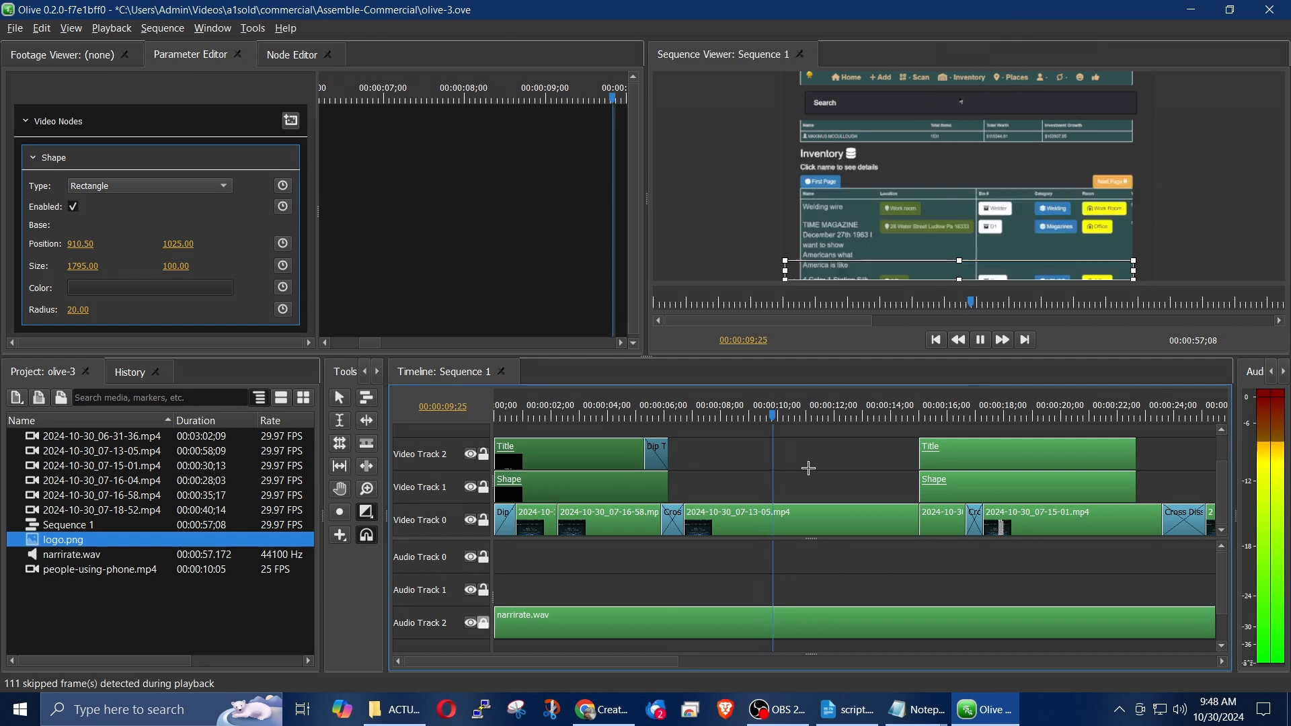
key(space)
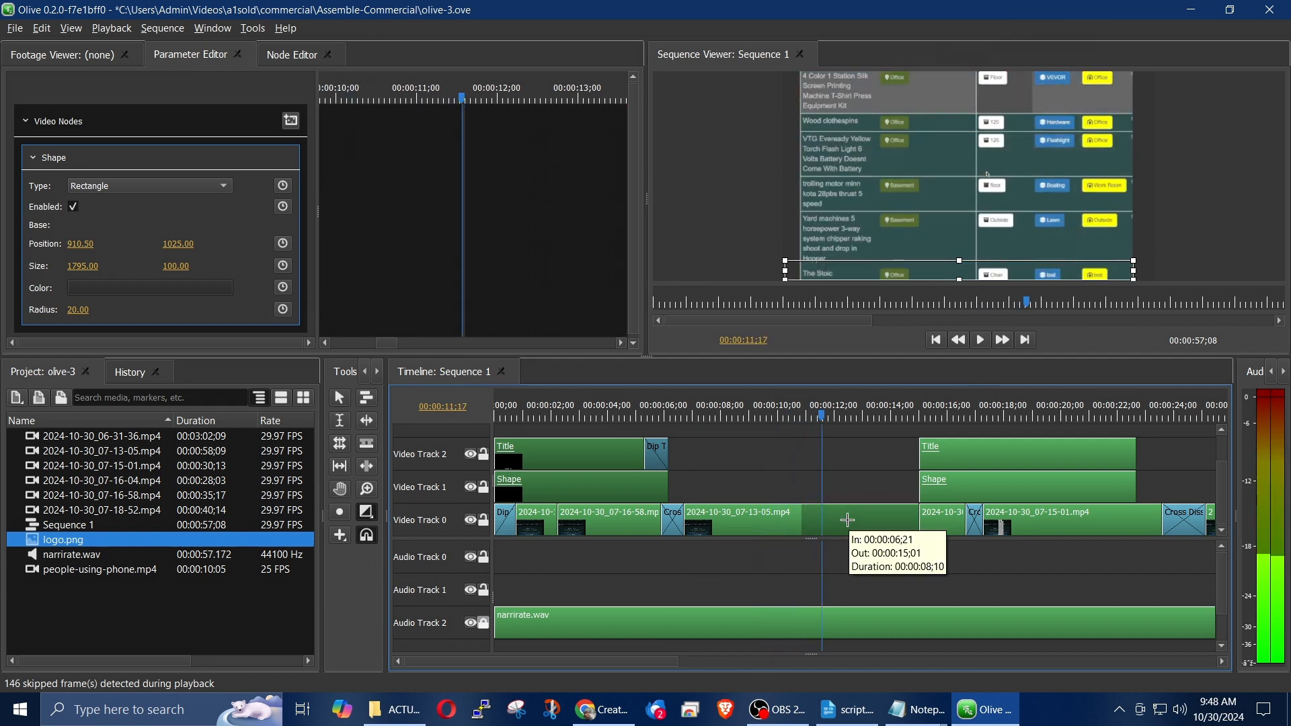
Move the second linked Title and Shape clips to Video Tracks 3 and 2 above logo.png, ending with the sequence, and play the ending
scroll(1029, 519, down, 4)
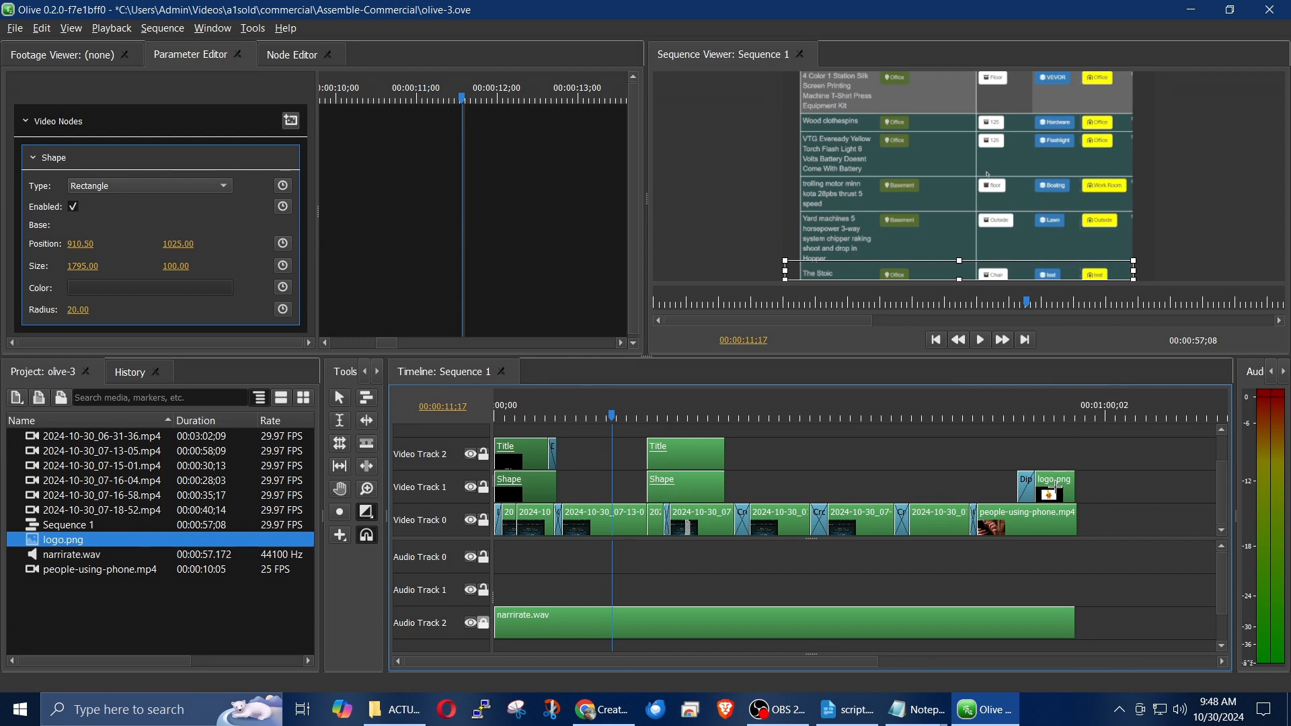
click(341, 402)
drag(1223, 503, 1225, 486)
drag(685, 485, 1034, 463)
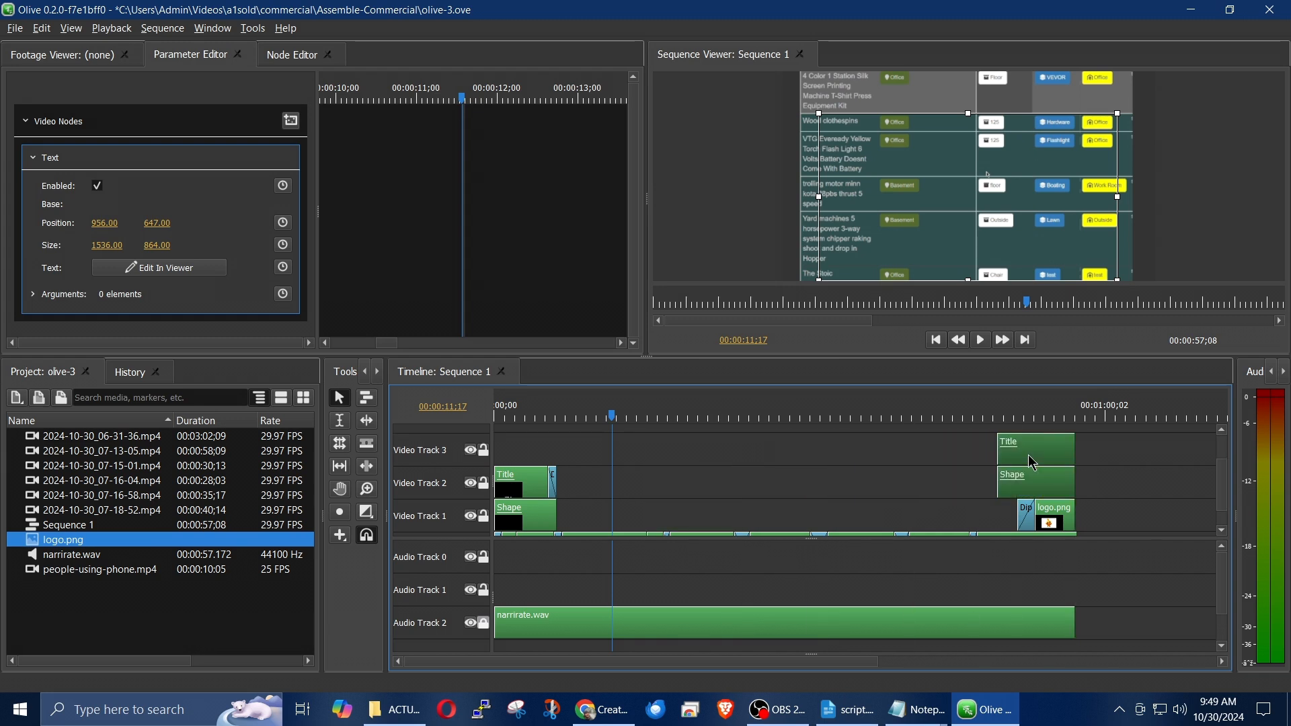
click(999, 417)
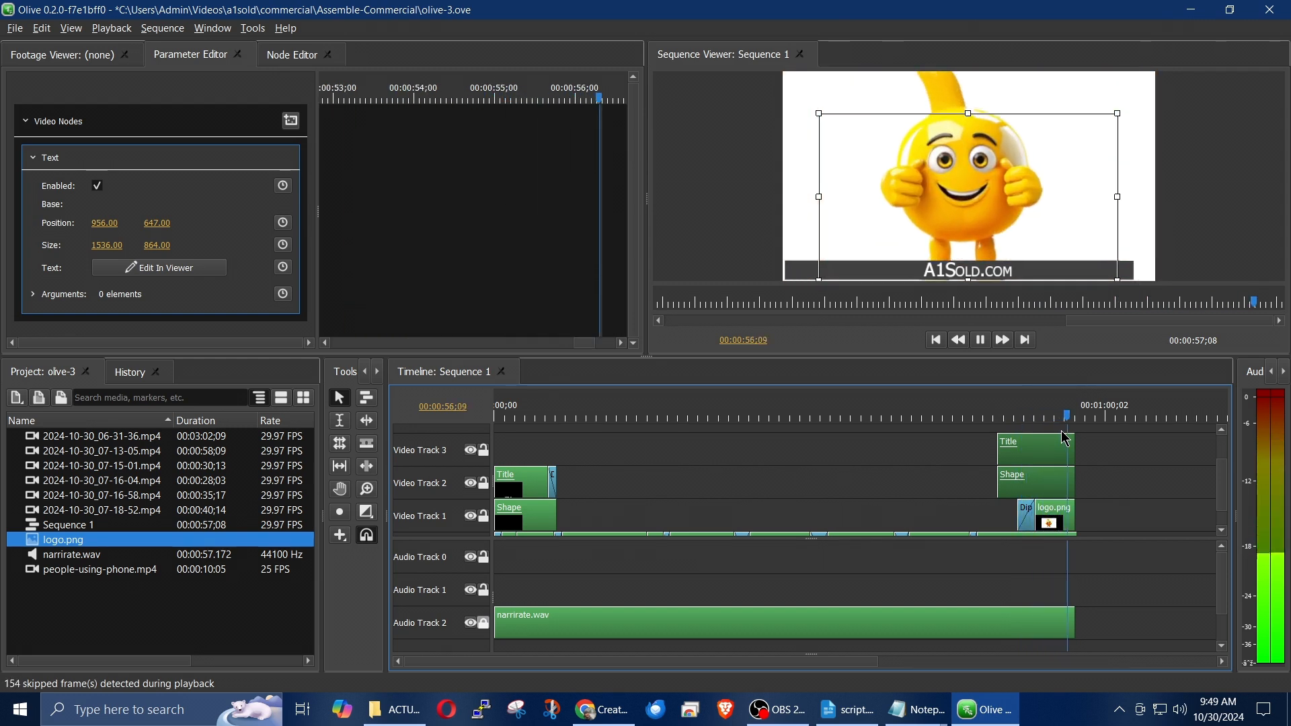
key(space)
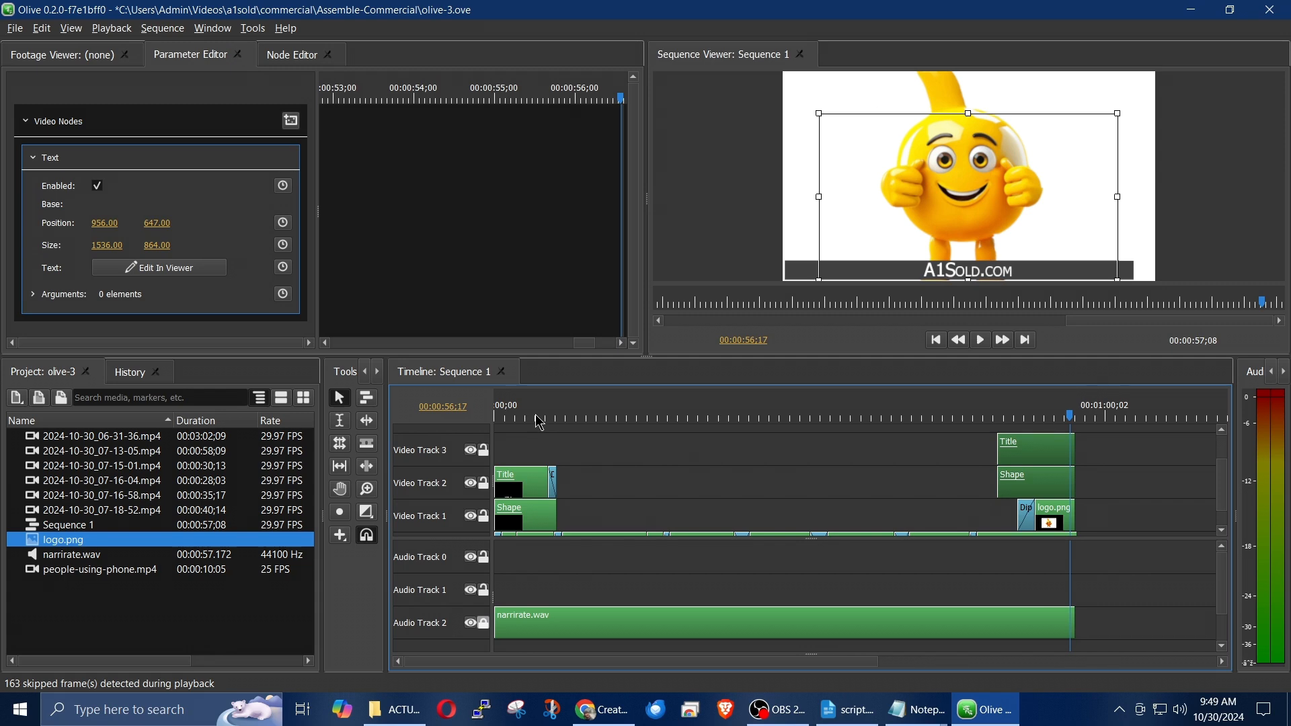
Save the olive-3 project and open the media export settings for Sequence 1
key(ctrl+s)
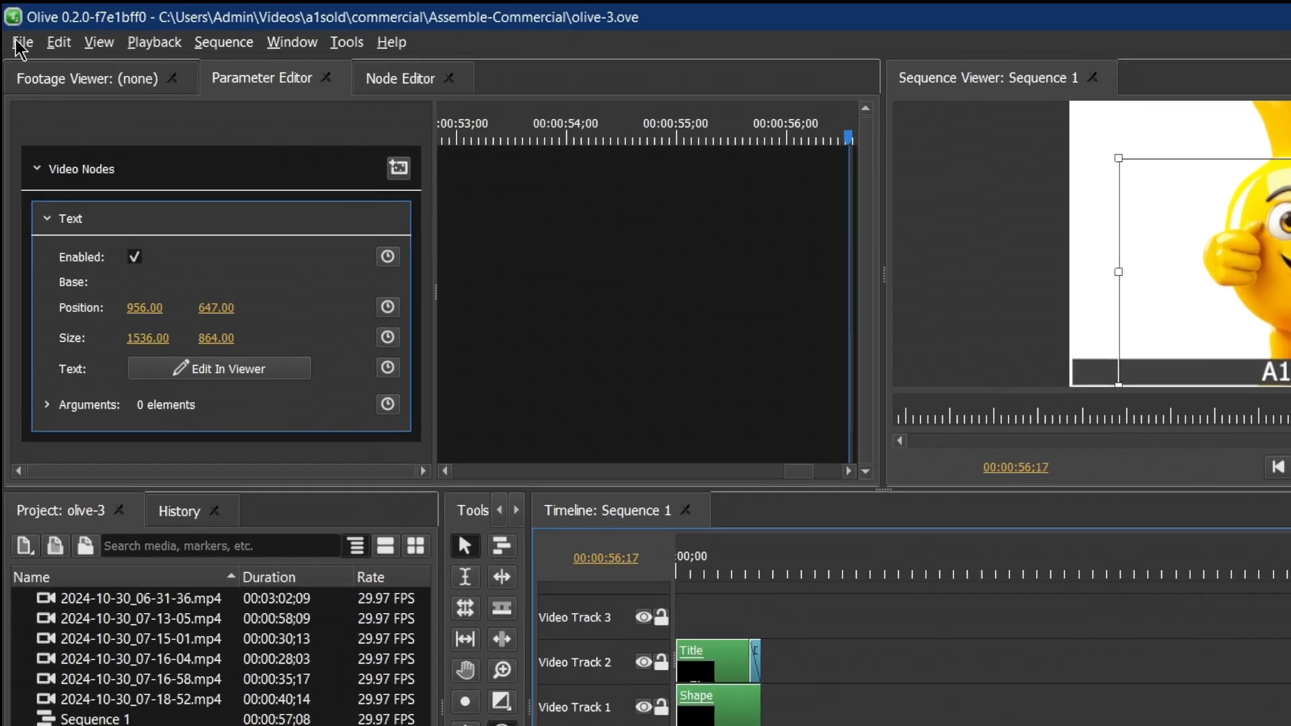
click(15, 28)
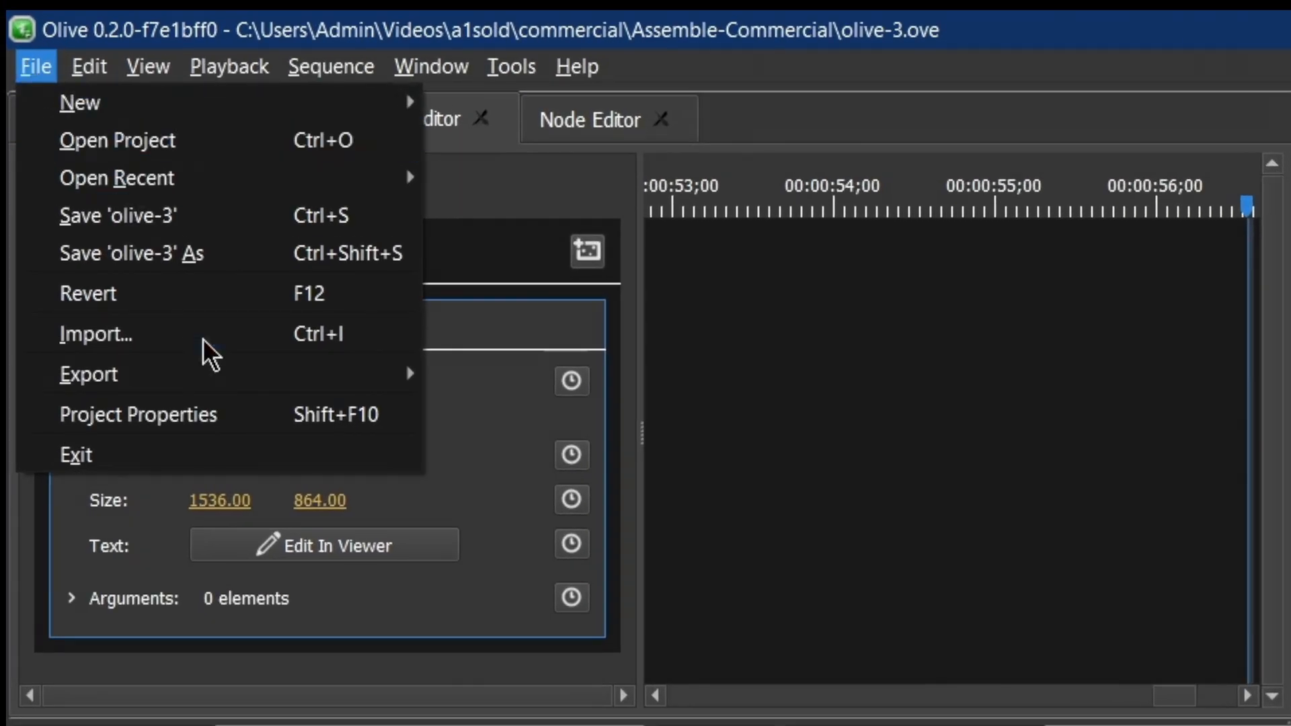
mouse_move(211, 389)
click(575, 387)
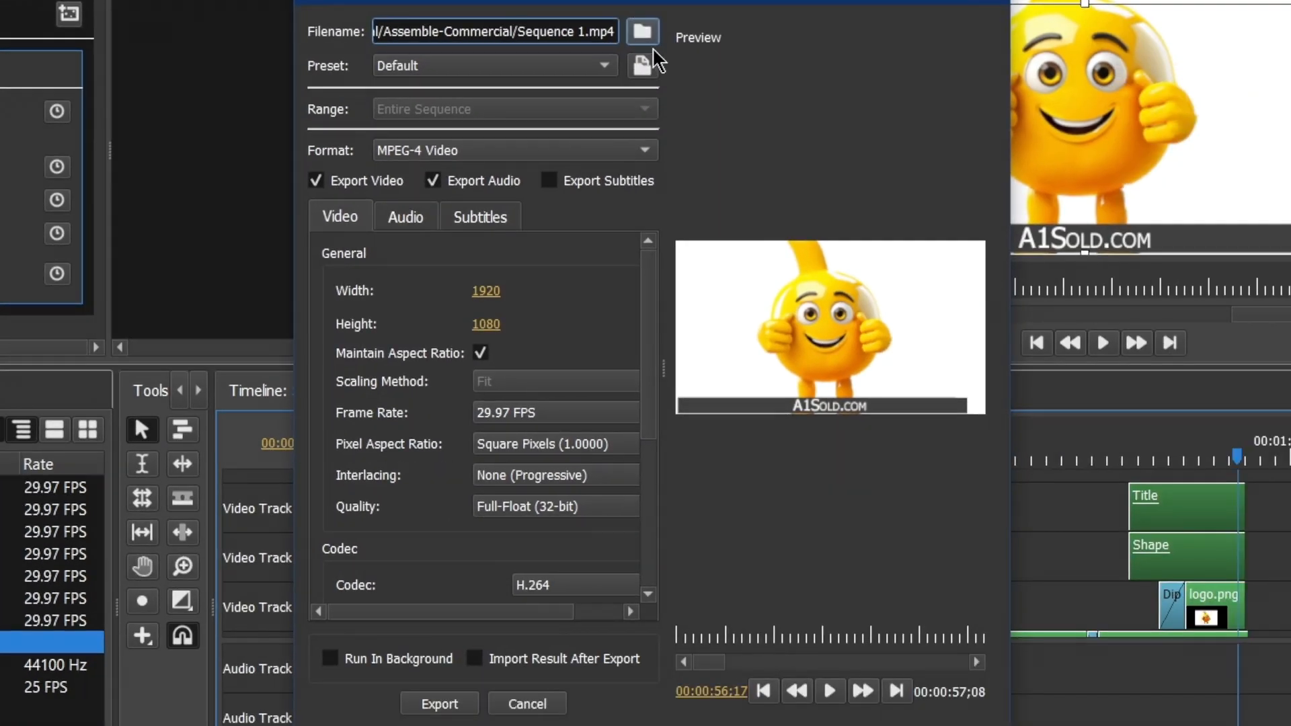
Set the export file to real-commercial as MPEG-4 Video in the a1sold/commercial folder
click(642, 33)
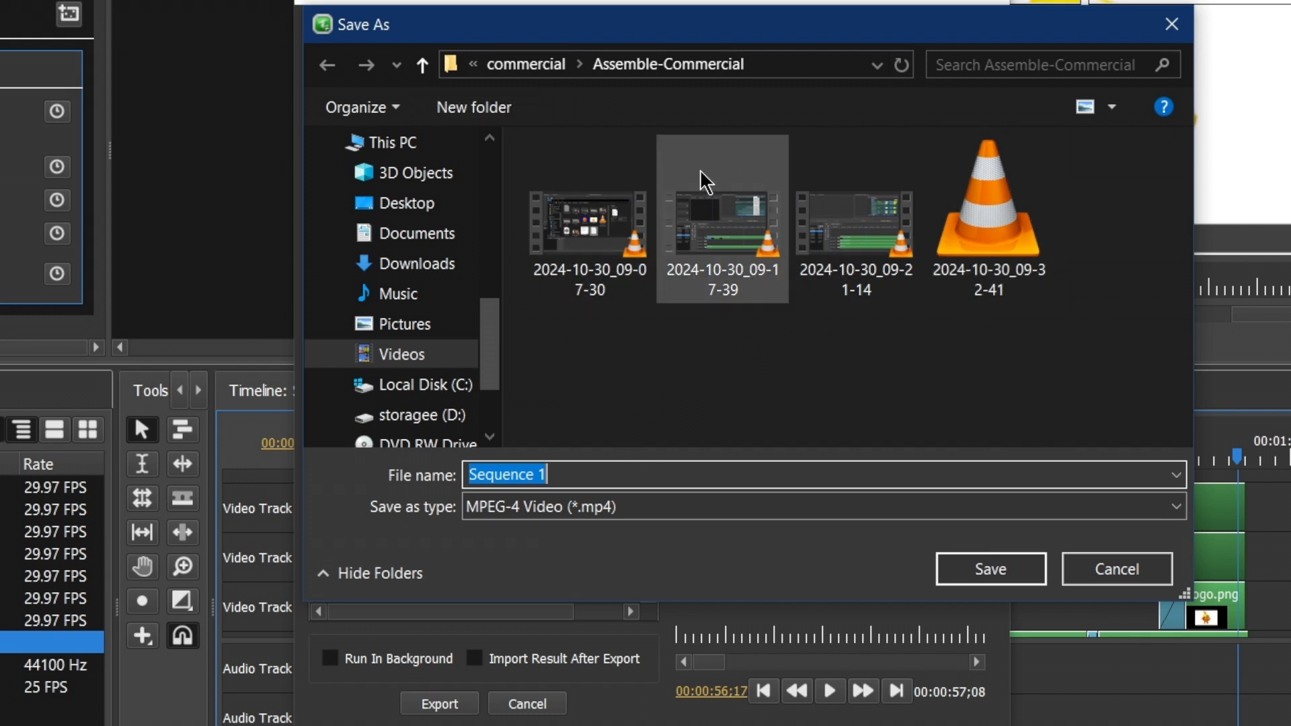
click(527, 62)
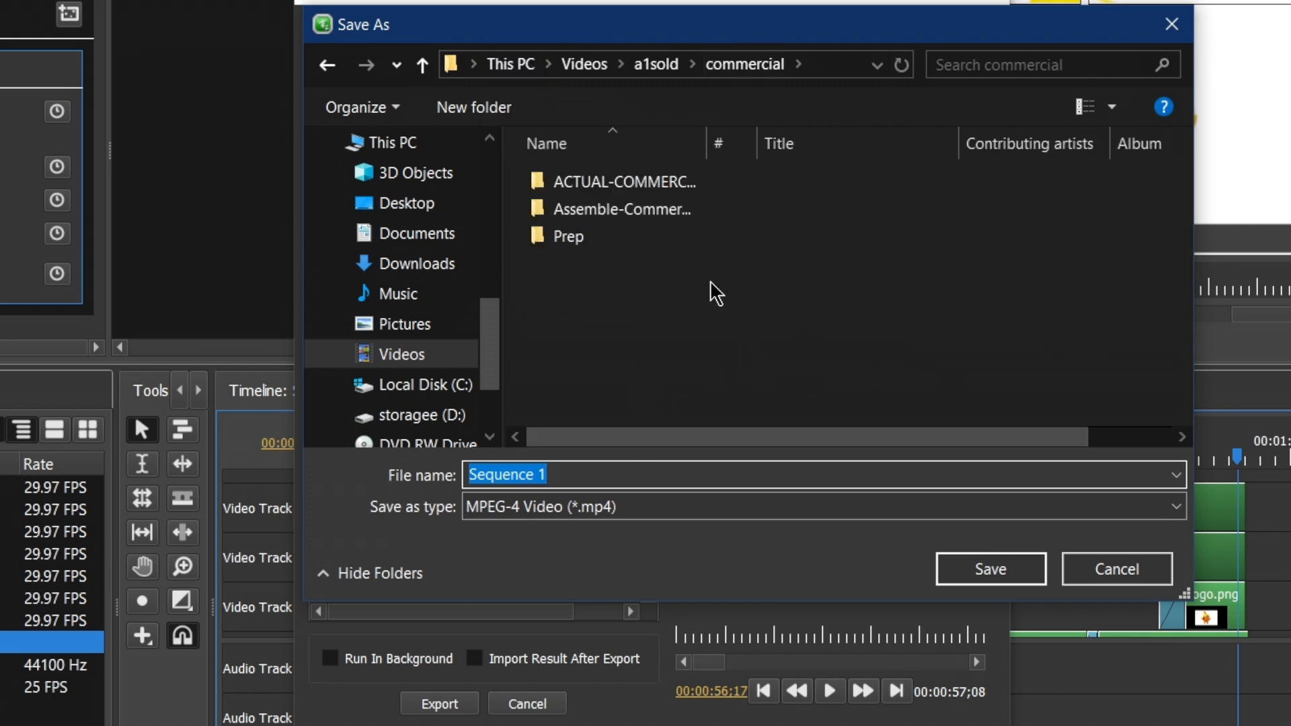
click(577, 475)
drag(593, 478, 389, 470)
text(real-commercial)
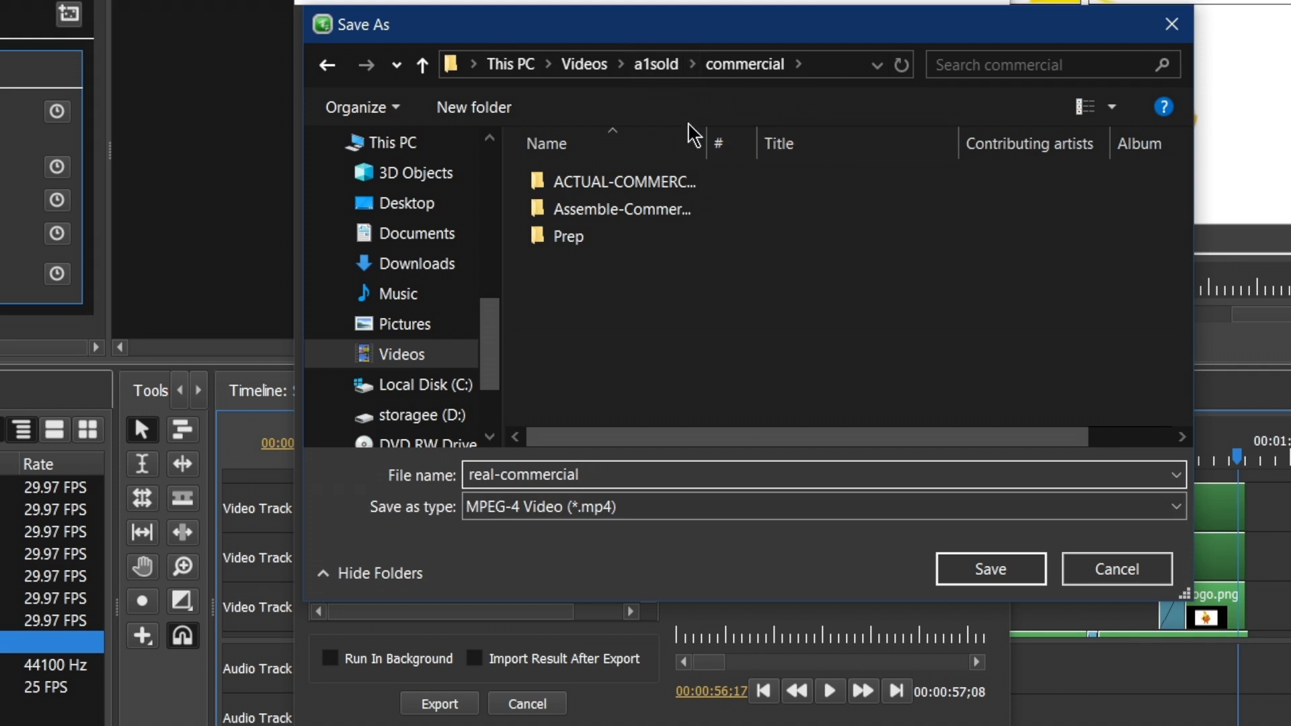
click(656, 64)
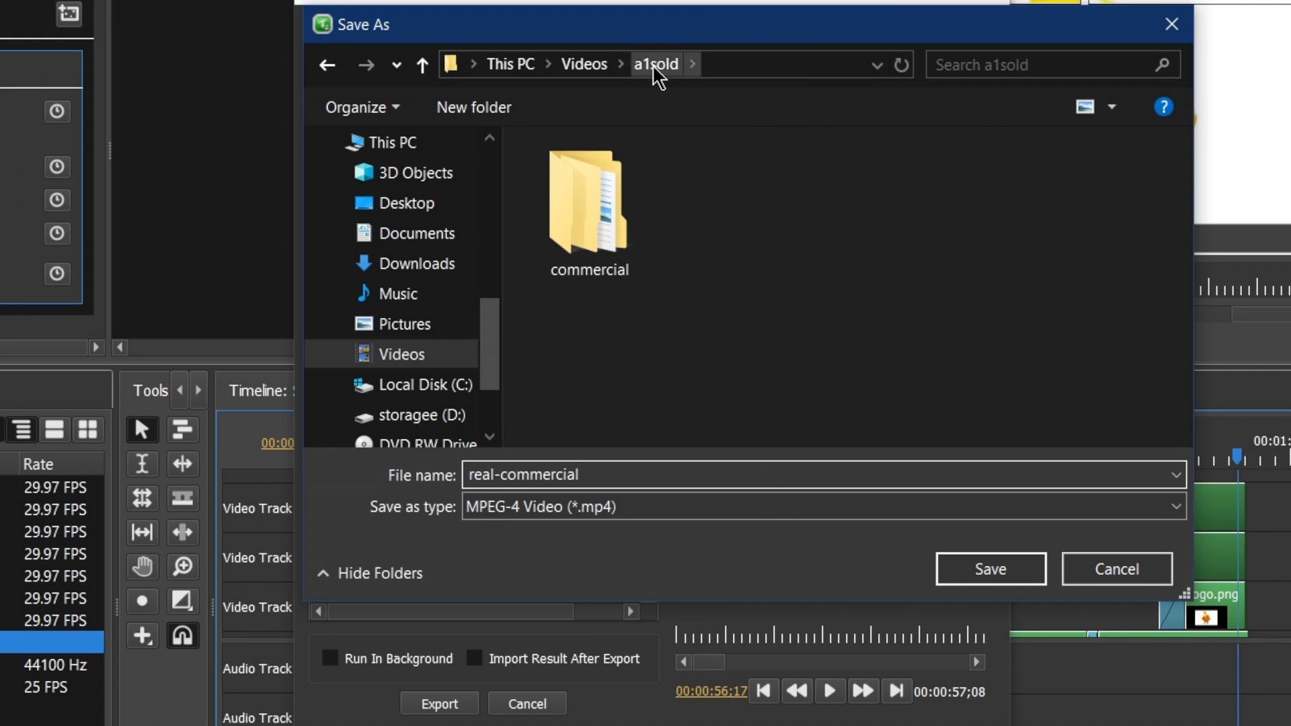
double_click(620, 210)
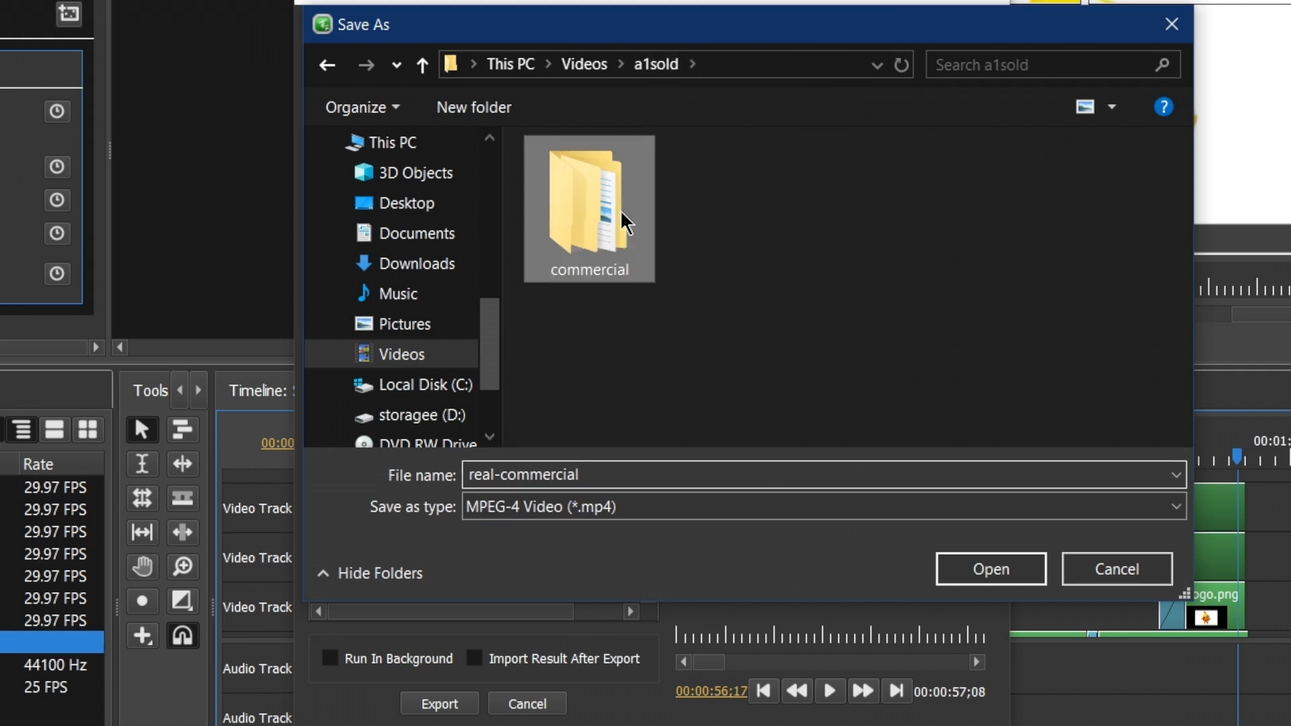
click(981, 573)
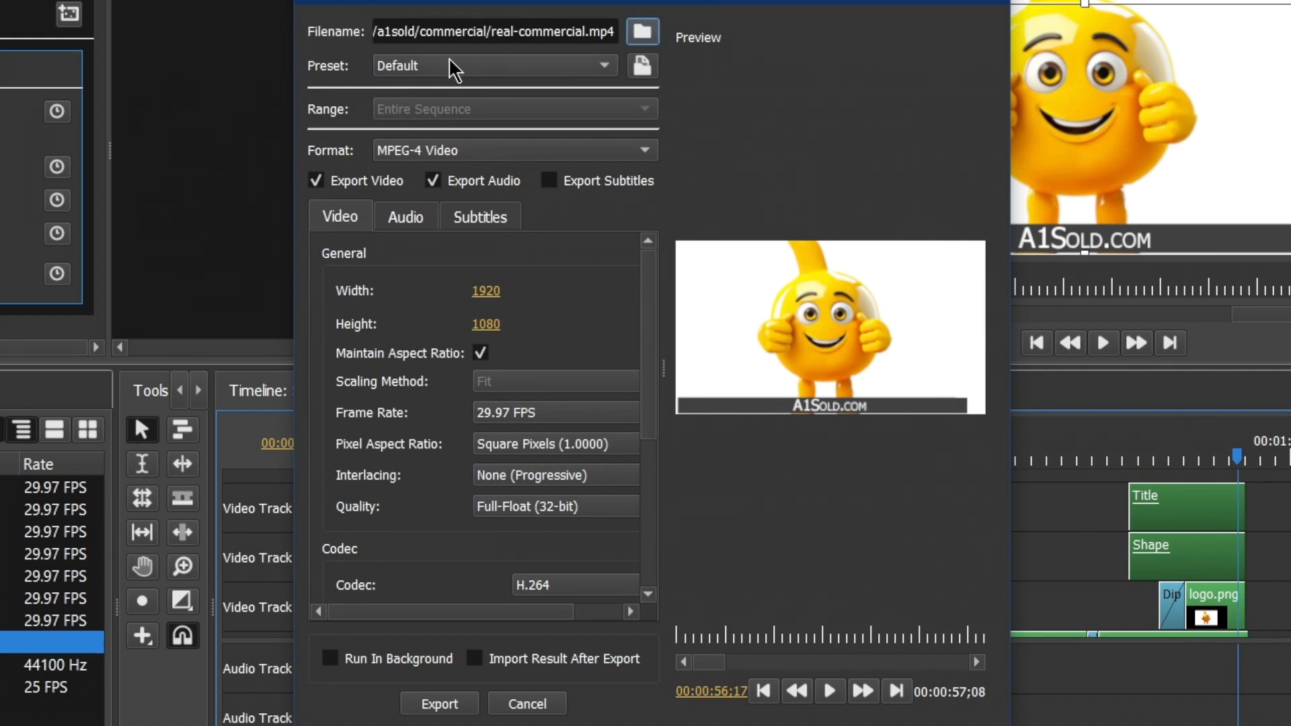
Keep the Default preset and start exporting the entire sequence with video and audio
click(531, 64)
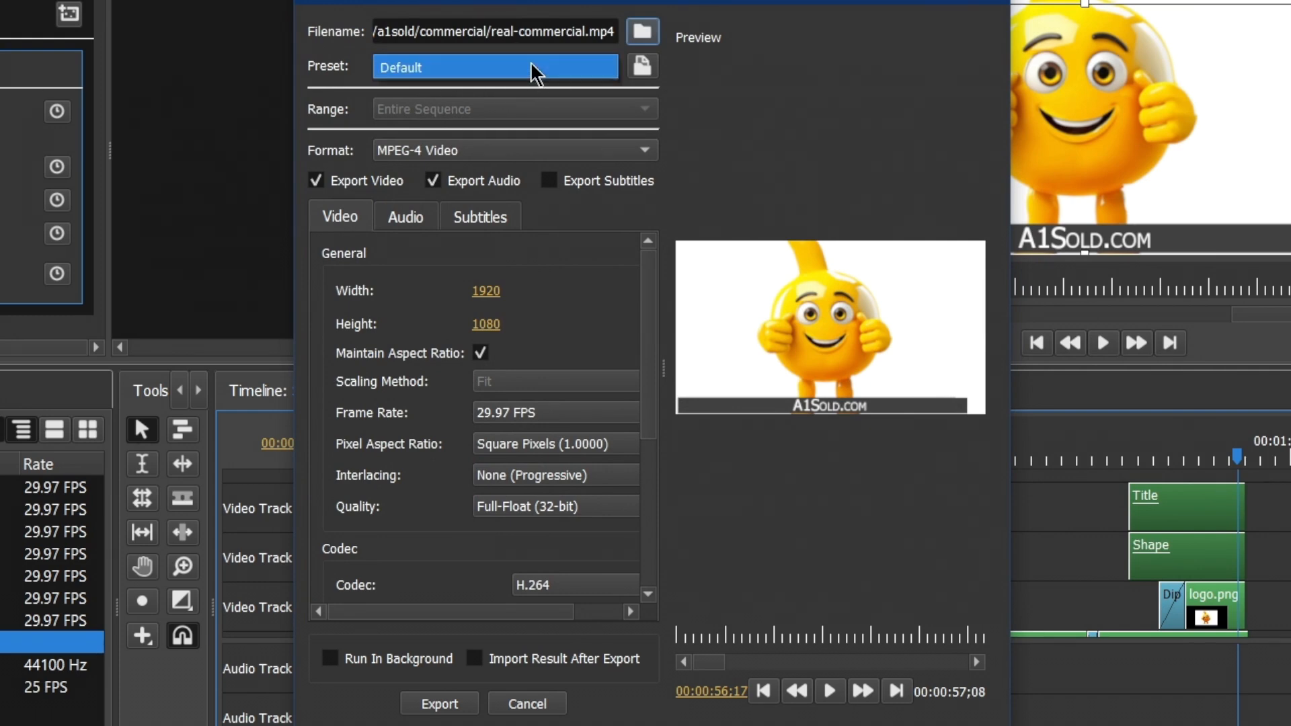
click(531, 67)
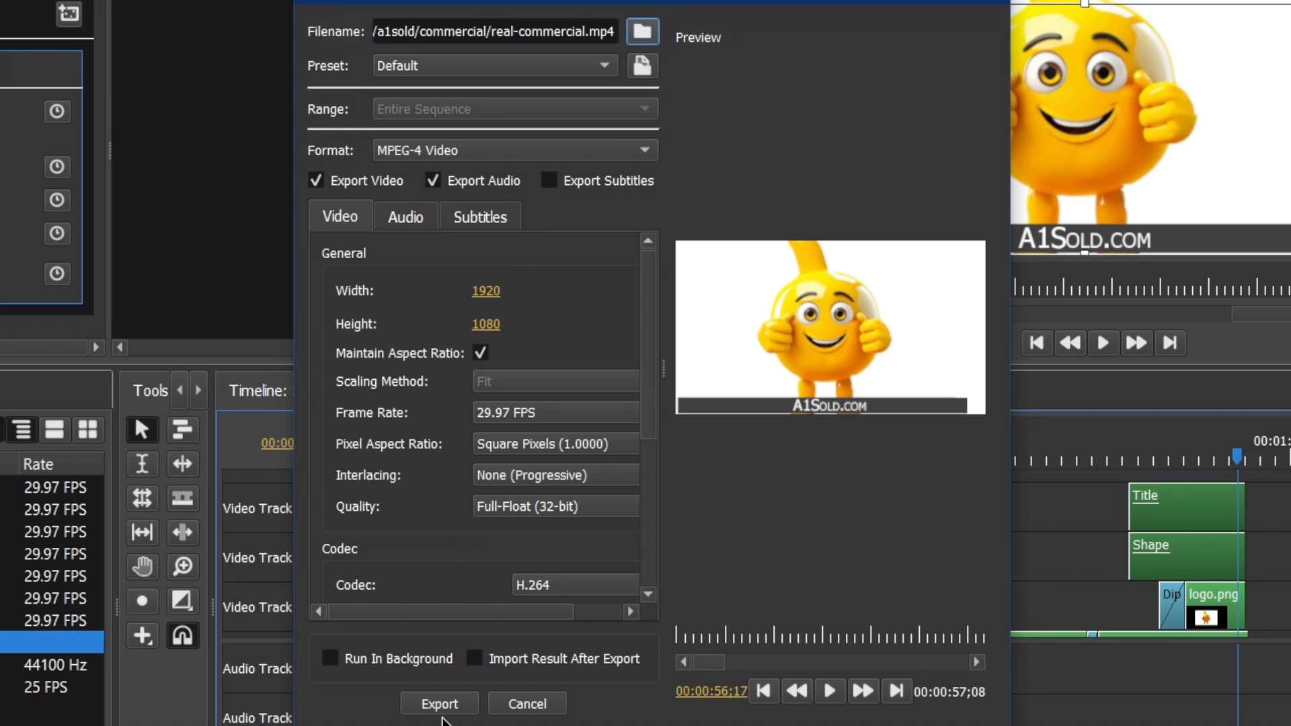
click(438, 705)
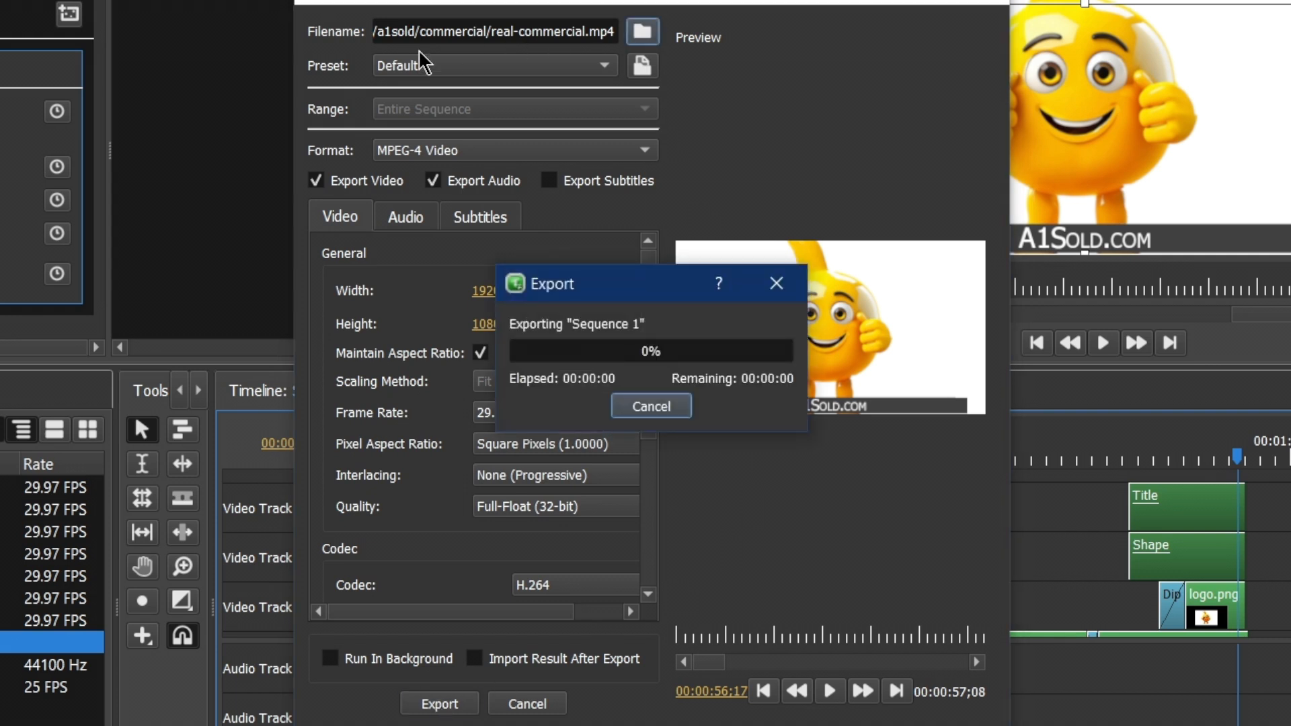